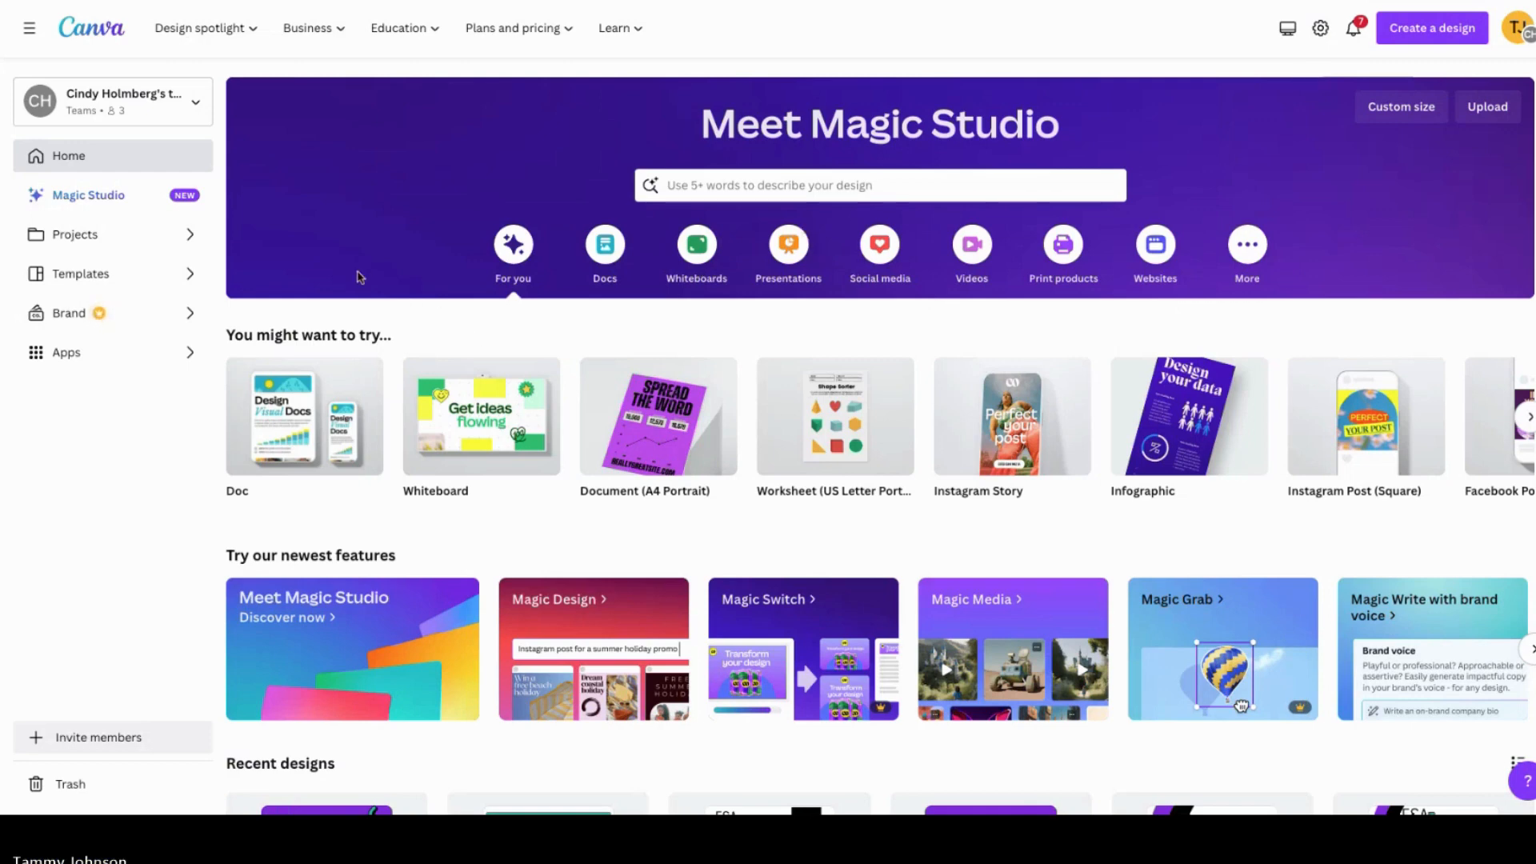
Step: Review the team switcher list and each of the top navigation menus
{"action": "left_click", "coordinate": [197, 108]}
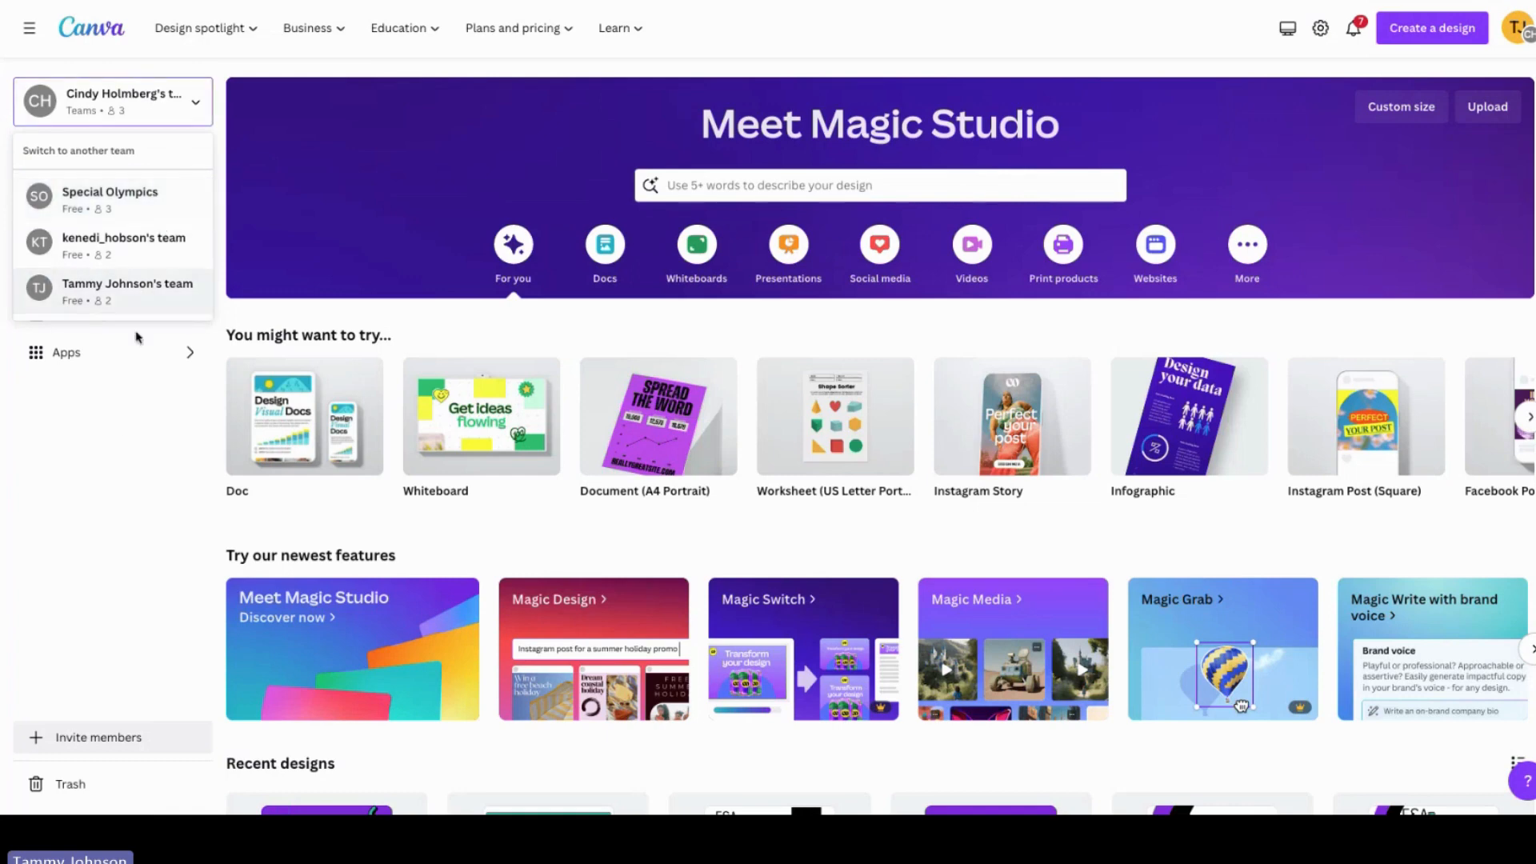
{"action": "left_click", "coordinate": [147, 469]}
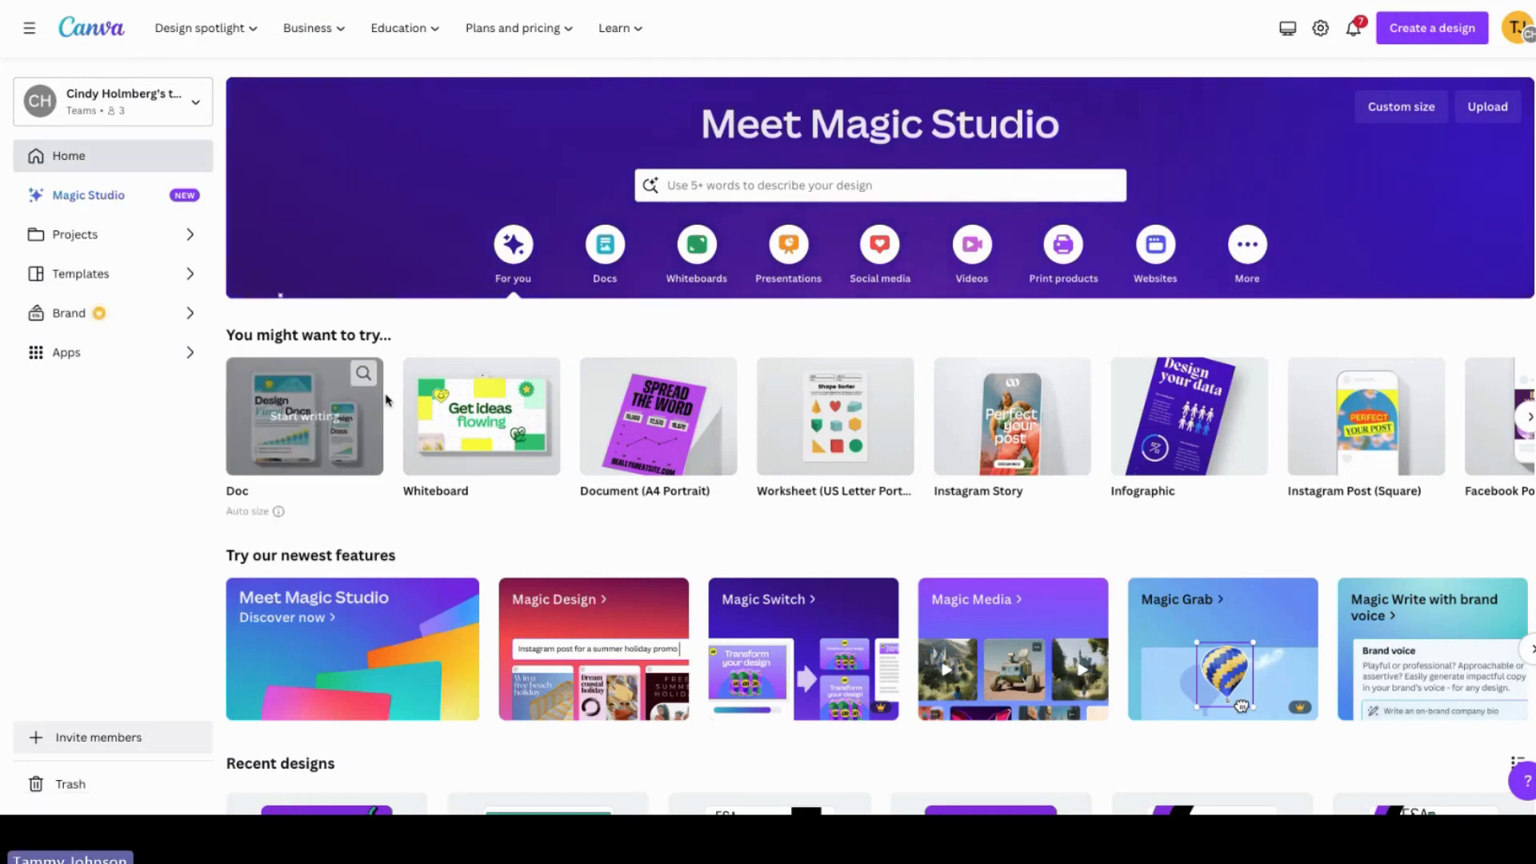
{"action": "mouse_move", "coordinate": [200, 40]}
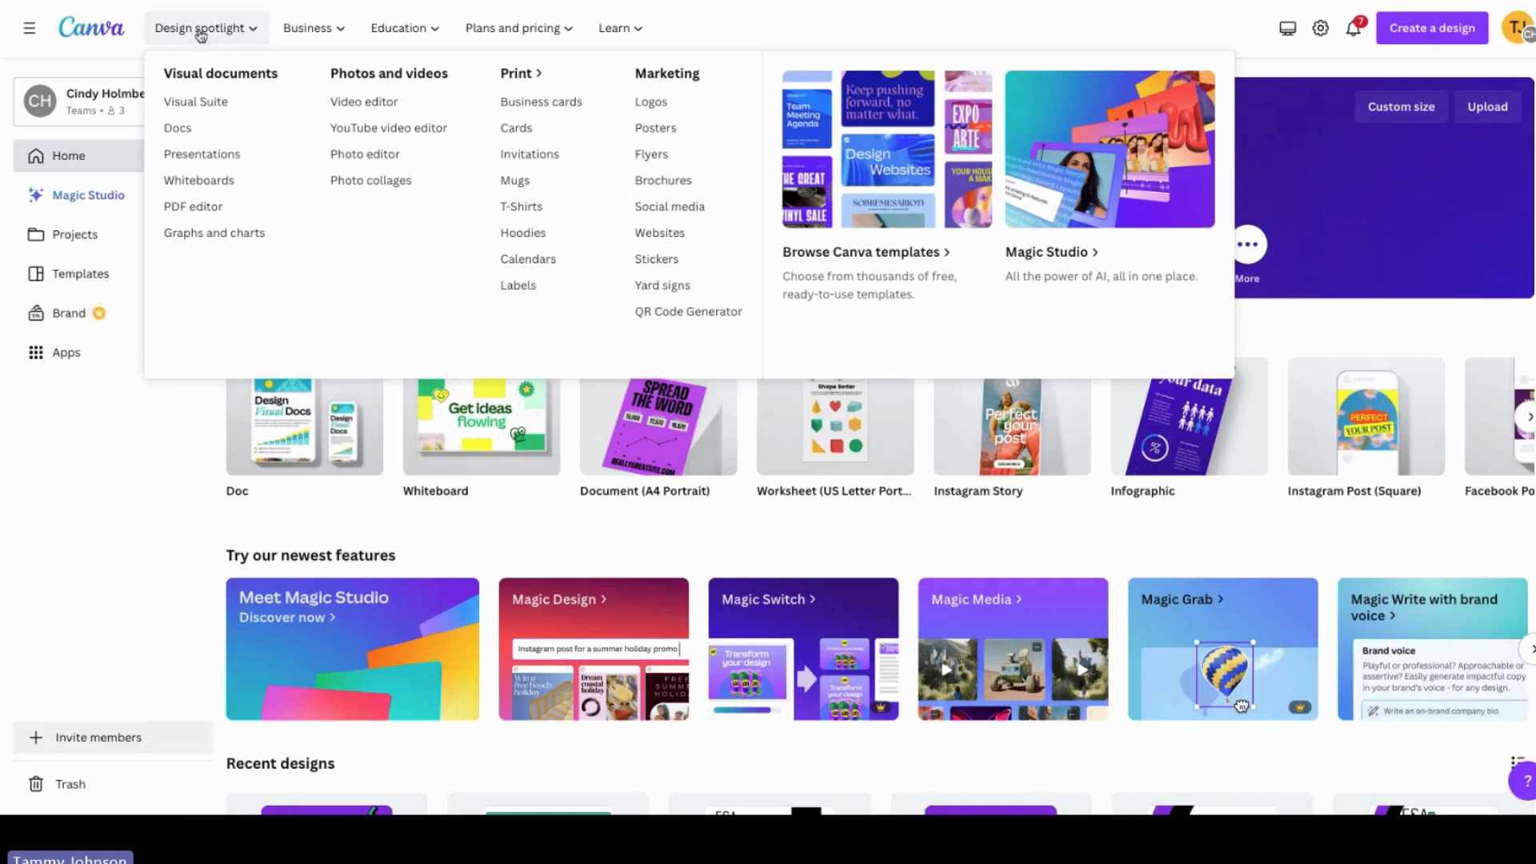
{"action": "mouse_move", "coordinate": [286, 40]}
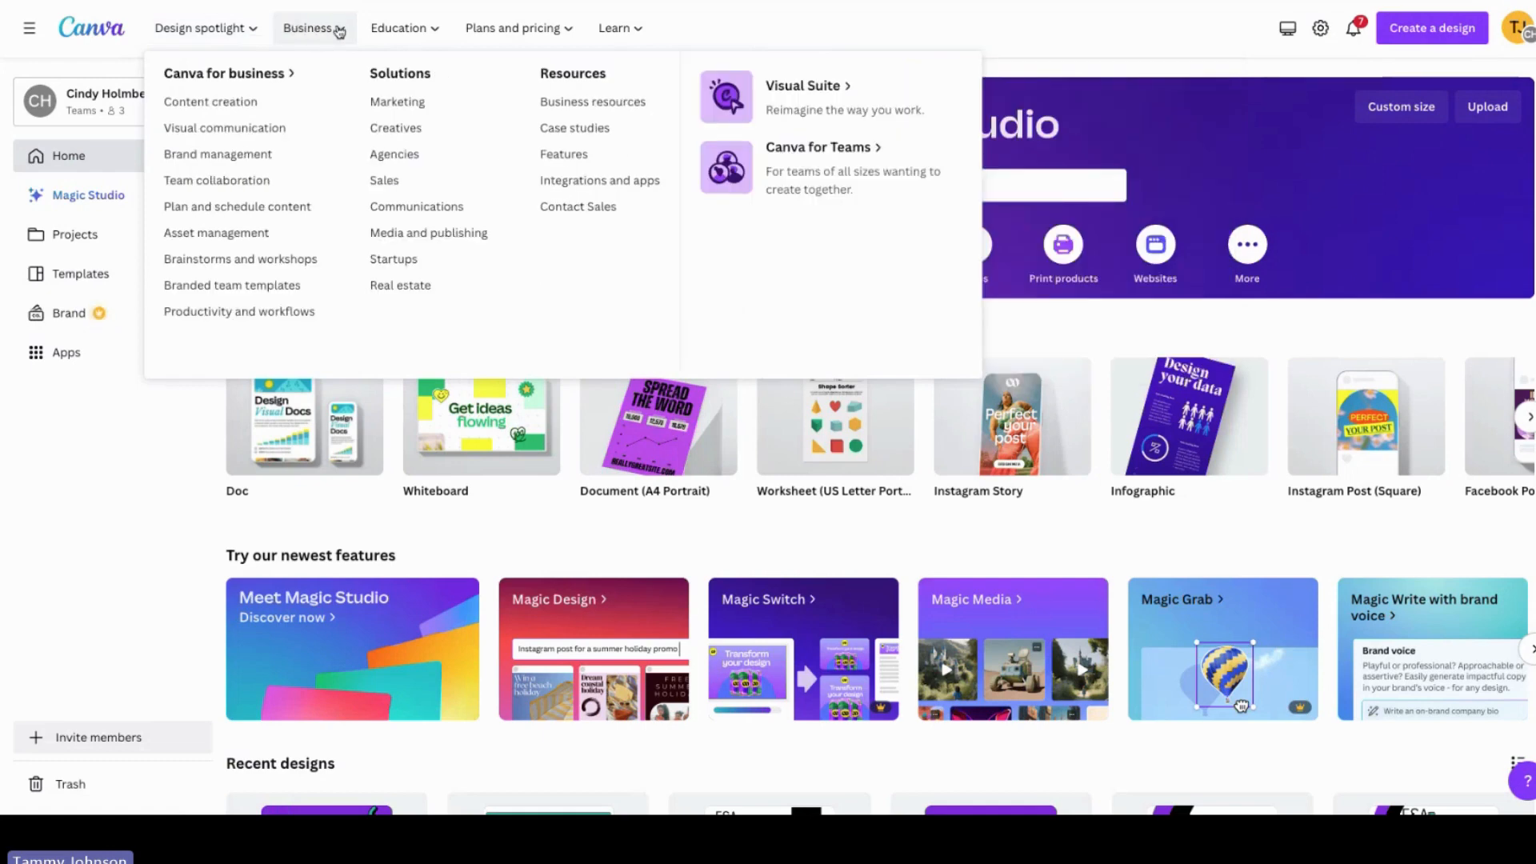
{"action": "mouse_move", "coordinate": [399, 31]}
{"action": "mouse_move", "coordinate": [469, 32]}
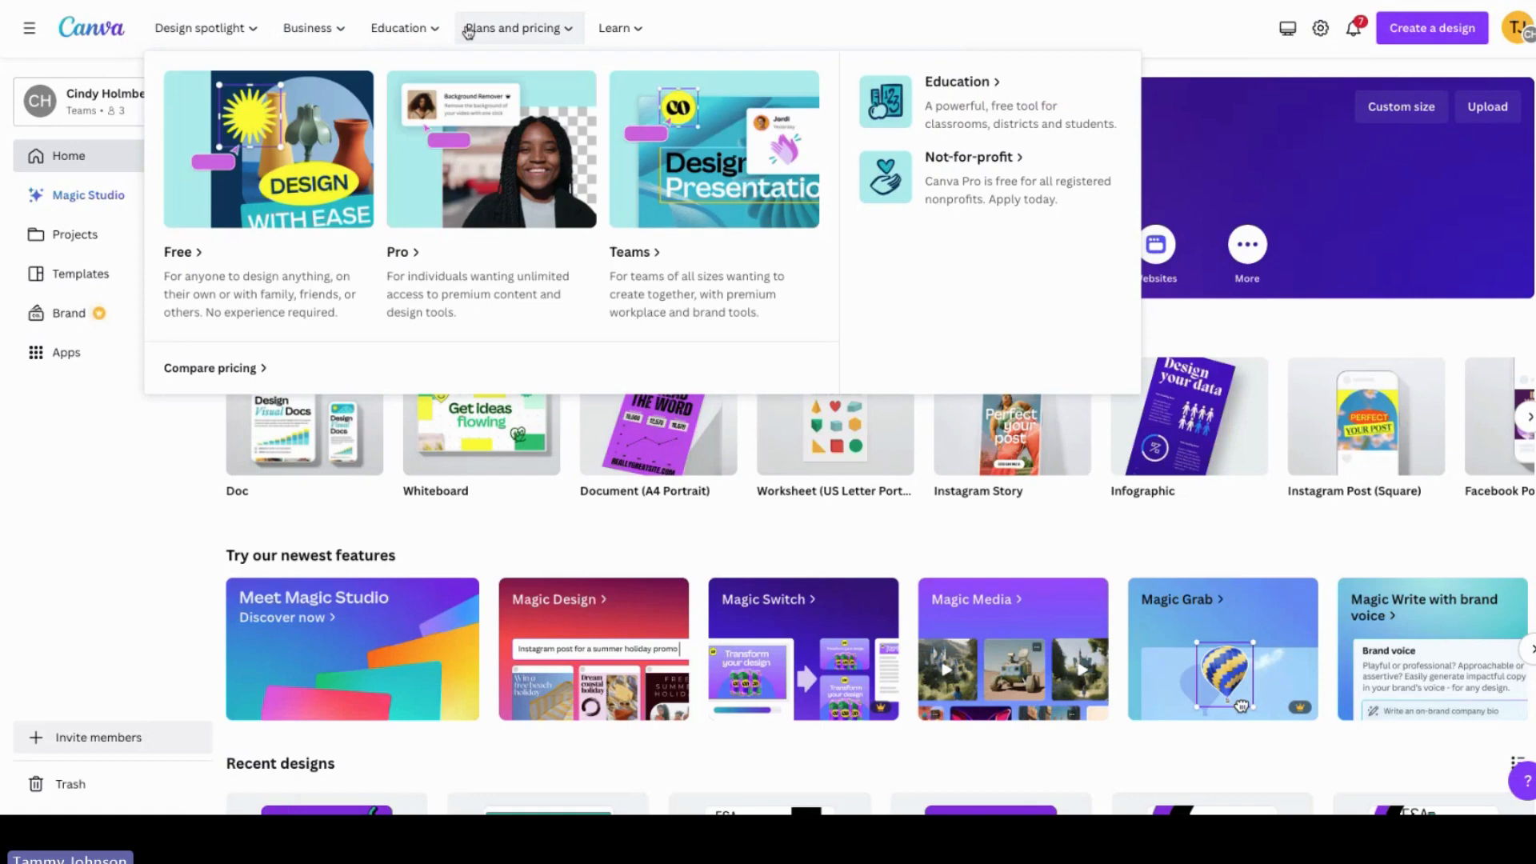
{"action": "mouse_move", "coordinate": [624, 30]}
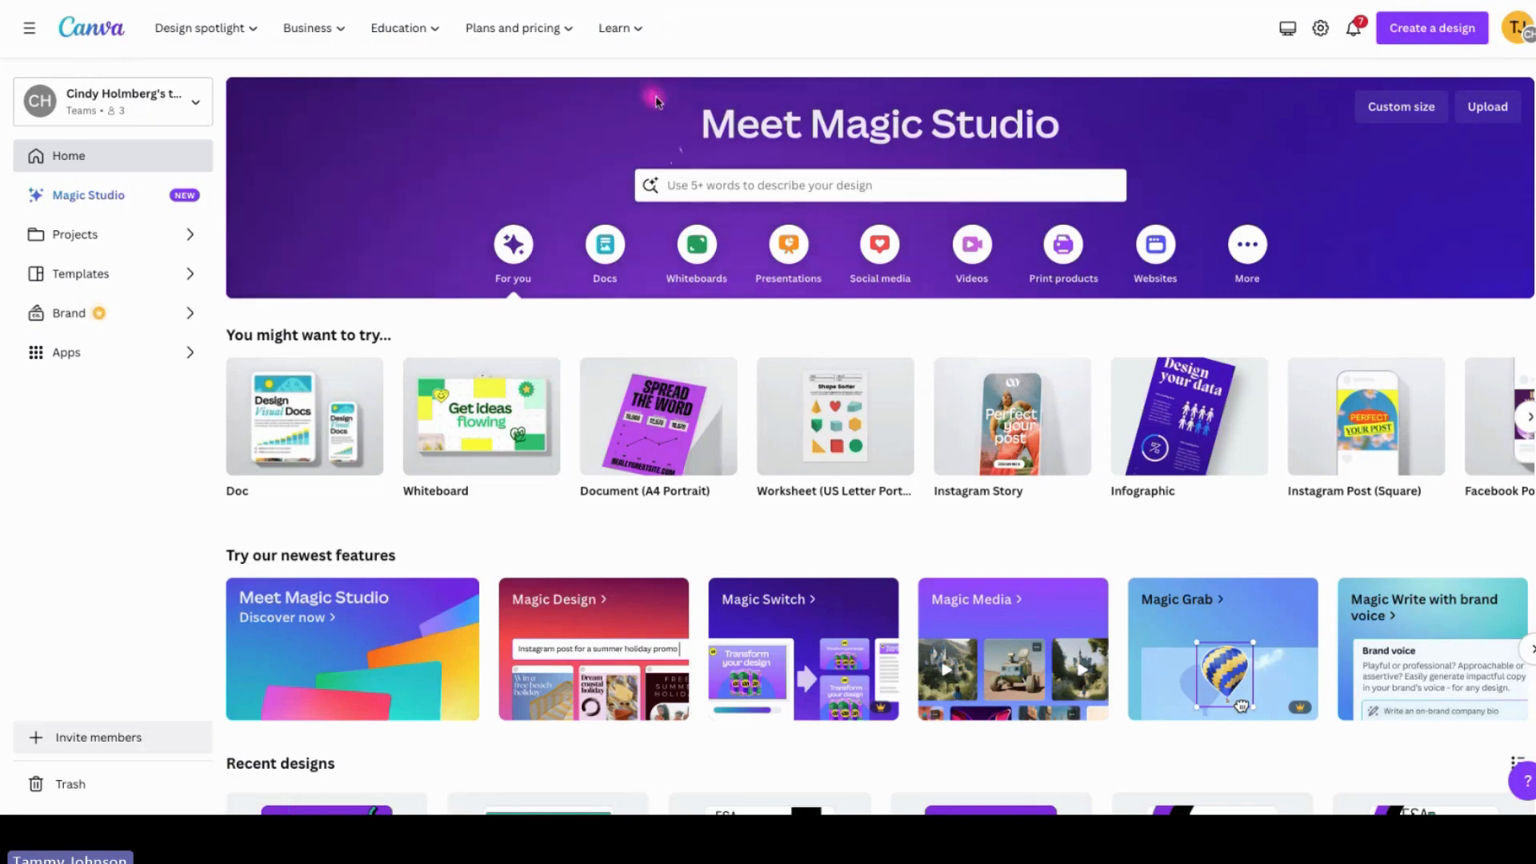
Step: Compare the Templates and Projects tabs of the search box
{"action": "left_click", "coordinate": [746, 186]}
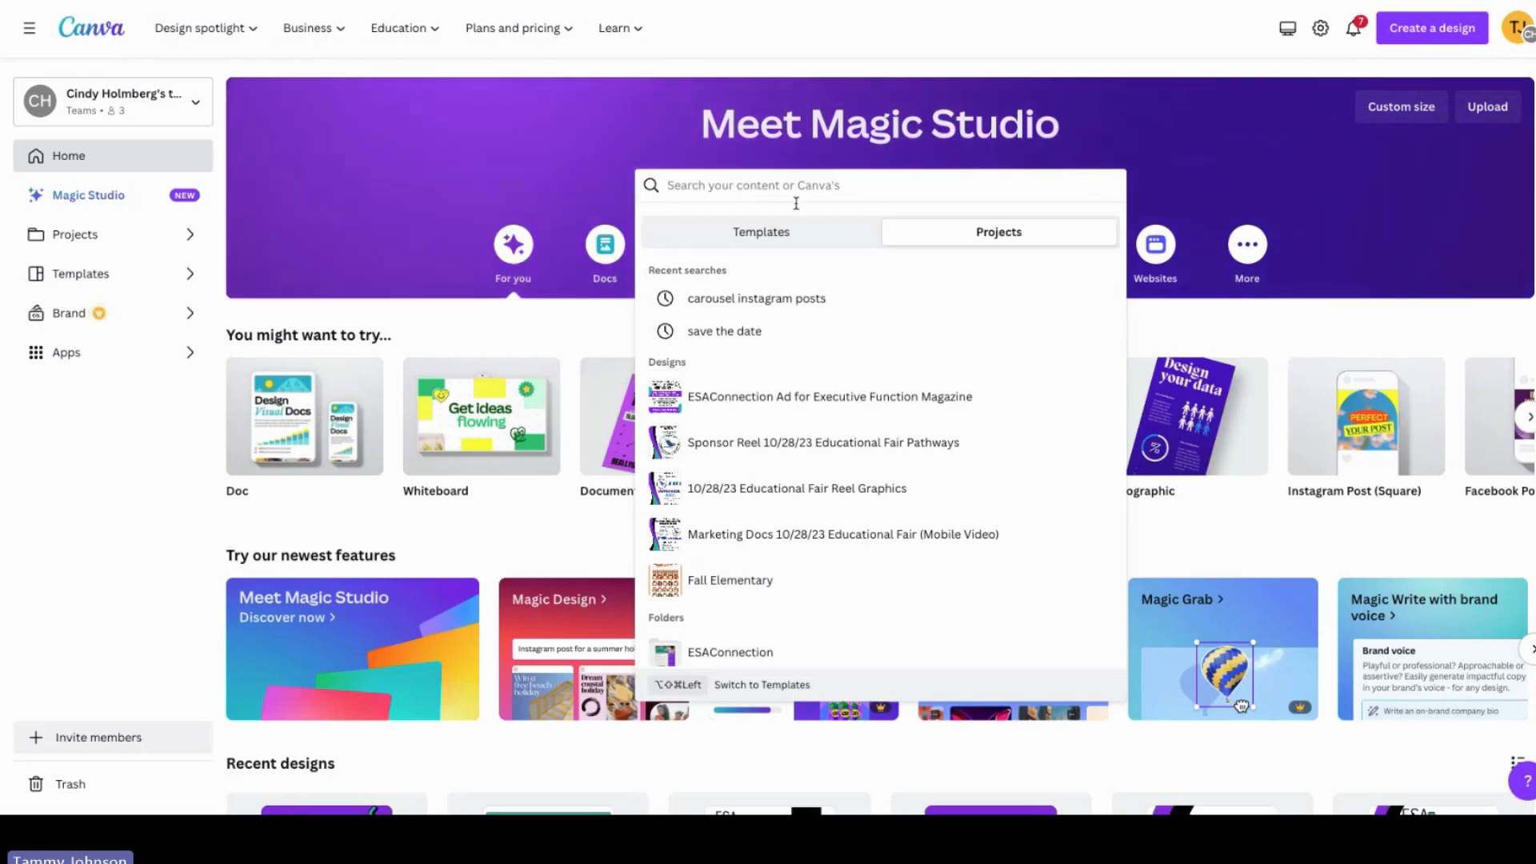
{"action": "left_click", "coordinate": [763, 234]}
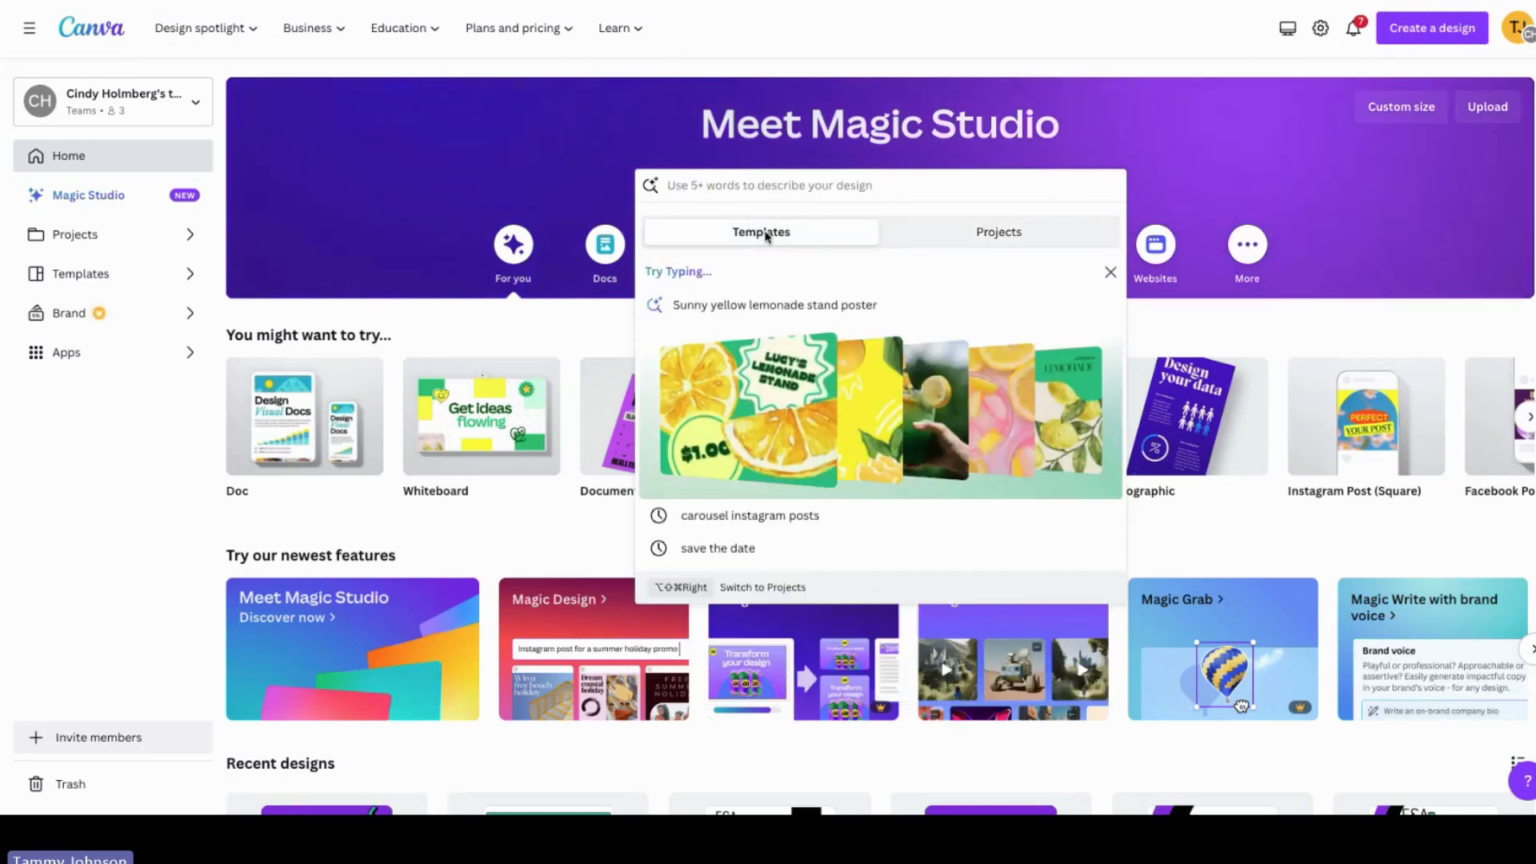
{"action": "left_click", "coordinate": [943, 239]}
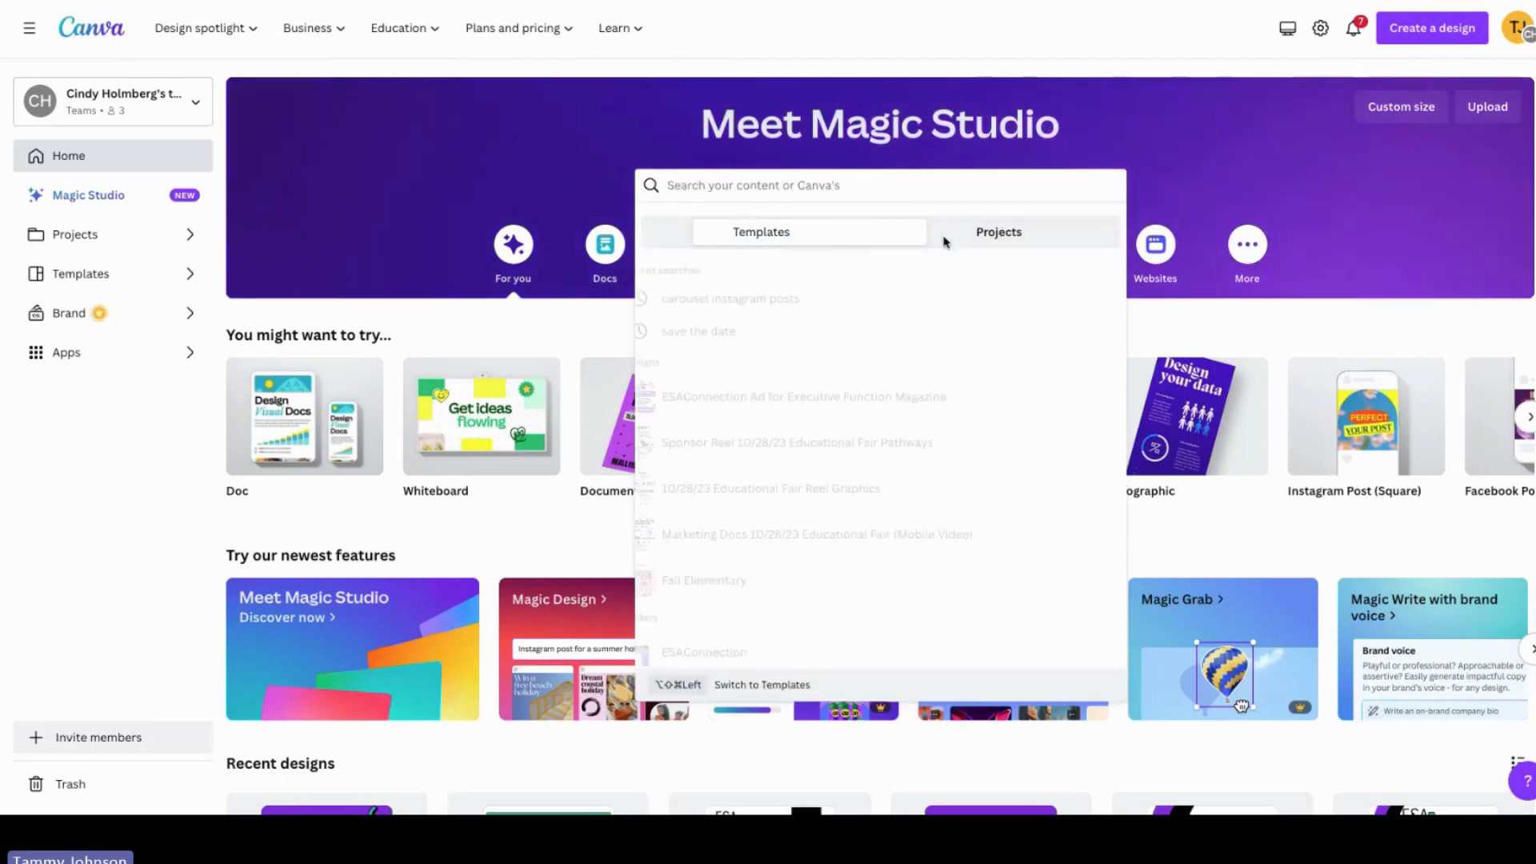
{"action": "left_click", "coordinate": [807, 237]}
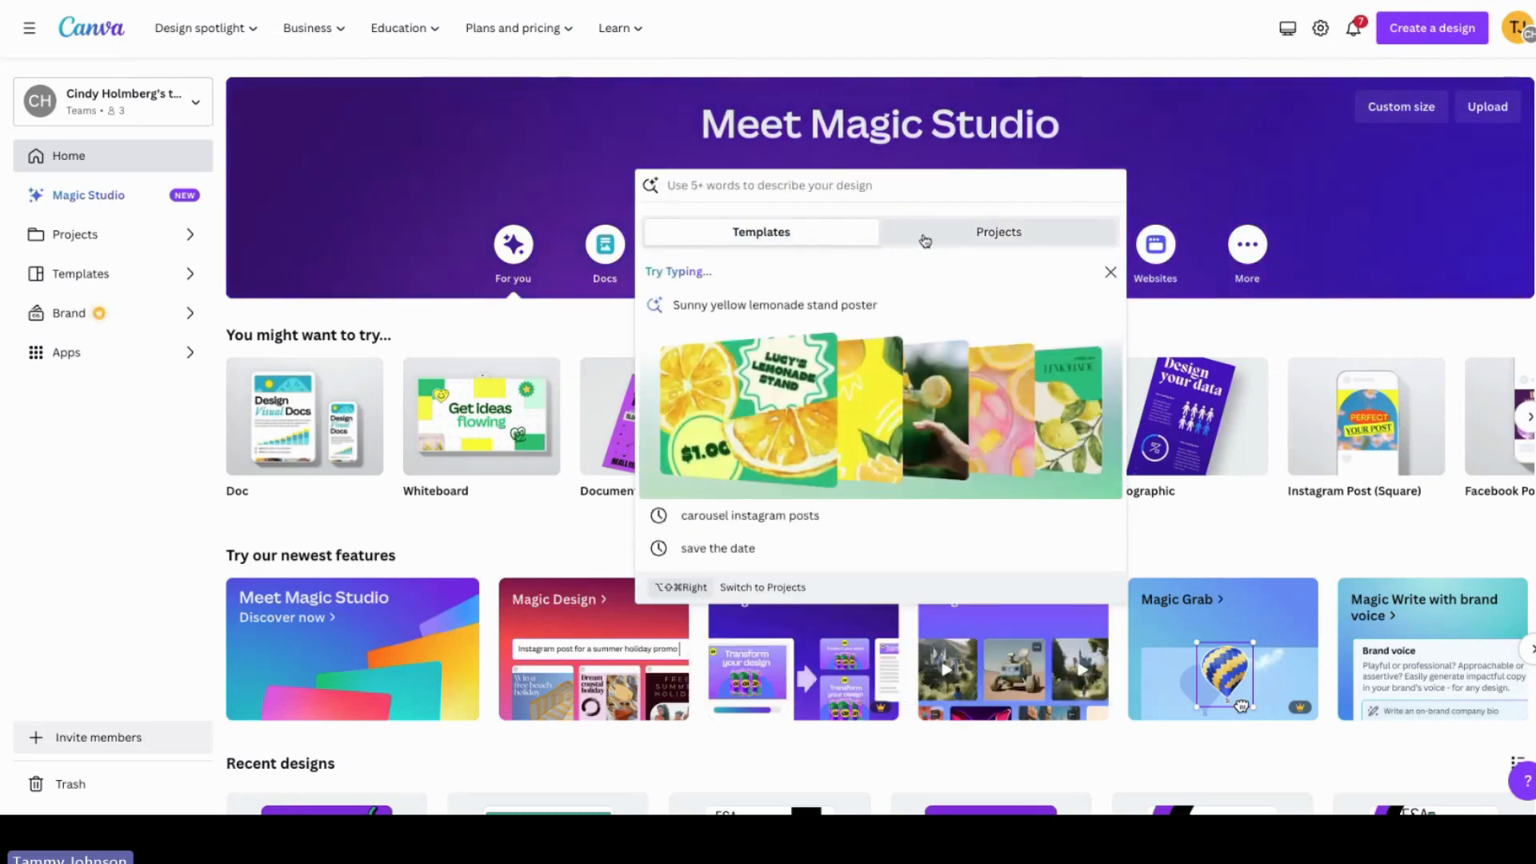
{"action": "left_click", "coordinate": [925, 240]}
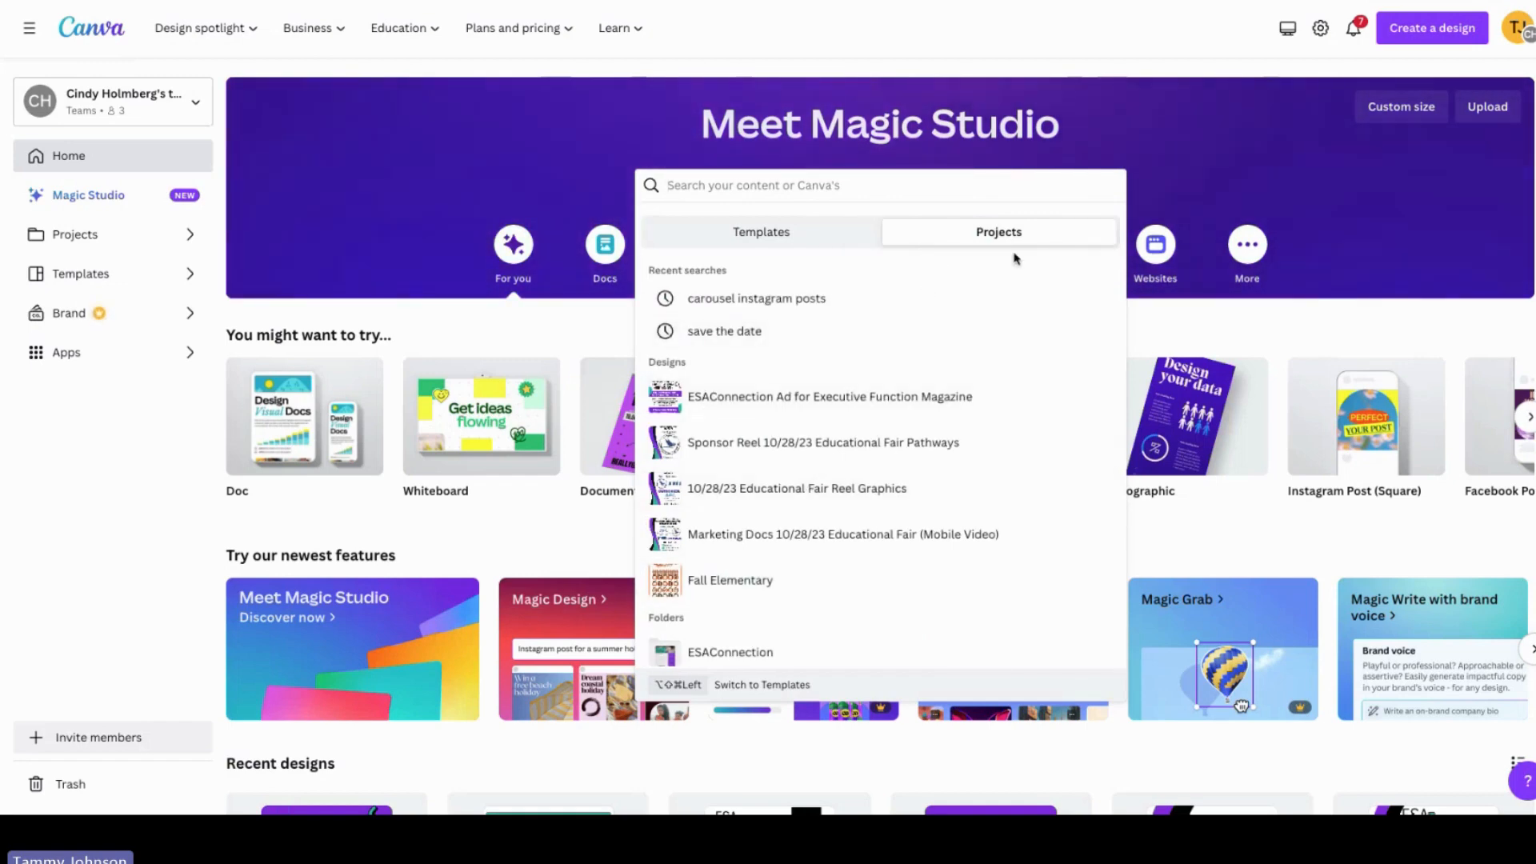
{"action": "left_click", "coordinate": [782, 230]}
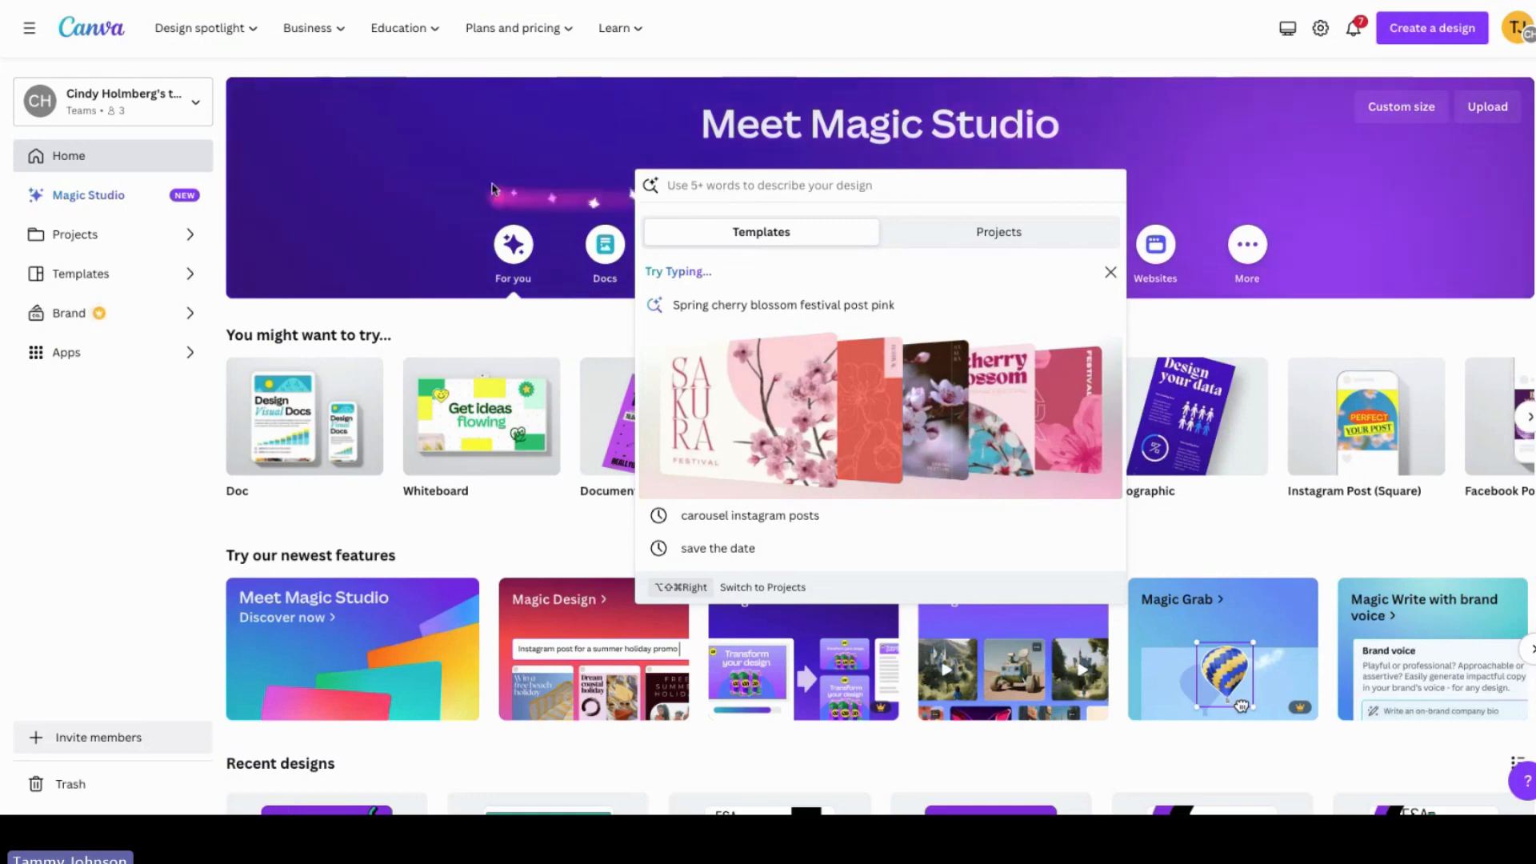
Step: Search the templates for event
{"action": "left_click", "coordinate": [471, 170]}
{"action": "left_click", "coordinate": [745, 182]}
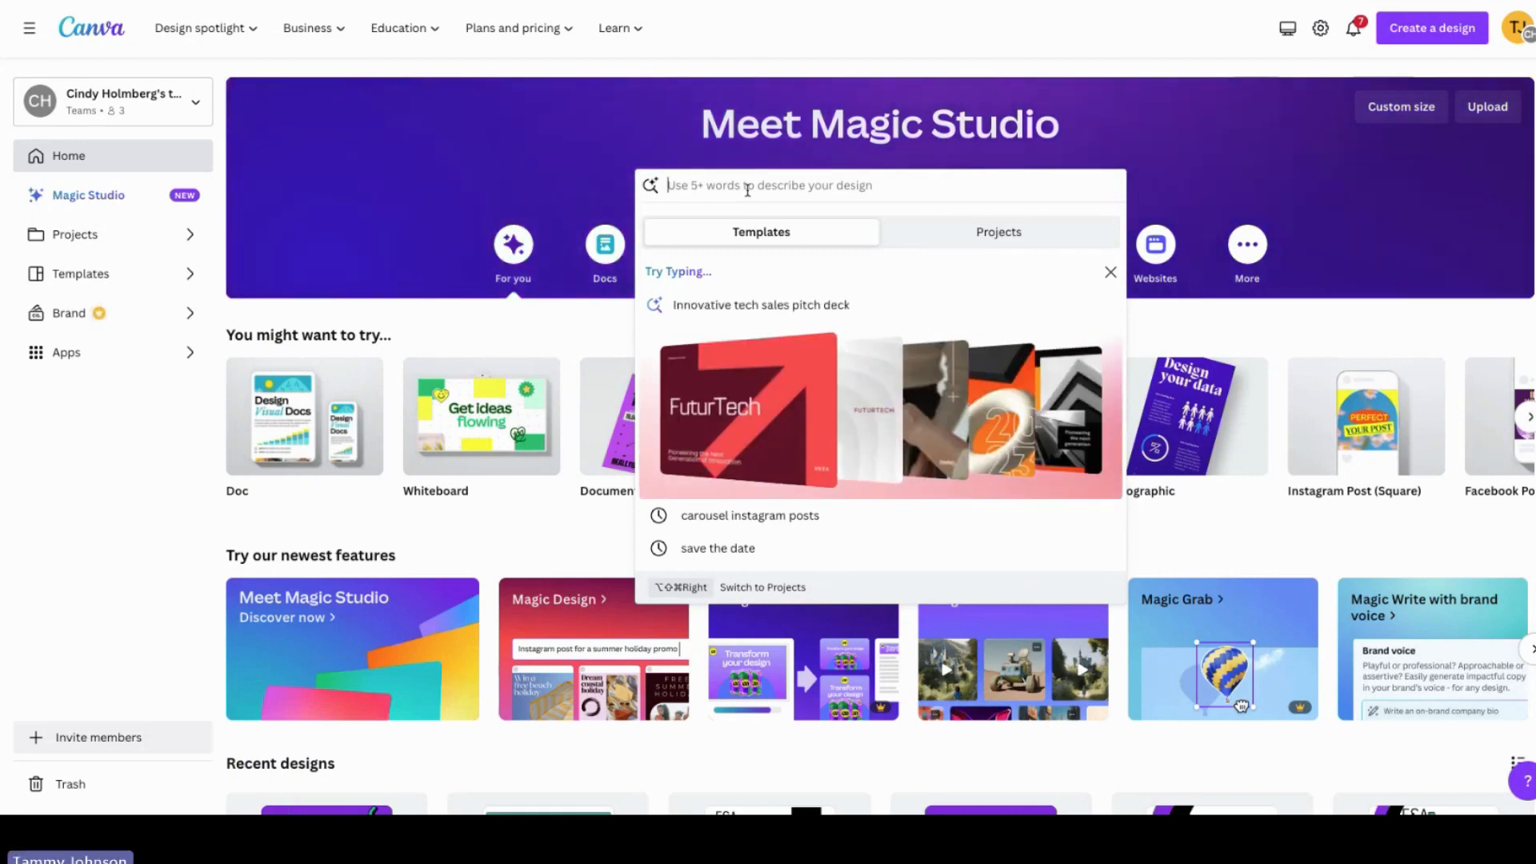
{"action": "type", "text": "presentatio"}
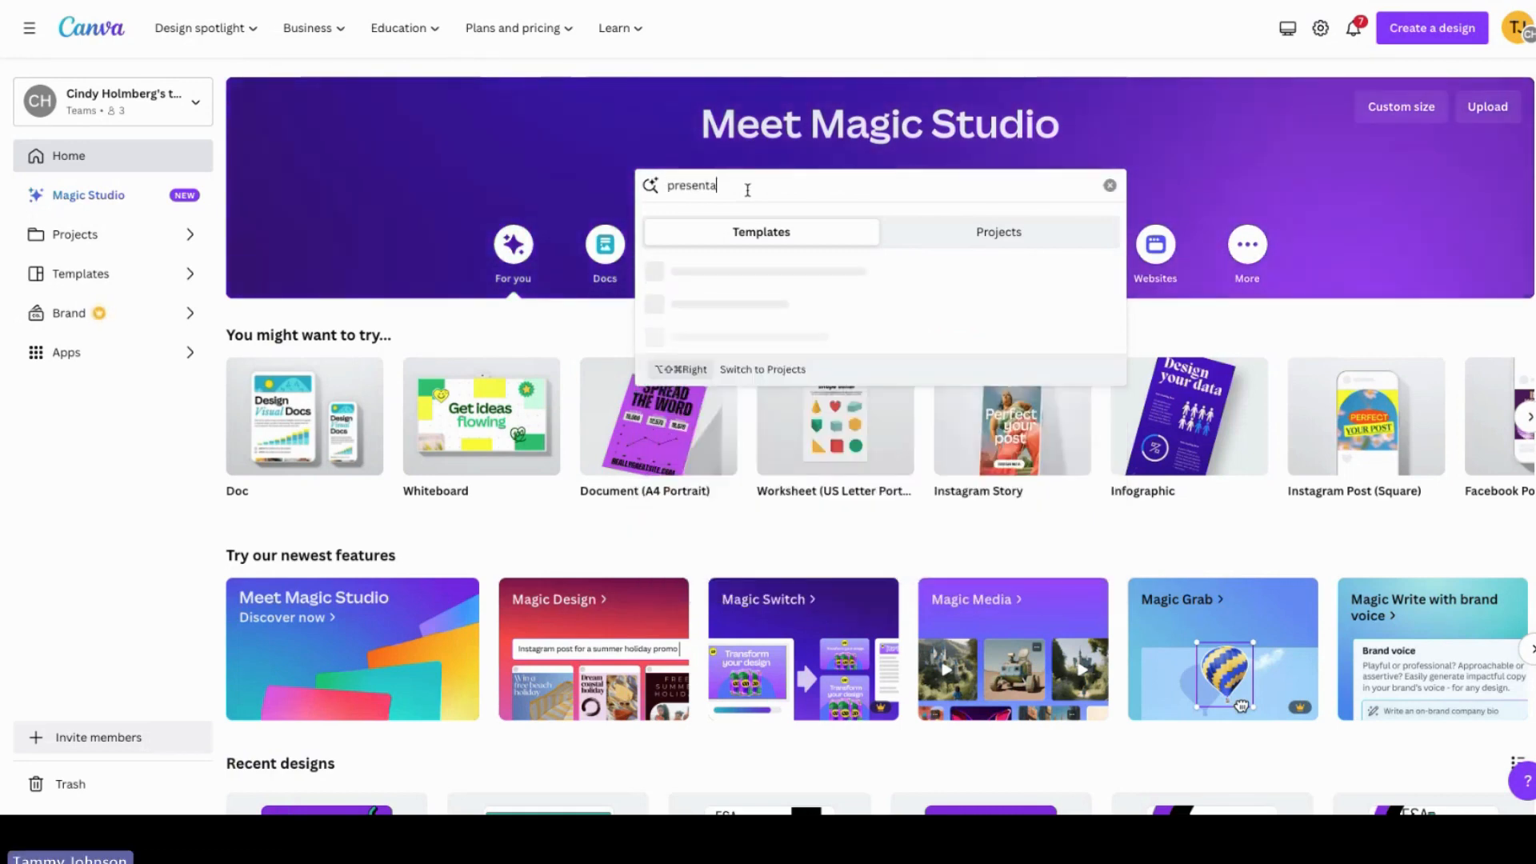
{"action": "key", "text": "BackSpace"}
{"action": "key", "text": "BackSpace"}
{"action": "key", "text": "BackSpace"}
{"action": "key", "text": "BackSpace"}
{"action": "key", "text": "BackSpace"}
{"action": "key", "text": "BackSpace"}
{"action": "key", "text": "BackSpace"}
{"action": "key", "text": "BackSpace"}
{"action": "key", "text": "BackSpace"}
{"action": "key", "text": "BackSpace"}
{"action": "key", "text": "BackSpace"}
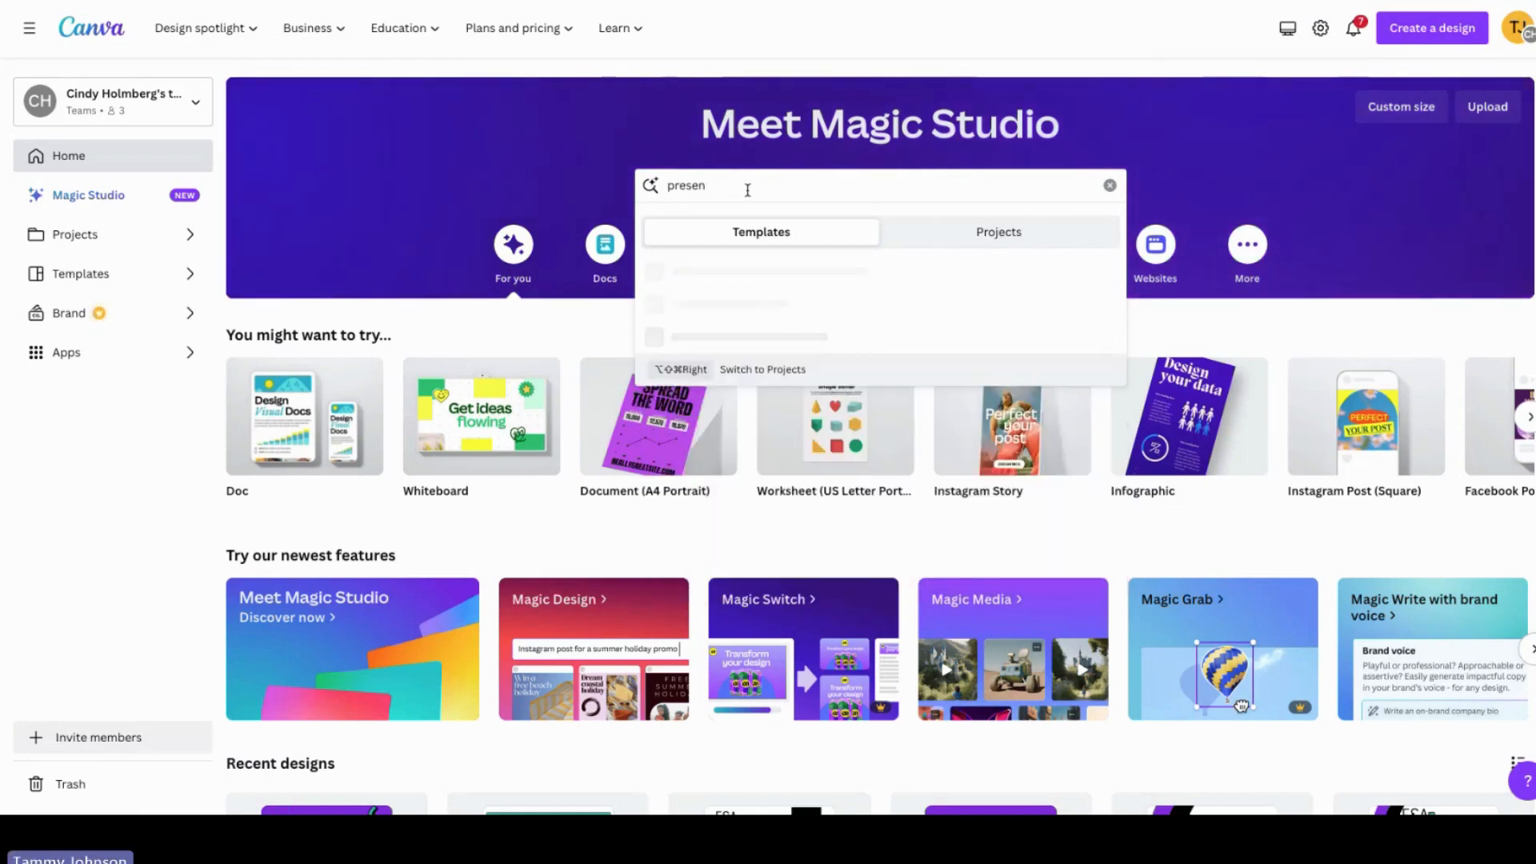
{"action": "type", "text": "event"}
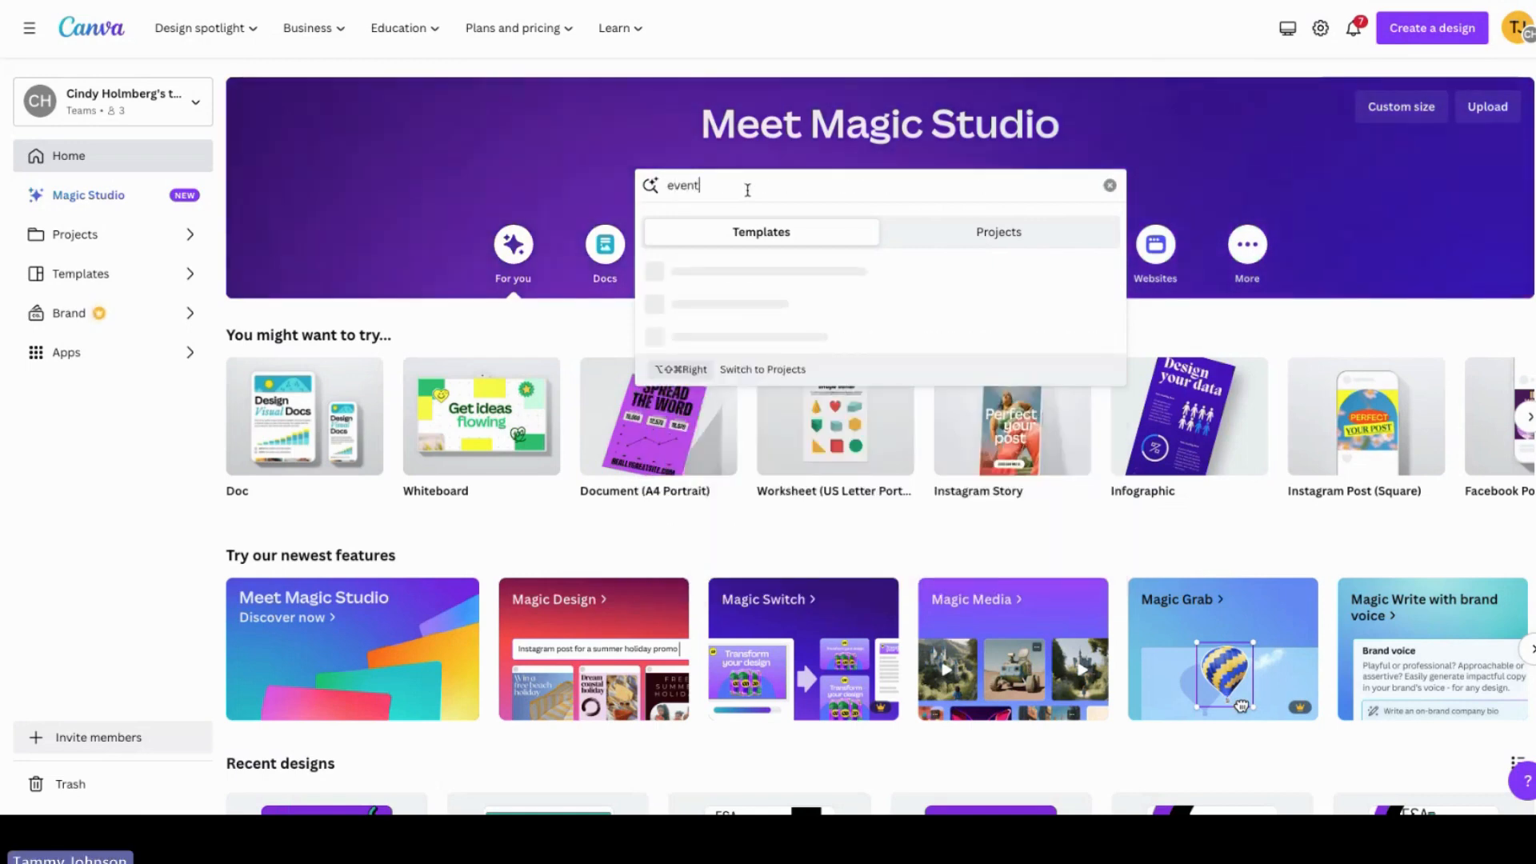
{"action": "key", "text": "Return"}
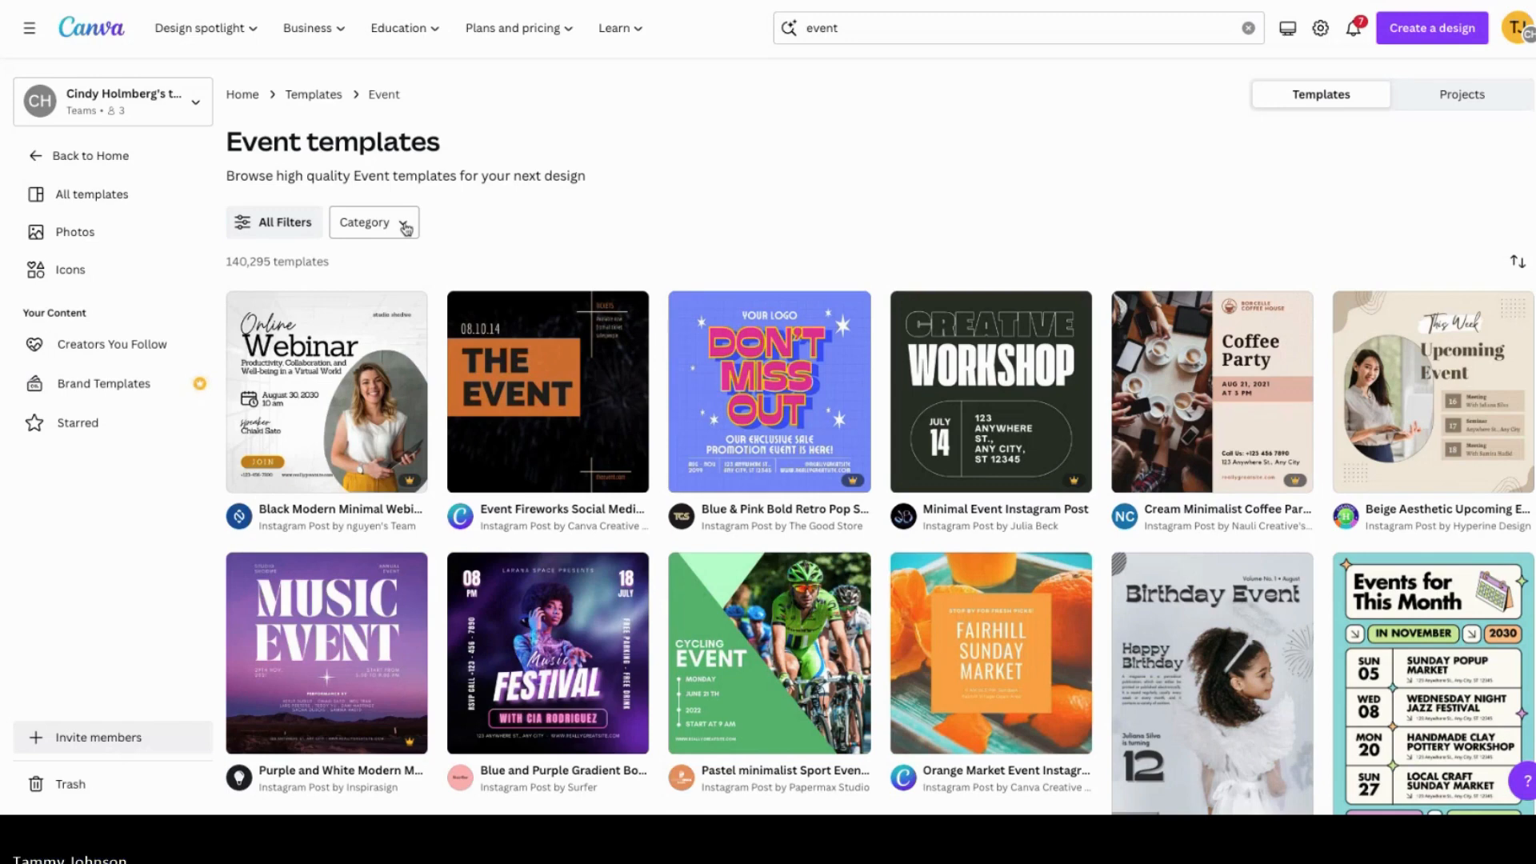
Step: Filter the event templates to the Social Media category's Instagram Posts
{"action": "left_click", "coordinate": [405, 227]}
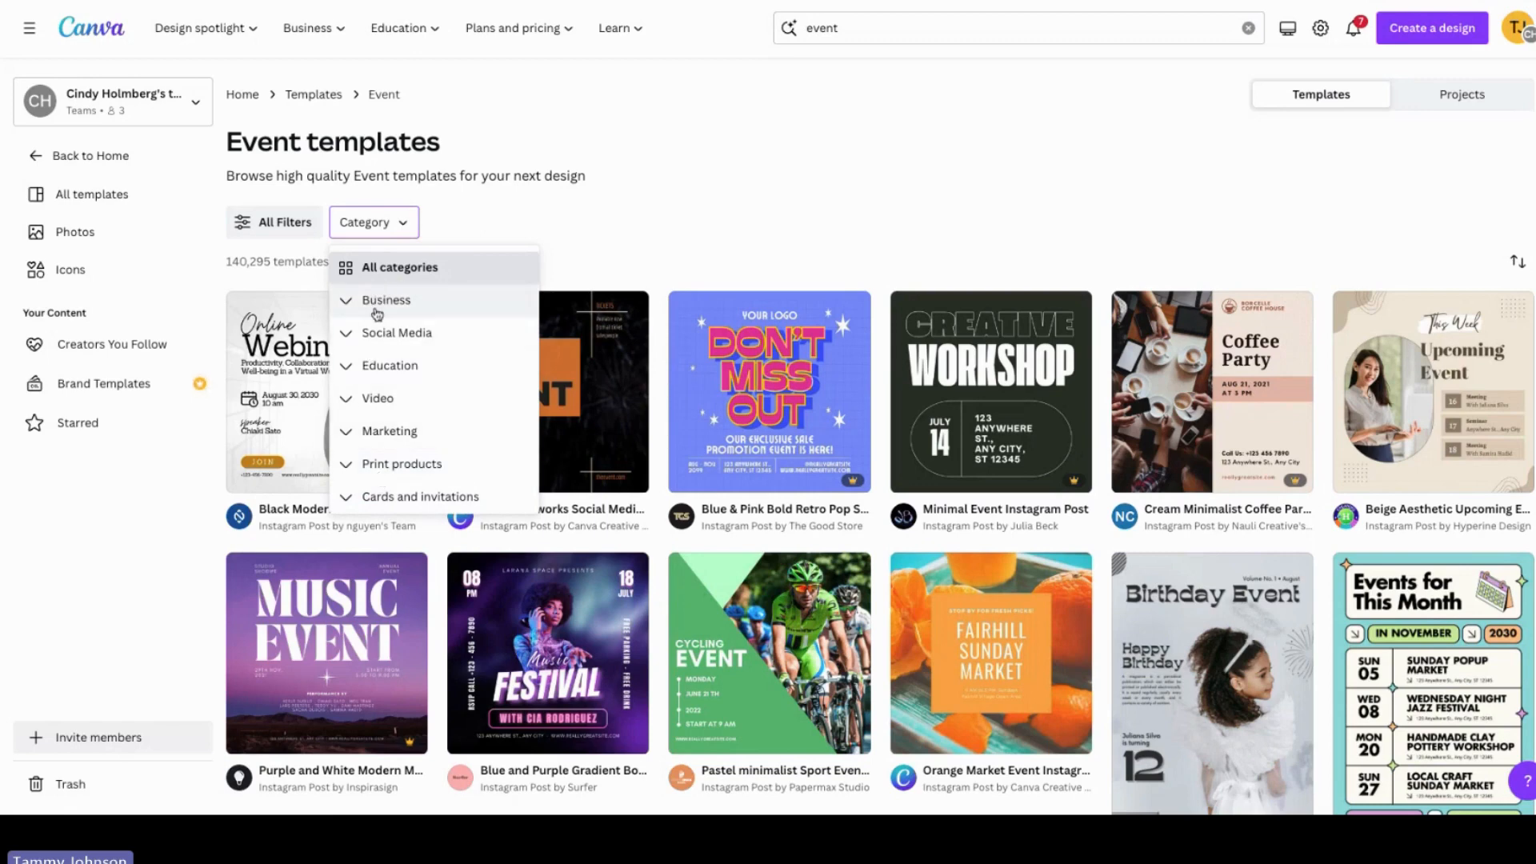
{"action": "left_click", "coordinate": [424, 334]}
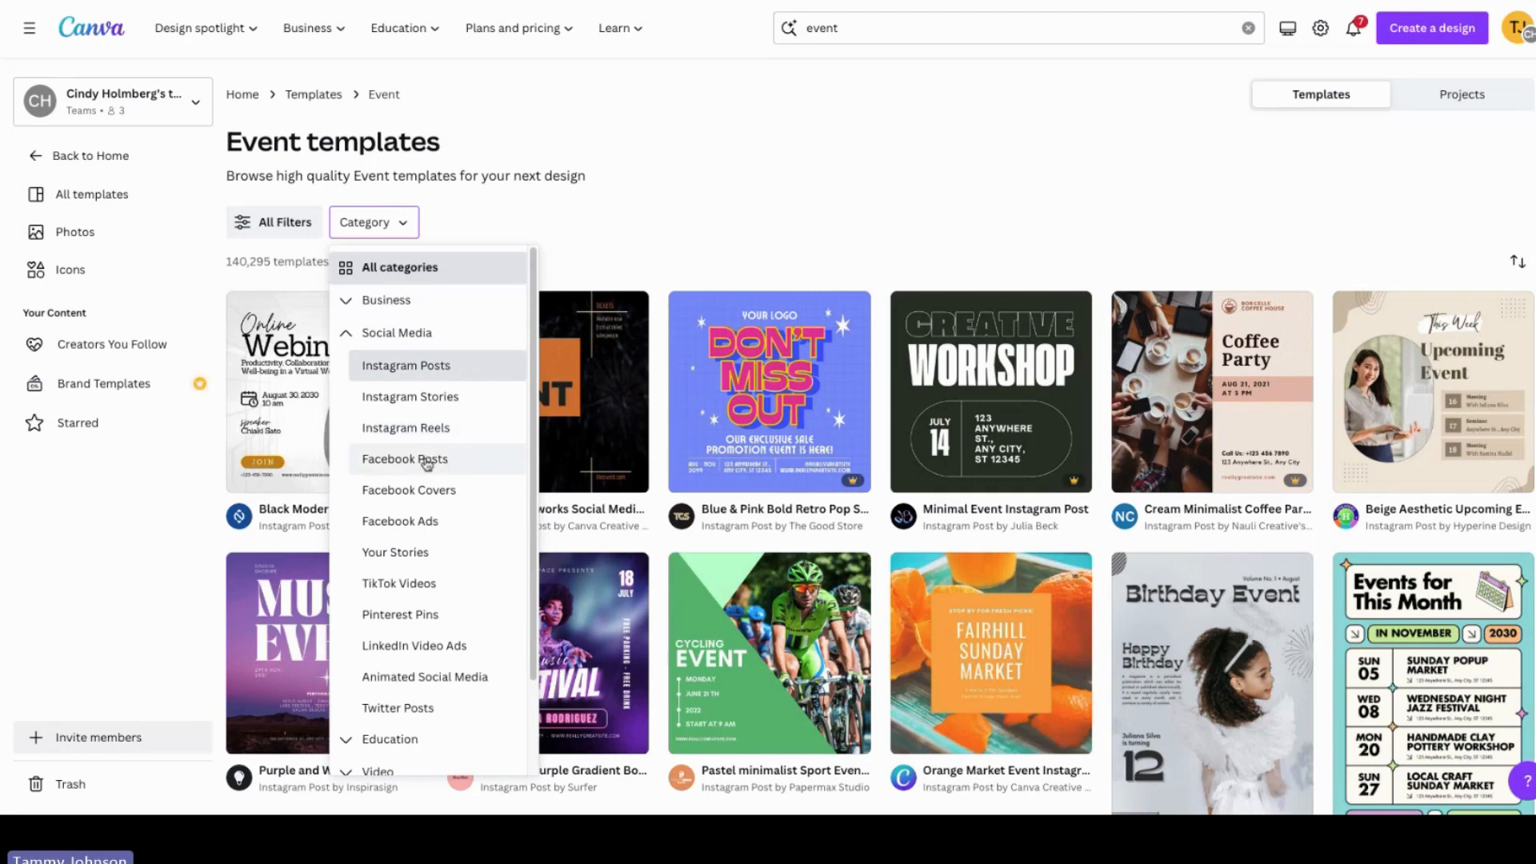
{"action": "left_click", "coordinate": [438, 367]}
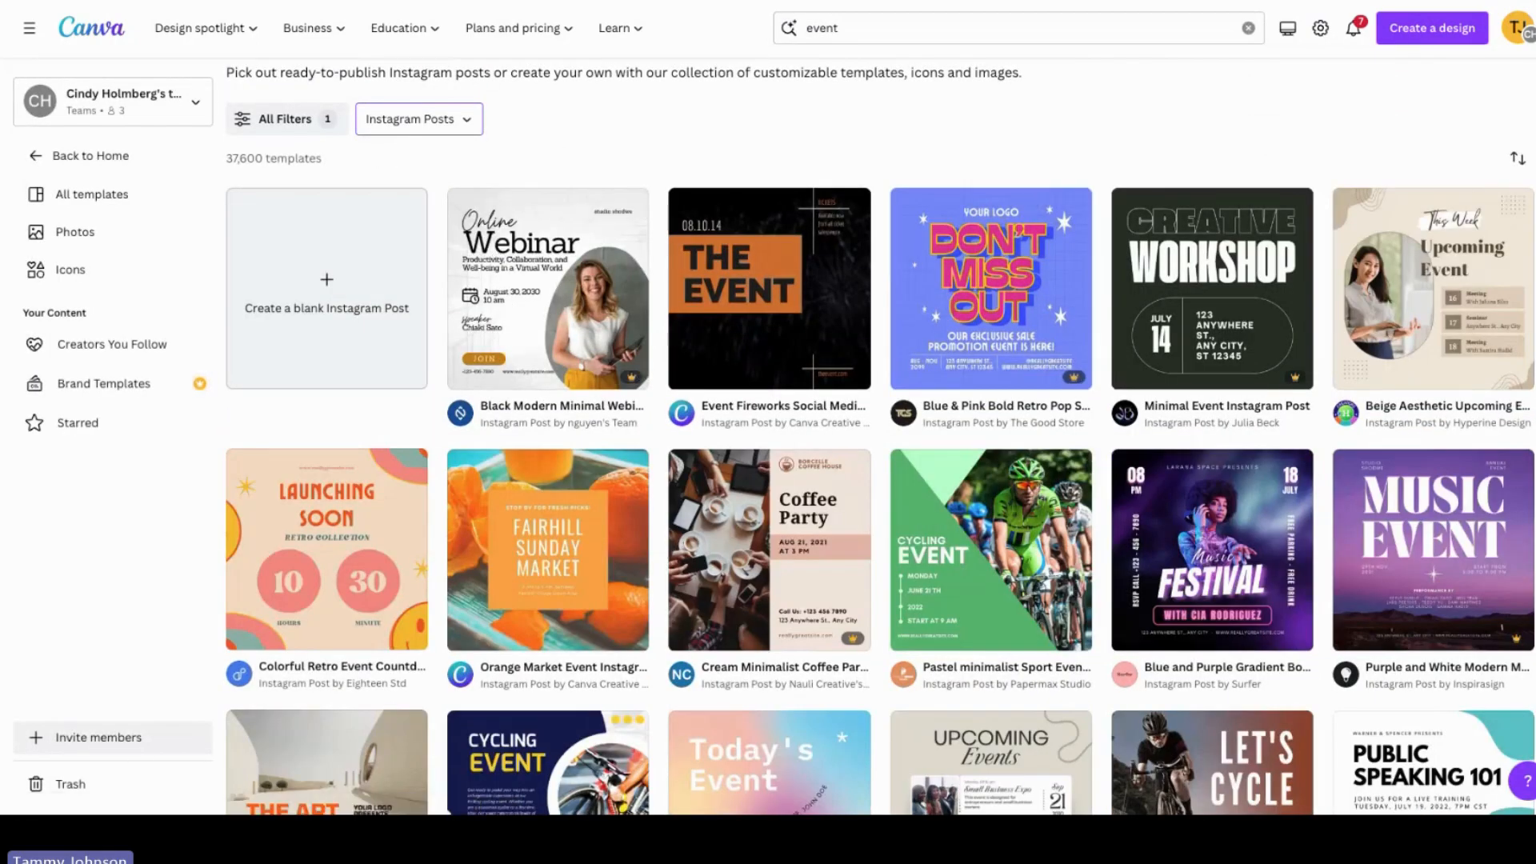
Step: Scroll through the Instagram post event templates
{"action": "scroll", "coordinate": [881, 440], "scroll_direction": "down", "scroll_amount": 2}
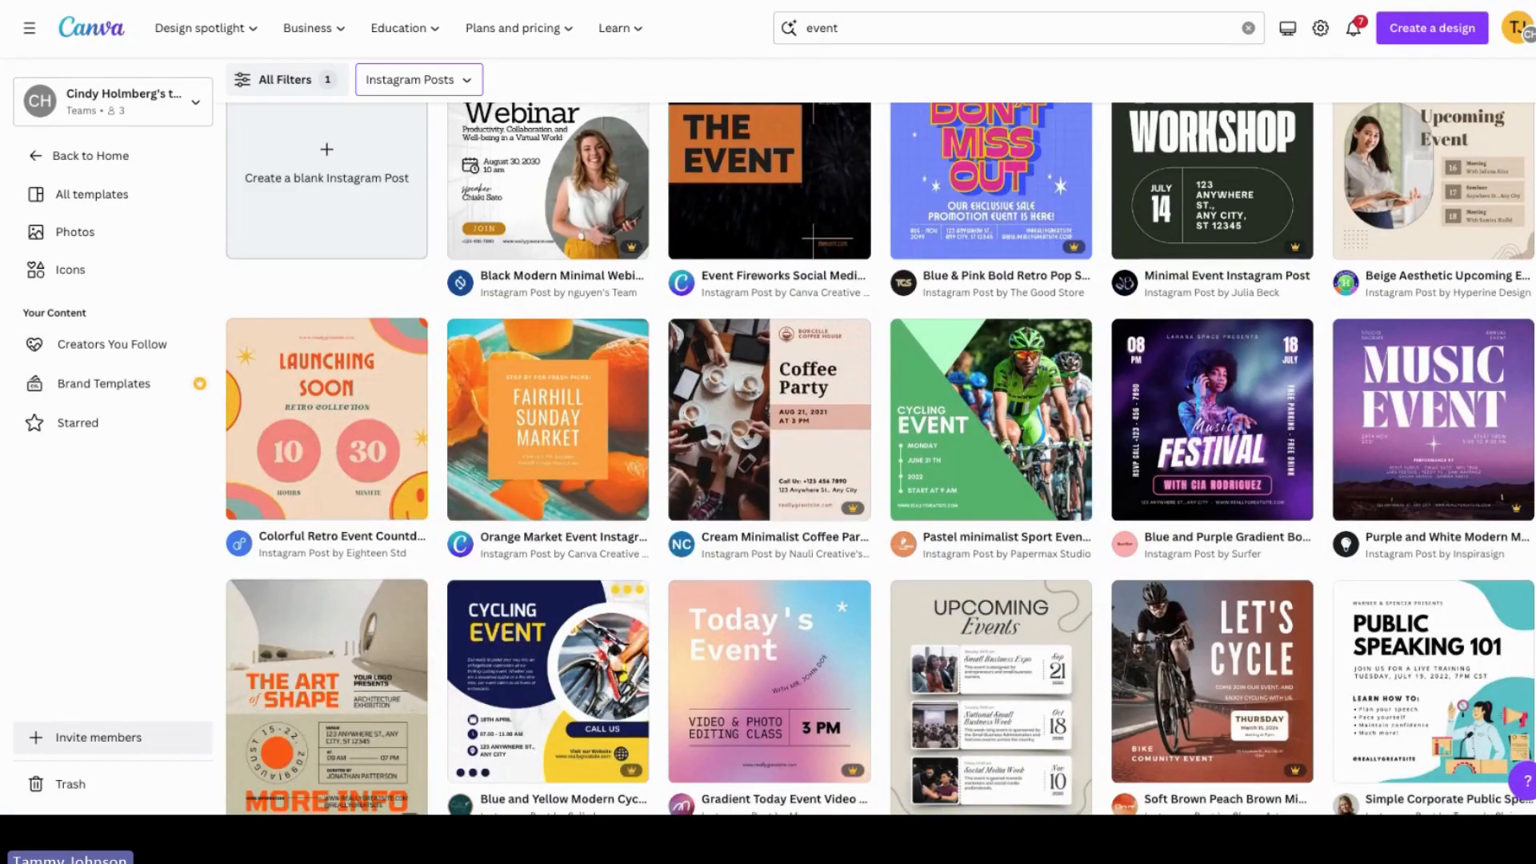
{"action": "scroll", "coordinate": [881, 456], "scroll_direction": "down", "scroll_amount": 3}
{"action": "scroll", "coordinate": [881, 458], "scroll_direction": "down", "scroll_amount": 1}
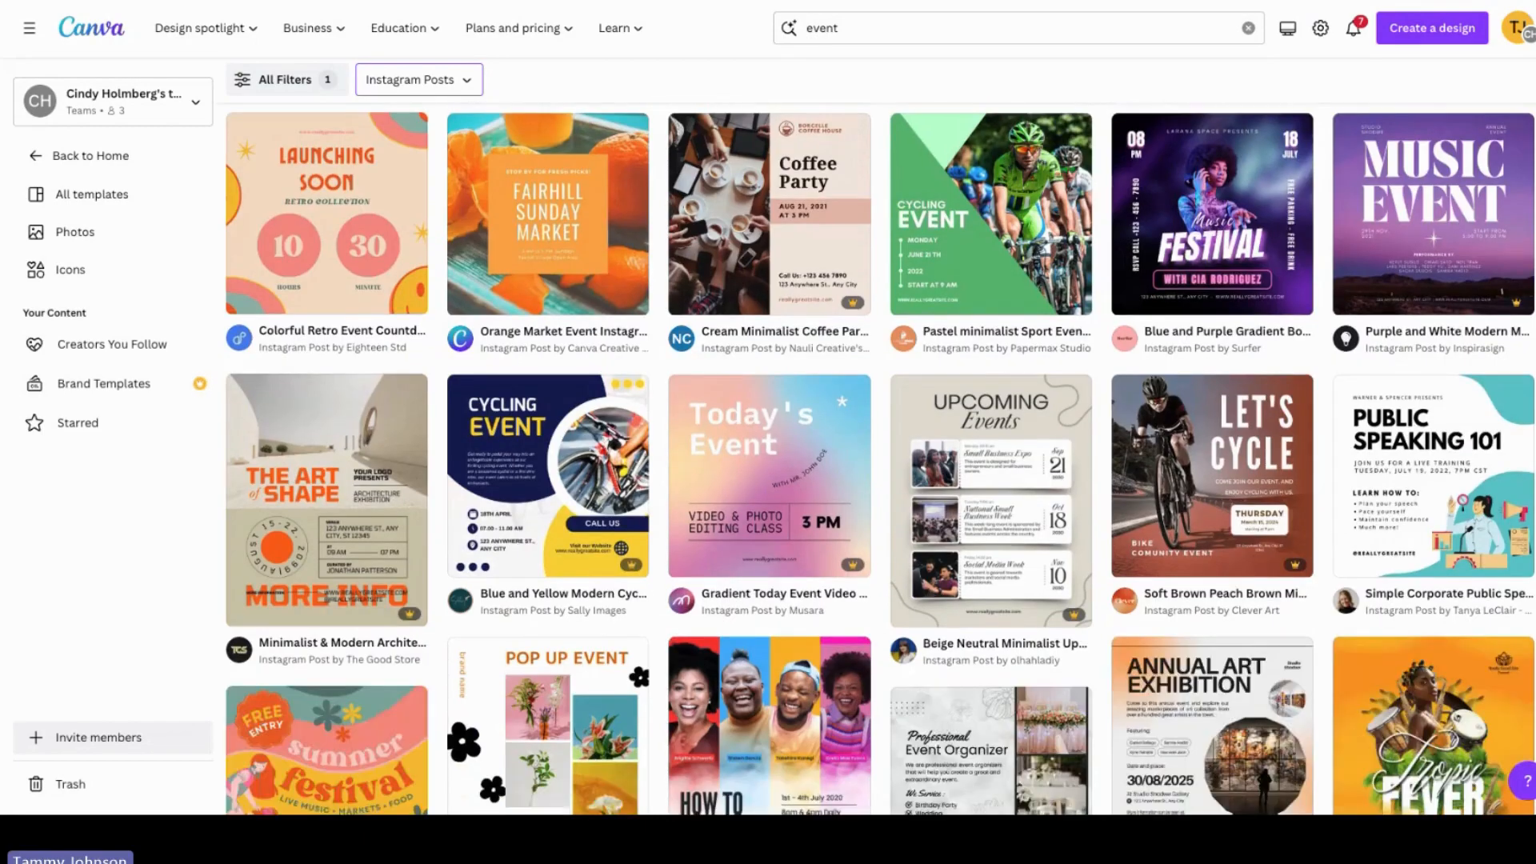
{"action": "scroll", "coordinate": [880, 458], "scroll_direction": "down", "scroll_amount": 10}
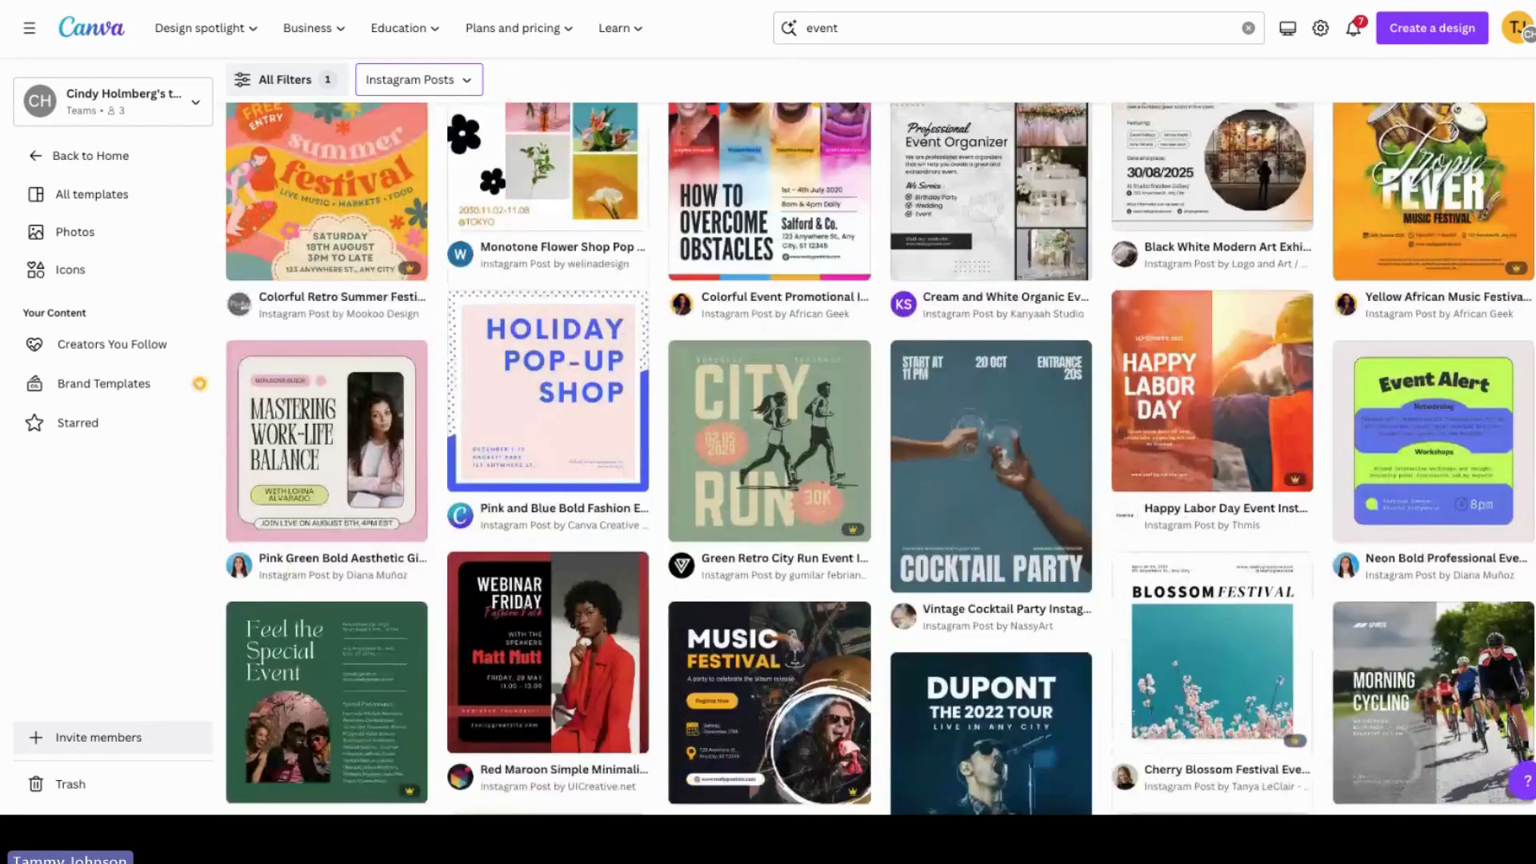
{"action": "scroll", "coordinate": [881, 458], "scroll_direction": "down", "scroll_amount": 8}
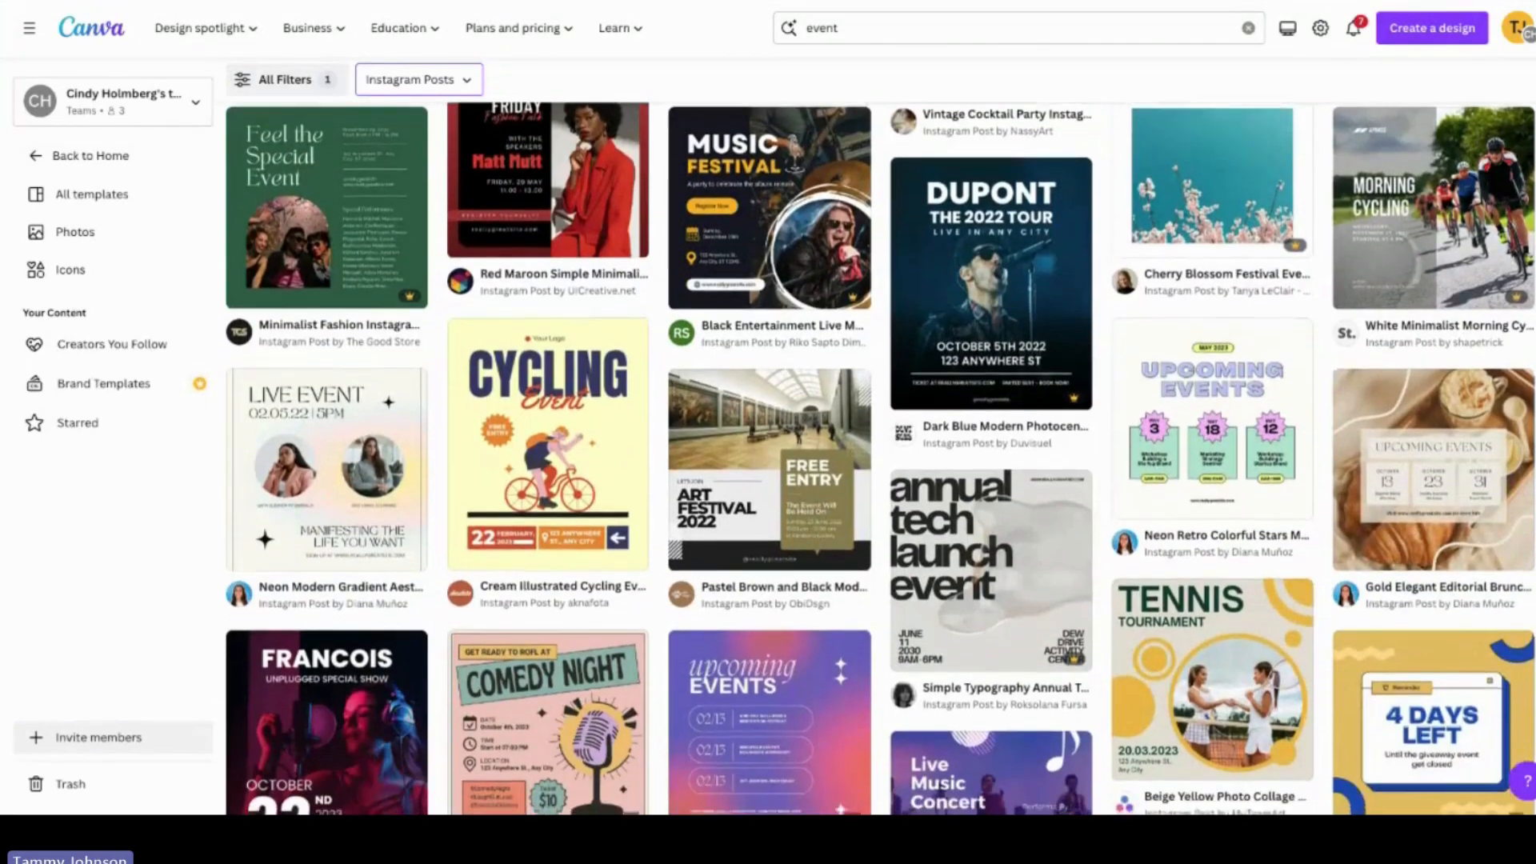
{"action": "scroll", "coordinate": [881, 458], "scroll_direction": "up", "scroll_amount": 20}
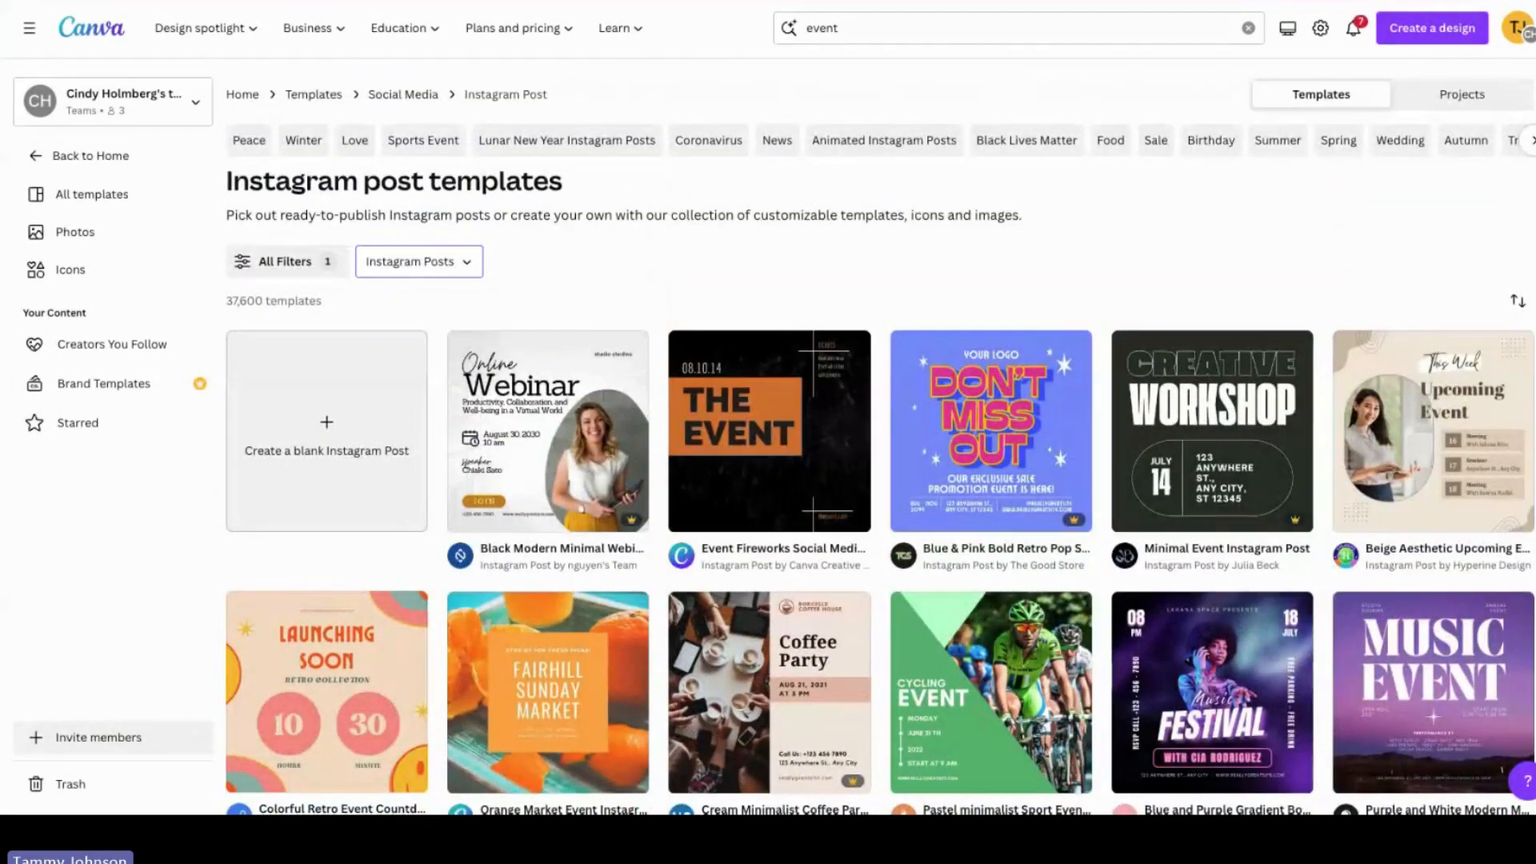
{"action": "scroll", "coordinate": [881, 458], "scroll_direction": "down", "scroll_amount": 2}
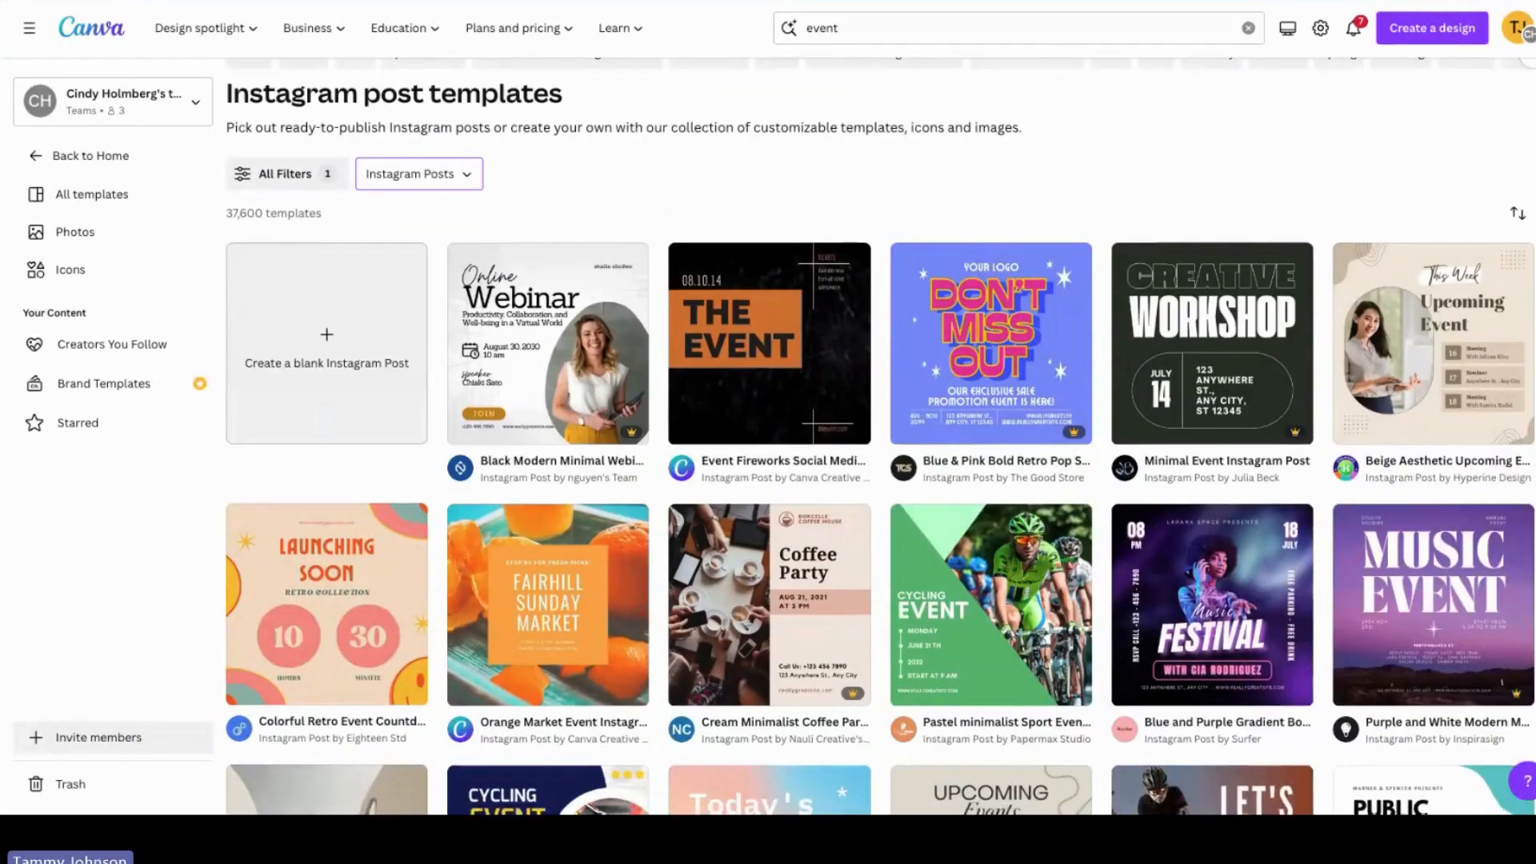
{"action": "scroll", "coordinate": [472, 264], "scroll_direction": "up", "scroll_amount": 2}
Step: Look through the Social Media subcategories in the category filter list
{"action": "left_click", "coordinate": [466, 262]}
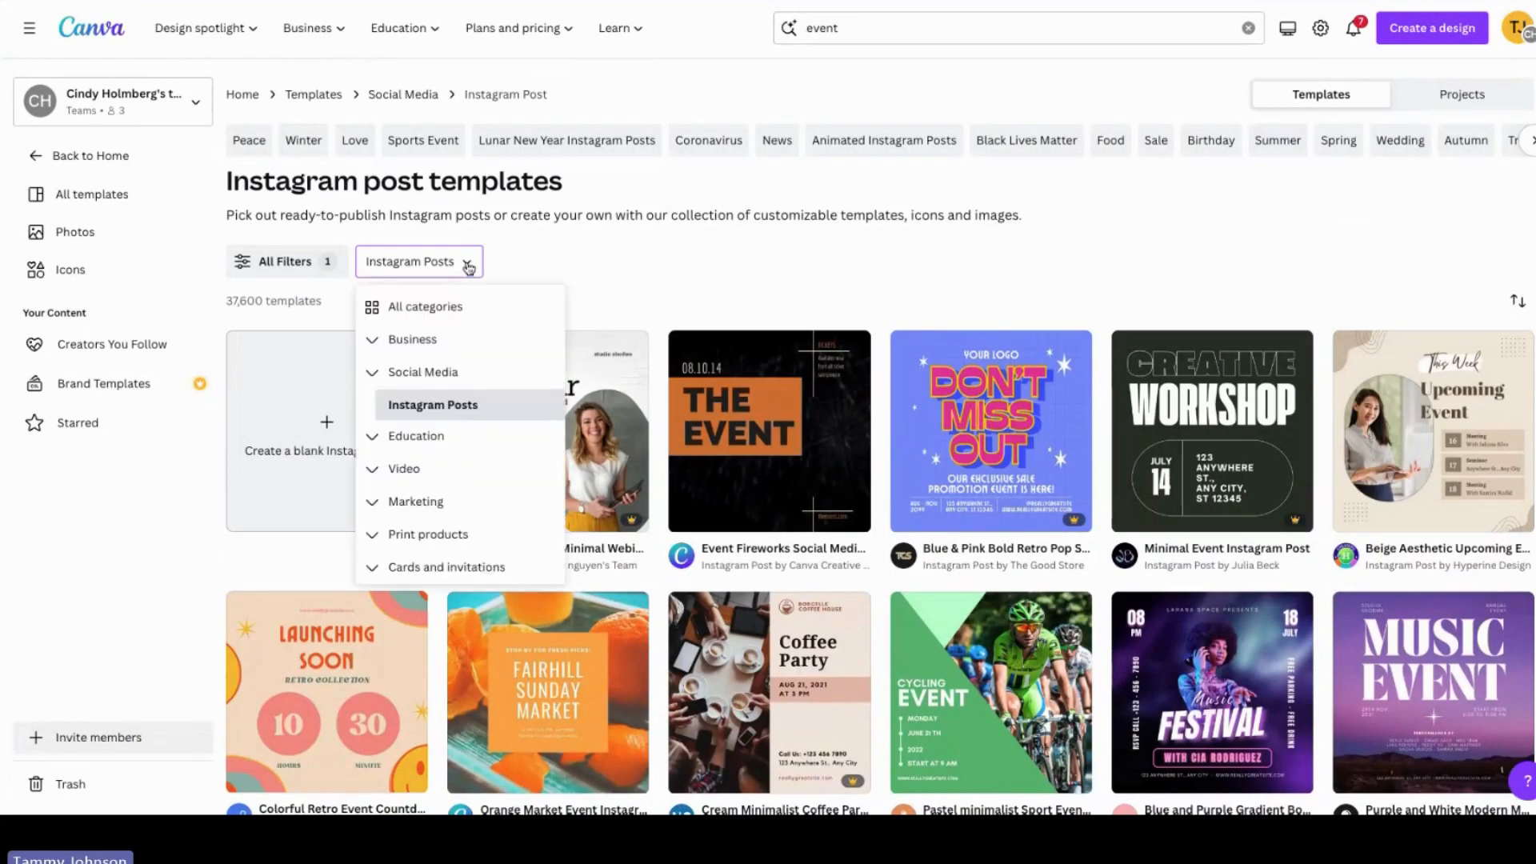
{"action": "left_click", "coordinate": [411, 378]}
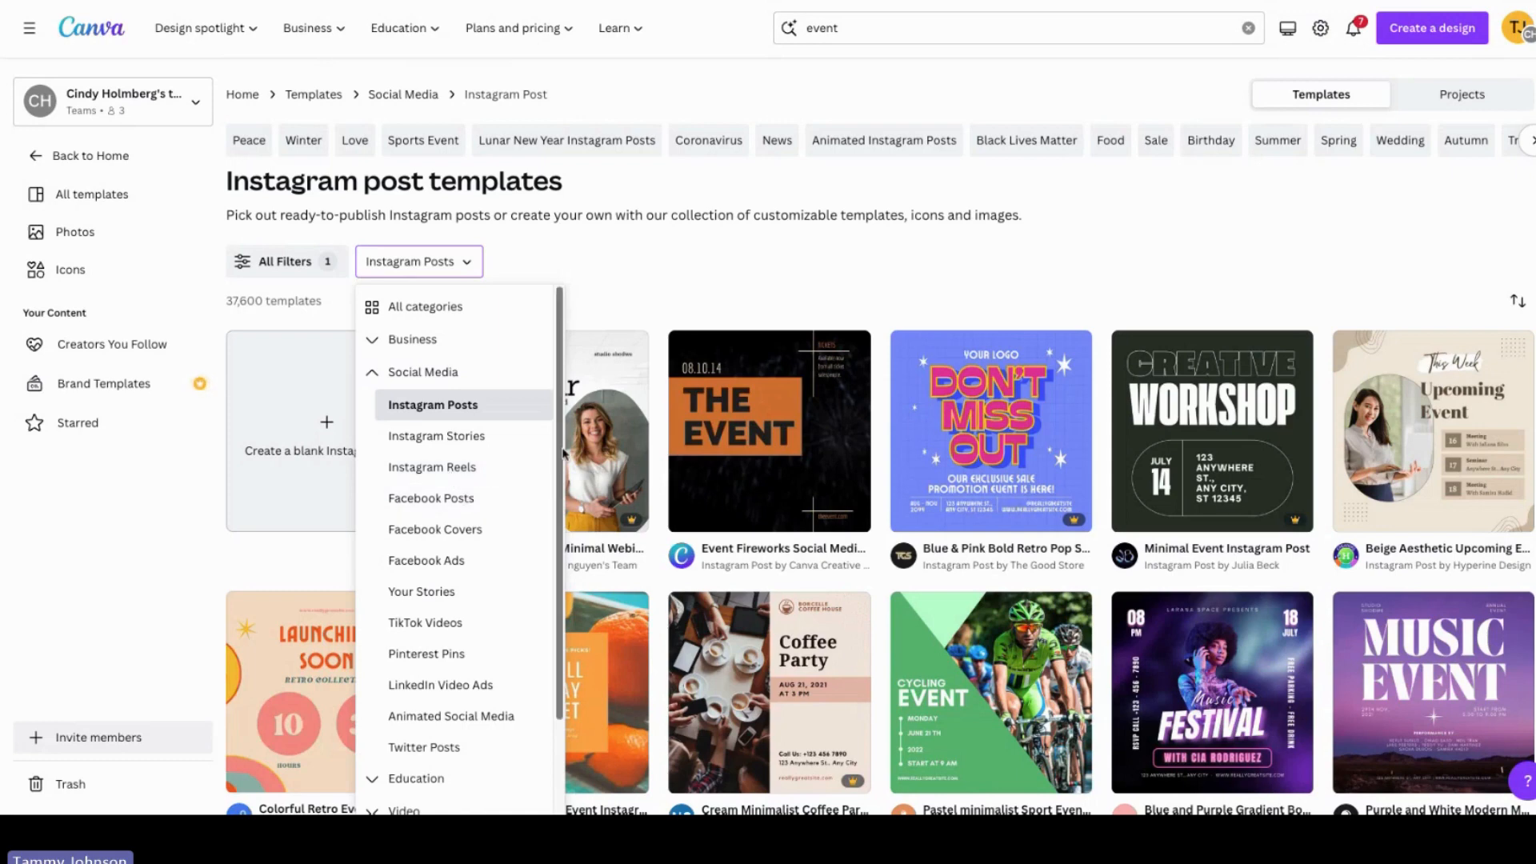
{"action": "left_click_drag", "start_coordinate": [562, 454], "coordinate": [555, 494]}
{"action": "left_click", "coordinate": [770, 271]}
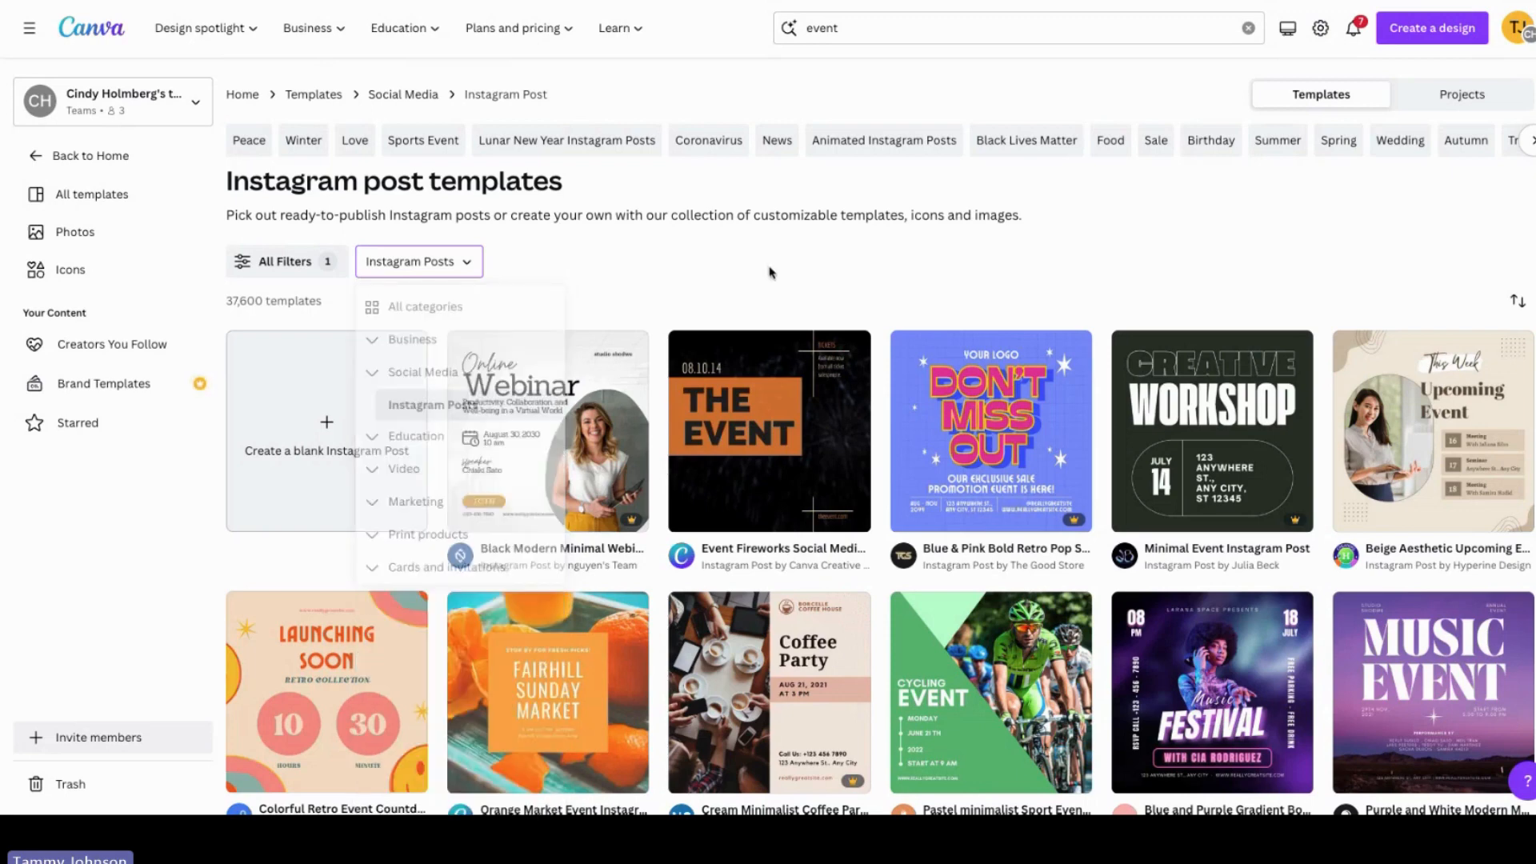
Step: Scroll further down through the Instagram post event templates
{"action": "scroll", "coordinate": [880, 436], "scroll_direction": "down", "scroll_amount": 5}
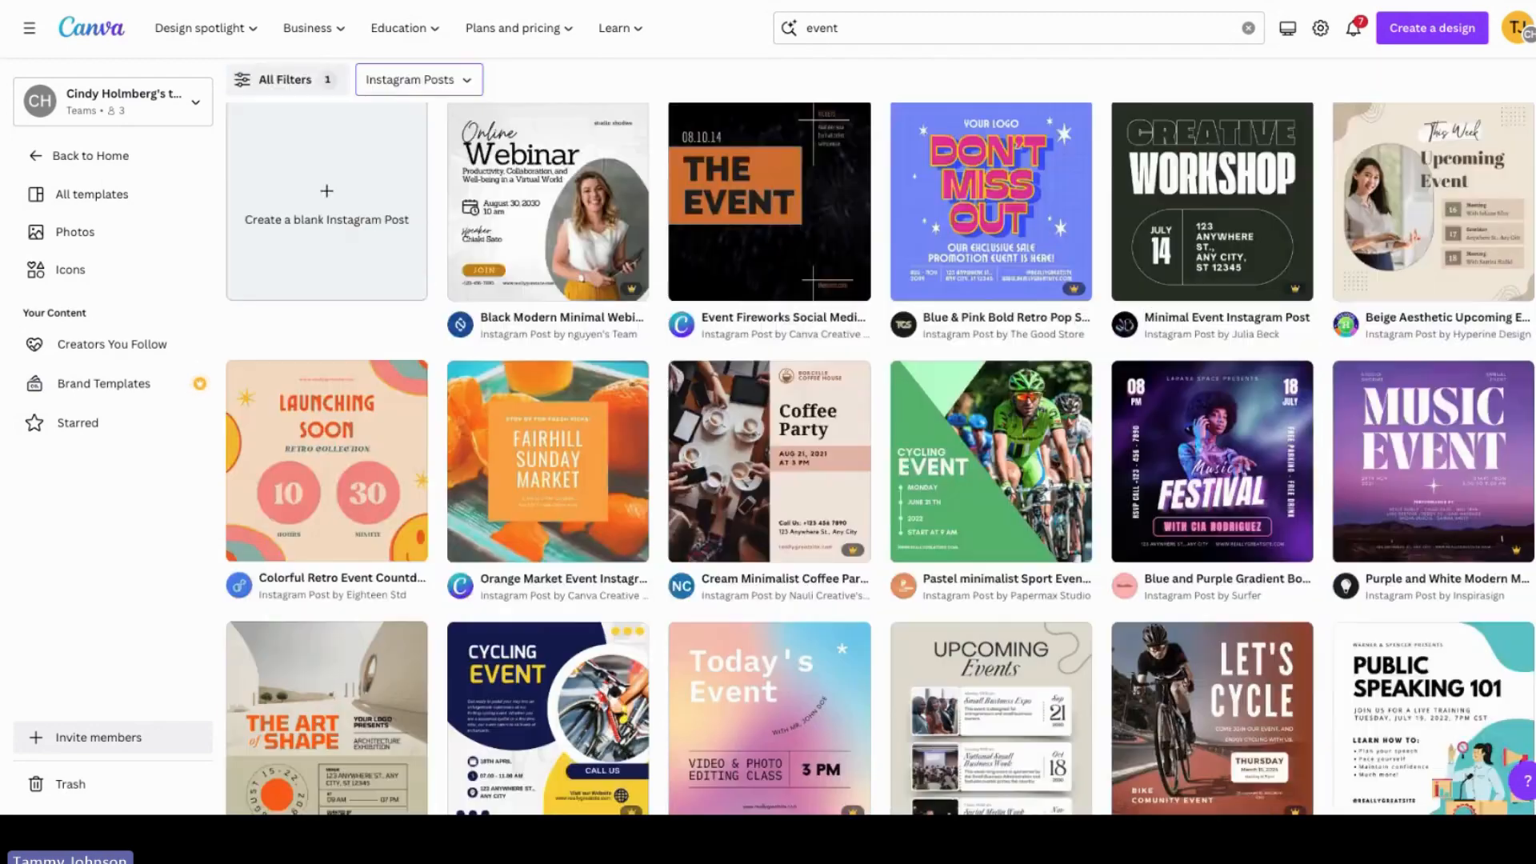
{"action": "scroll", "coordinate": [881, 437], "scroll_direction": "down", "scroll_amount": 4}
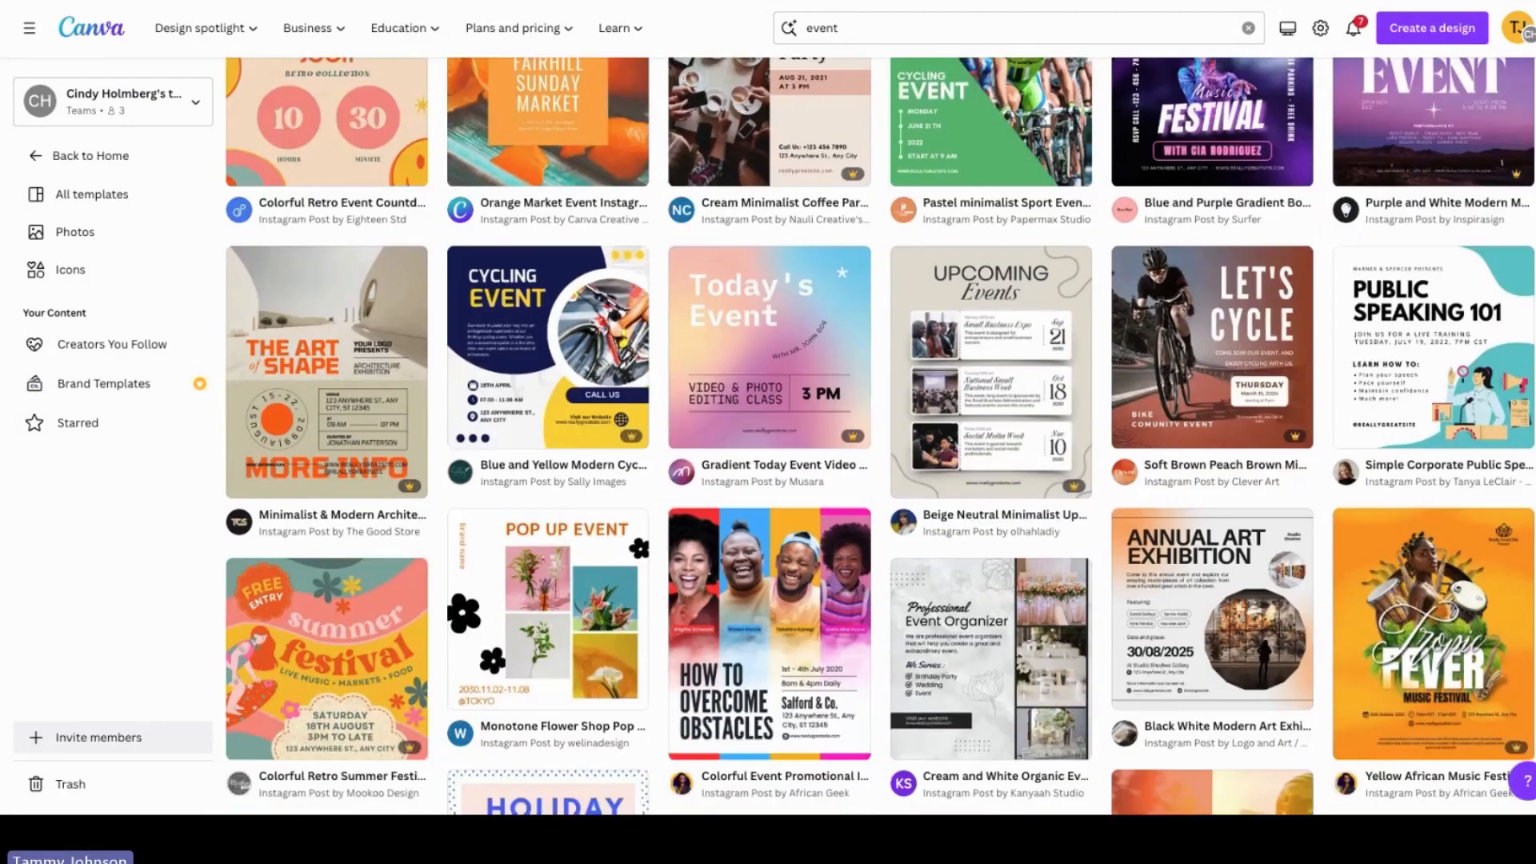
{"action": "scroll", "coordinate": [881, 436], "scroll_direction": "down", "scroll_amount": 1}
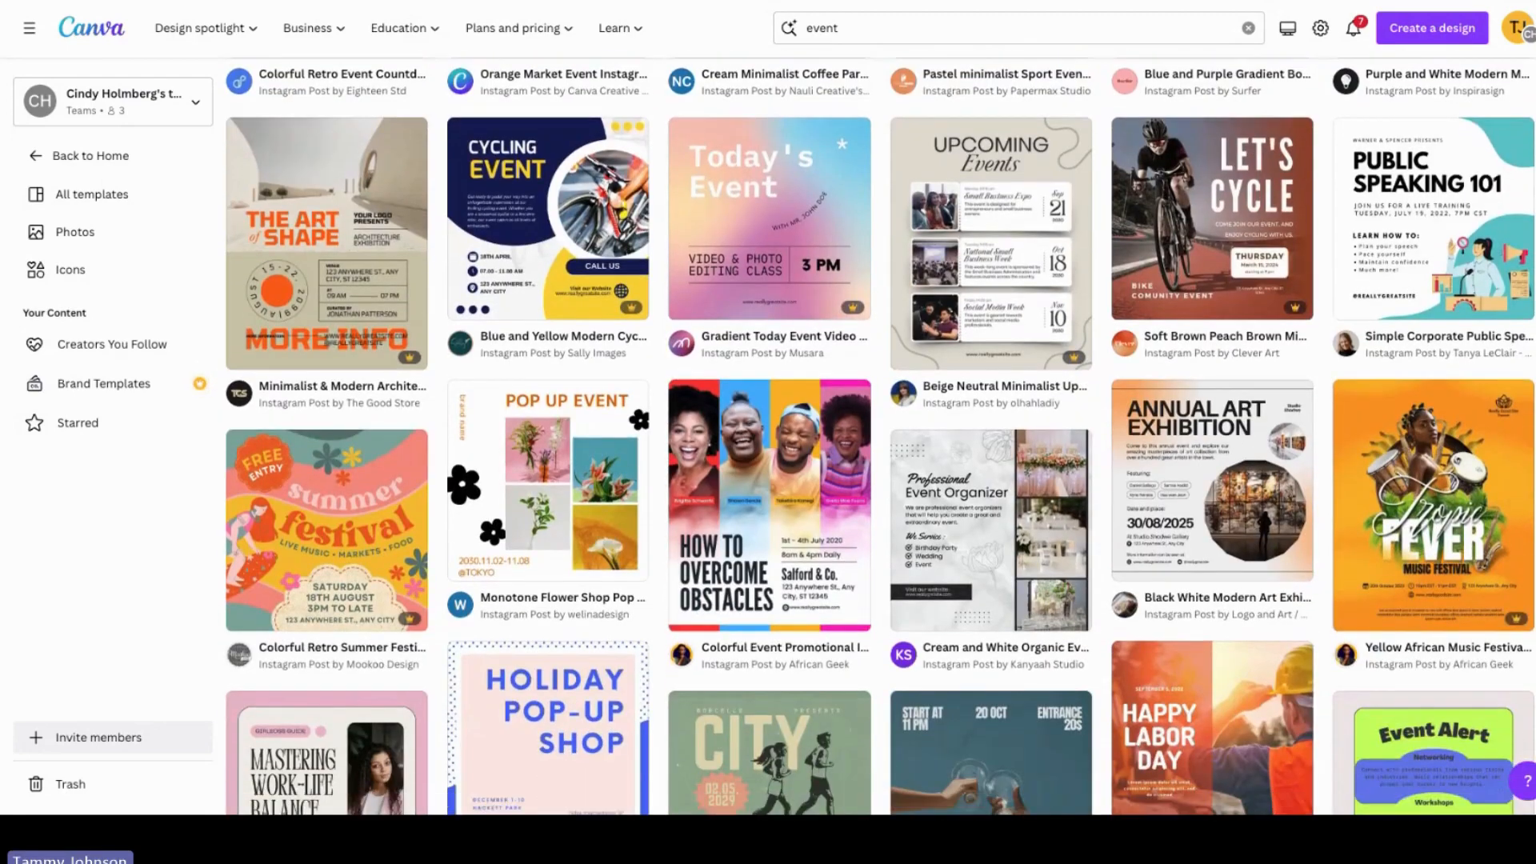
{"action": "scroll", "coordinate": [881, 437], "scroll_direction": "down", "scroll_amount": 1}
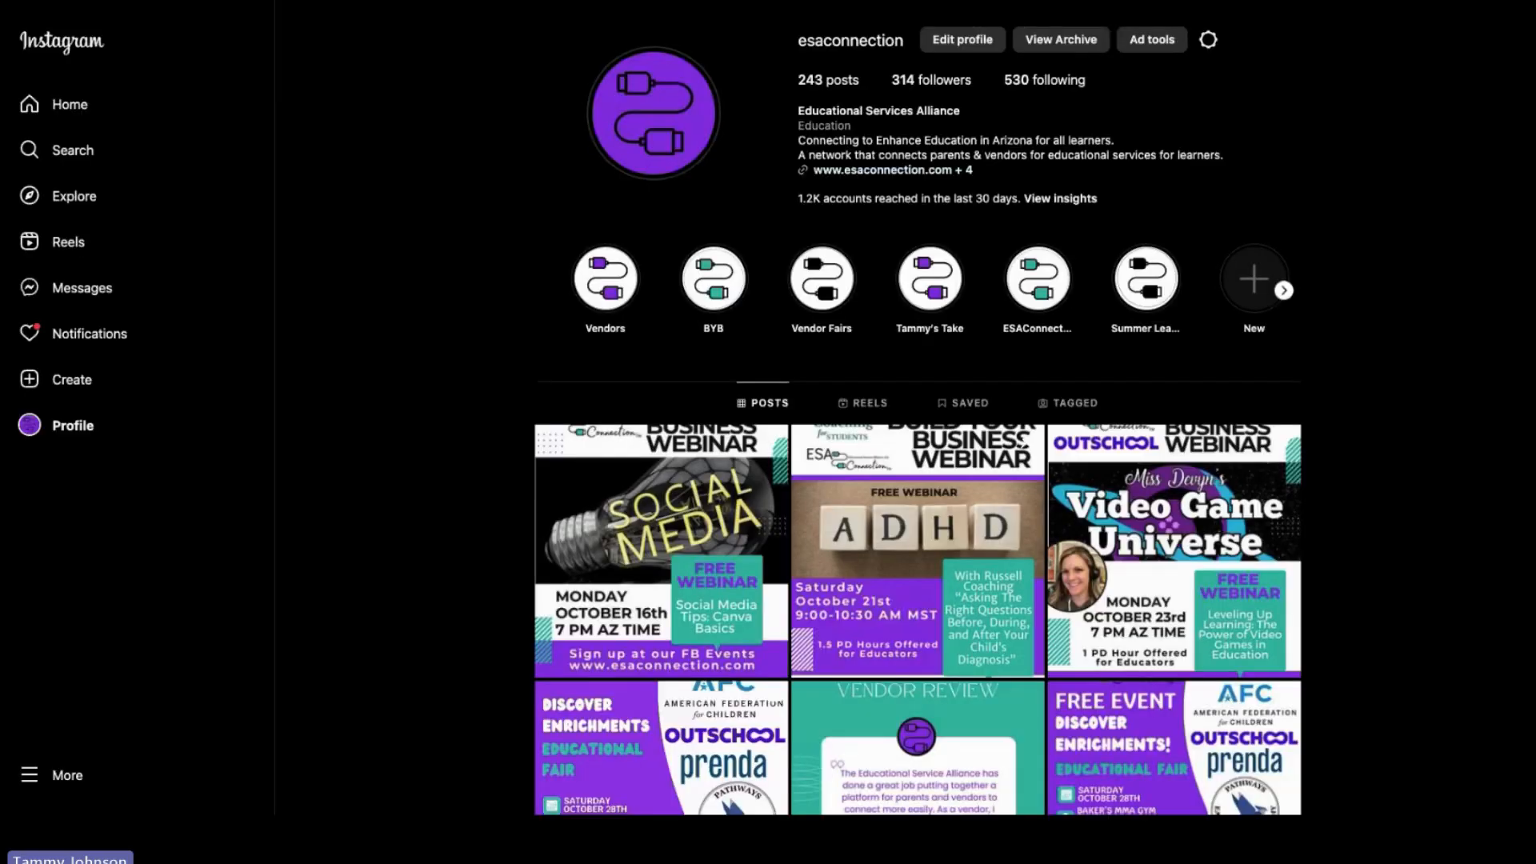
Step: Switch to Instagram and scroll through the organisation profile's grid of posts
{"action": "scroll", "coordinate": [917, 520], "scroll_direction": "down", "scroll_amount": 3}
{"action": "scroll", "coordinate": [917, 520], "scroll_direction": "down", "scroll_amount": 5}
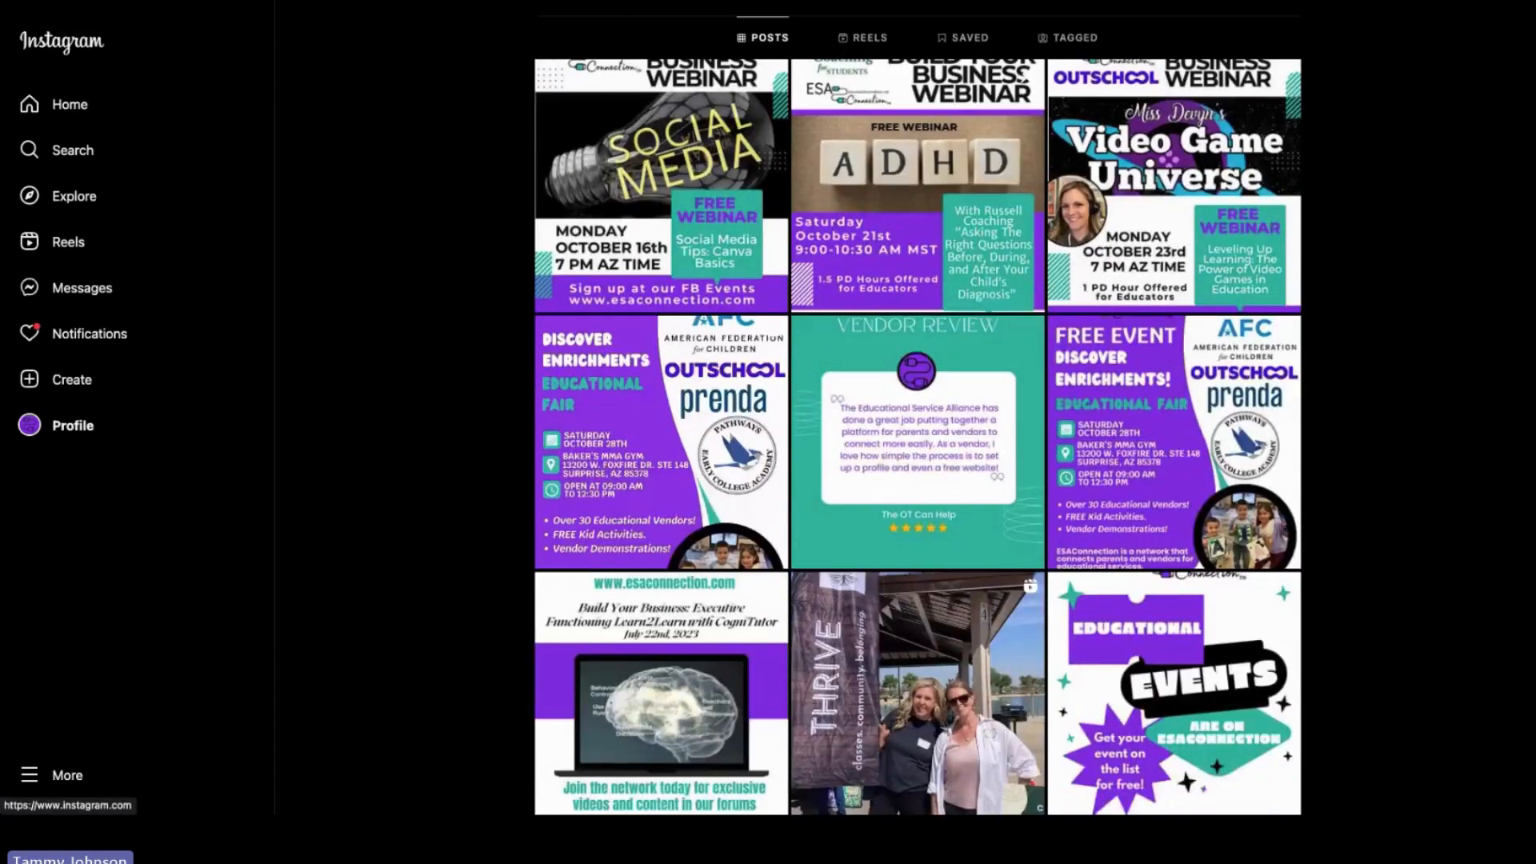
{"action": "scroll", "coordinate": [1161, 203], "scroll_direction": "down", "scroll_amount": 1}
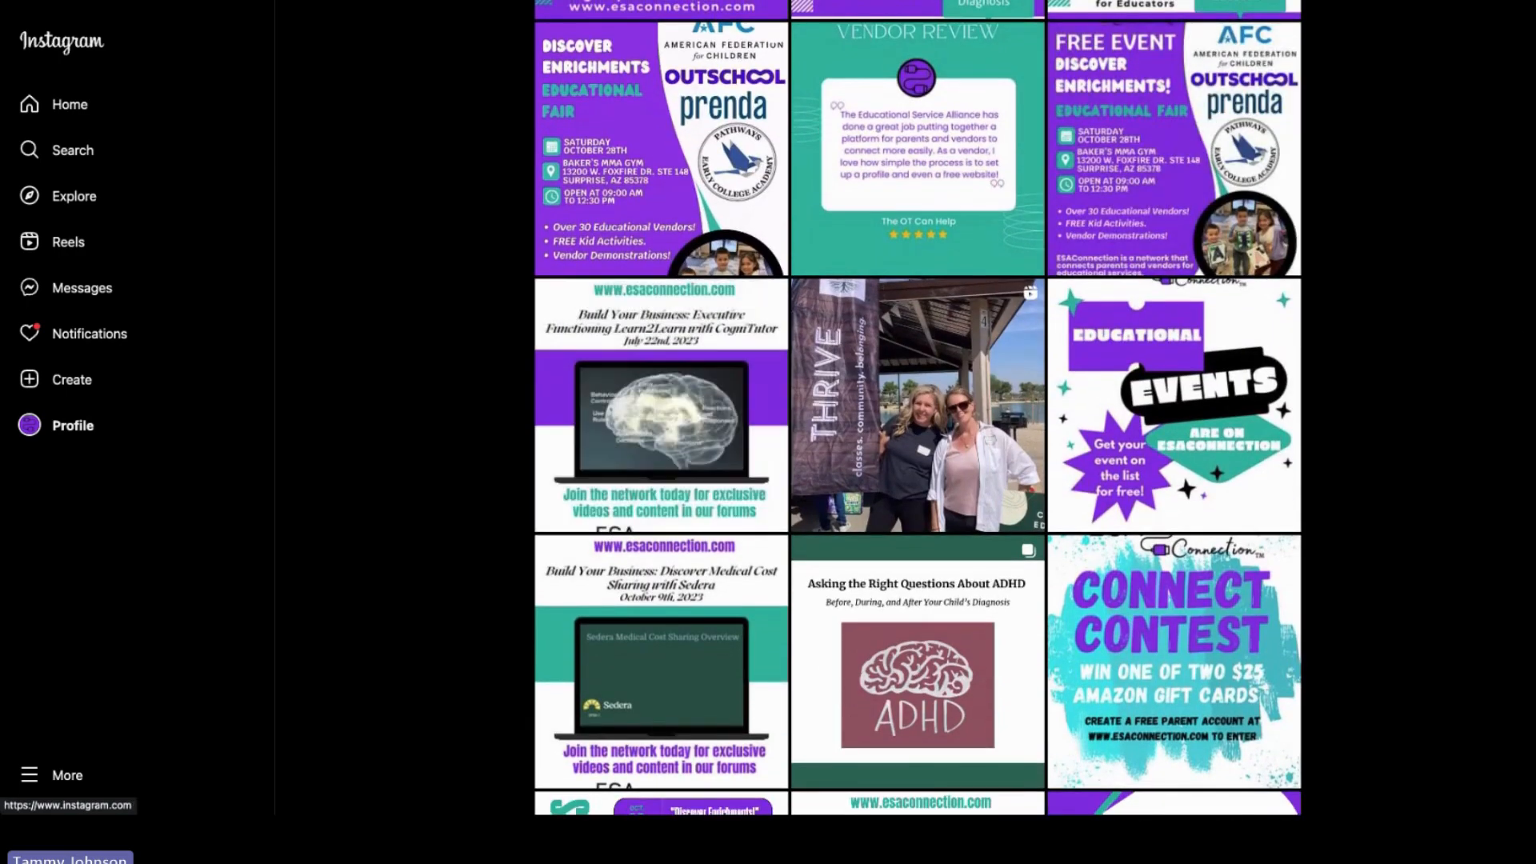
Step: Scroll further through the organisation's Instagram grid and open the October Events post to examine it
{"action": "scroll", "coordinate": [917, 408], "scroll_direction": "down", "scroll_amount": 8}
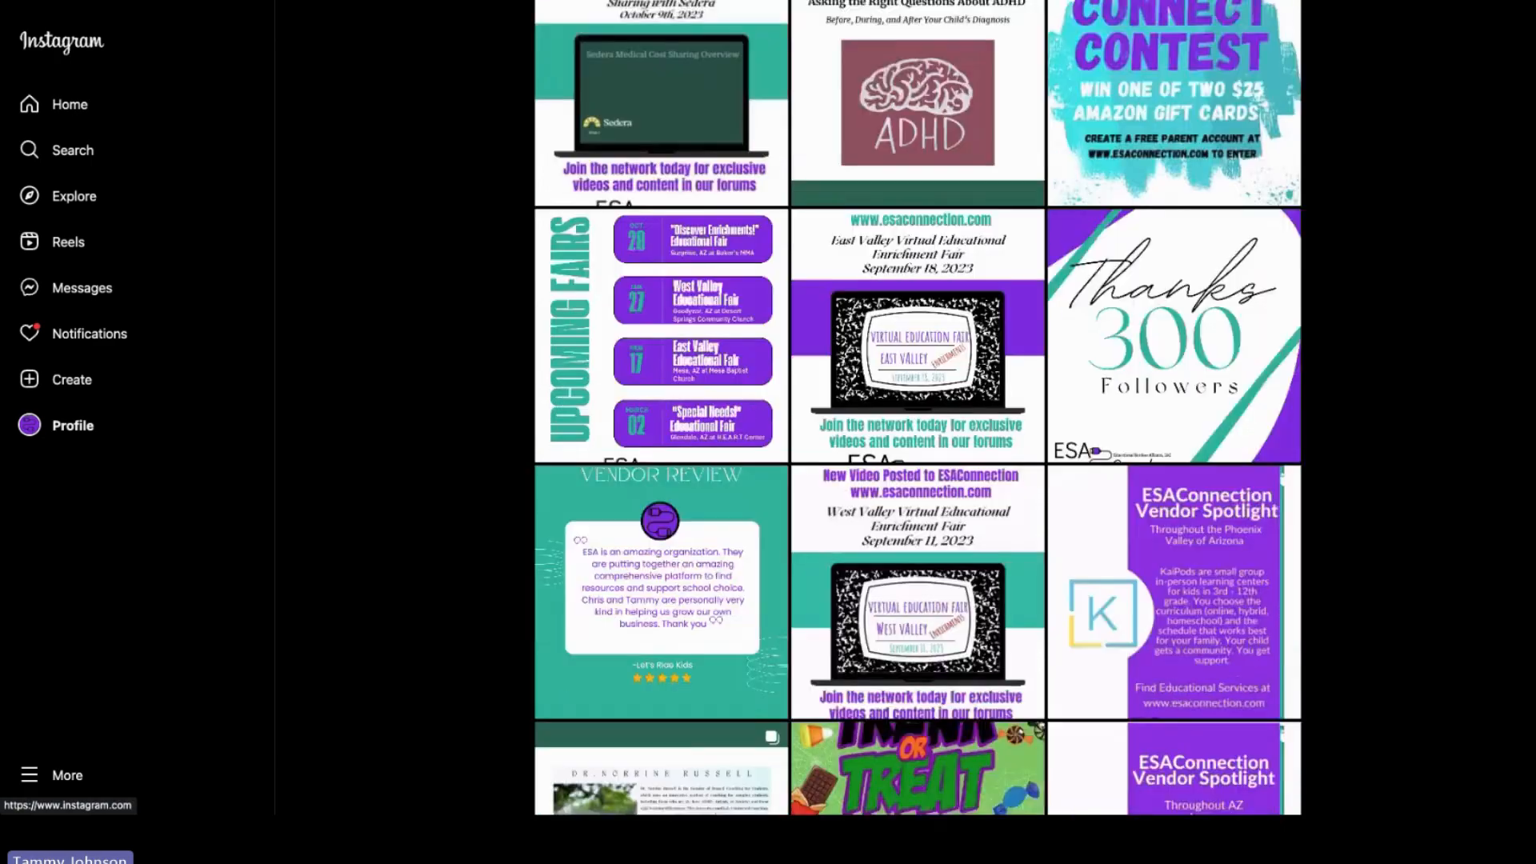
{"action": "scroll", "coordinate": [917, 408], "scroll_direction": "down", "scroll_amount": 5}
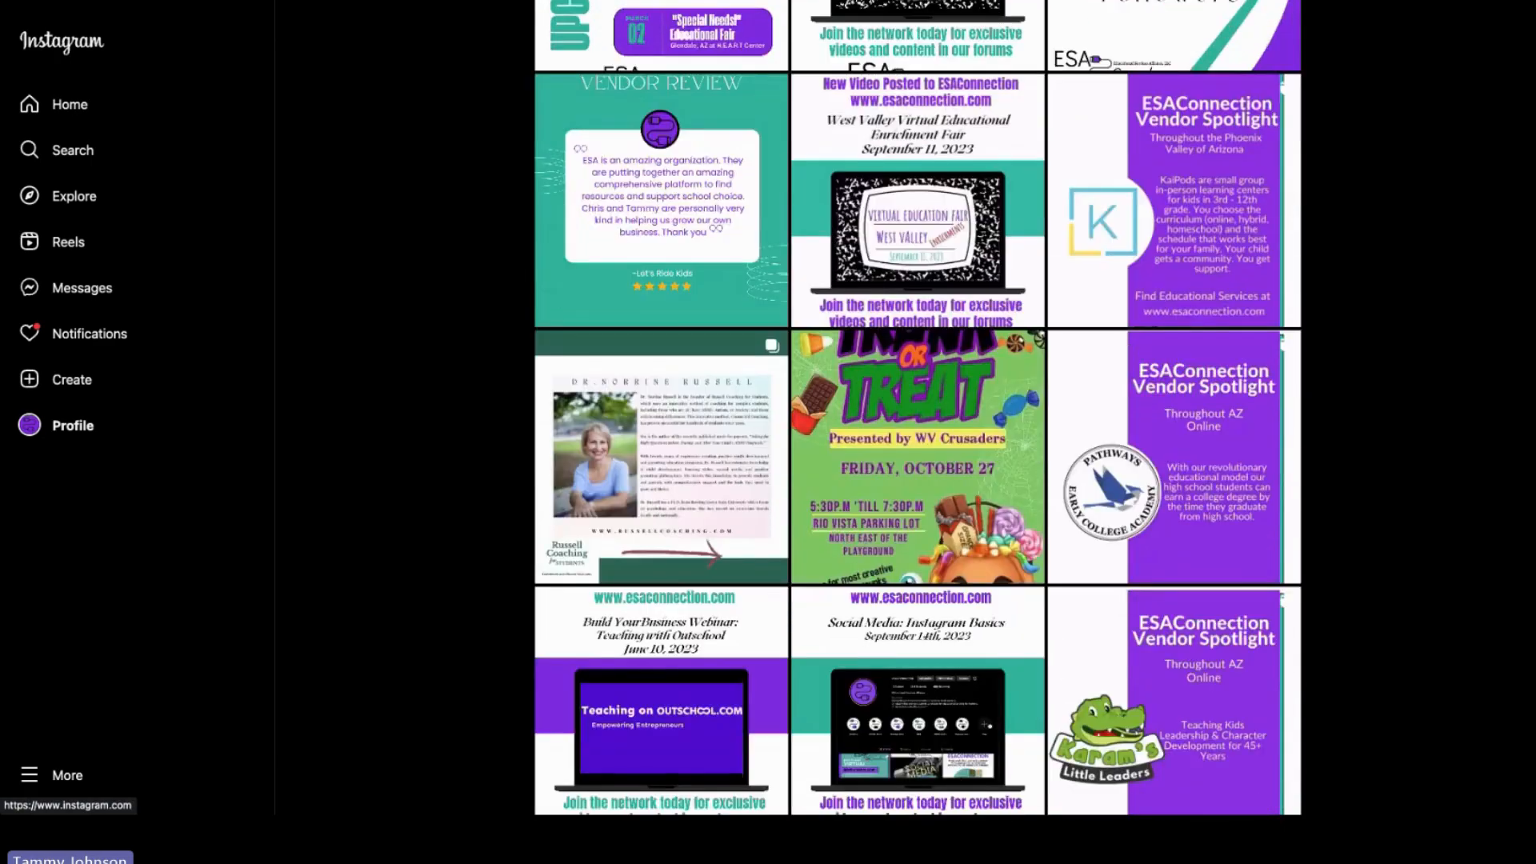
{"action": "scroll", "coordinate": [1528, 612], "scroll_direction": "down", "scroll_amount": 5}
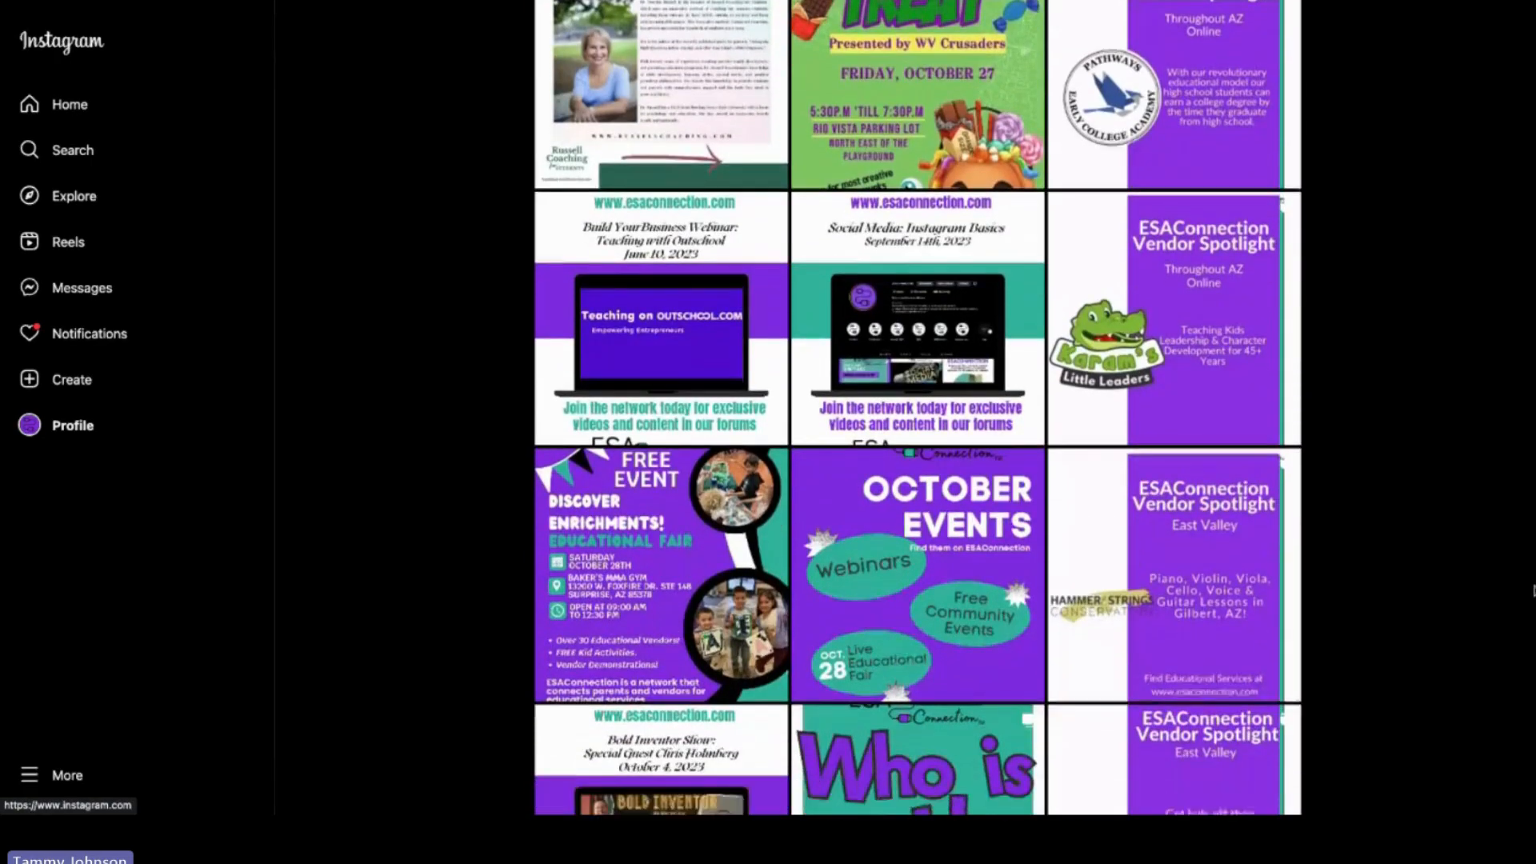
{"action": "scroll", "coordinate": [1528, 612], "scroll_direction": "down", "scroll_amount": 4}
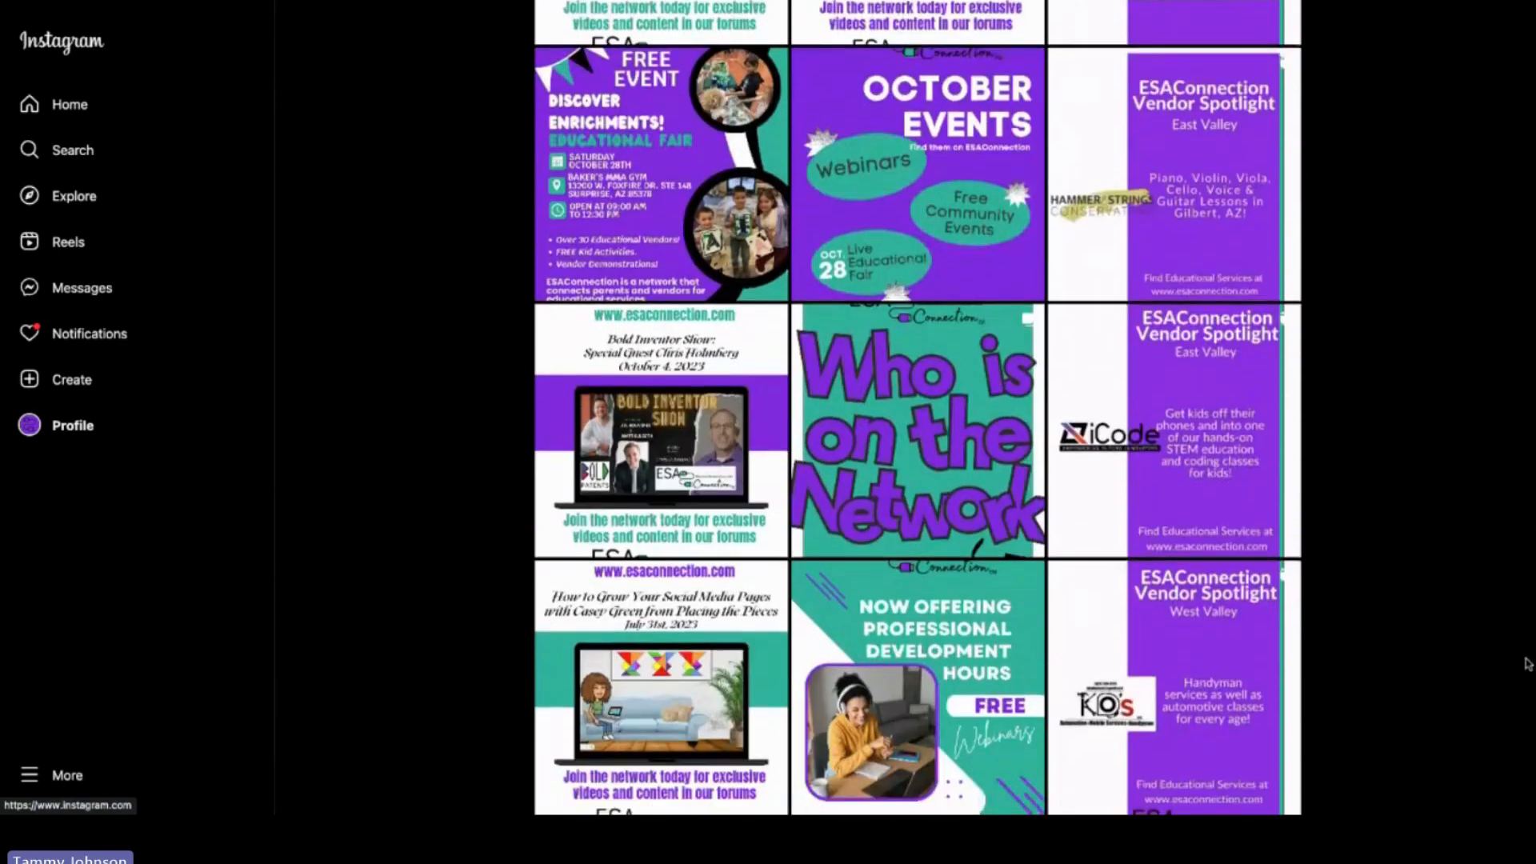
{"action": "left_click", "coordinate": [930, 137]}
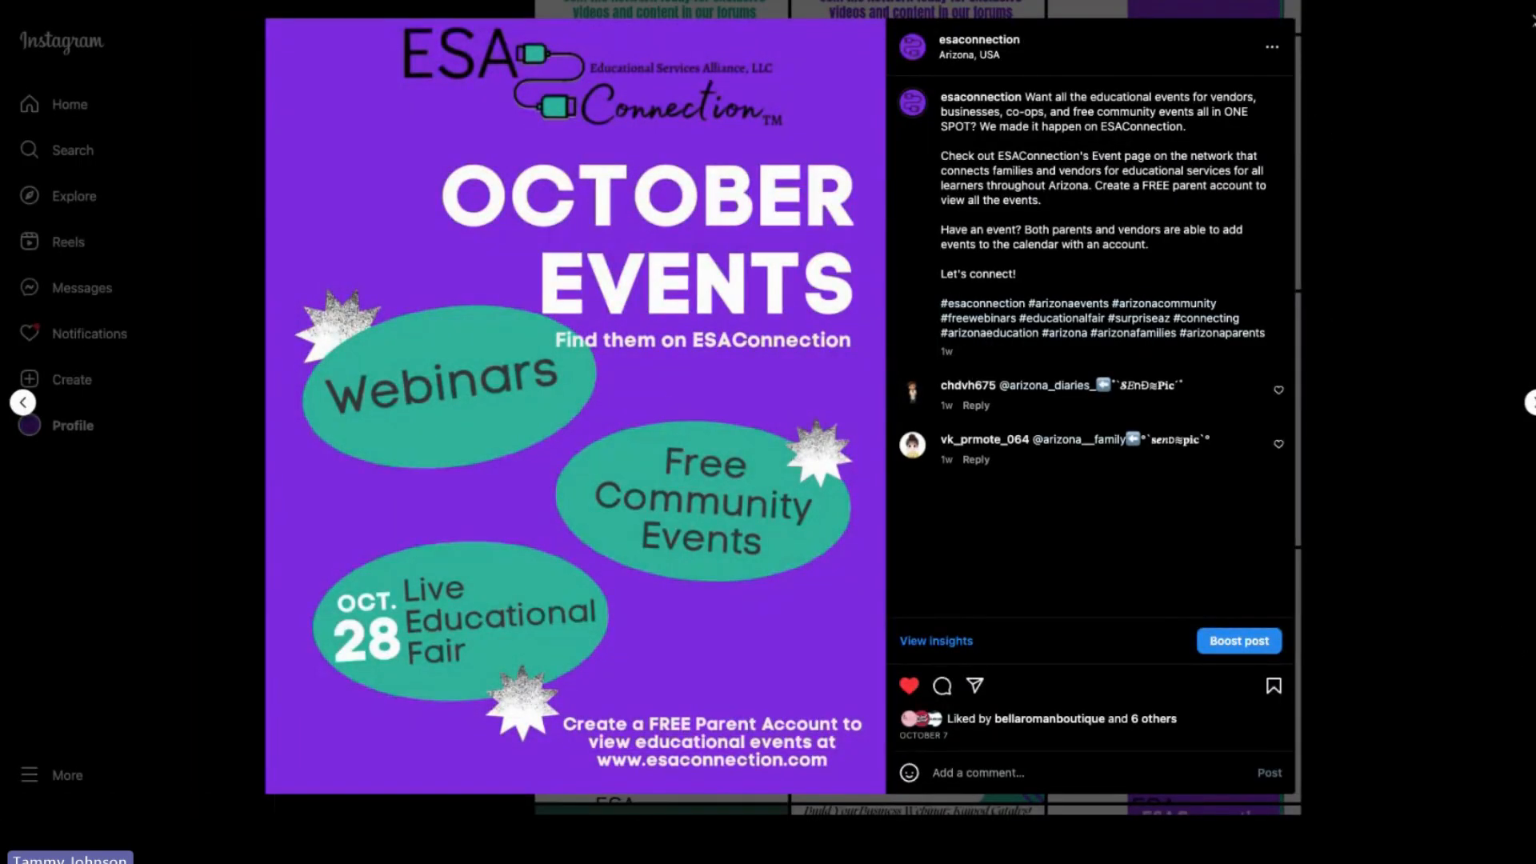
{"action": "left_click", "coordinate": [1530, 20]}
{"action": "left_click", "coordinate": [932, 411]}
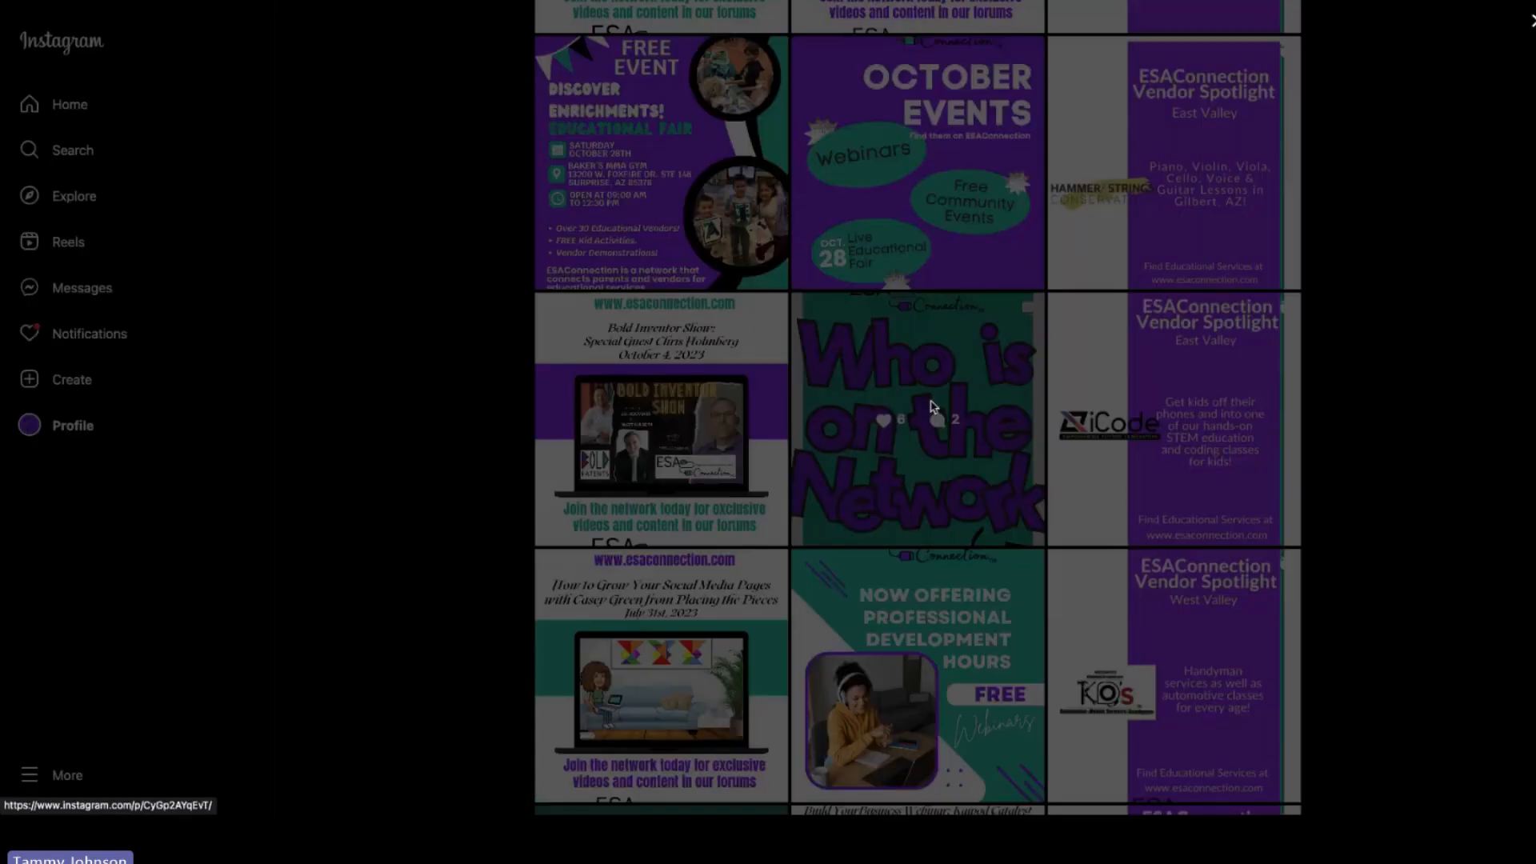
{"action": "key", "text": "Escape"}
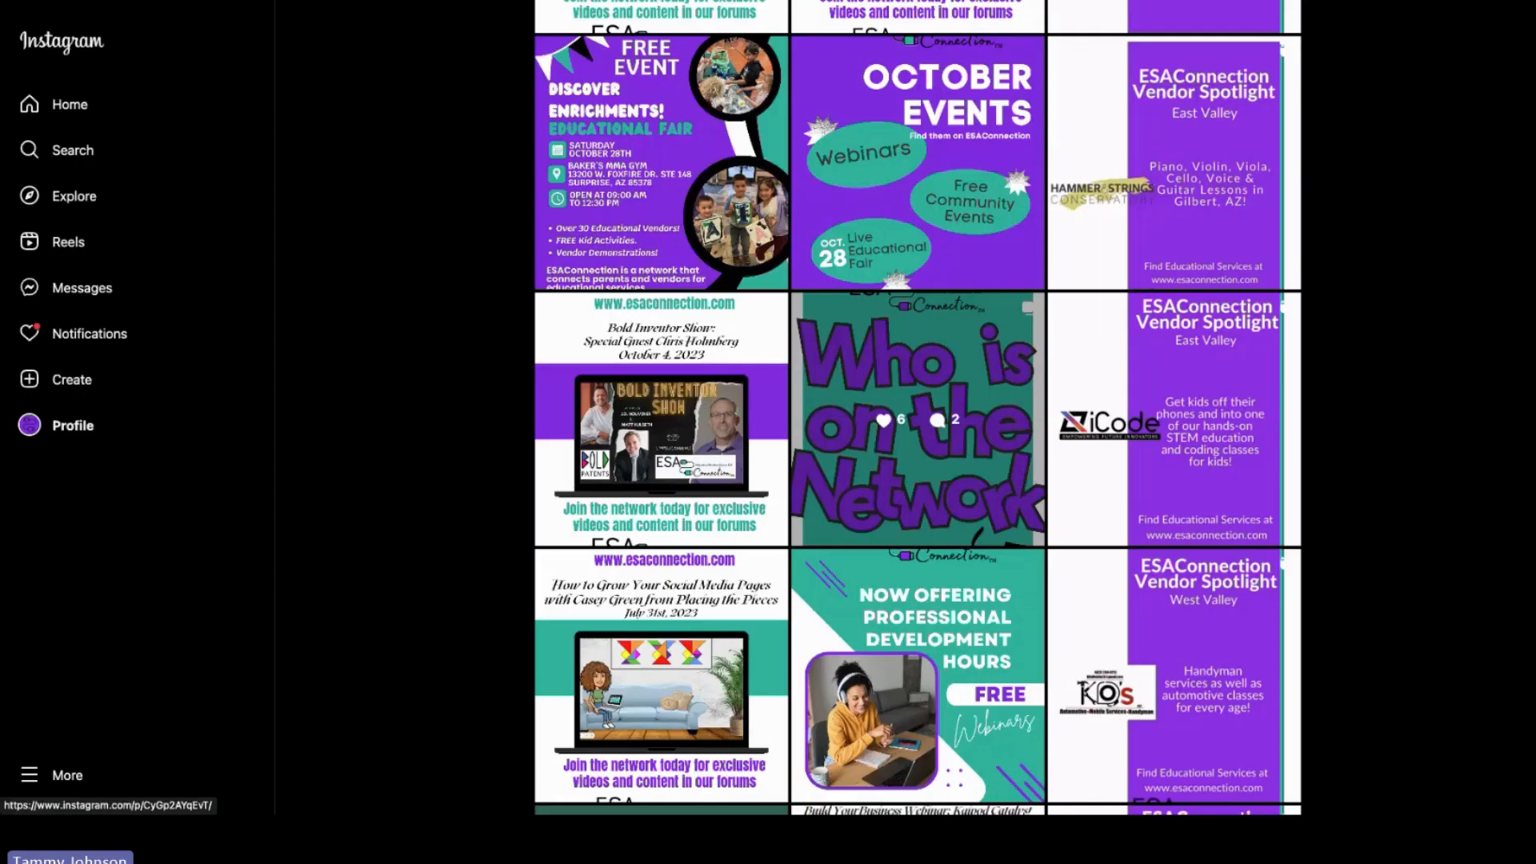
Step: Open the Now Offering Professional Development Hours post, close it, and keep scrolling through the profile grid
{"action": "scroll", "coordinate": [895, 190], "scroll_direction": "down", "scroll_amount": 7}
{"action": "scroll", "coordinate": [895, 189], "scroll_direction": "up", "scroll_amount": 3}
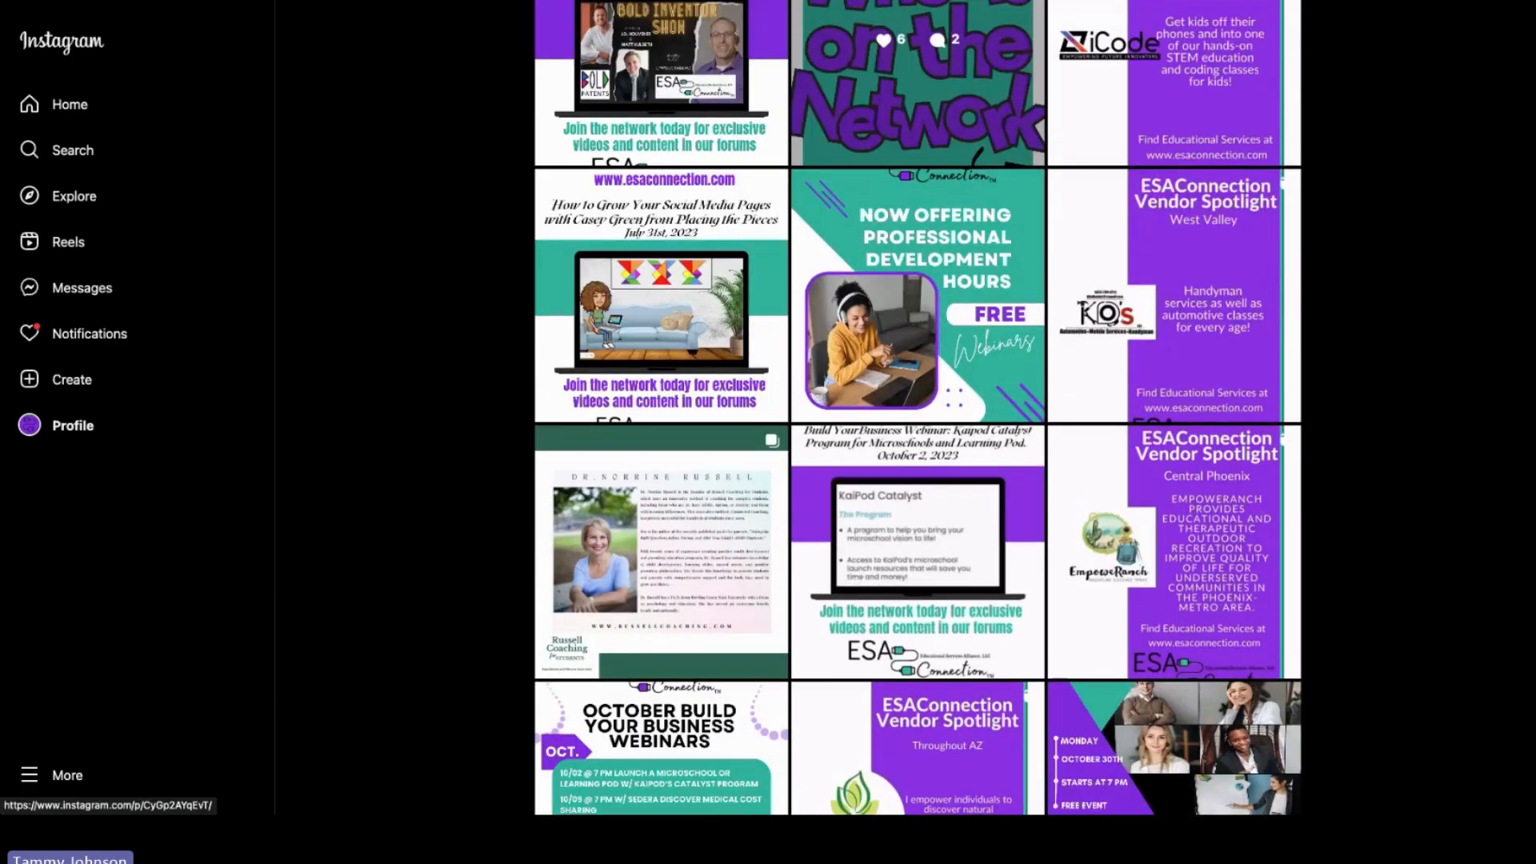
{"action": "left_click", "coordinate": [895, 190]}
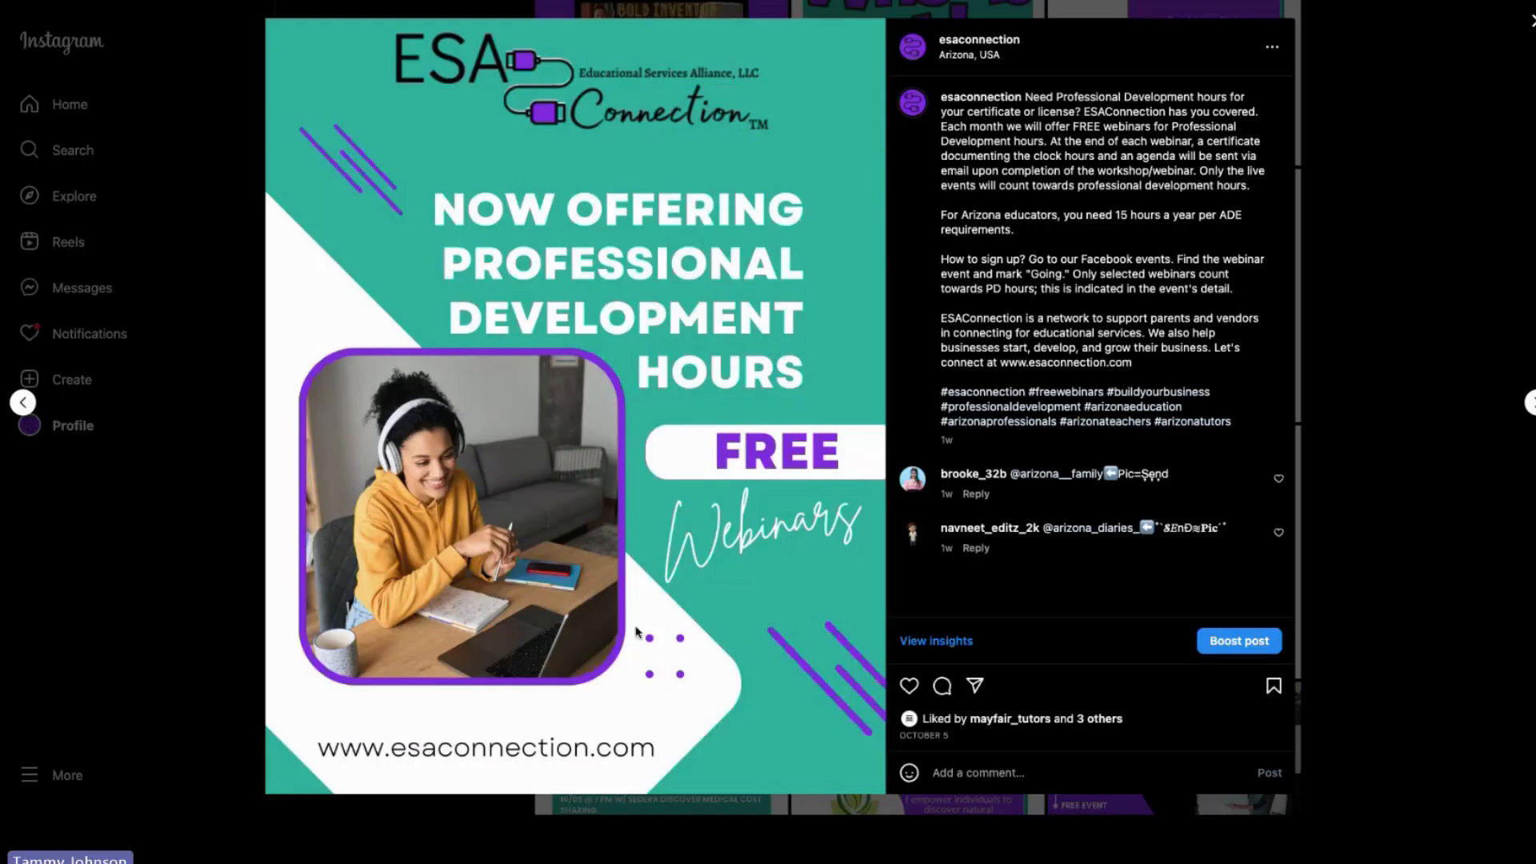
{"action": "key", "text": "Escape"}
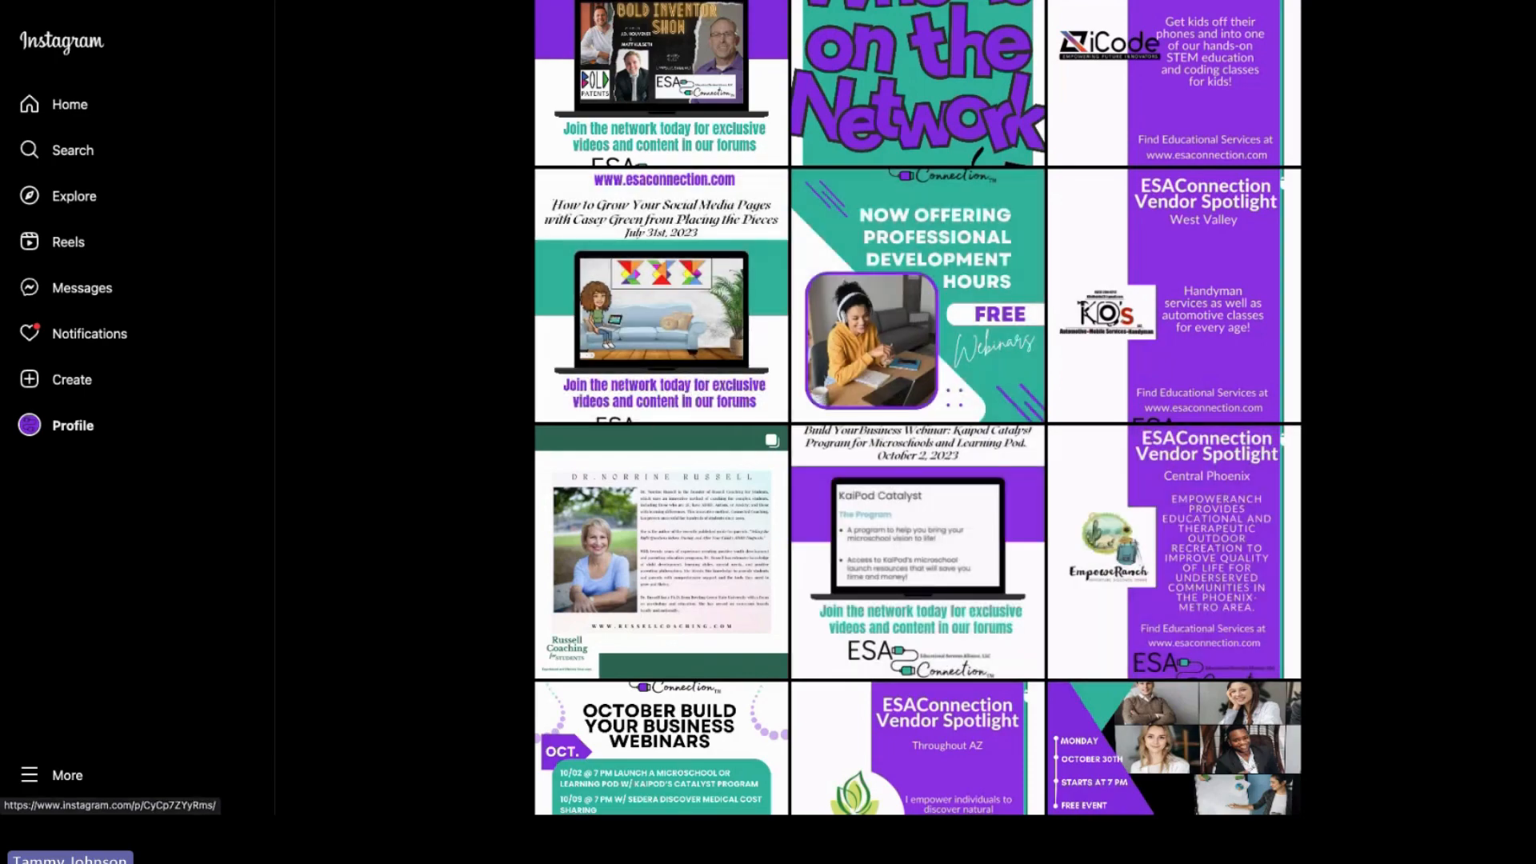
{"action": "scroll", "coordinate": [917, 408], "scroll_direction": "down", "scroll_amount": 5}
{"action": "scroll", "coordinate": [917, 408], "scroll_direction": "down", "scroll_amount": 2}
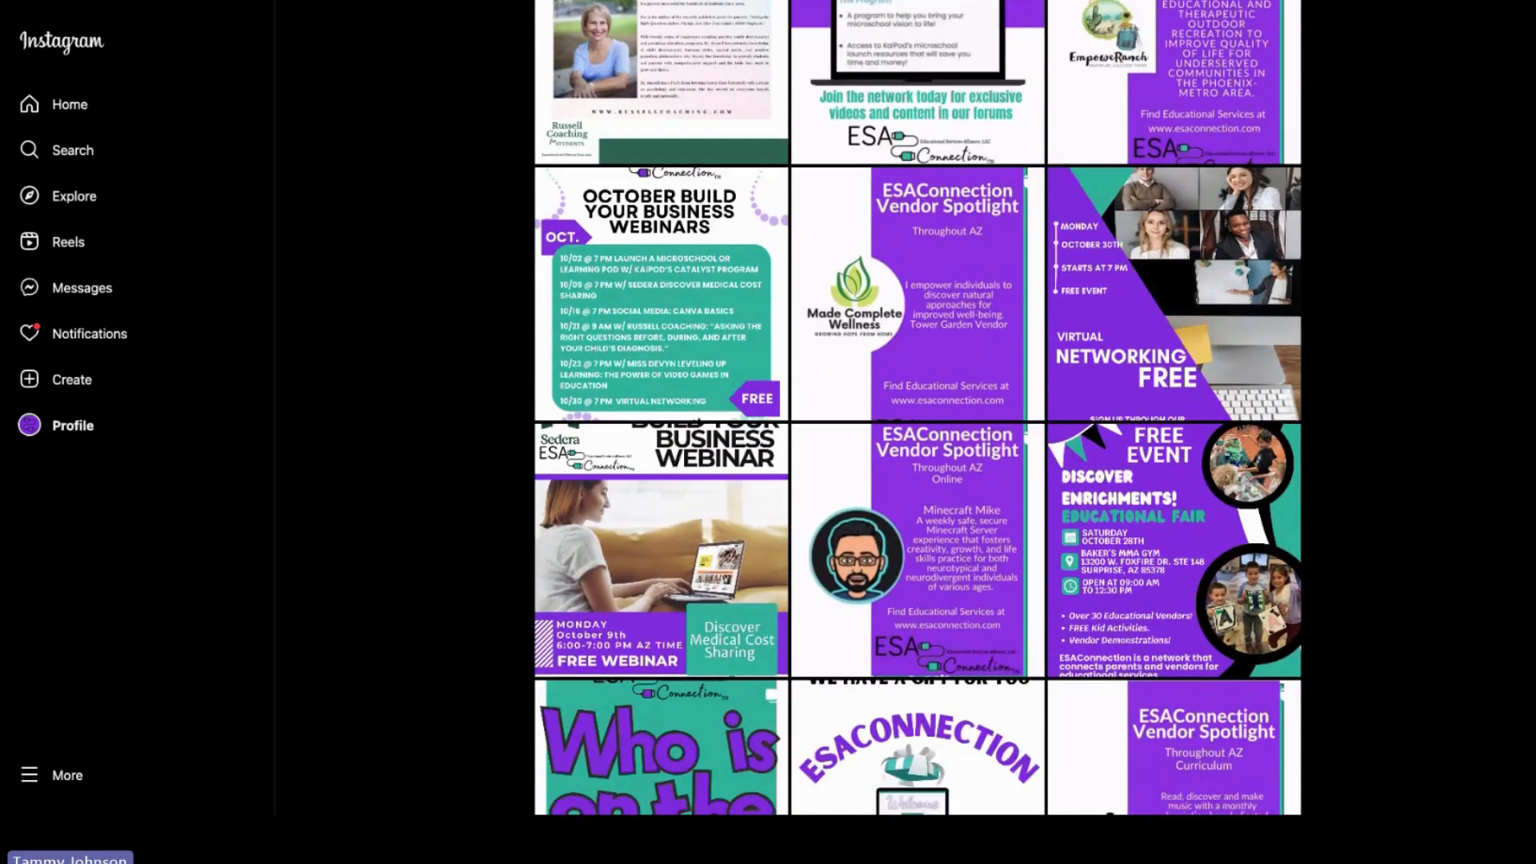
{"action": "scroll", "coordinate": [918, 408], "scroll_direction": "down", "scroll_amount": 1}
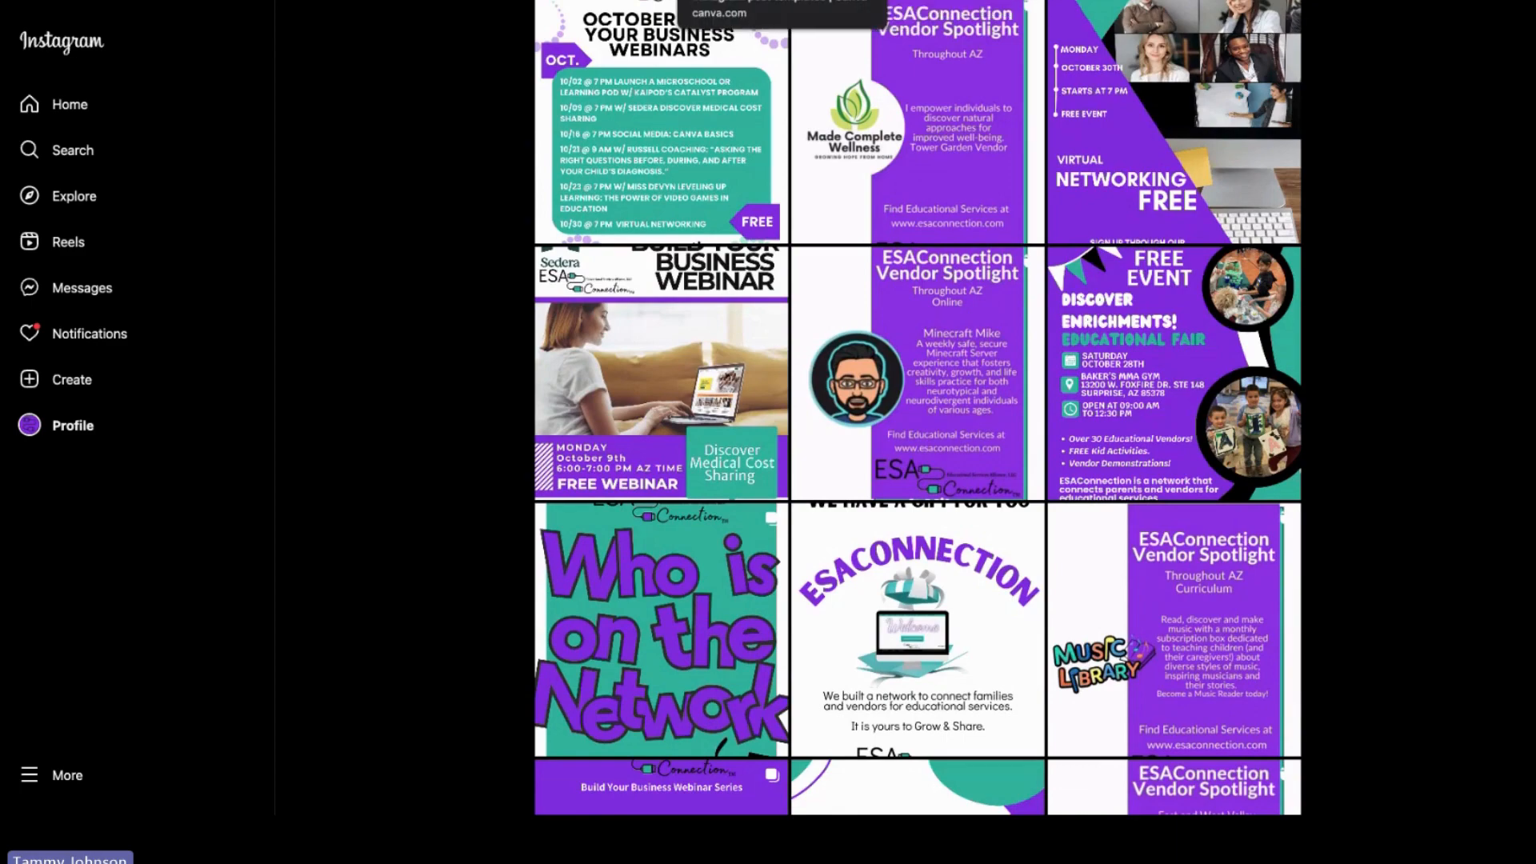
Step: Switch back to the Canva event template results and scroll through the Instagram post templates
{"action": "left_click", "coordinate": [744, 1]}
{"action": "scroll", "coordinate": [880, 436], "scroll_direction": "down", "scroll_amount": 4}
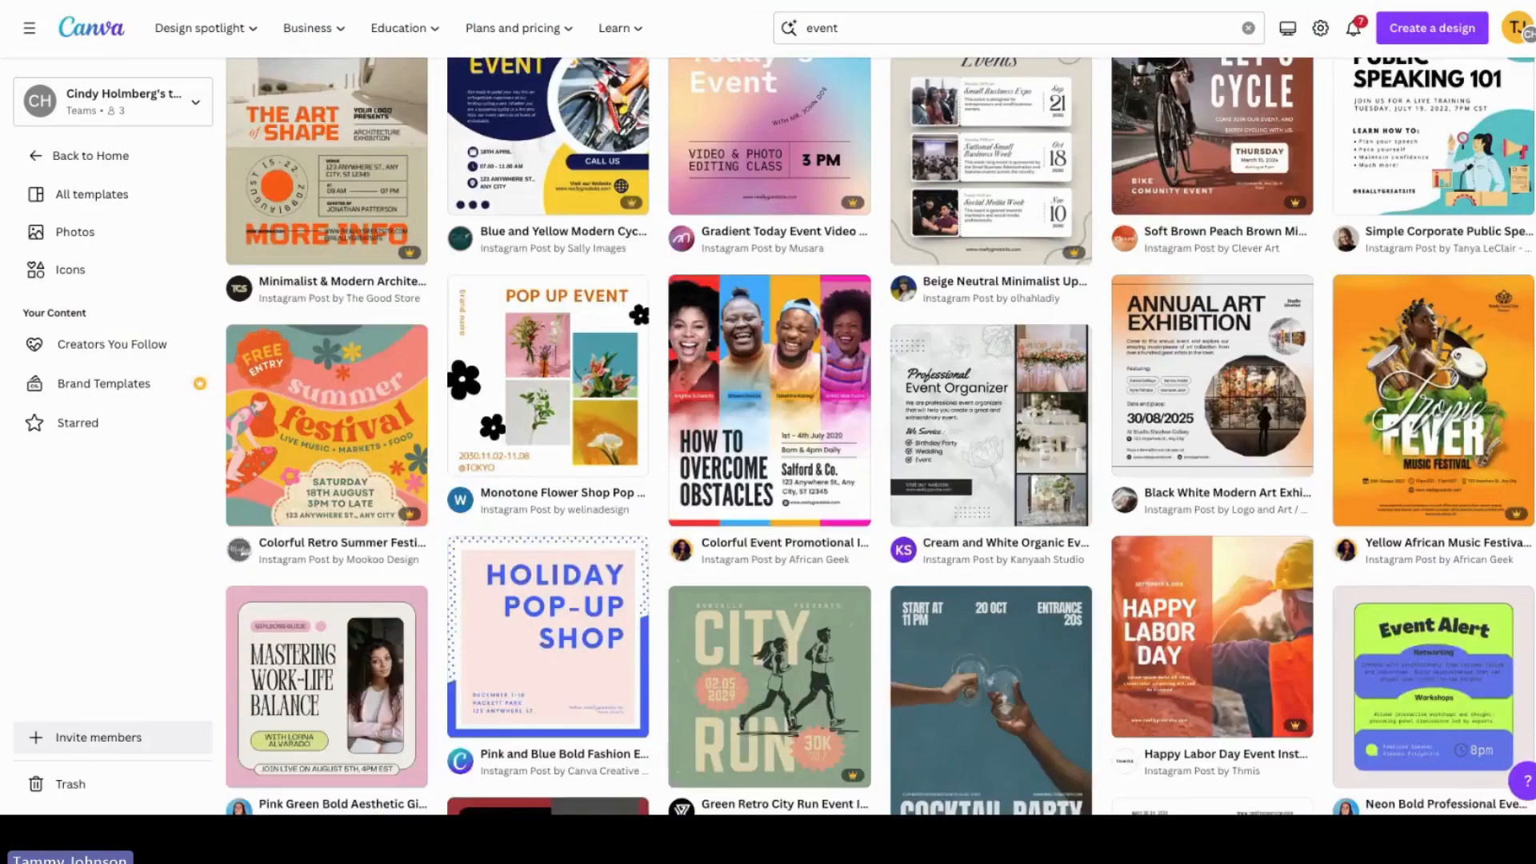
{"action": "scroll", "coordinate": [881, 436], "scroll_direction": "down", "scroll_amount": 1}
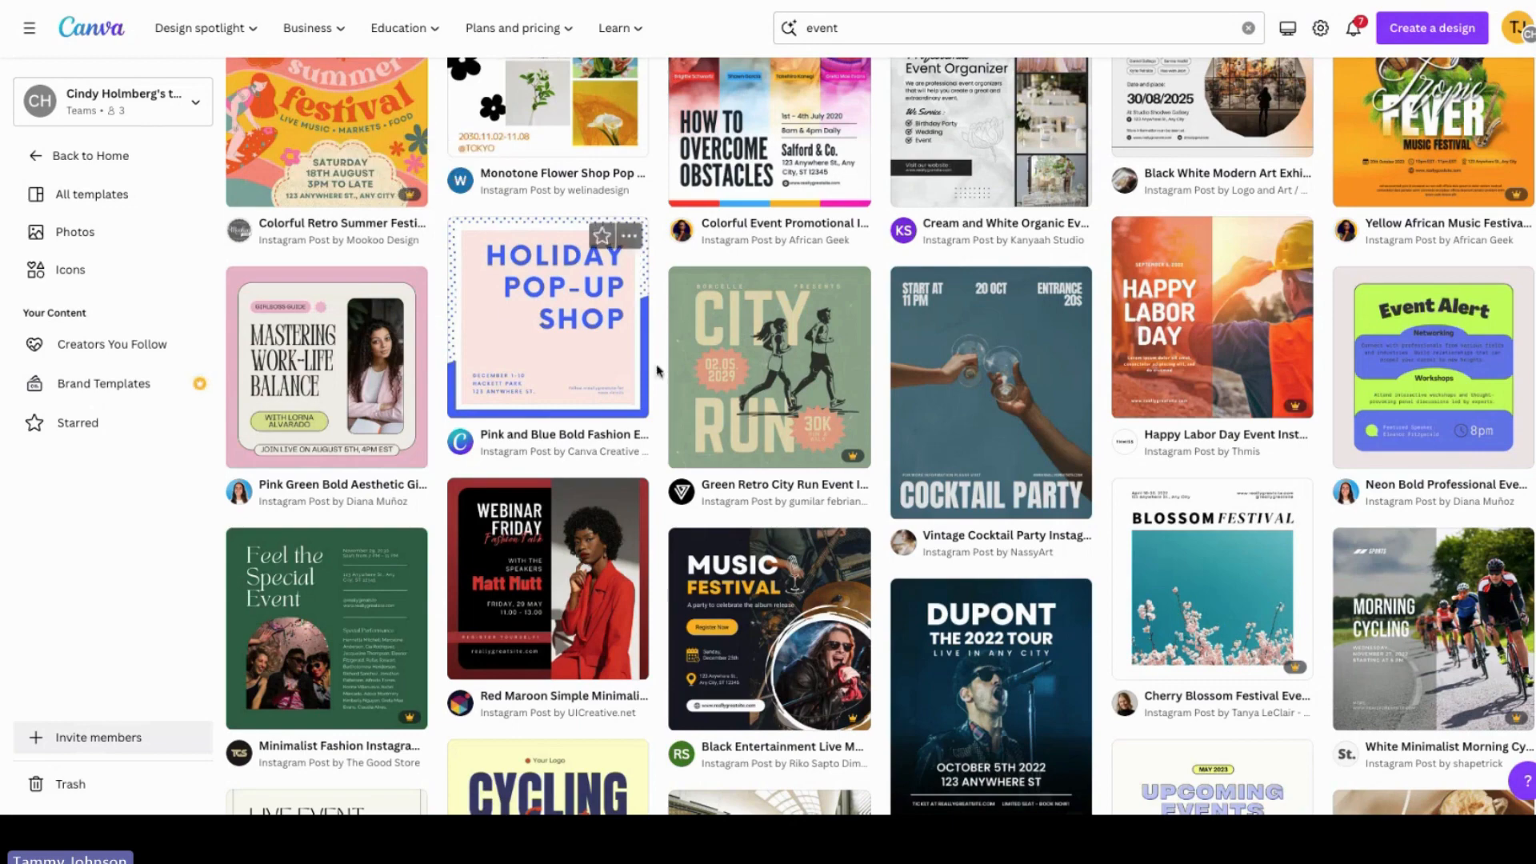
Step: Open the Pink and Blue Bold Fashion Event template preview and browse its More like this suggestions
{"action": "left_click", "coordinate": [617, 375]}
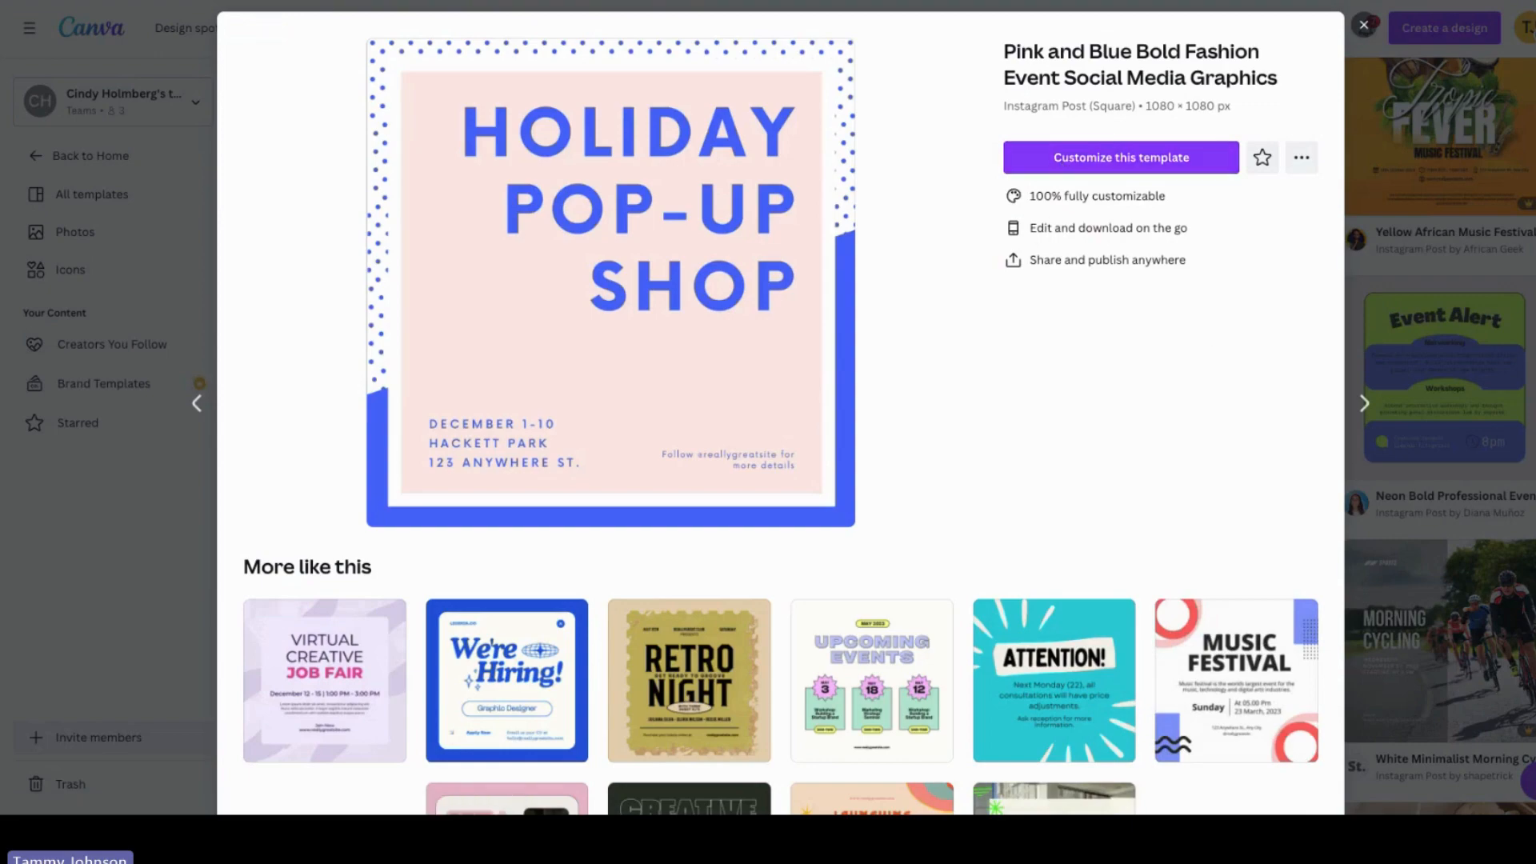
{"action": "scroll", "coordinate": [780, 432], "scroll_direction": "down", "scroll_amount": 5}
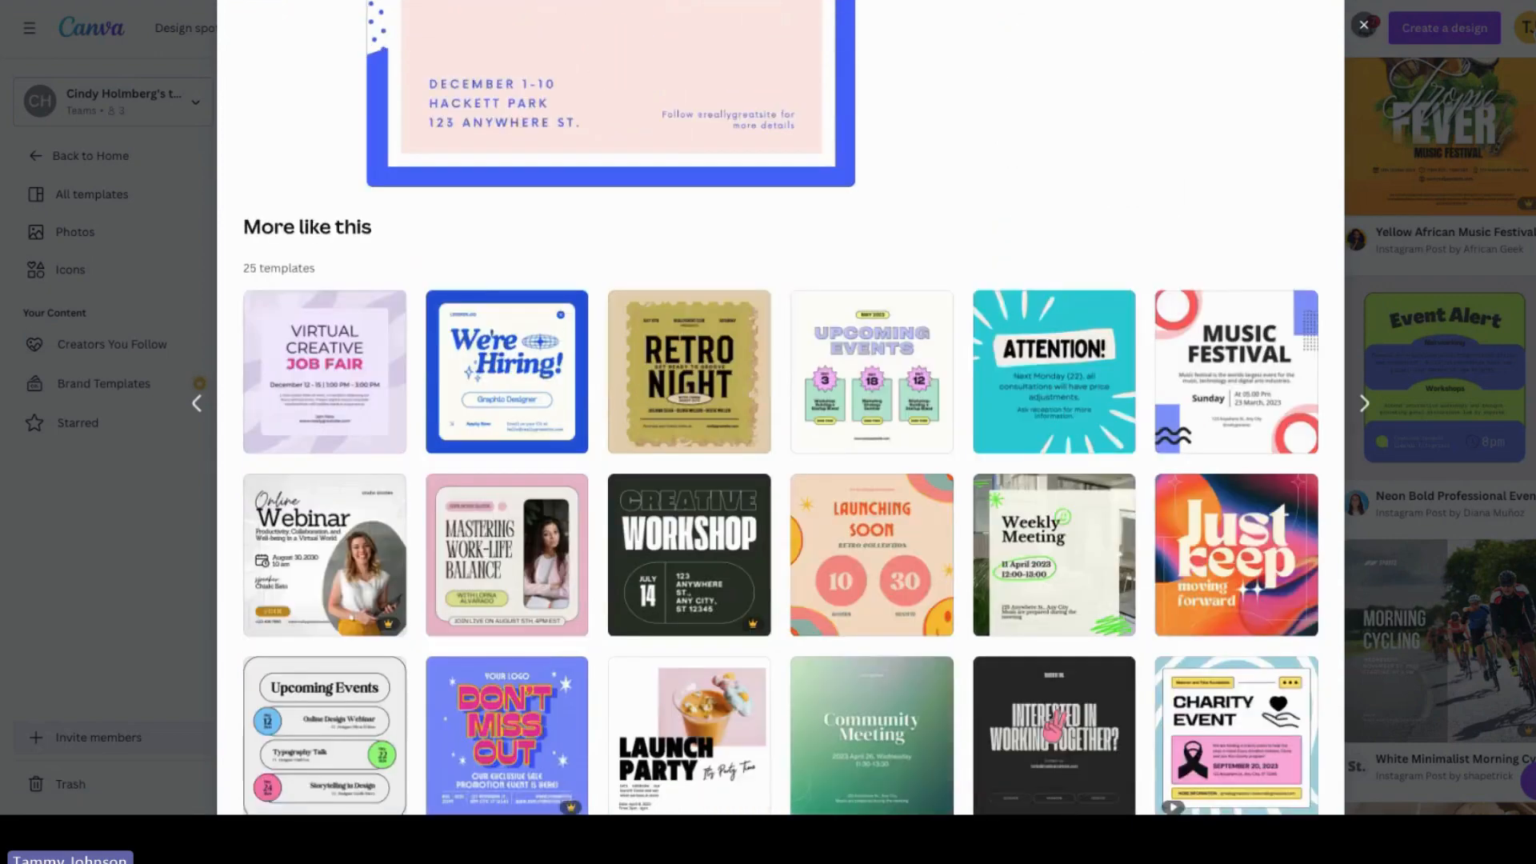
{"action": "scroll", "coordinate": [780, 432], "scroll_direction": "up", "scroll_amount": 3}
{"action": "scroll", "coordinate": [780, 432], "scroll_direction": "up", "scroll_amount": 2}
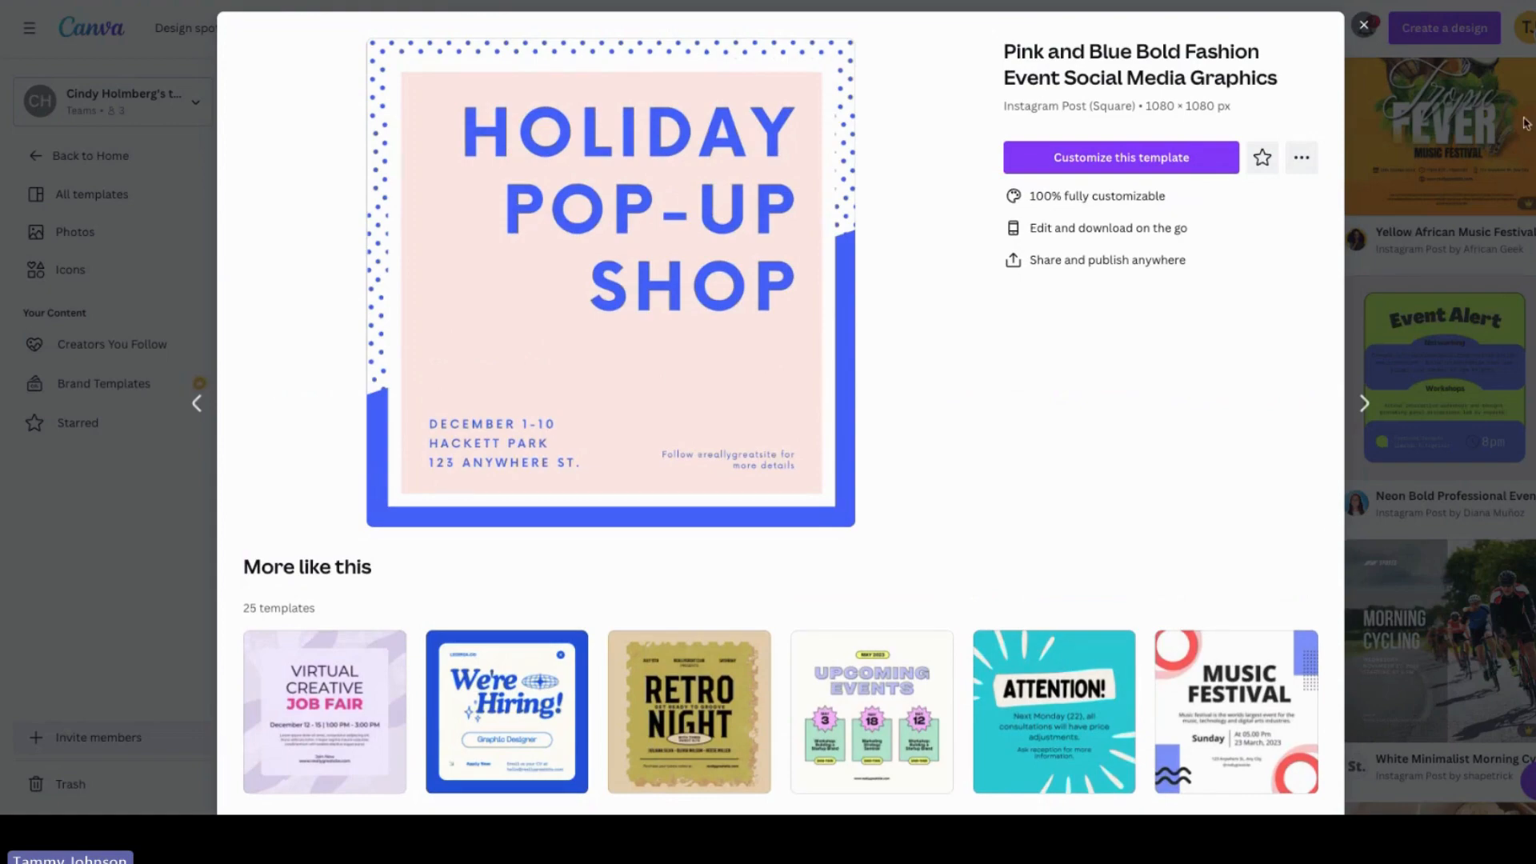
{"action": "scroll", "coordinate": [1488, 422], "scroll_direction": "down", "scroll_amount": 7}
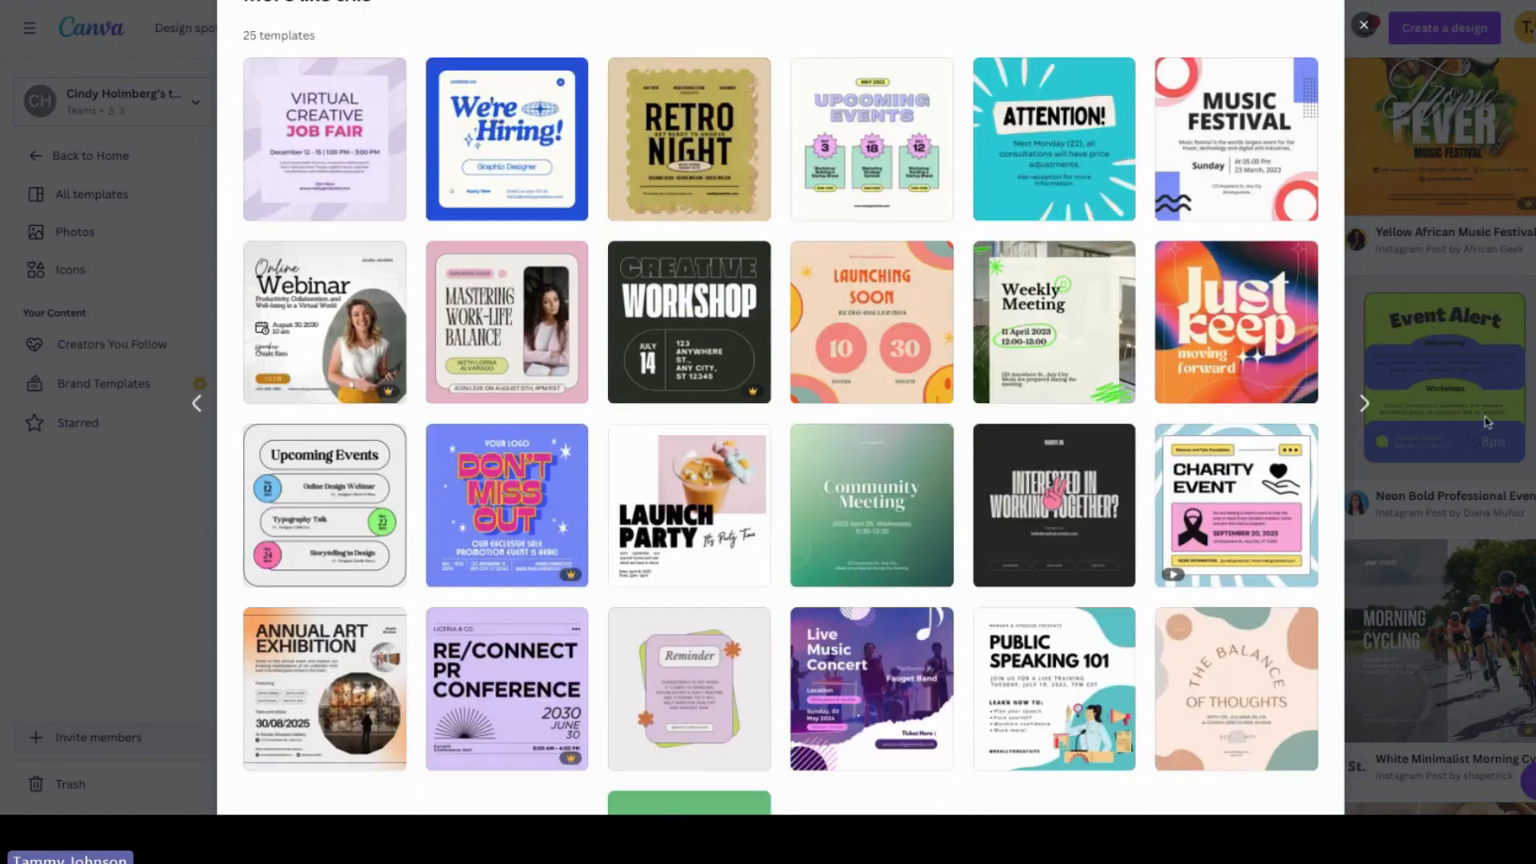
{"action": "scroll", "coordinate": [1484, 400], "scroll_direction": "up", "scroll_amount": 2}
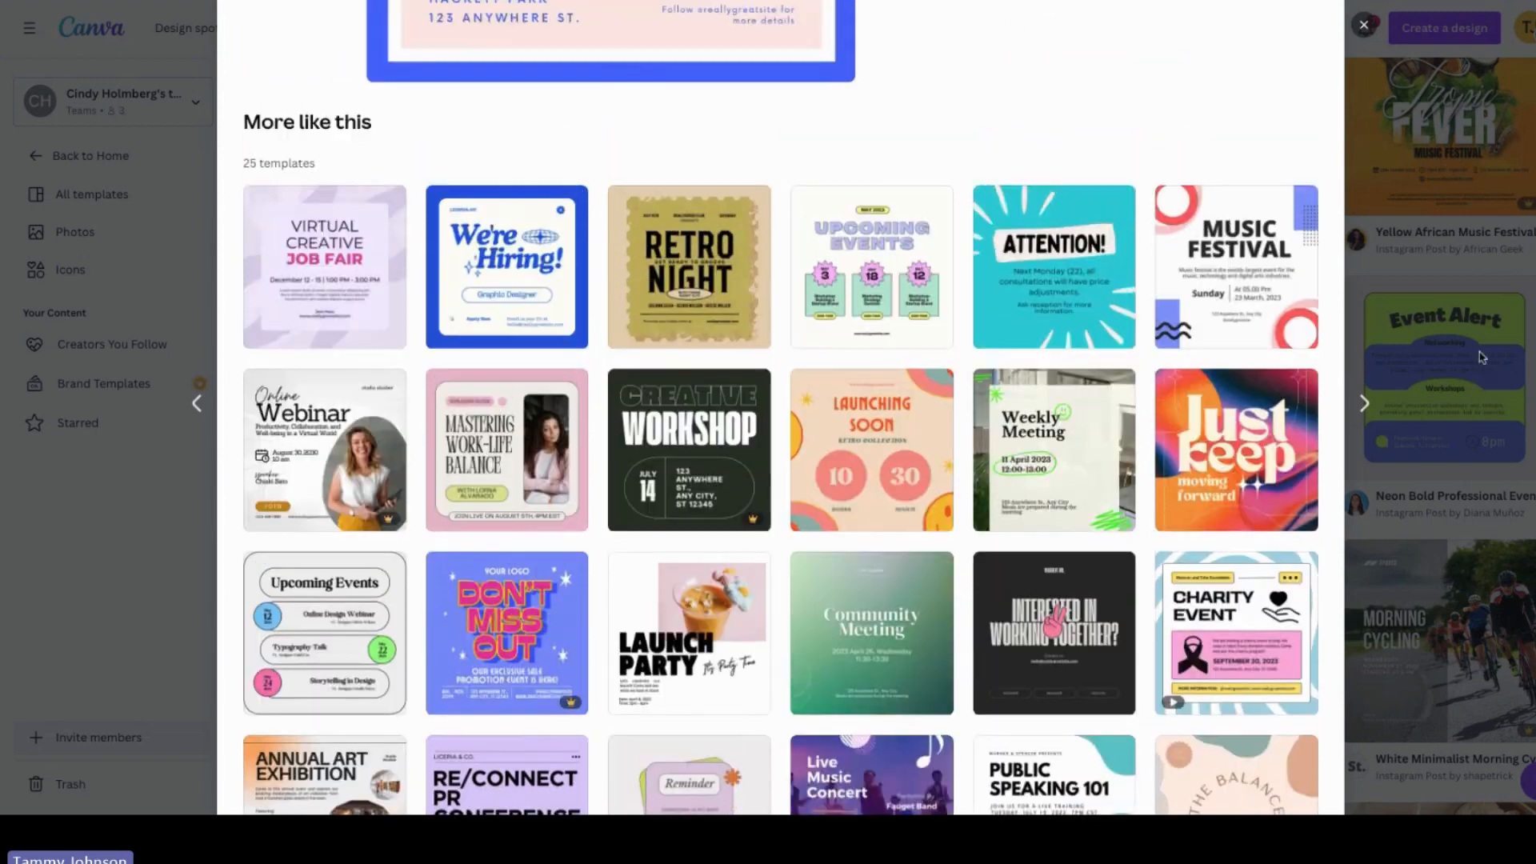
{"action": "scroll", "coordinate": [1482, 358], "scroll_direction": "up", "scroll_amount": 6}
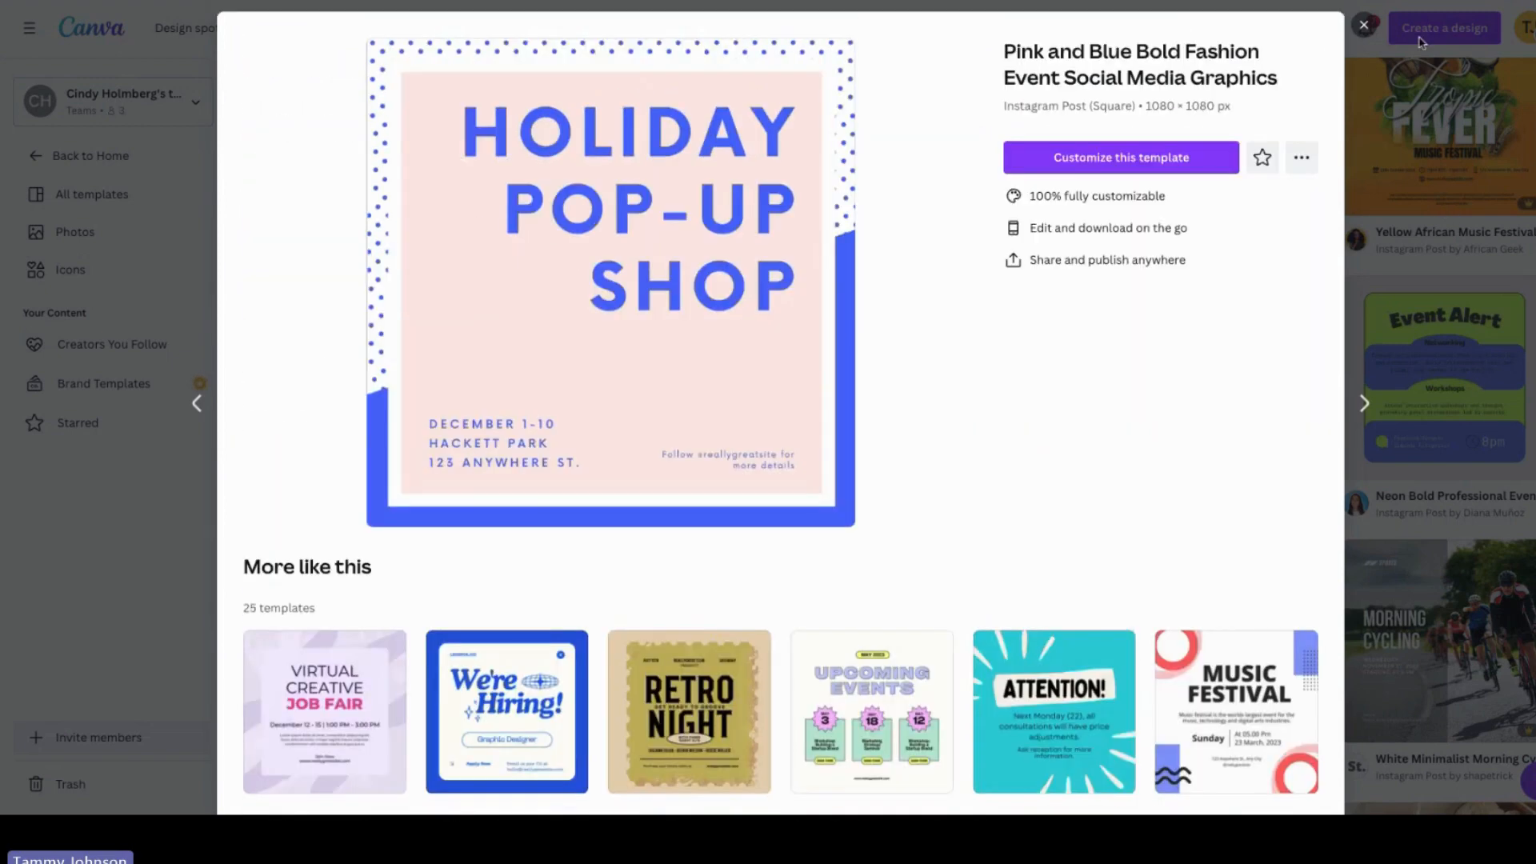
{"action": "scroll", "coordinate": [1428, 320], "scroll_direction": "down", "scroll_amount": 7}
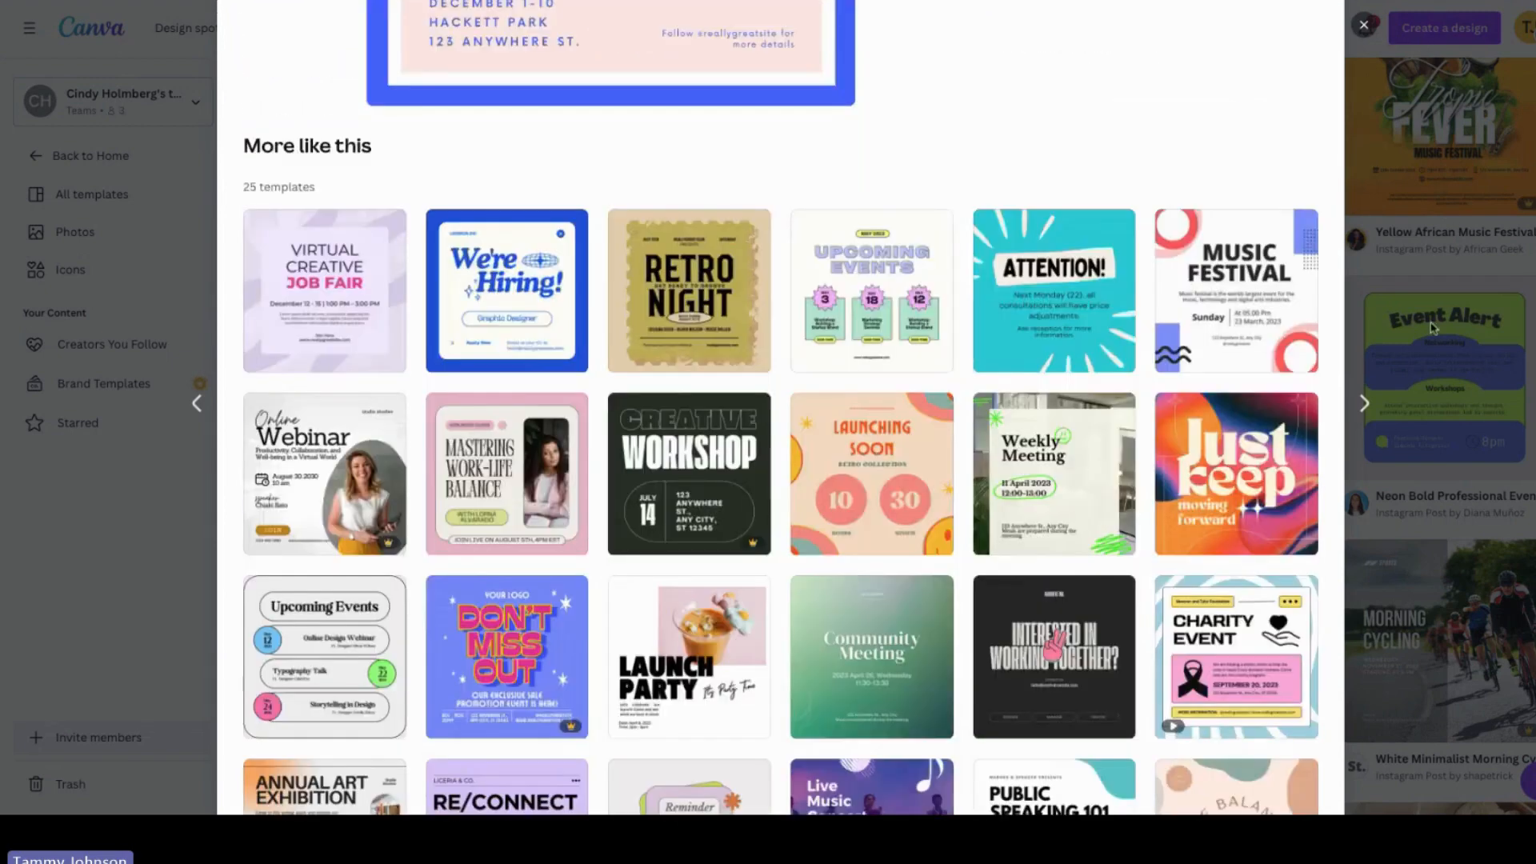
{"action": "scroll", "coordinate": [1428, 403], "scroll_direction": "down", "scroll_amount": 3}
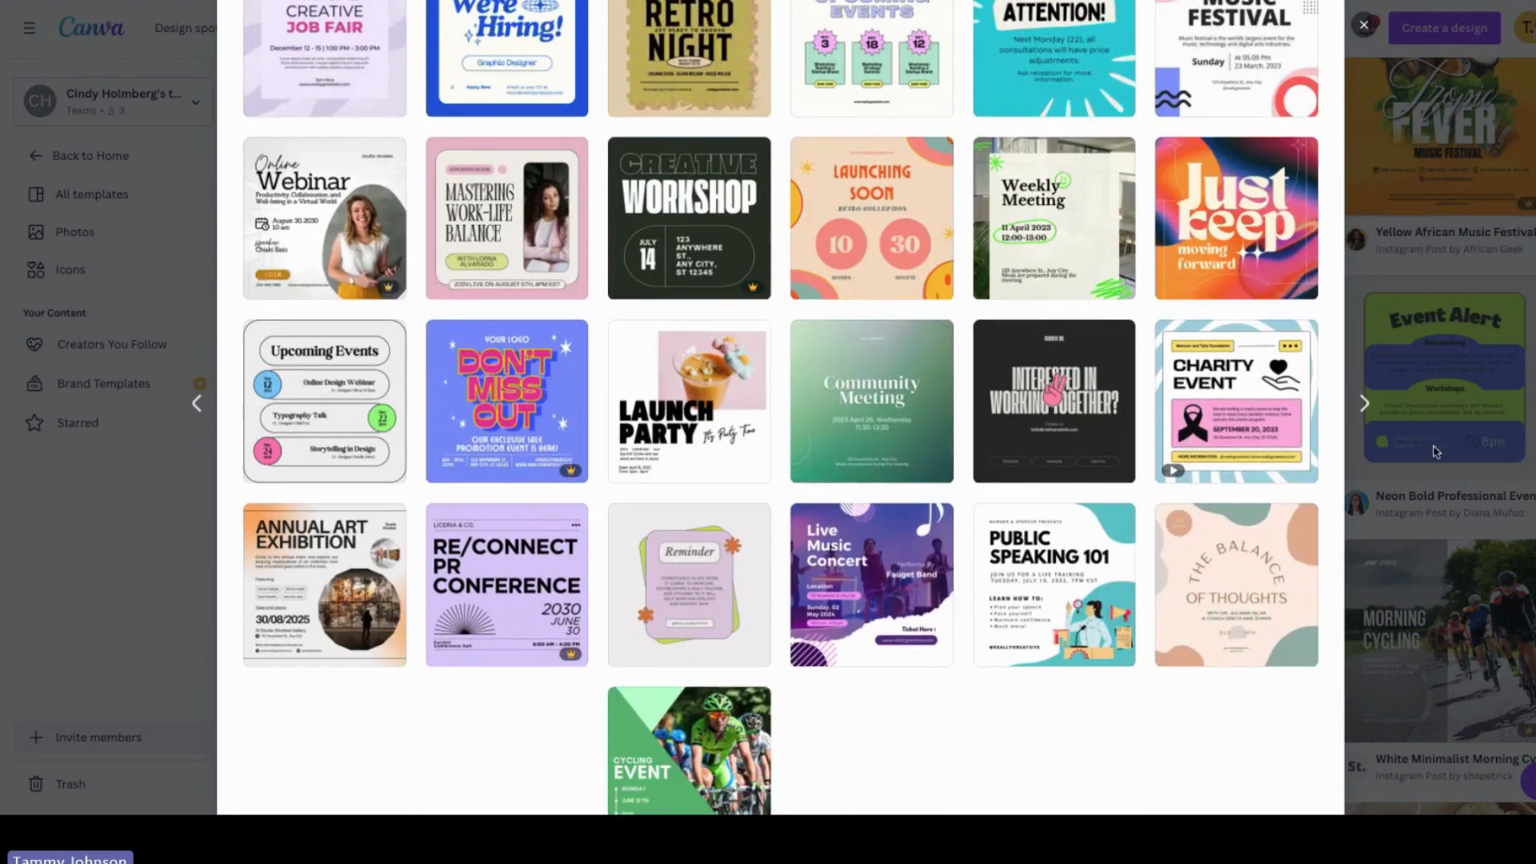
{"action": "scroll", "coordinate": [1442, 486], "scroll_direction": "up", "scroll_amount": 4}
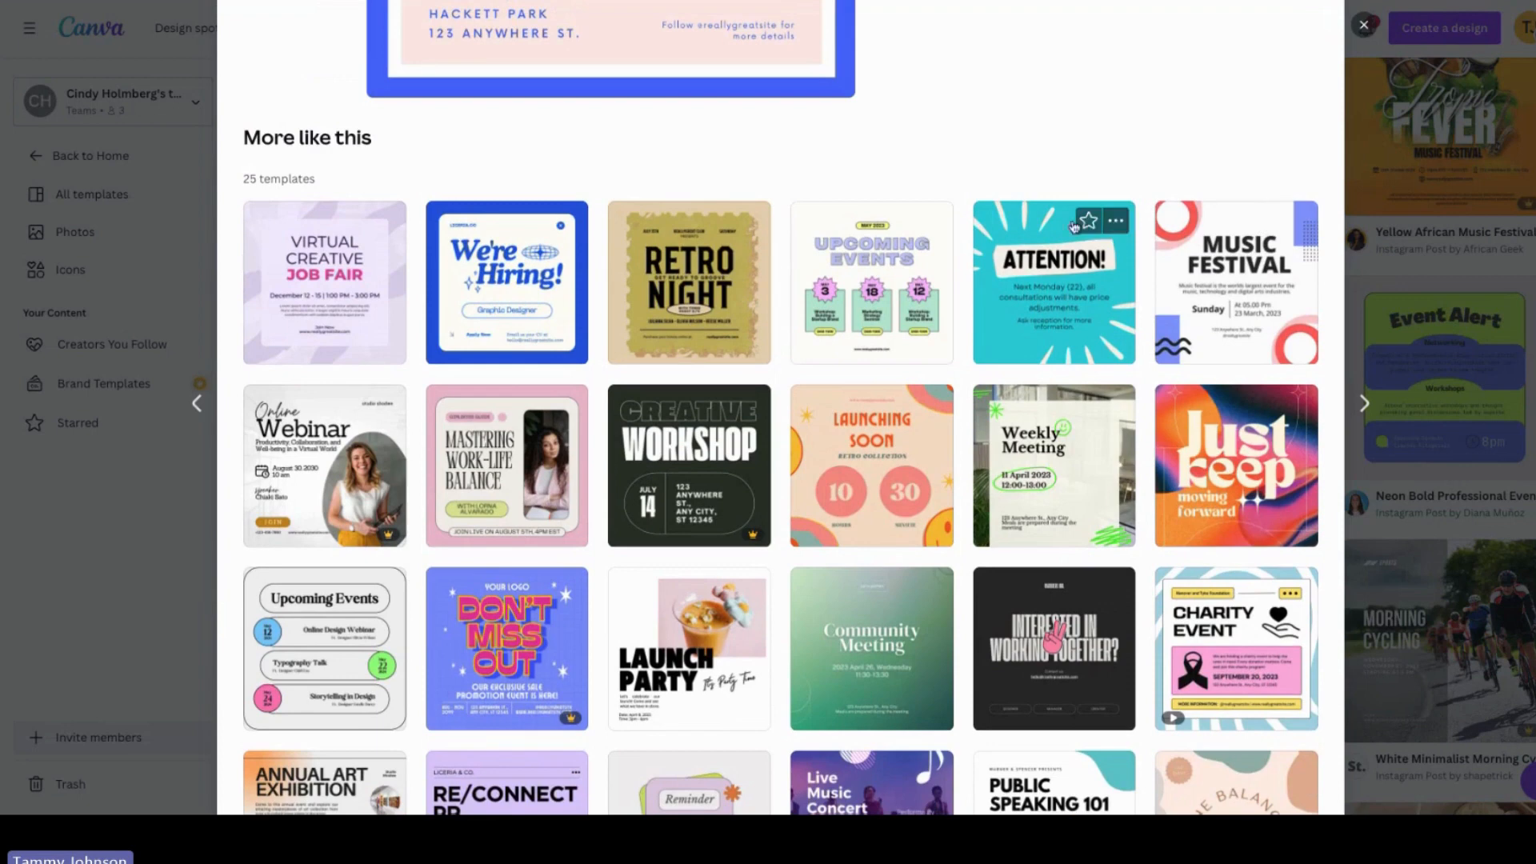
Step: Star the turquoise Attention! template among the similar templates and close the preview
{"action": "left_click", "coordinate": [1088, 224]}
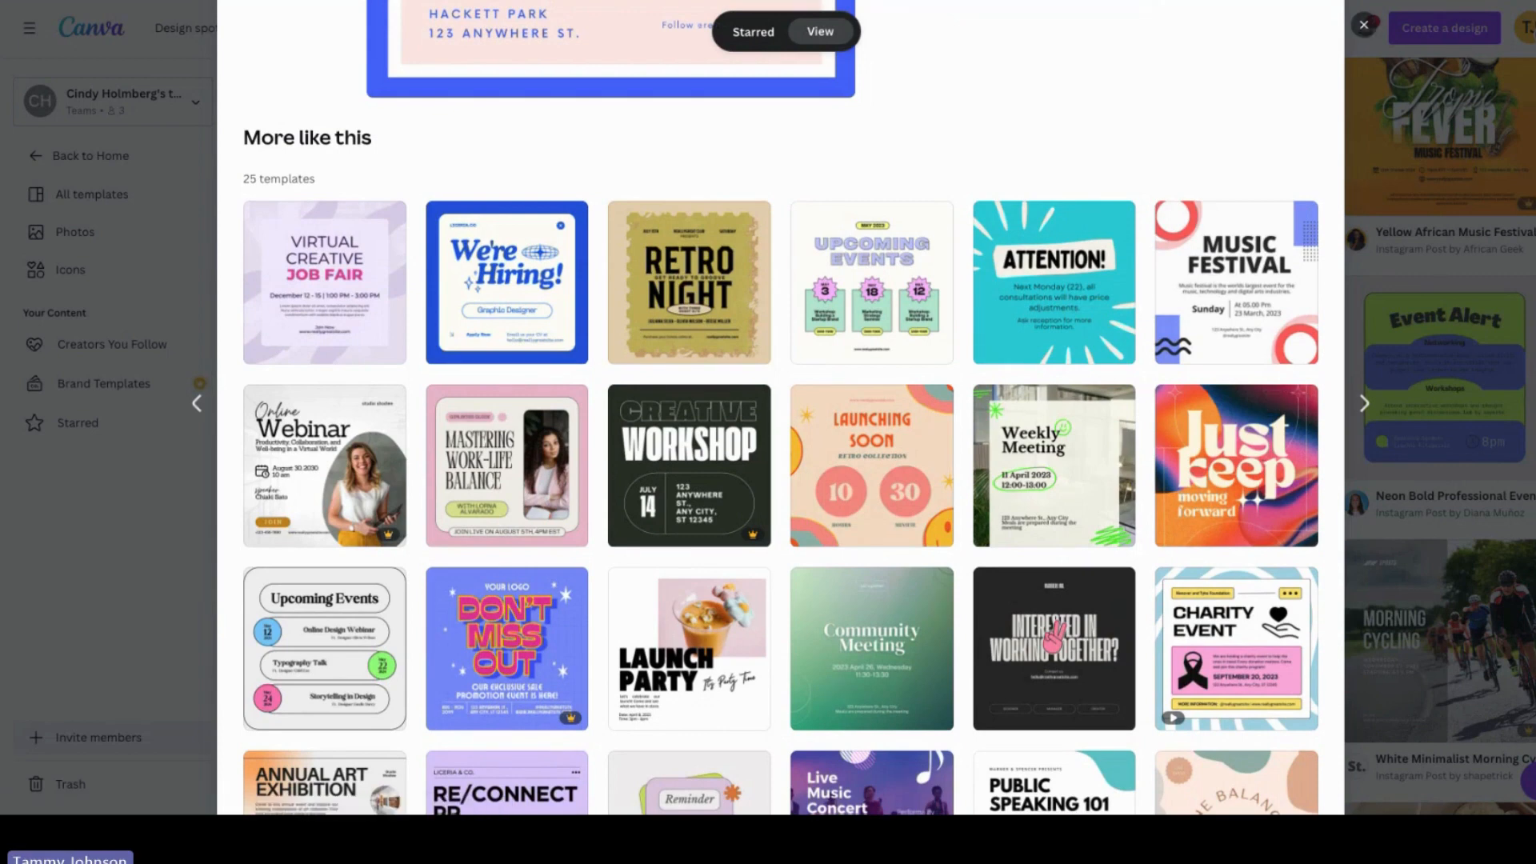
{"action": "scroll", "coordinate": [1387, 17], "scroll_direction": "up", "scroll_amount": 5}
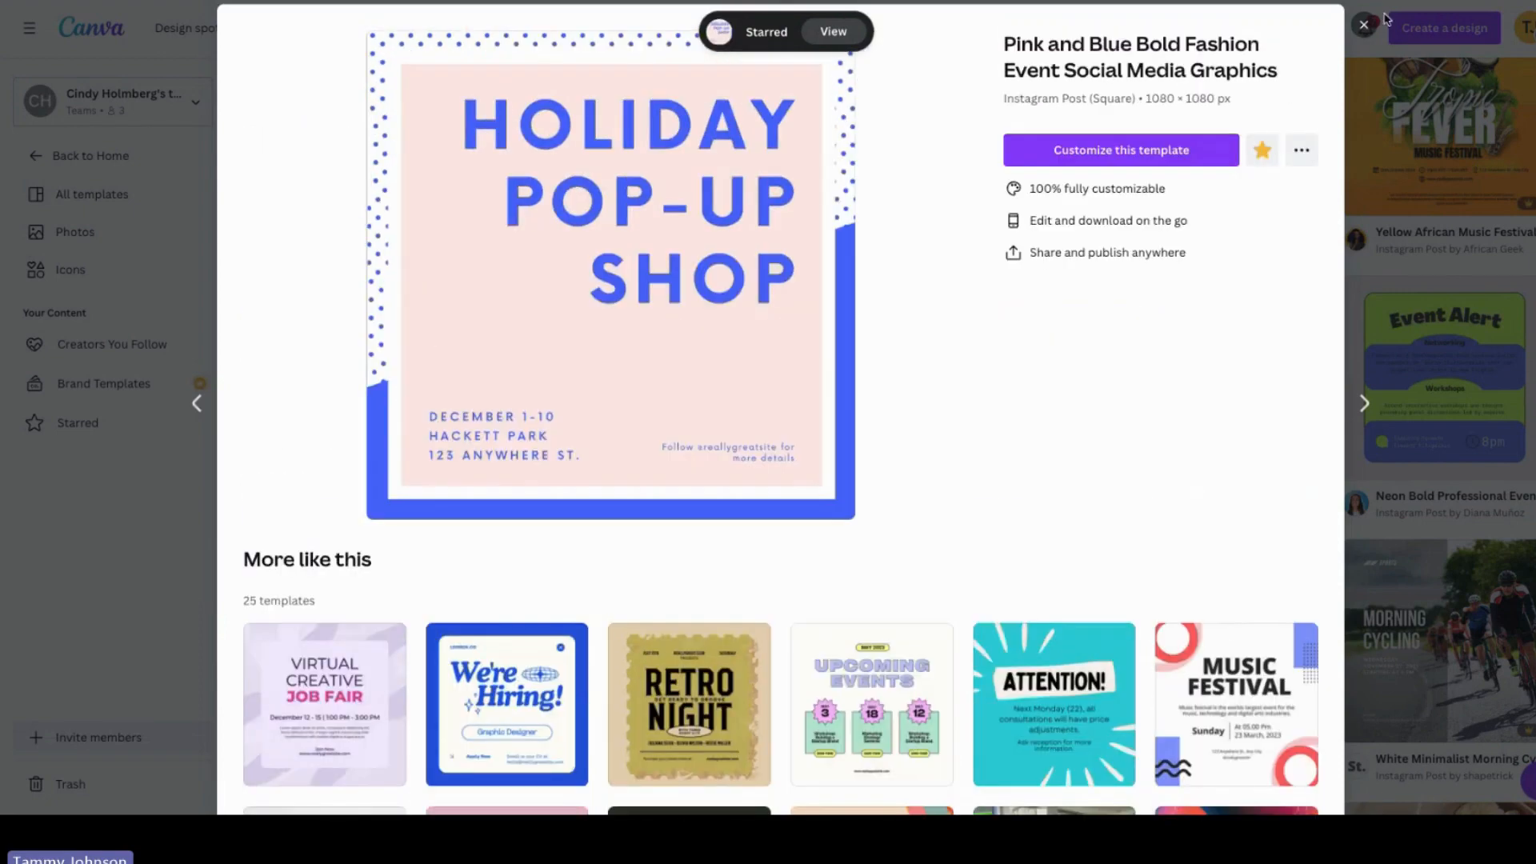
{"action": "left_click", "coordinate": [1362, 26]}
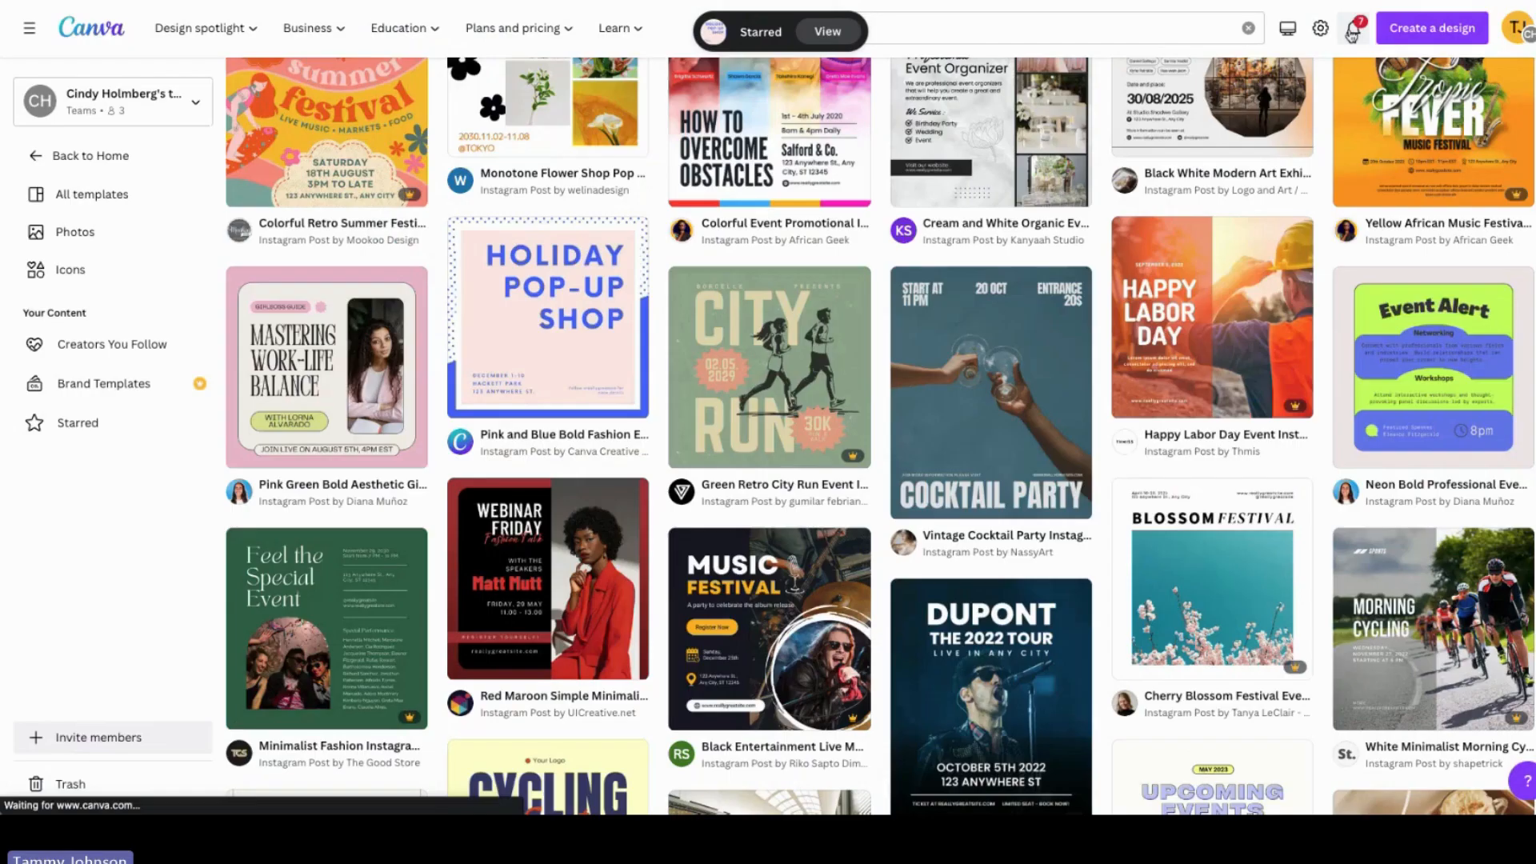
Step: Go to the Projects page and scroll through the list of existing designs
{"action": "left_click", "coordinate": [96, 156]}
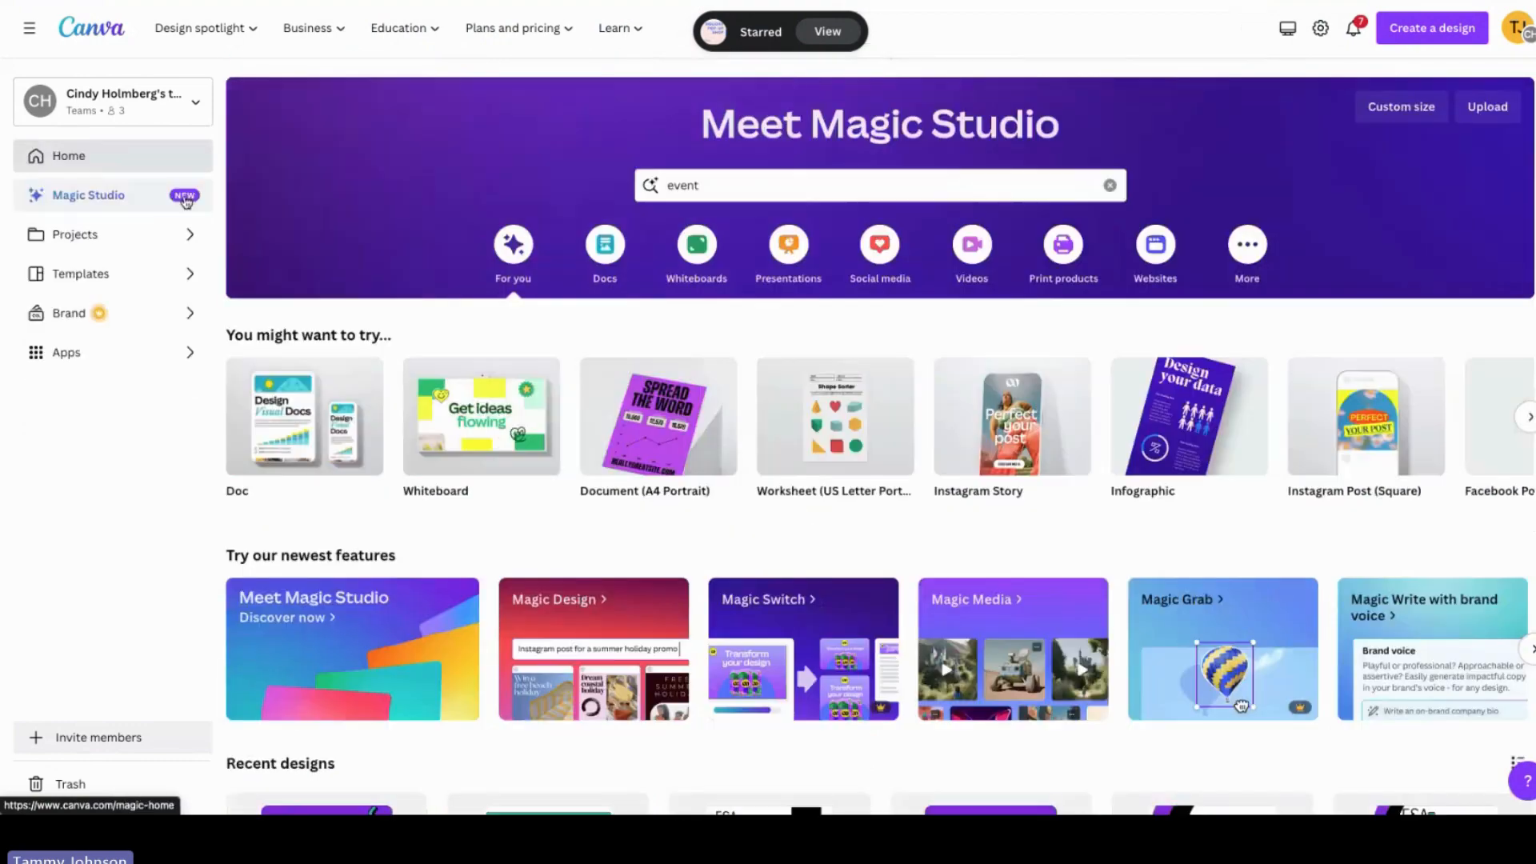
{"action": "left_click", "coordinate": [86, 237]}
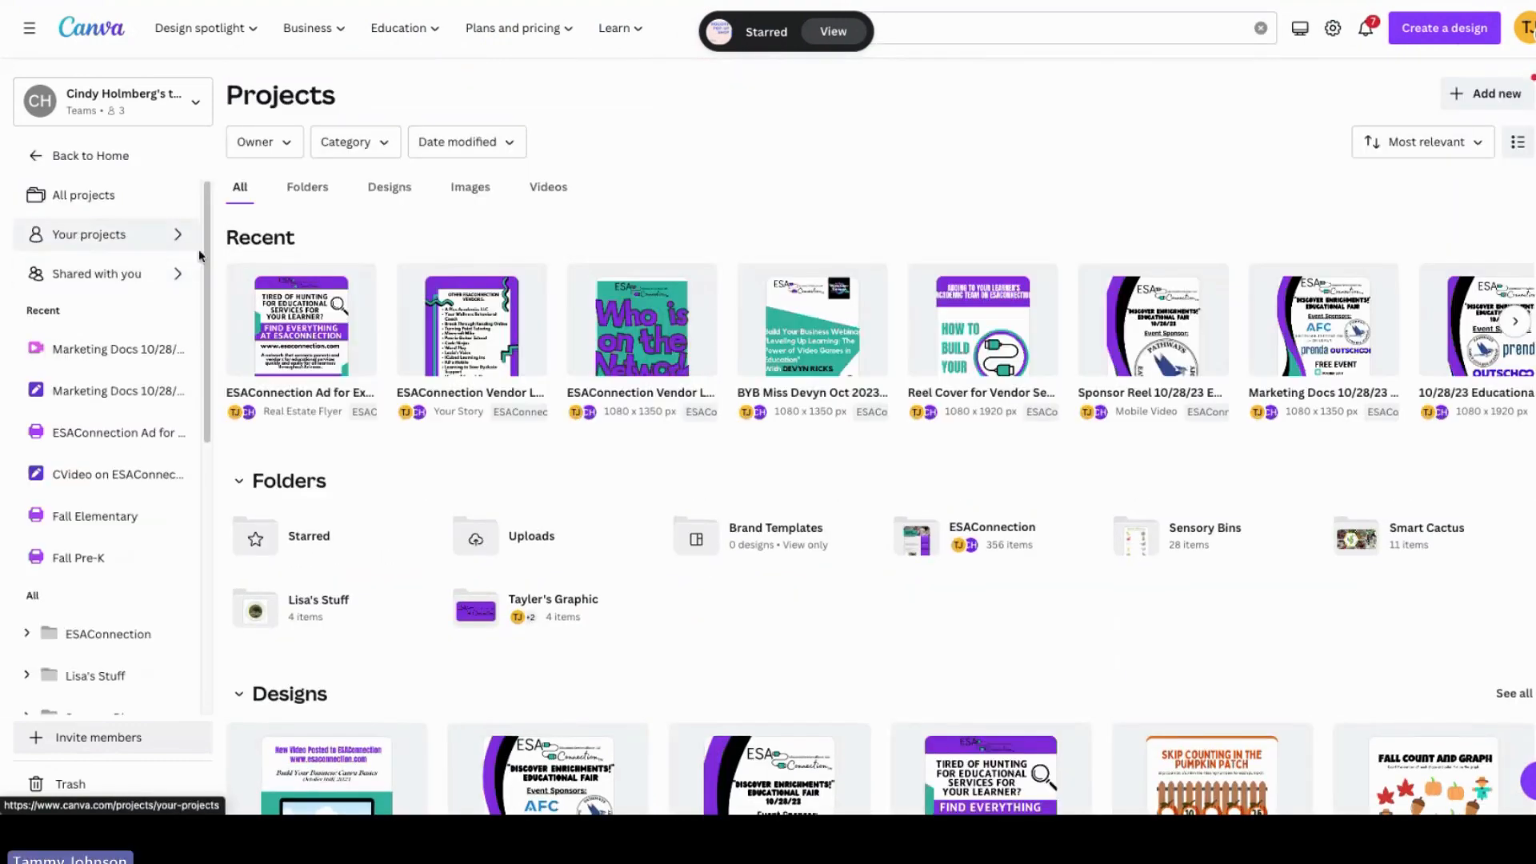
{"action": "left_click_drag", "start_coordinate": [208, 314], "coordinate": [220, 738]}
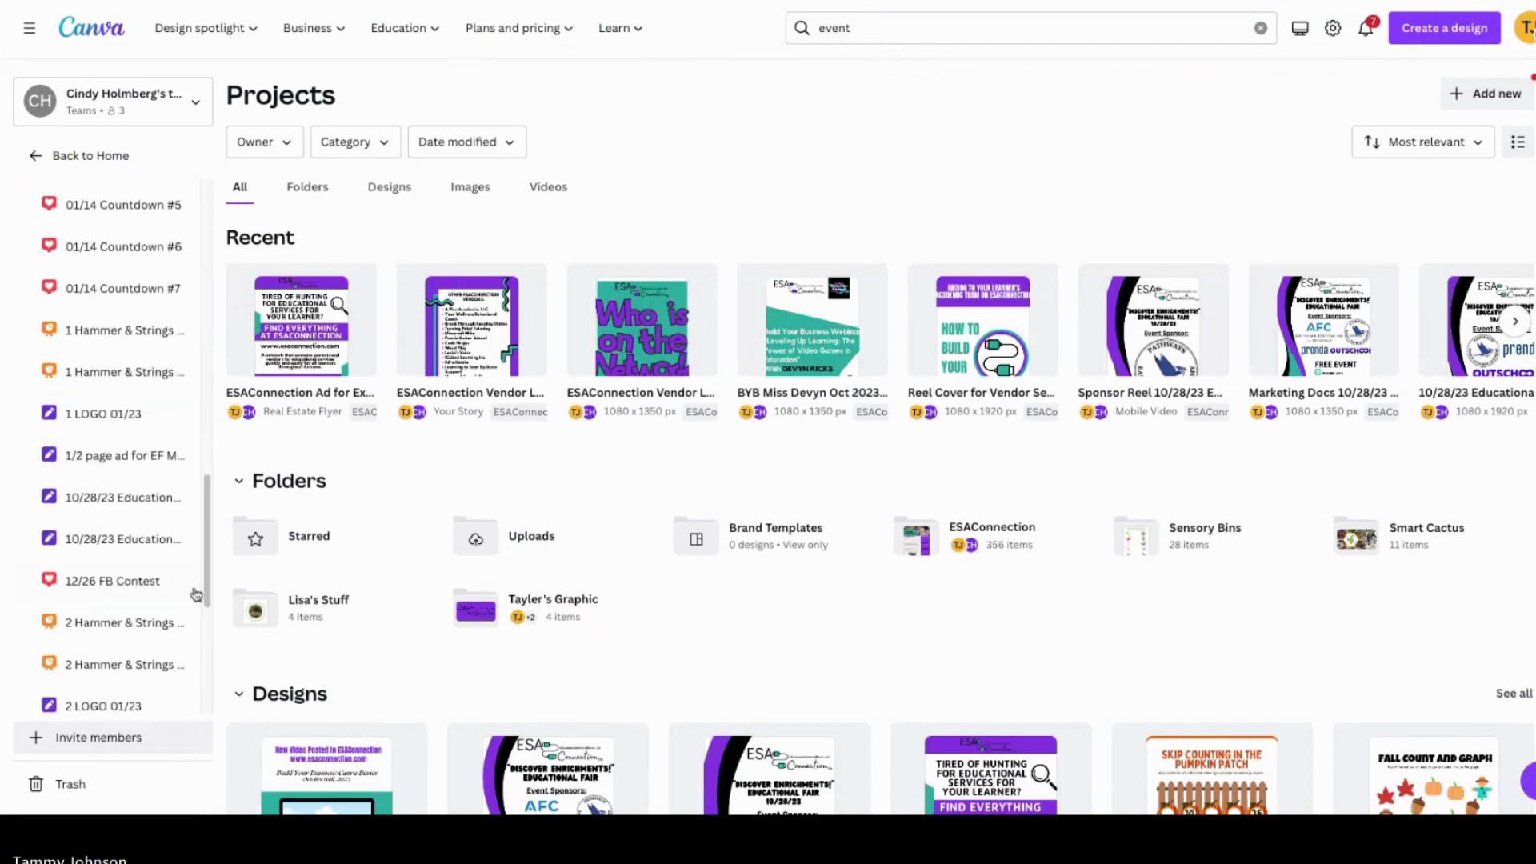
{"action": "scroll", "coordinate": [195, 595], "scroll_direction": "down", "scroll_amount": 7}
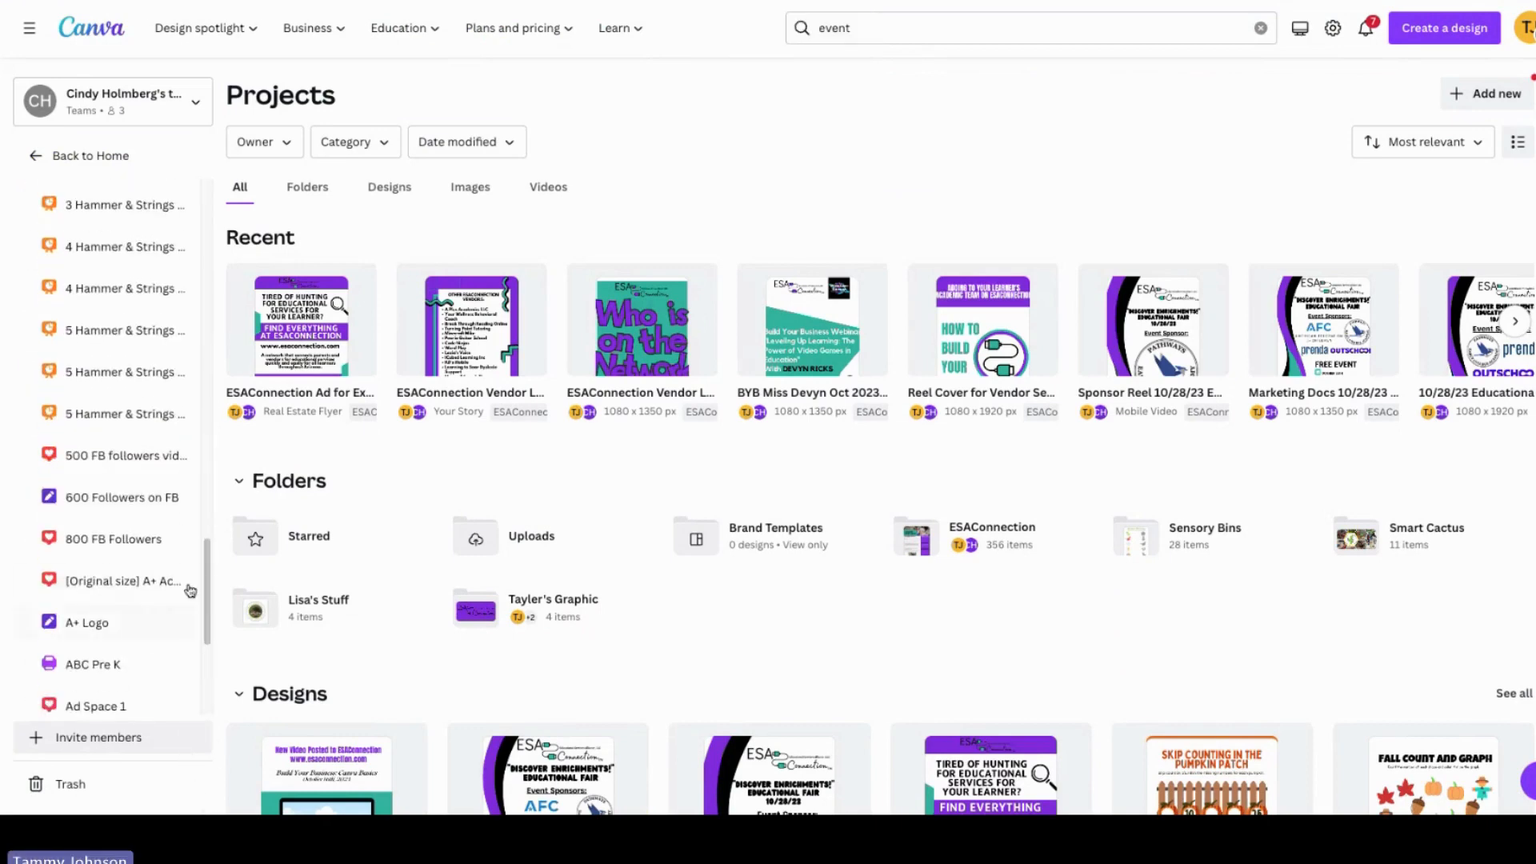
{"action": "scroll", "coordinate": [189, 590], "scroll_direction": "up", "scroll_amount": 15}
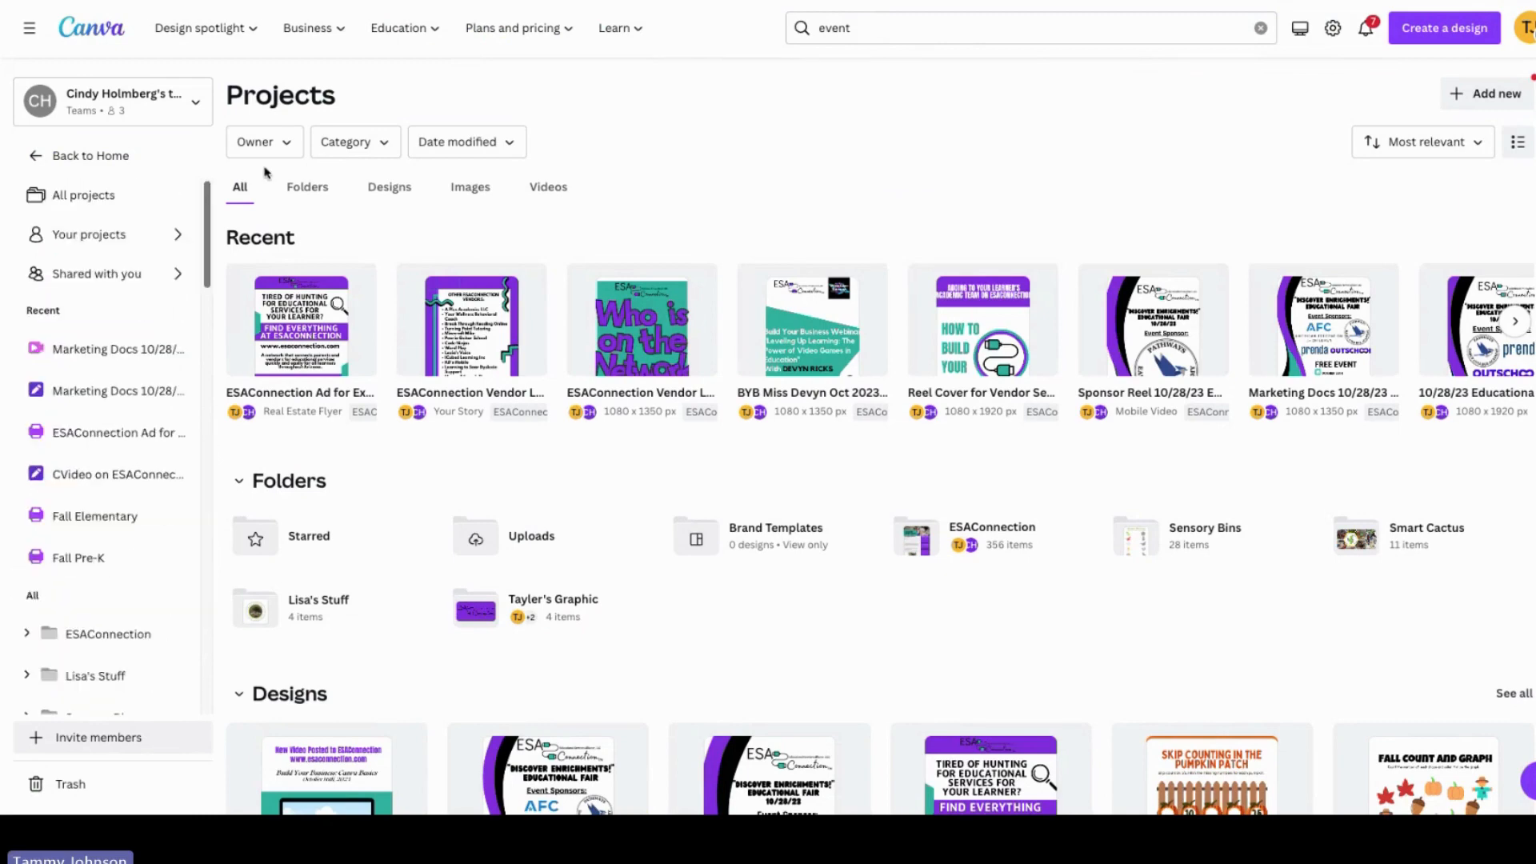
Step: Return to the home page and open the Starred templates collection from Templates
{"action": "left_click", "coordinate": [92, 201]}
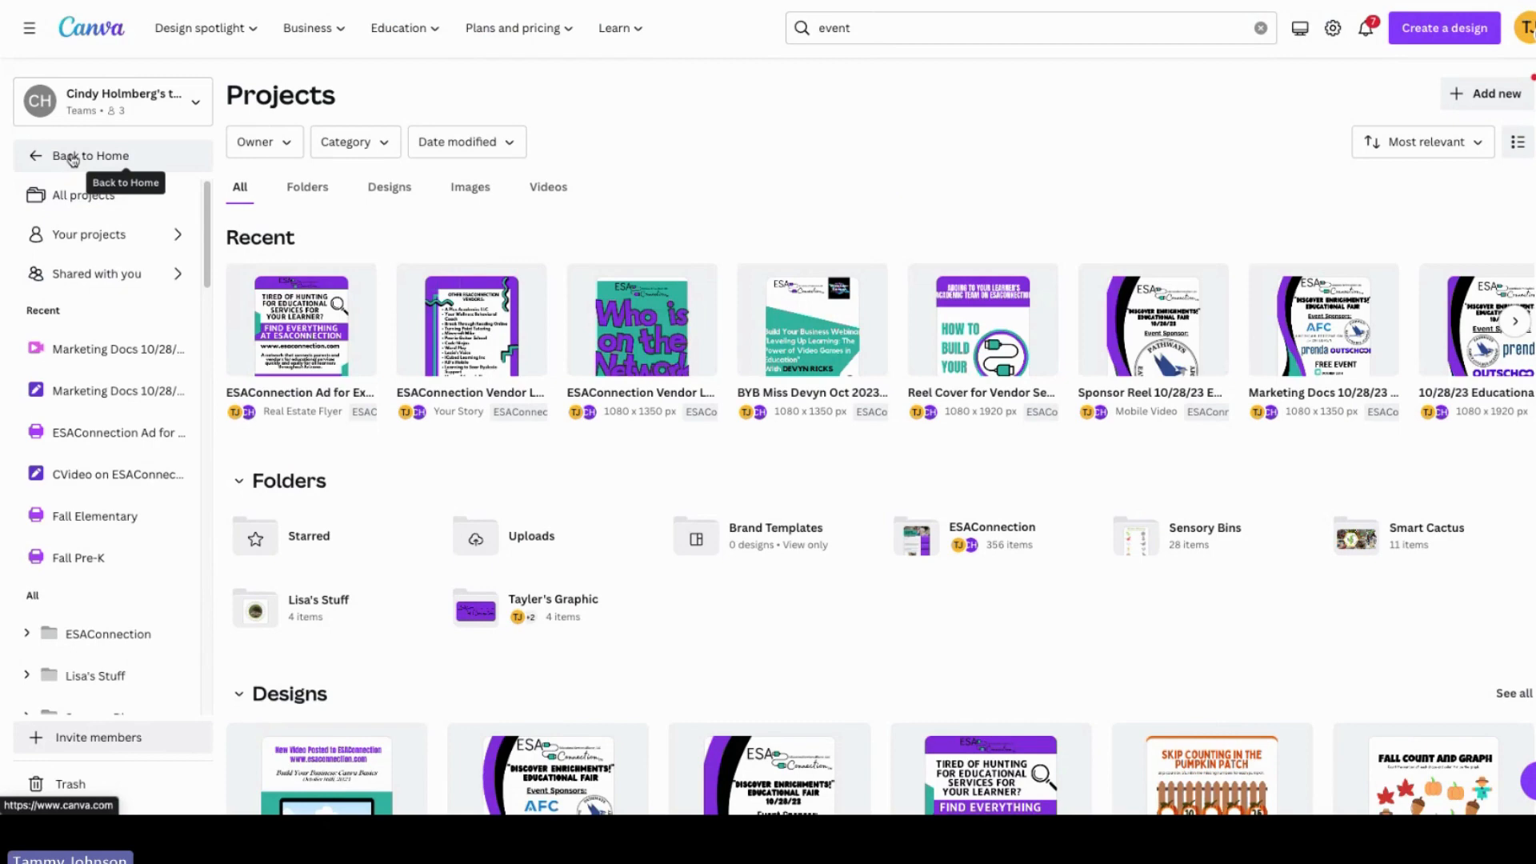
{"action": "left_click", "coordinate": [72, 158]}
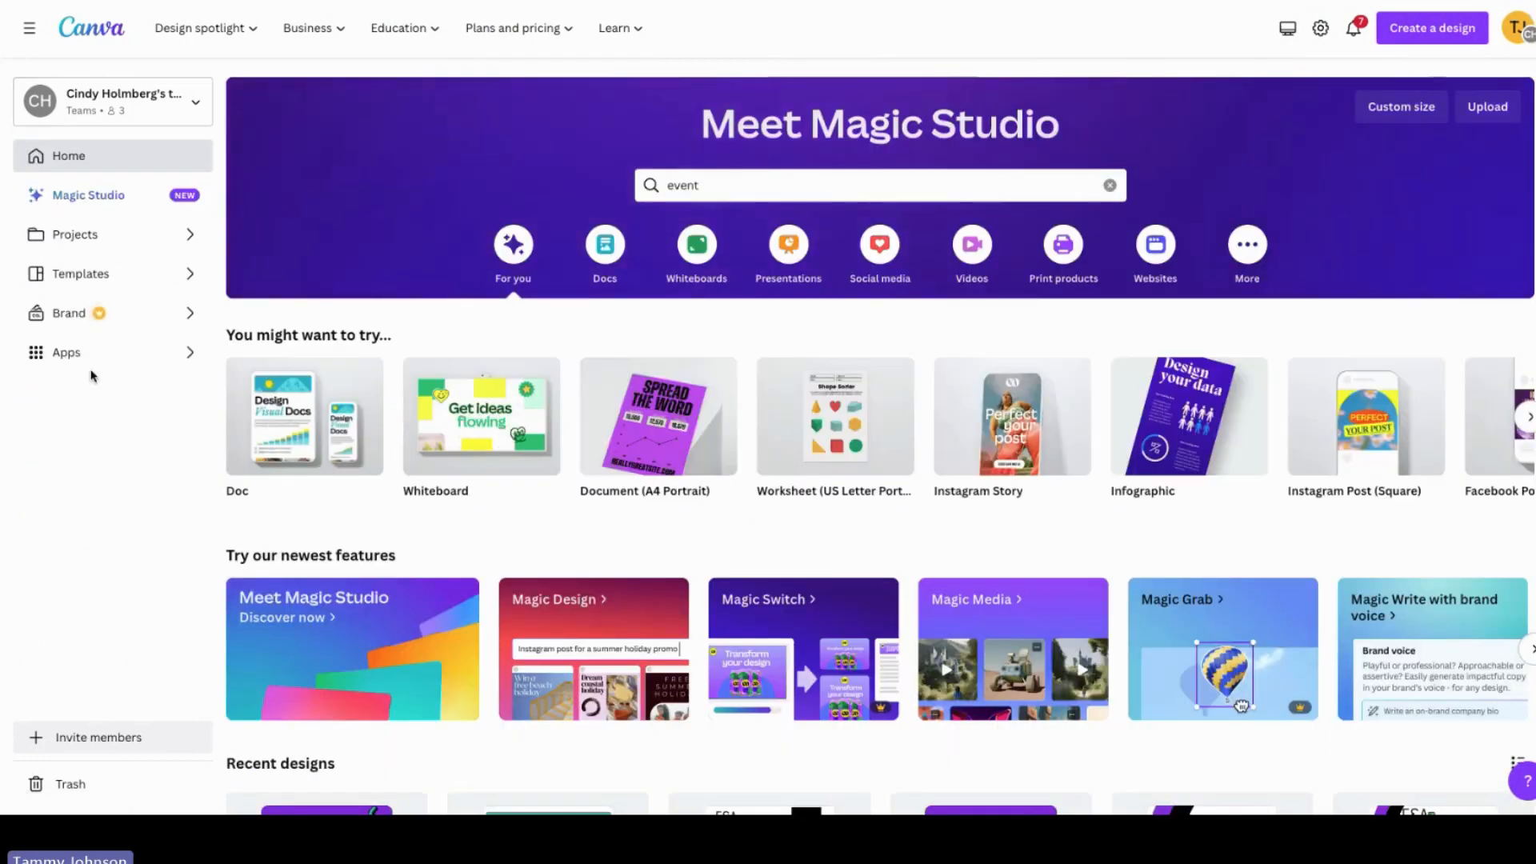
{"action": "left_click", "coordinate": [71, 277]}
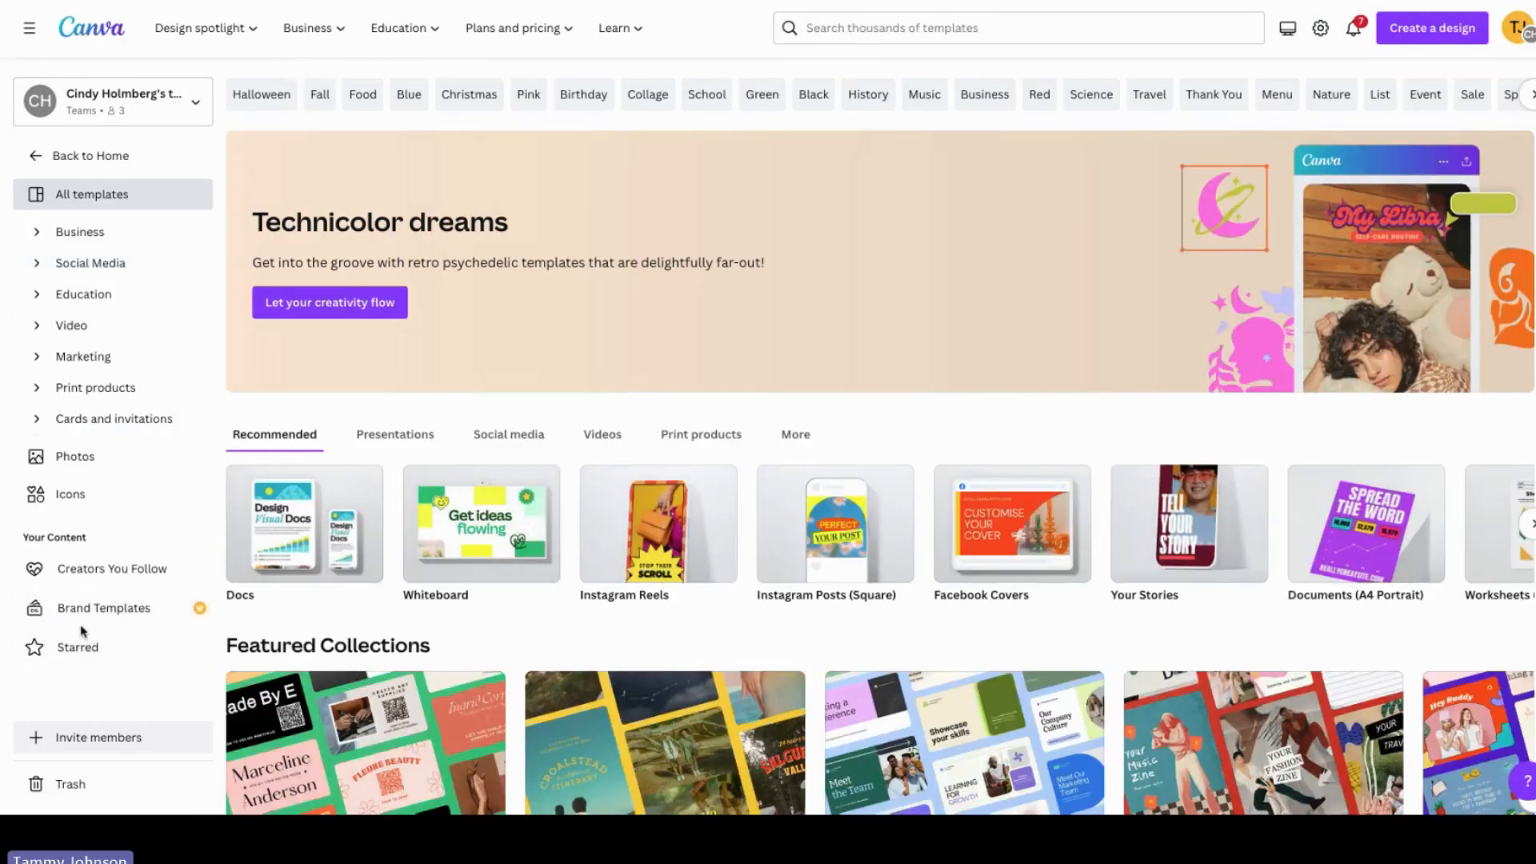
{"action": "left_click", "coordinate": [74, 651]}
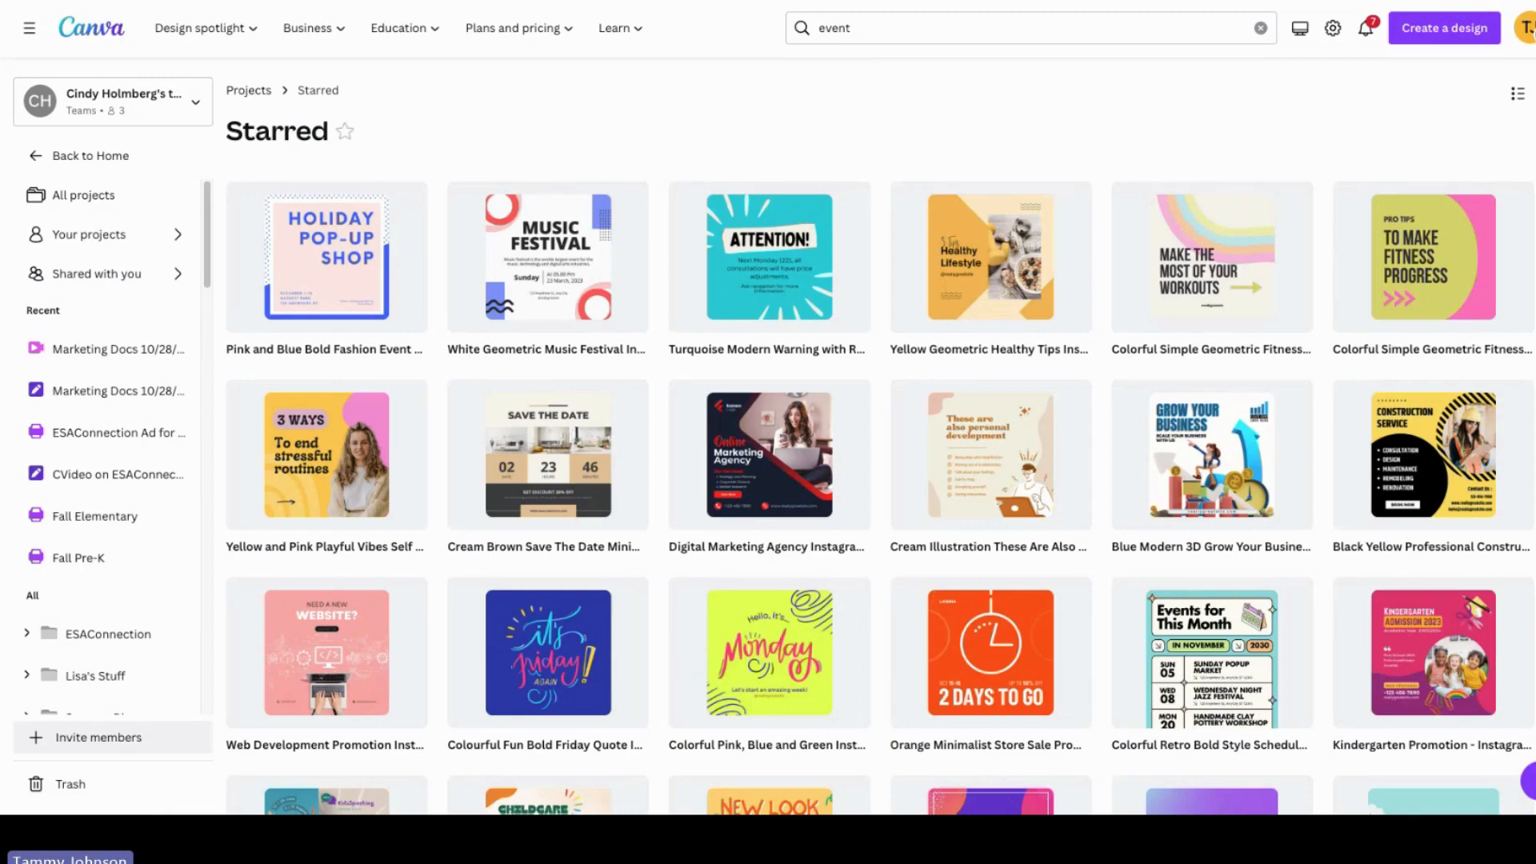
Step: Open the Pink and Blue Bold Fashion Event template from the starred collection as a new design
{"action": "scroll", "coordinate": [687, 664], "scroll_direction": "down", "scroll_amount": 1}
{"action": "scroll", "coordinate": [880, 437], "scroll_direction": "down", "scroll_amount": 10}
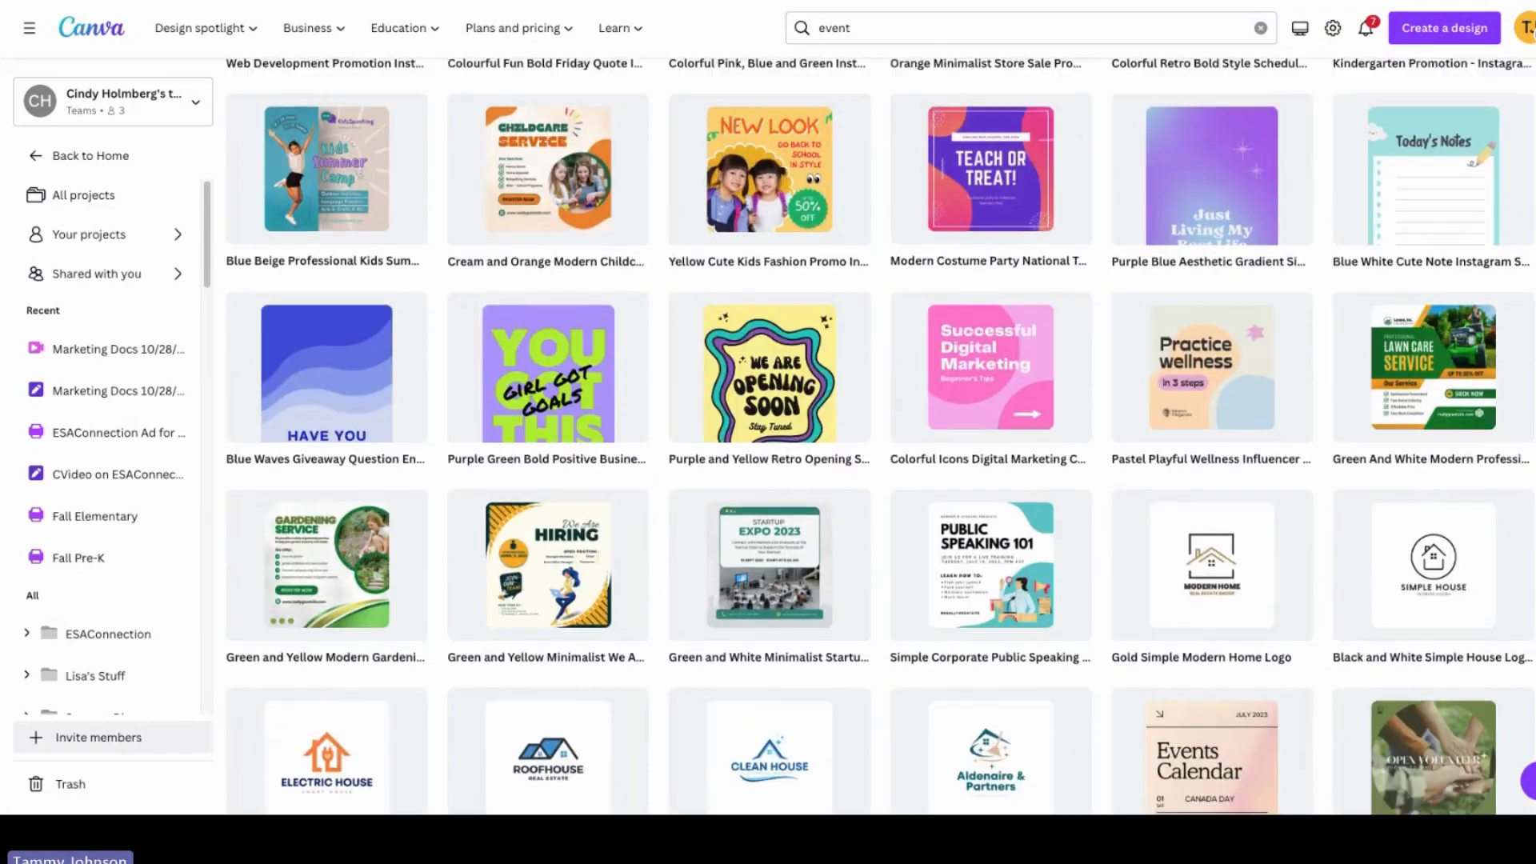
{"action": "scroll", "coordinate": [879, 437], "scroll_direction": "down", "scroll_amount": 7}
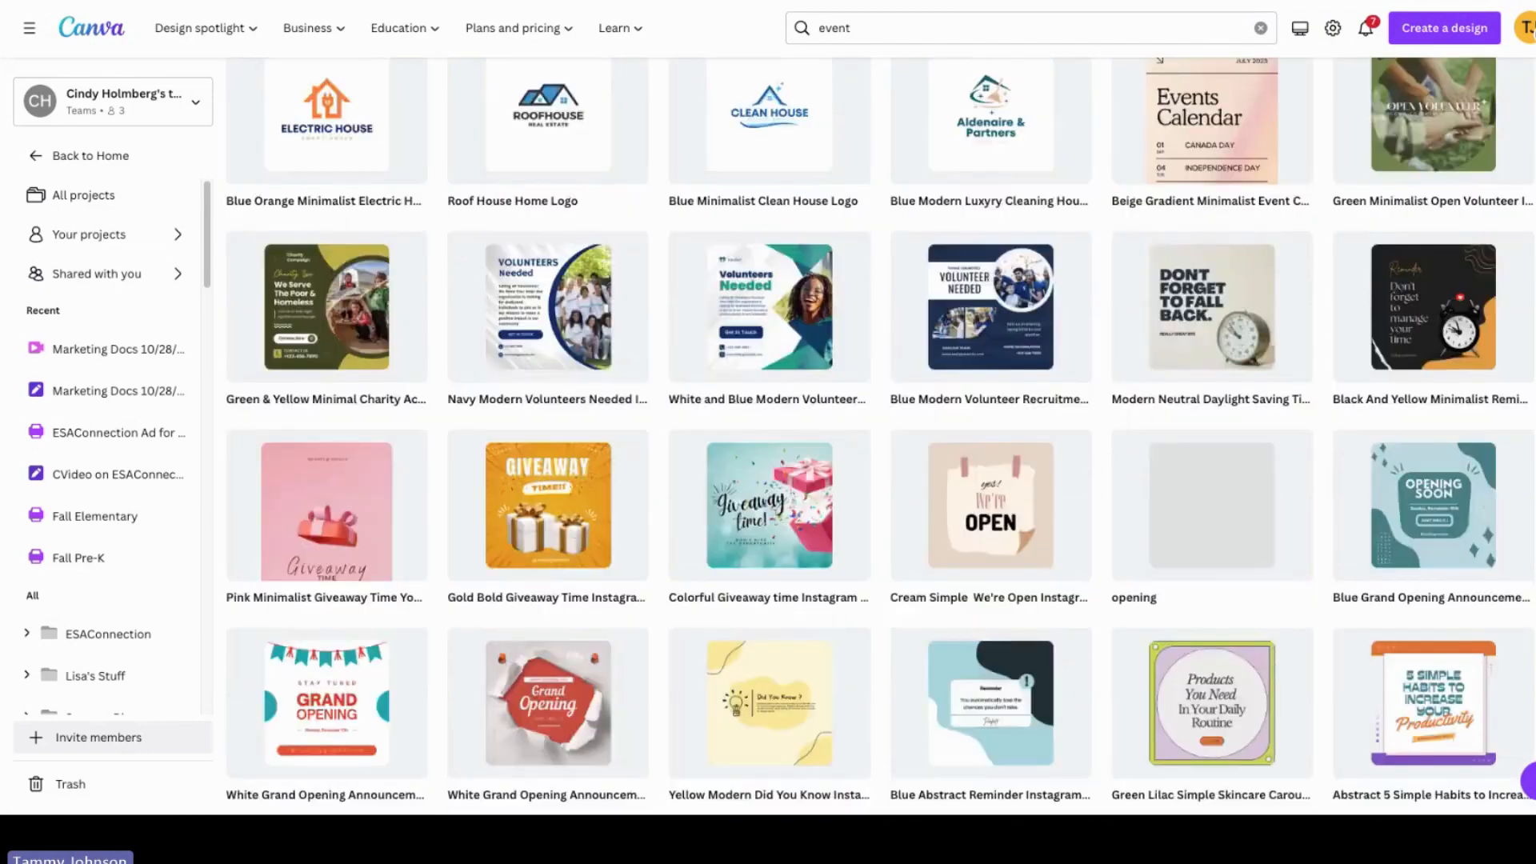
{"action": "scroll", "coordinate": [880, 437], "scroll_direction": "up", "scroll_amount": 8}
{"action": "scroll", "coordinate": [400, 200], "scroll_direction": "up", "scroll_amount": 9}
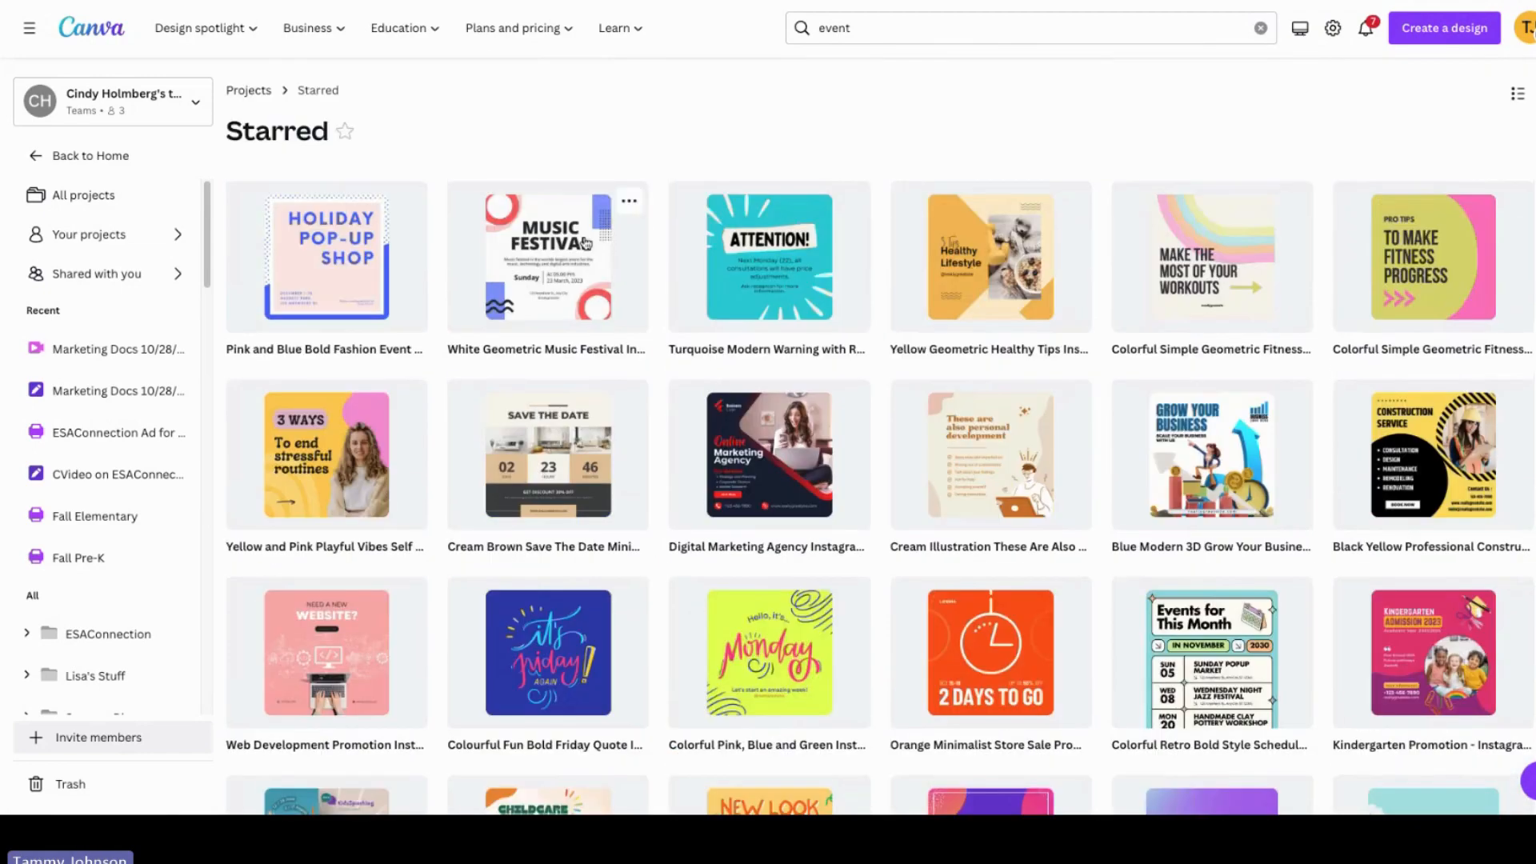
{"action": "left_click", "coordinate": [342, 231]}
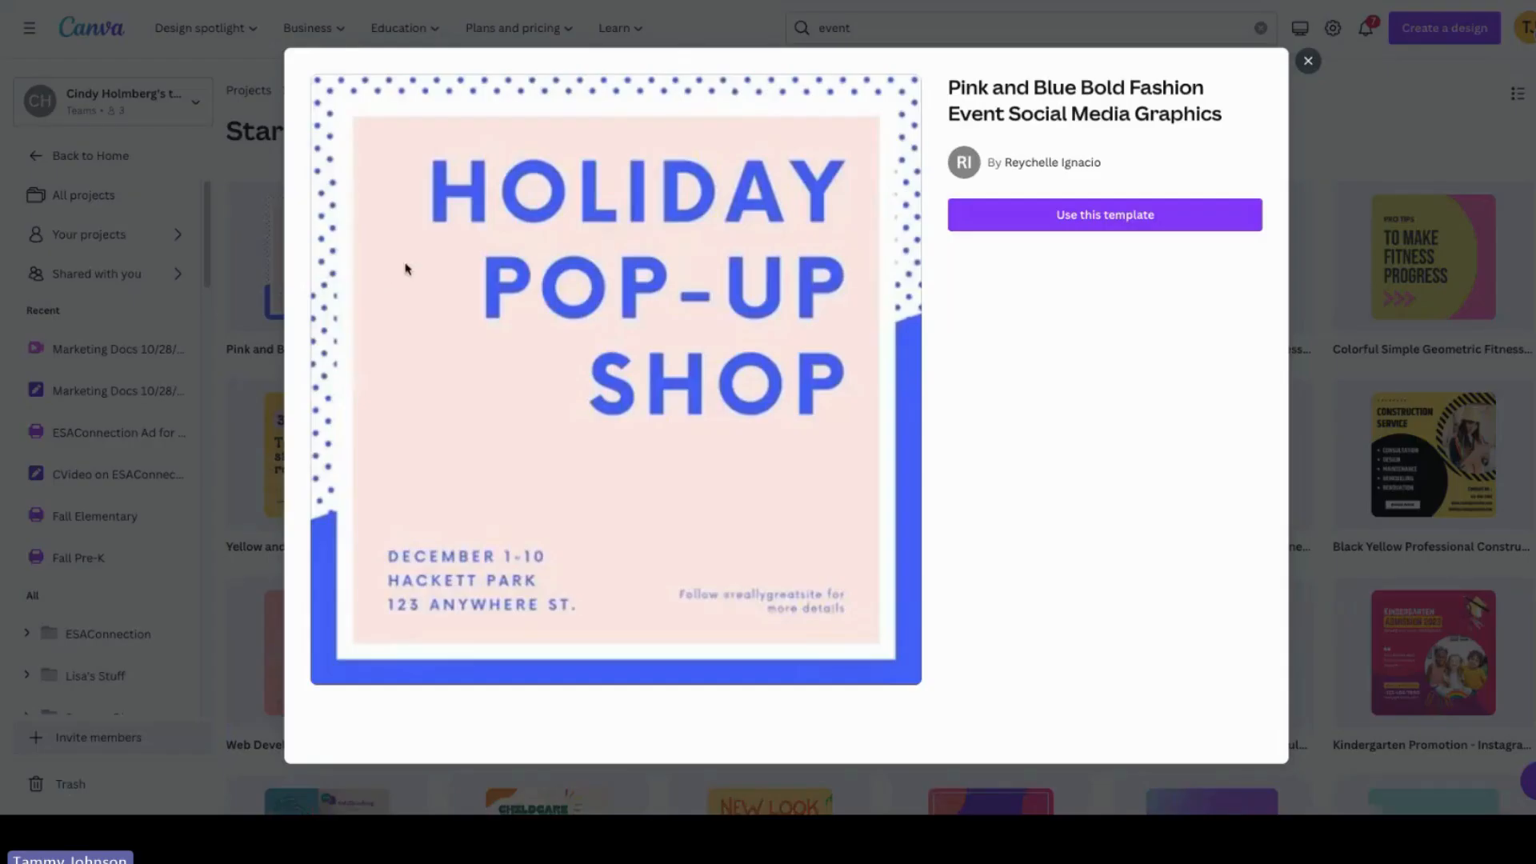
{"action": "left_click", "coordinate": [1072, 216]}
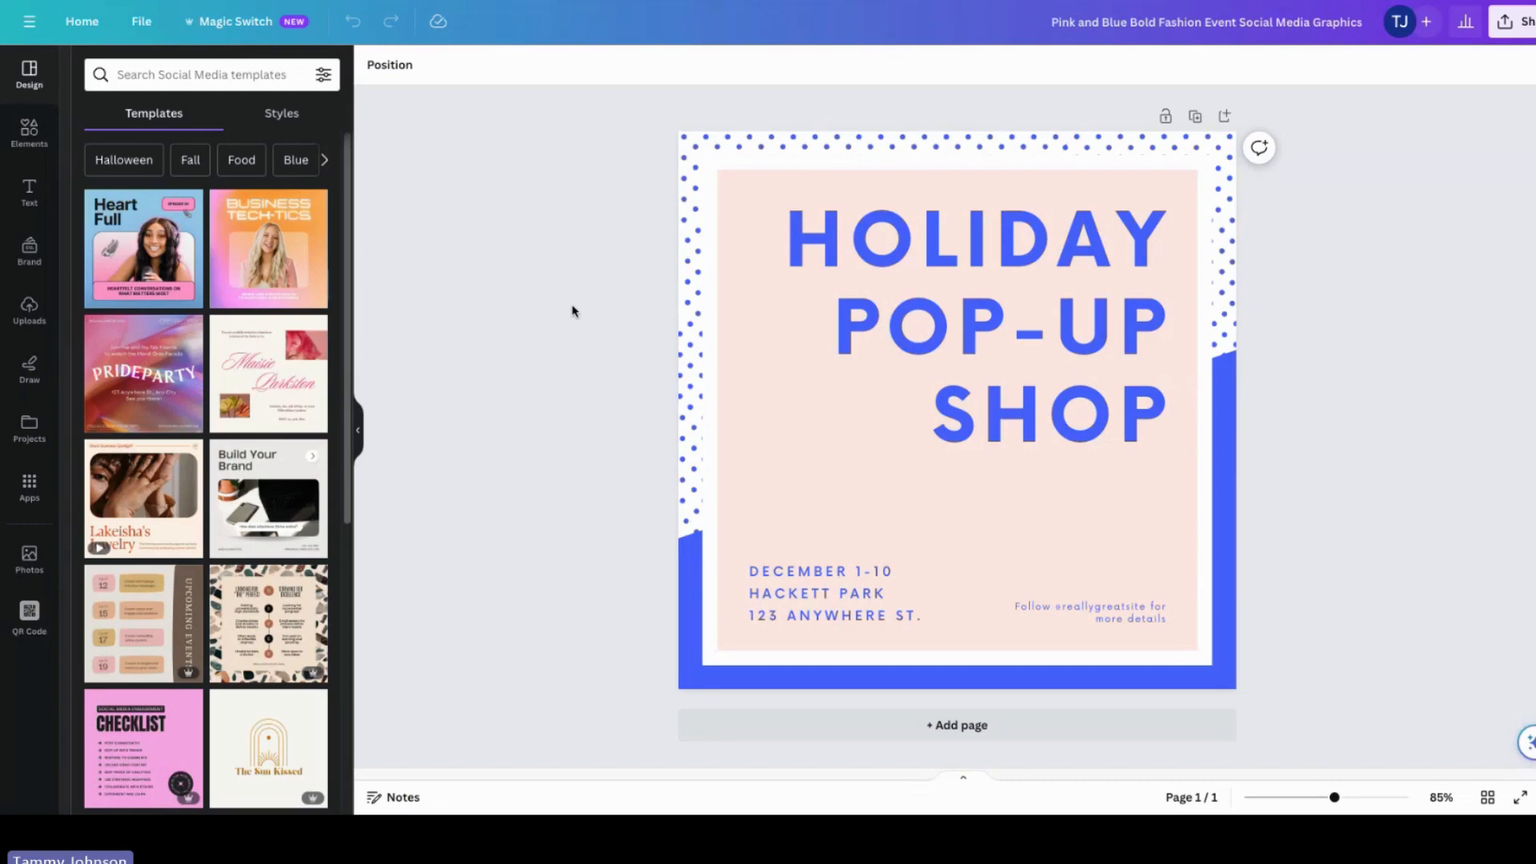
Step: Save the design to the ESAConnection folder
{"action": "left_click", "coordinate": [143, 24]}
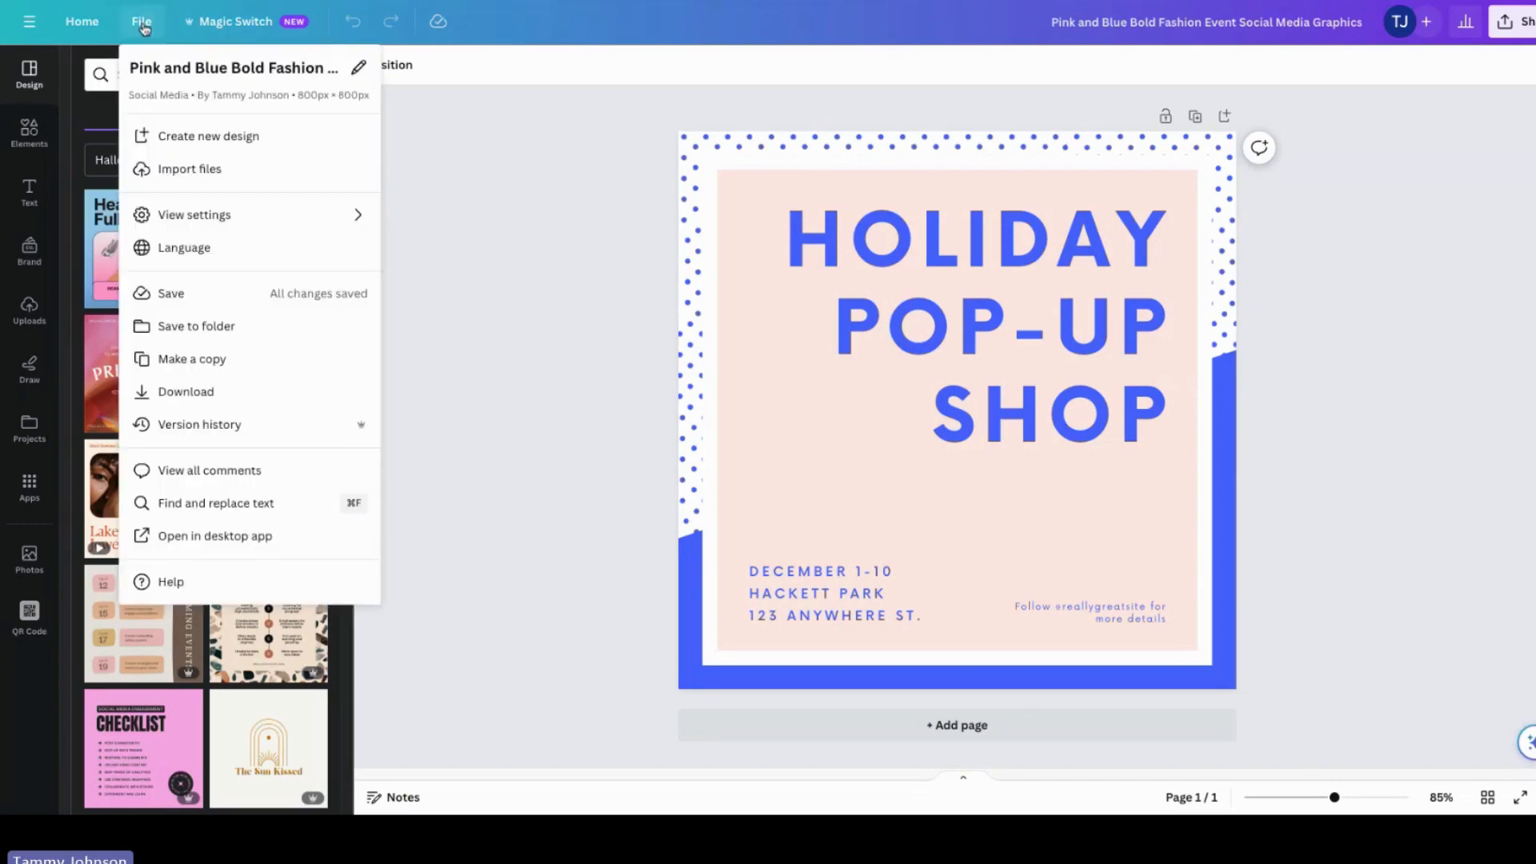
{"action": "left_click", "coordinate": [205, 328]}
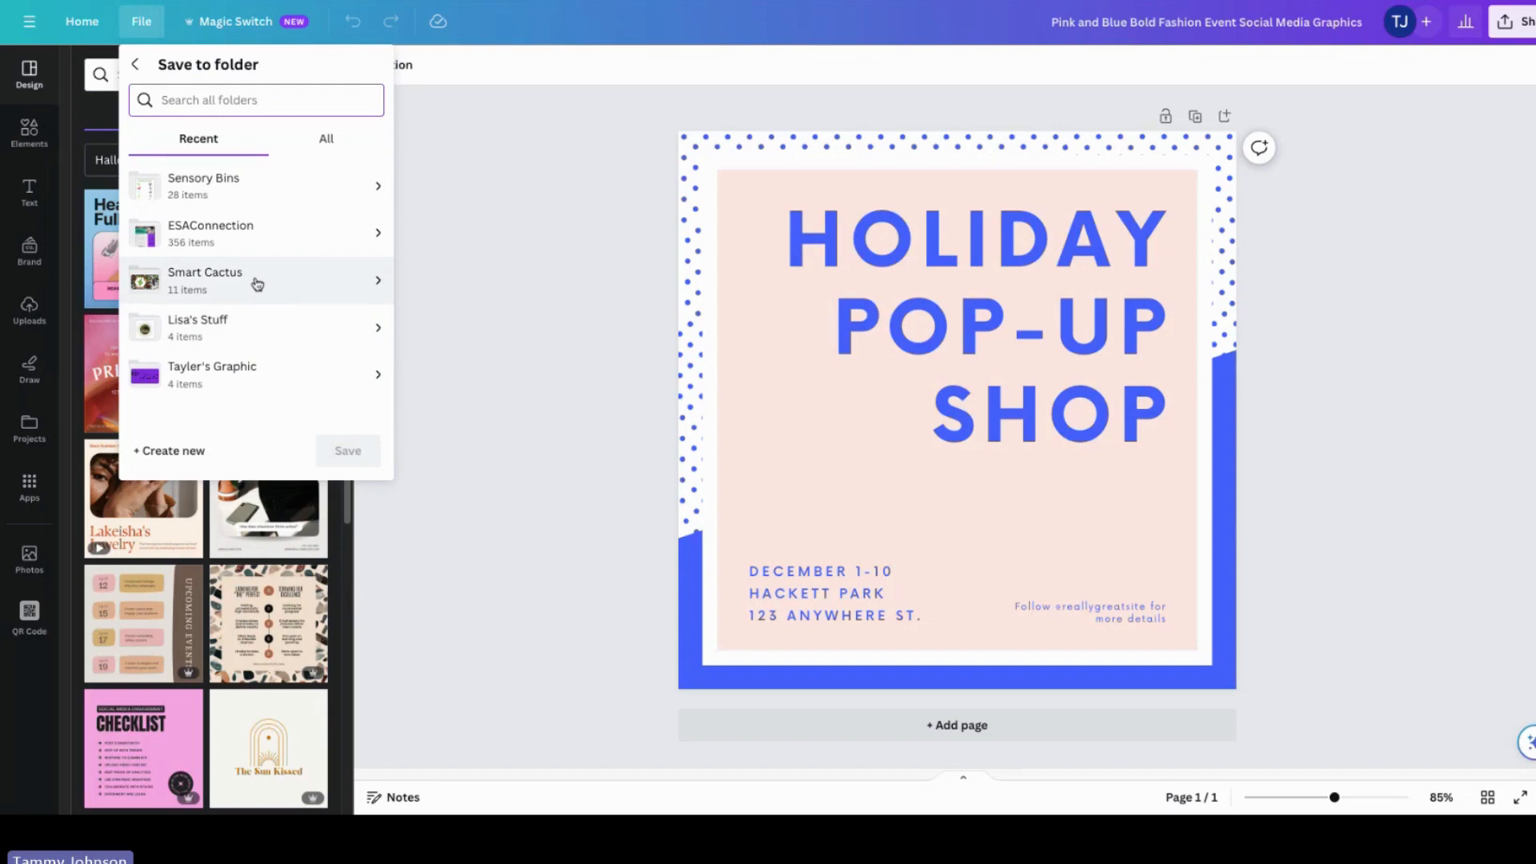
{"action": "left_click", "coordinate": [284, 235]}
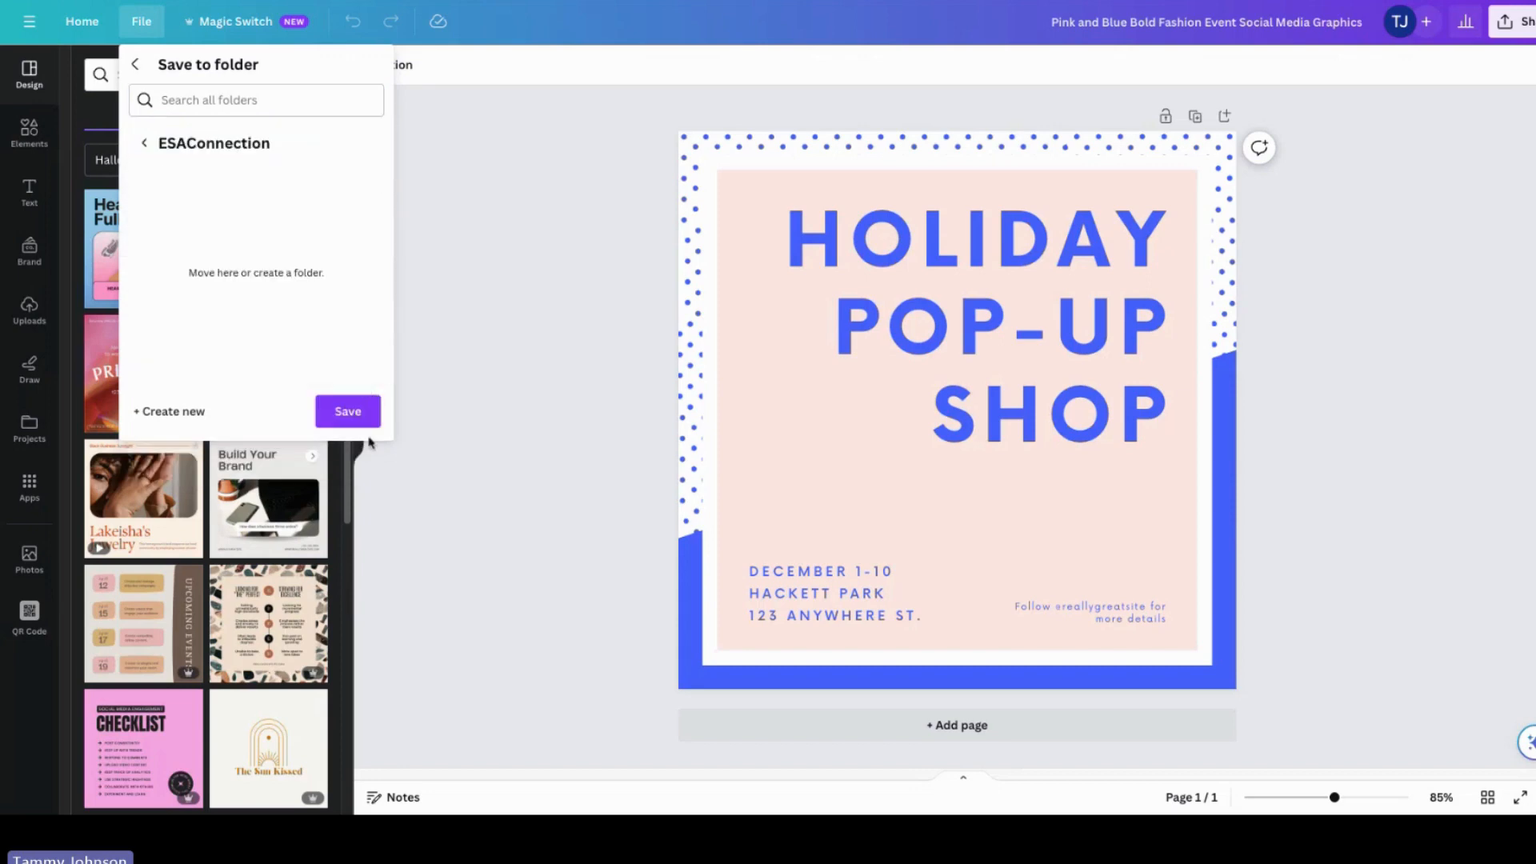
{"action": "left_click", "coordinate": [340, 411]}
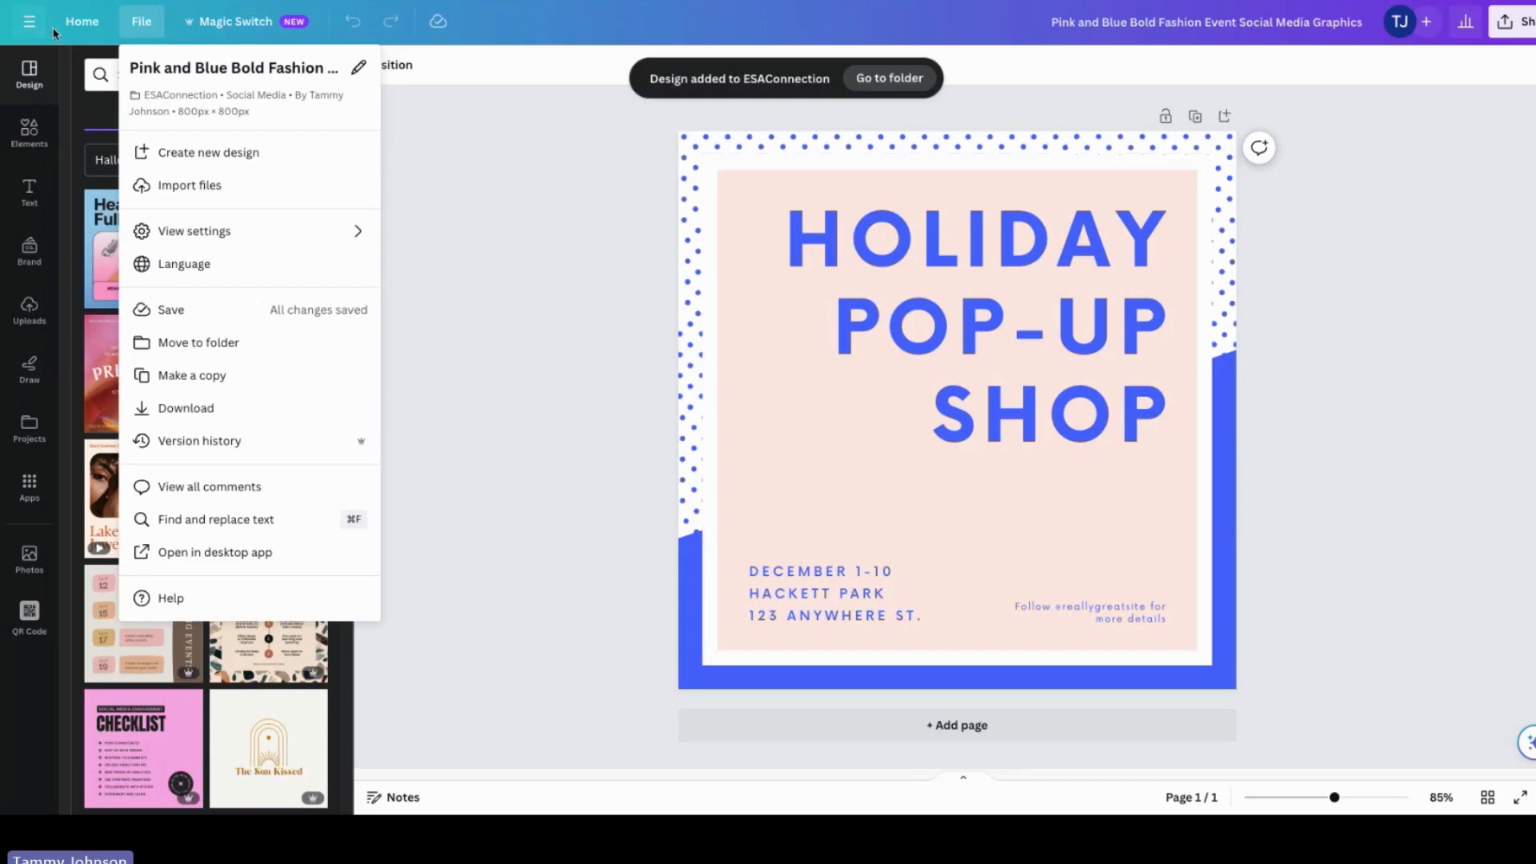
Step: Go to the ESAConnection folder in Projects and reopen the saved design from there
{"action": "left_click", "coordinate": [88, 28]}
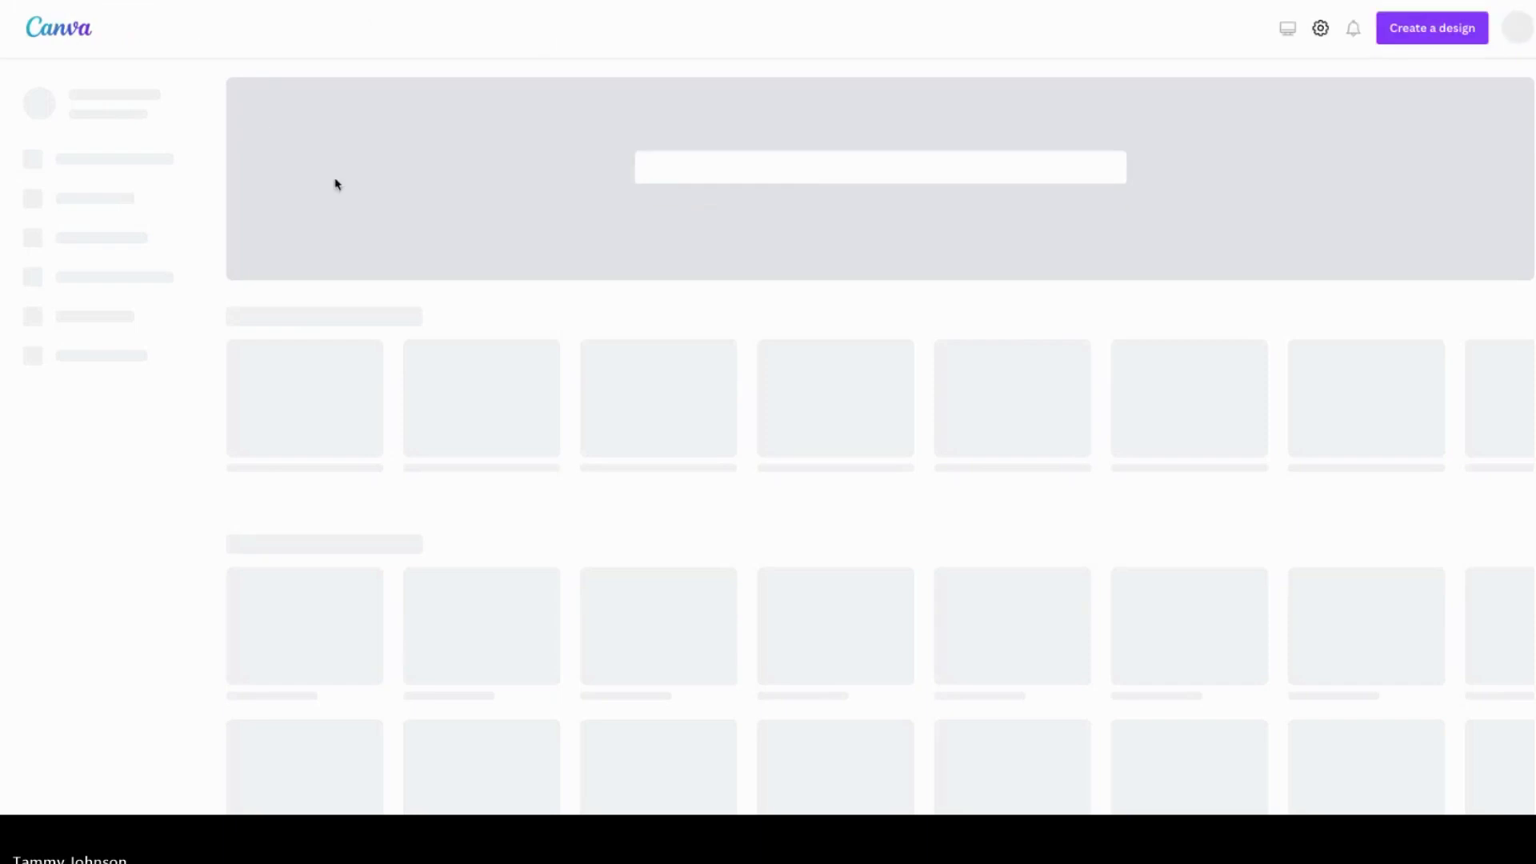
{"action": "left_click", "coordinate": [84, 237]}
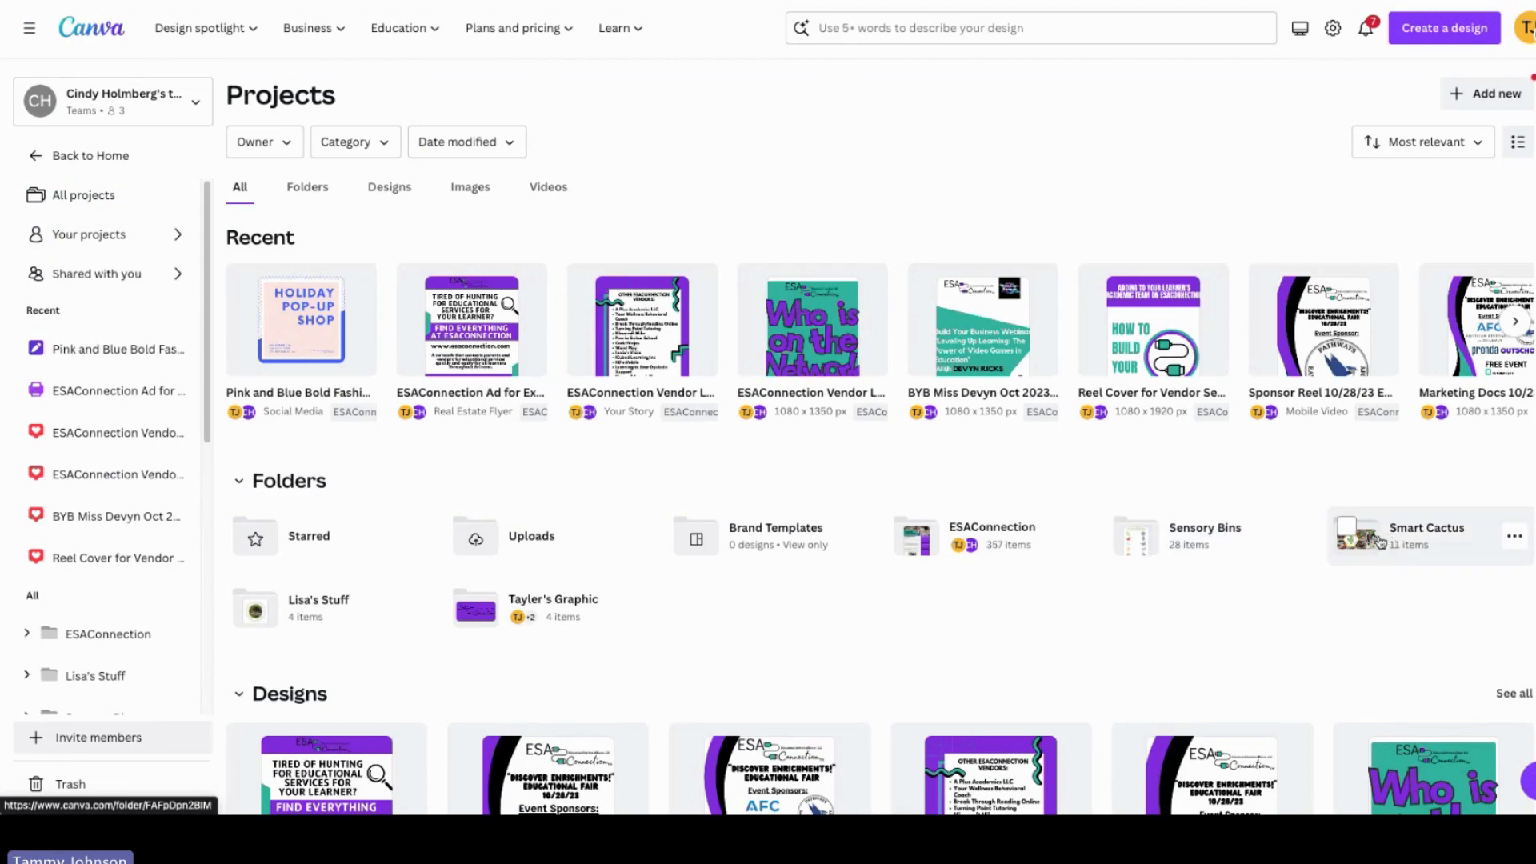
{"action": "left_click", "coordinate": [982, 541]}
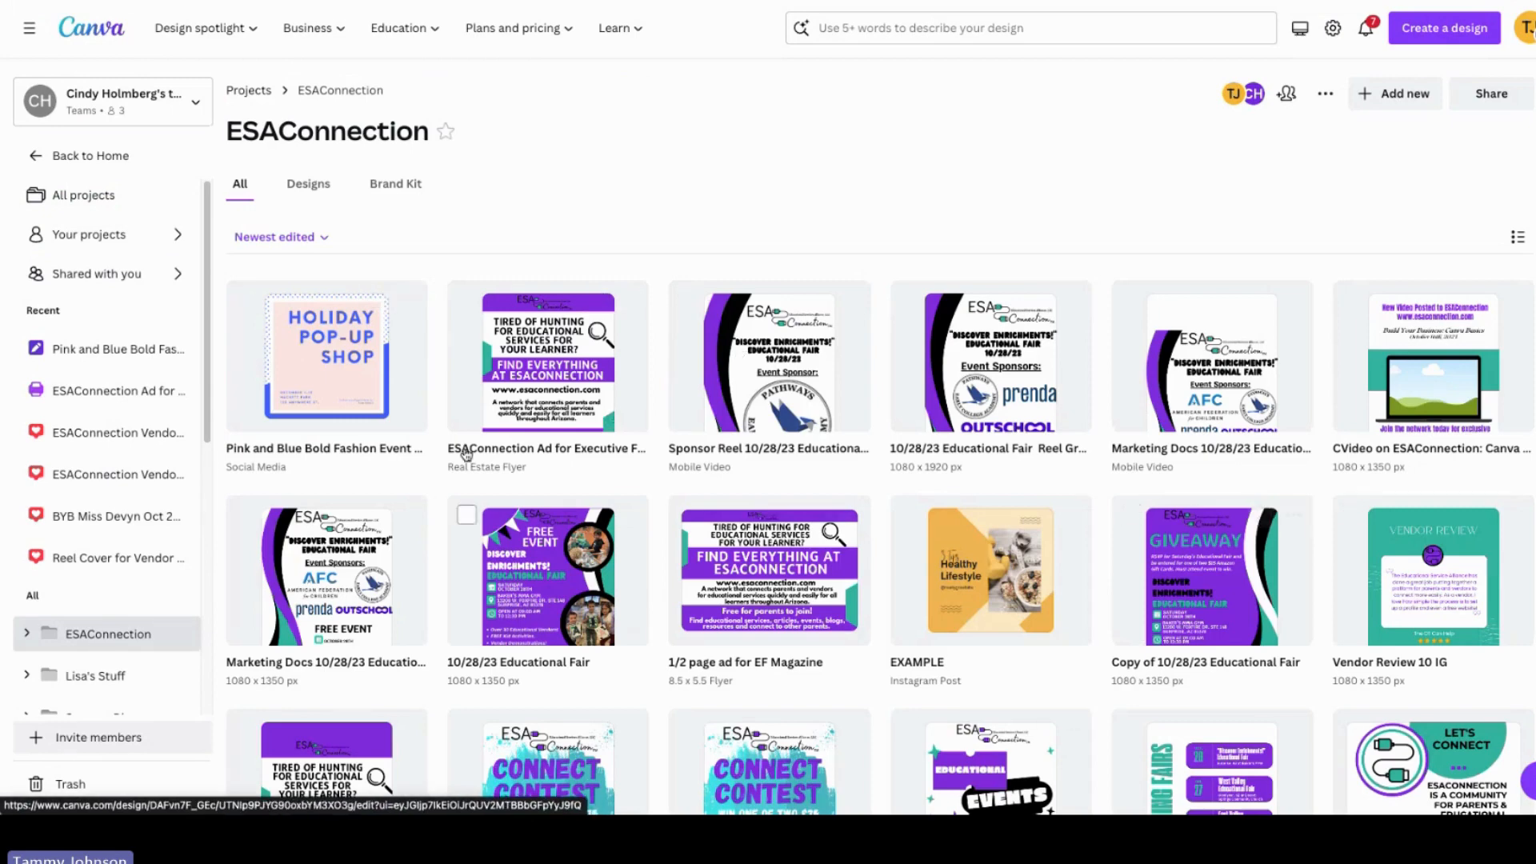
{"action": "left_click", "coordinate": [302, 362]}
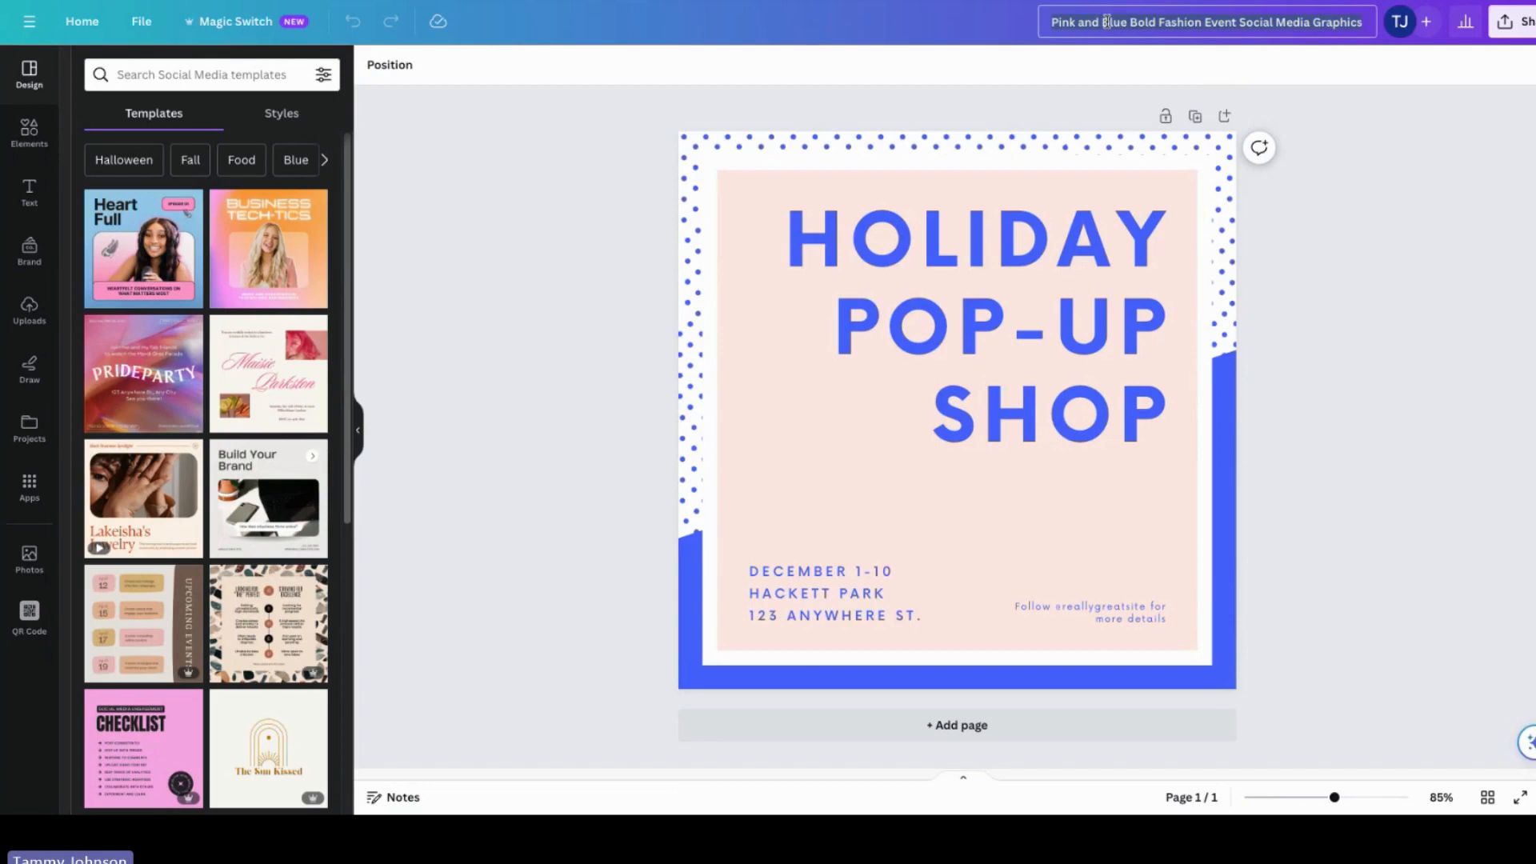
{"action": "left_click", "coordinate": [141, 24]}
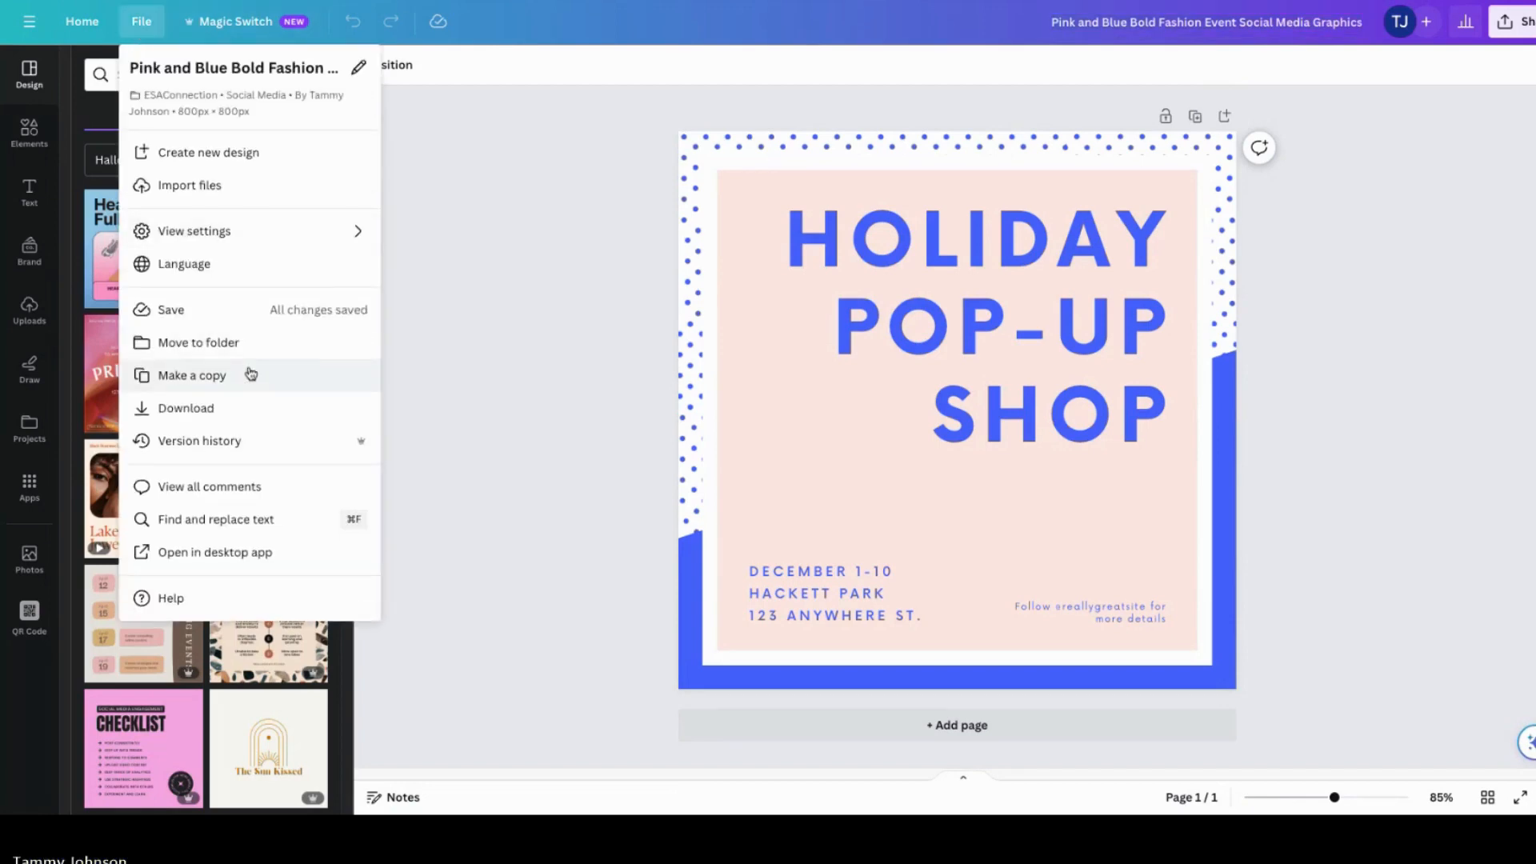
{"action": "left_click", "coordinate": [240, 344]}
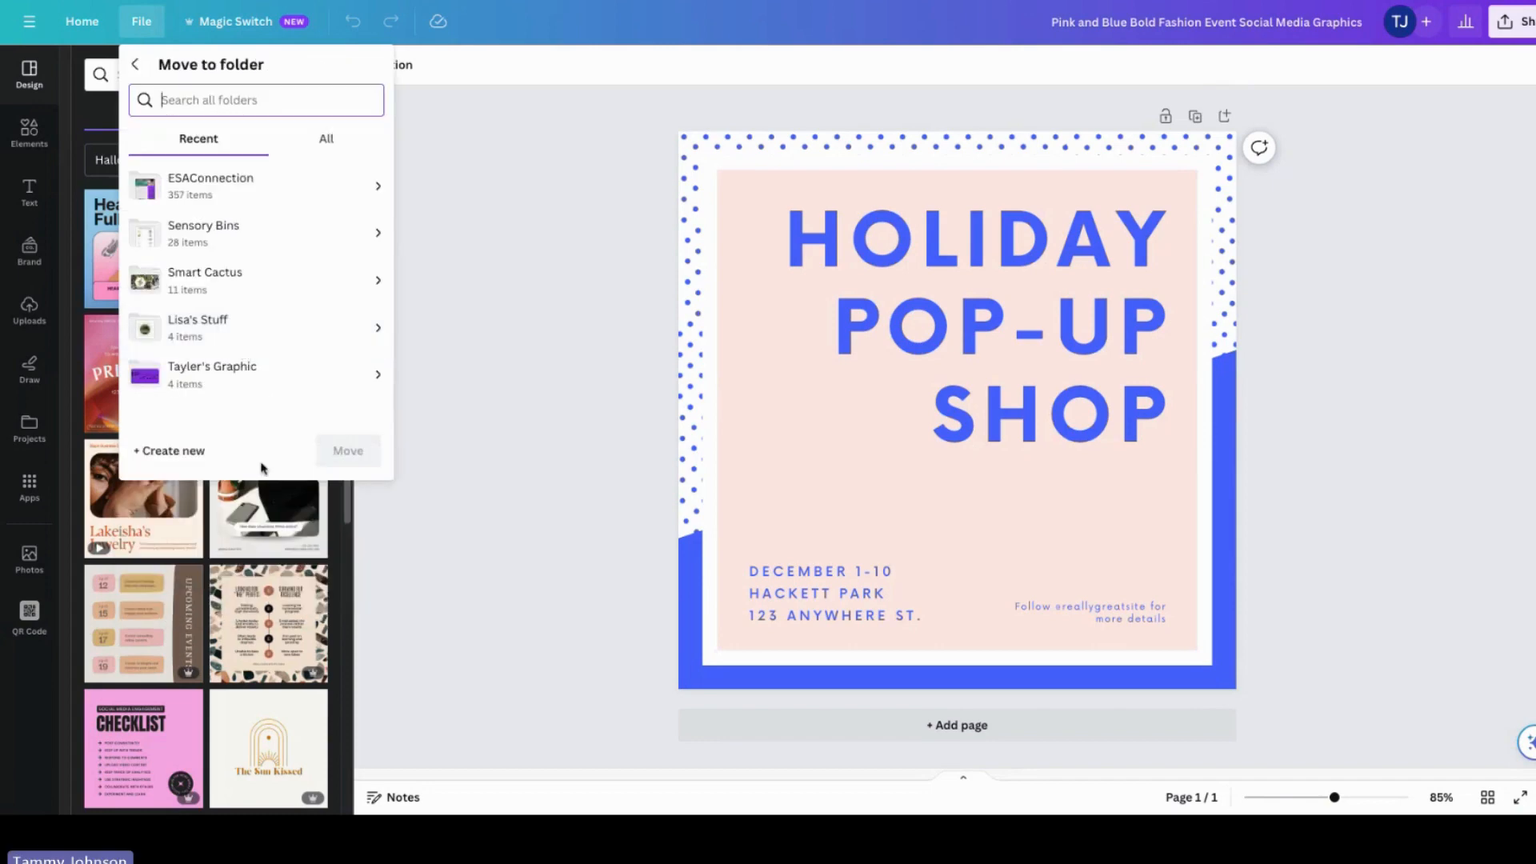
{"action": "left_click", "coordinate": [470, 197]}
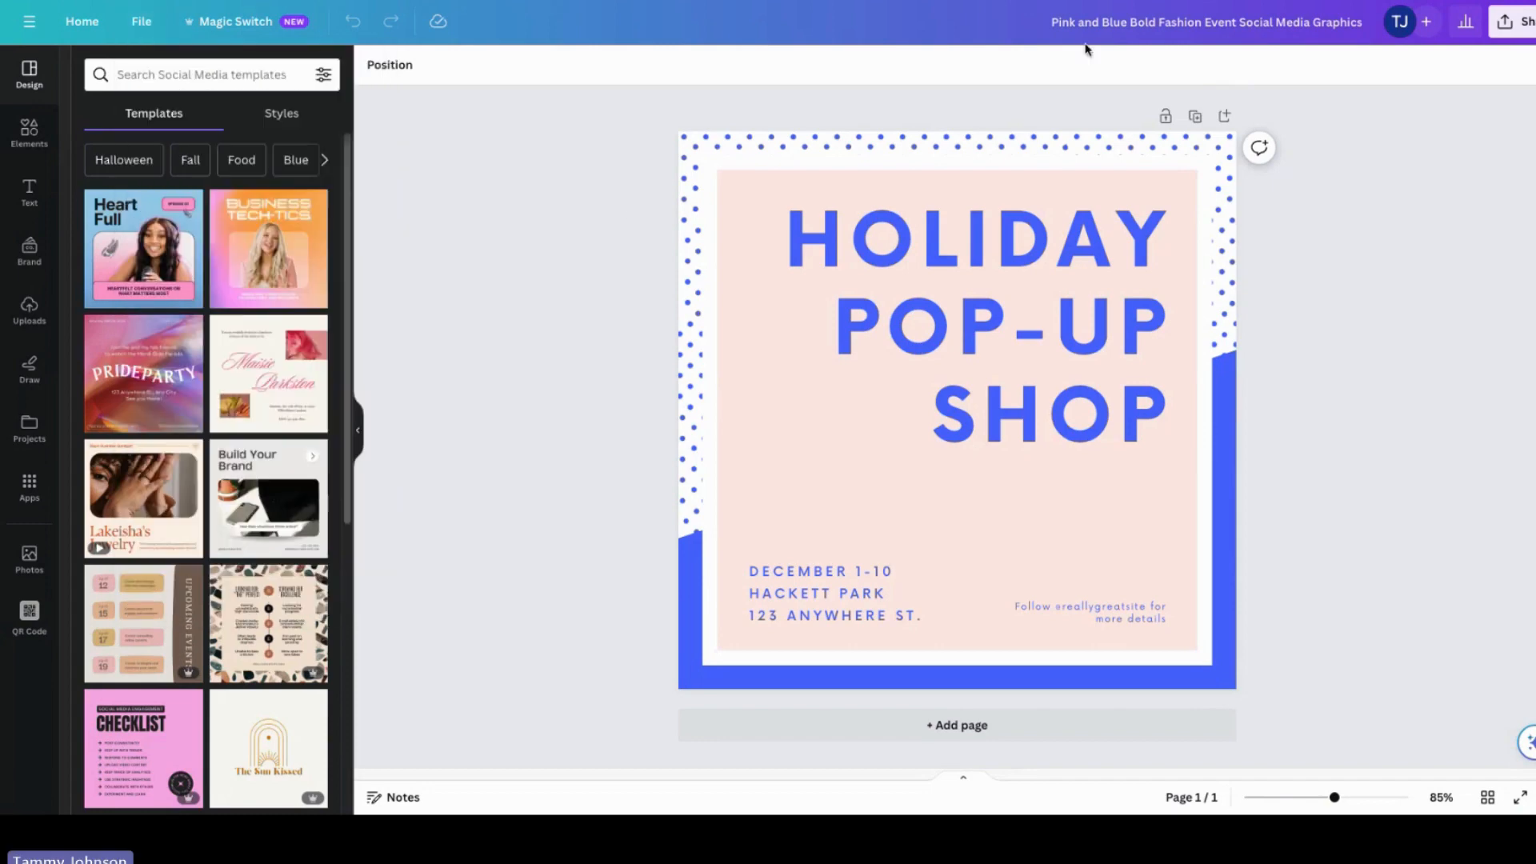
Step: Rename the design as Example graphic for webinar
{"action": "left_click", "coordinate": [1184, 22]}
{"action": "type", "text": "E"}
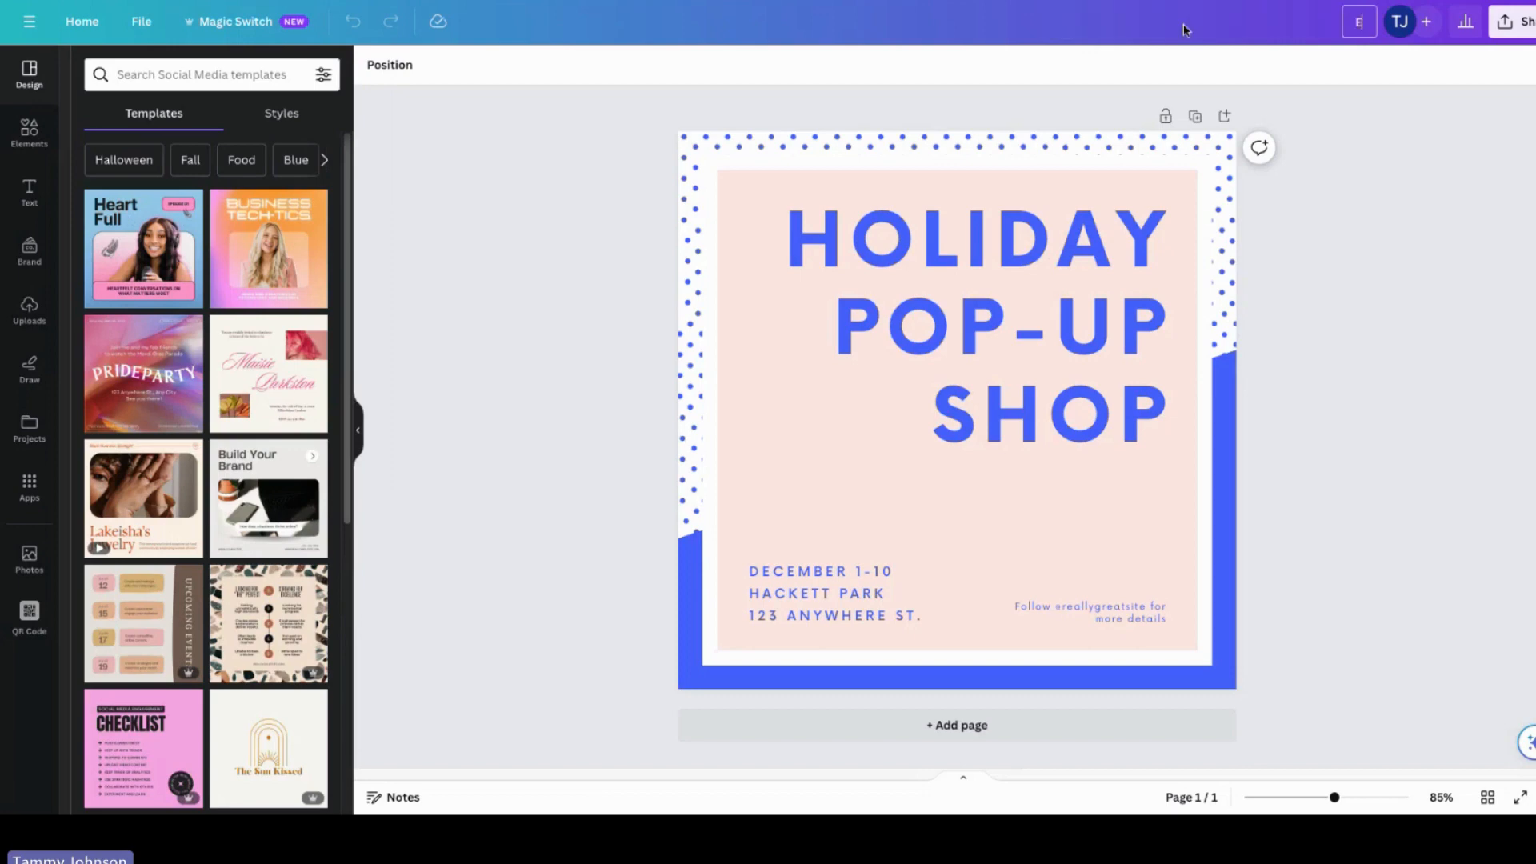
{"action": "type", "text": "xample graphic"}
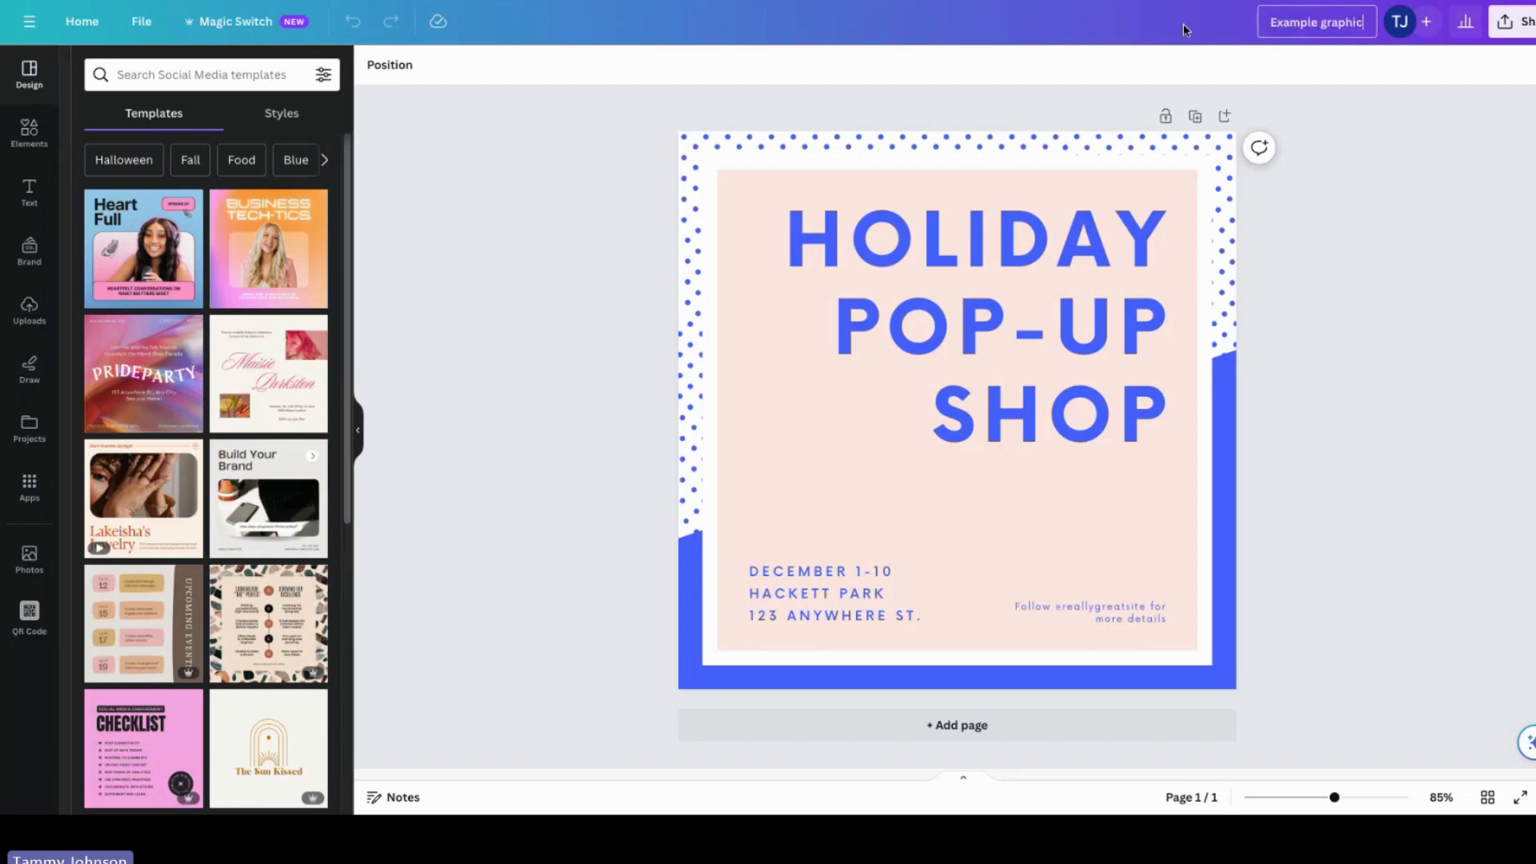
{"action": "type", "text": " for webinar"}
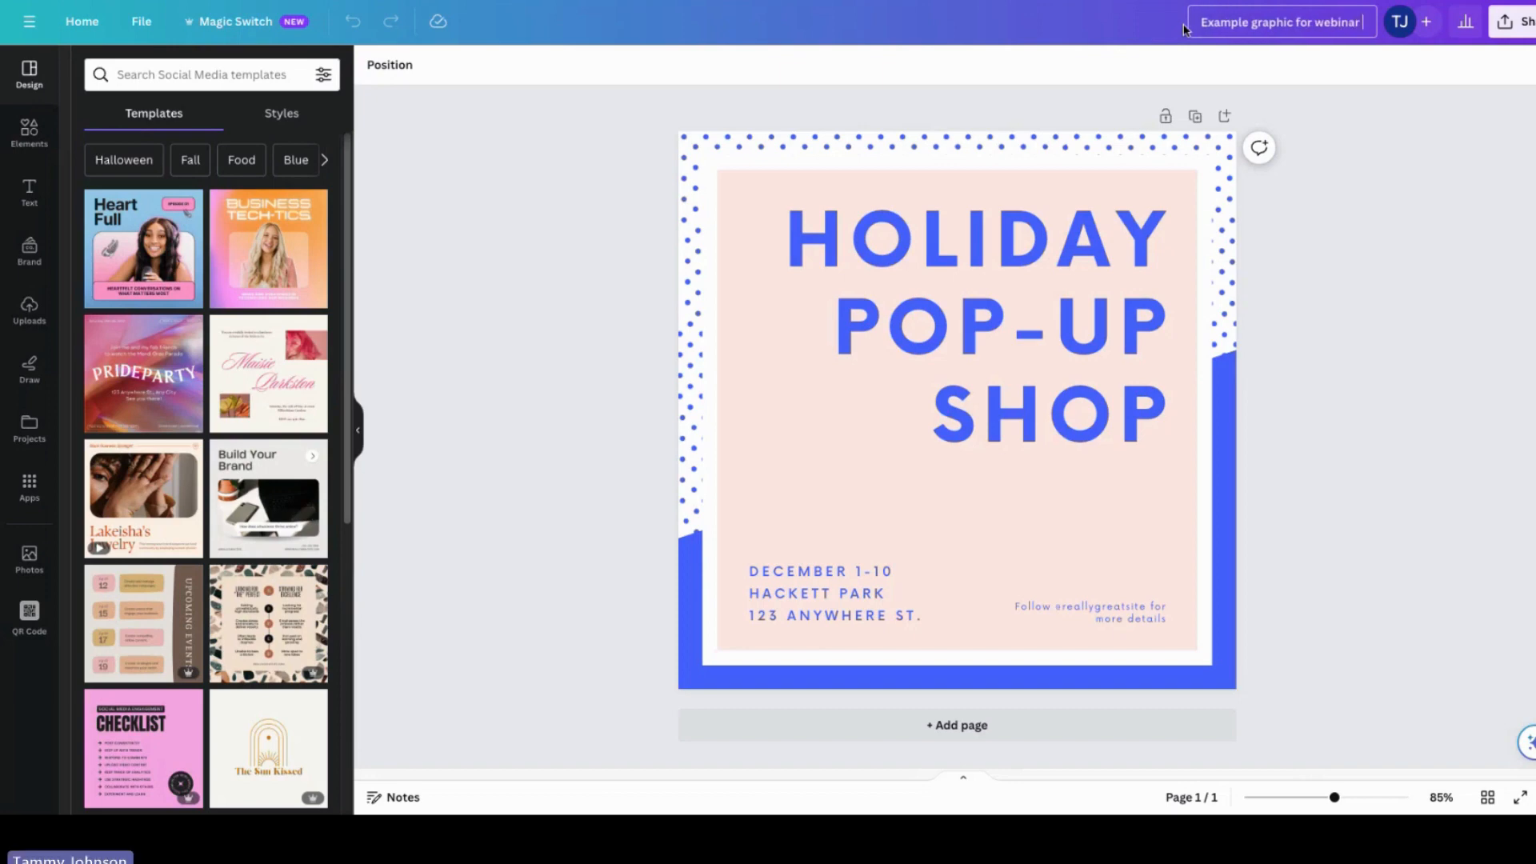
{"action": "left_click", "coordinate": [529, 160]}
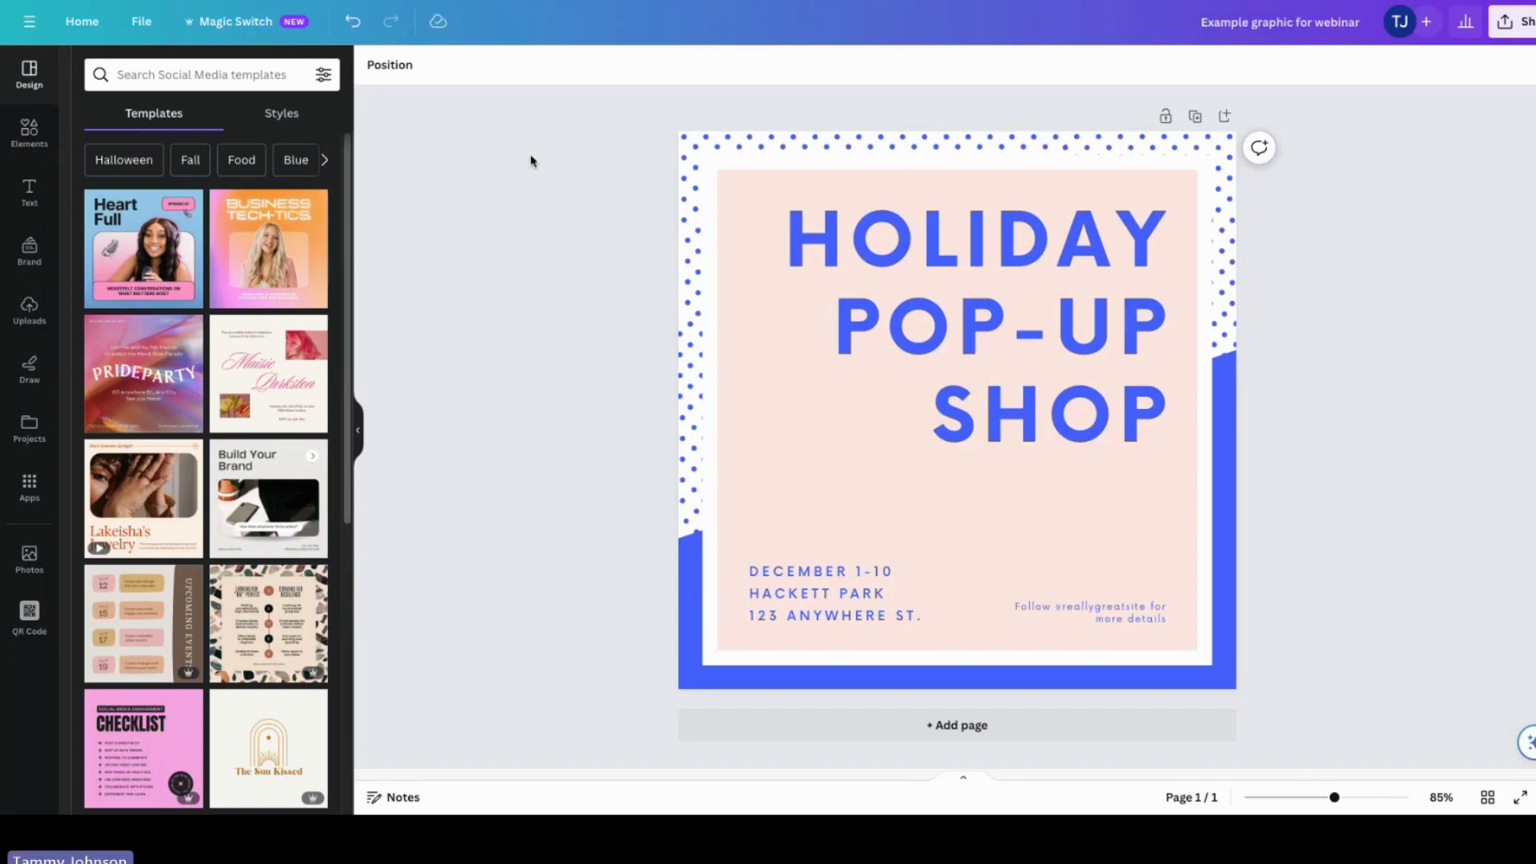
Step: Resize this design with Magic Switch to a custom size of 1080 × 1350 px
{"action": "left_click", "coordinate": [240, 22]}
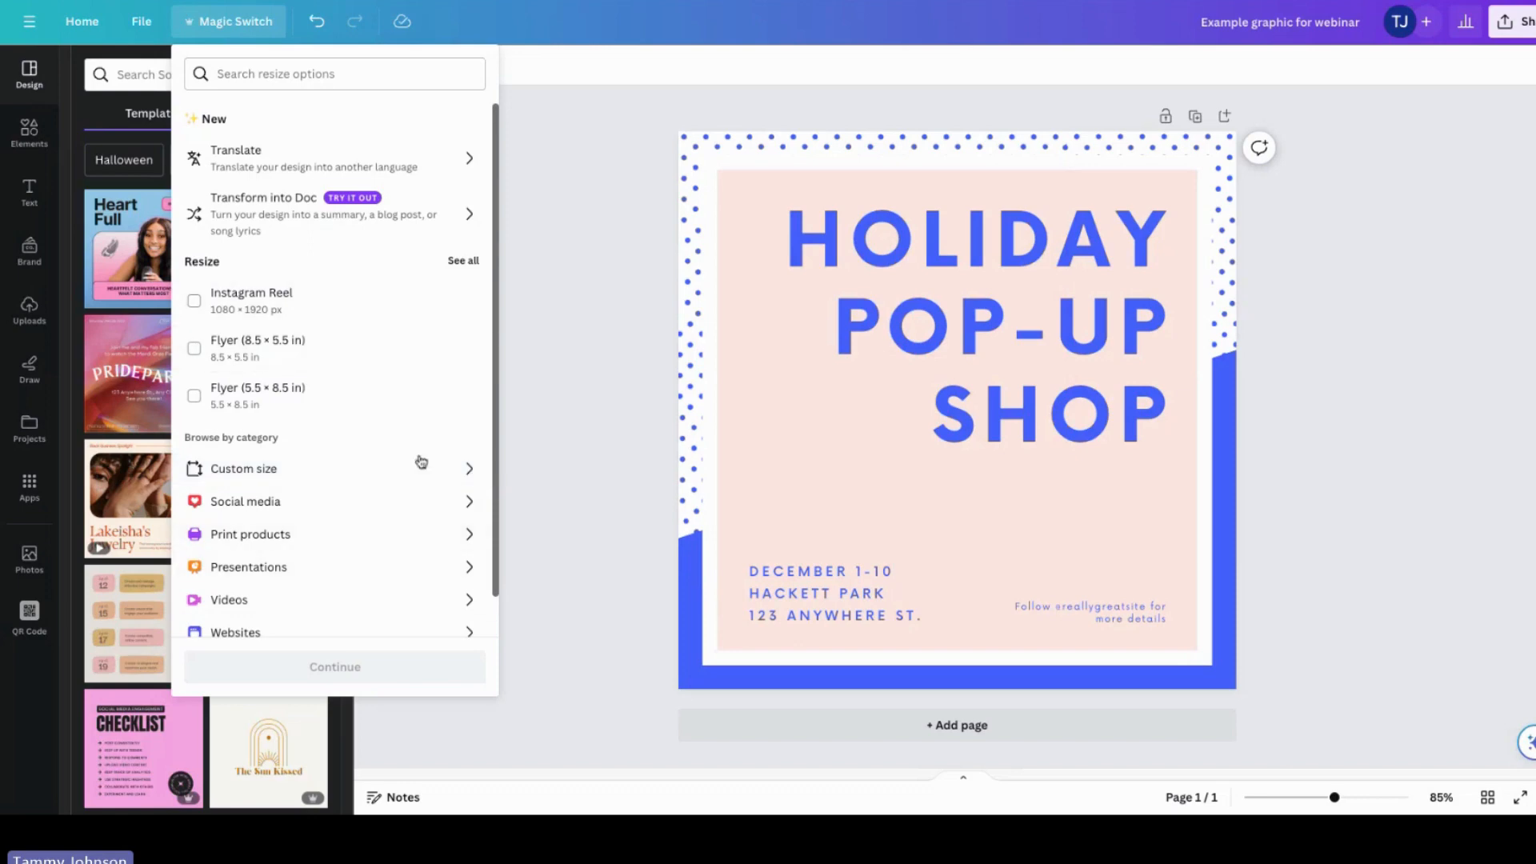
{"action": "left_click", "coordinate": [296, 73]}
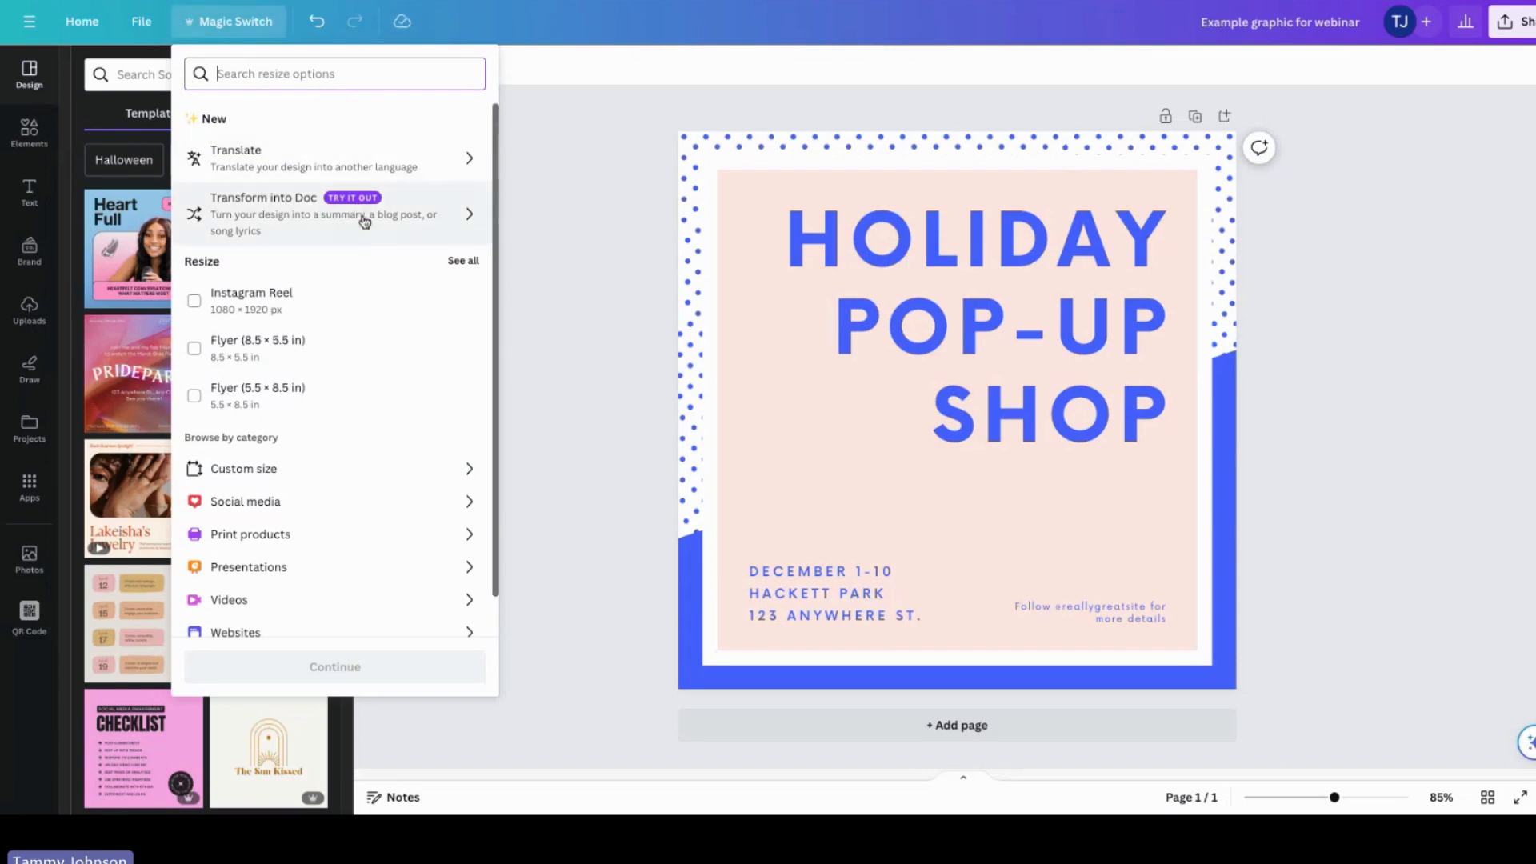
{"action": "left_click", "coordinate": [360, 470]}
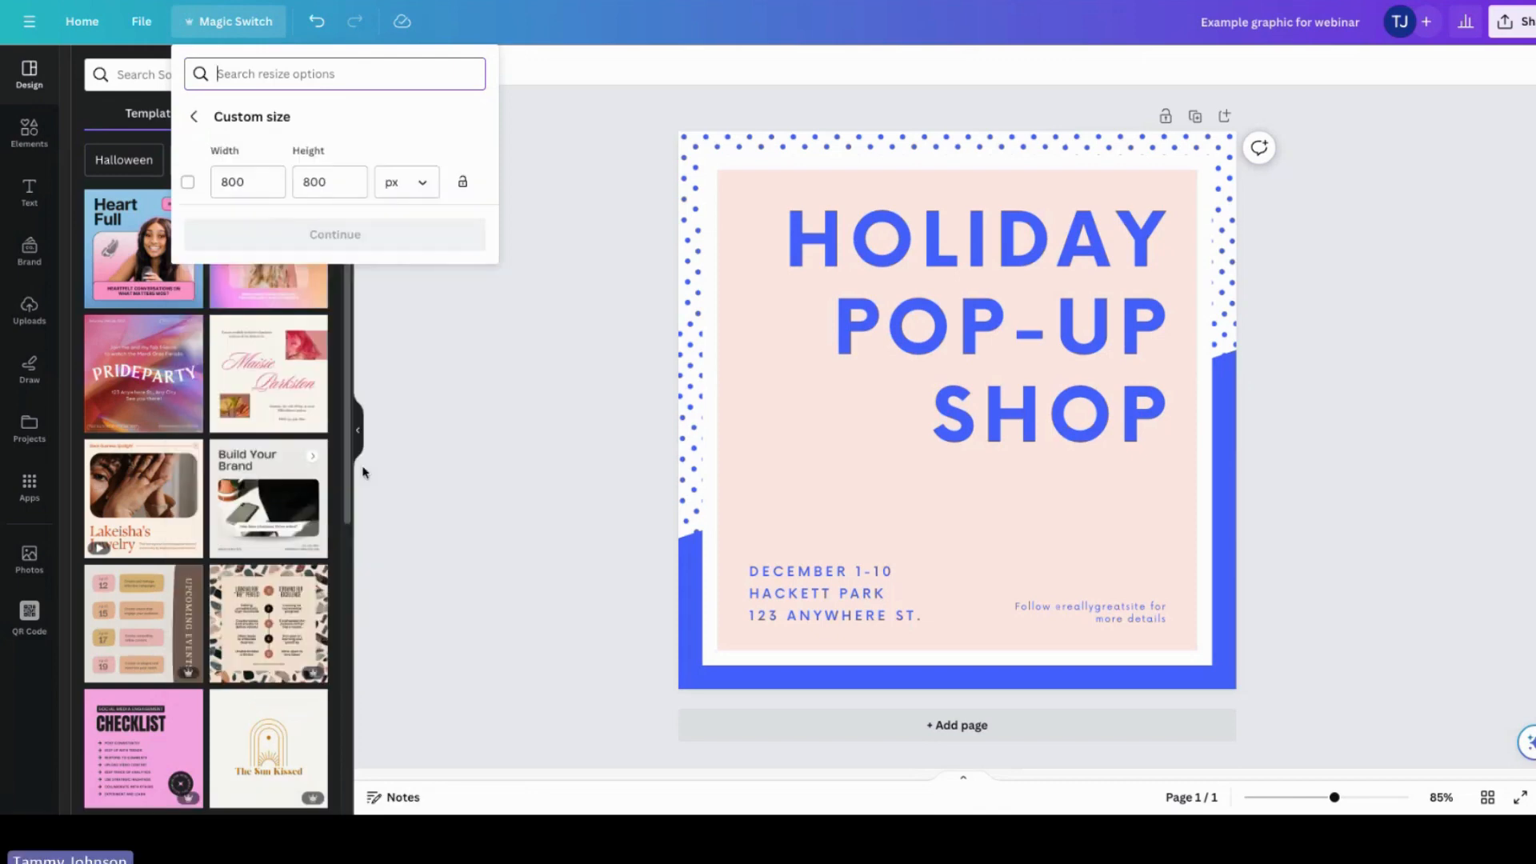
{"action": "double_click", "coordinate": [254, 181]}
{"action": "type", "text": "10"}
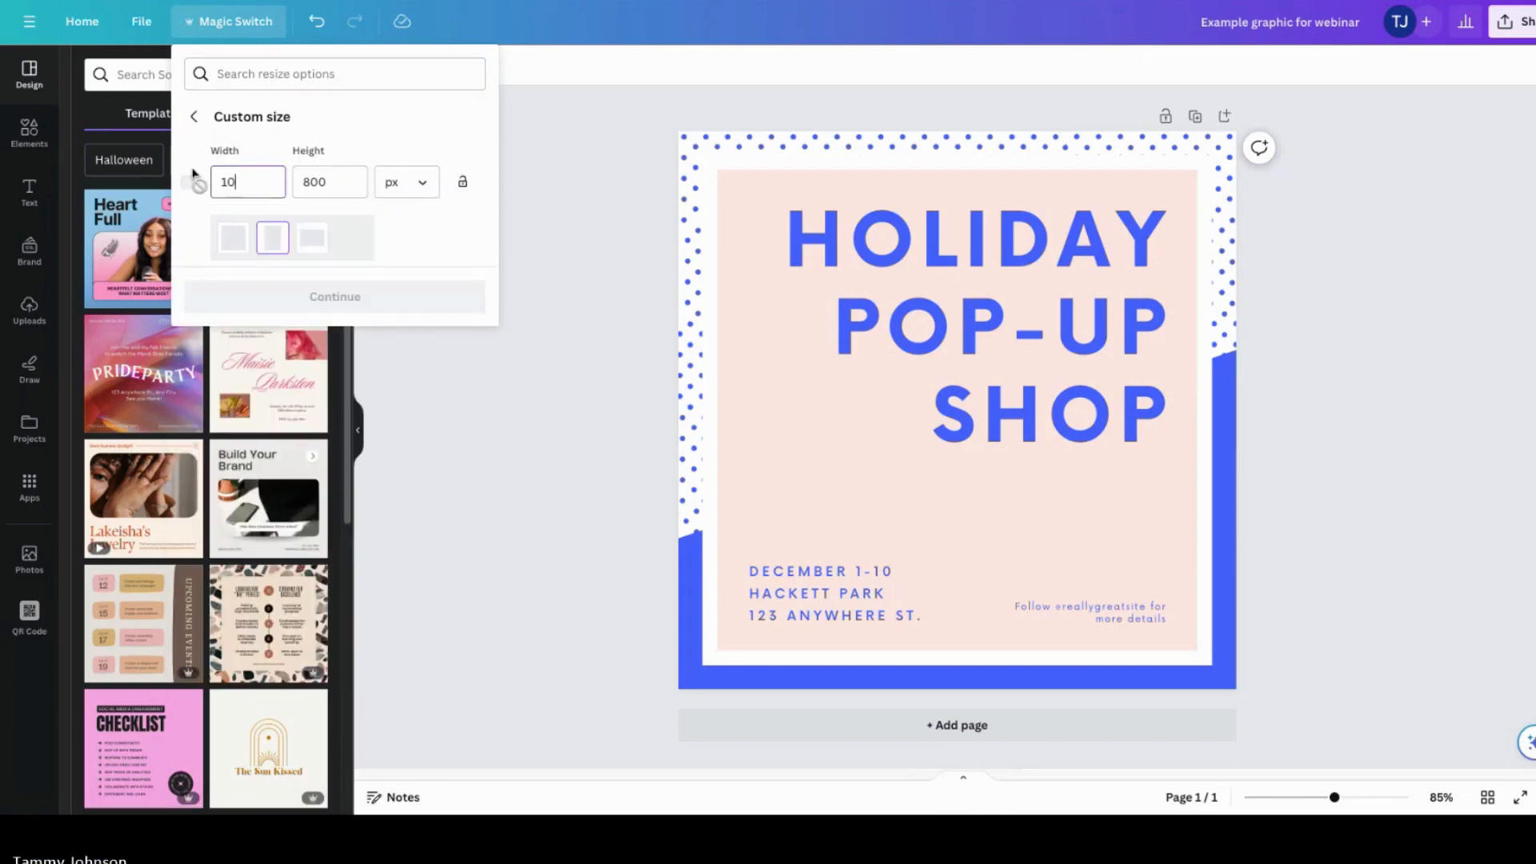
{"action": "type", "text": "80"}
{"action": "left_click_drag", "start_coordinate": [338, 180], "coordinate": [293, 182]}
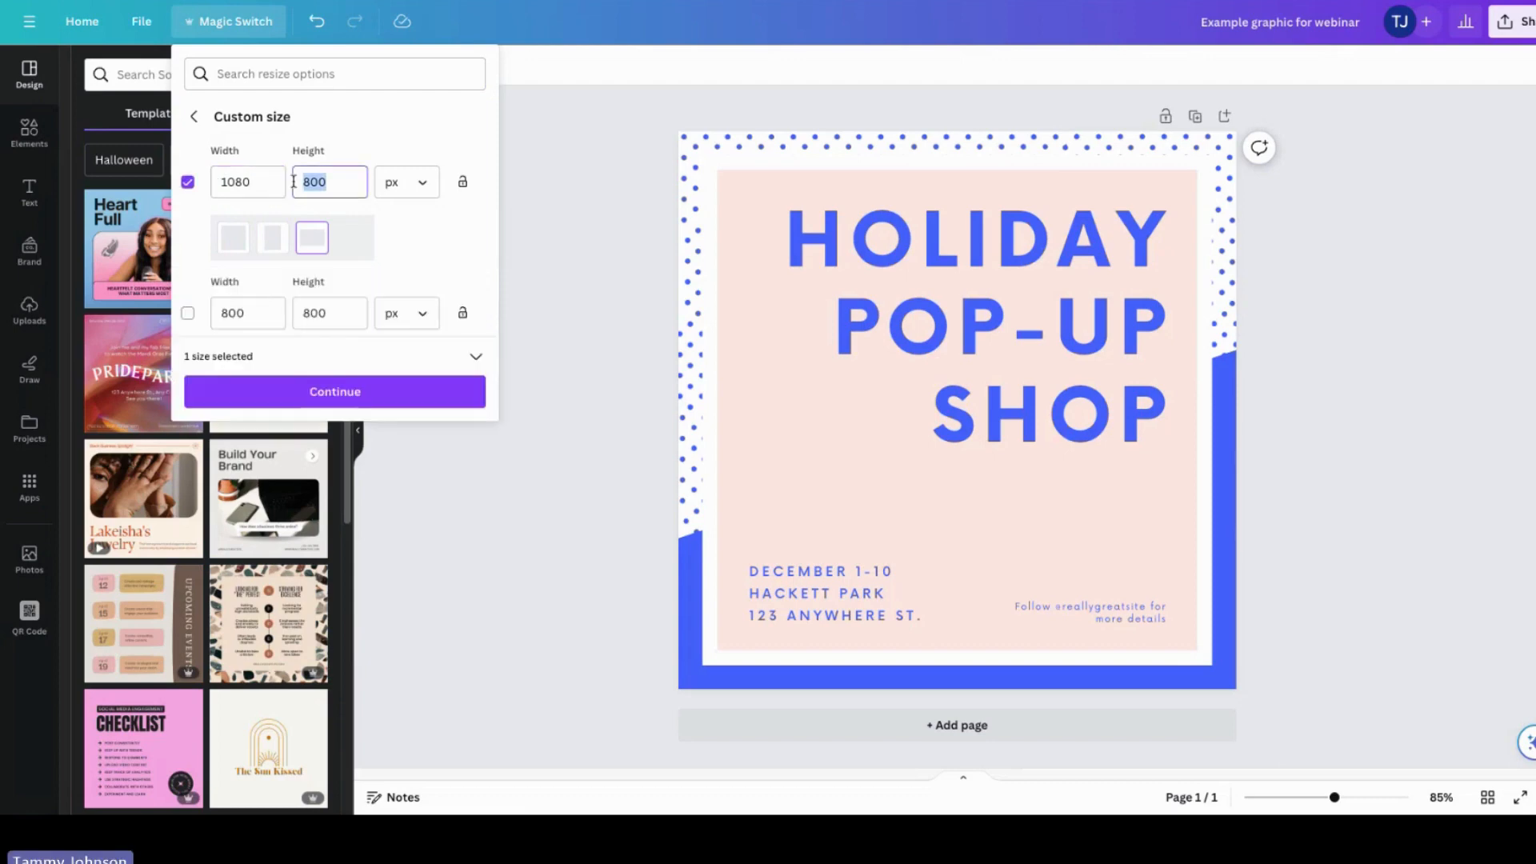
{"action": "type", "text": "1350"}
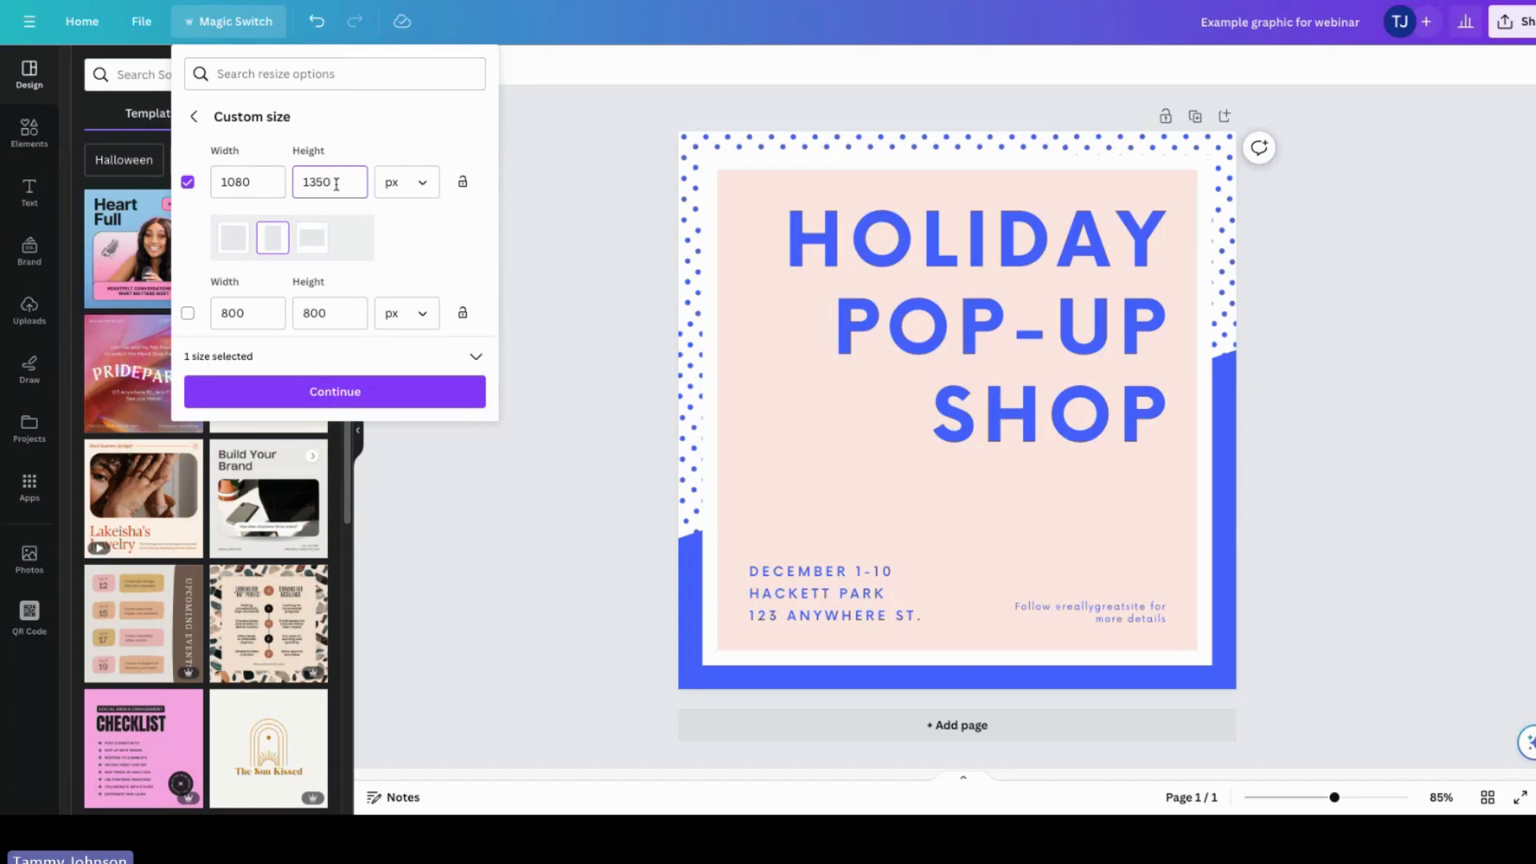
{"action": "left_click", "coordinate": [333, 394]}
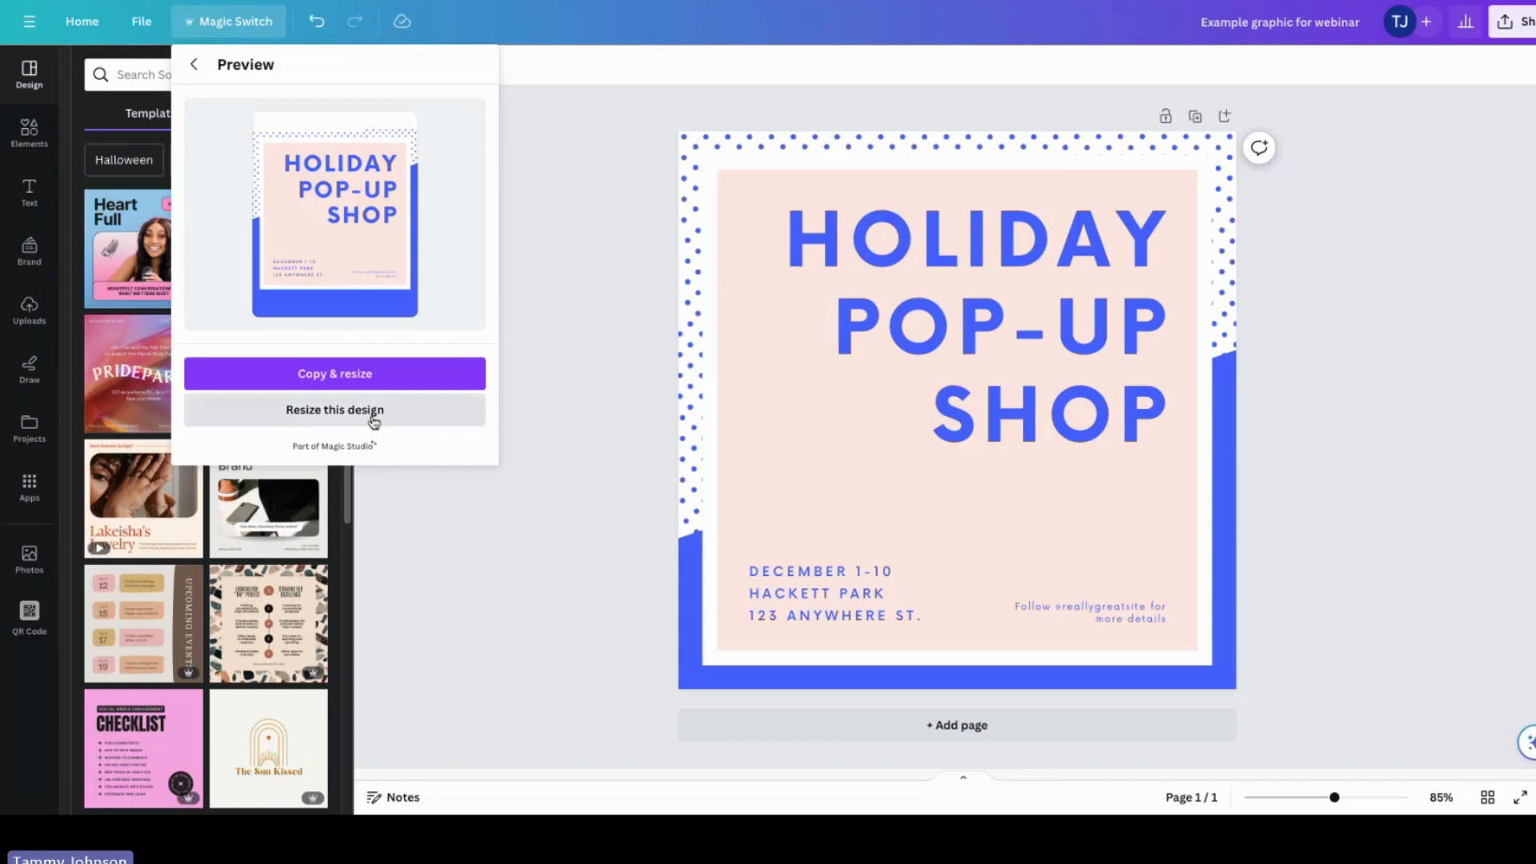
{"action": "left_click", "coordinate": [288, 413]}
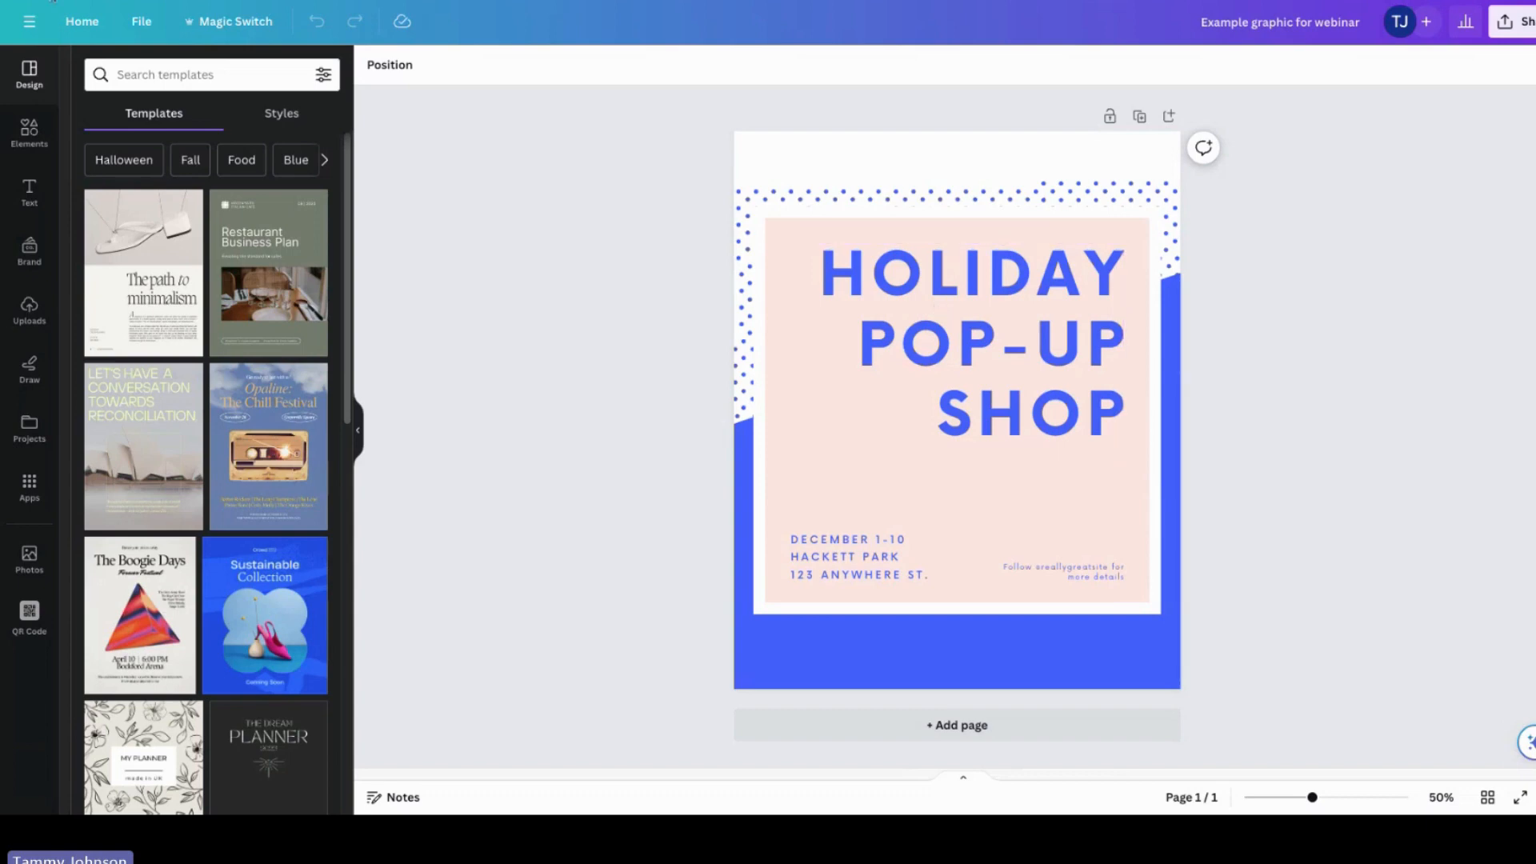
{"action": "left_click", "coordinate": [140, 24]}
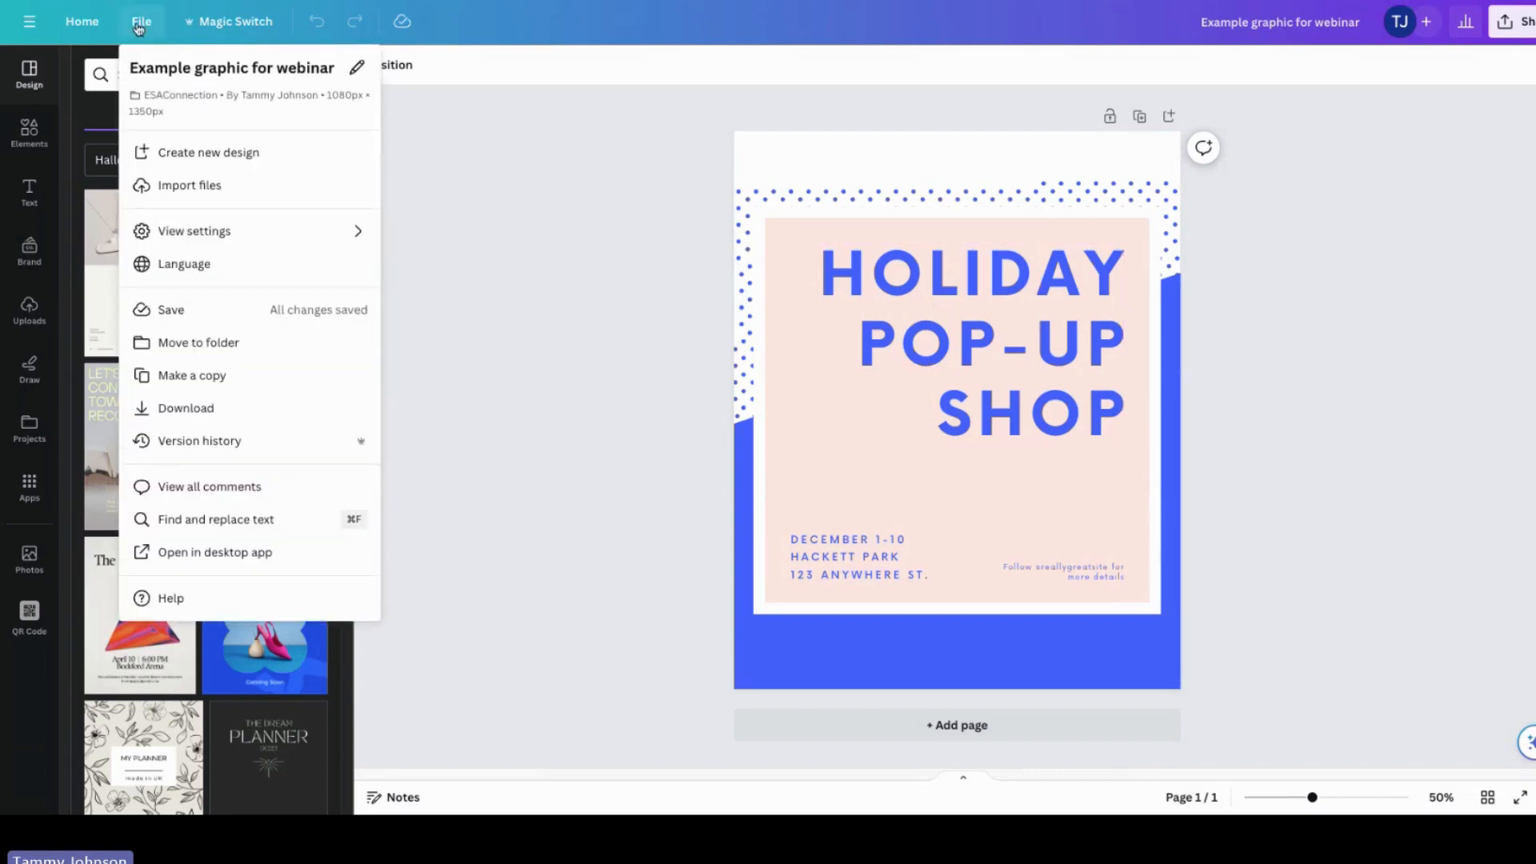
{"action": "left_click", "coordinate": [1256, 29]}
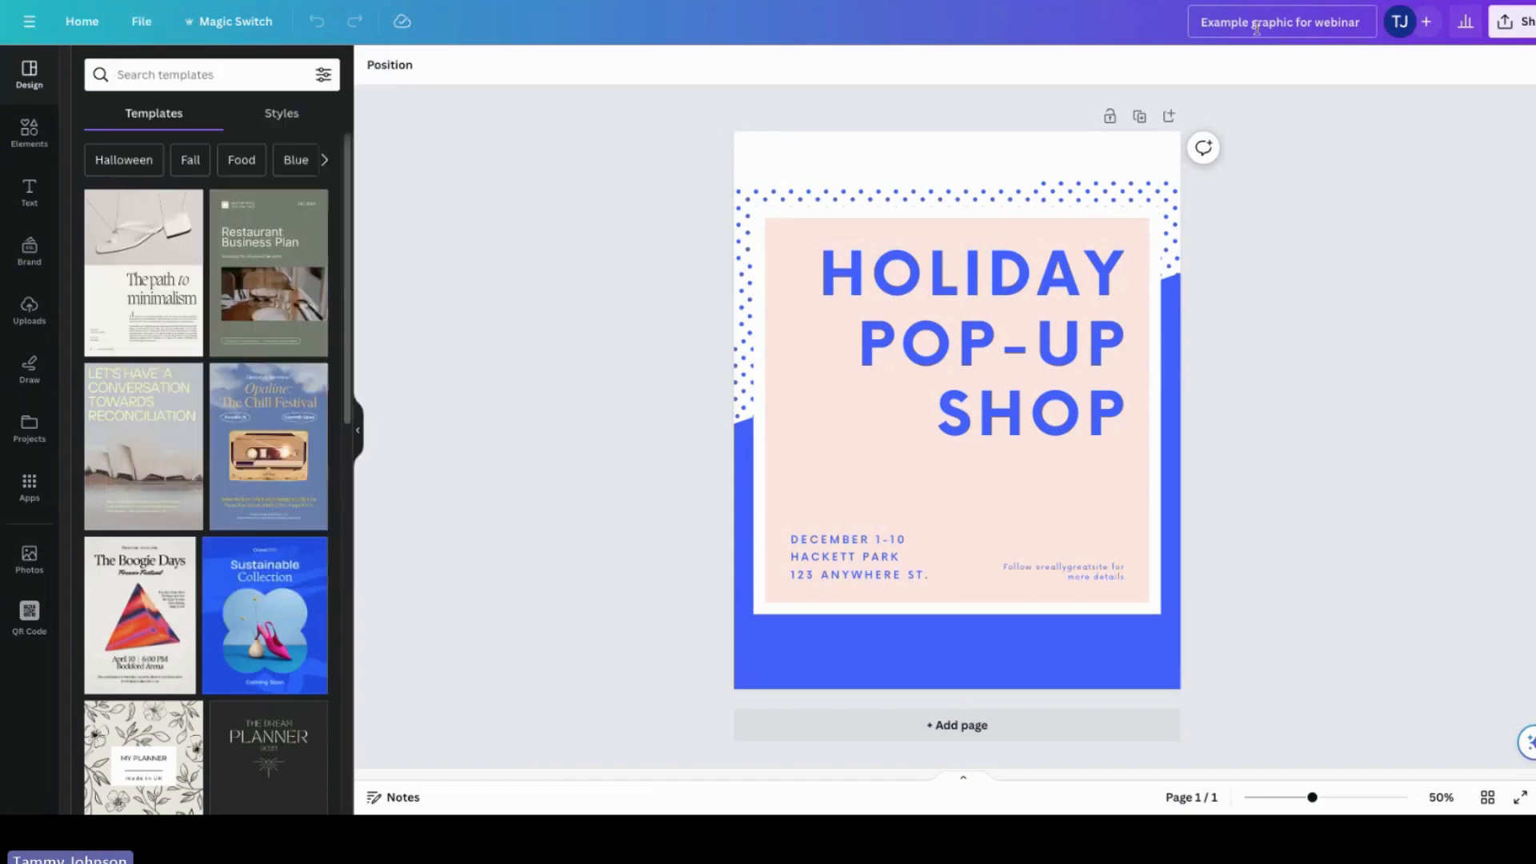
{"action": "left_click", "coordinate": [218, 19]}
{"action": "left_click", "coordinate": [649, 163]}
{"action": "left_click", "coordinate": [29, 192]}
{"action": "left_click", "coordinate": [30, 82]}
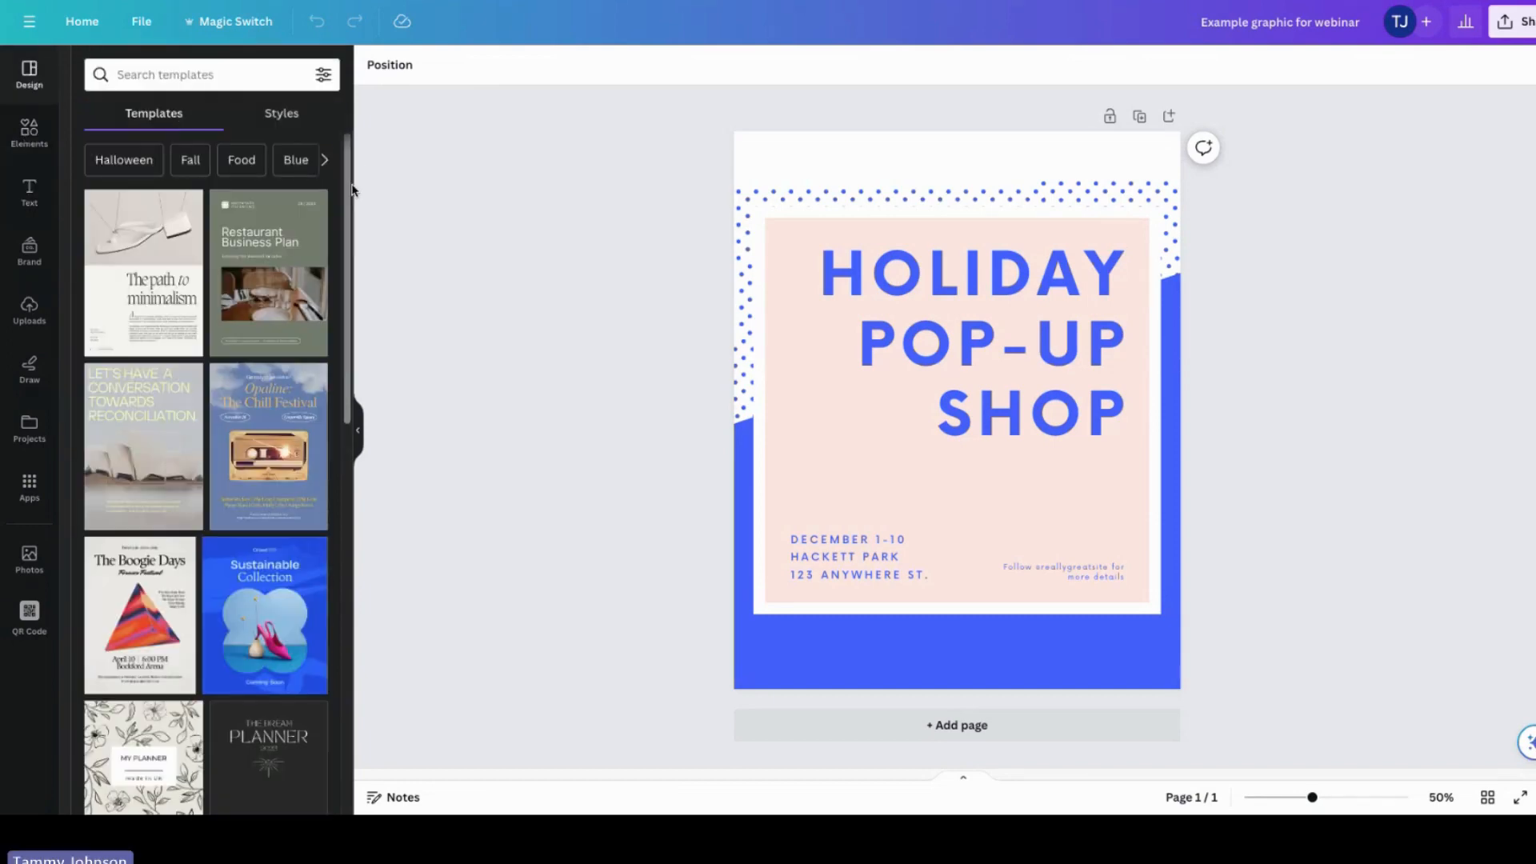
Step: Apply the Beige Texture Pattern Simple Planner Cover template to the design, then undo it
{"action": "left_click_drag", "start_coordinate": [351, 187], "coordinate": [364, 392]}
{"action": "left_click", "coordinate": [270, 473]}
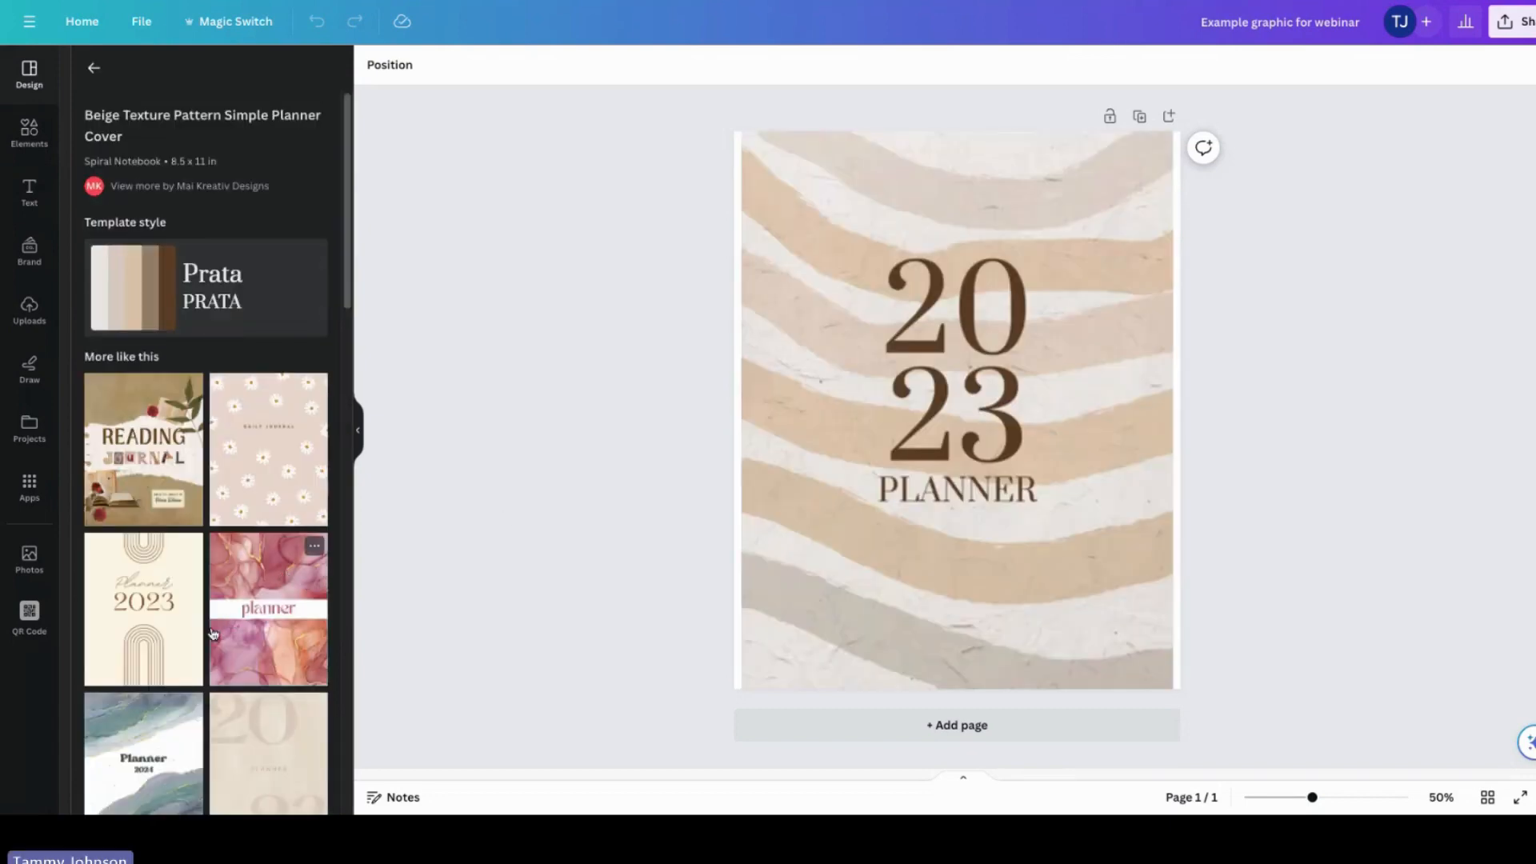
{"action": "left_click", "coordinate": [92, 70]}
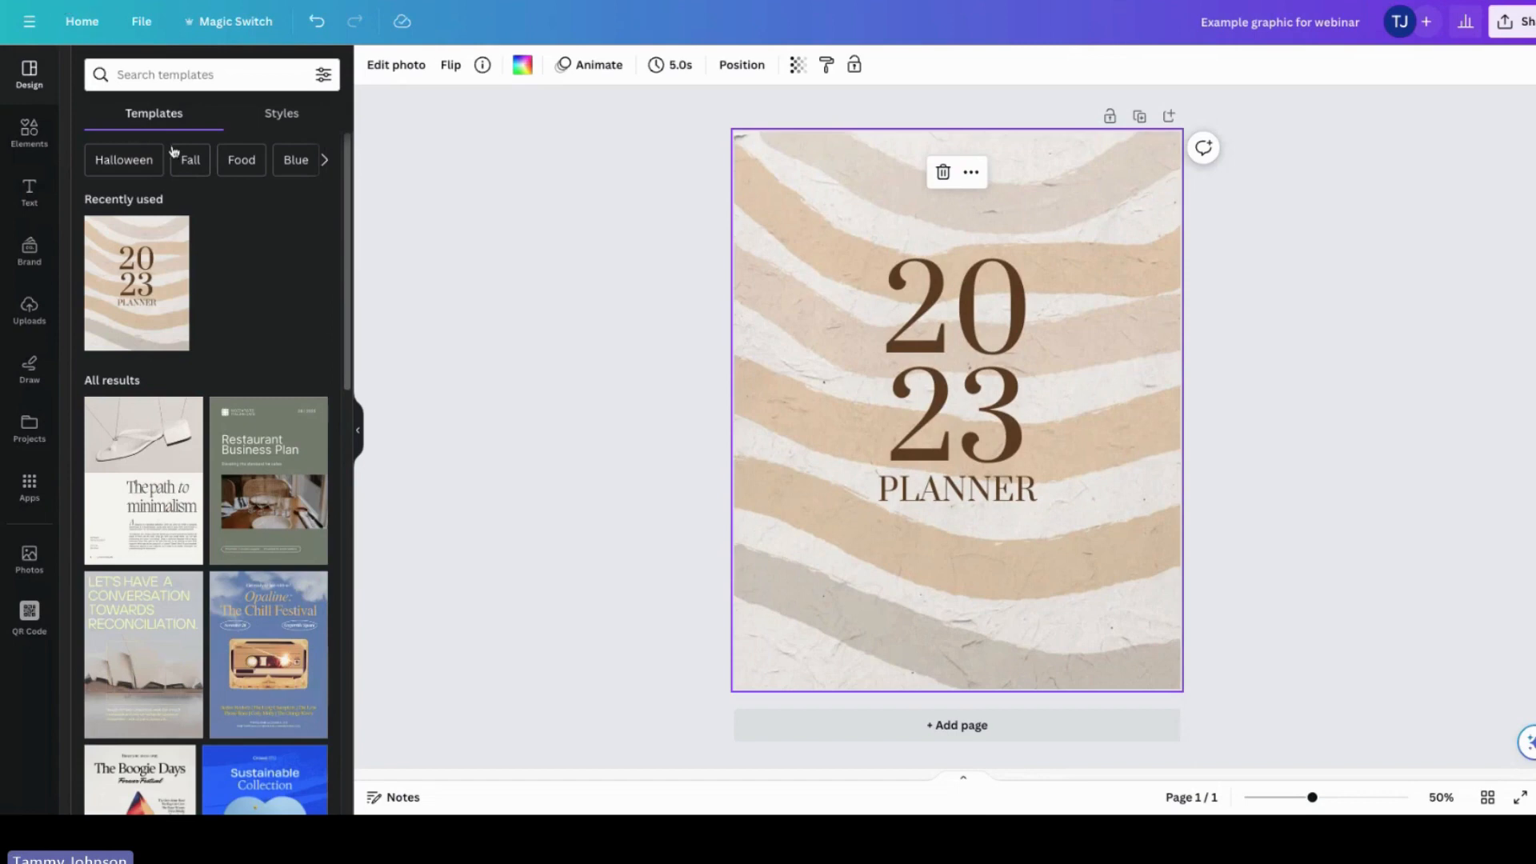
{"action": "left_click", "coordinate": [317, 24]}
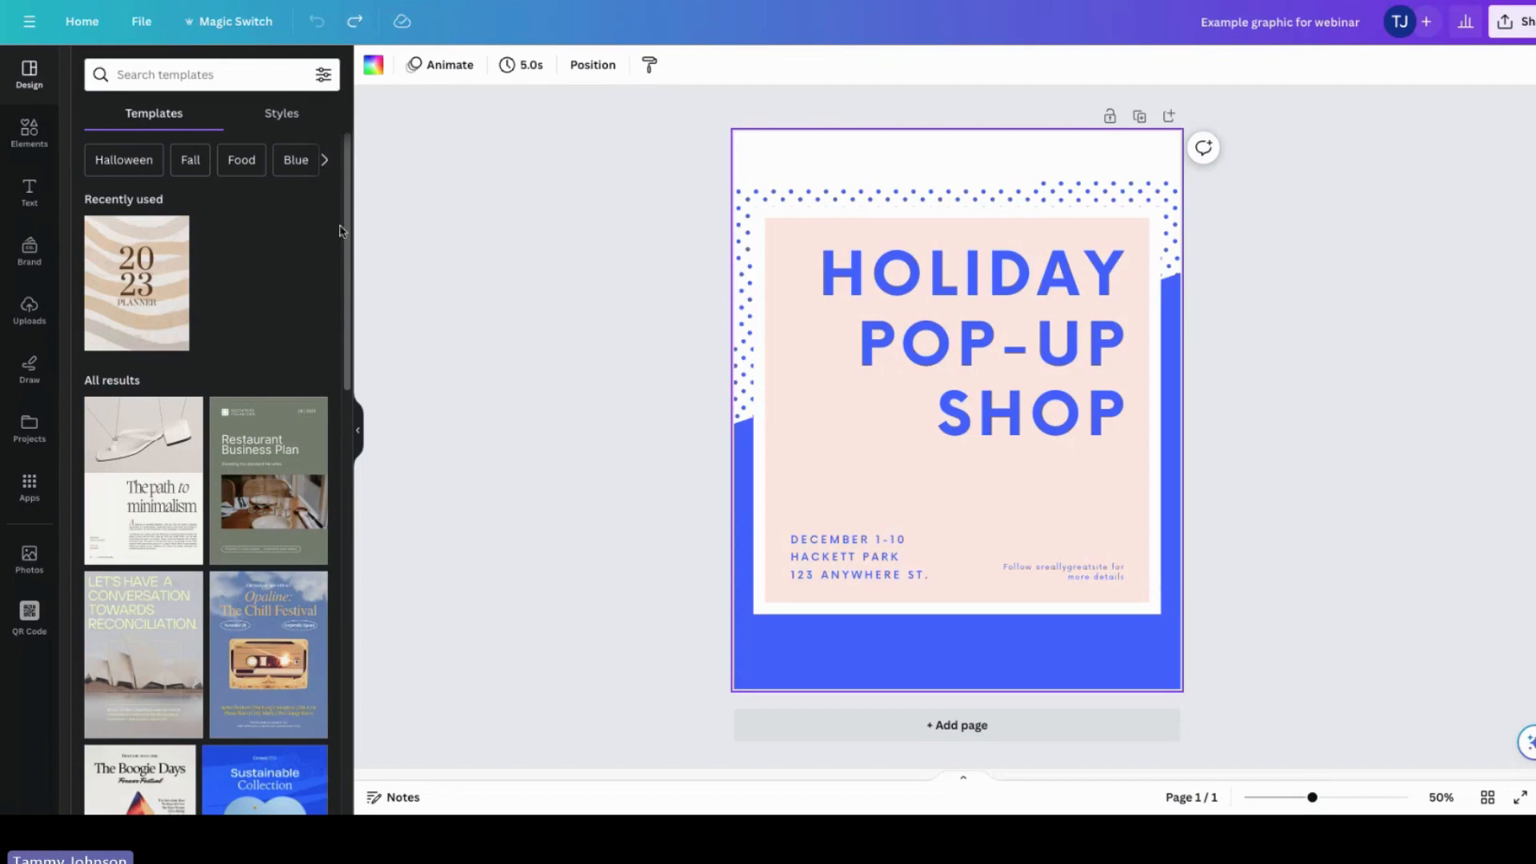
Step: Browse the template styles and reapply the recently used 2023 planner template, then undo it
{"action": "scroll", "coordinate": [349, 272], "scroll_direction": "down", "scroll_amount": 1}
{"action": "left_click_drag", "start_coordinate": [354, 298], "coordinate": [376, 552]}
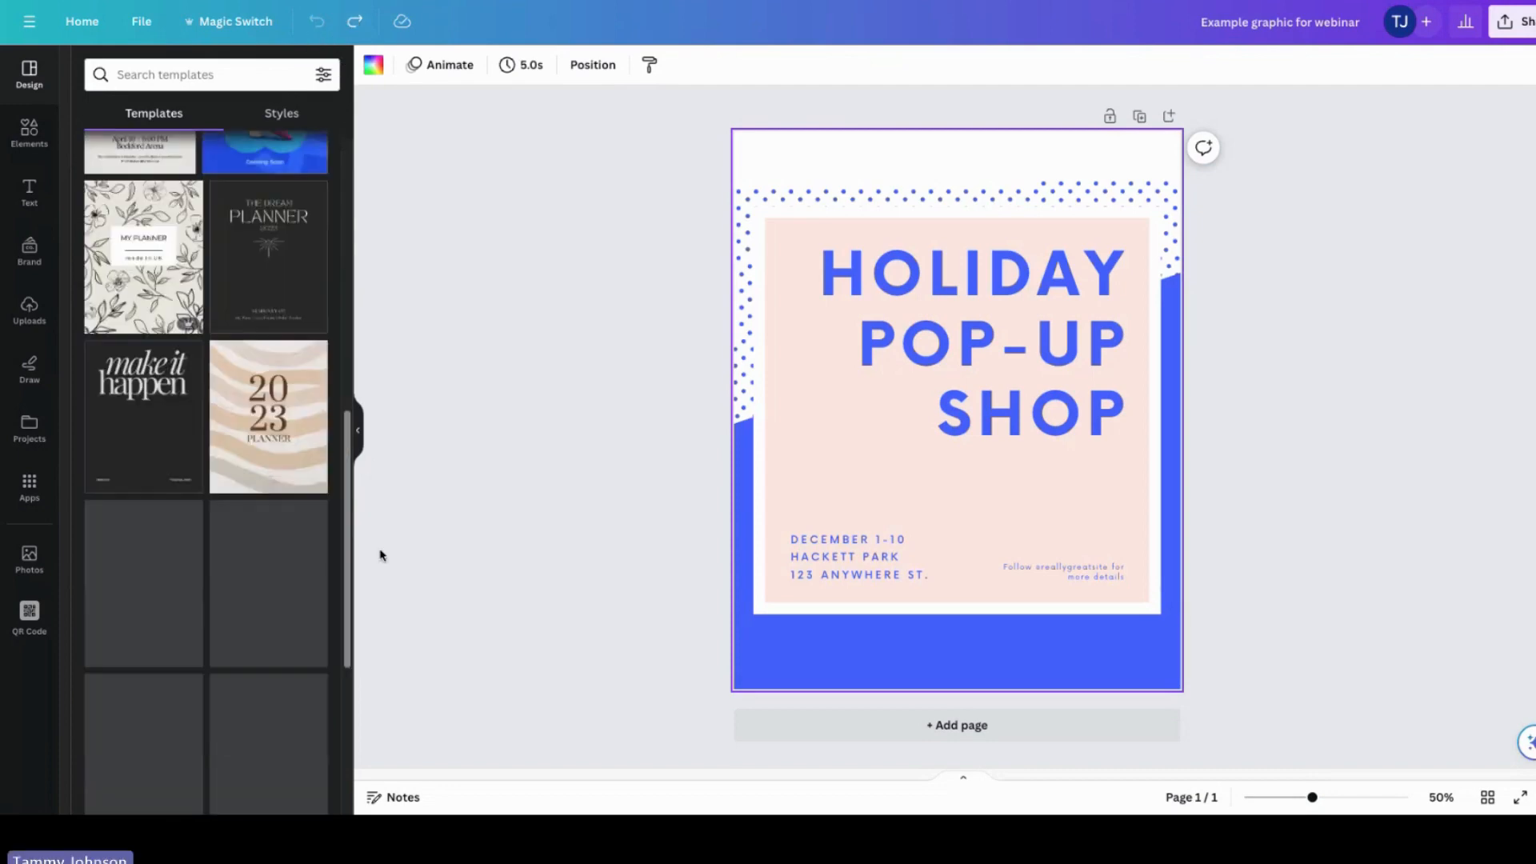
{"action": "left_click", "coordinate": [286, 117]}
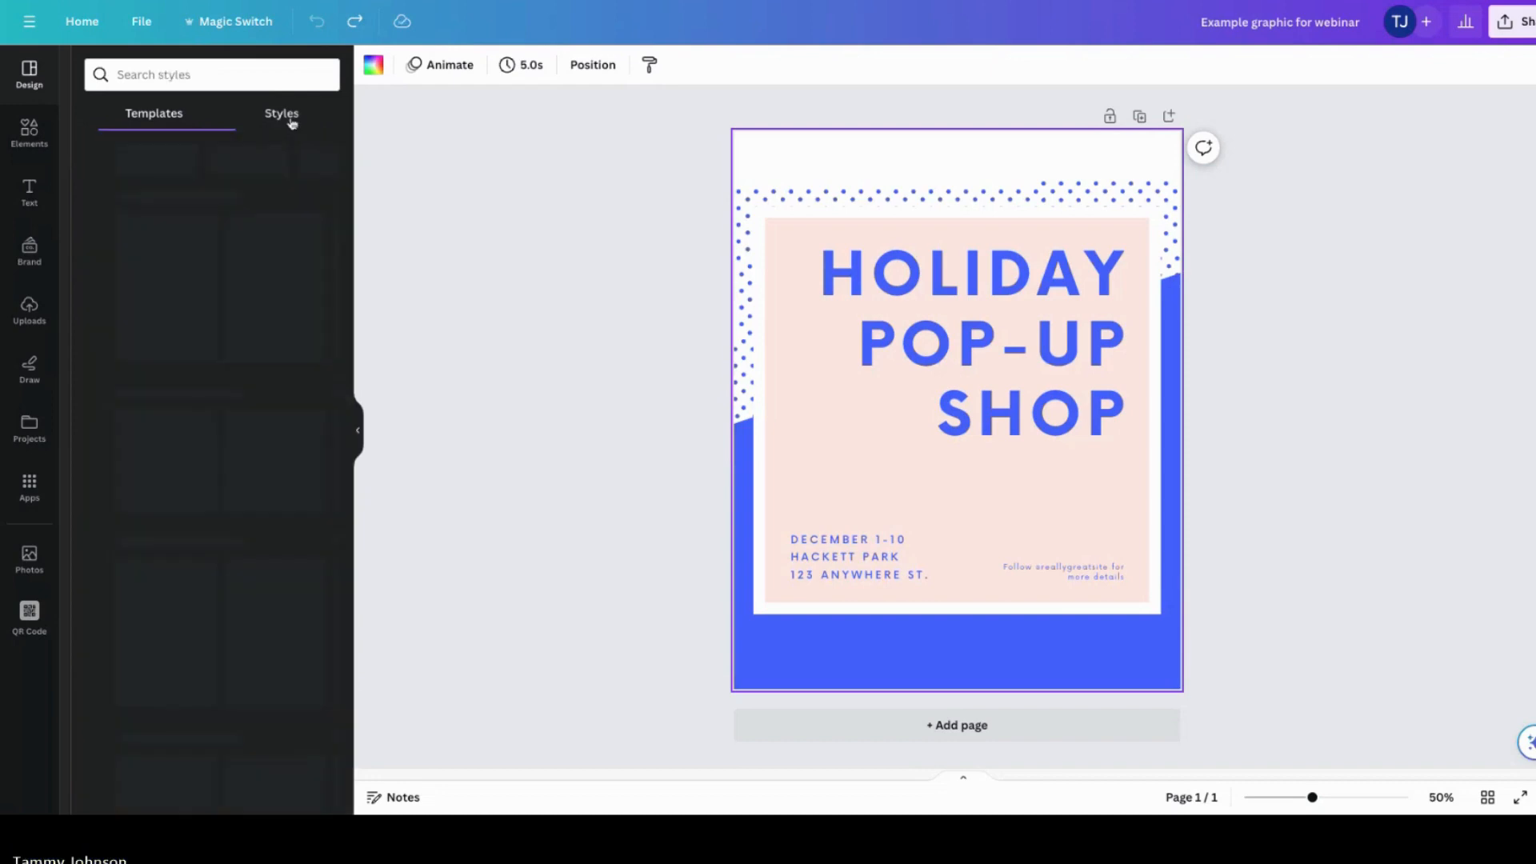
{"action": "left_click", "coordinate": [150, 114]}
{"action": "left_click_drag", "start_coordinate": [354, 438], "coordinate": [365, 632]}
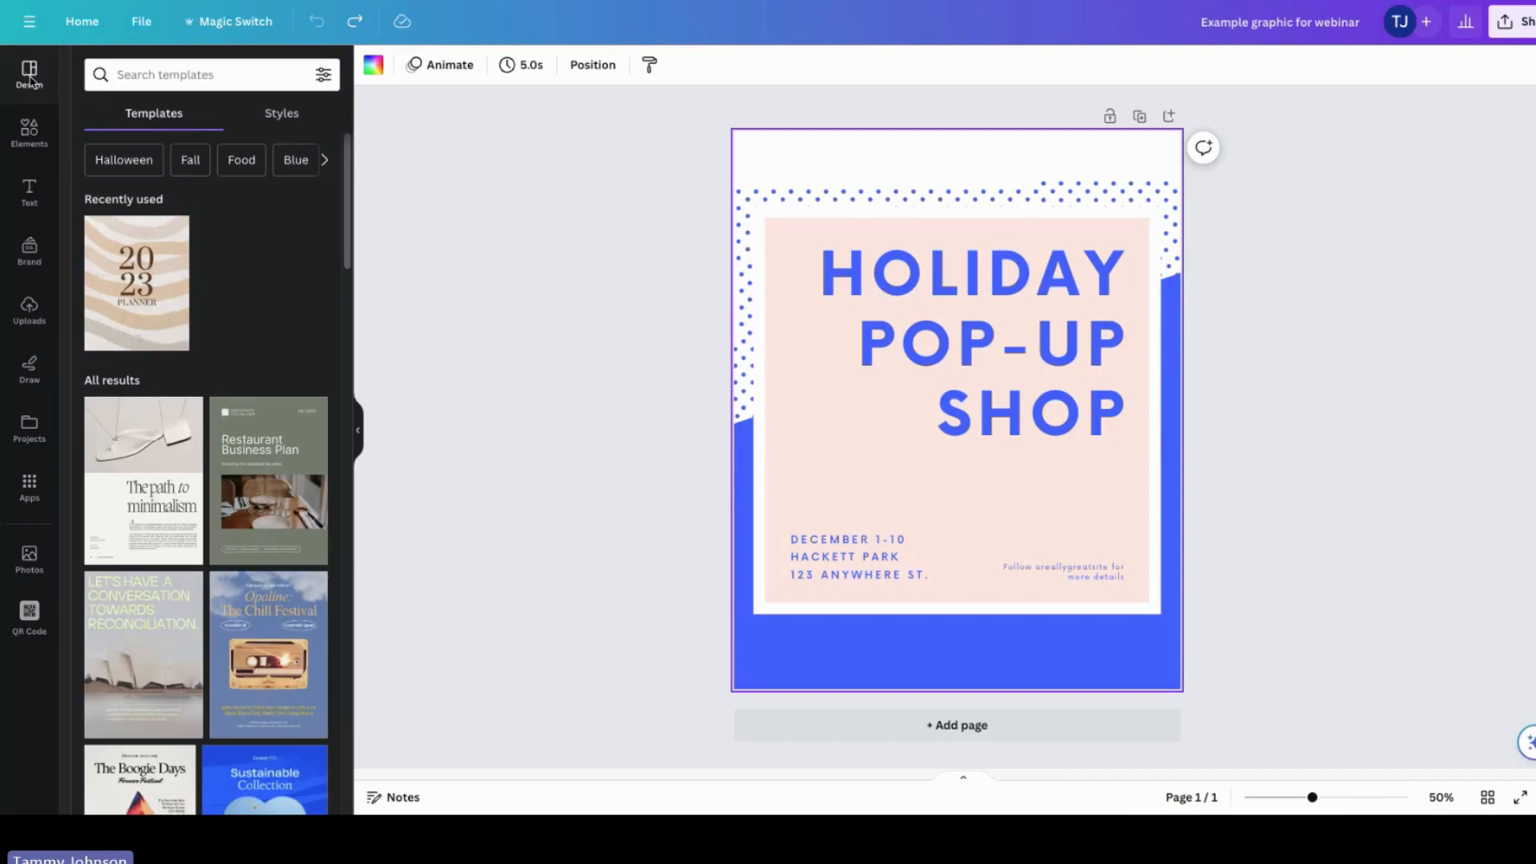
{"action": "left_click", "coordinate": [156, 280]}
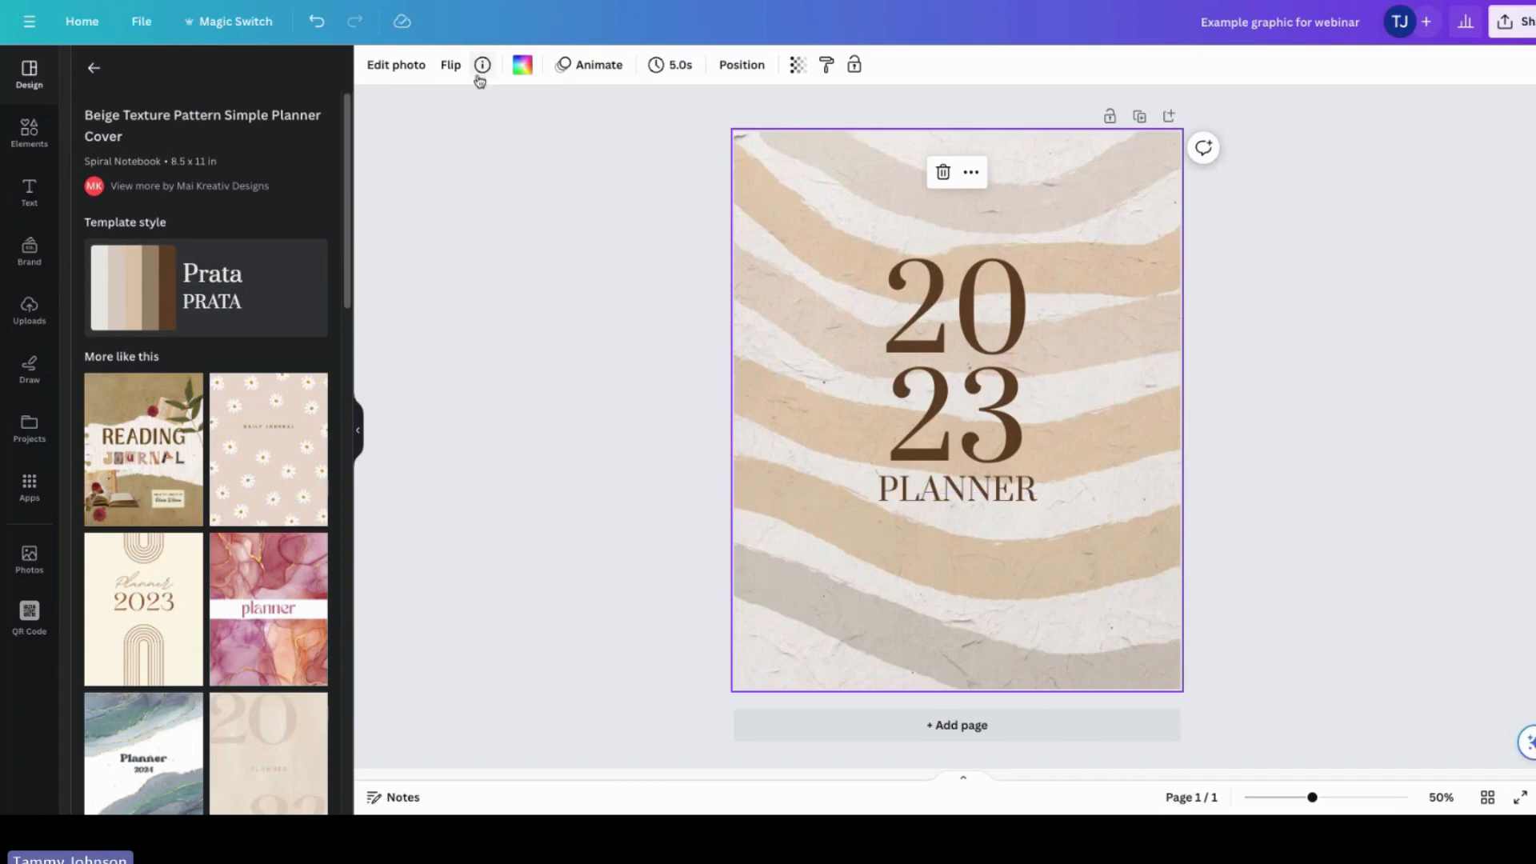
{"action": "left_click", "coordinate": [317, 22]}
Step: Add a circle frame from the elements and place it over the event details in the lower part of the pink panel
{"action": "left_click", "coordinate": [802, 264]}
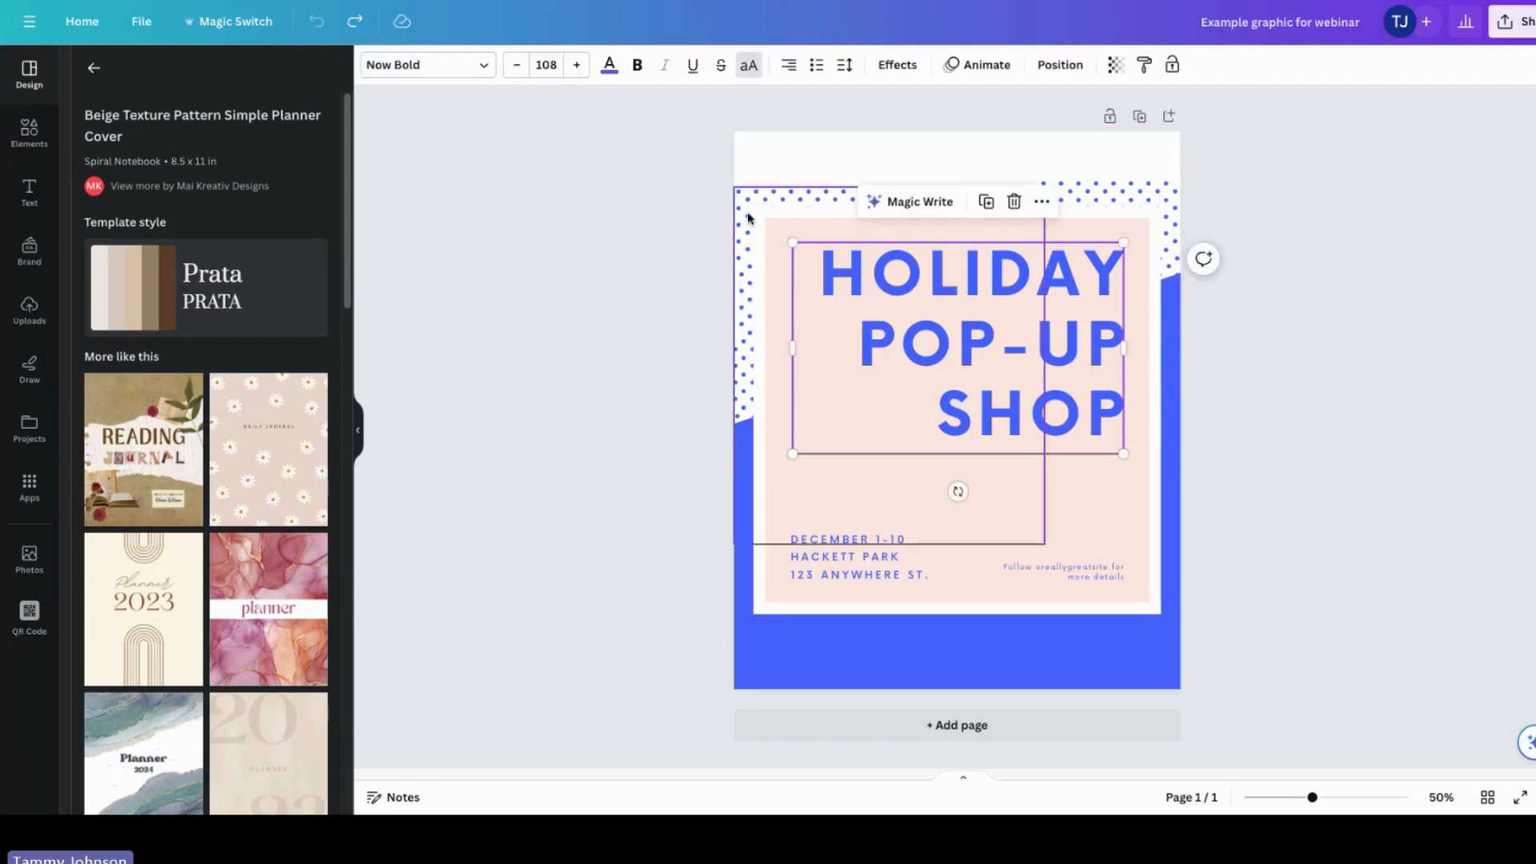
{"action": "left_click", "coordinate": [33, 139]}
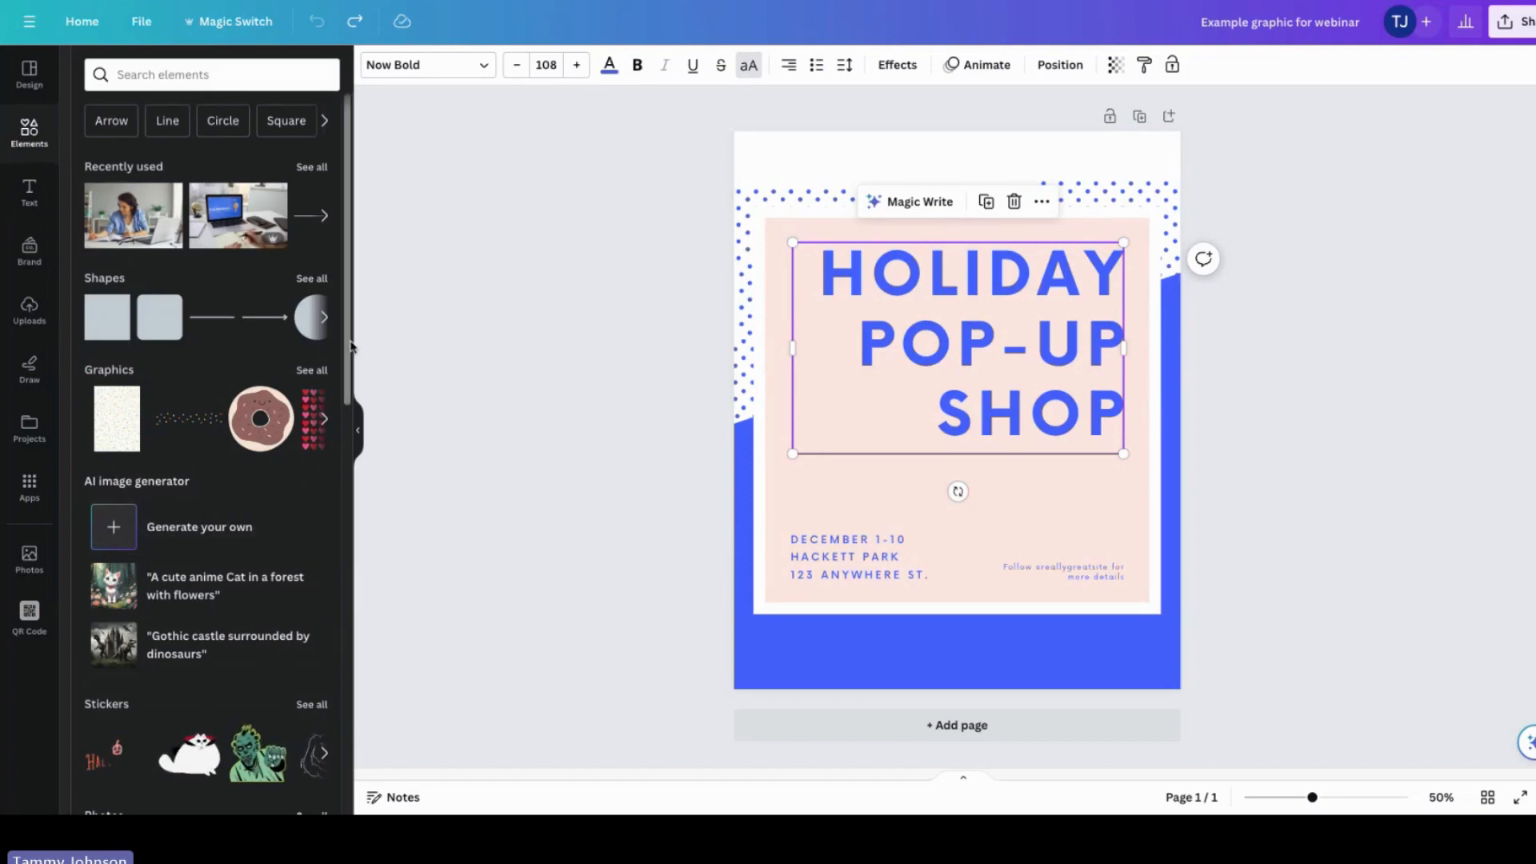
{"action": "scroll", "coordinate": [361, 408], "scroll_direction": "down", "scroll_amount": 2}
{"action": "left_click_drag", "start_coordinate": [362, 408], "coordinate": [347, 701]}
{"action": "scroll", "coordinate": [347, 700], "scroll_direction": "down", "scroll_amount": 1}
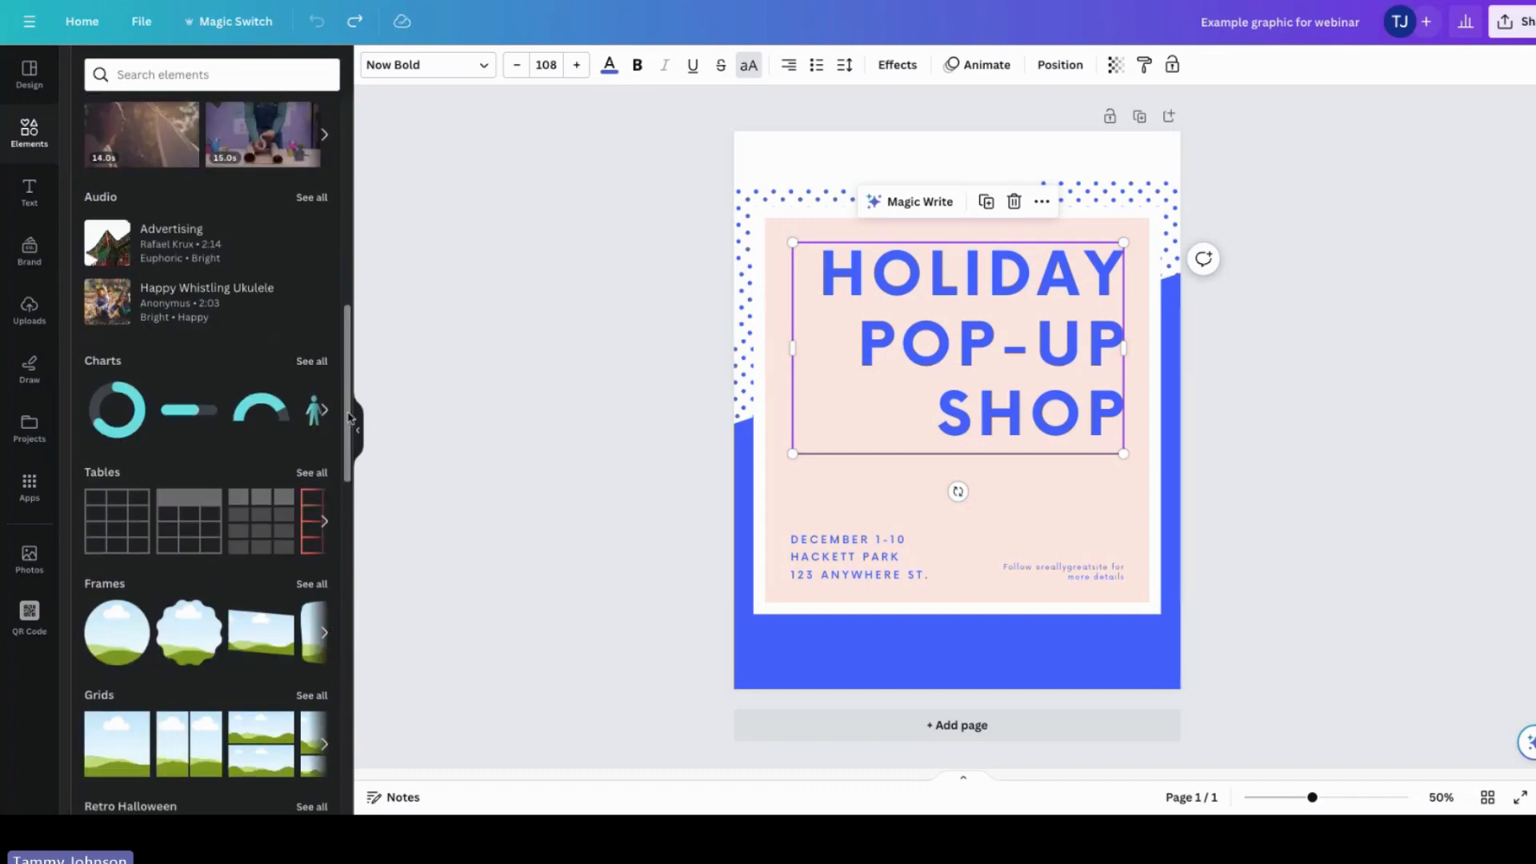
{"action": "scroll", "coordinate": [349, 417], "scroll_direction": "down", "scroll_amount": 4}
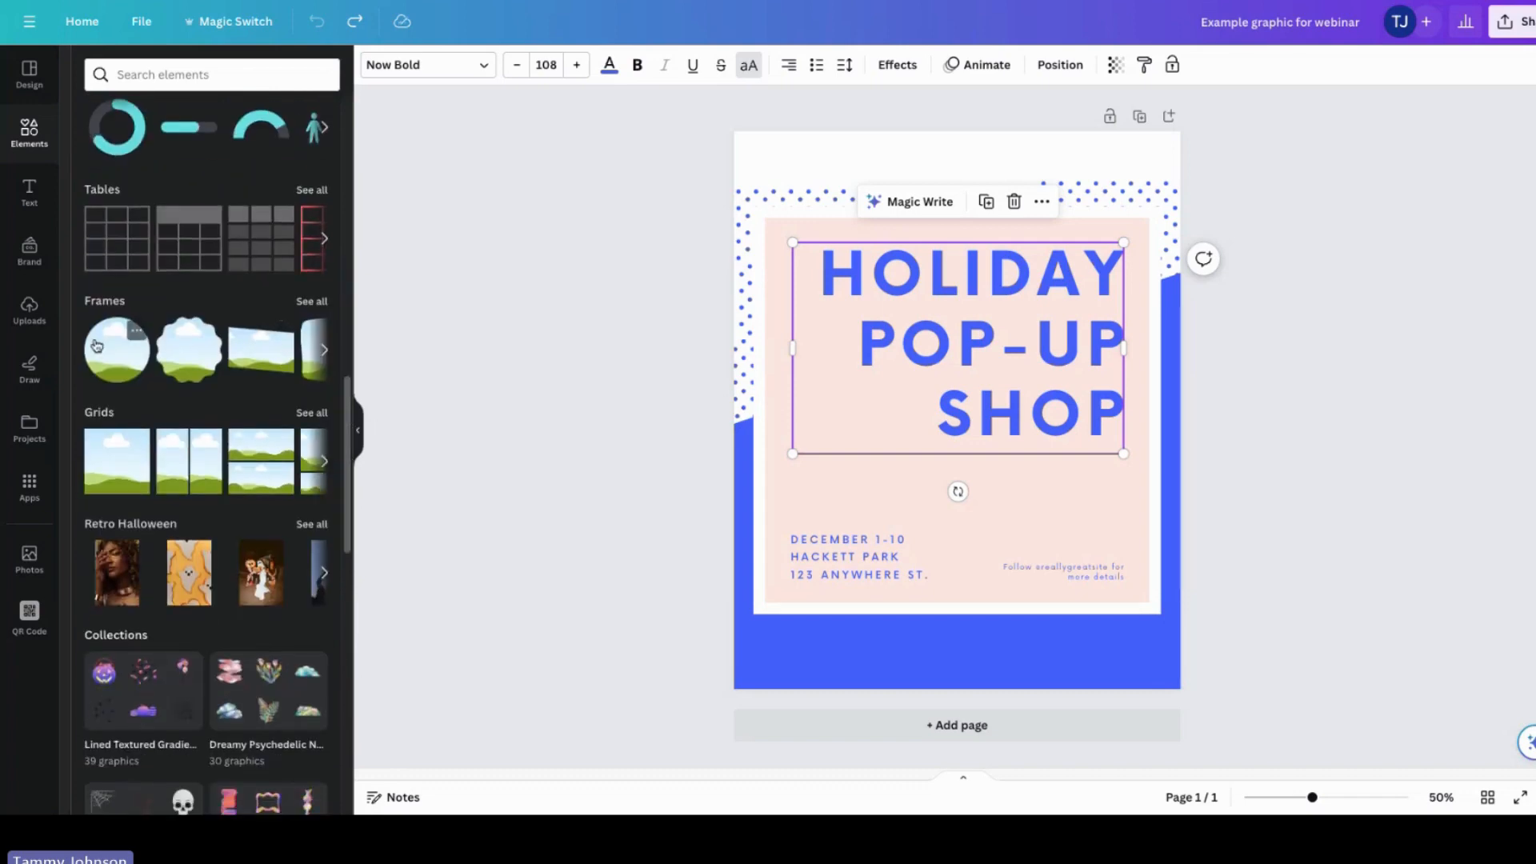
{"action": "left_click", "coordinate": [96, 345]}
{"action": "left_click_drag", "start_coordinate": [904, 512], "coordinate": [832, 558]}
{"action": "left_click_drag", "start_coordinate": [909, 440], "coordinate": [880, 432]}
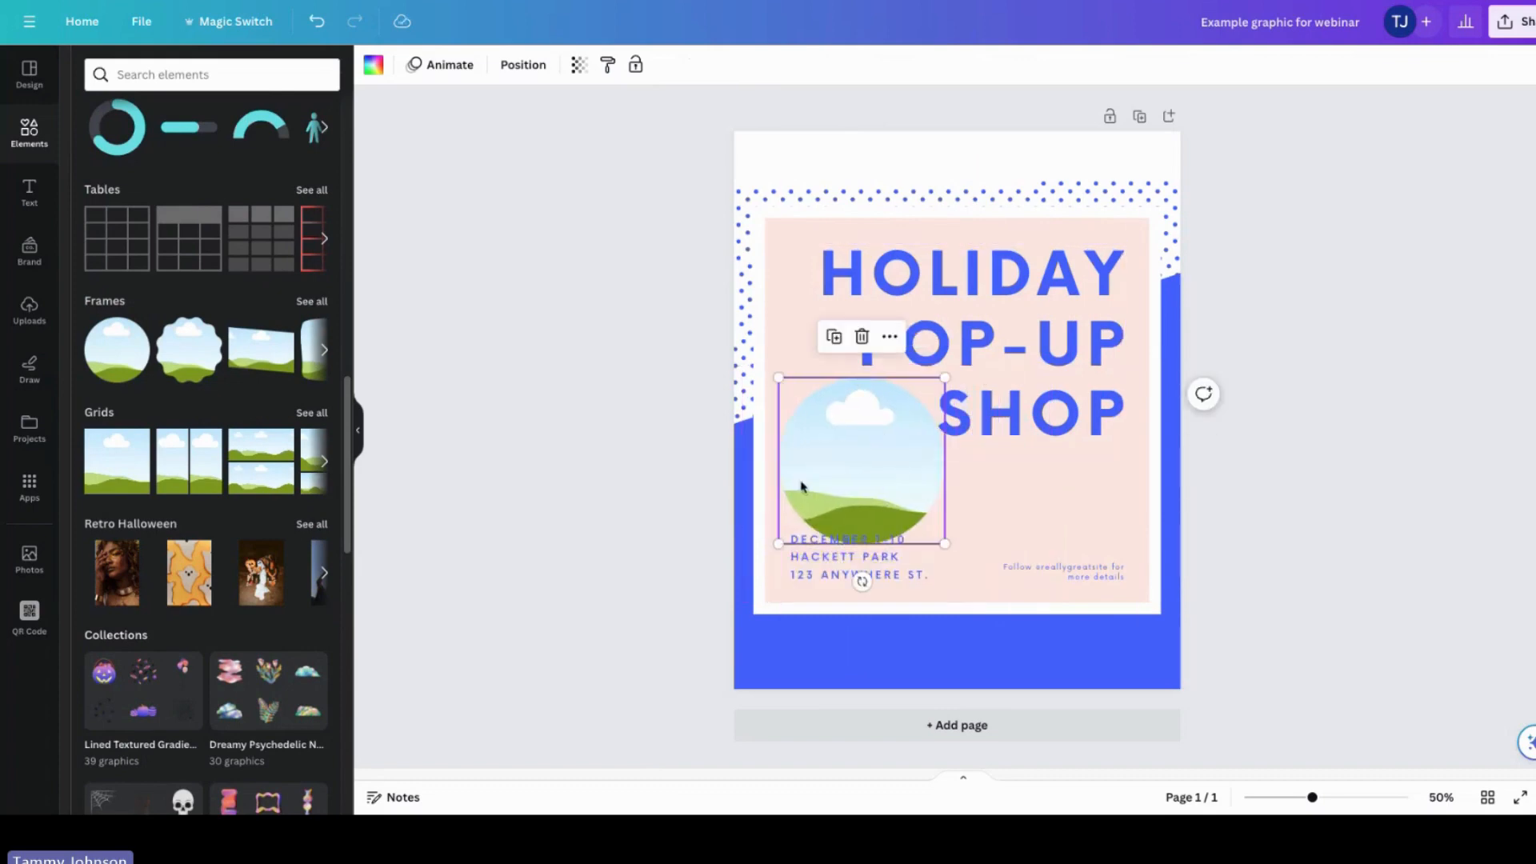
Step: Search elements for educational activity photos and drop a photo of two girls into the circle frame
{"action": "left_click", "coordinate": [311, 301]}
{"action": "scroll", "coordinate": [337, 593], "scroll_direction": "down", "scroll_amount": 5}
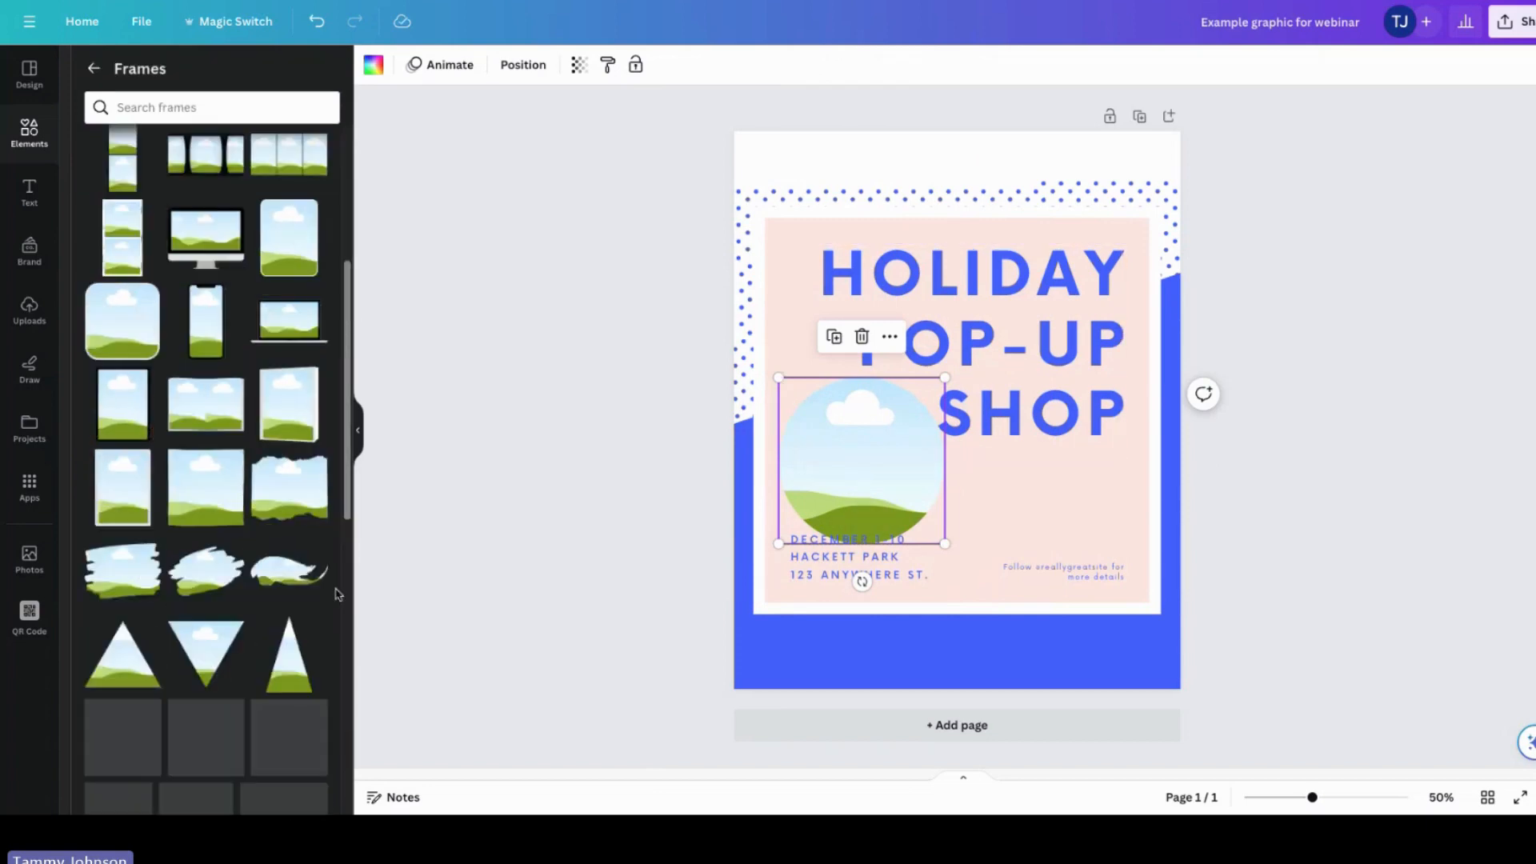
{"action": "scroll", "coordinate": [332, 616], "scroll_direction": "down", "scroll_amount": 4}
{"action": "scroll", "coordinate": [329, 628], "scroll_direction": "up", "scroll_amount": 9}
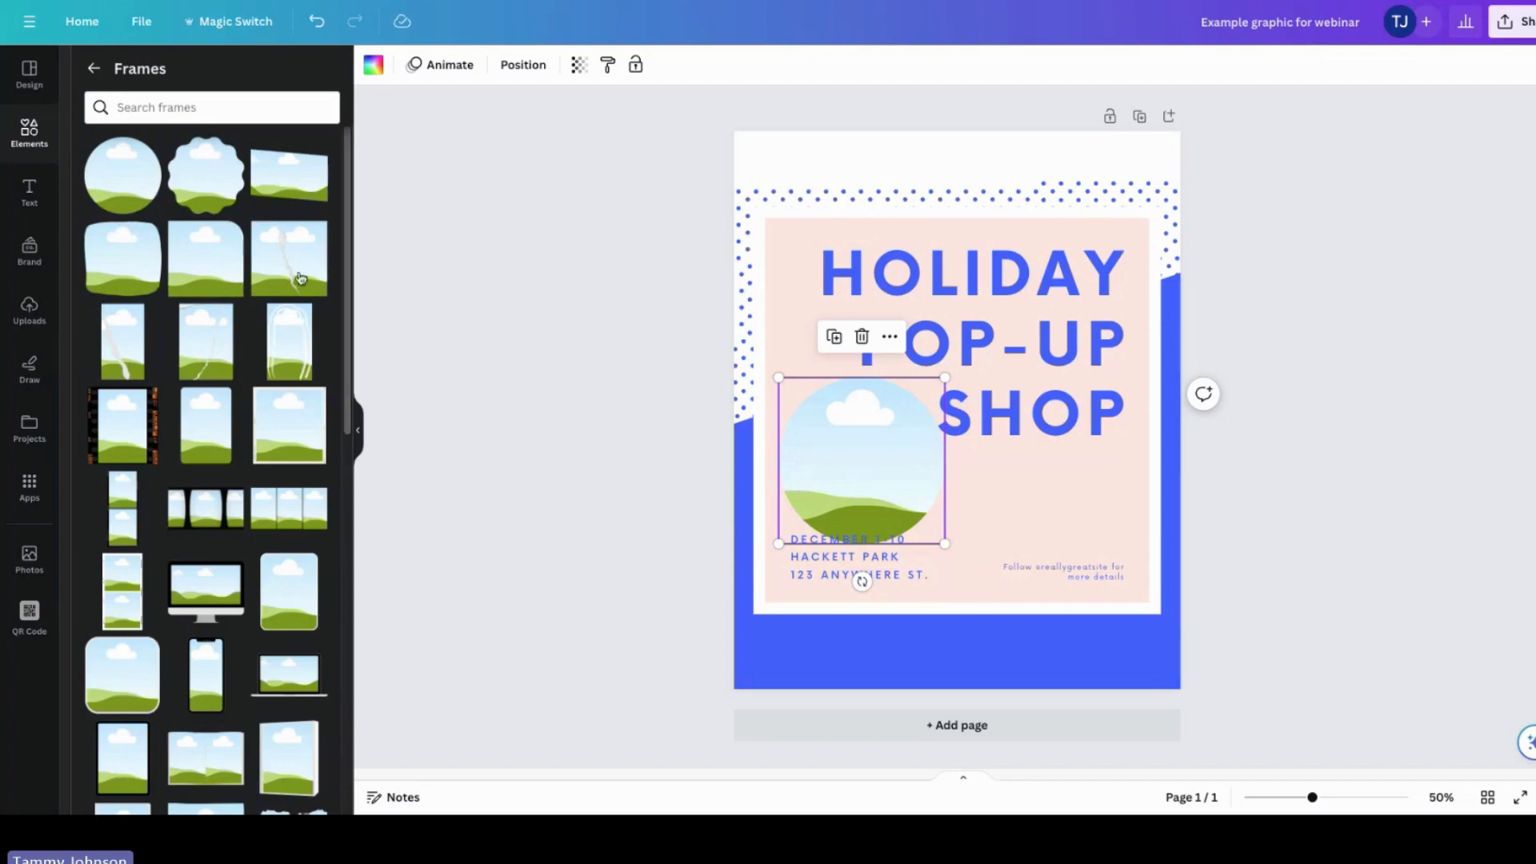
{"action": "left_click", "coordinate": [93, 68]}
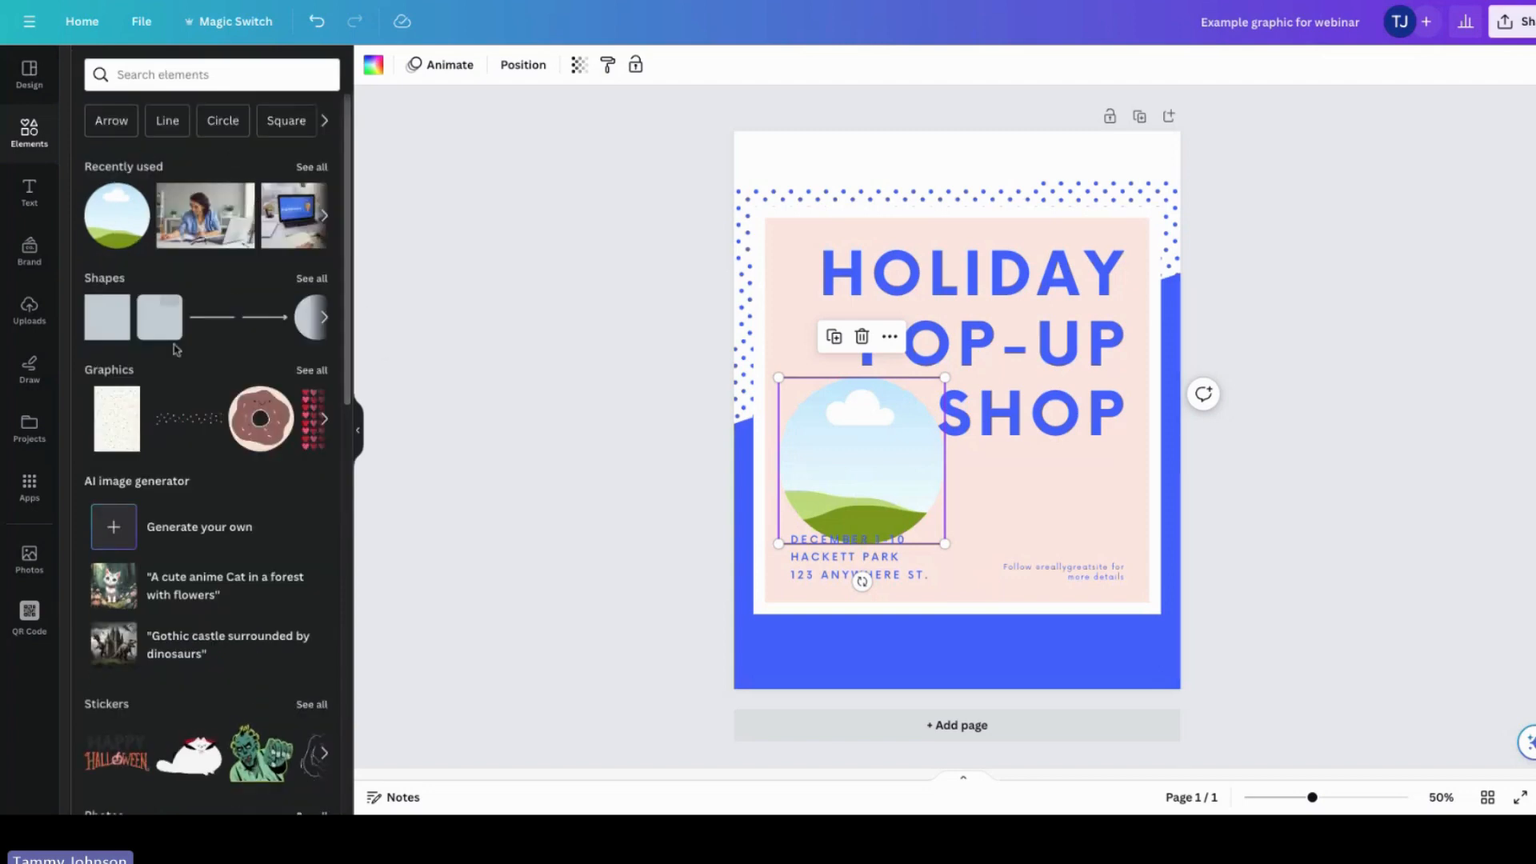
{"action": "left_click", "coordinate": [136, 76]}
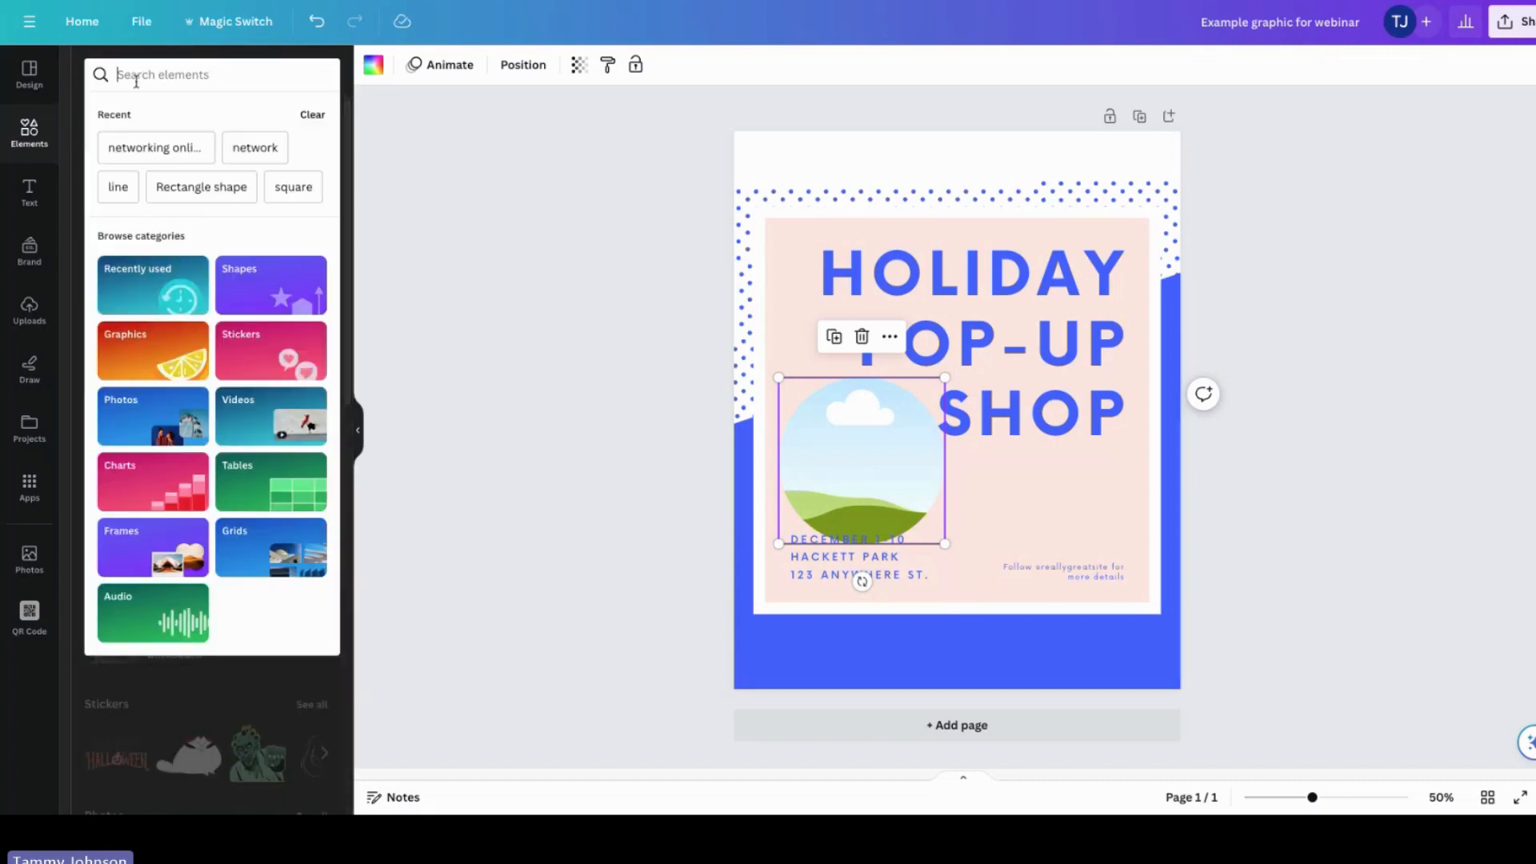
{"action": "type", "text": "educational "}
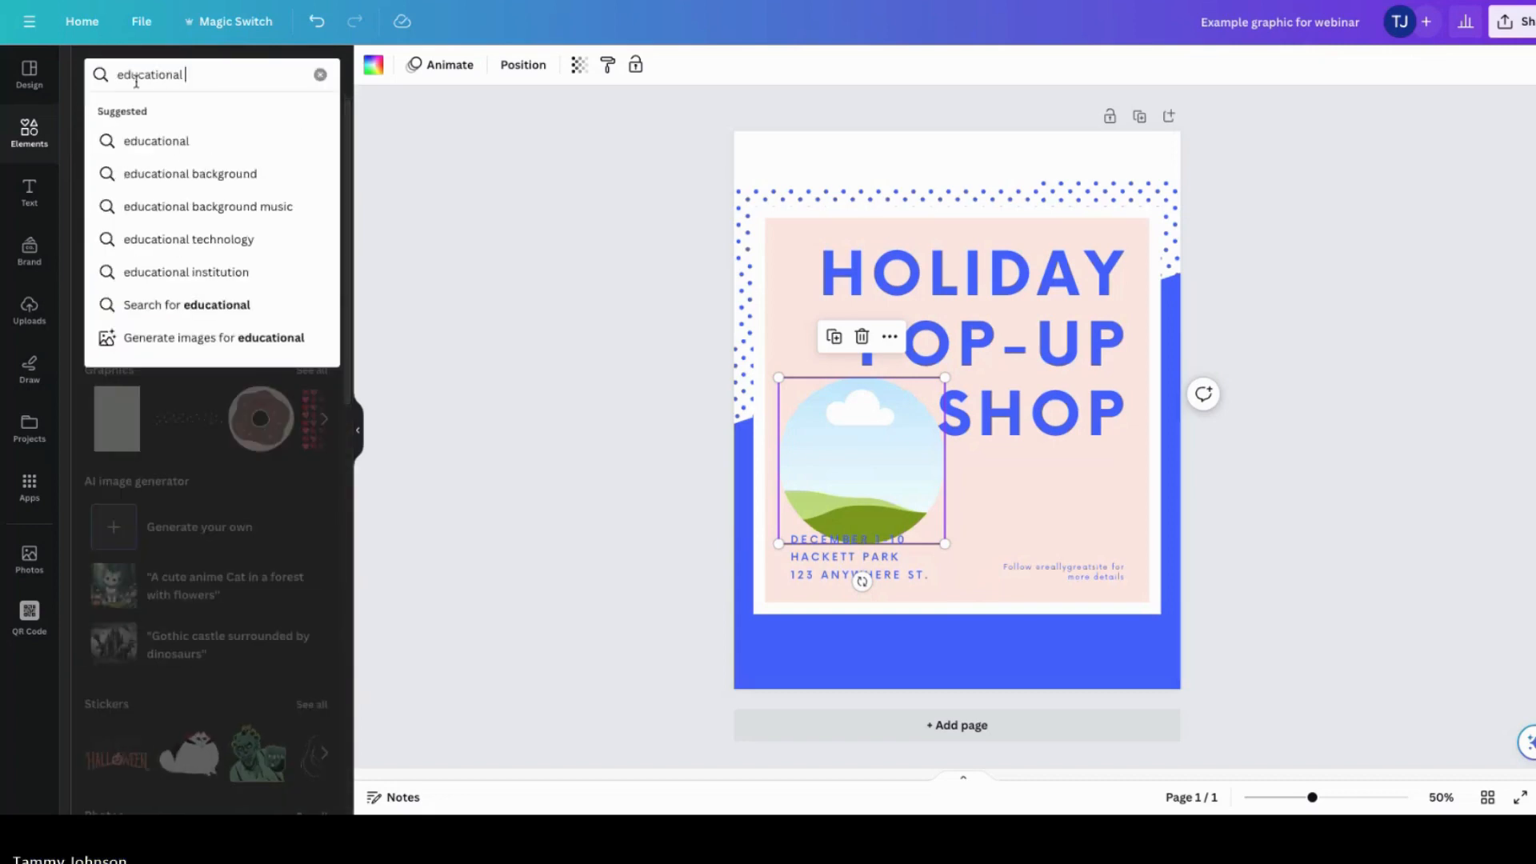
{"action": "type", "text": "activity"}
{"action": "key", "text": "Return"}
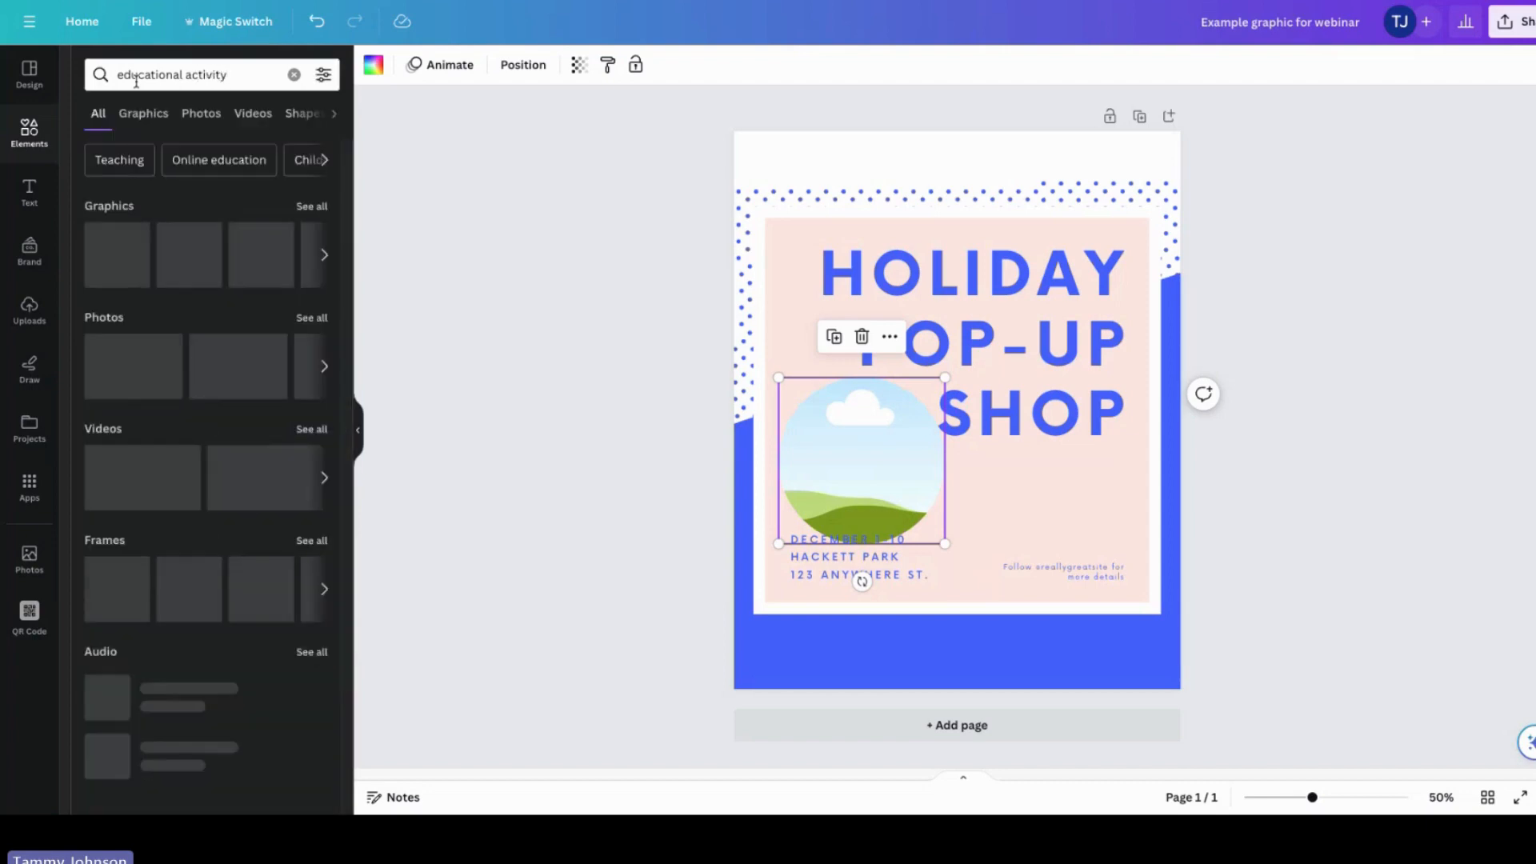
{"action": "left_click", "coordinate": [312, 318]}
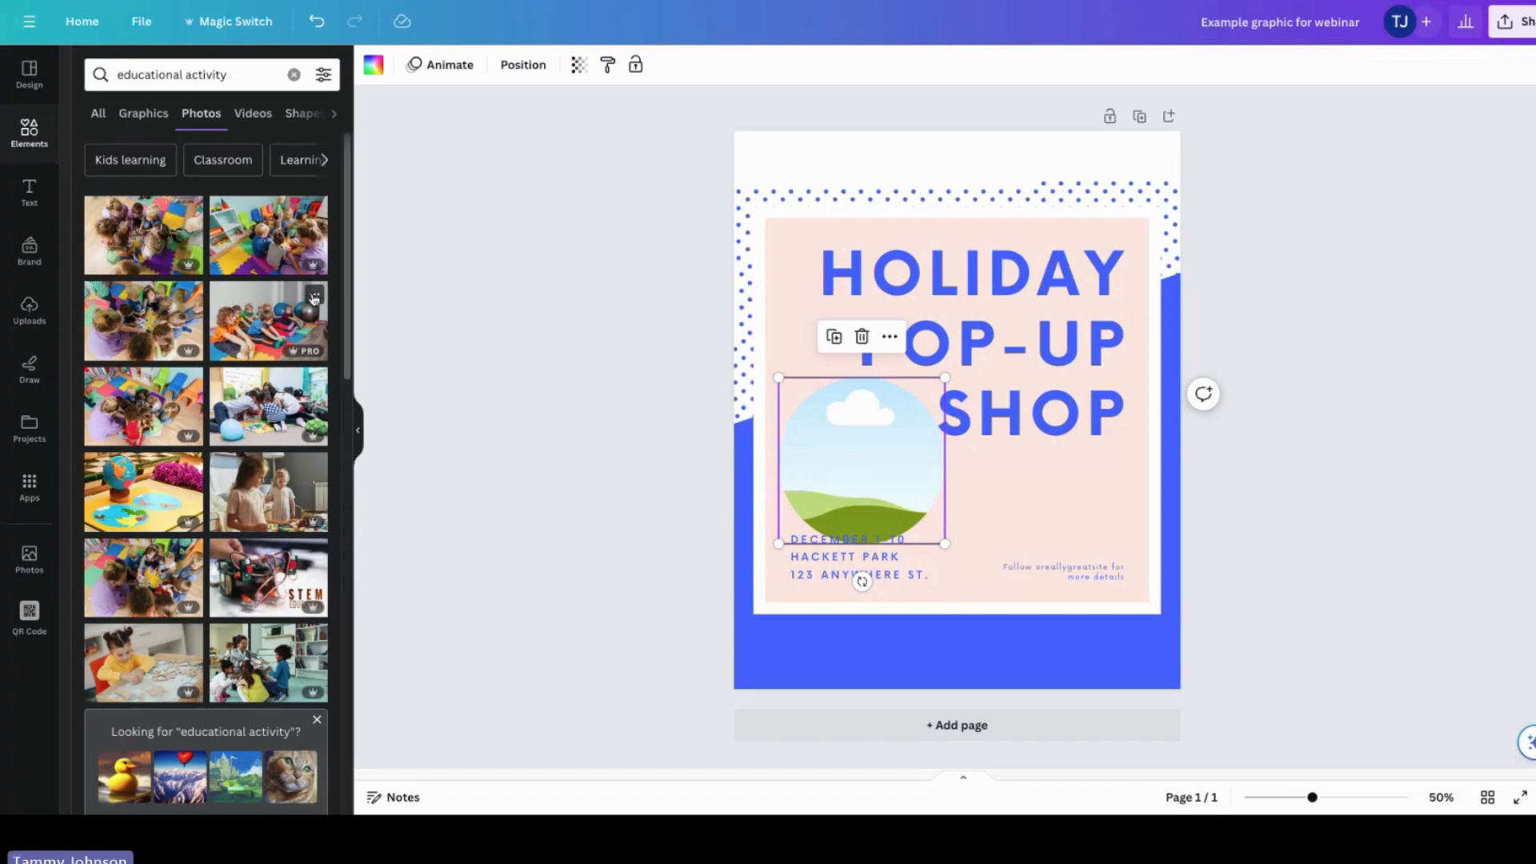
{"action": "left_click_drag", "start_coordinate": [250, 503], "coordinate": [821, 463]}
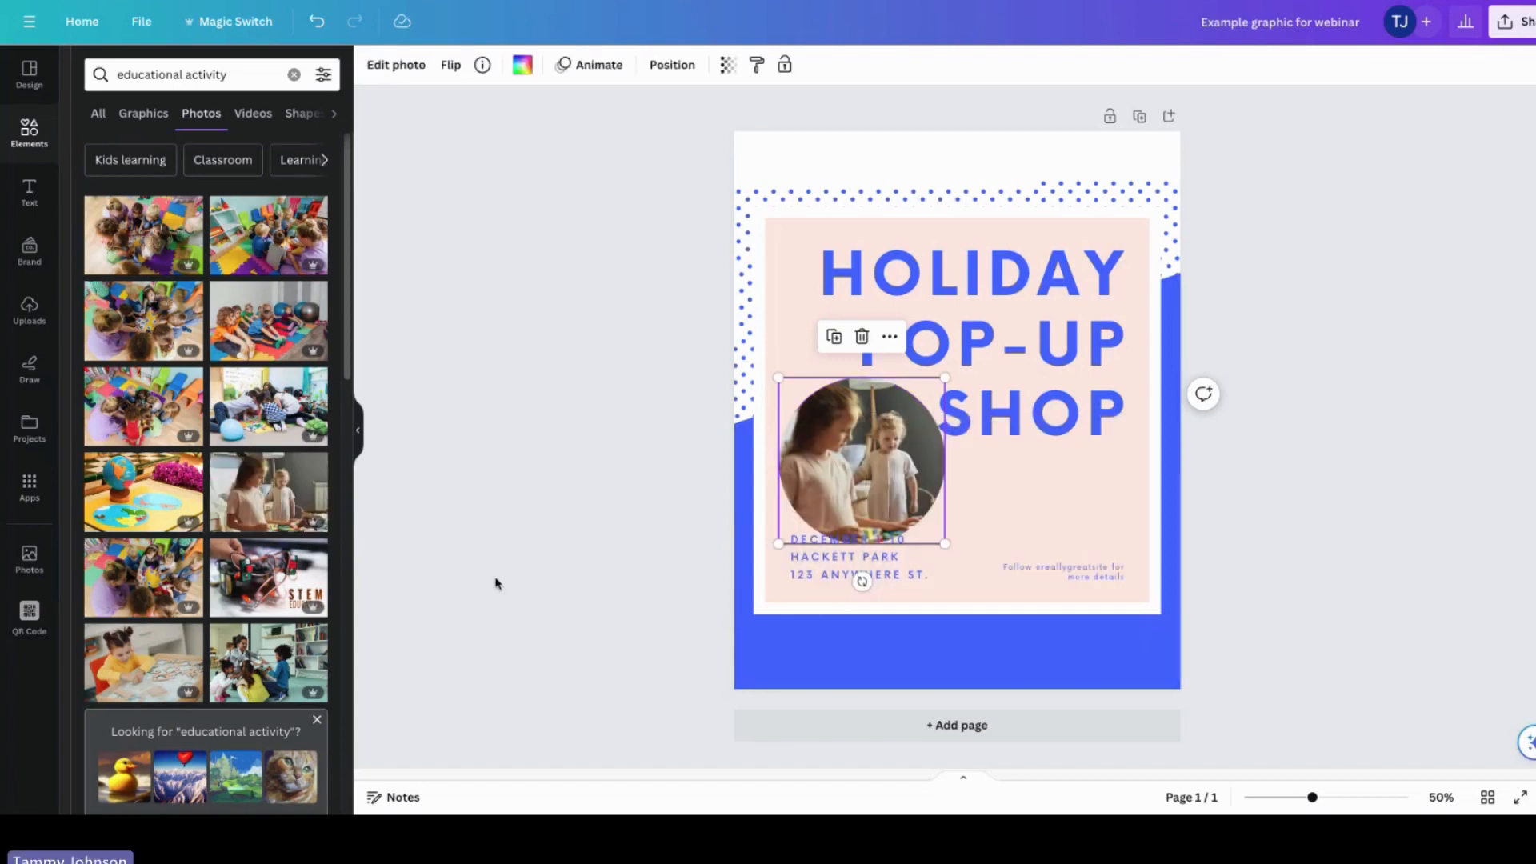
Step: Try cropping and enlarging the photo inside the circle frame, then undo the change
{"action": "left_click", "coordinate": [888, 450]}
{"action": "left_click", "coordinate": [890, 511]}
{"action": "left_click", "coordinate": [391, 65]}
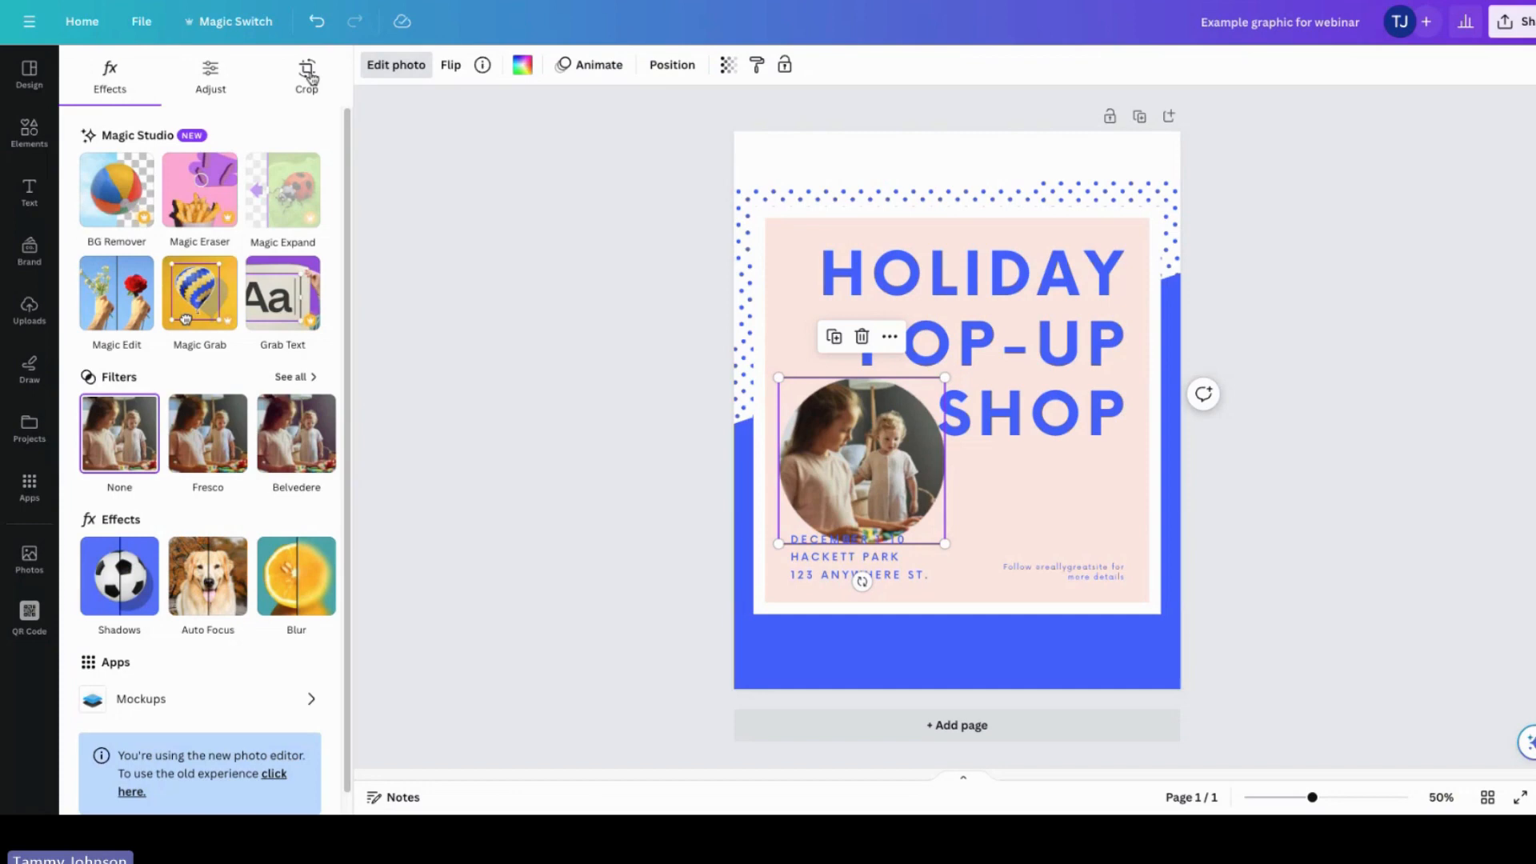
{"action": "left_click", "coordinate": [308, 76]}
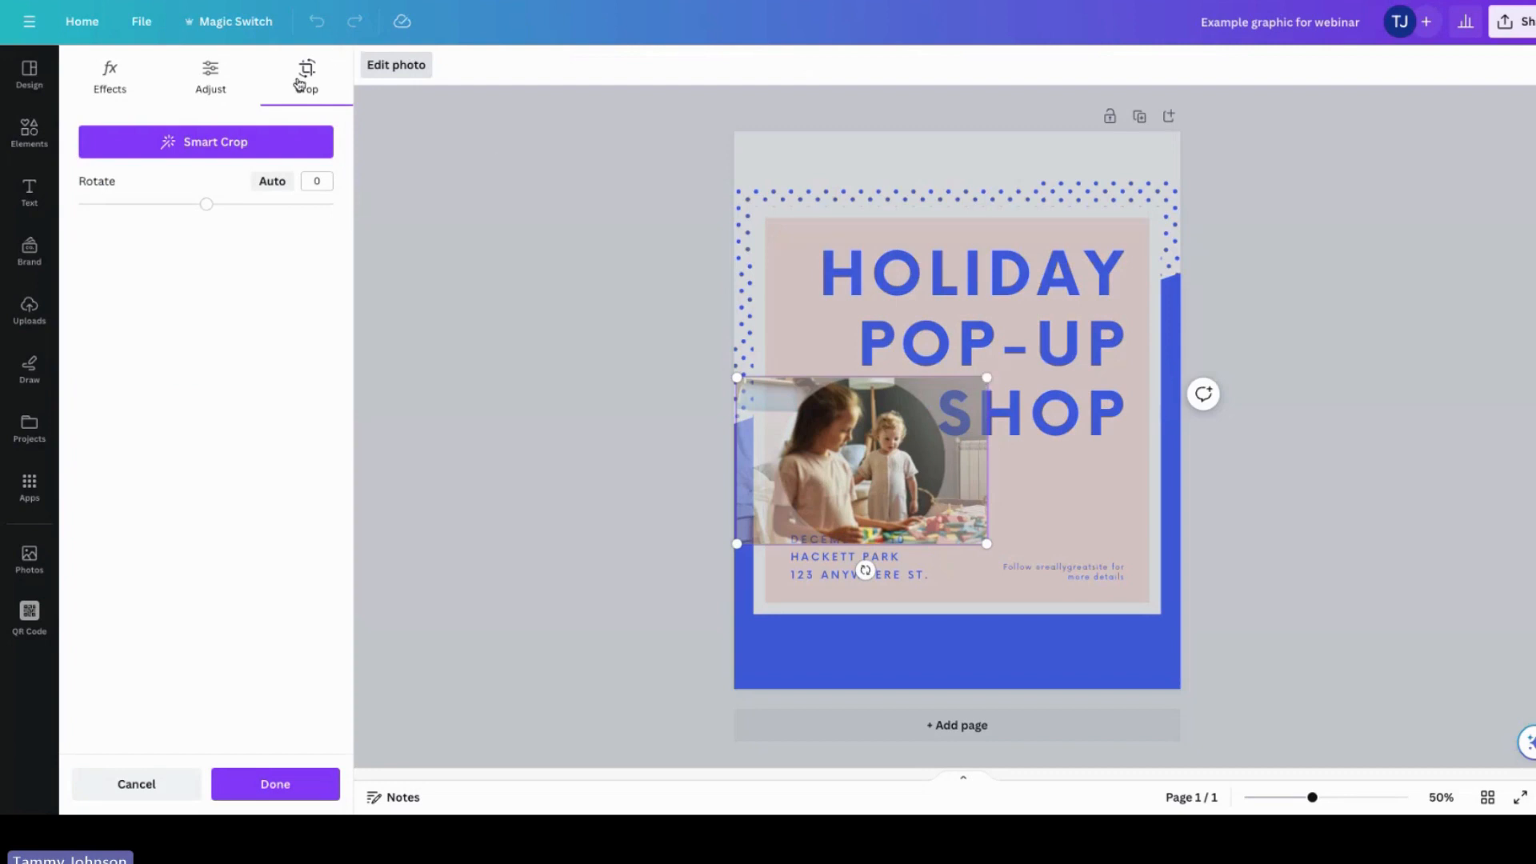
{"action": "left_click_drag", "start_coordinate": [986, 378], "coordinate": [1124, 286]}
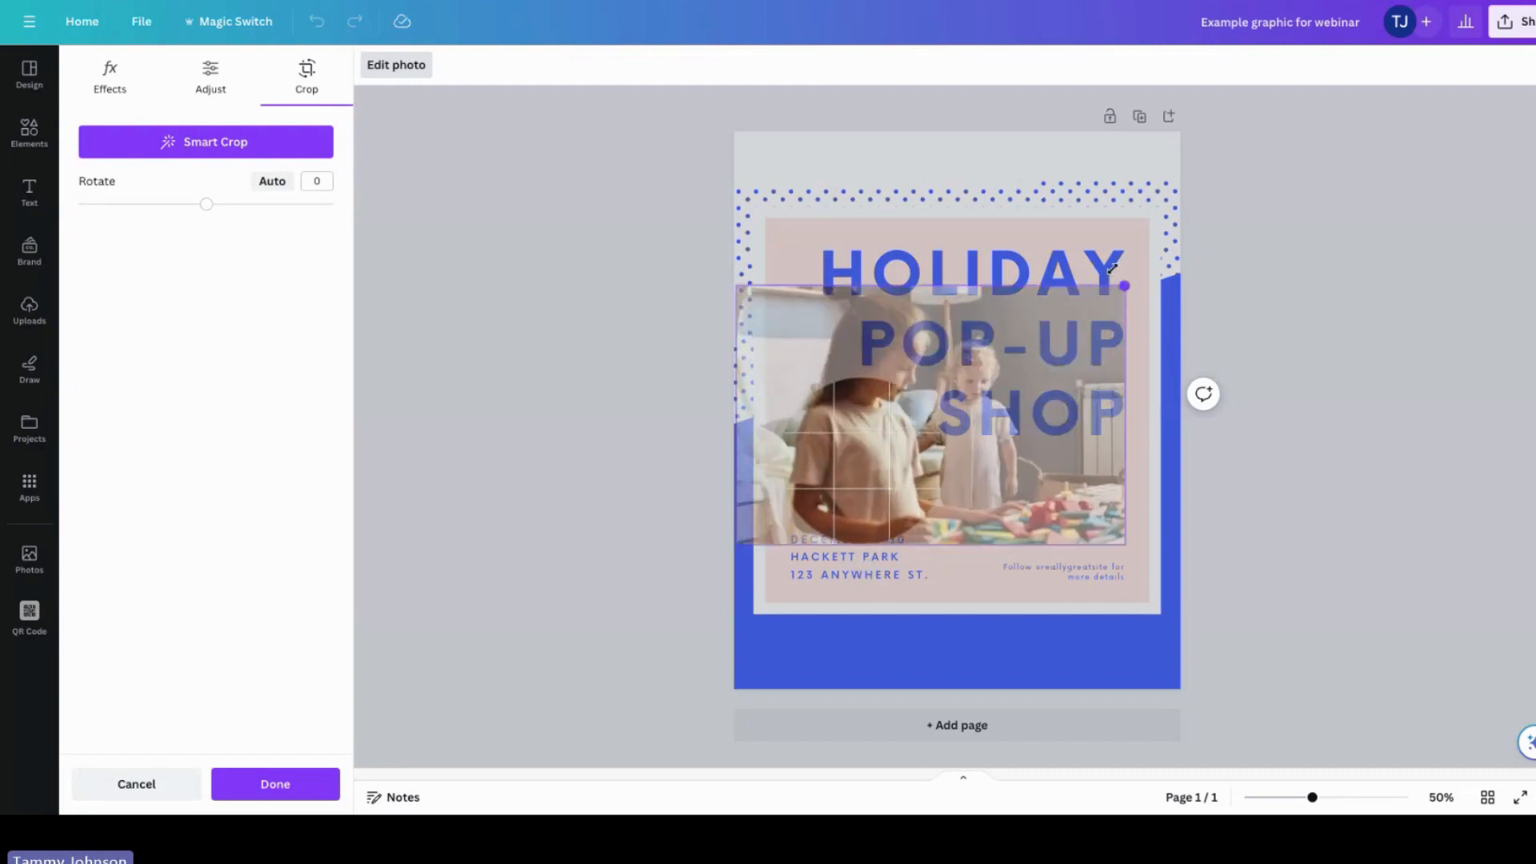
{"action": "left_click_drag", "start_coordinate": [855, 448], "coordinate": [713, 528]}
{"action": "left_click", "coordinate": [268, 800]}
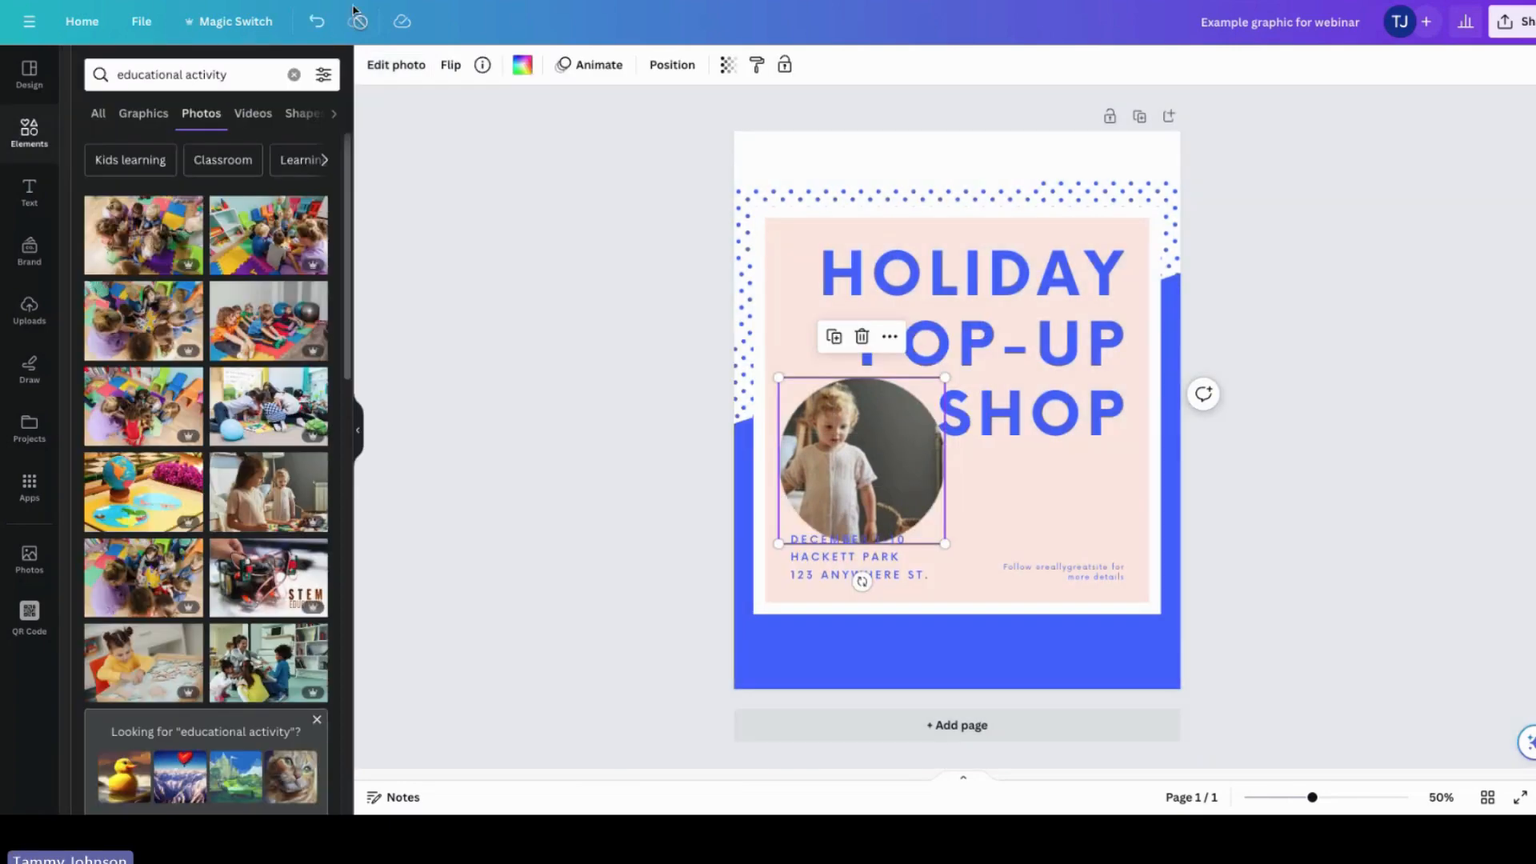
{"action": "left_click", "coordinate": [313, 26]}
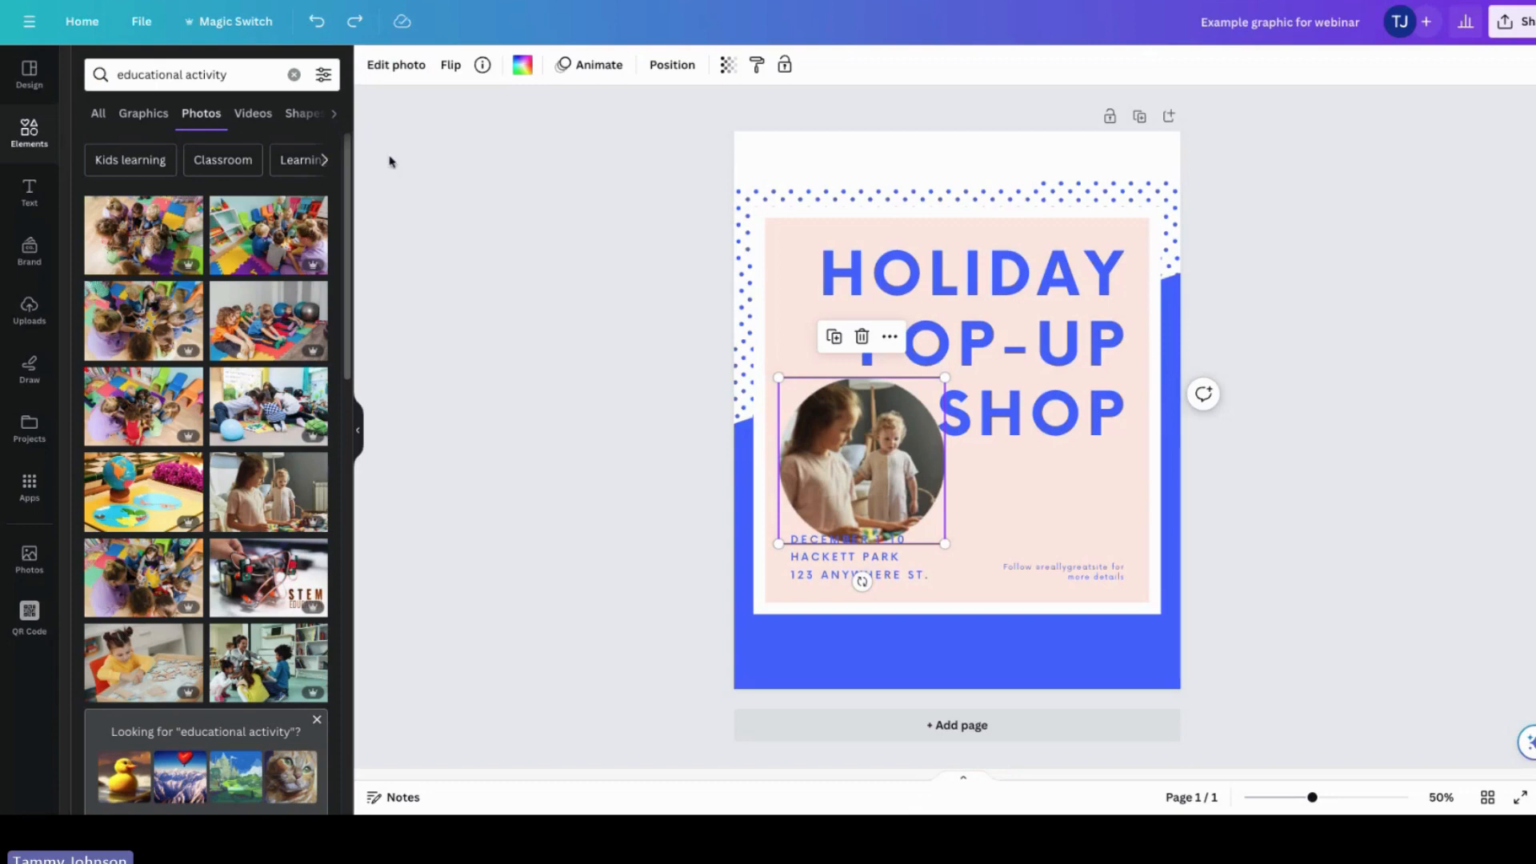
Step: Crop the photo to shift it slightly within the circle frame, then nudge the frame a little lower
{"action": "left_click", "coordinate": [391, 67]}
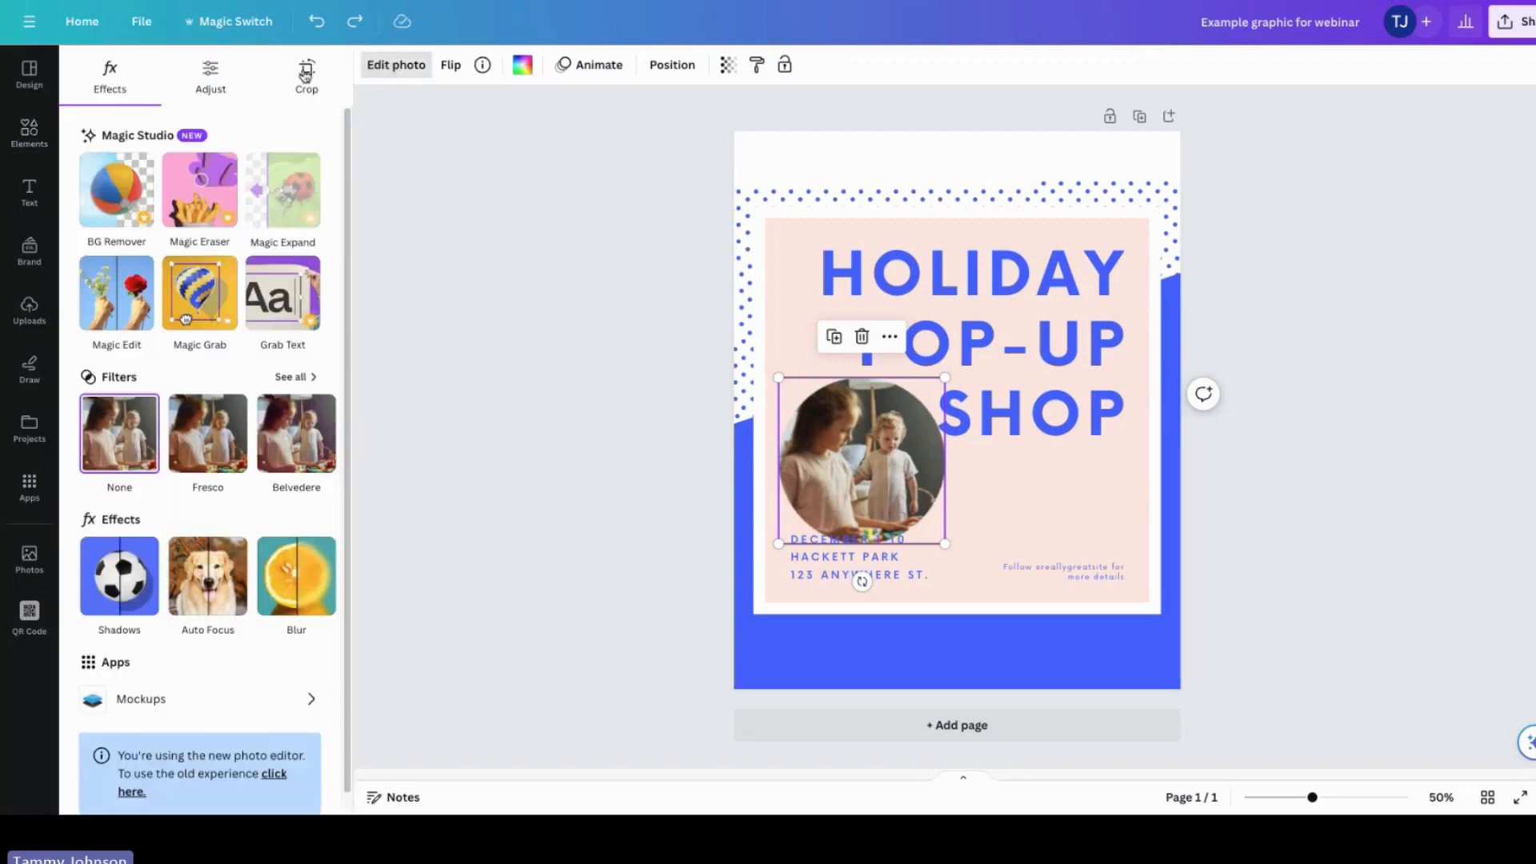
{"action": "left_click", "coordinate": [306, 74]}
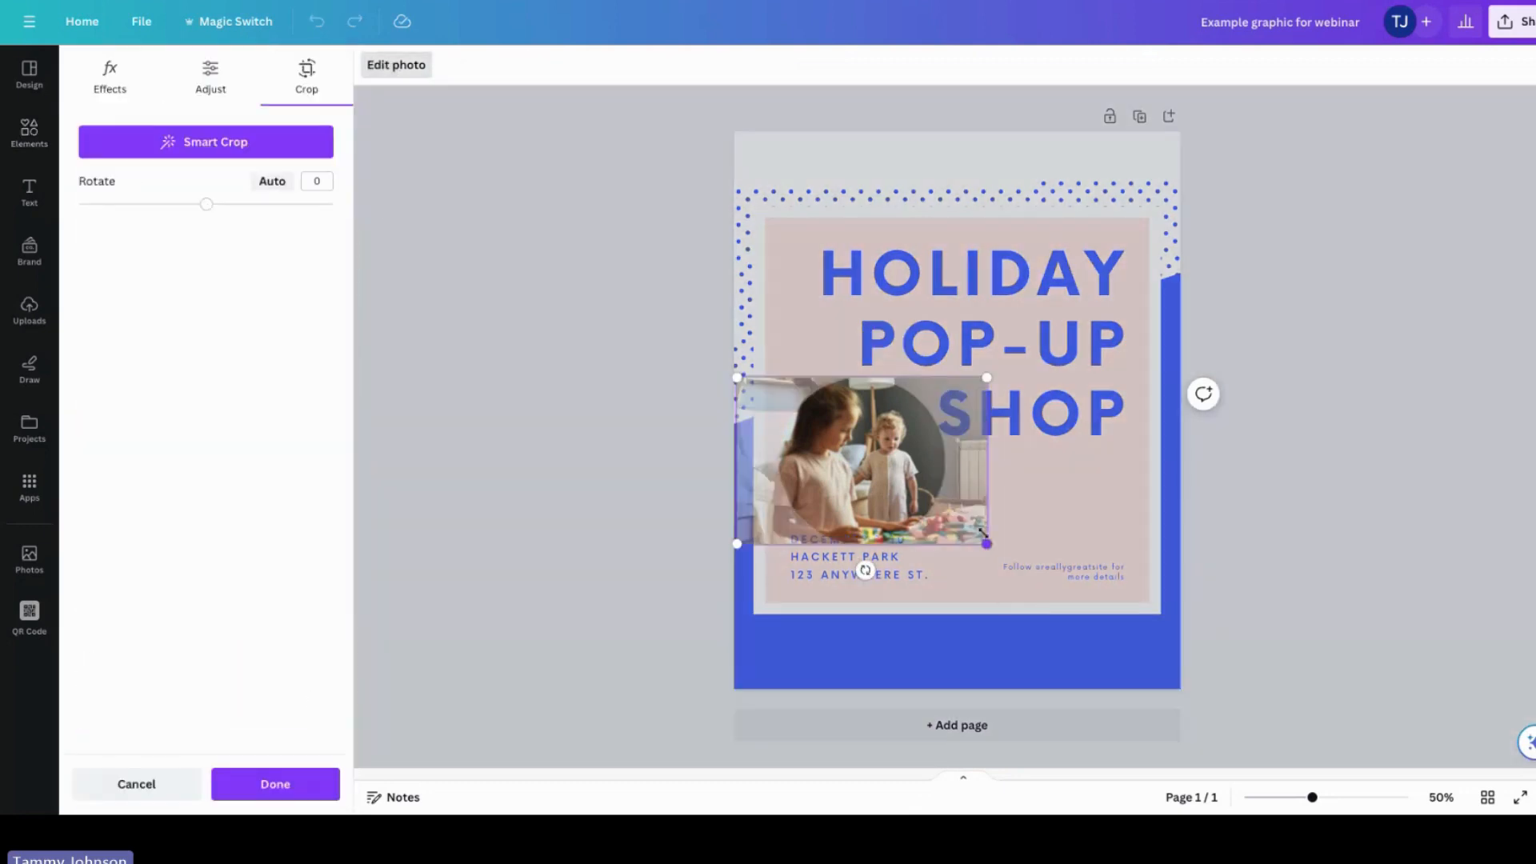
{"action": "mouse_move", "coordinate": [912, 473]}
{"action": "left_mouse_down"}
{"action": "mouse_move", "coordinate": [872, 474]}
{"action": "mouse_move", "coordinate": [936, 476]}
{"action": "mouse_move", "coordinate": [921, 475]}
{"action": "left_mouse_up"}
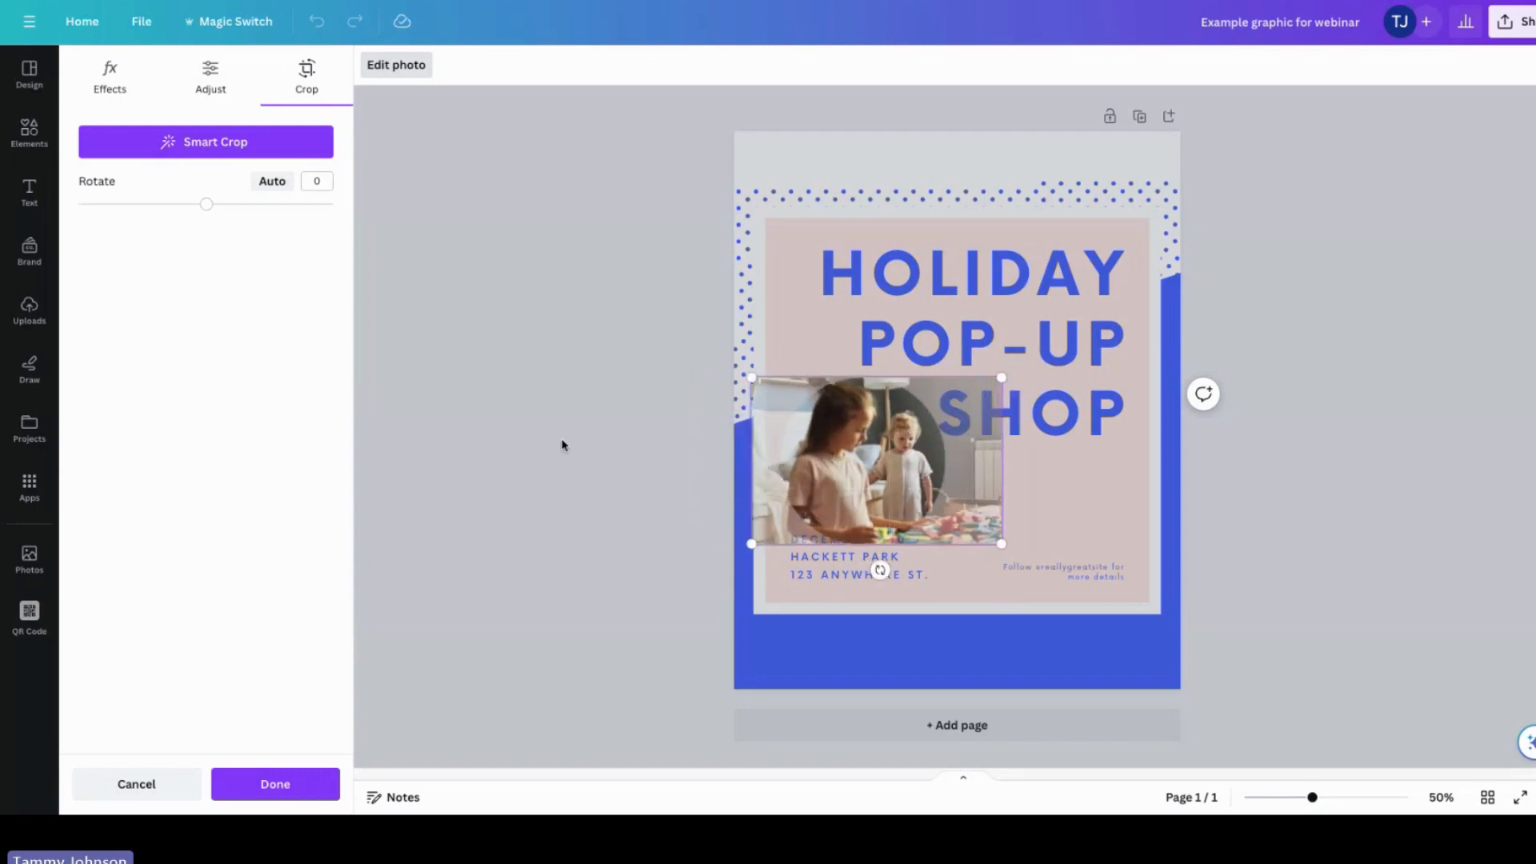
{"action": "left_click", "coordinate": [560, 438]}
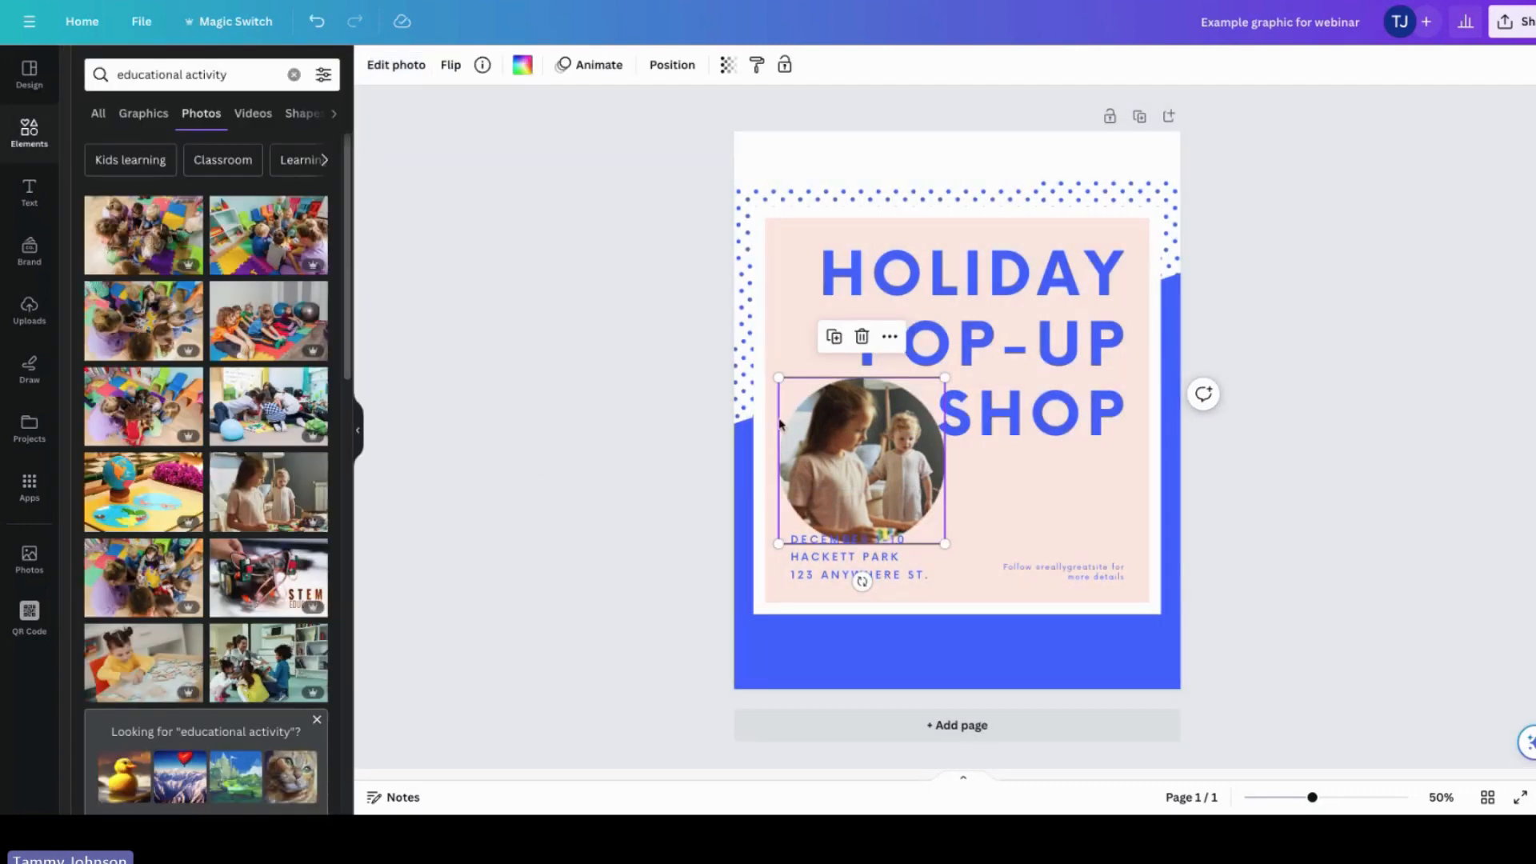
{"action": "mouse_move", "coordinate": [838, 442]}
{"action": "left_mouse_down"}
{"action": "mouse_move", "coordinate": [839, 471]}
{"action": "mouse_move", "coordinate": [839, 457]}
{"action": "left_mouse_up"}
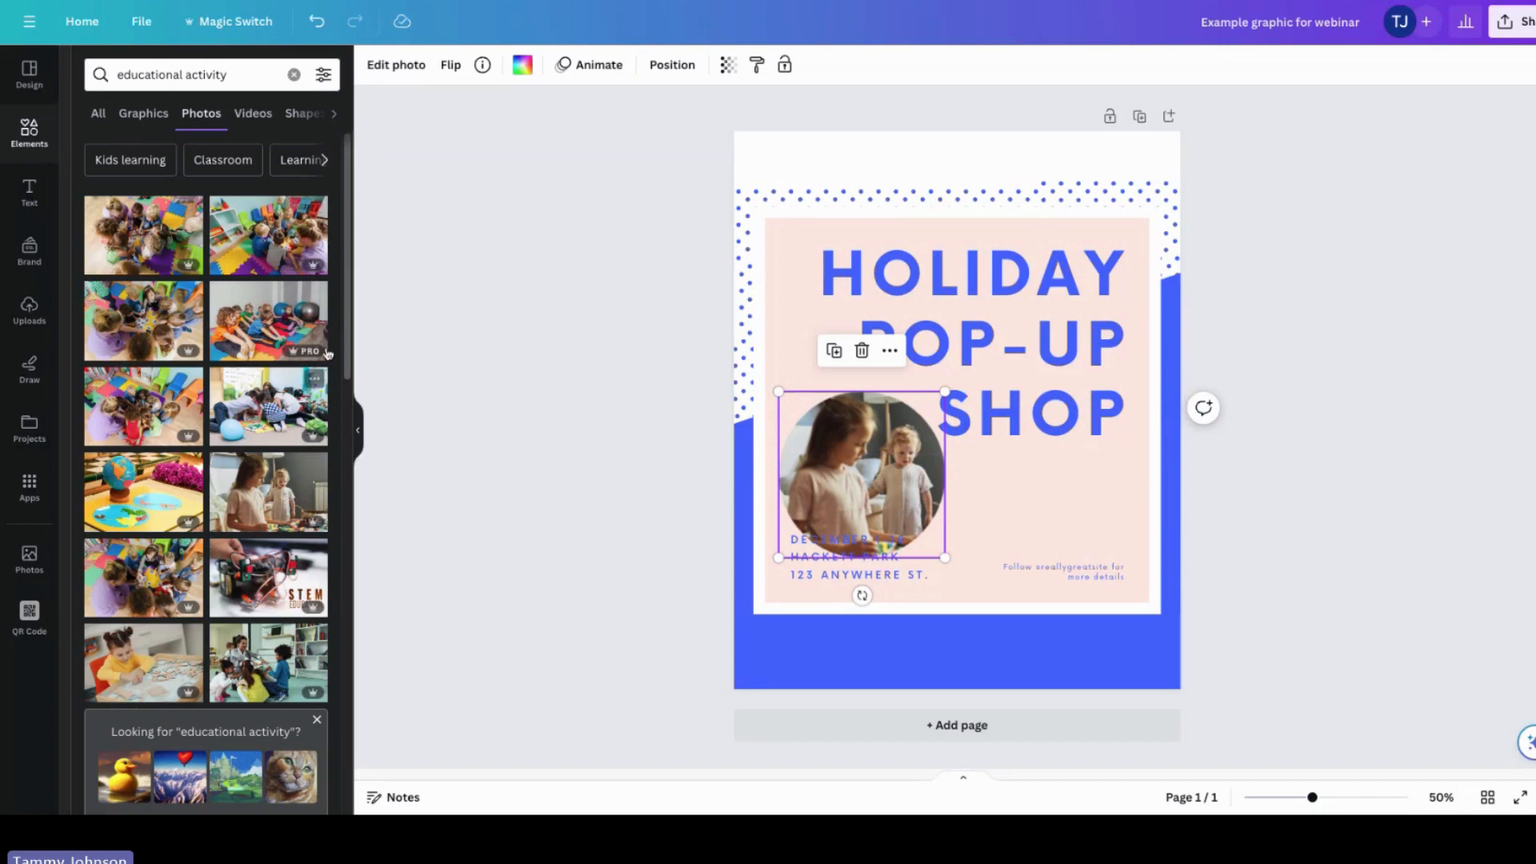
Step: Add a video of a girl studying from the educational activity videos, move it to the top, then delete it
{"action": "left_click_drag", "start_coordinate": [344, 234], "coordinate": [371, 703]}
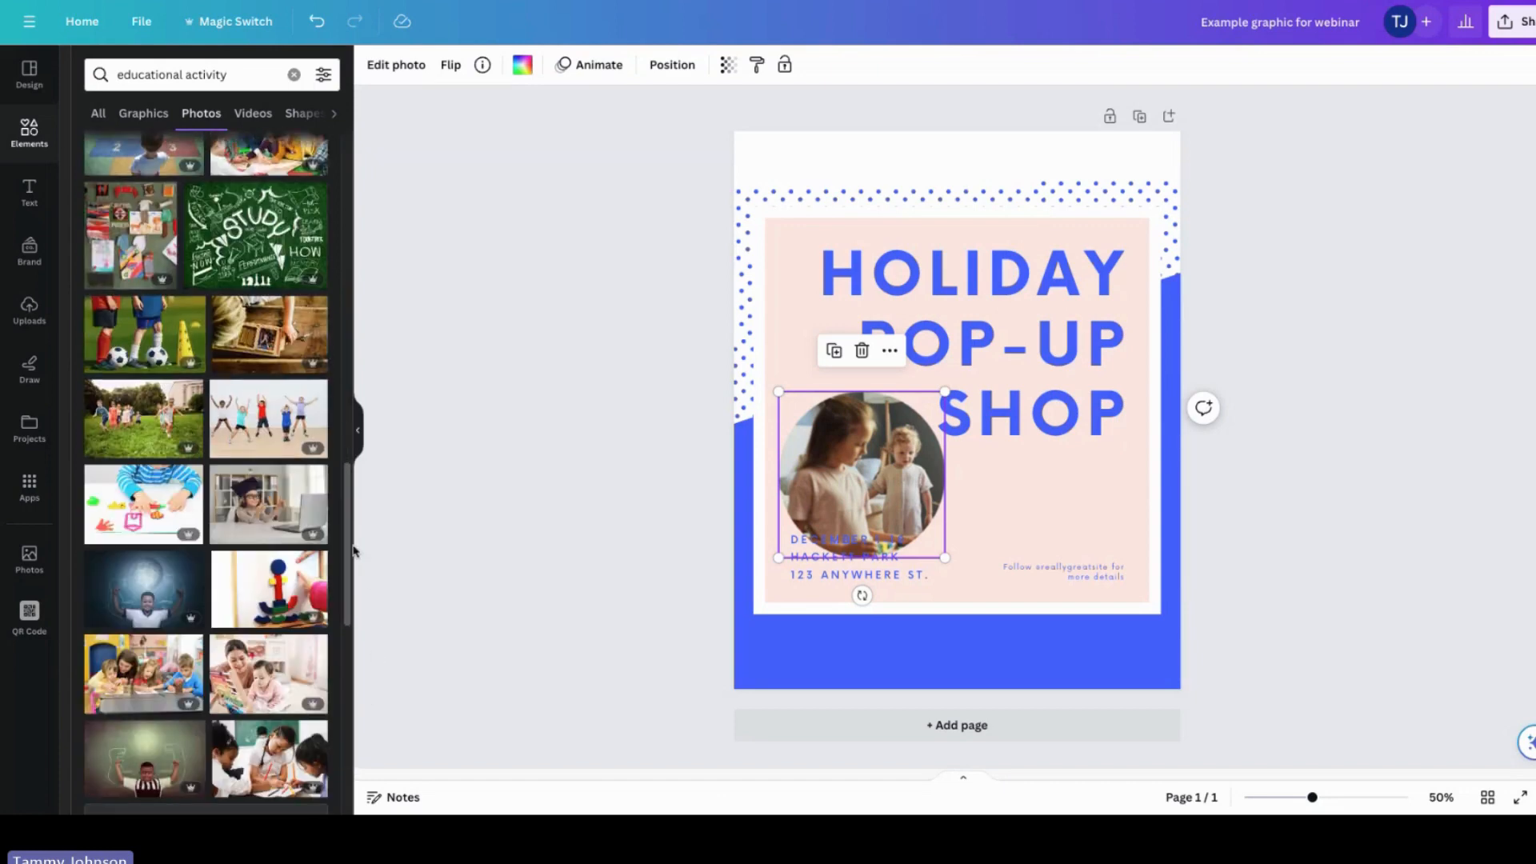
{"action": "left_click_drag", "start_coordinate": [352, 551], "coordinate": [425, 195]}
{"action": "left_click", "coordinate": [254, 114]}
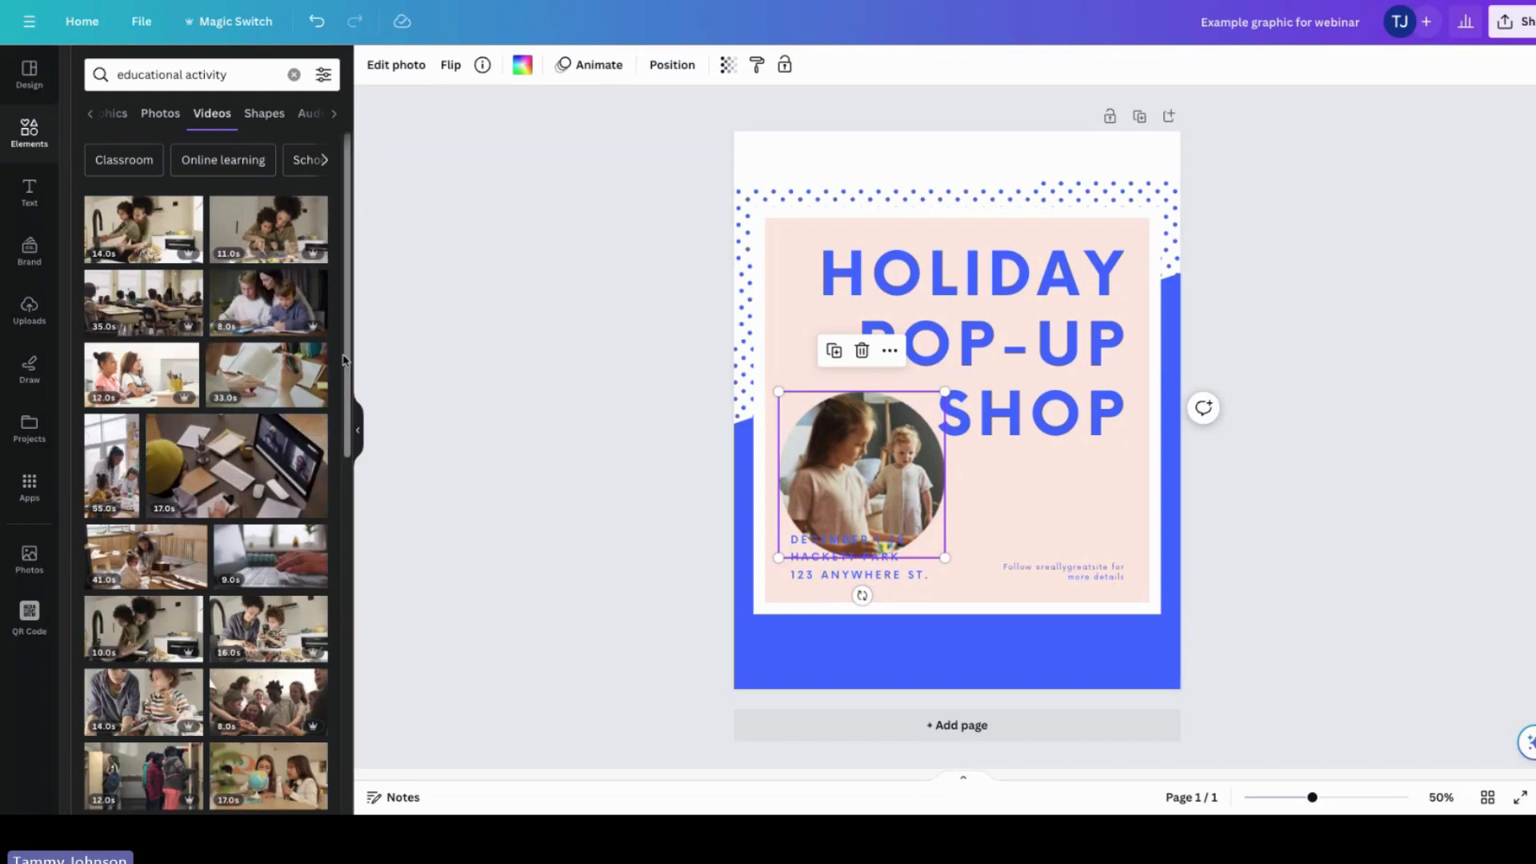
{"action": "scroll", "coordinate": [348, 452], "scroll_direction": "down", "scroll_amount": 3}
{"action": "left_click_drag", "start_coordinate": [348, 452], "coordinate": [324, 592]}
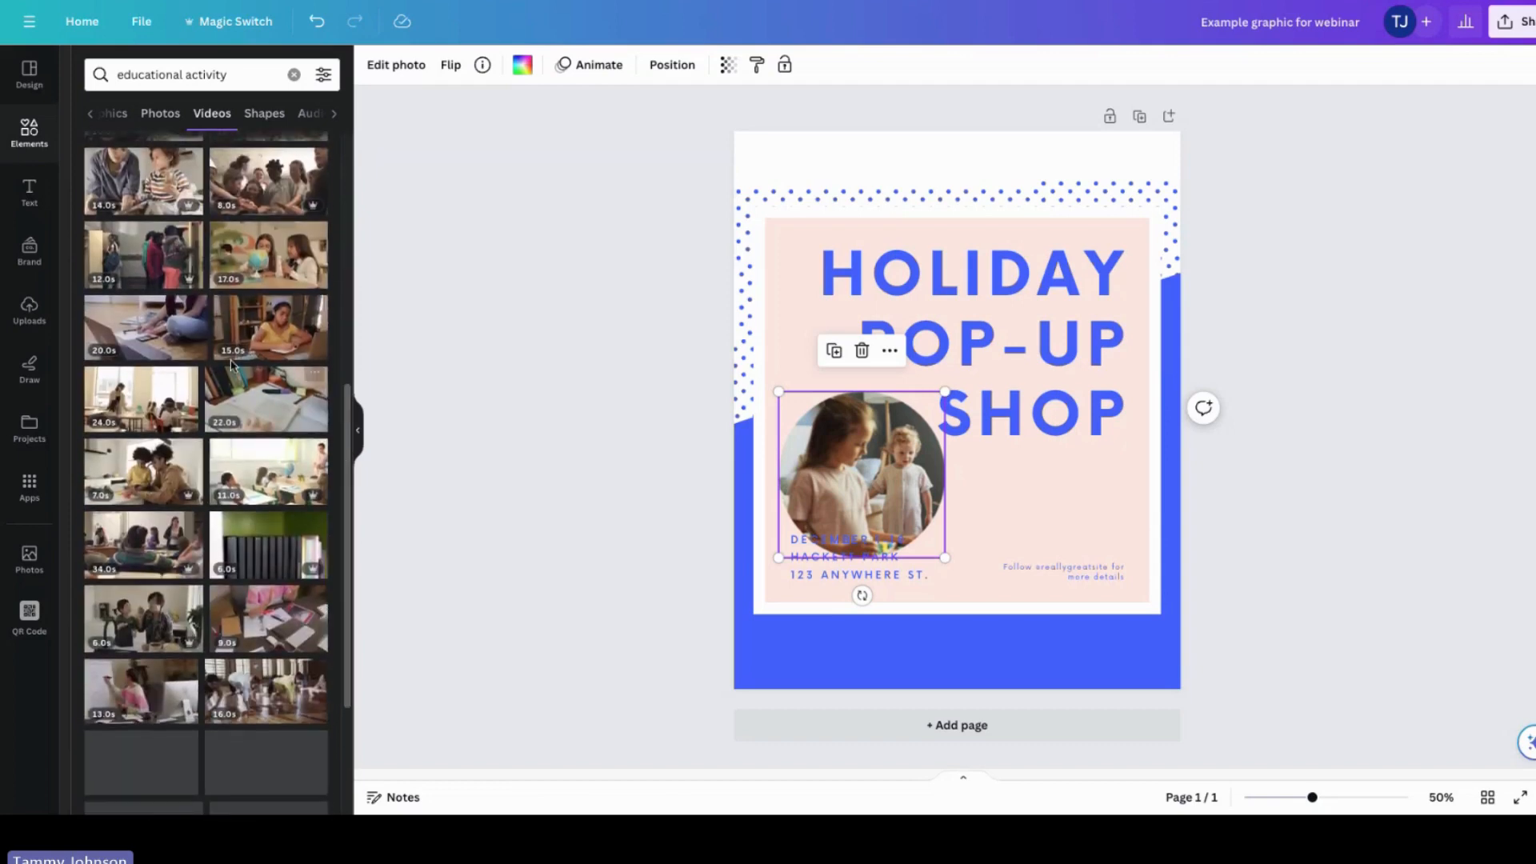
{"action": "left_click", "coordinate": [270, 328]}
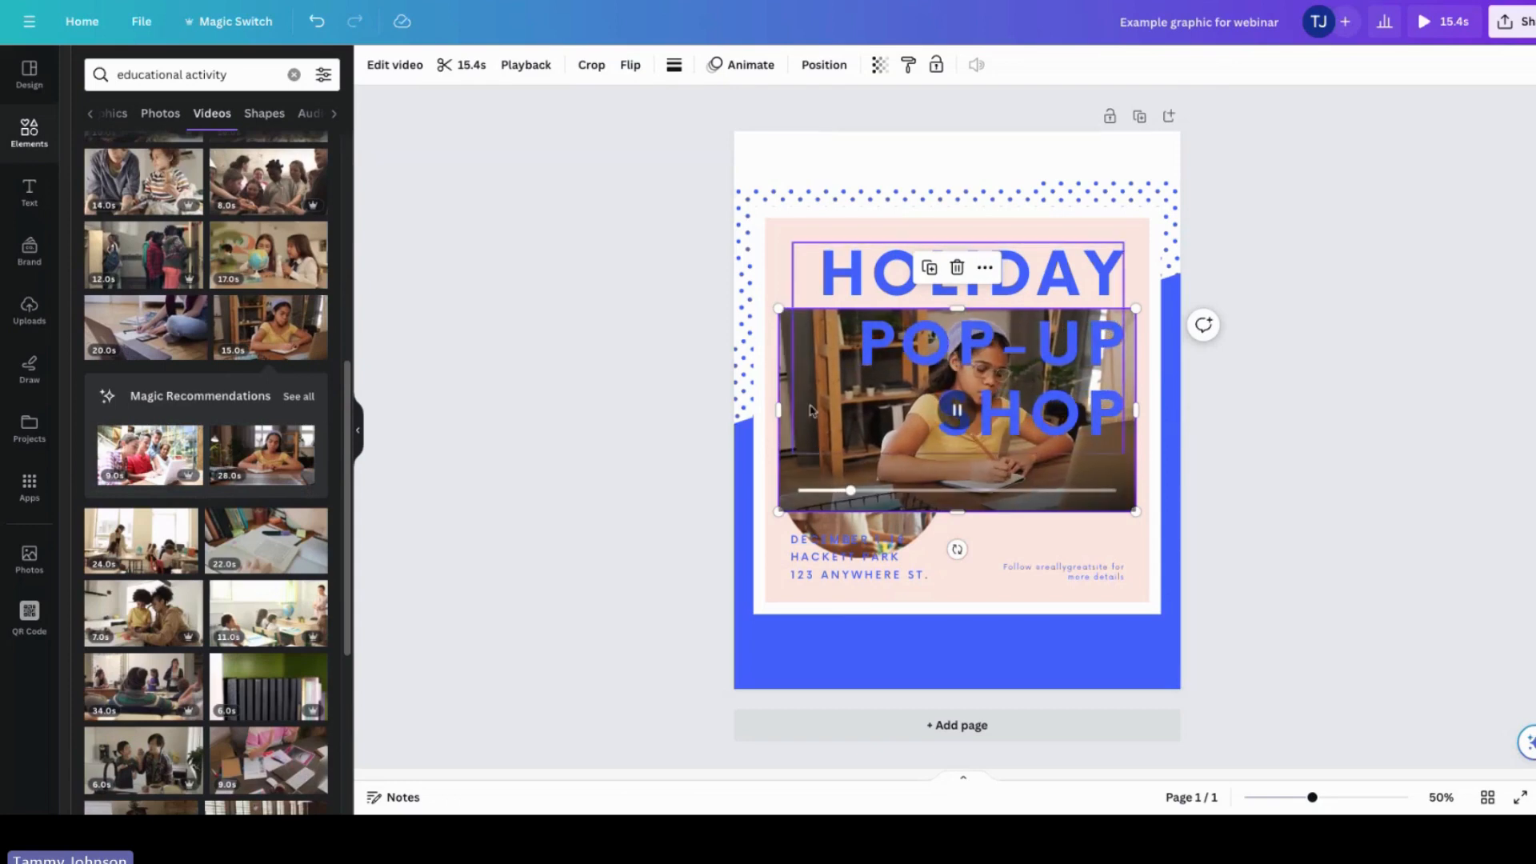
{"action": "left_click", "coordinate": [791, 489]}
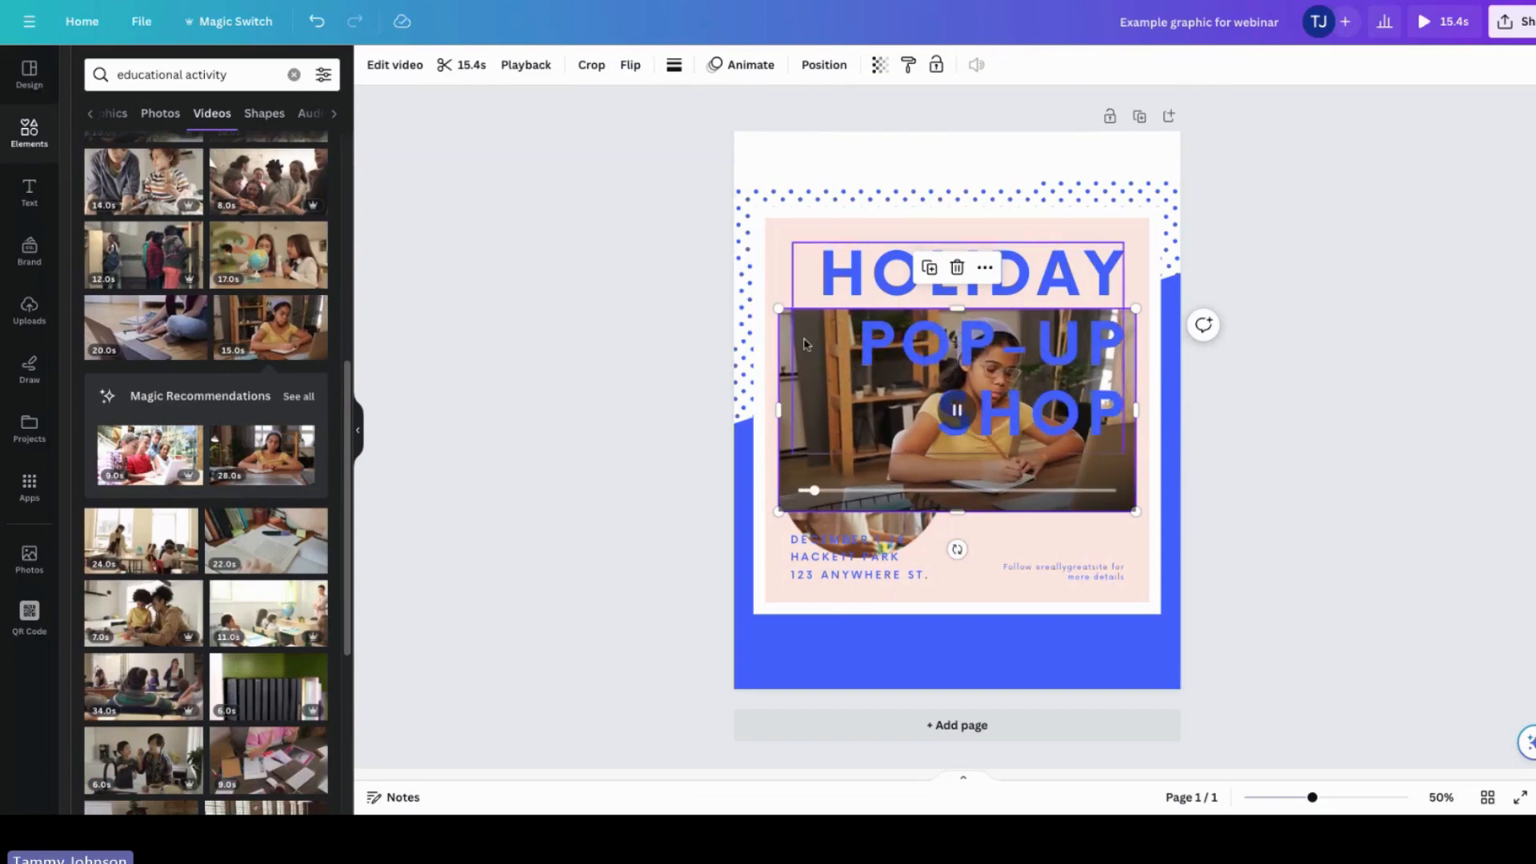
{"action": "left_click_drag", "start_coordinate": [797, 350], "coordinate": [780, 187]}
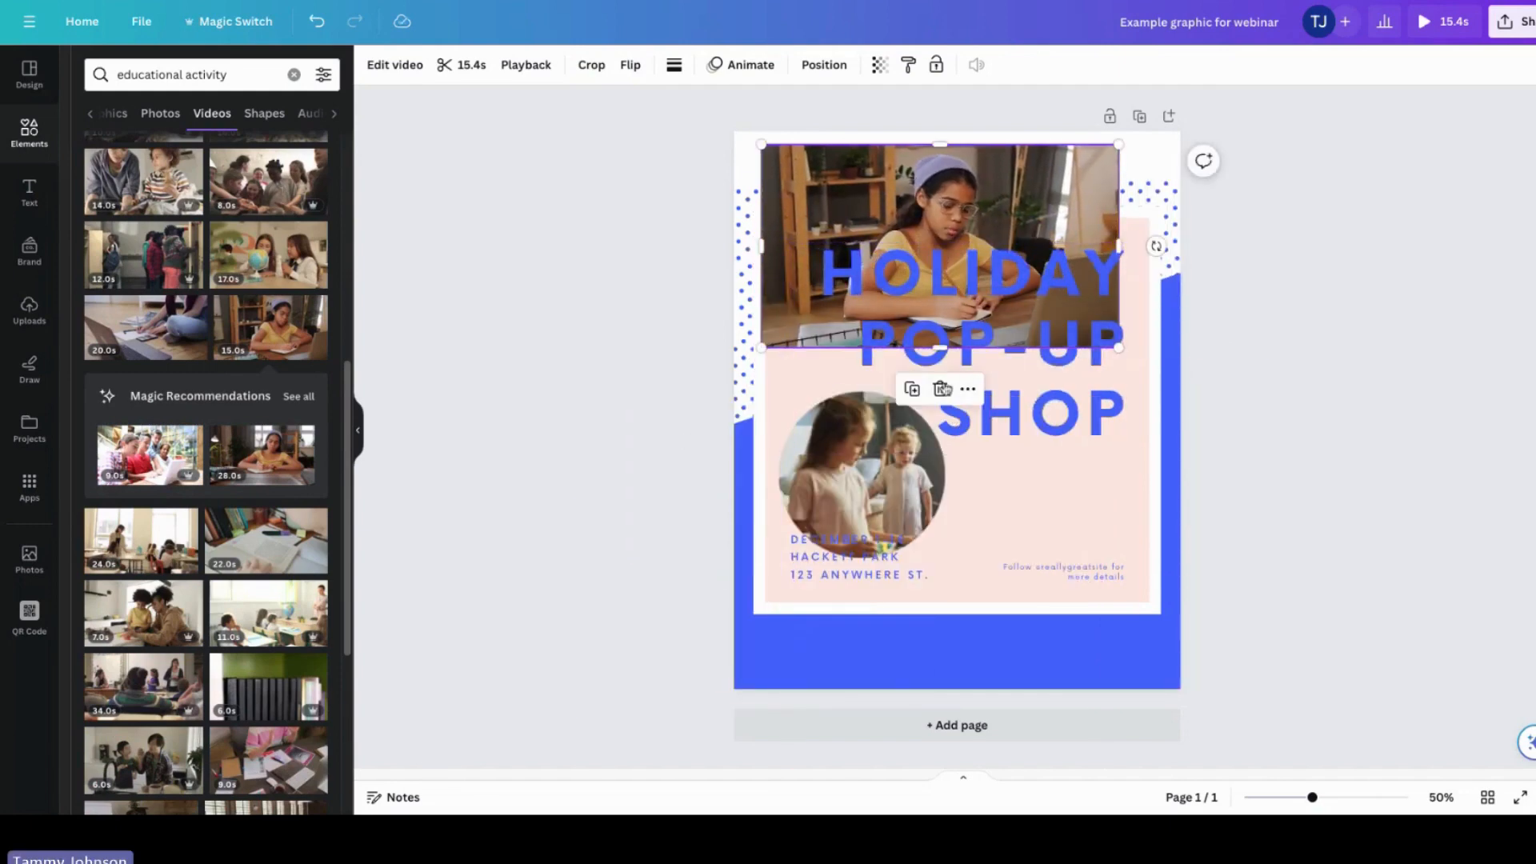
{"action": "left_click", "coordinate": [940, 389]}
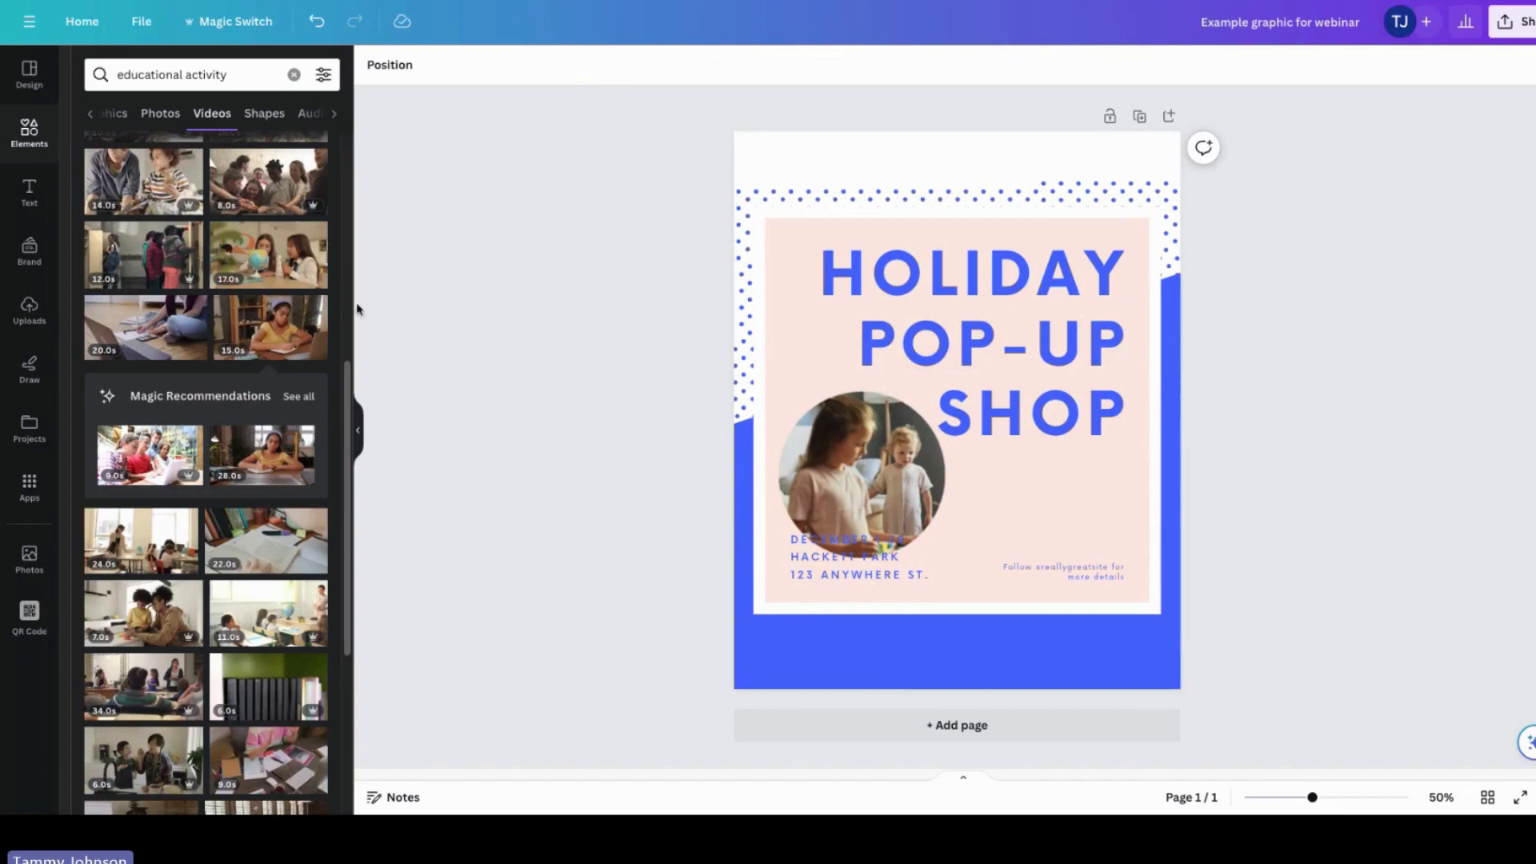
Step: Add the girl-studying video to the design once more and delete it
{"action": "left_click", "coordinate": [318, 325]}
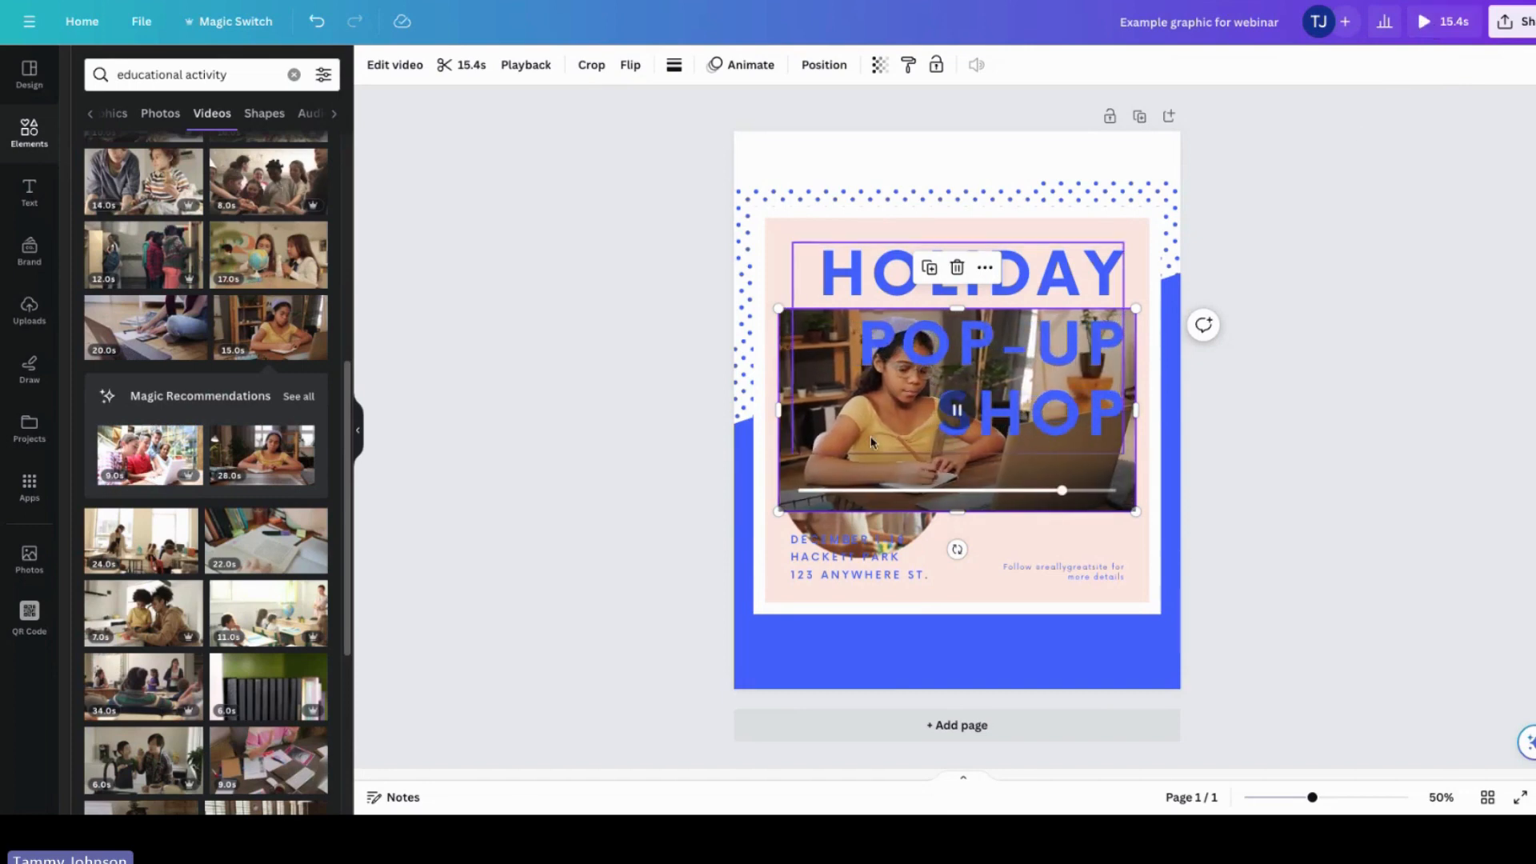
{"action": "left_click", "coordinate": [958, 269]}
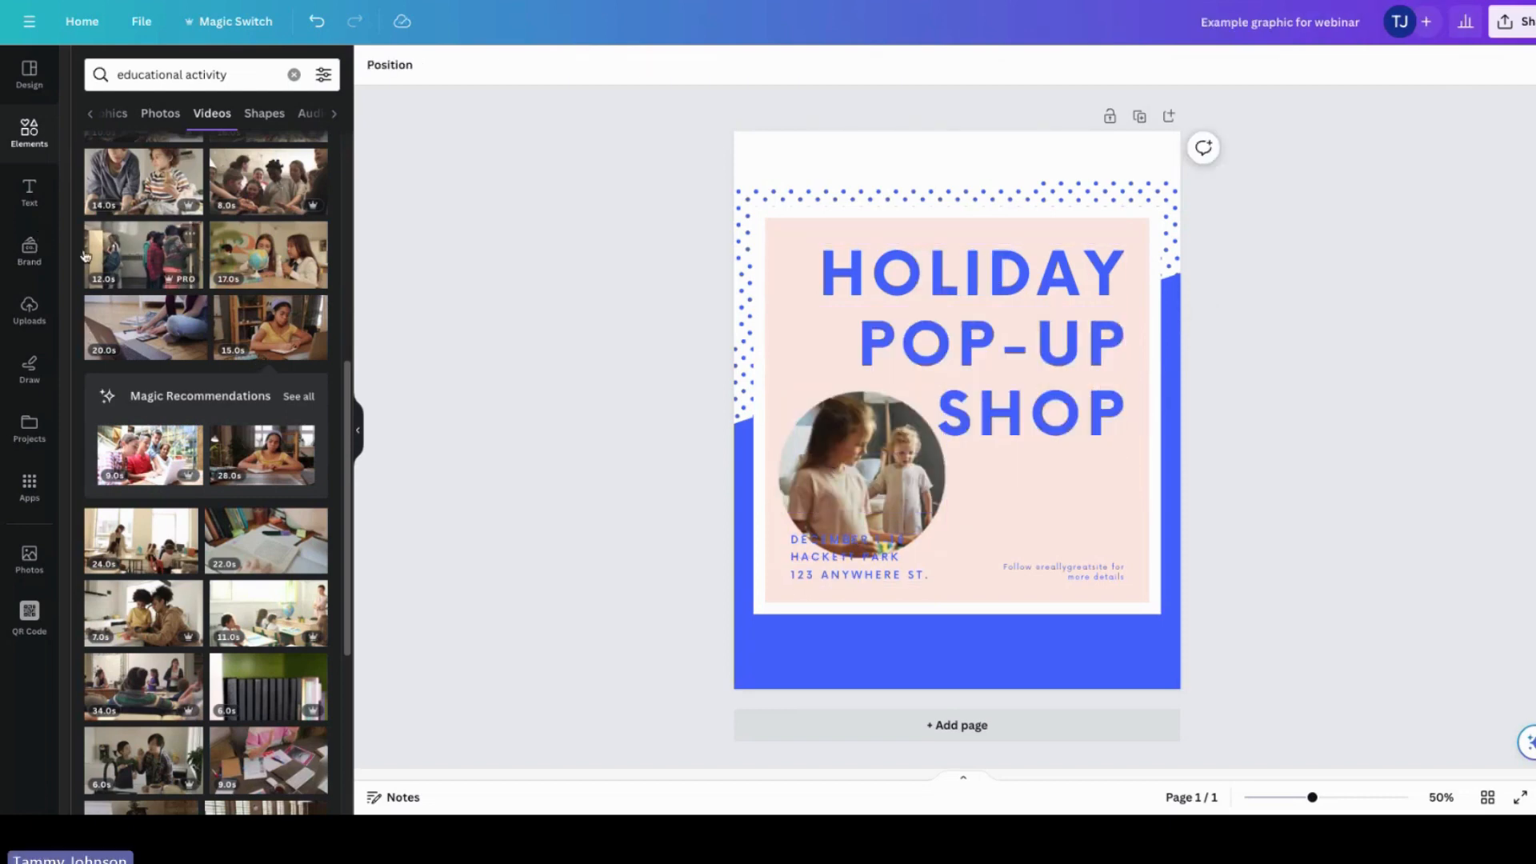
Step: Add a heading text box, move it above the title, then delete it
{"action": "left_click", "coordinate": [29, 192]}
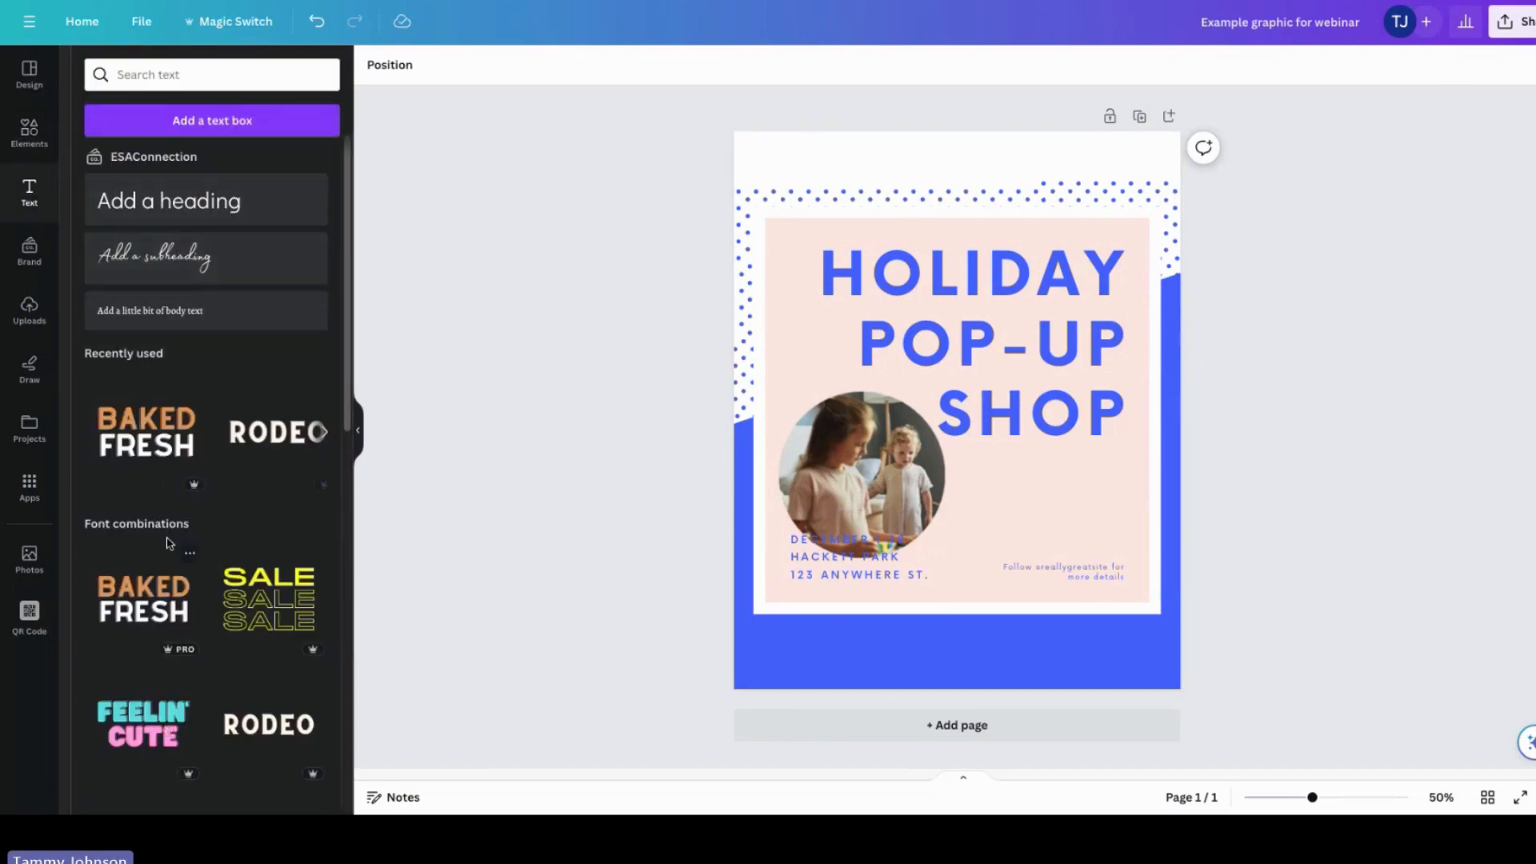
{"action": "left_click", "coordinate": [183, 206]}
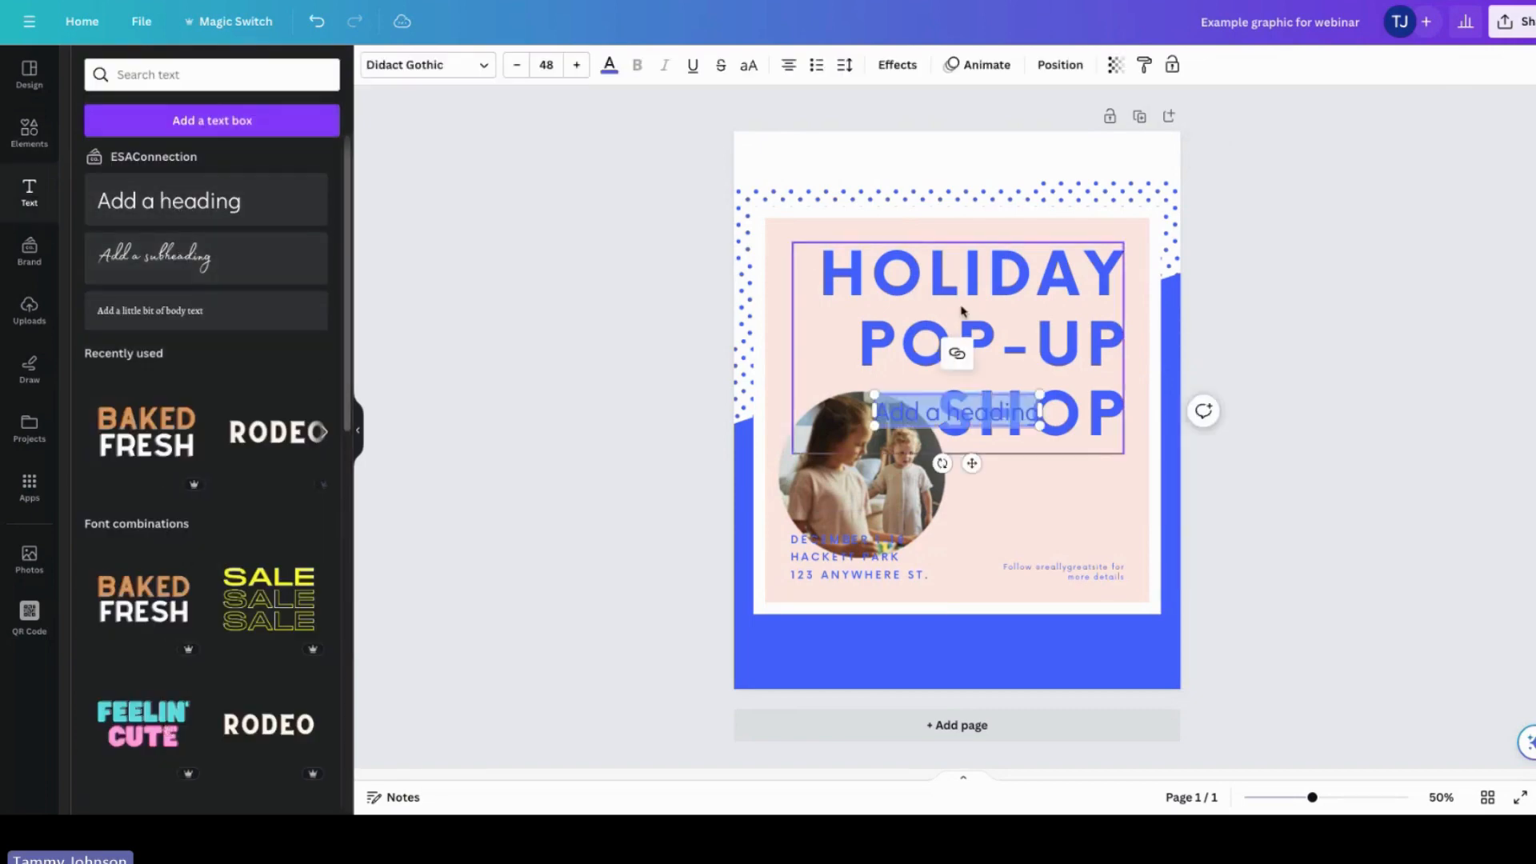
{"action": "left_click_drag", "start_coordinate": [972, 416], "coordinate": [965, 176]}
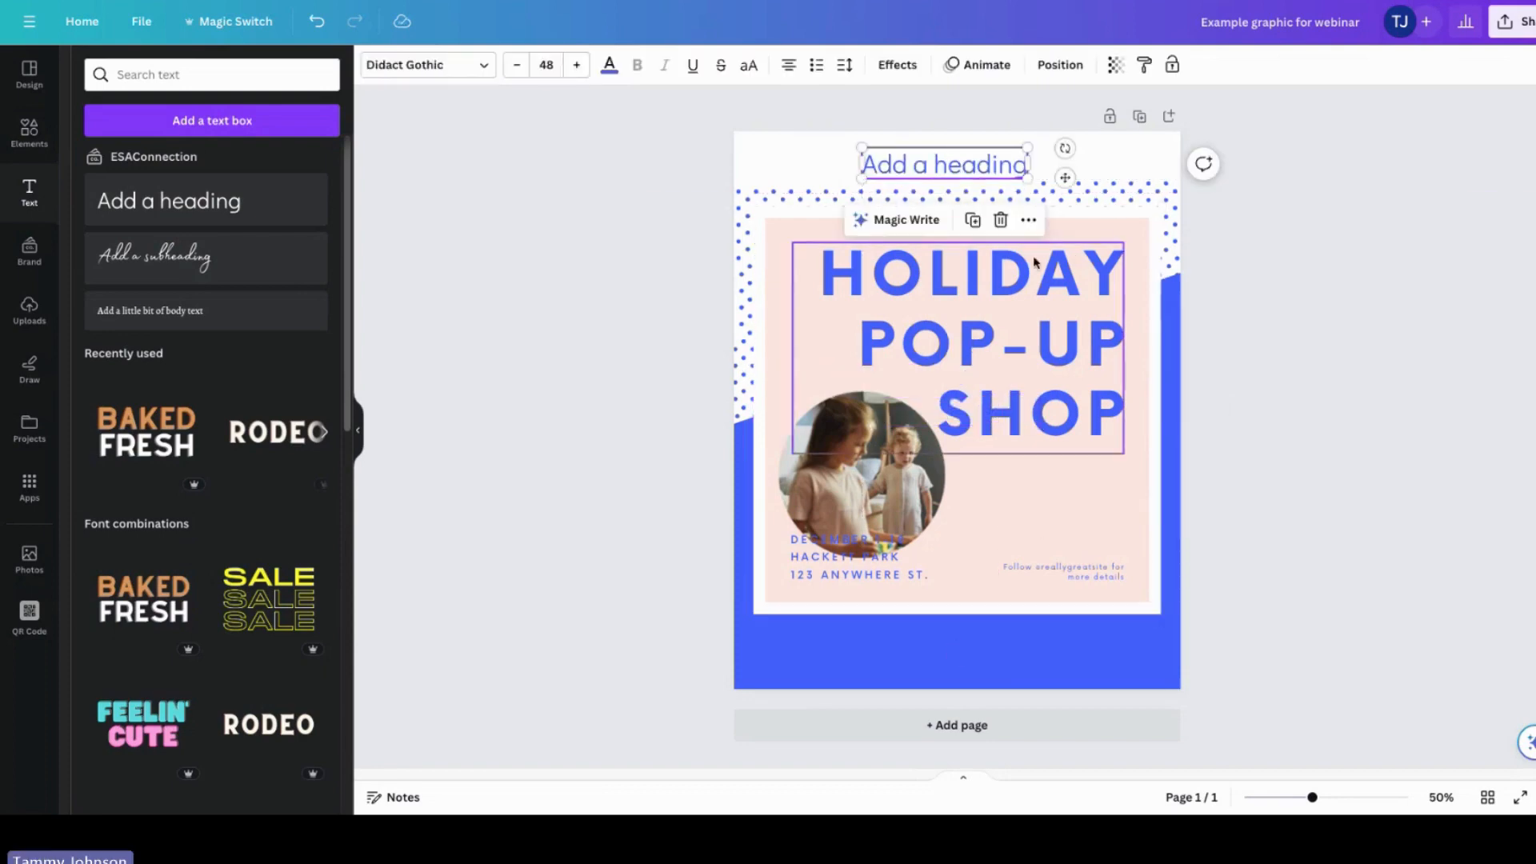
{"action": "left_click", "coordinate": [999, 220]}
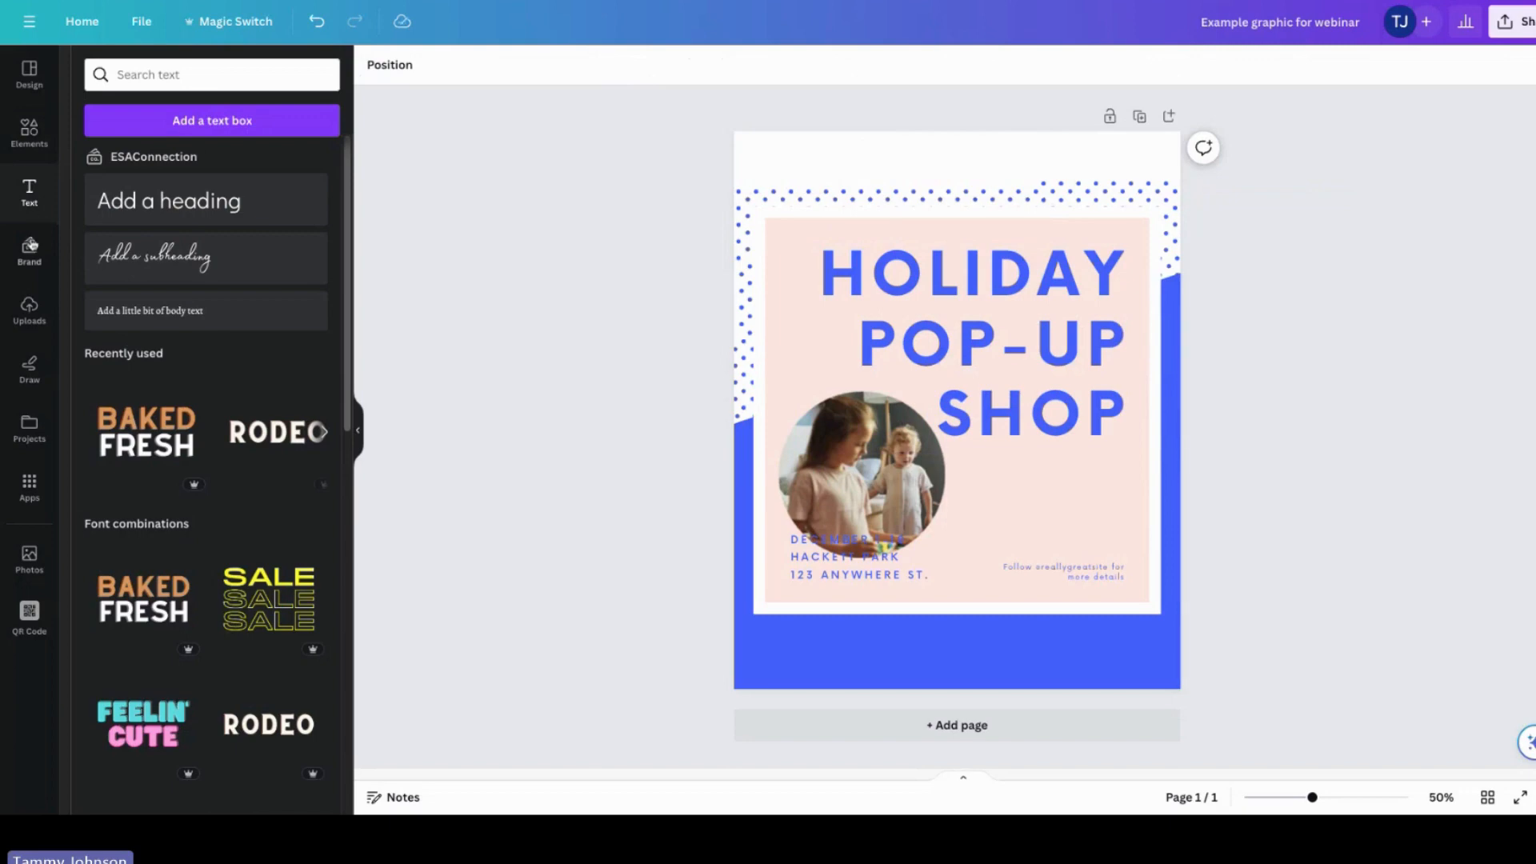
Step: Browse the brand kit's logos, colours, fonts and other brand assets
{"action": "left_click", "coordinate": [33, 249]}
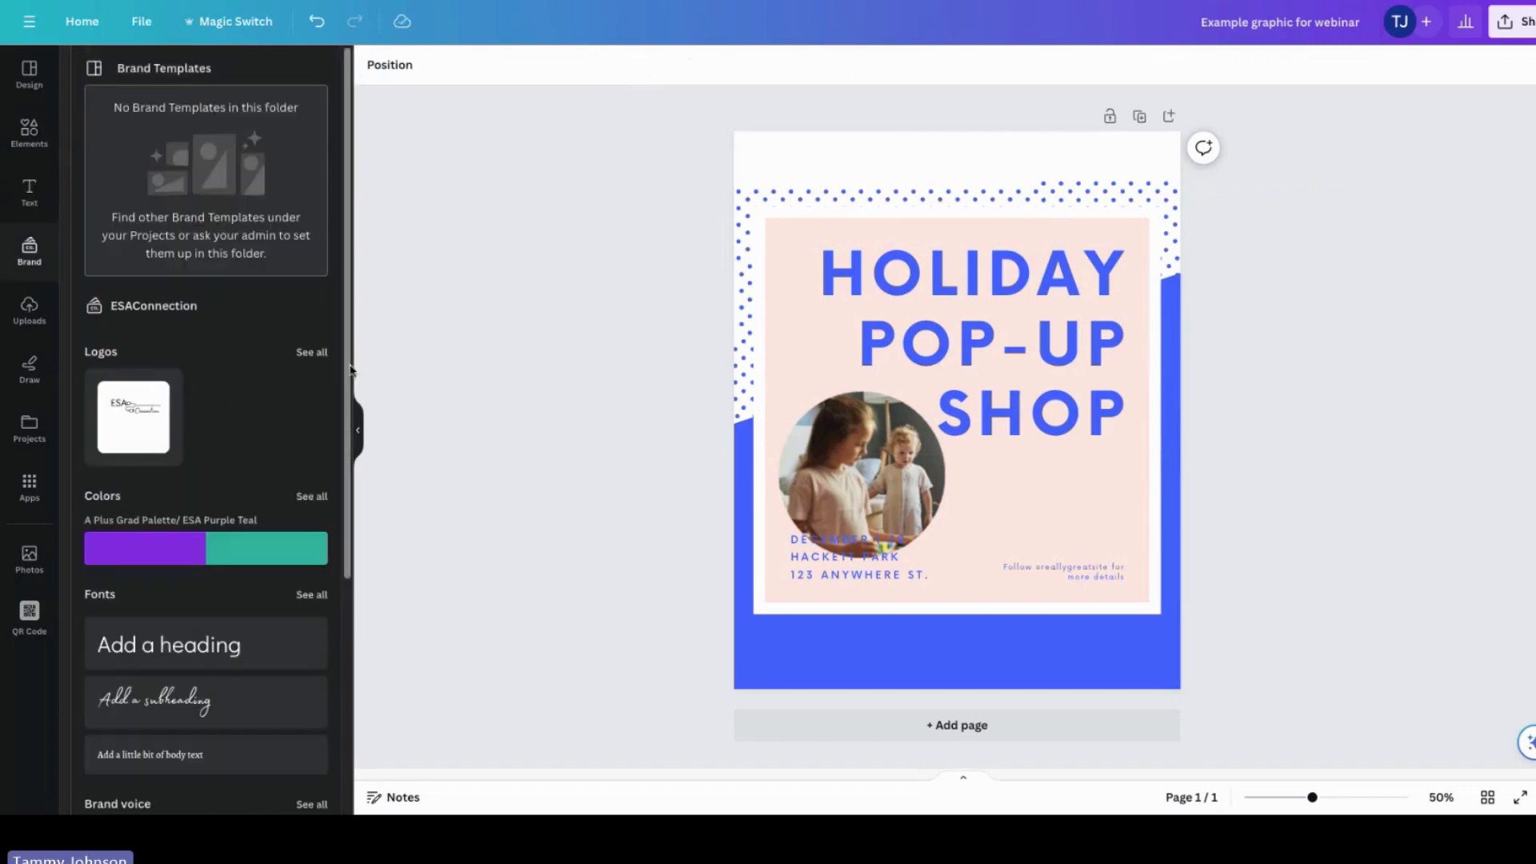
{"action": "scroll", "coordinate": [355, 391], "scroll_direction": "down", "scroll_amount": 1}
{"action": "left_click_drag", "start_coordinate": [355, 392], "coordinate": [358, 565]}
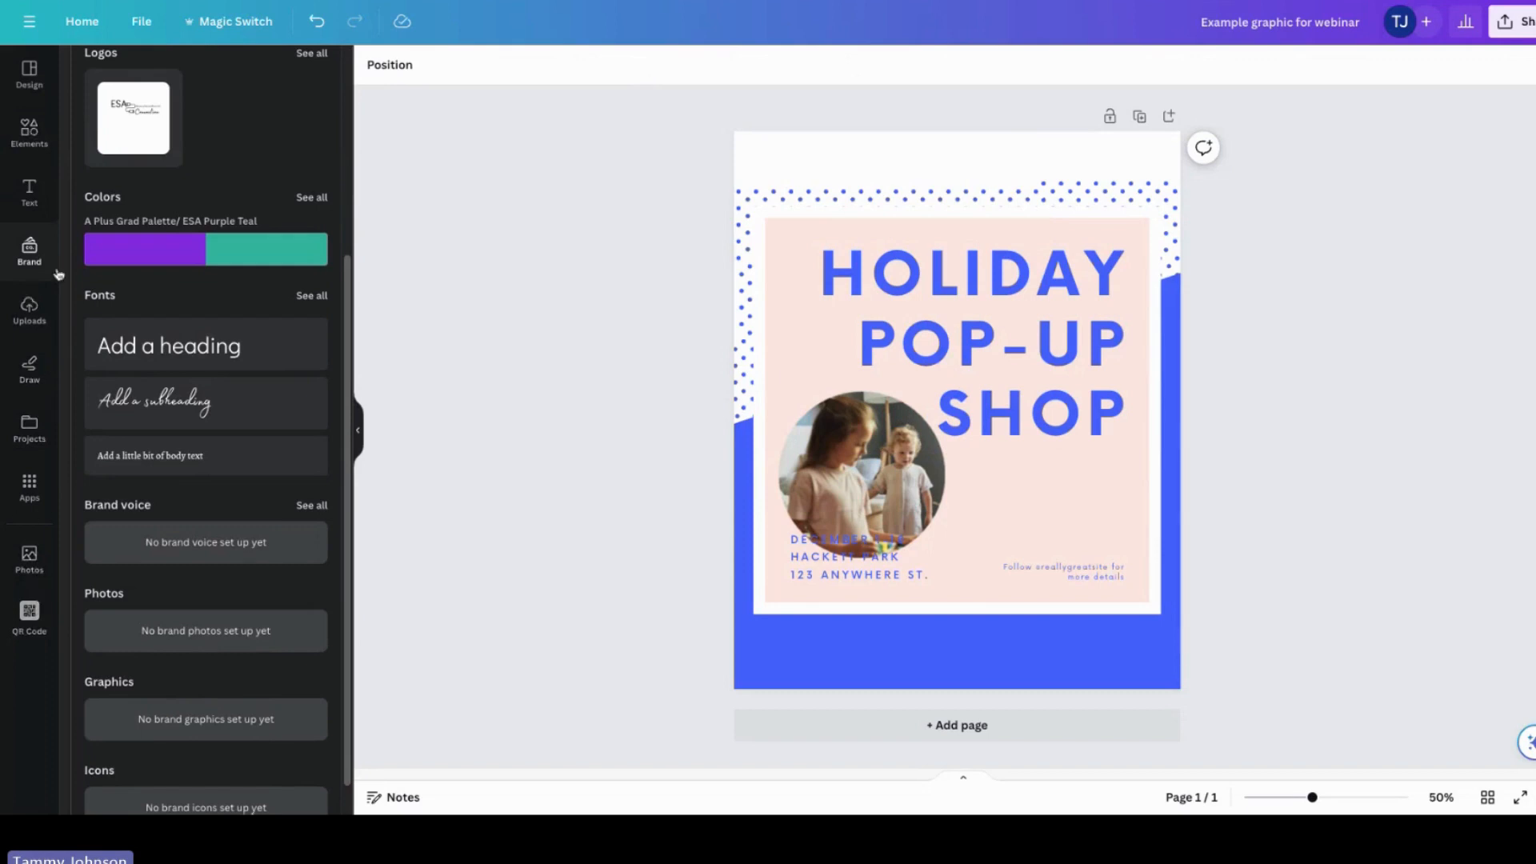
{"action": "mouse_move", "coordinate": [153, 248]}
{"action": "mouse_move", "coordinate": [283, 259]}
{"action": "scroll", "coordinate": [338, 565], "scroll_direction": "down", "scroll_amount": 2}
{"action": "scroll", "coordinate": [350, 568], "scroll_direction": "up", "scroll_amount": 3}
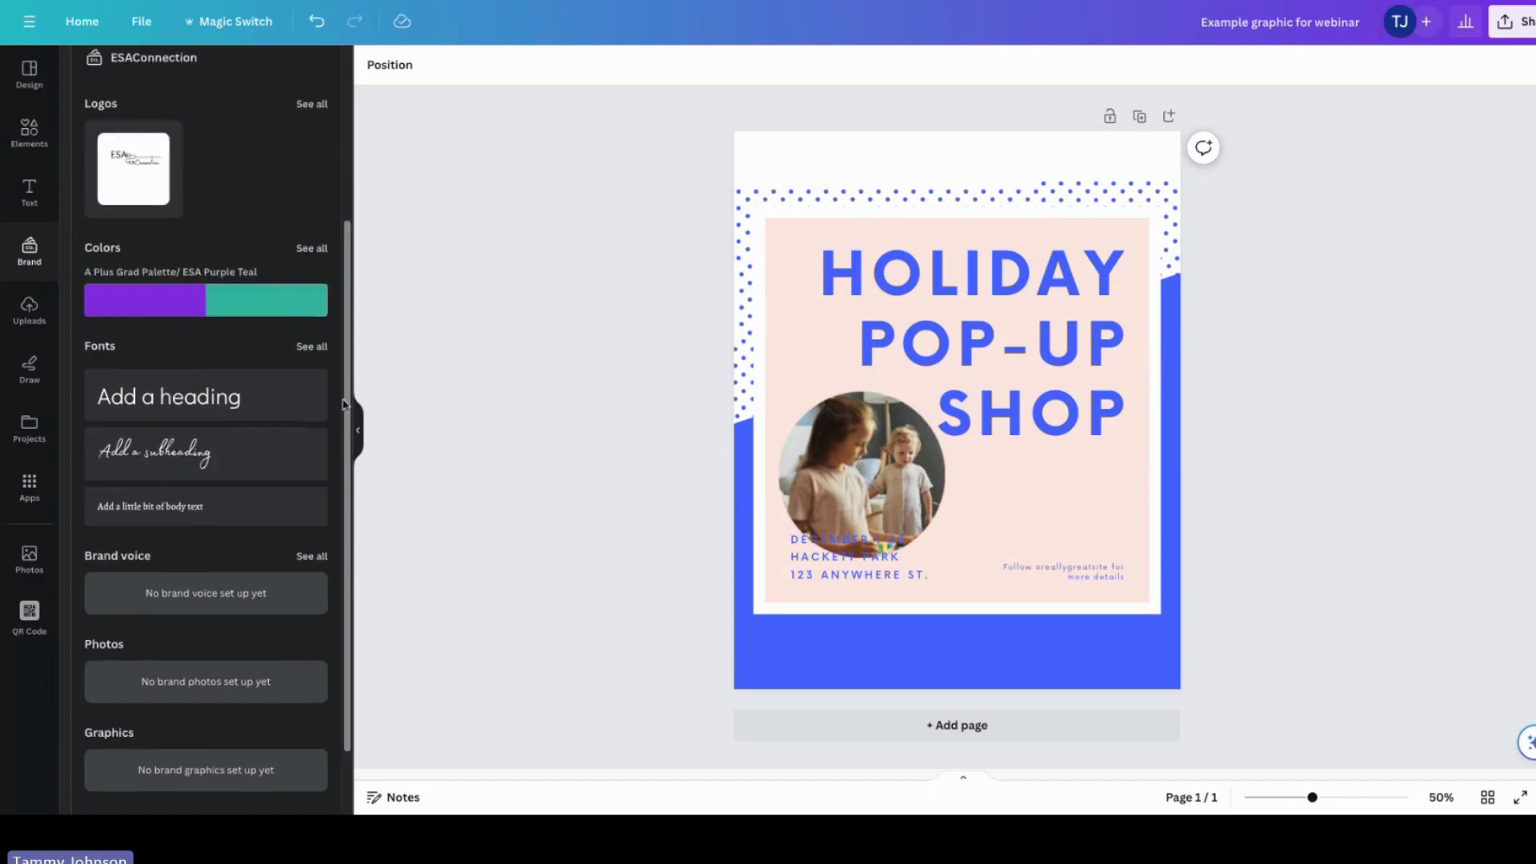
{"action": "left_click", "coordinate": [22, 319]}
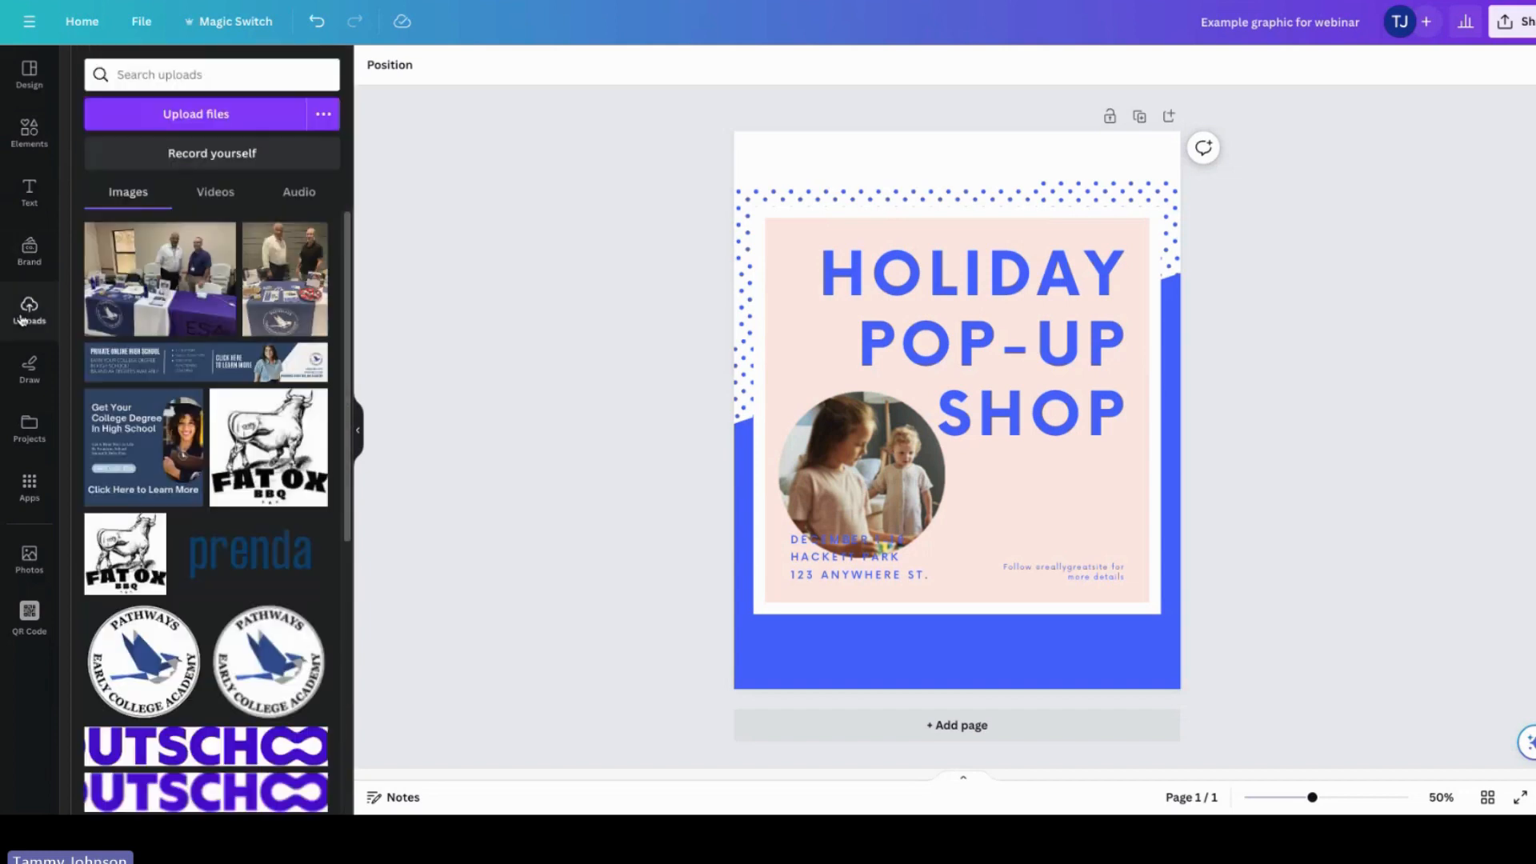
{"action": "left_click", "coordinate": [250, 115]}
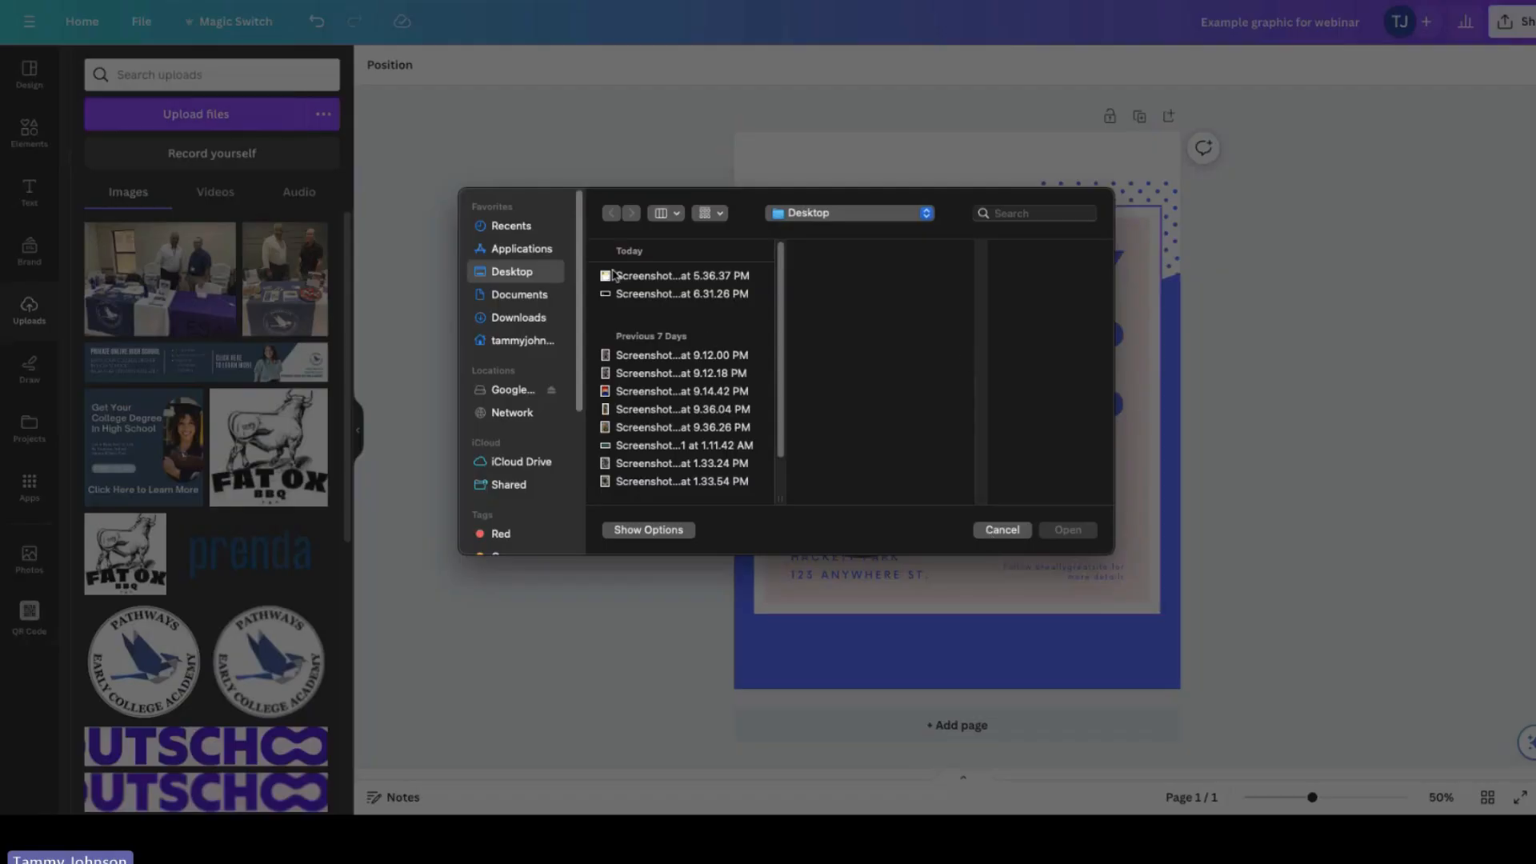
{"action": "left_click", "coordinate": [1003, 531]}
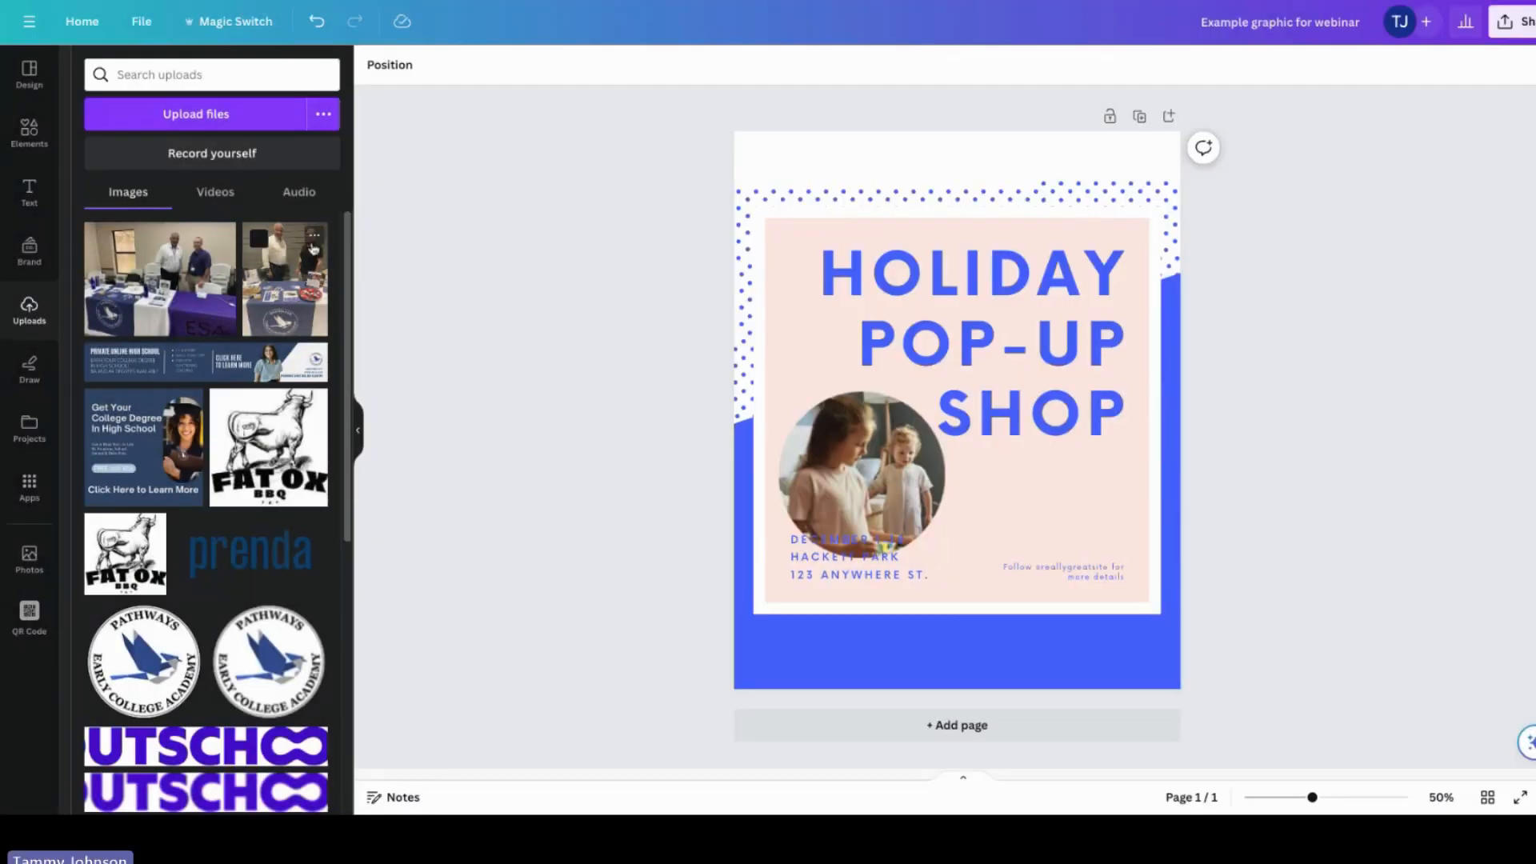
Step: Browse the Draw, Projects, Apps, Photos and QR Code panels to see what each offers
{"action": "left_click_drag", "start_coordinate": [351, 247], "coordinate": [350, 262]}
{"action": "left_click_drag", "start_coordinate": [350, 264], "coordinate": [336, 213]}
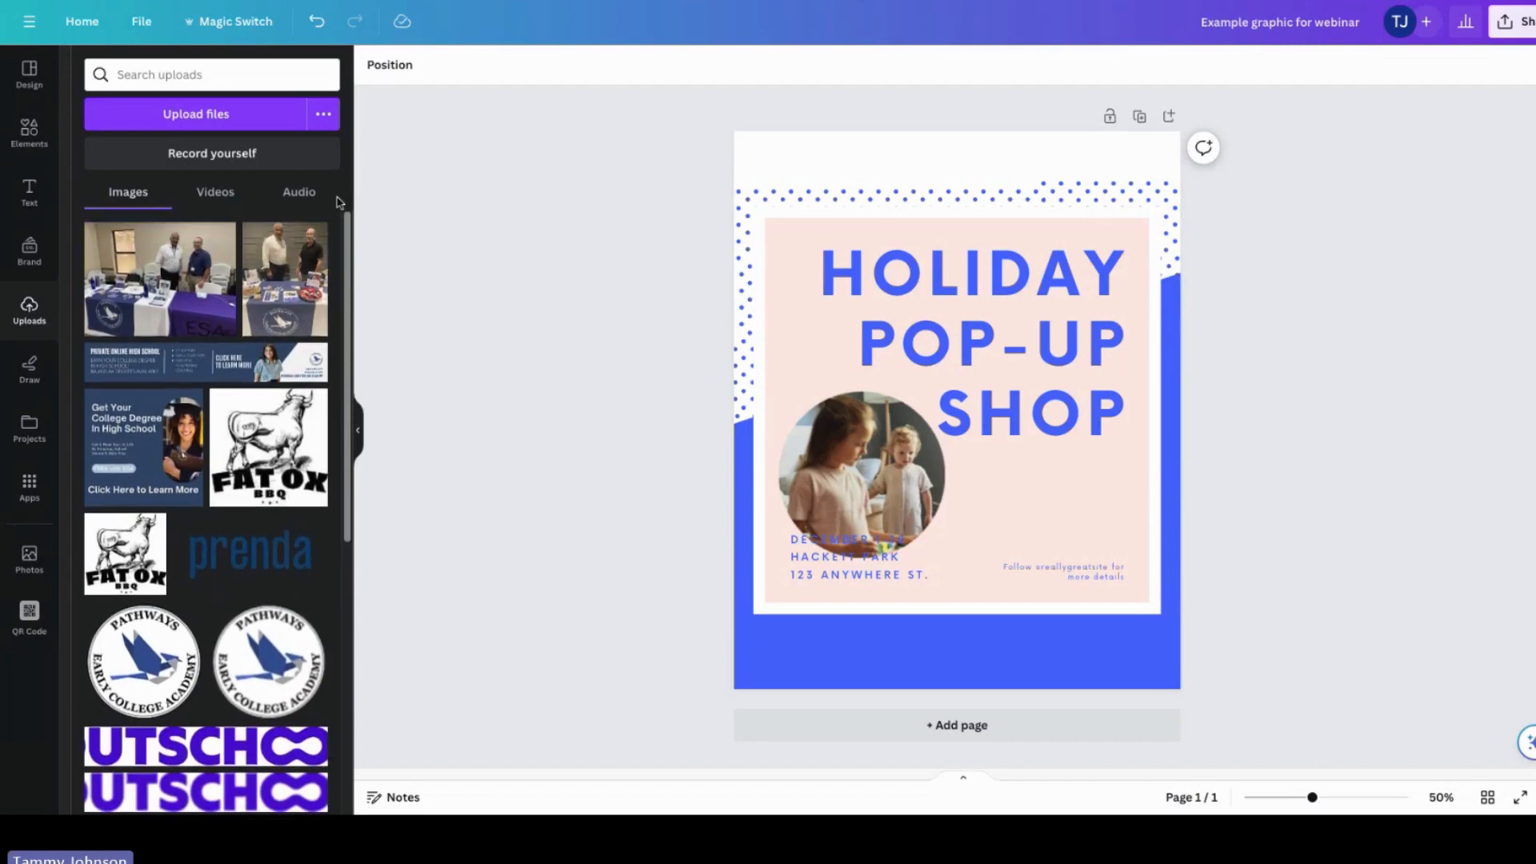
{"action": "left_click_drag", "start_coordinate": [346, 217], "coordinate": [340, 206]}
{"action": "mouse_move", "coordinate": [353, 253]}
{"action": "left_mouse_down"}
{"action": "mouse_move", "coordinate": [350, 528]}
{"action": "mouse_move", "coordinate": [348, 319]}
{"action": "left_mouse_up"}
{"action": "left_click", "coordinate": [30, 378]}
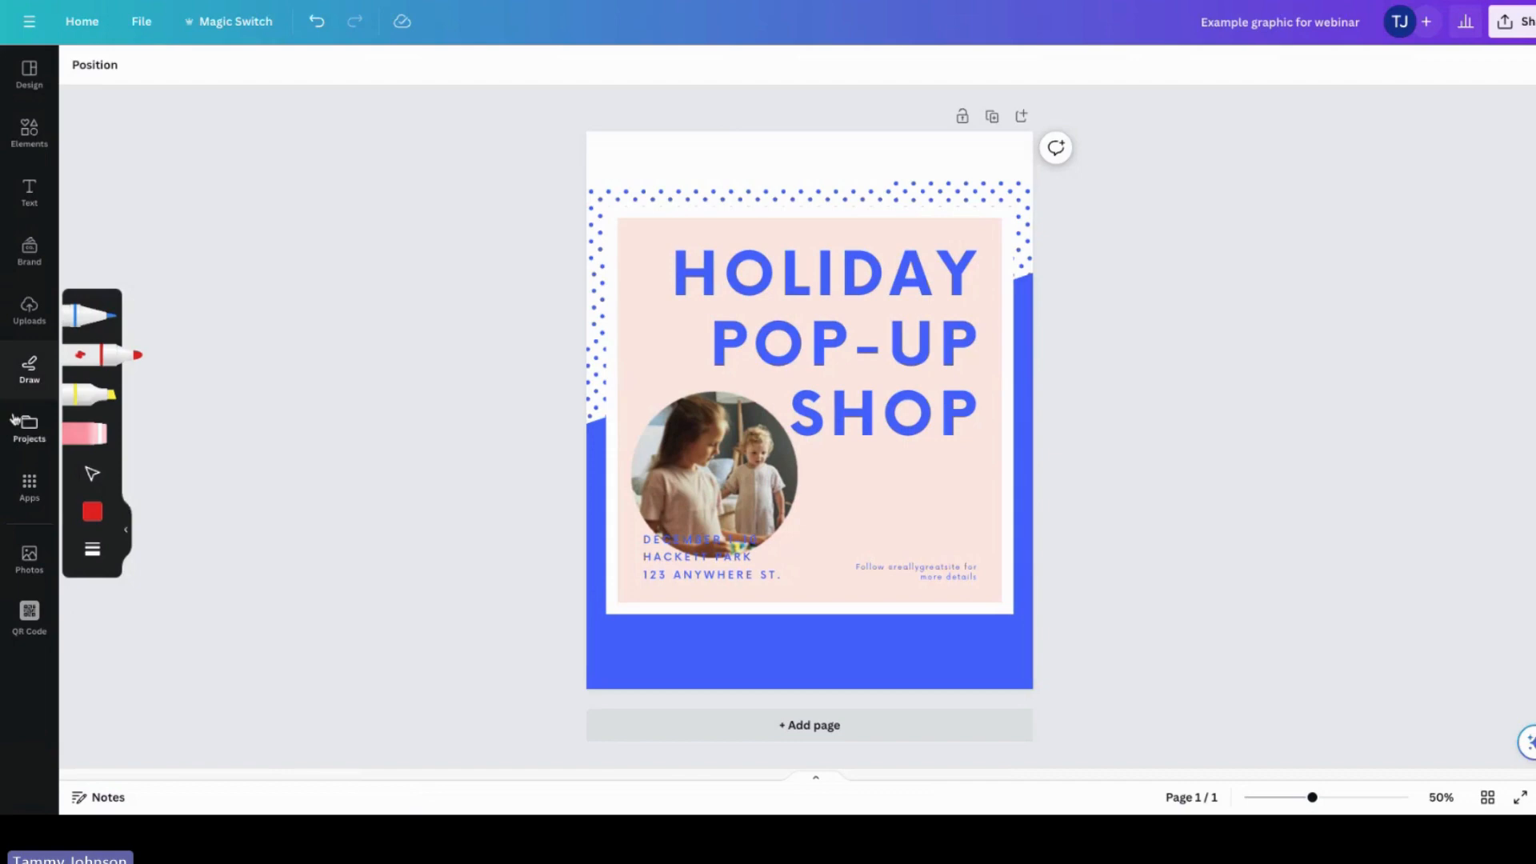
{"action": "left_click", "coordinate": [28, 436]}
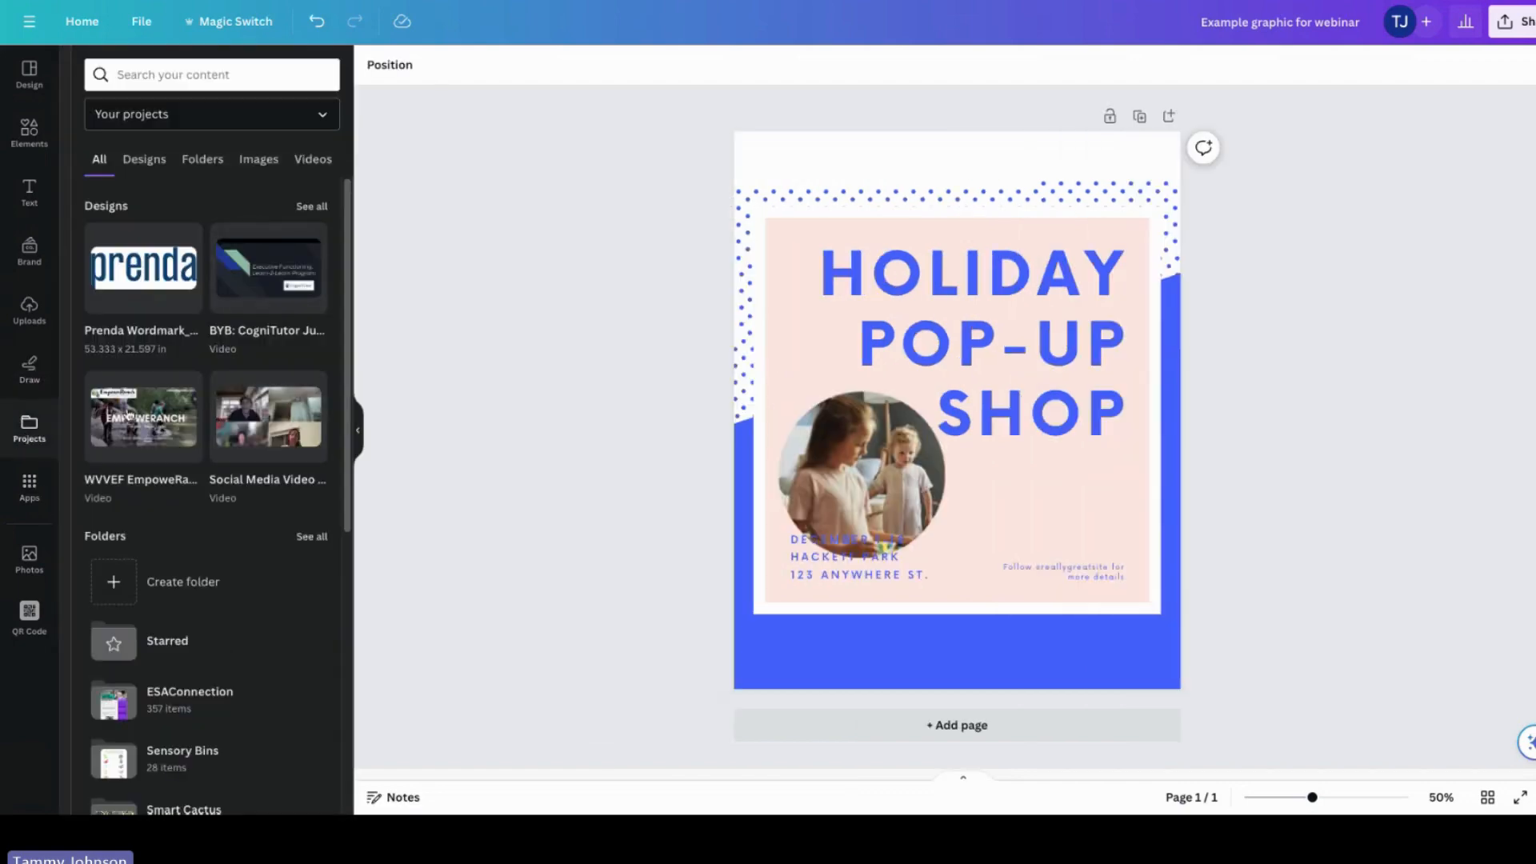
{"action": "left_click", "coordinate": [29, 484]}
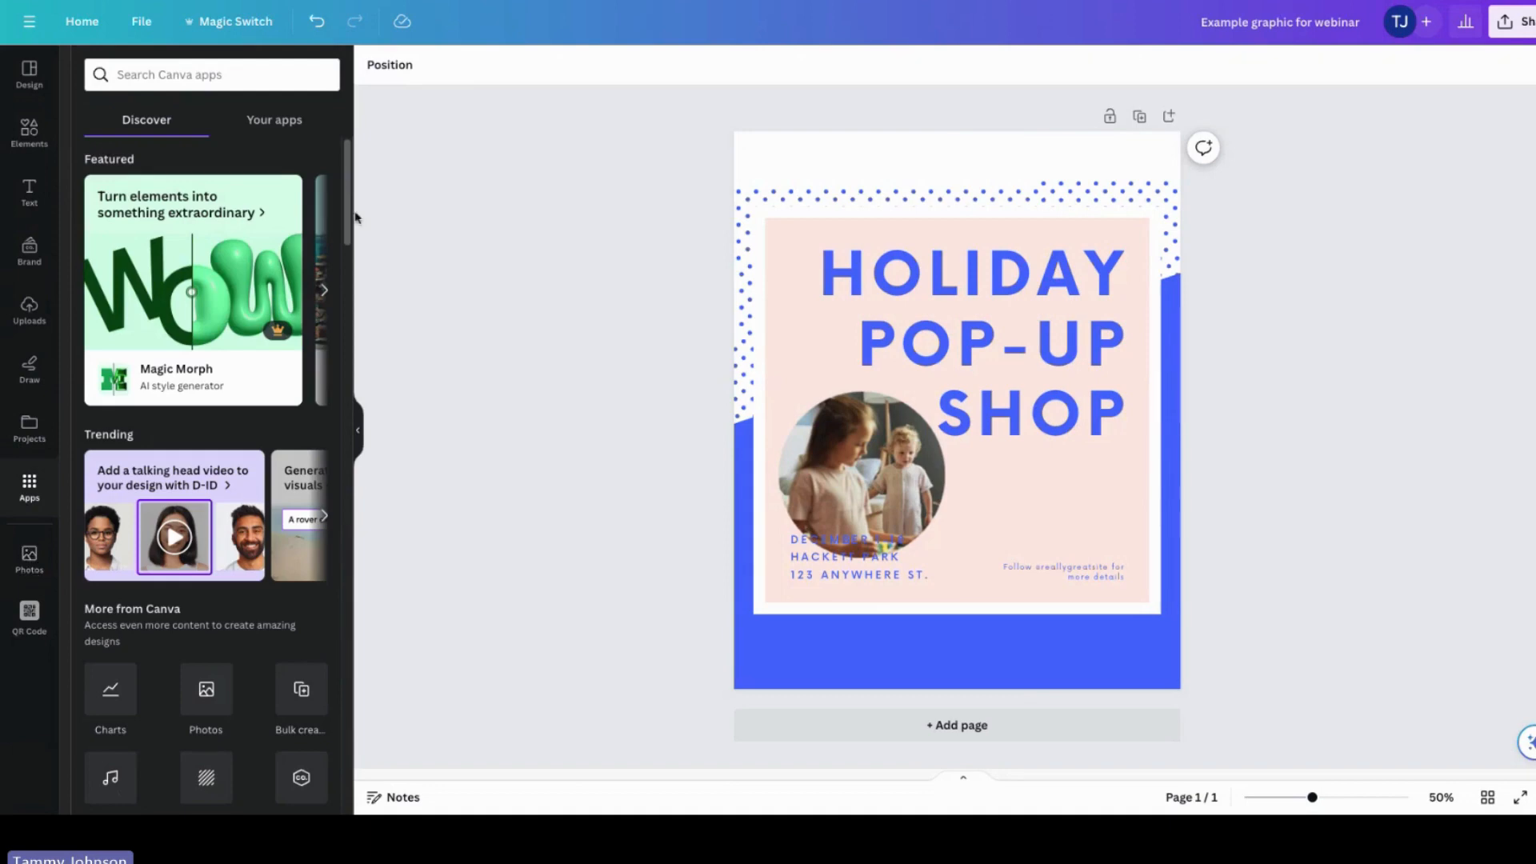
{"action": "left_click_drag", "start_coordinate": [353, 217], "coordinate": [392, 373]}
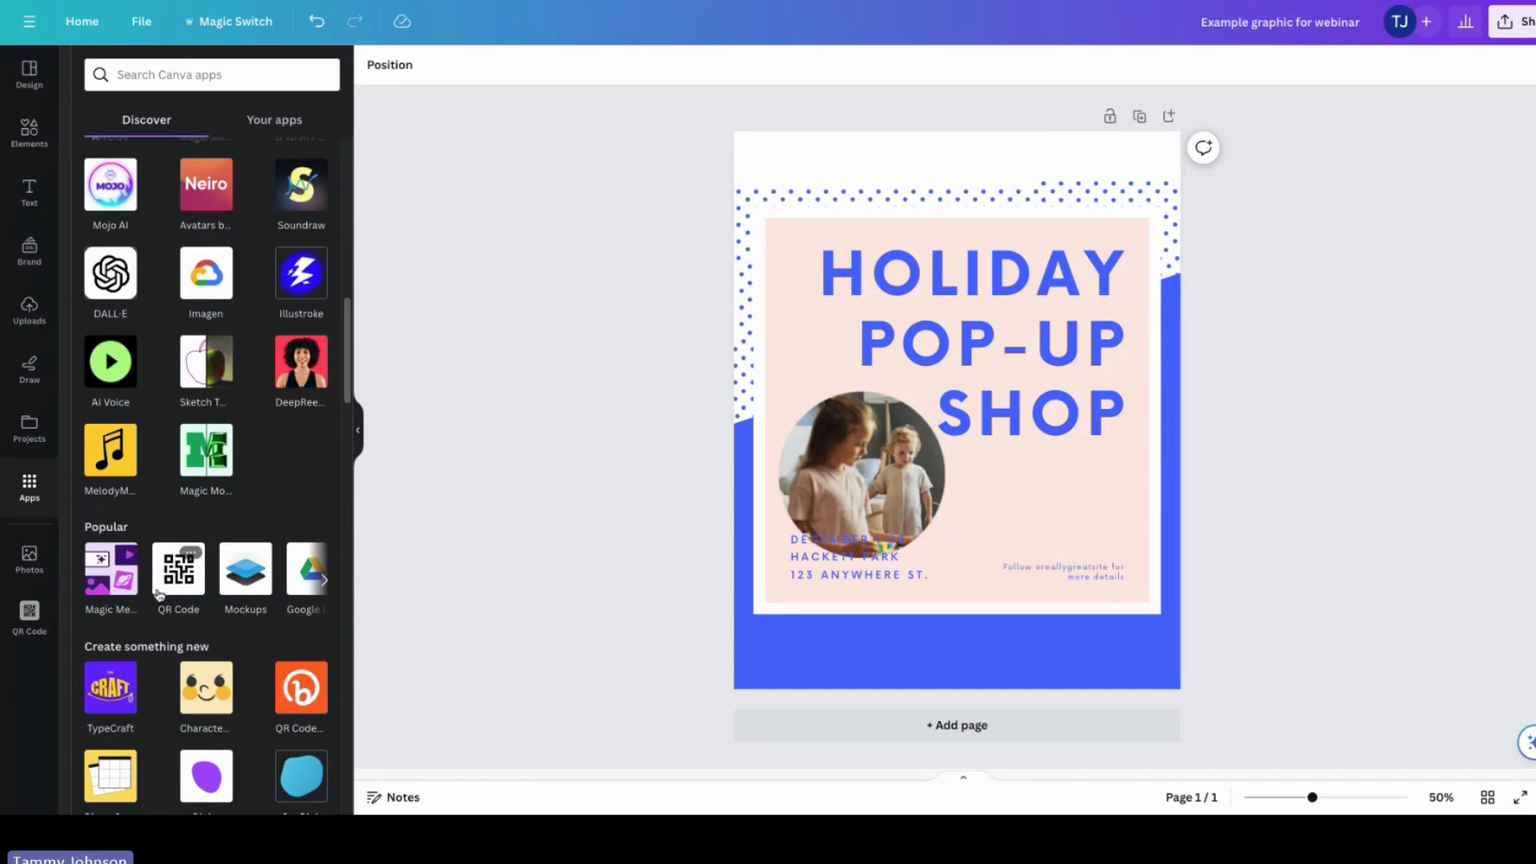
{"action": "scroll", "coordinate": [170, 579], "scroll_direction": "down", "scroll_amount": 5}
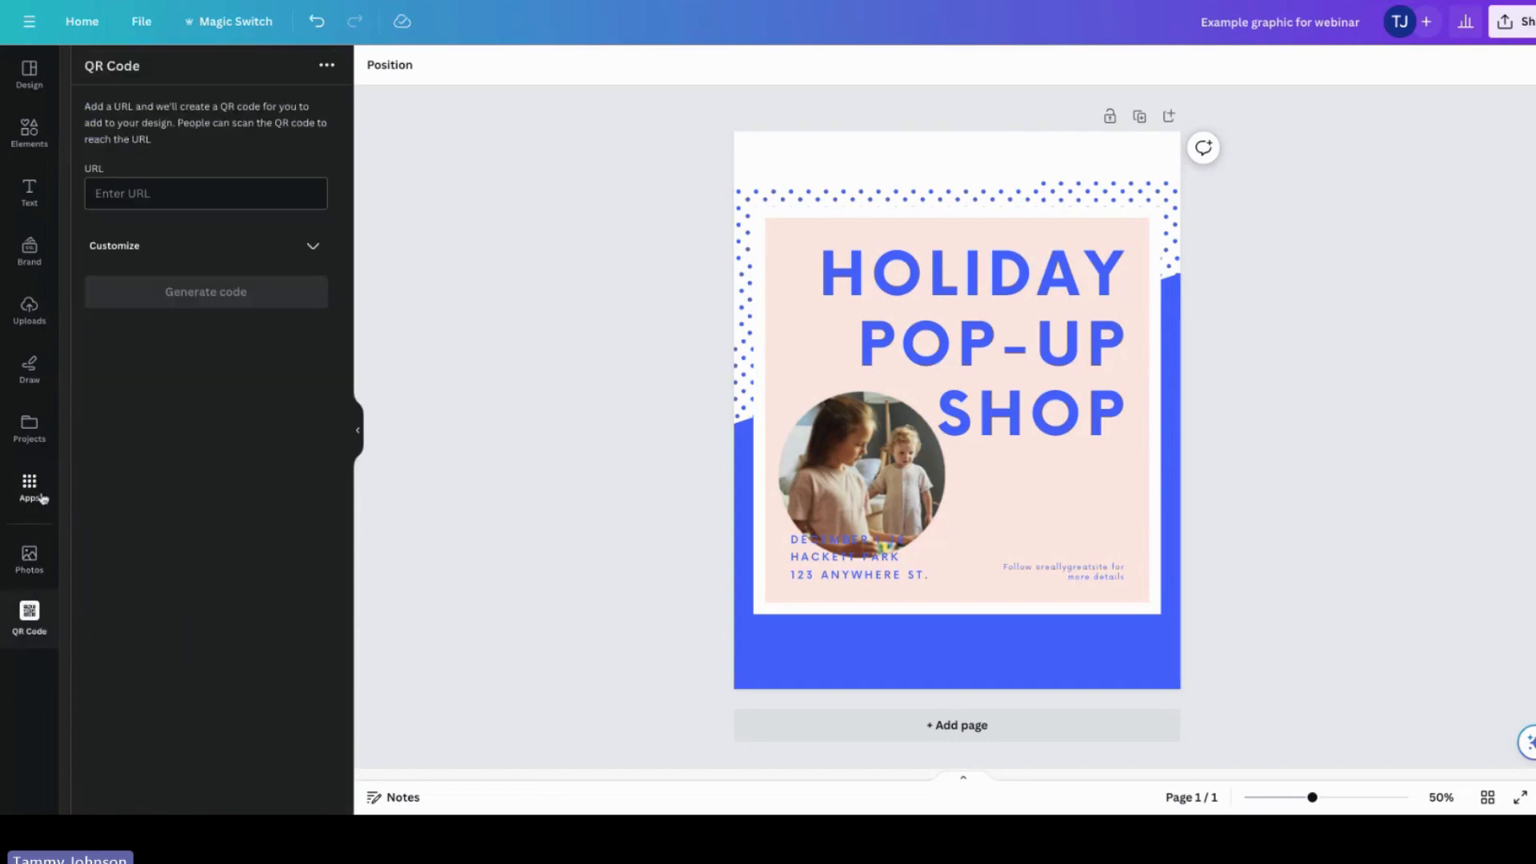
{"action": "left_click", "coordinate": [39, 562]}
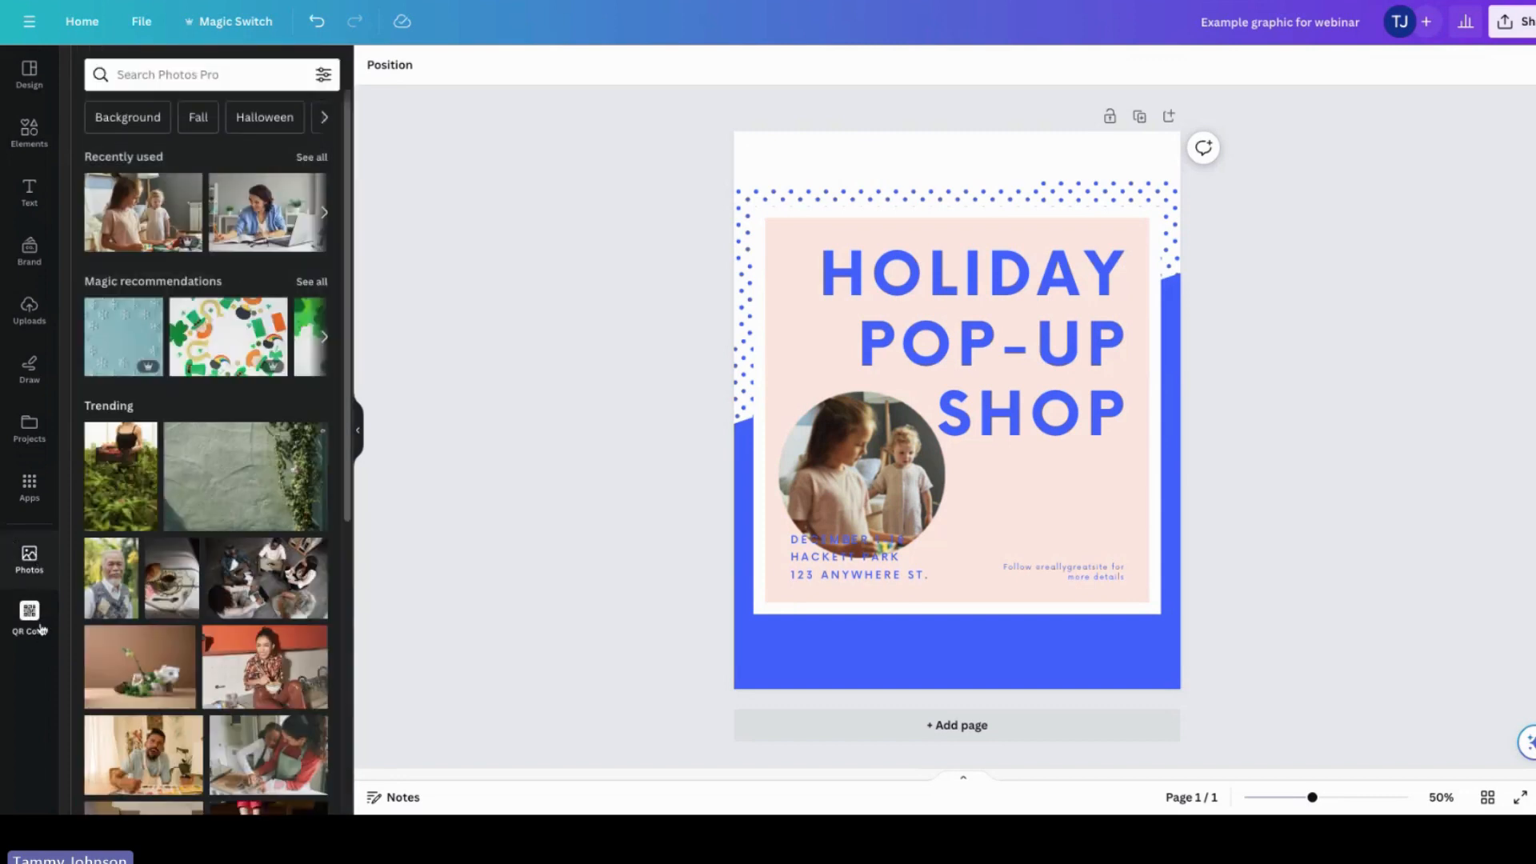
{"action": "left_click", "coordinate": [42, 629]}
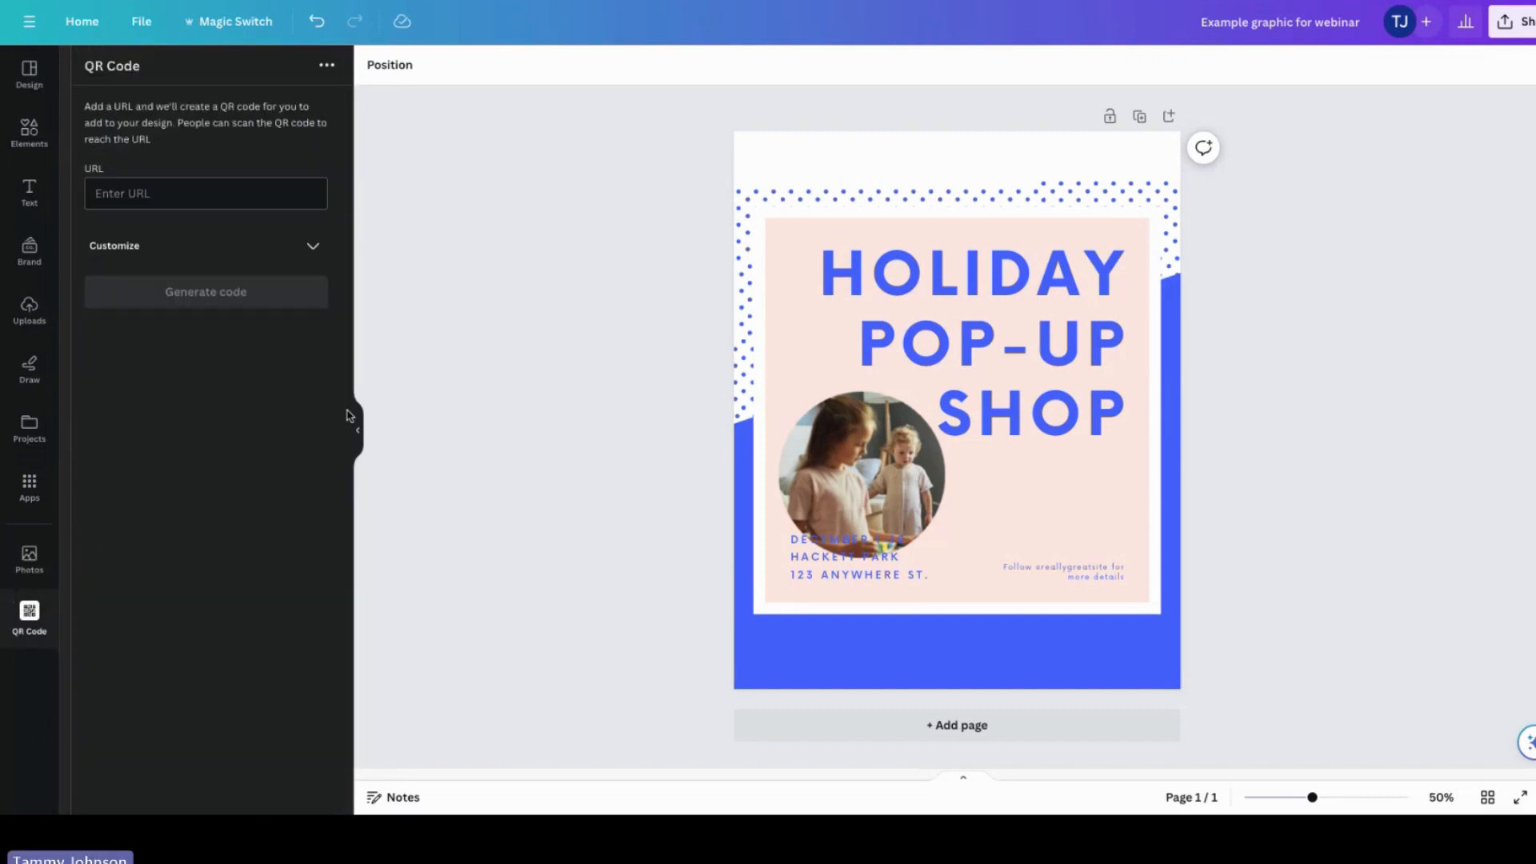
Step: Recolour the pink panel behind the title with the brand teal colour #29BDA7
{"action": "left_click", "coordinate": [798, 166]}
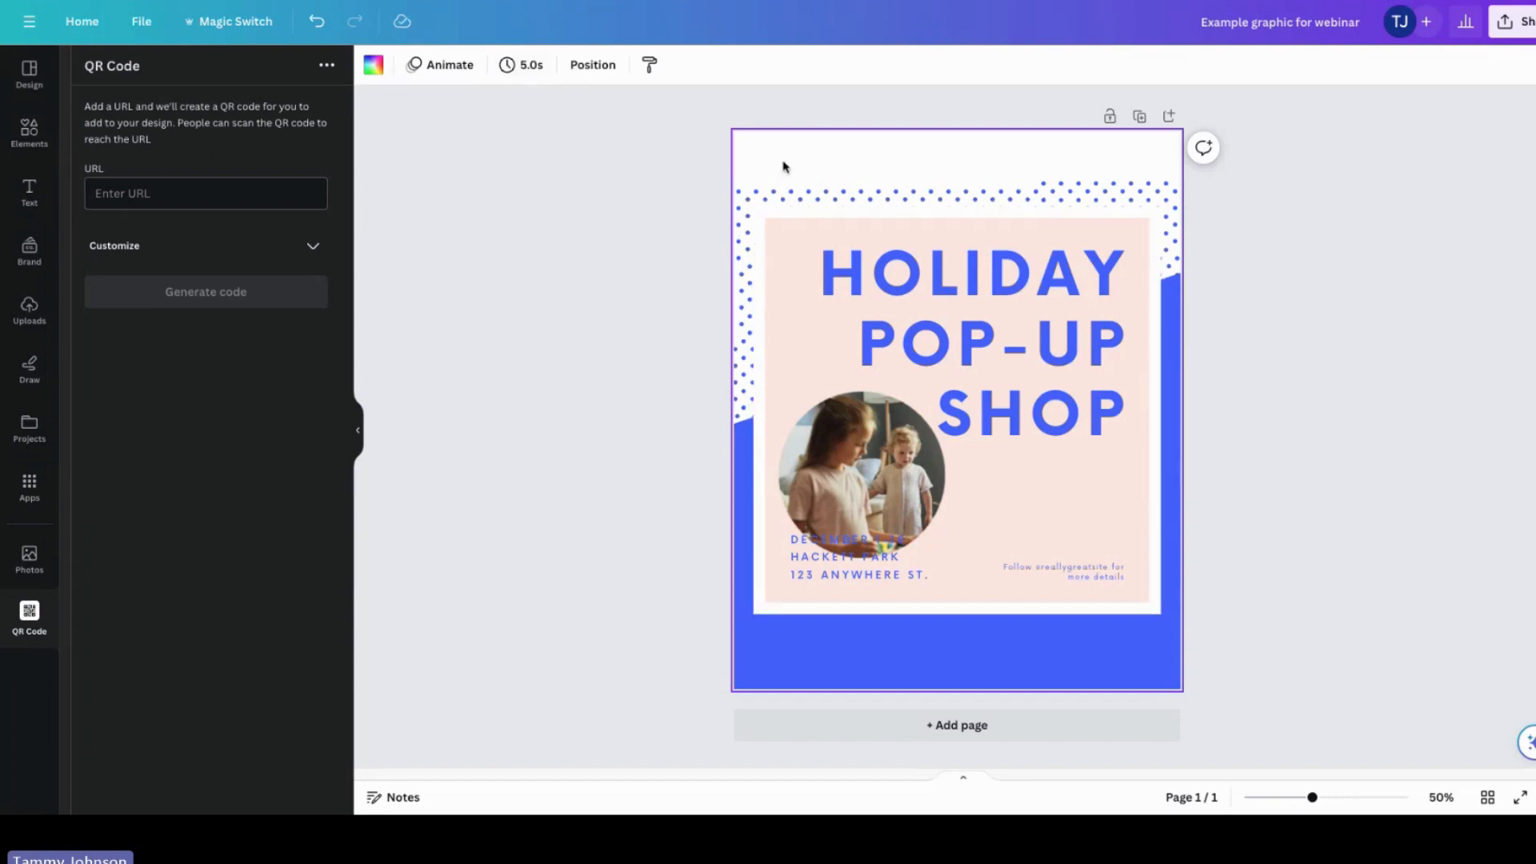
{"action": "left_click", "coordinate": [813, 329]}
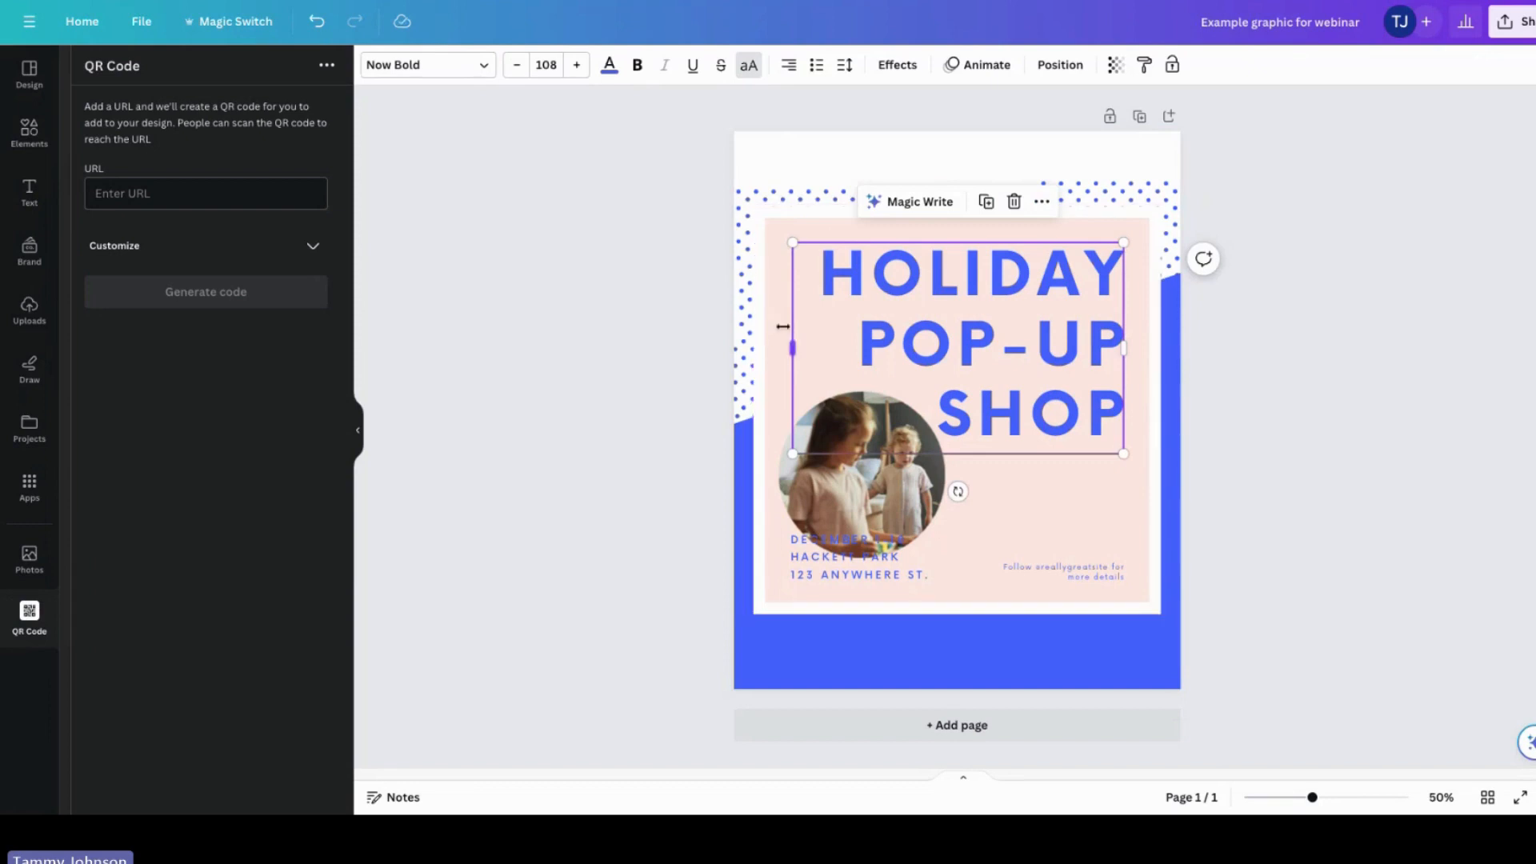
{"action": "left_click", "coordinate": [781, 324]}
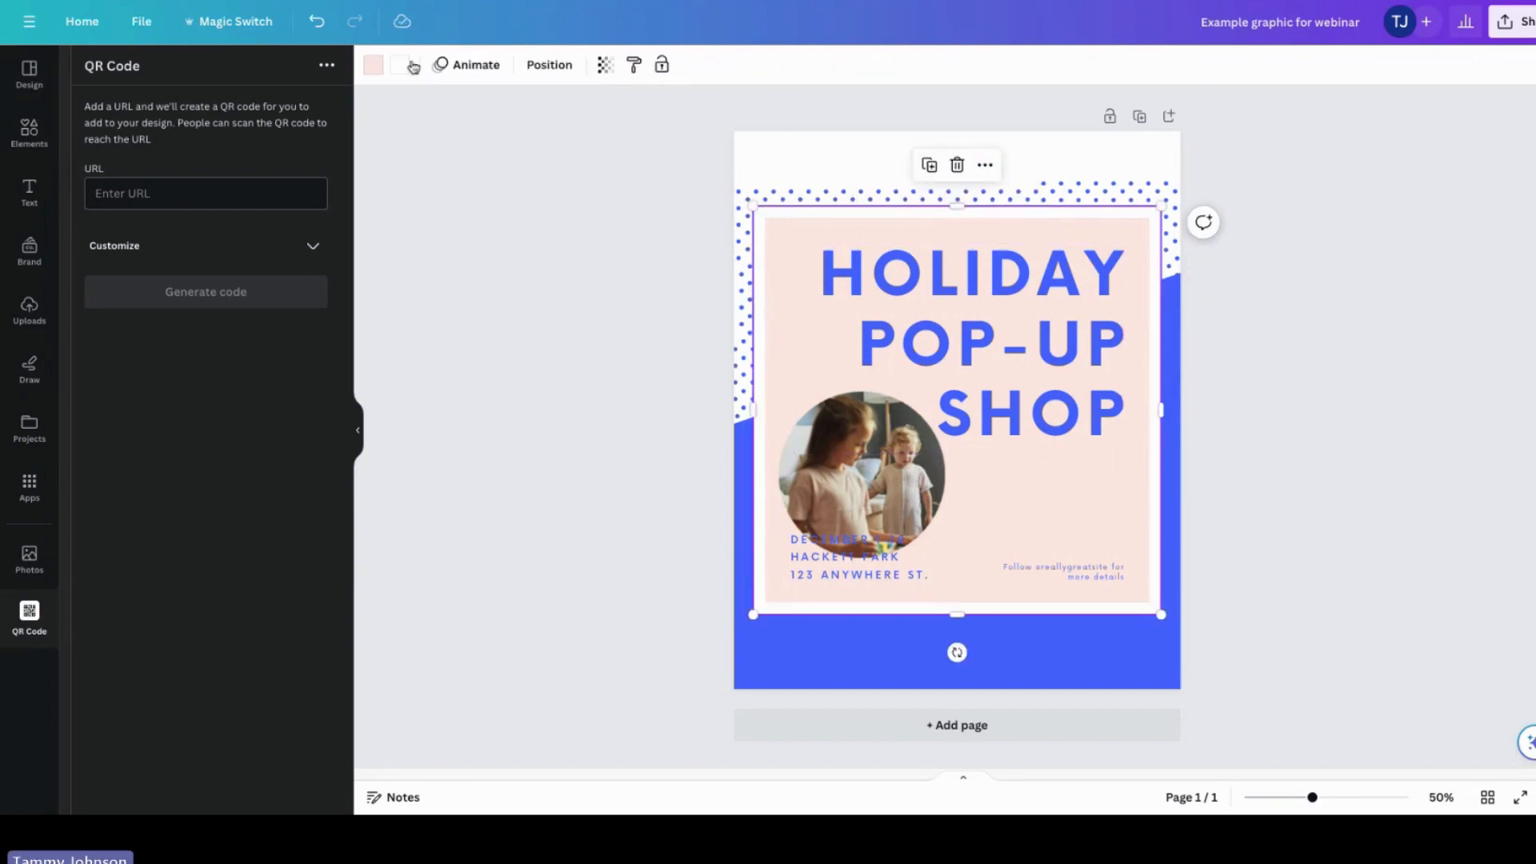
{"action": "left_click", "coordinate": [373, 72]}
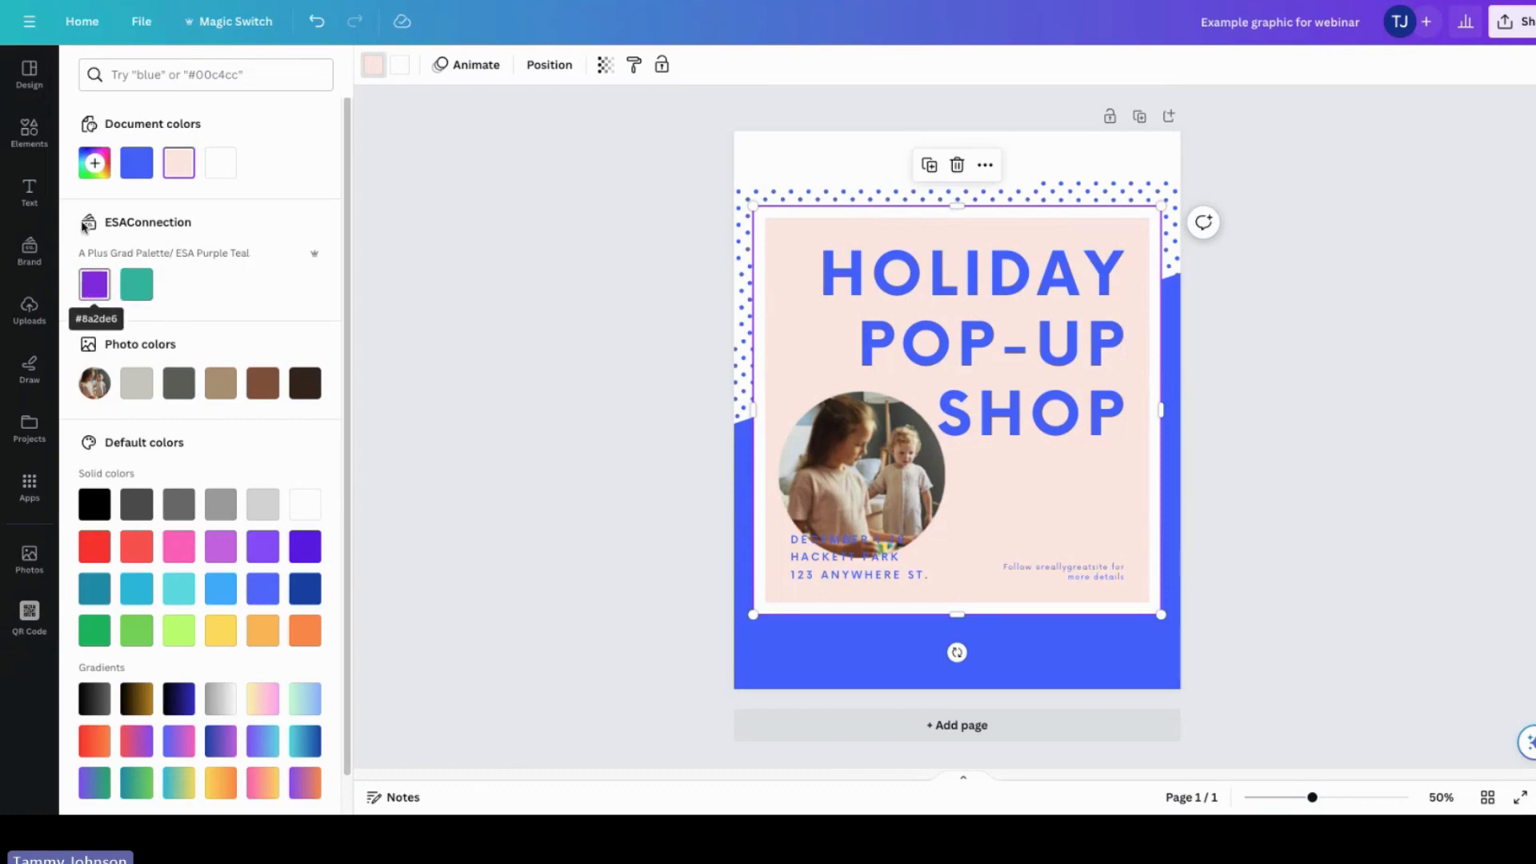
{"action": "left_click", "coordinate": [95, 165]}
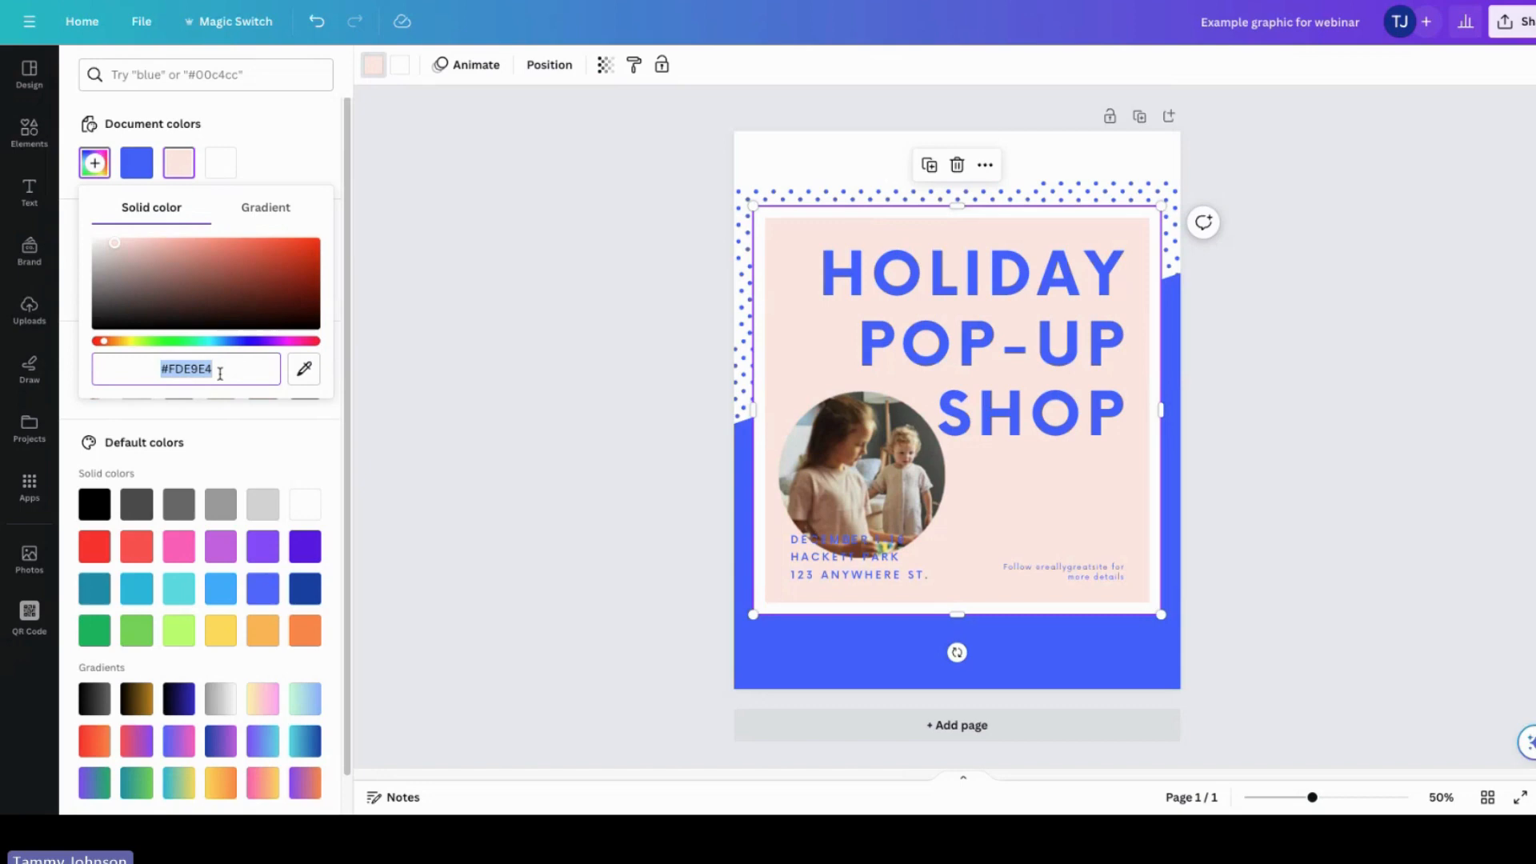
{"action": "left_click", "coordinate": [260, 439]}
{"action": "left_click", "coordinate": [94, 285]}
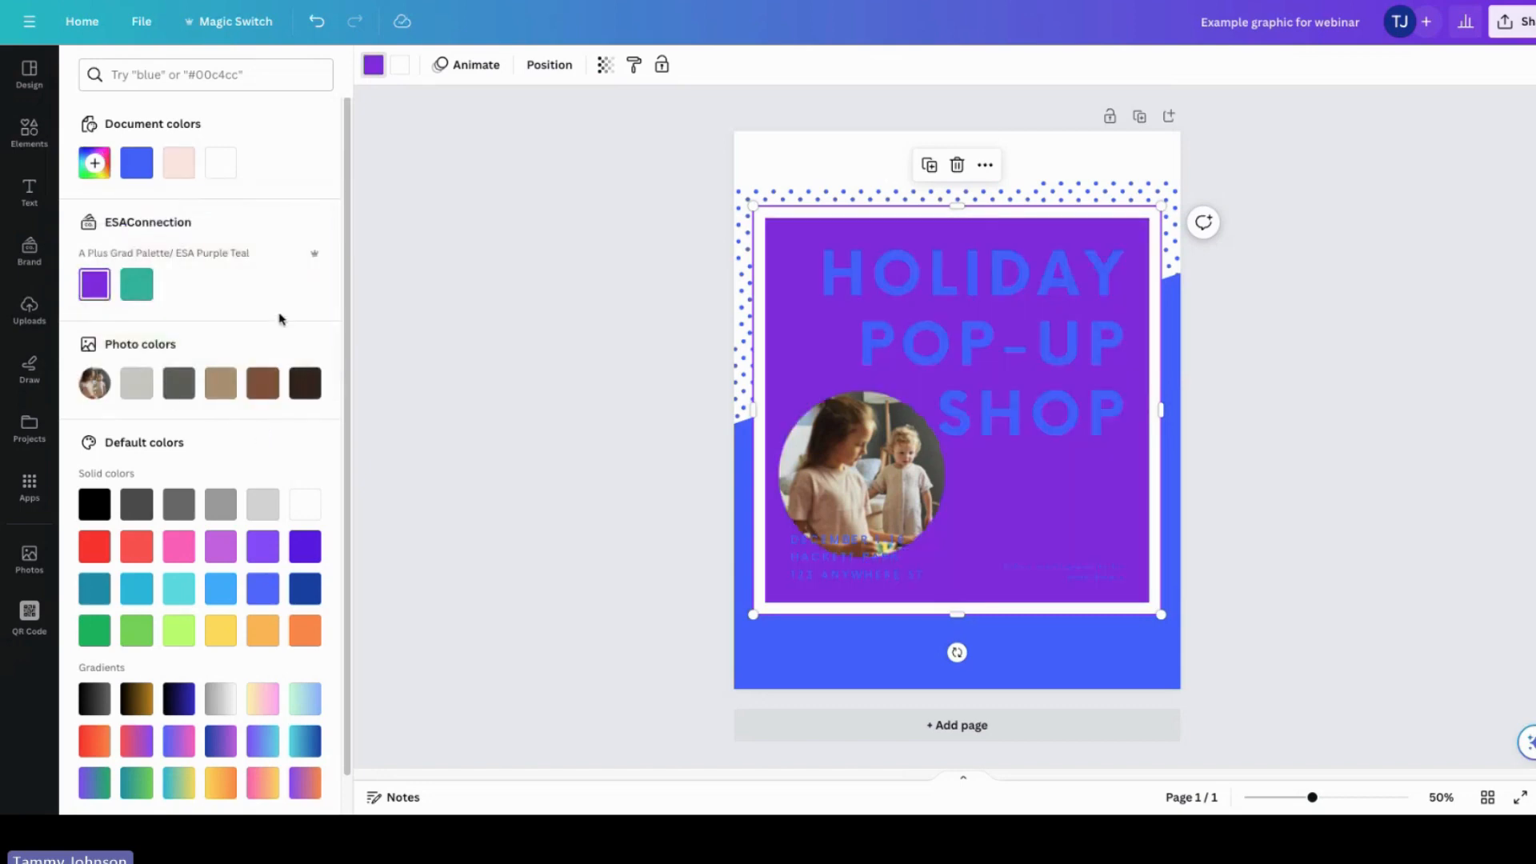
{"action": "left_click", "coordinate": [136, 280]}
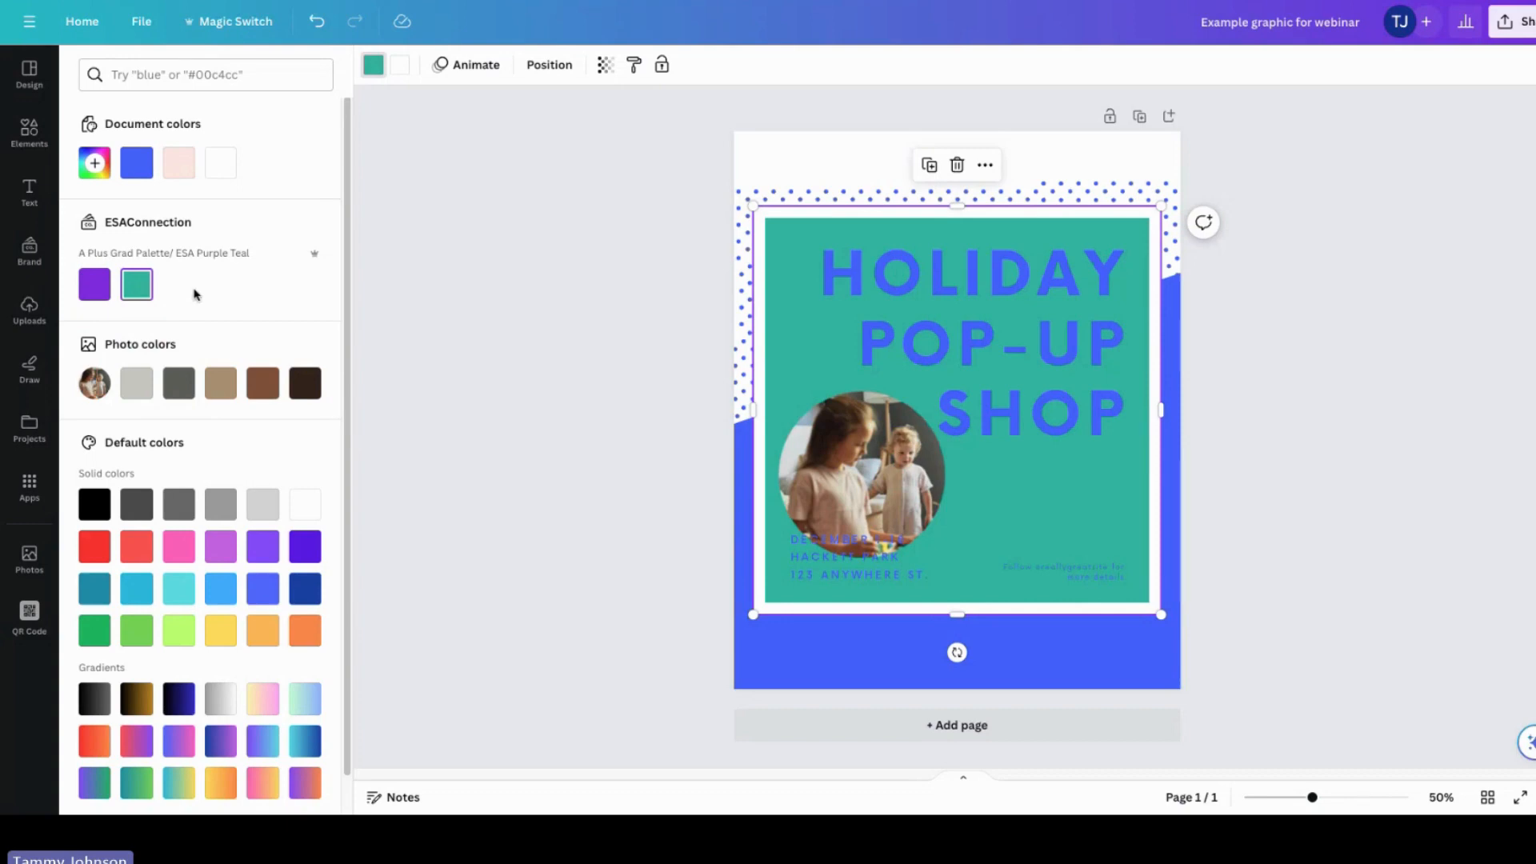
{"action": "left_click", "coordinate": [96, 164]}
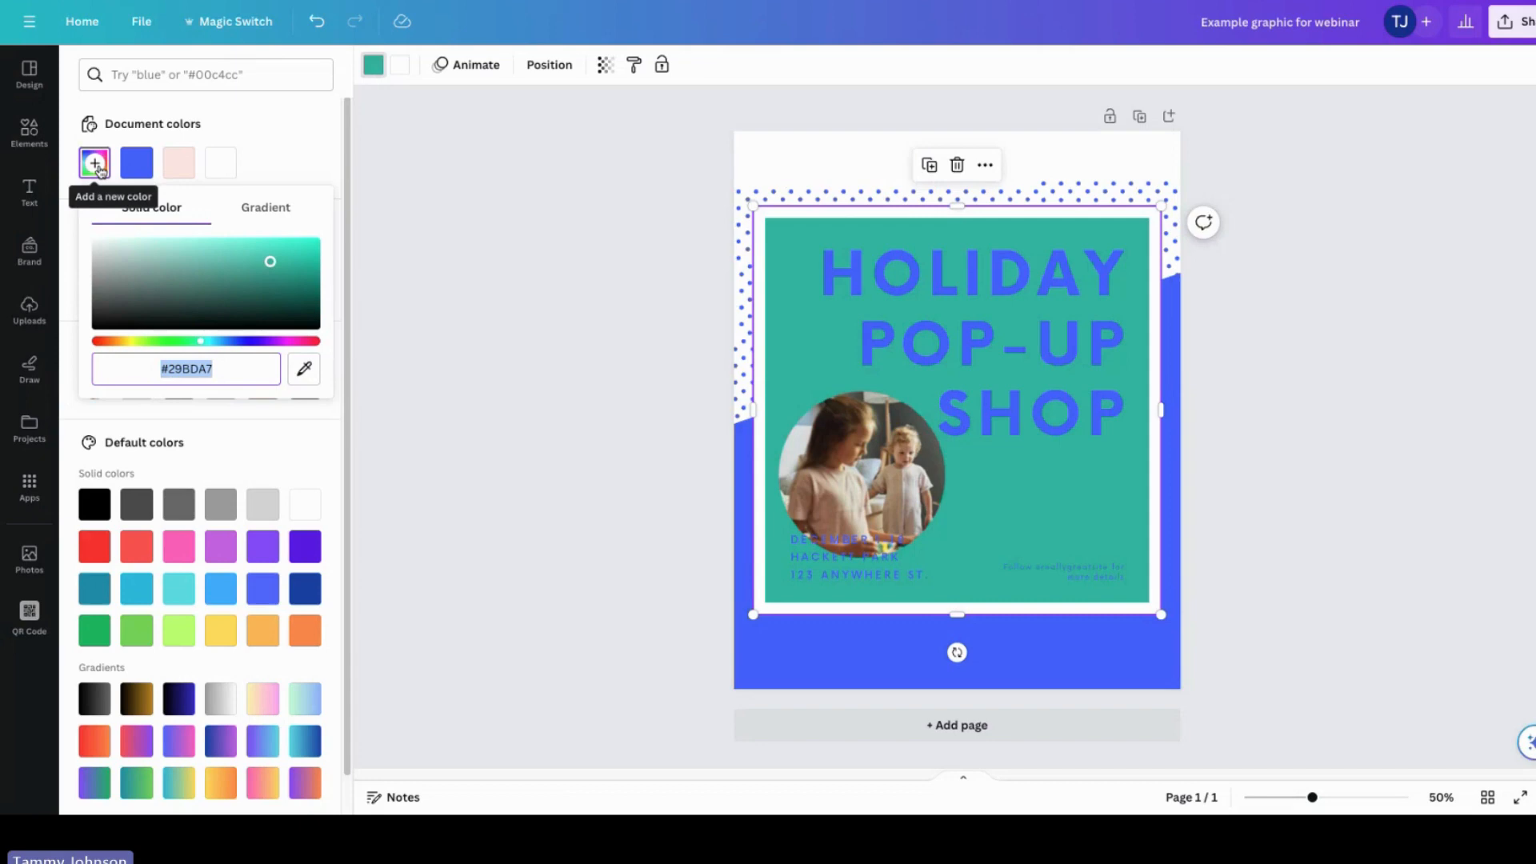
{"action": "left_click", "coordinate": [448, 411]}
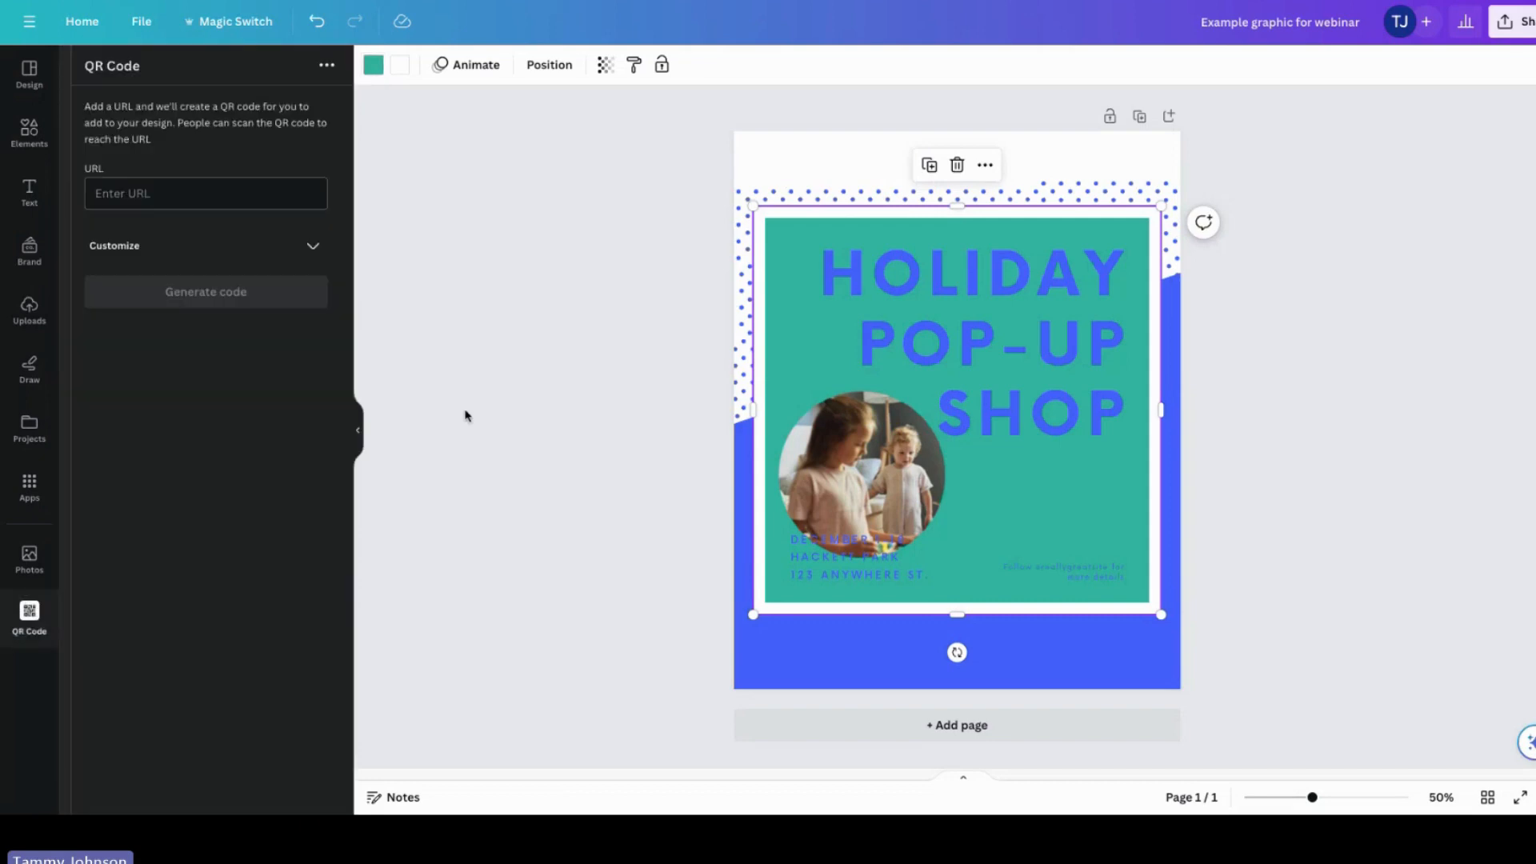
Step: Recolour the blue background shape with the brand purple colour
{"action": "left_click", "coordinate": [789, 643]}
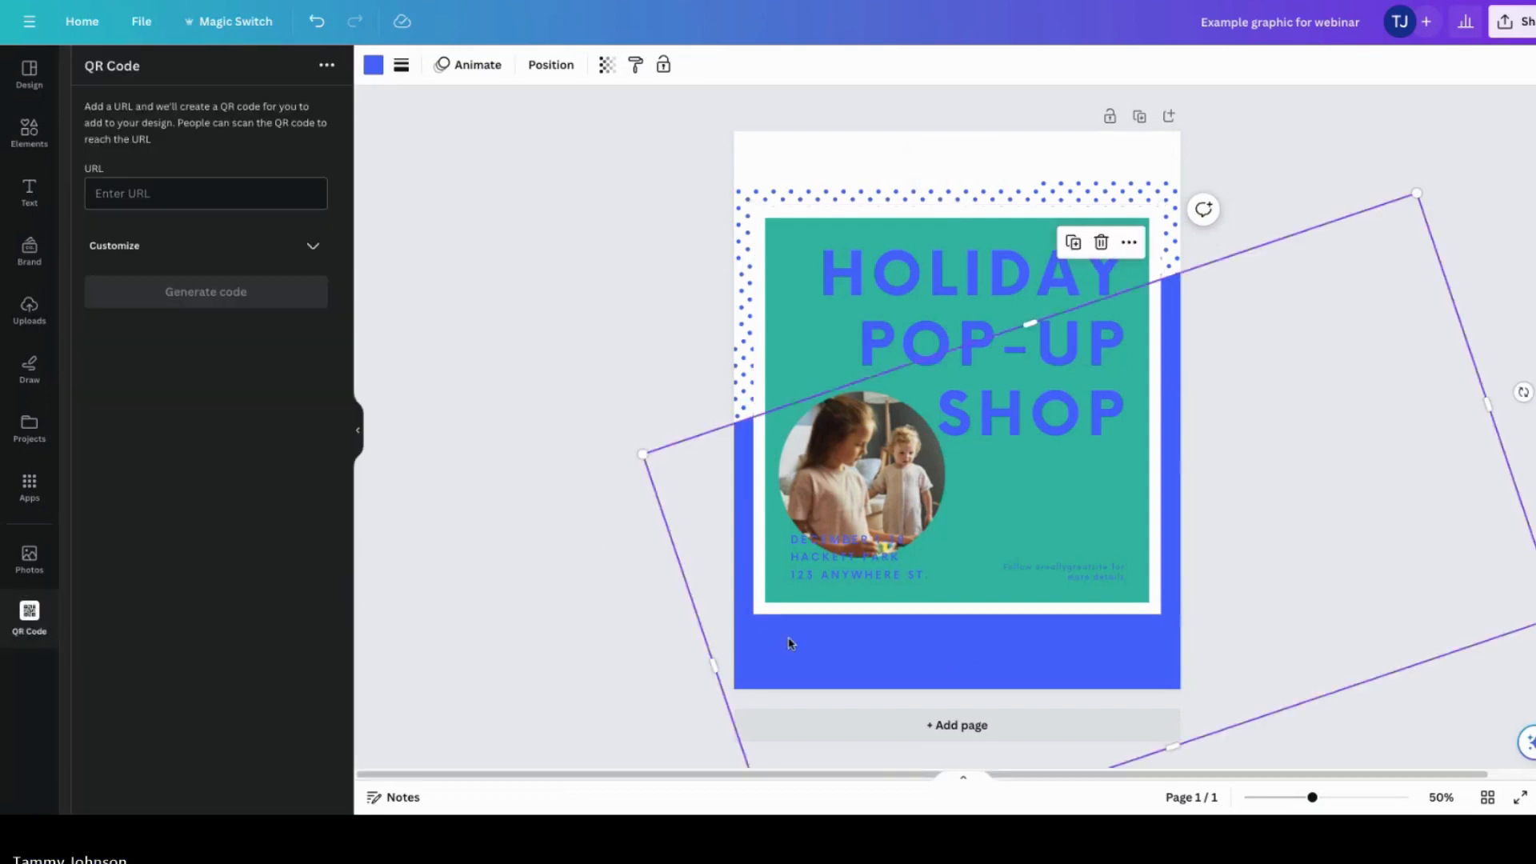
{"action": "left_click", "coordinate": [746, 481]}
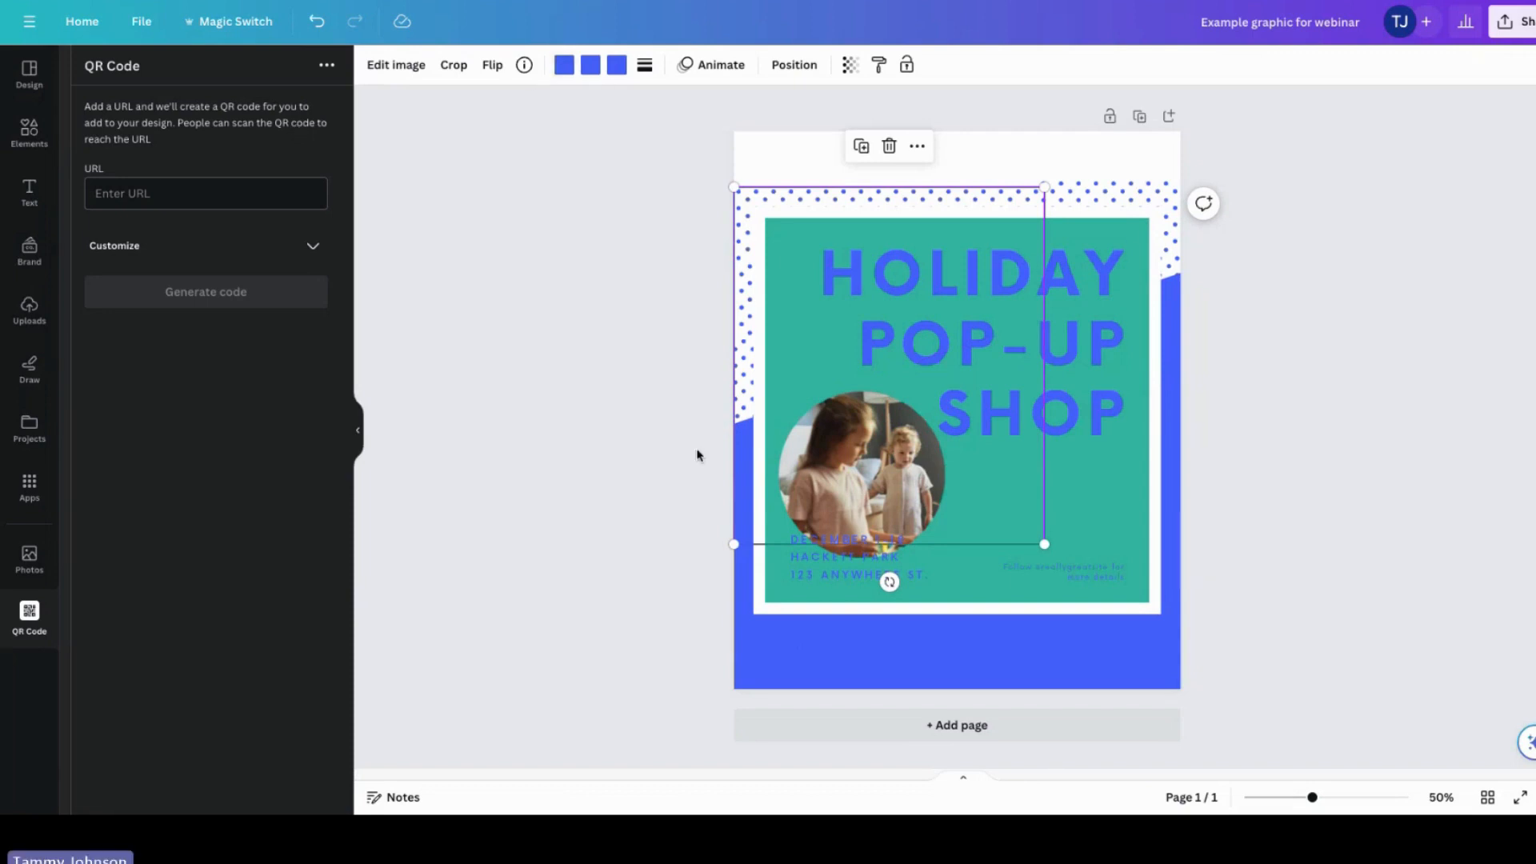
{"action": "left_click", "coordinate": [782, 354]}
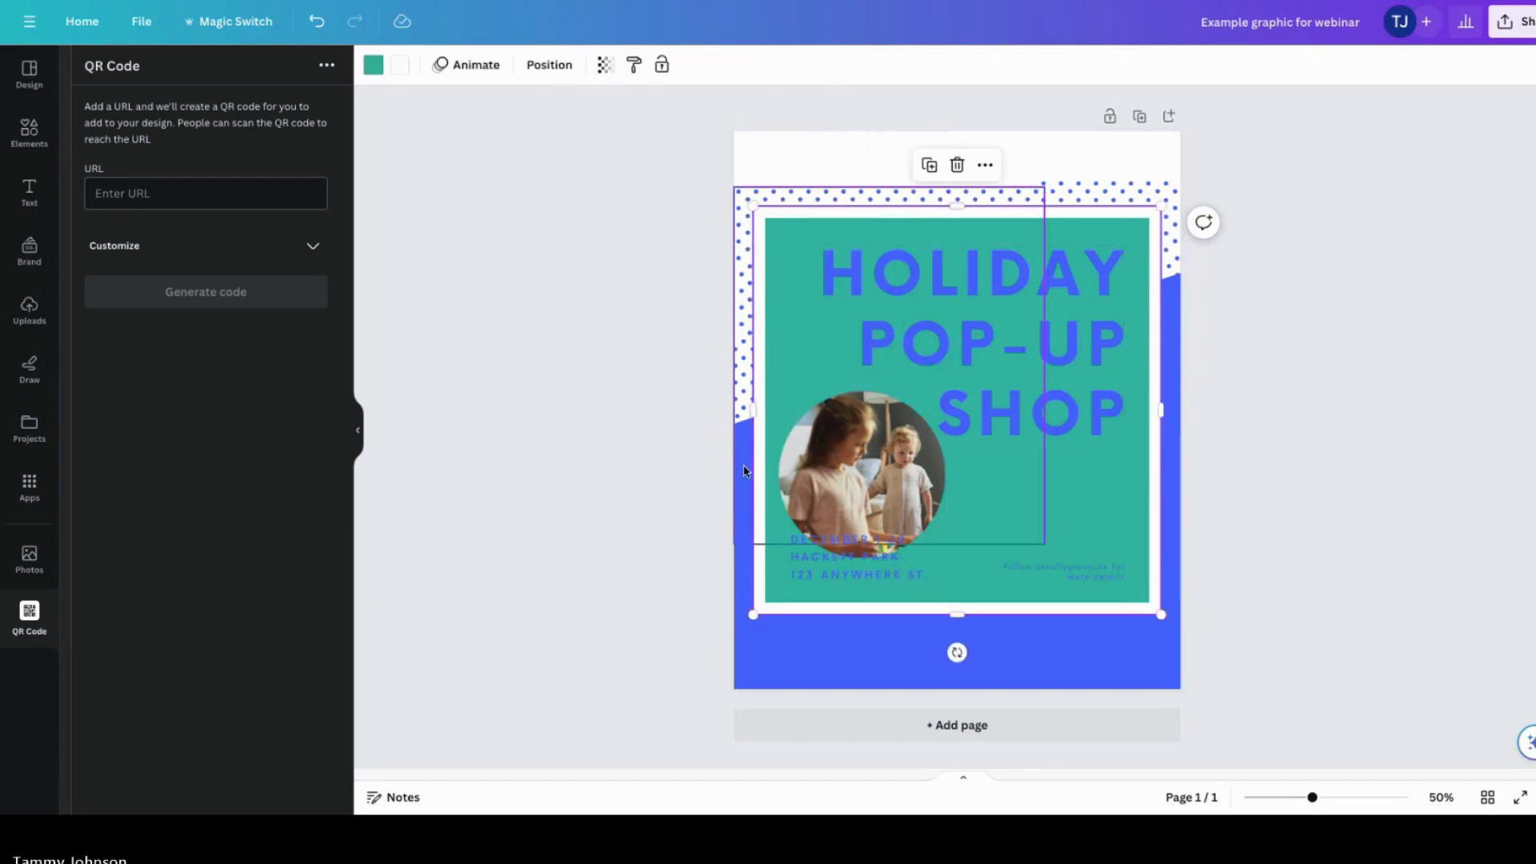
{"action": "left_click", "coordinate": [744, 470]}
{"action": "left_click", "coordinate": [702, 609]}
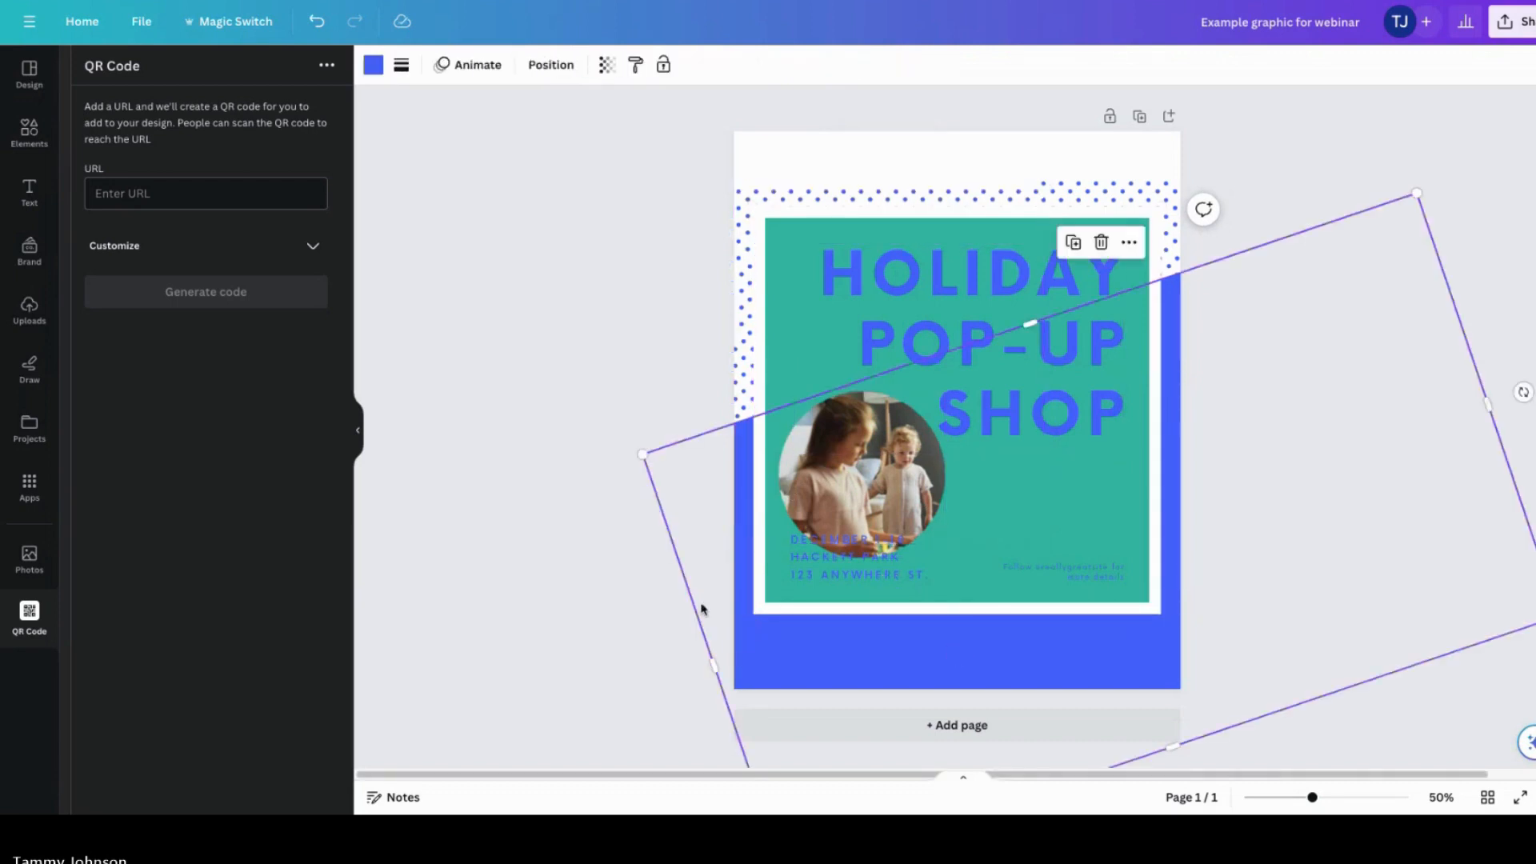
{"action": "left_click", "coordinate": [373, 64]}
{"action": "left_click", "coordinate": [94, 284]}
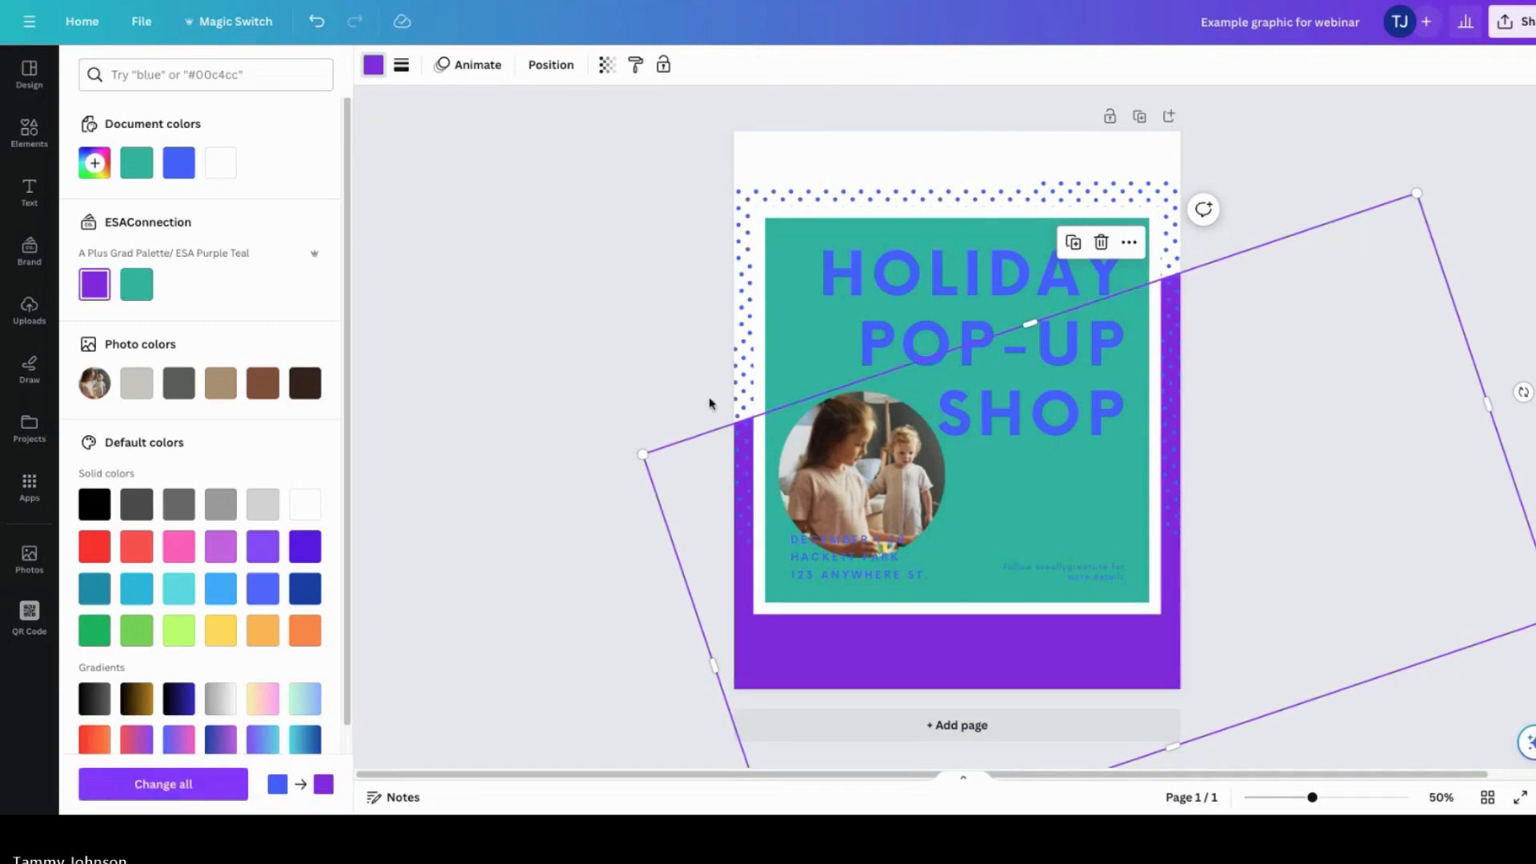
{"action": "left_click", "coordinate": [372, 64]}
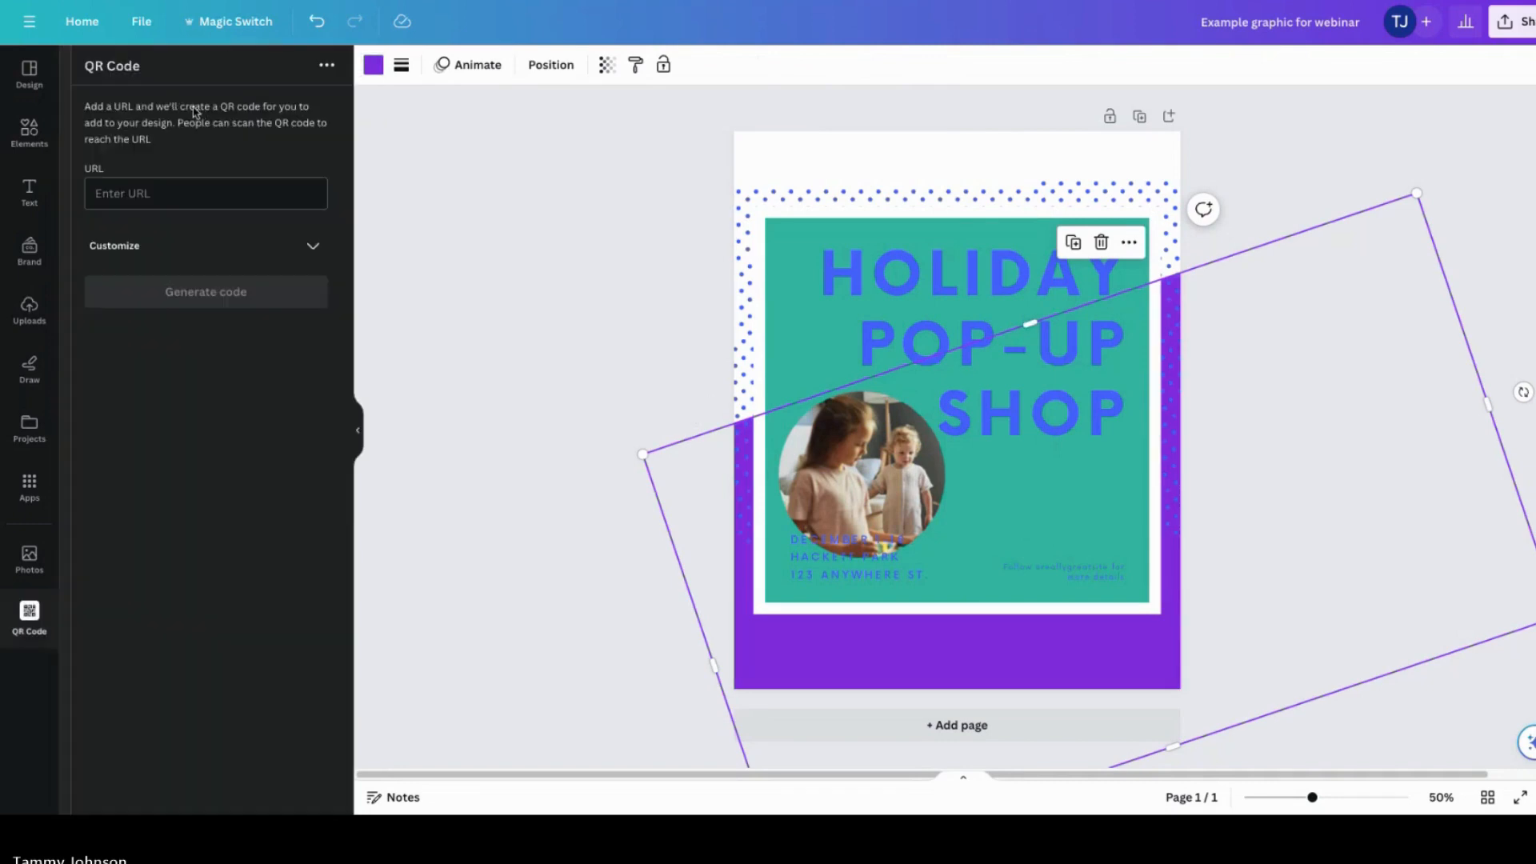
{"action": "left_click", "coordinate": [373, 64]}
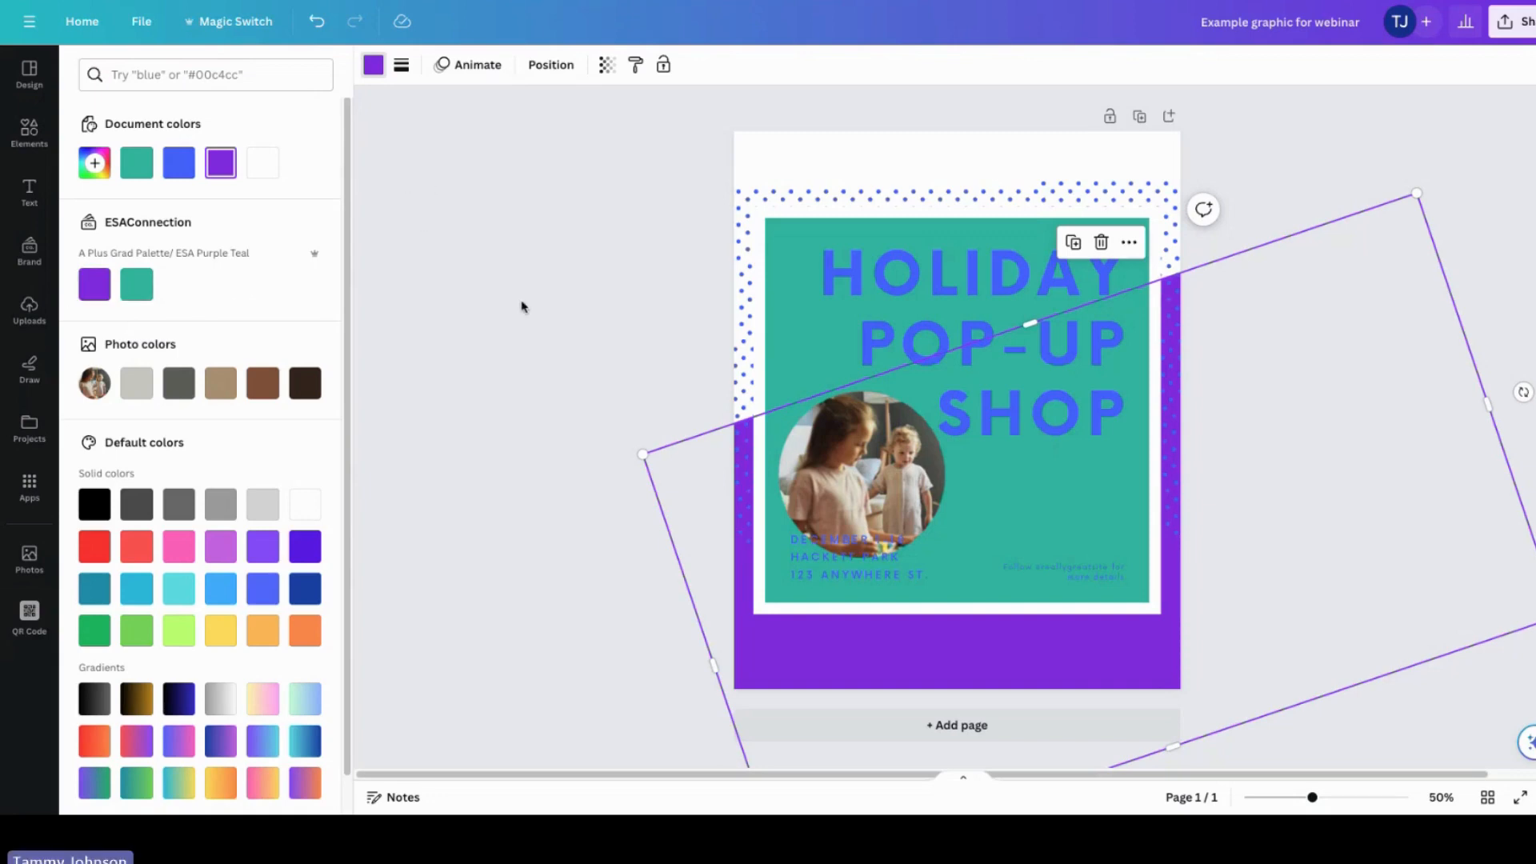
{"action": "key", "text": "Escape"}
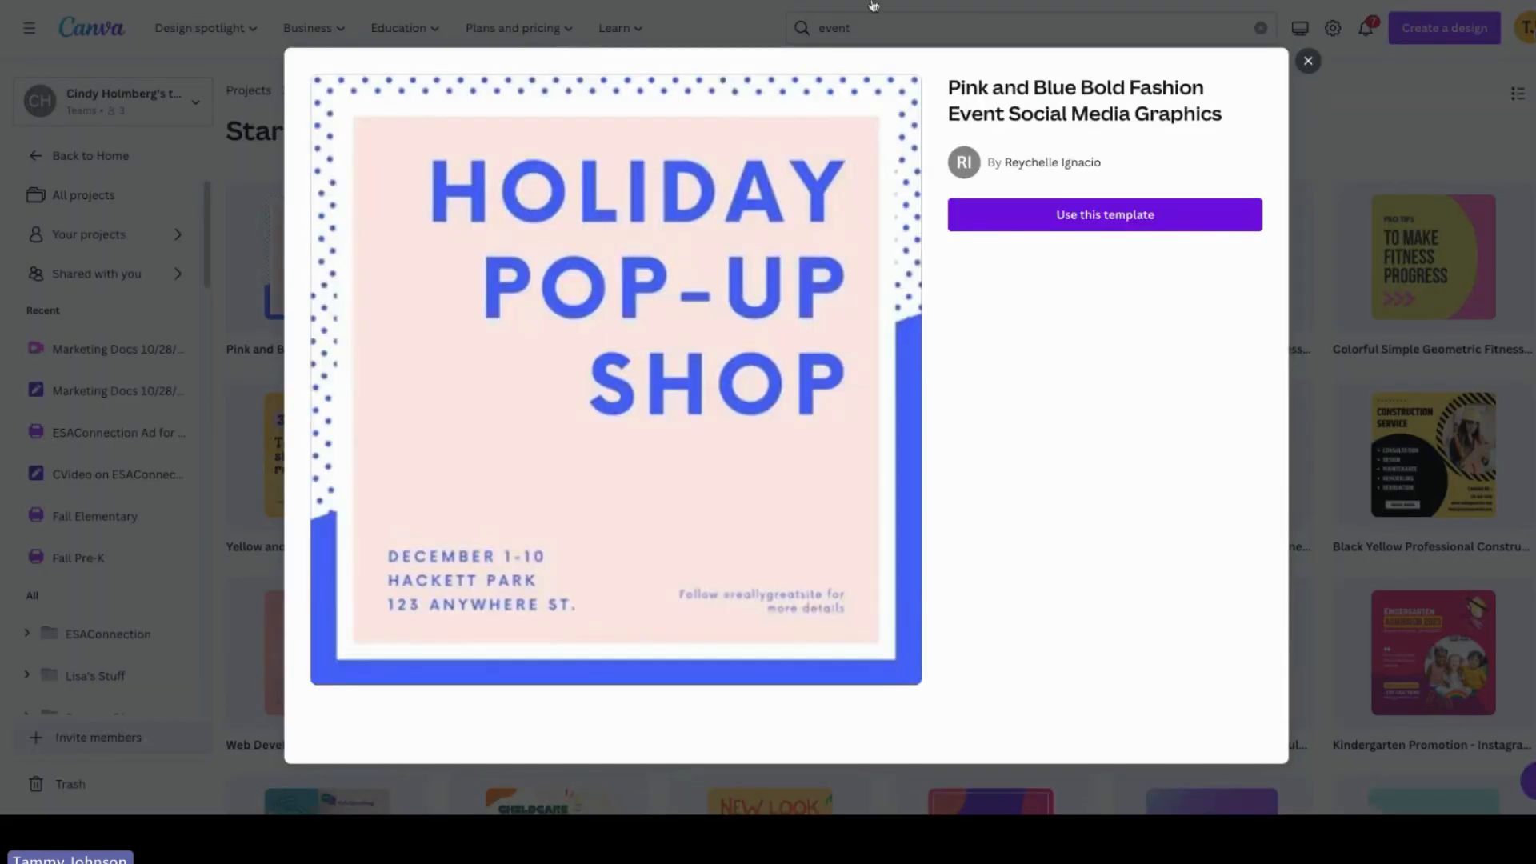
Step: Browse the Smart Cactus folder in Projects, preview Smart Cactus.pdf, and open the Loren Kiwanis Award design
{"action": "left_click", "coordinate": [1308, 61]}
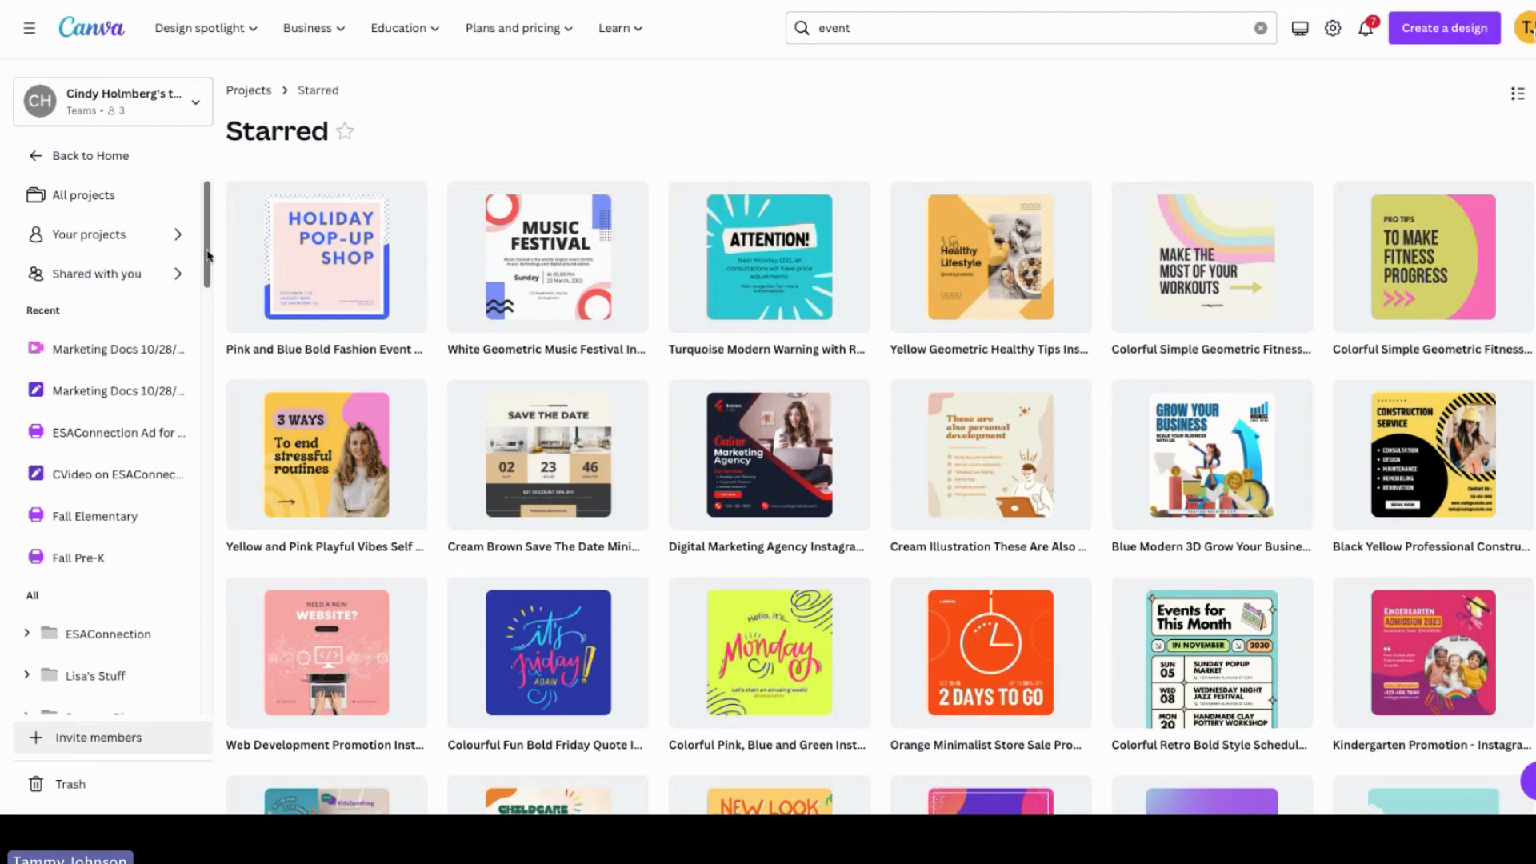
{"action": "left_click", "coordinate": [80, 195]}
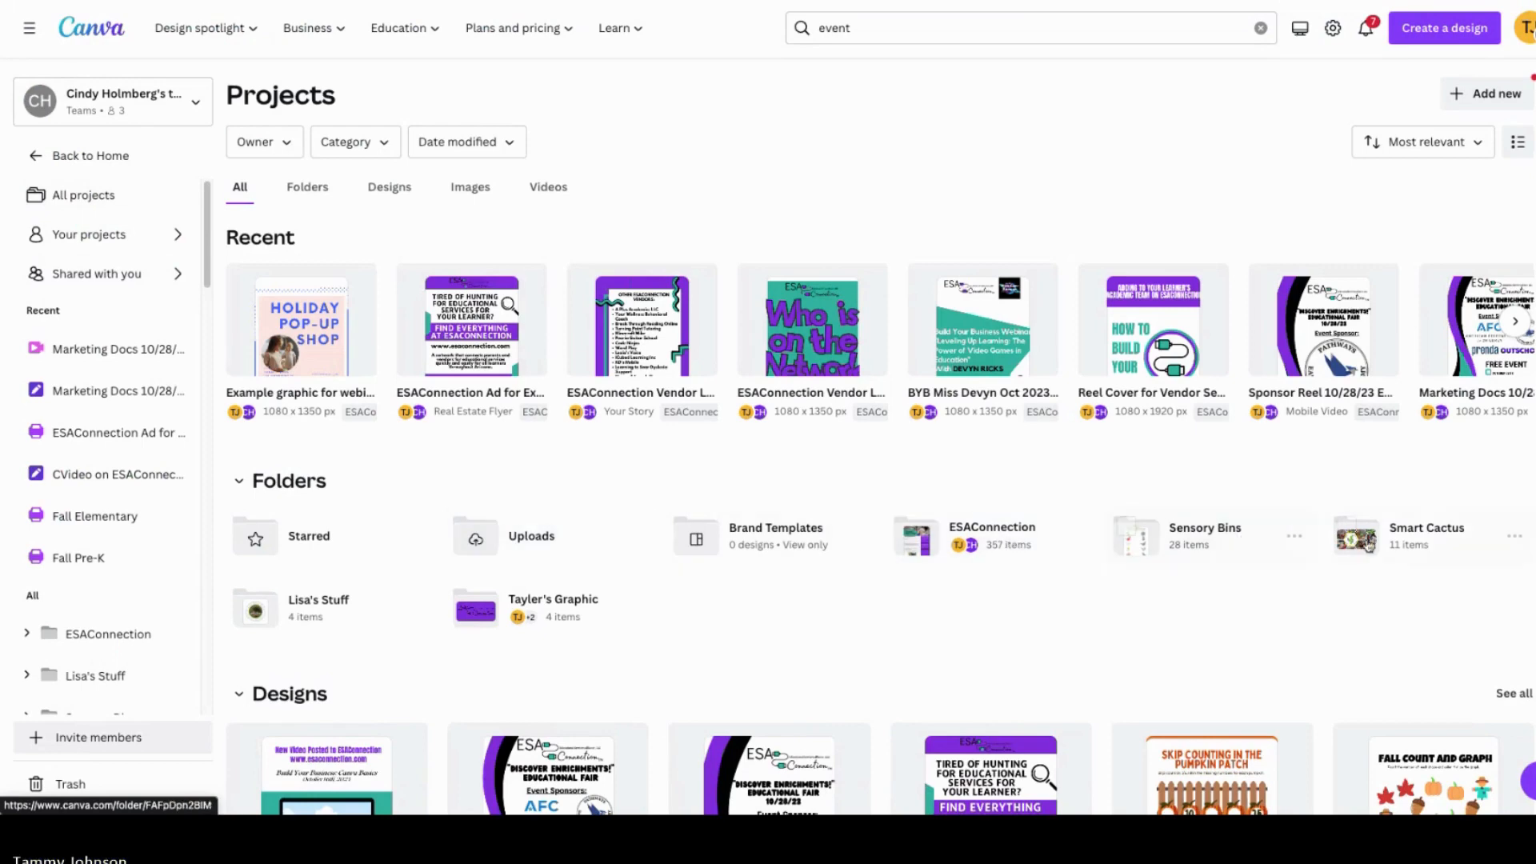
{"action": "left_click", "coordinate": [1377, 549]}
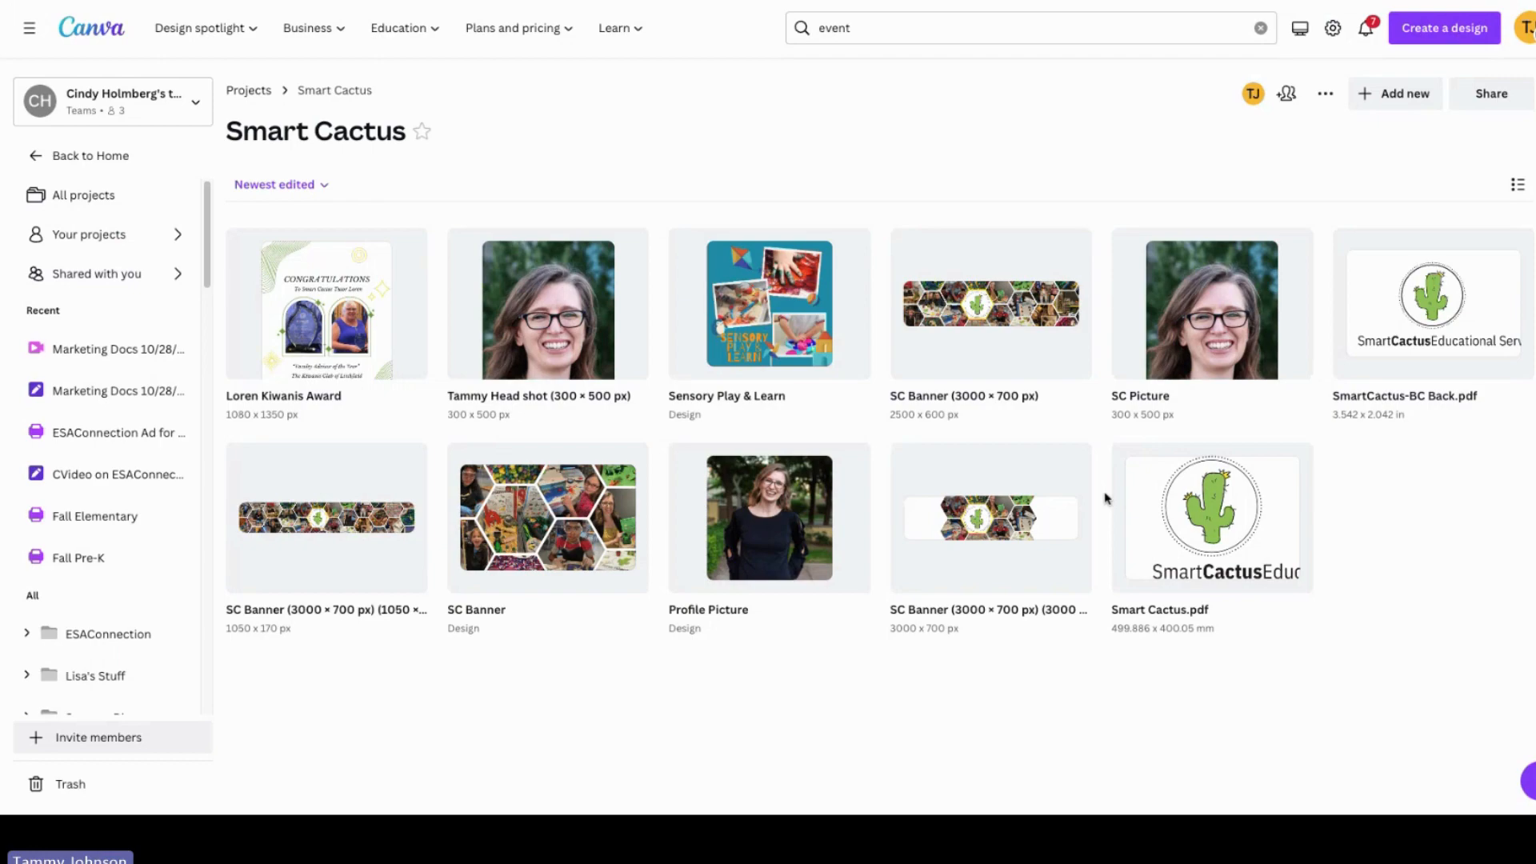
{"action": "left_click", "coordinate": [1246, 506]}
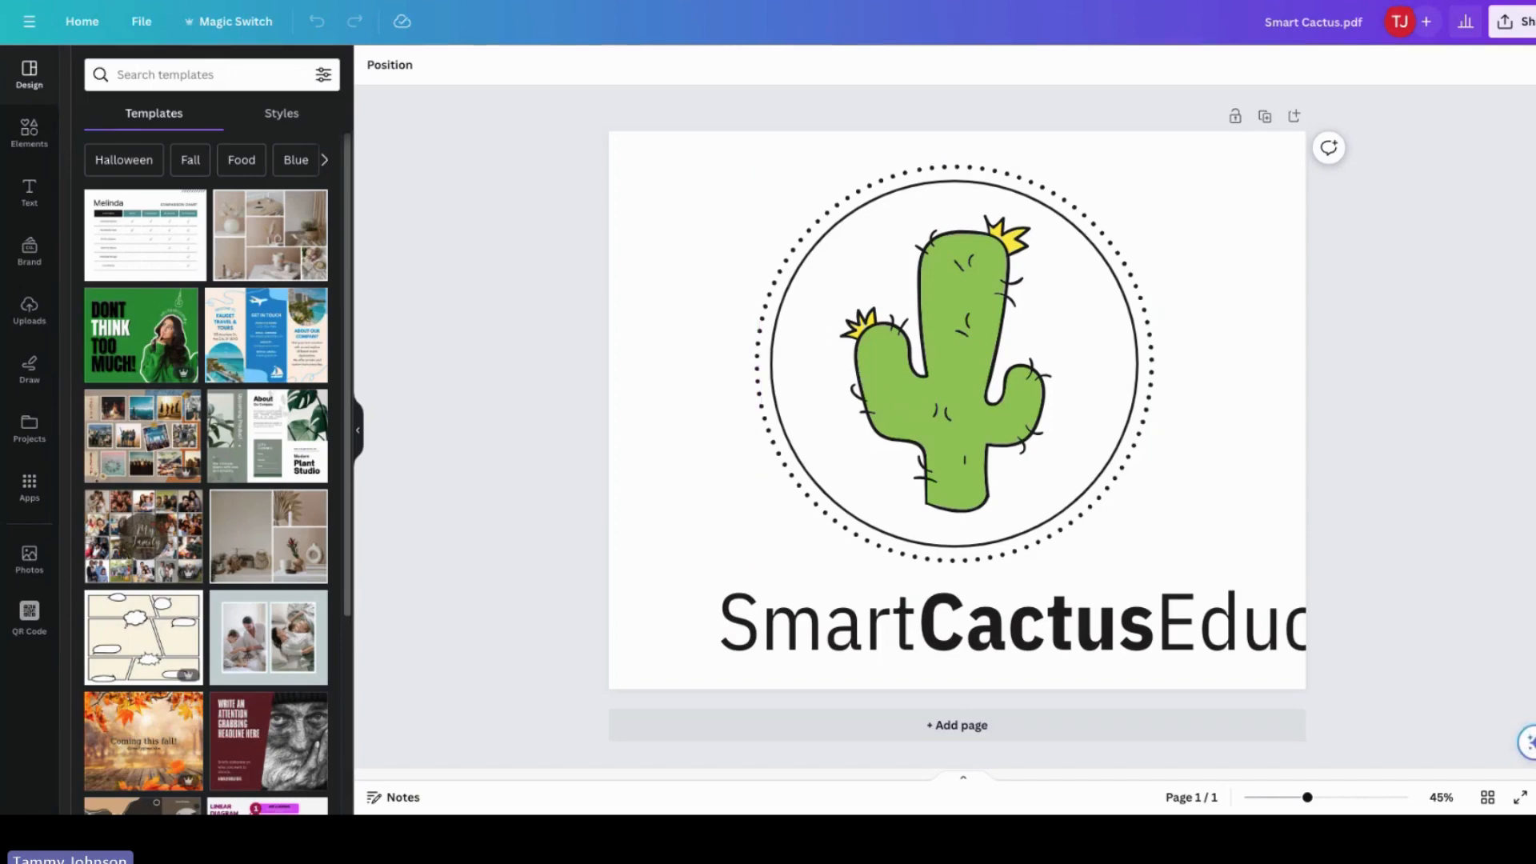
{"action": "key", "text": "ctrl+w"}
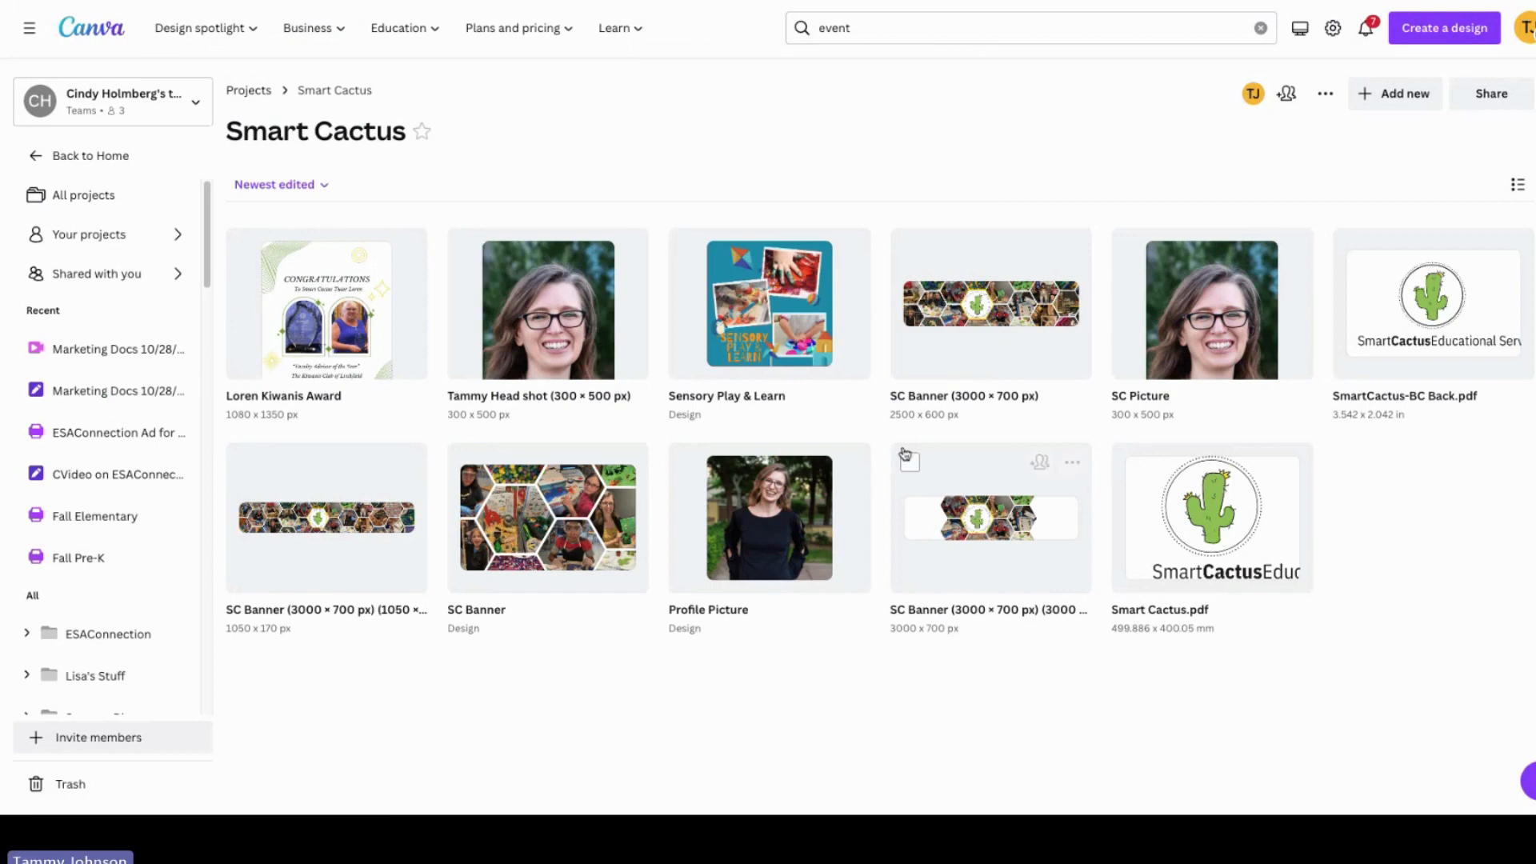
{"action": "left_click", "coordinate": [313, 272]}
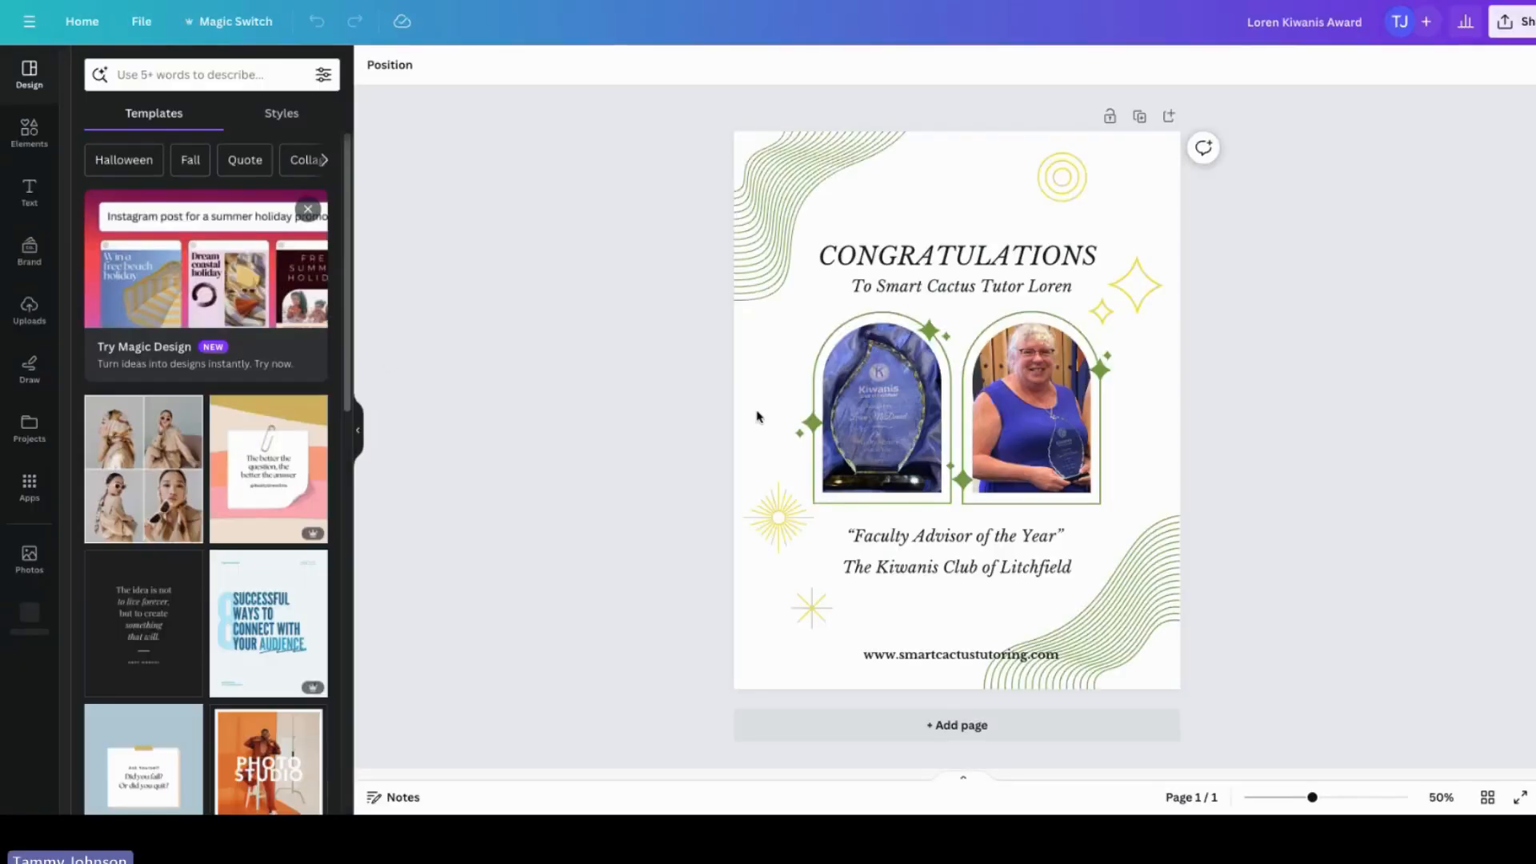
Step: Recolour the top-left line graphic yellow and undo the change
{"action": "left_click", "coordinate": [782, 195]}
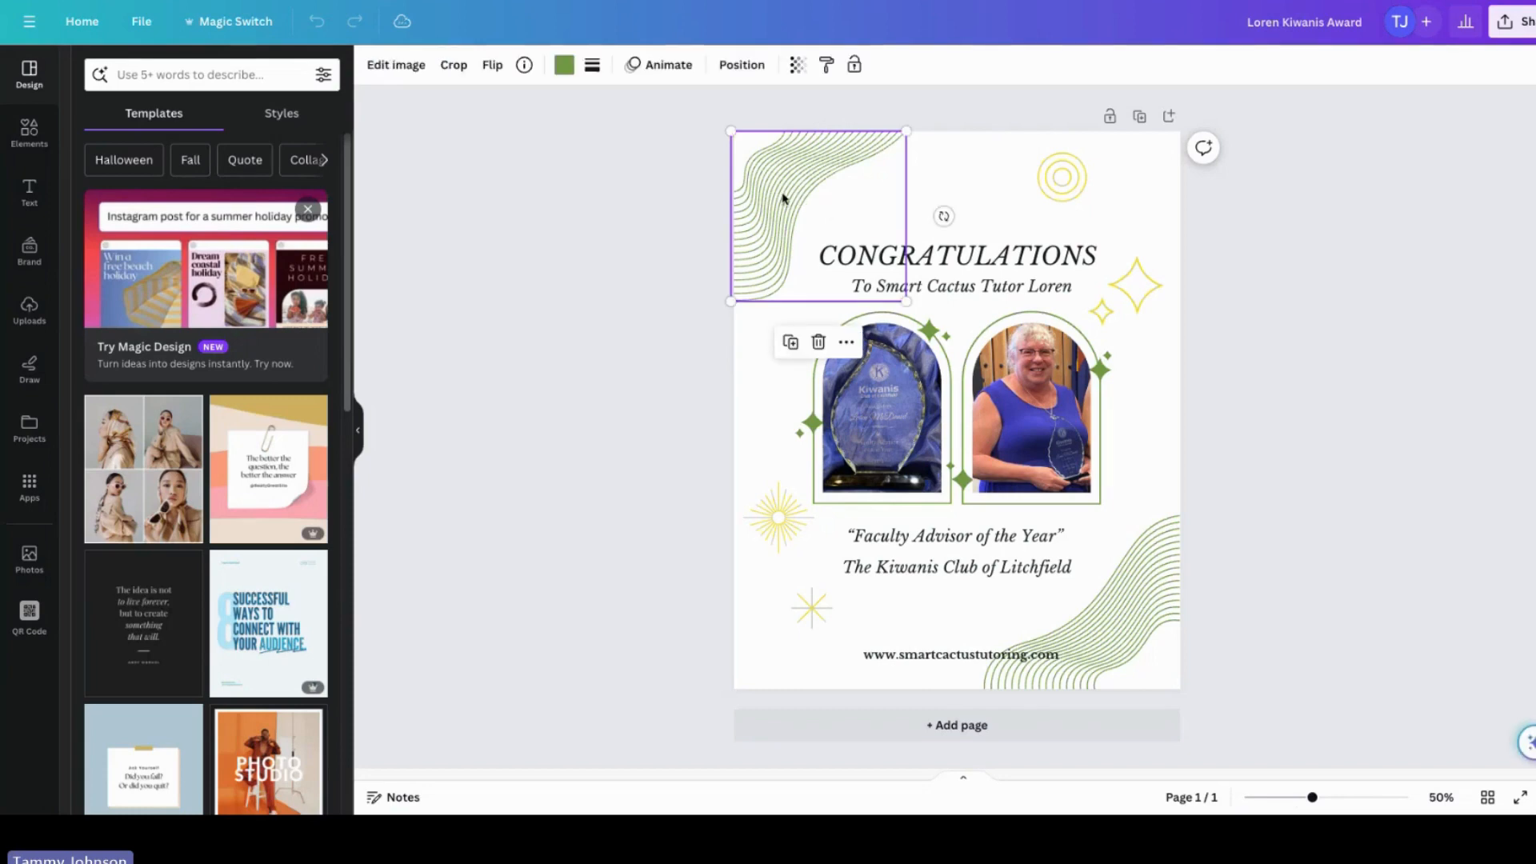
{"action": "left_click", "coordinate": [562, 67]}
{"action": "left_click", "coordinate": [220, 162]}
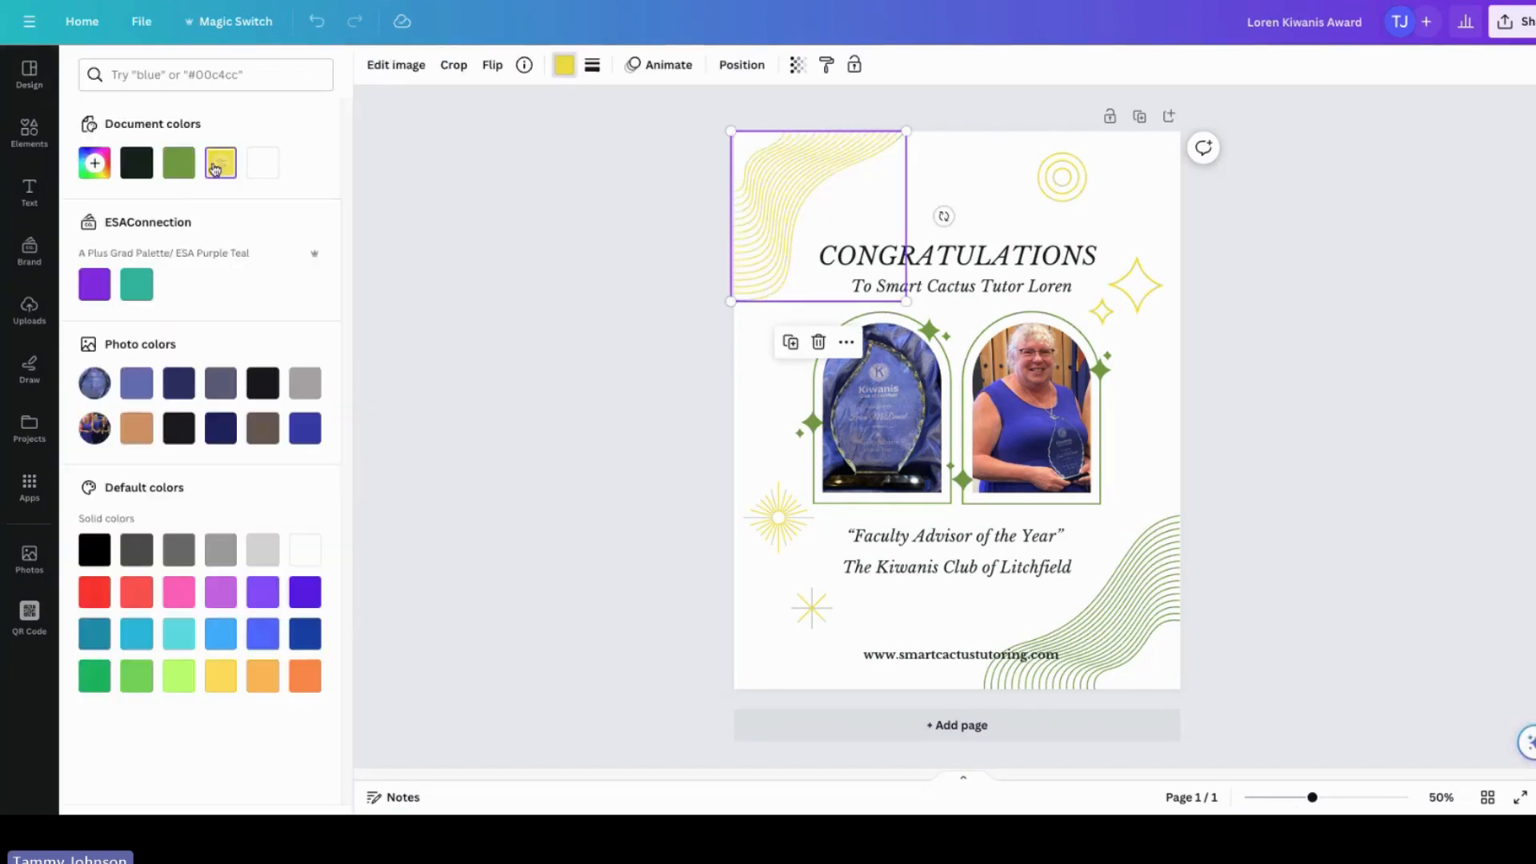
{"action": "left_click", "coordinate": [305, 32]}
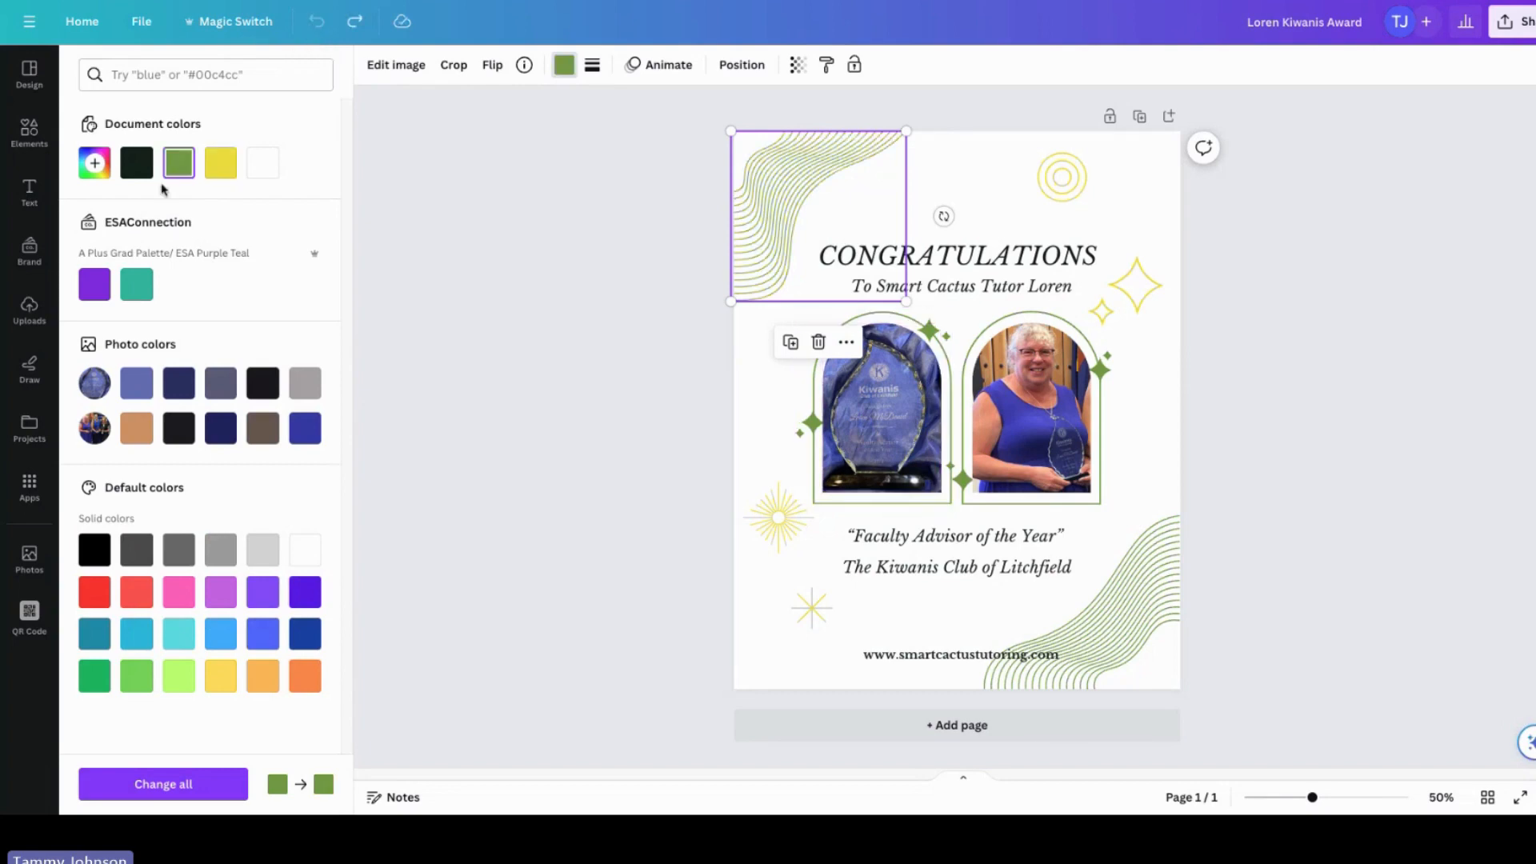
Step: Scroll through the uploaded images to find the Smart Cactus logos
{"action": "left_click", "coordinate": [30, 309]}
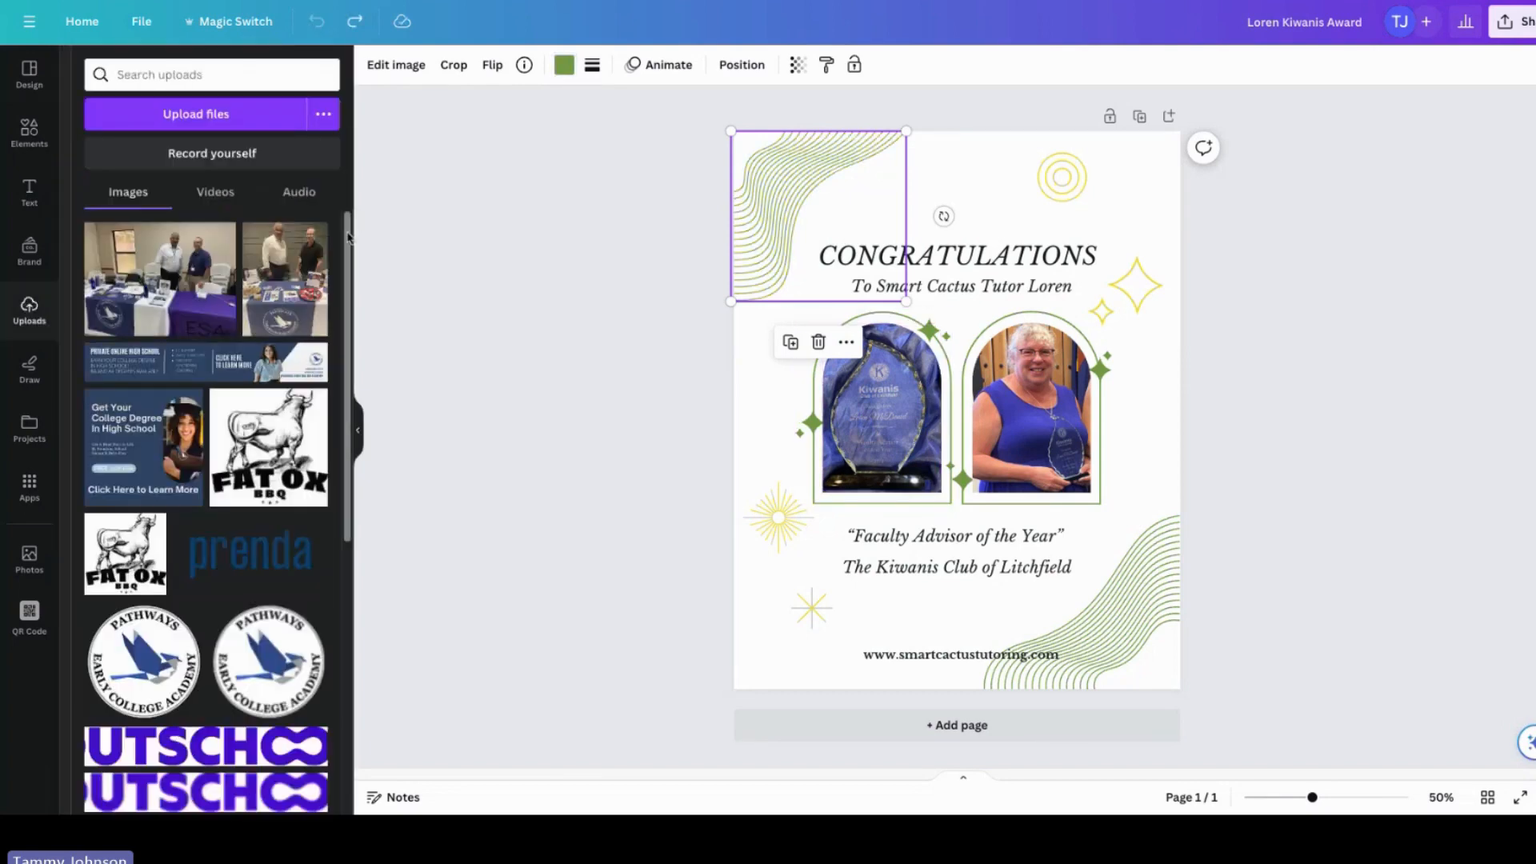
{"action": "left_click_drag", "start_coordinate": [350, 238], "coordinate": [337, 723]}
{"action": "left_click_drag", "start_coordinate": [349, 613], "coordinate": [390, 813]}
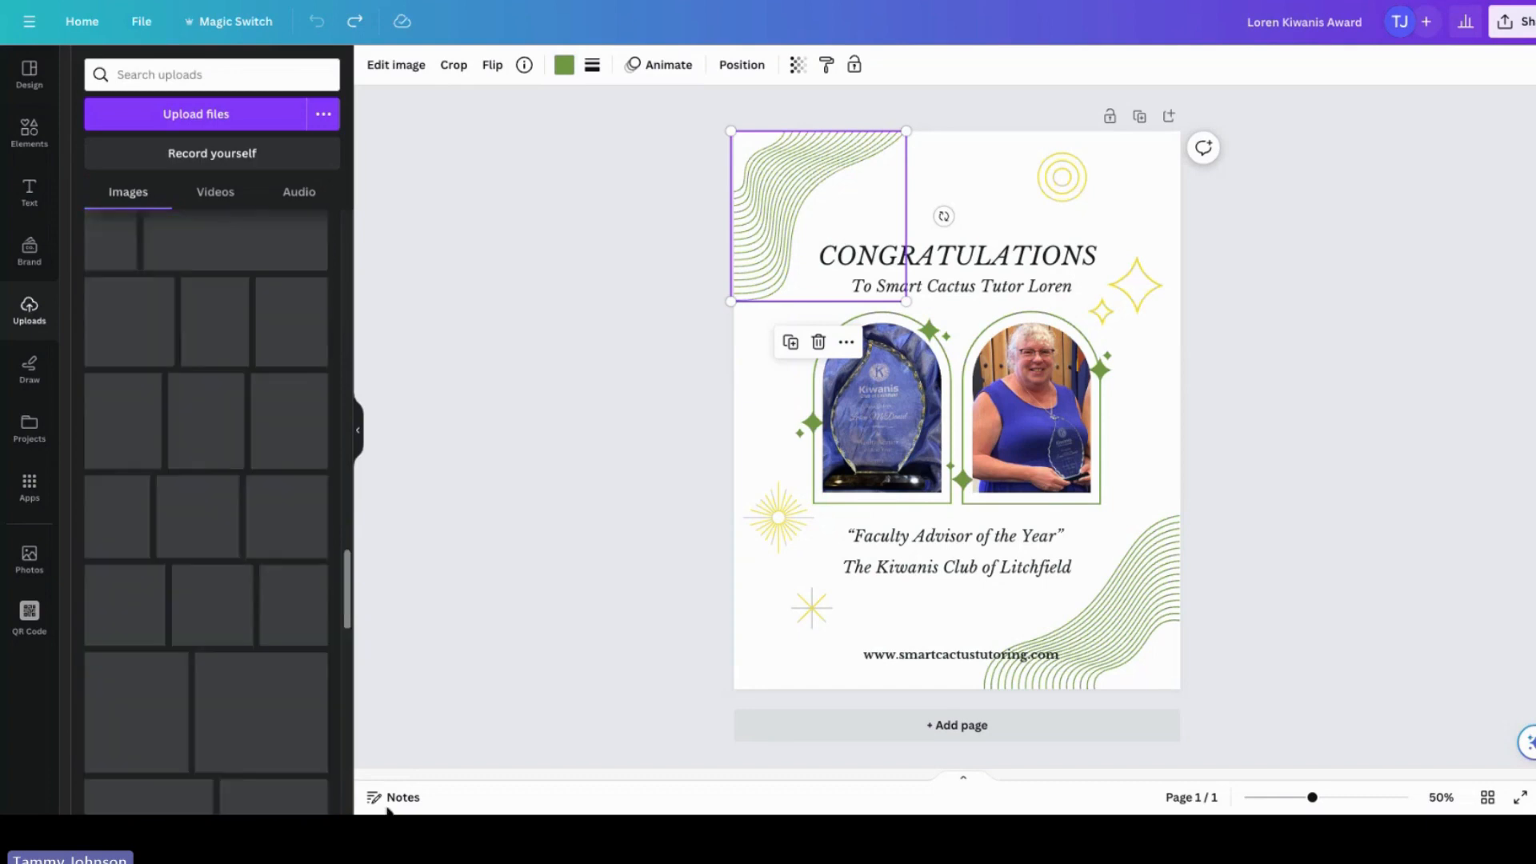
{"action": "left_click_drag", "start_coordinate": [350, 598], "coordinate": [337, 795]}
{"action": "left_click_drag", "start_coordinate": [348, 714], "coordinate": [347, 742]}
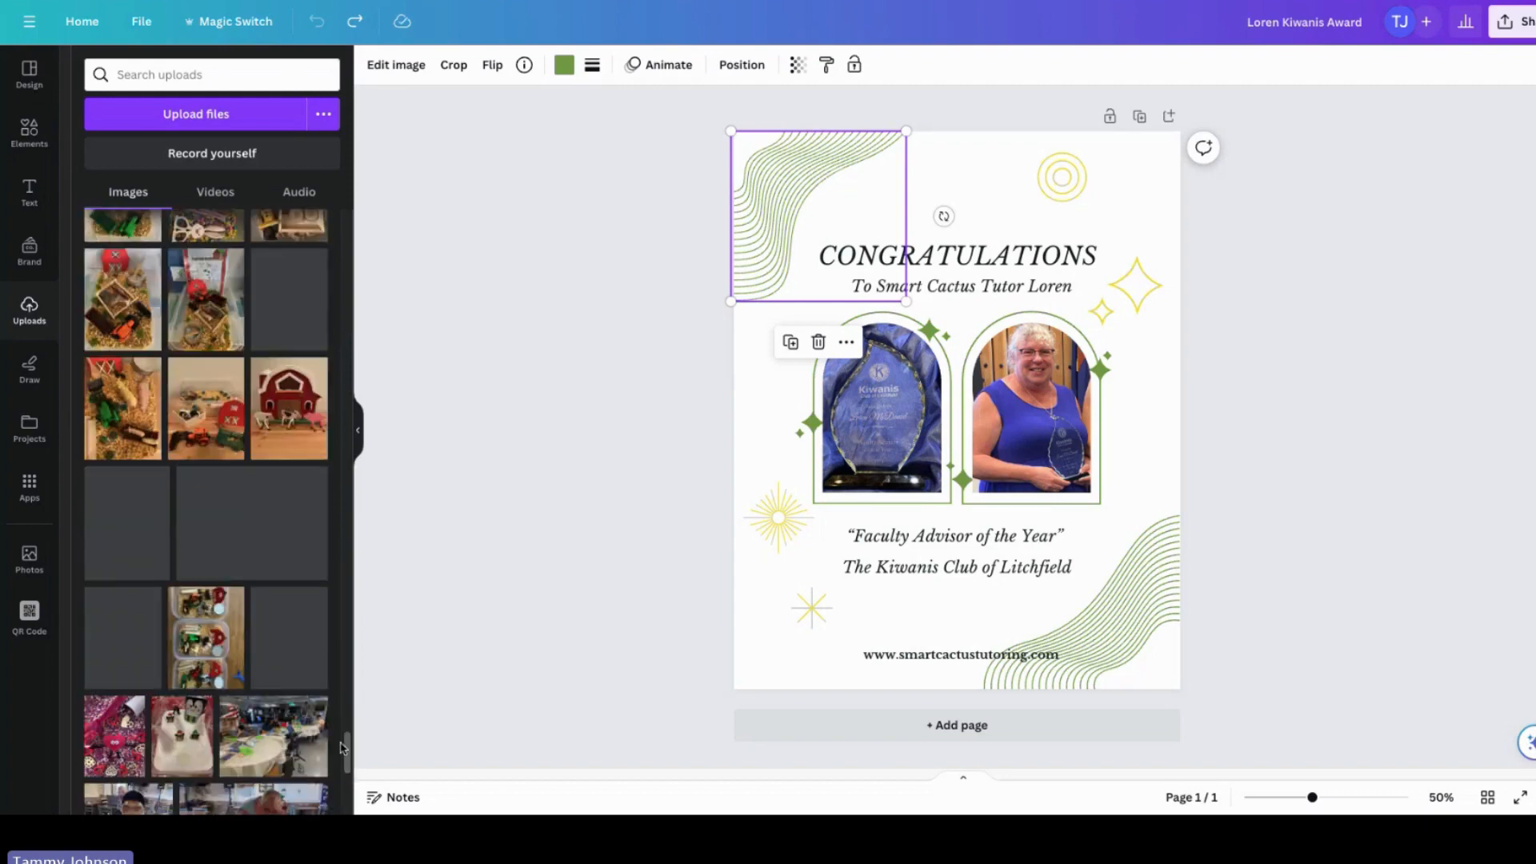
{"action": "left_click_drag", "start_coordinate": [347, 753], "coordinate": [347, 800]}
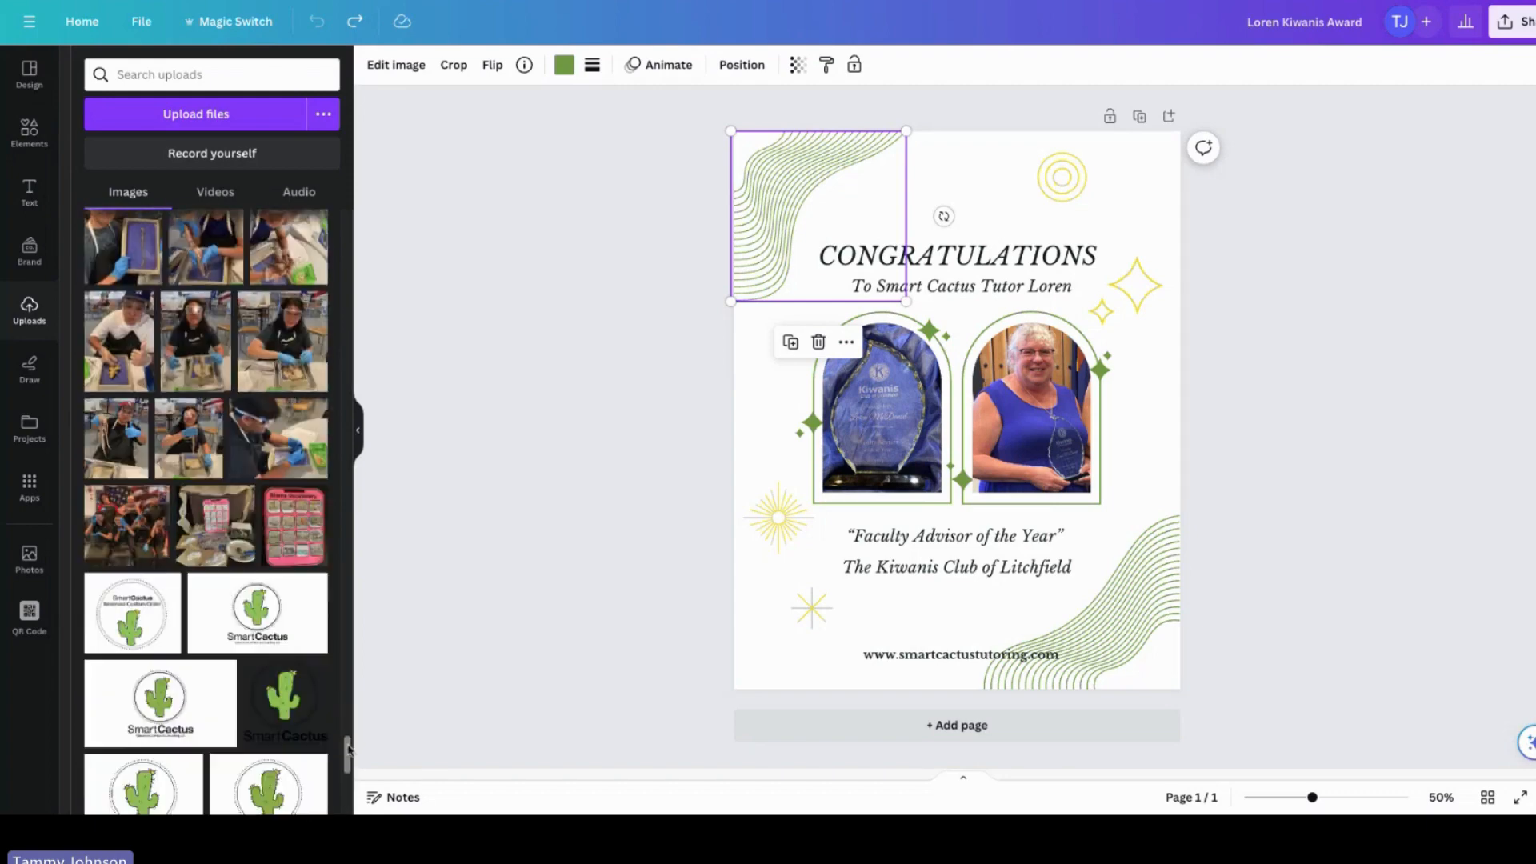
{"action": "scroll", "coordinate": [182, 401], "scroll_direction": "down", "scroll_amount": 5}
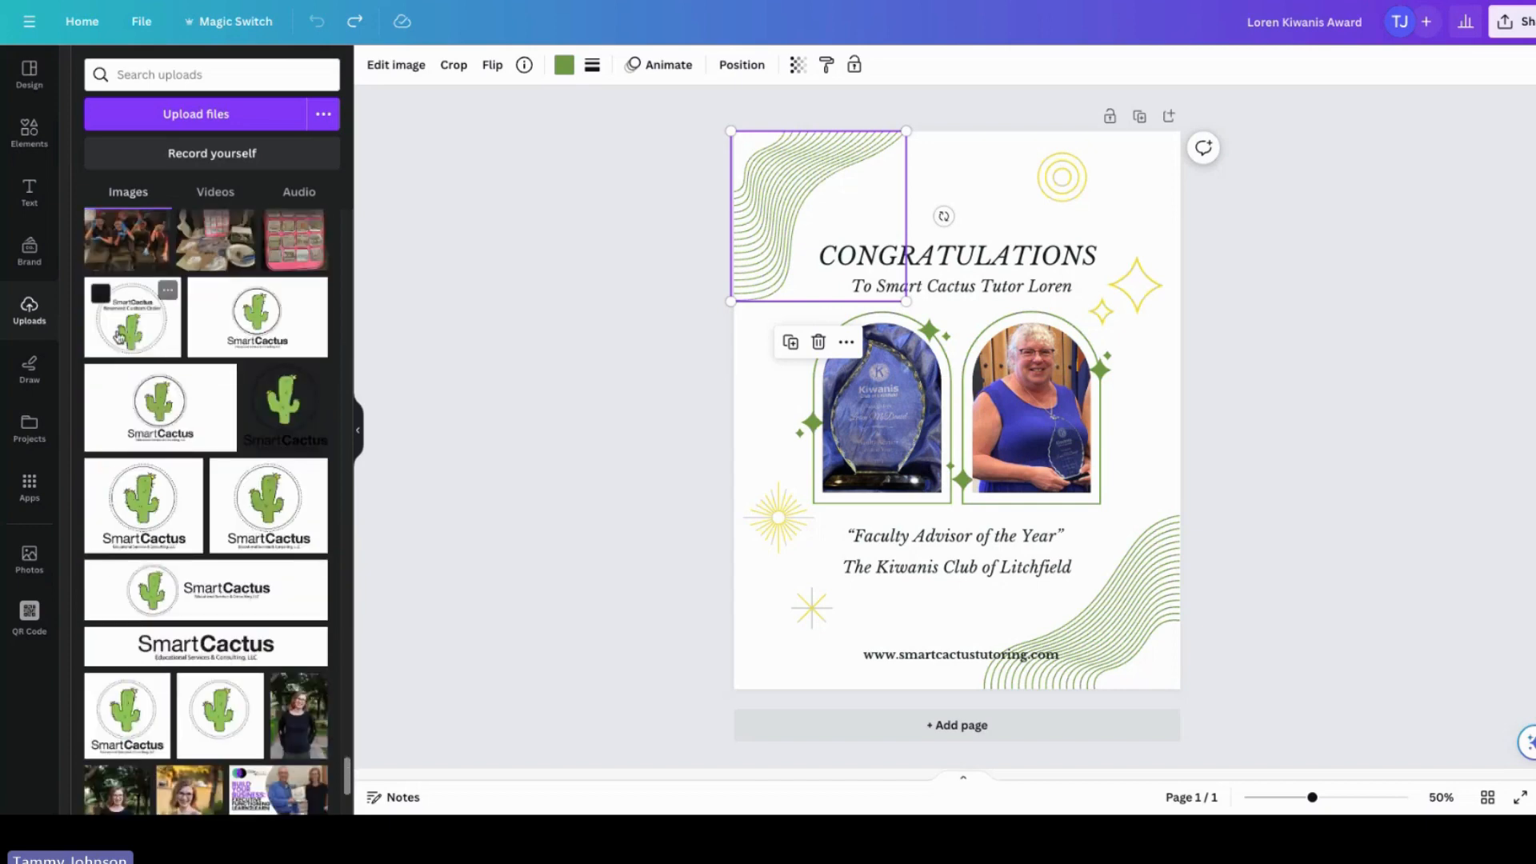
Step: Place the Smart Cactus logo with large black text on the award, shrink it and move it toward the top
{"action": "left_click_drag", "start_coordinate": [132, 317], "coordinate": [957, 277]}
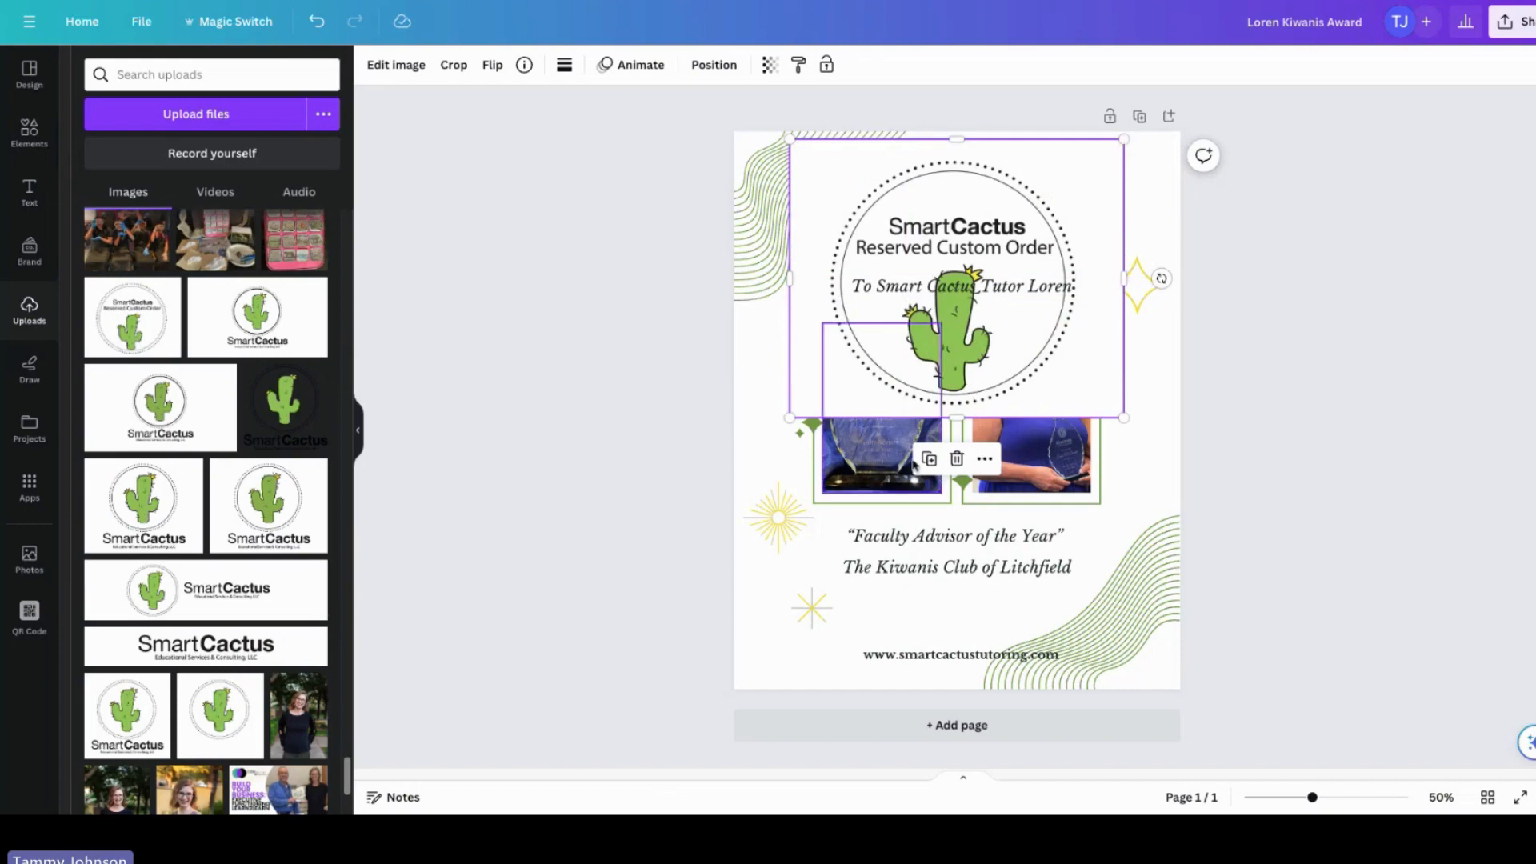
{"action": "left_click", "coordinate": [957, 458]}
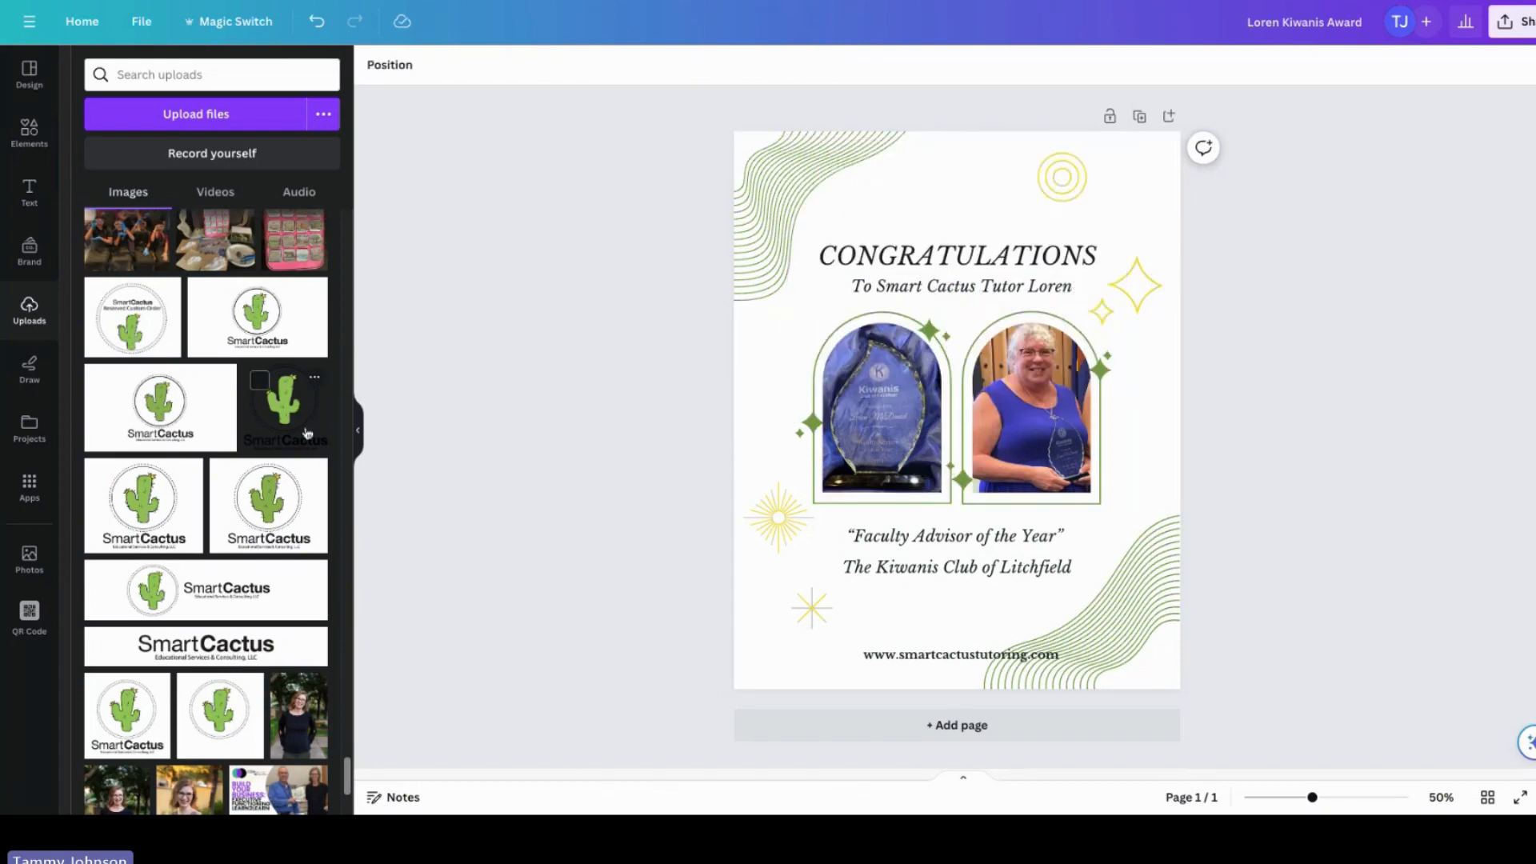
{"action": "left_click_drag", "start_coordinate": [306, 432], "coordinate": [956, 264]}
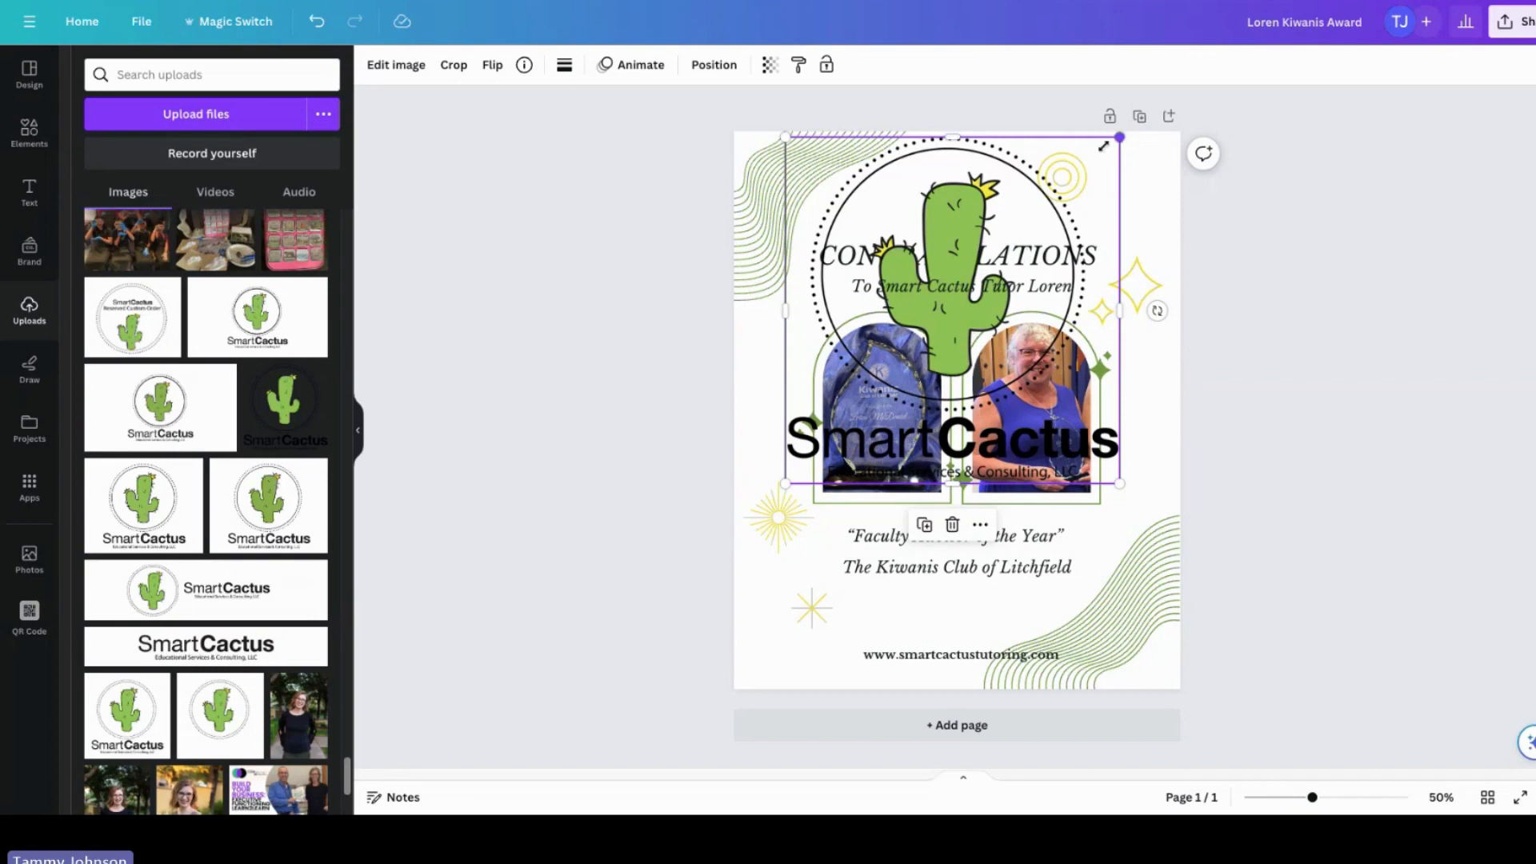
{"action": "left_click_drag", "start_coordinate": [1119, 136], "coordinate": [1043, 216]}
{"action": "left_click_drag", "start_coordinate": [848, 221], "coordinate": [983, 138]}
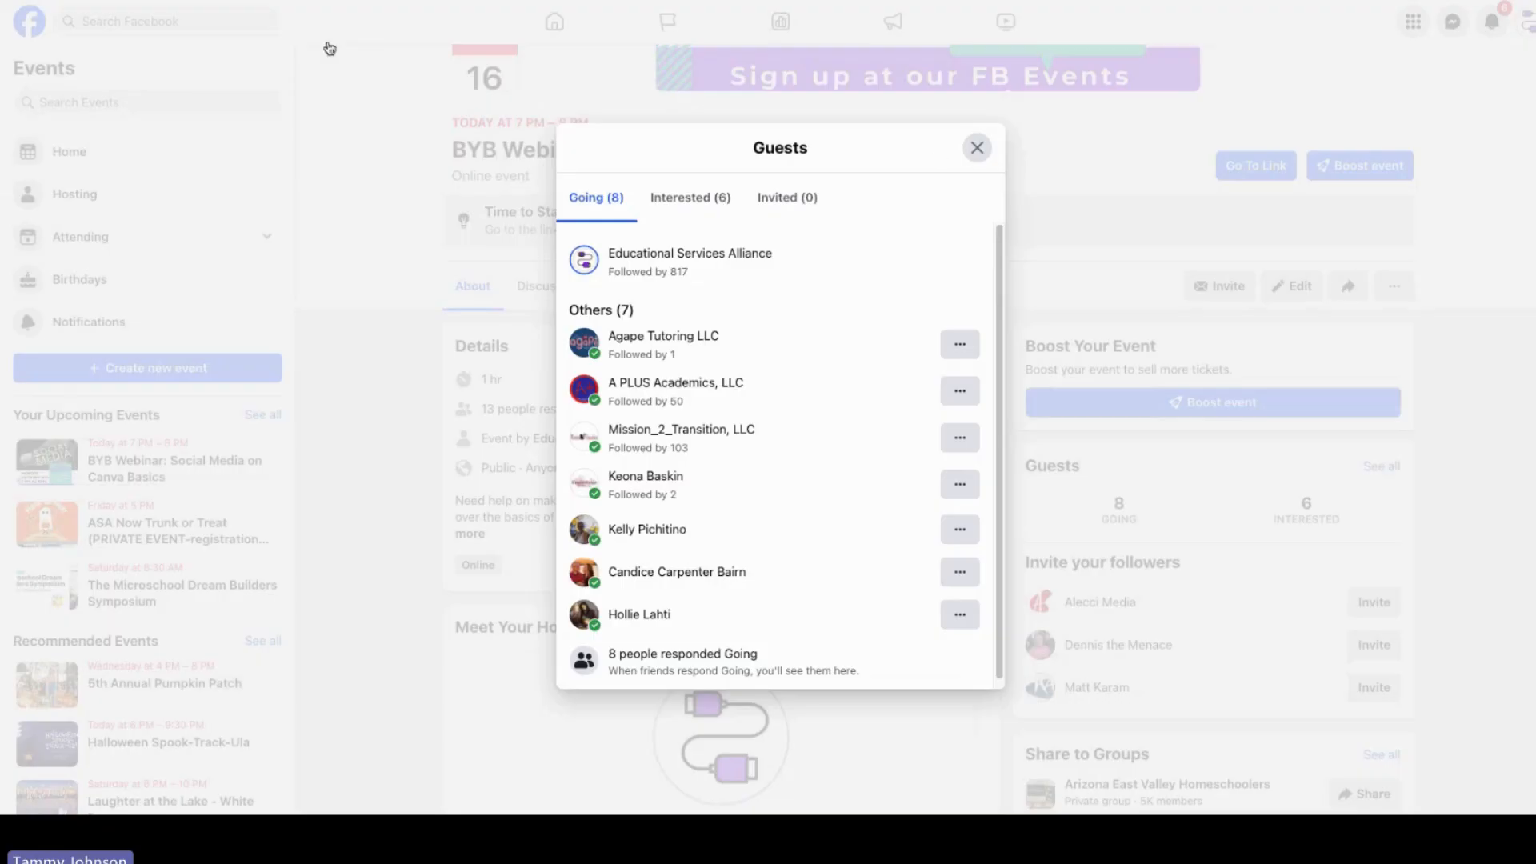
Step: Switch to Facebook, search for smart and open the Smart Cactus Educational Services & Consulting, LLC page
{"action": "left_click", "coordinate": [977, 149]}
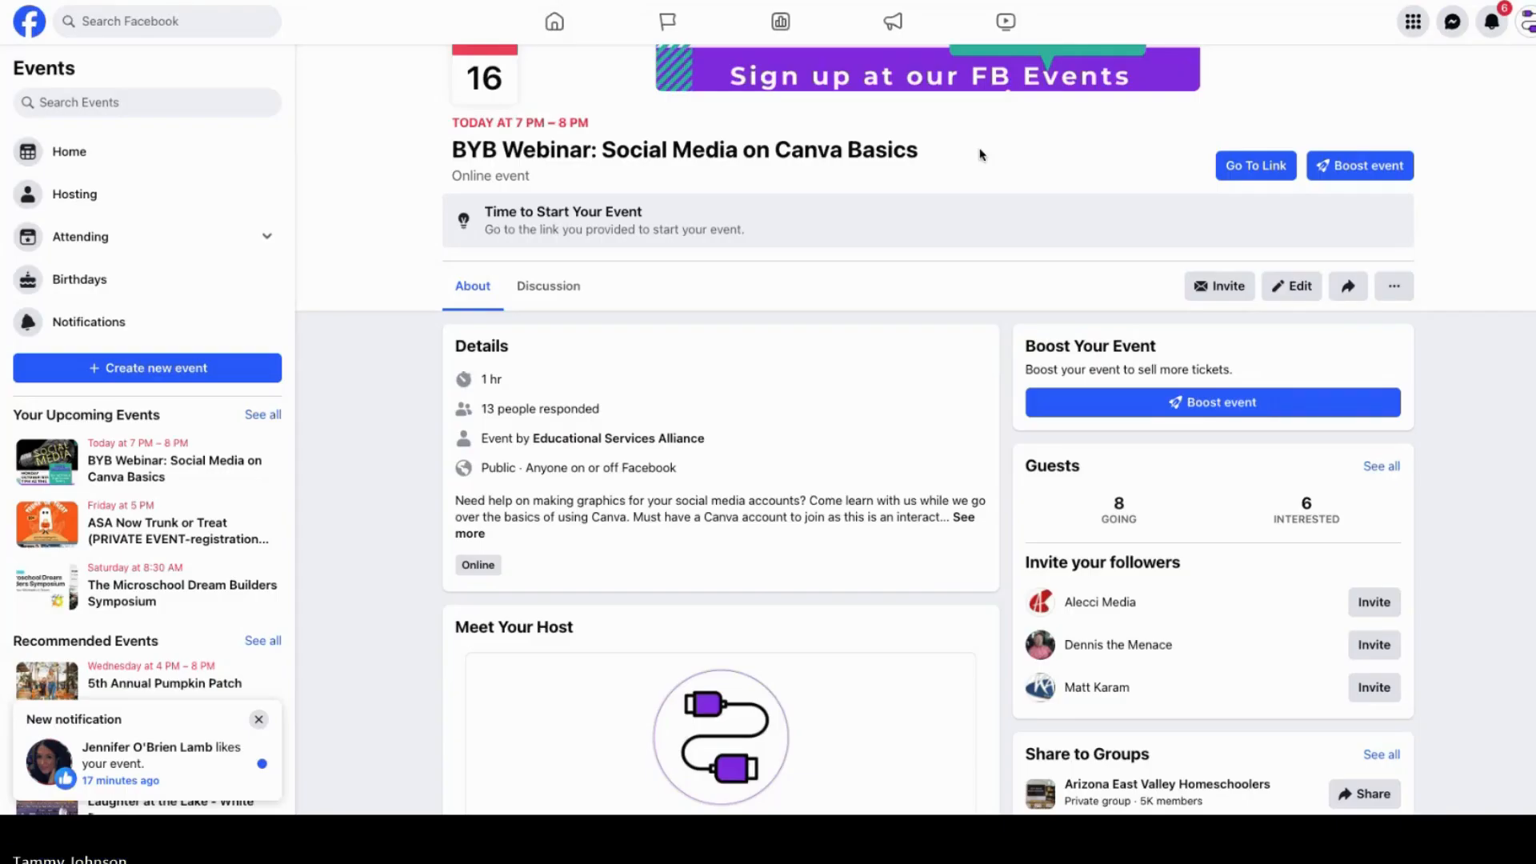
{"action": "left_click", "coordinate": [153, 23]}
{"action": "type", "text": "smart"}
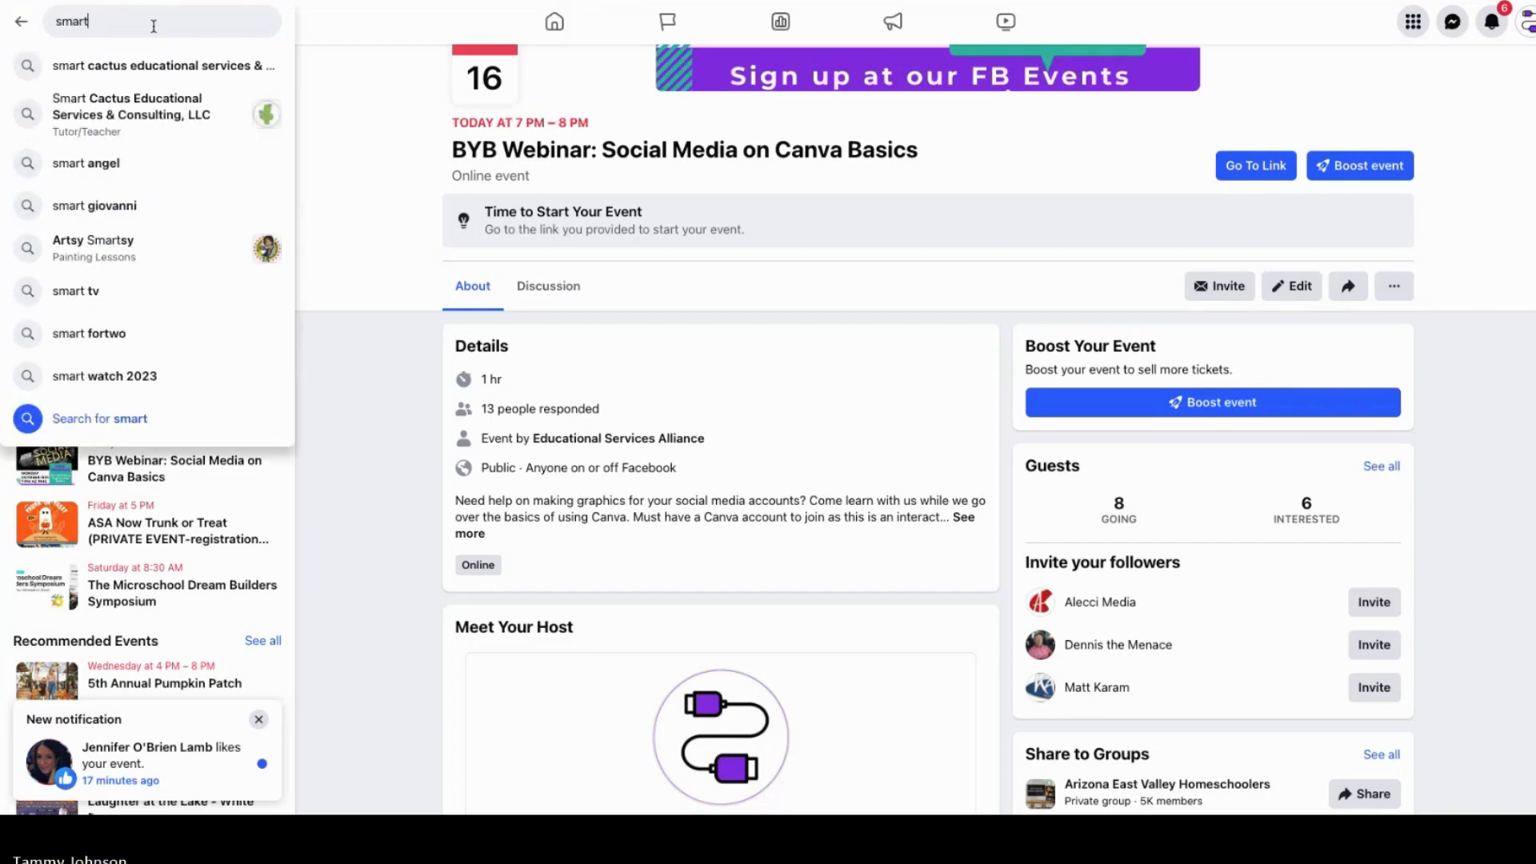
{"action": "left_click", "coordinate": [156, 105]}
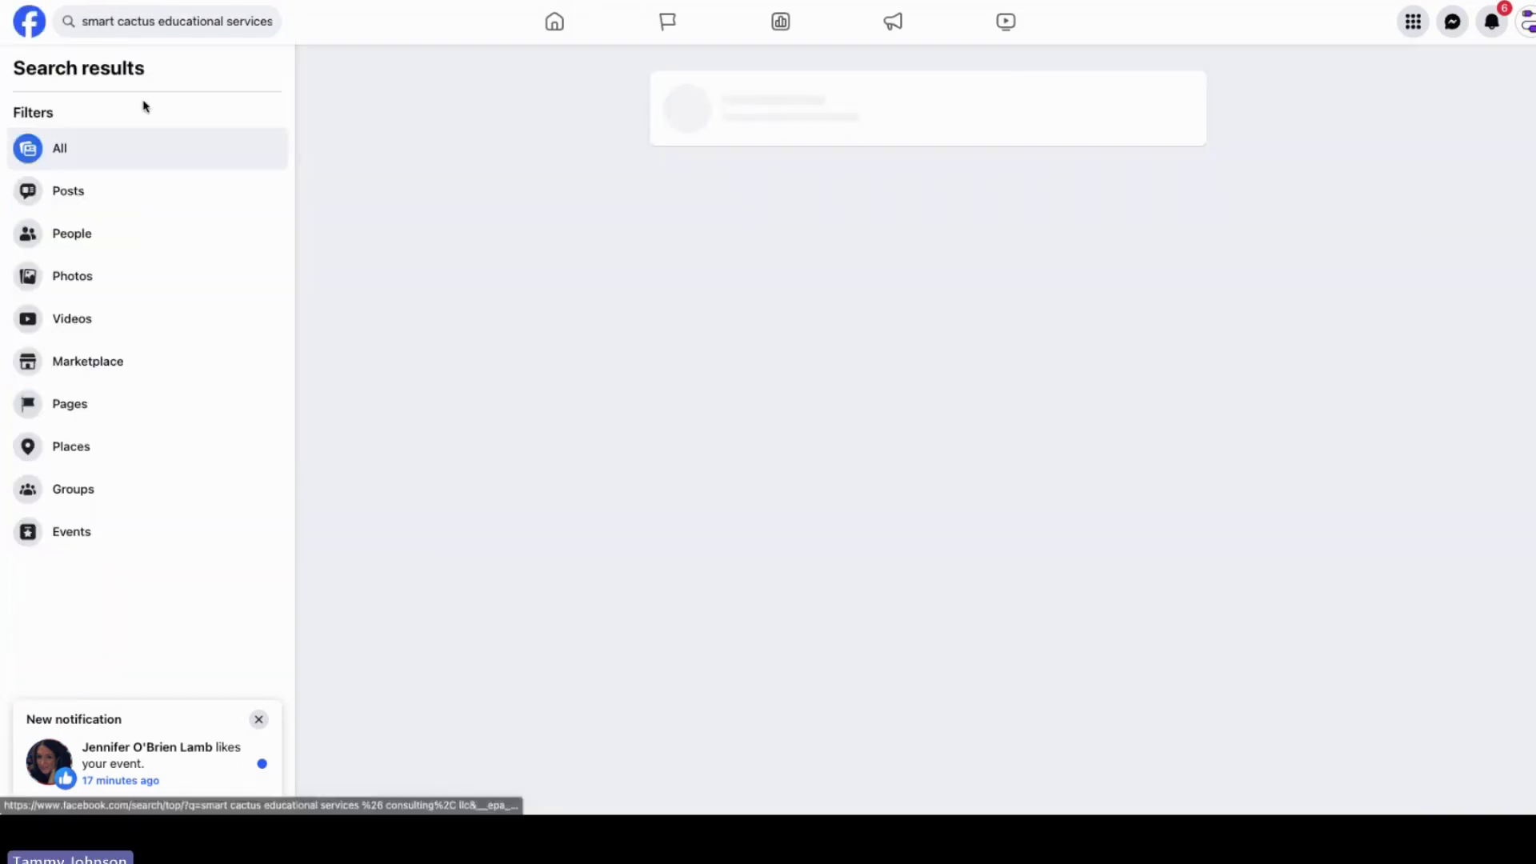
{"action": "left_click", "coordinate": [775, 101]}
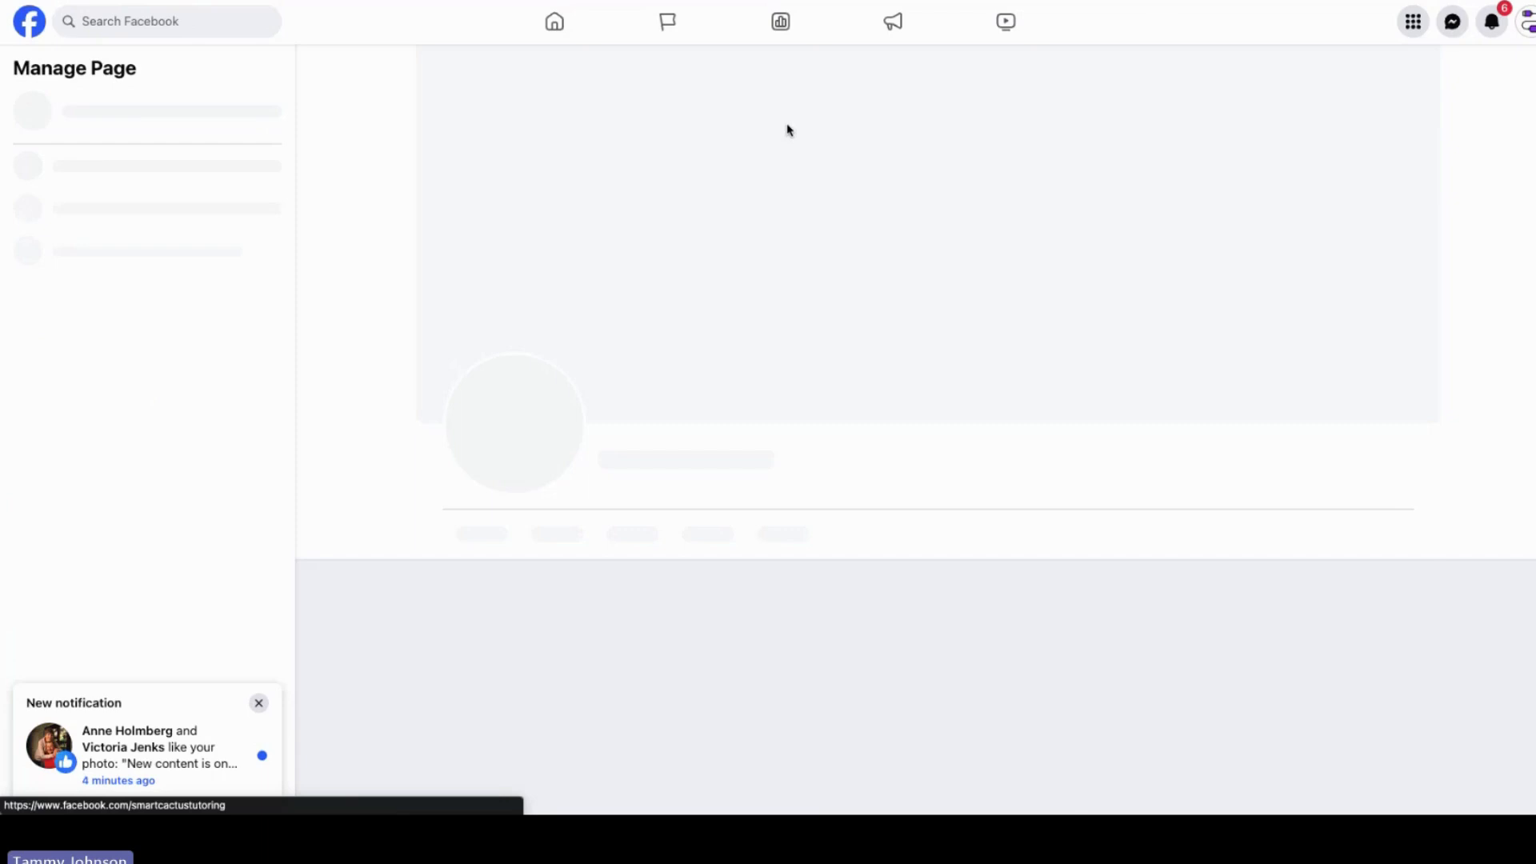
Step: Open the page's Photos section and browse the posted graphics
{"action": "scroll", "coordinate": [1360, 387], "scroll_direction": "down", "scroll_amount": 5}
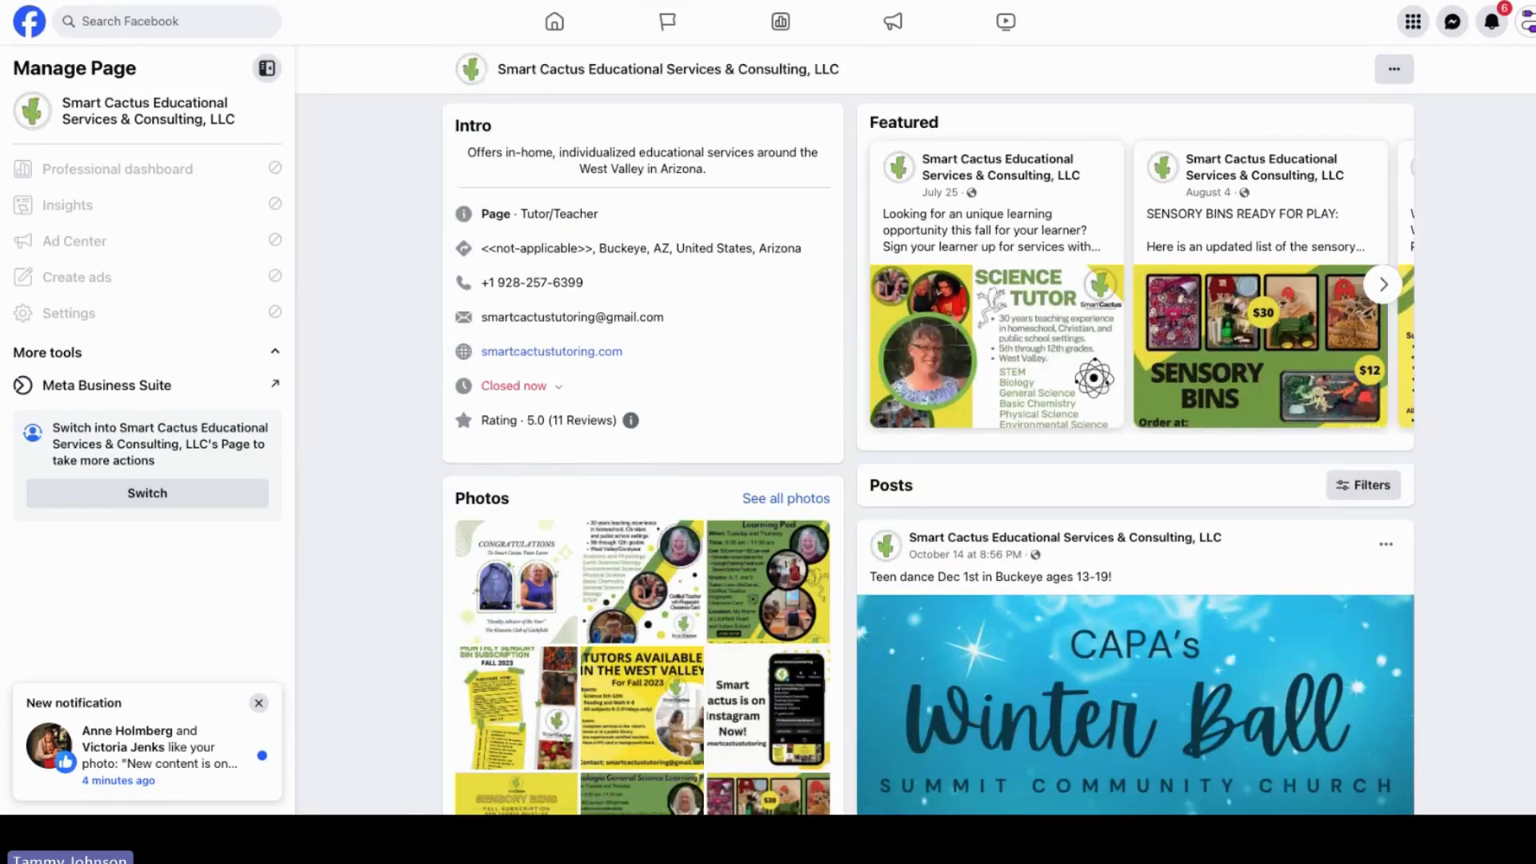
{"action": "scroll", "coordinate": [1135, 400], "scroll_direction": "up", "scroll_amount": 1}
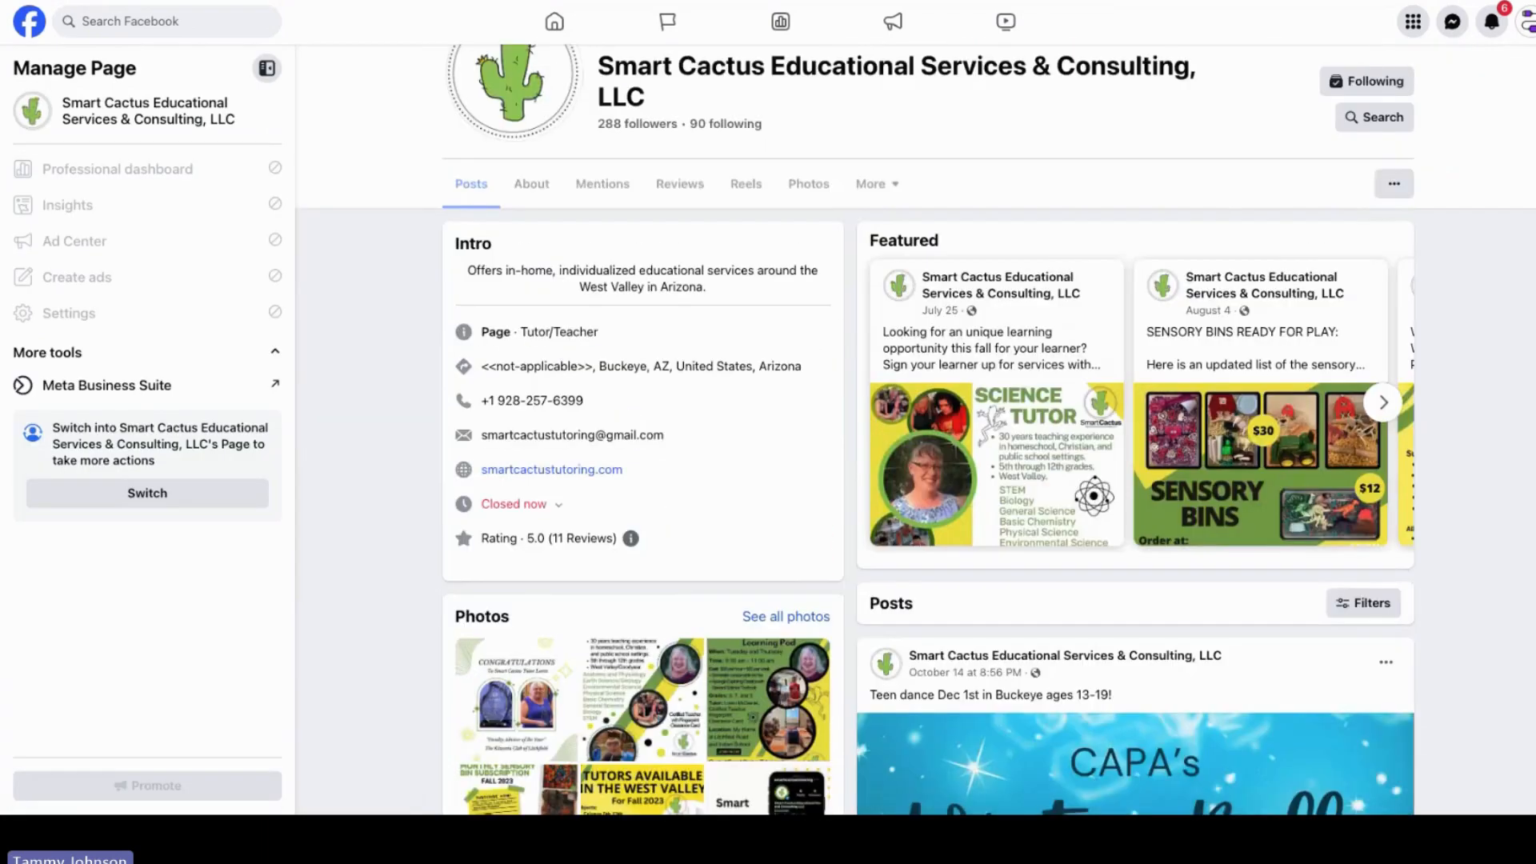
{"action": "scroll", "coordinate": [1472, 192], "scroll_direction": "up", "scroll_amount": 1}
{"action": "left_click", "coordinate": [813, 264]}
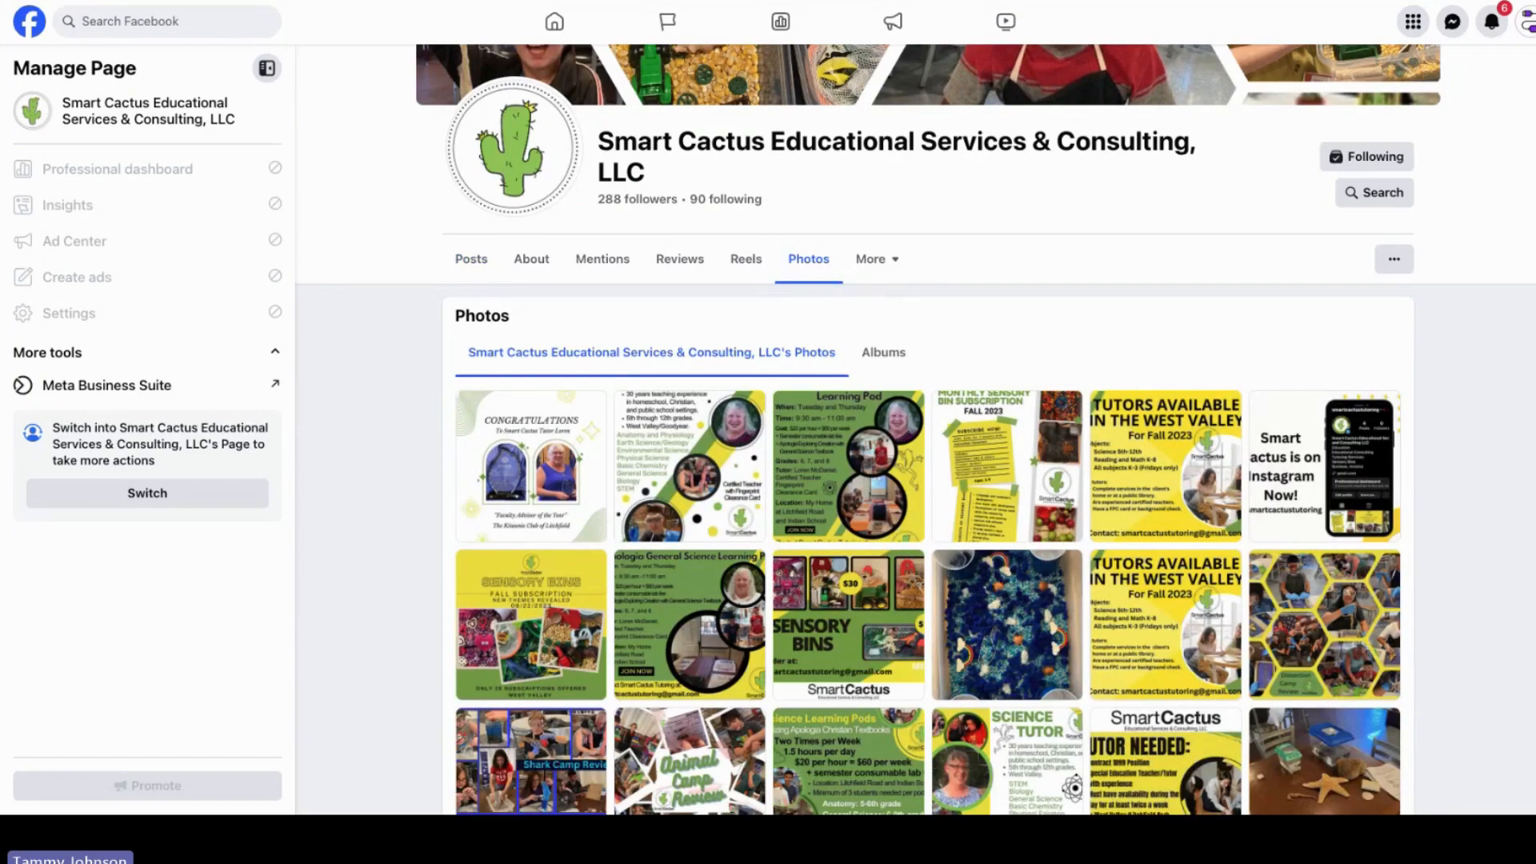
{"action": "scroll", "coordinate": [916, 430], "scroll_direction": "down", "scroll_amount": 3}
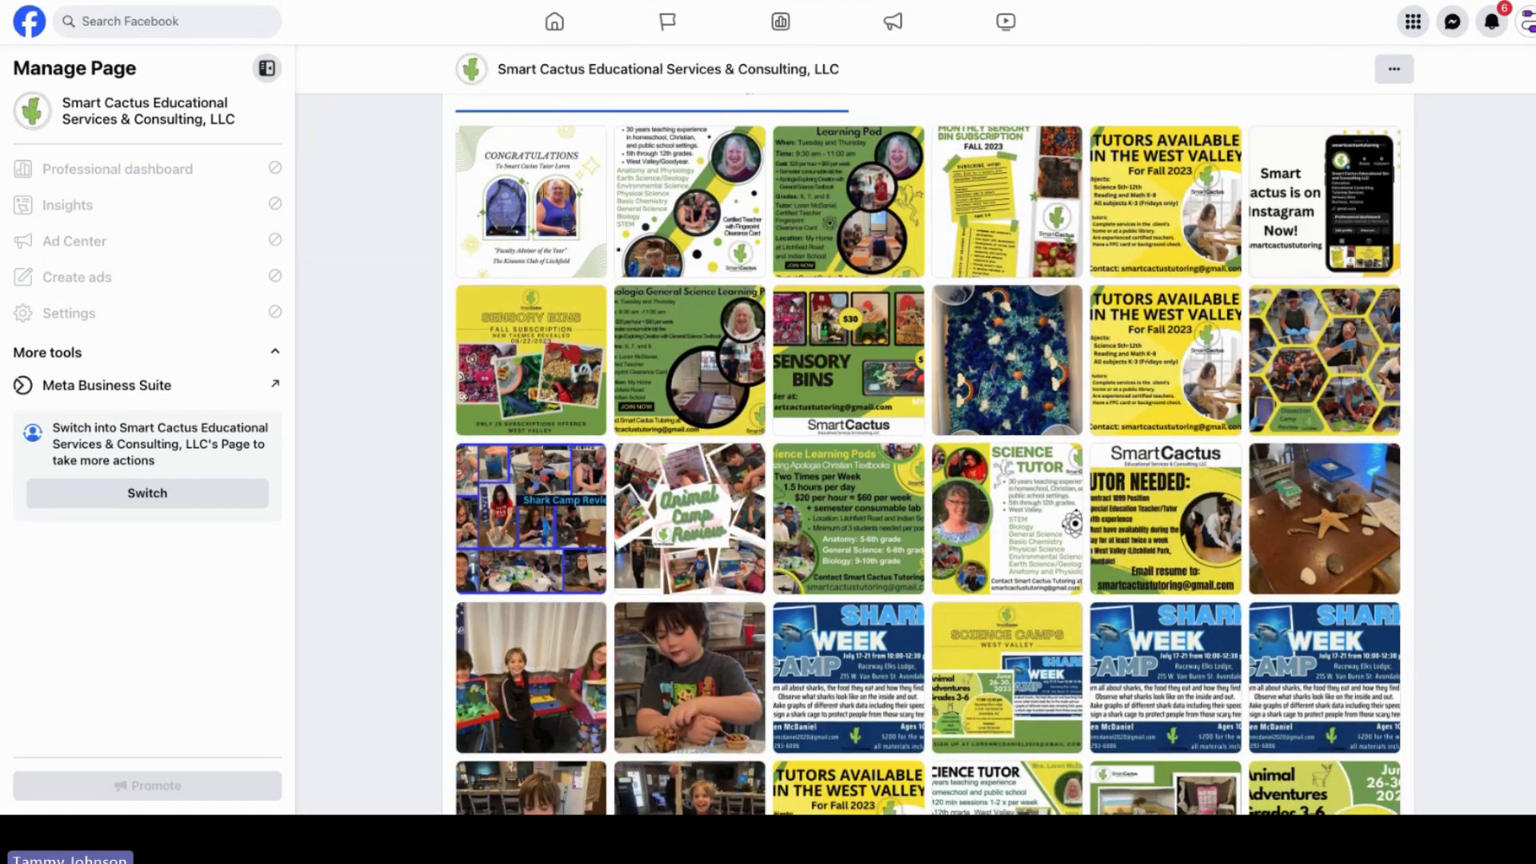
{"action": "scroll", "coordinate": [928, 455], "scroll_direction": "up", "scroll_amount": 1}
{"action": "scroll", "coordinate": [928, 454], "scroll_direction": "down", "scroll_amount": 1}
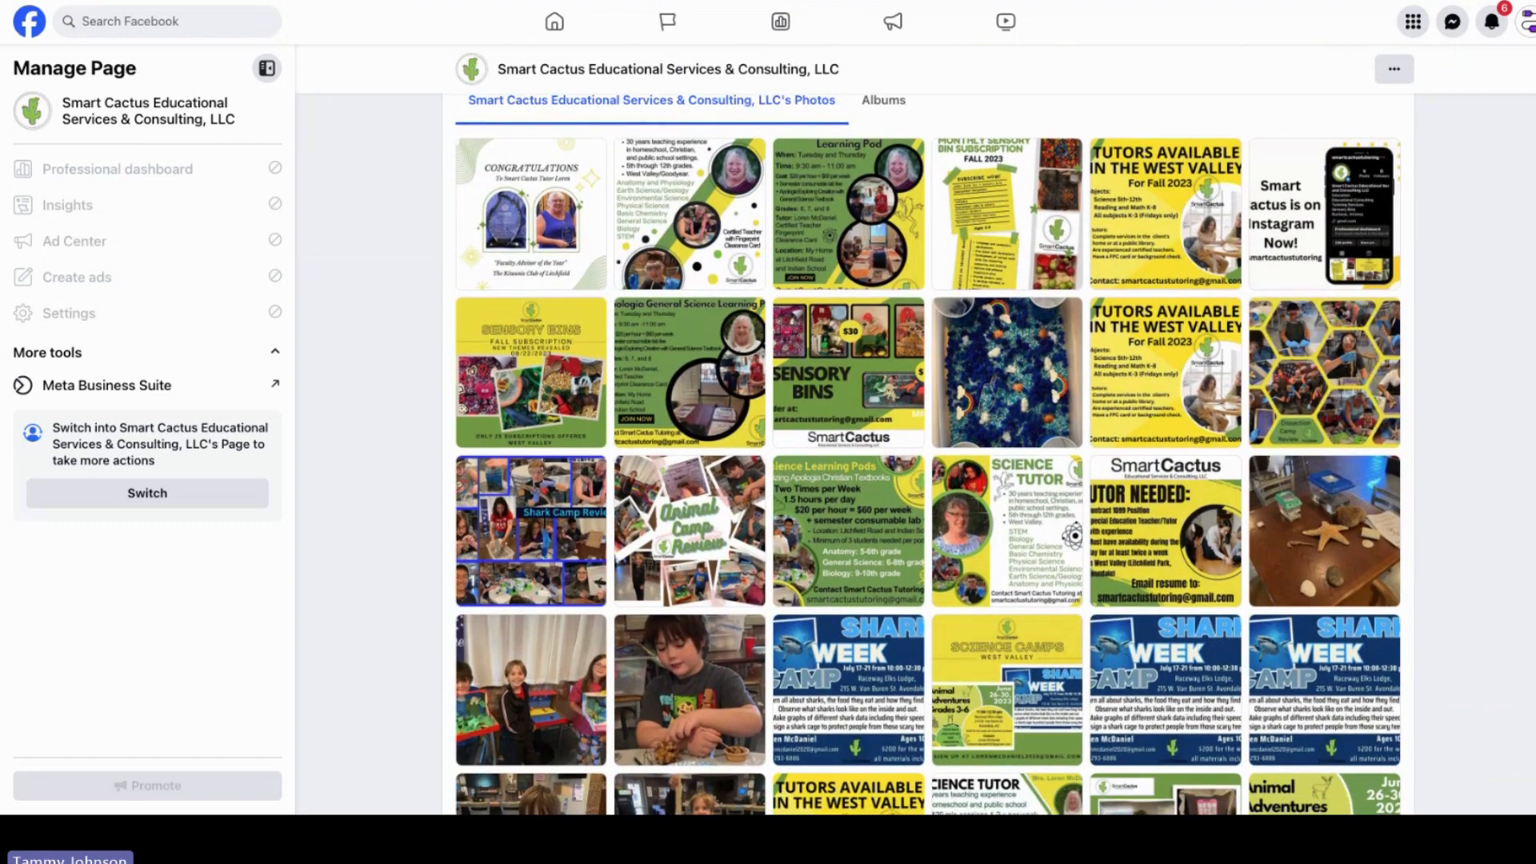
{"action": "scroll", "coordinate": [928, 455], "scroll_direction": "down", "scroll_amount": 2}
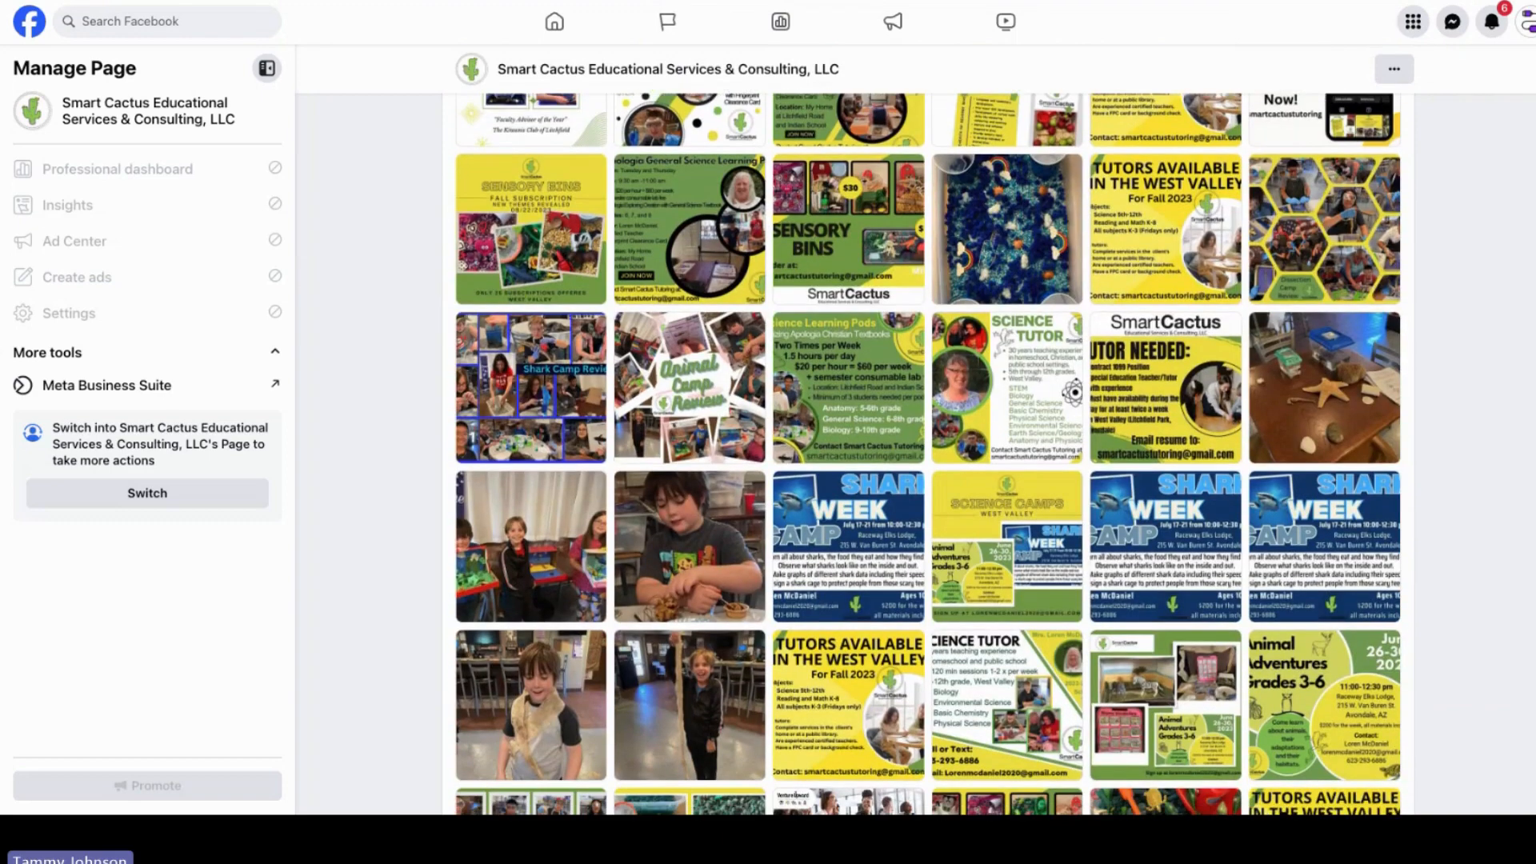
{"action": "scroll", "coordinate": [1040, 381], "scroll_direction": "down", "scroll_amount": 1}
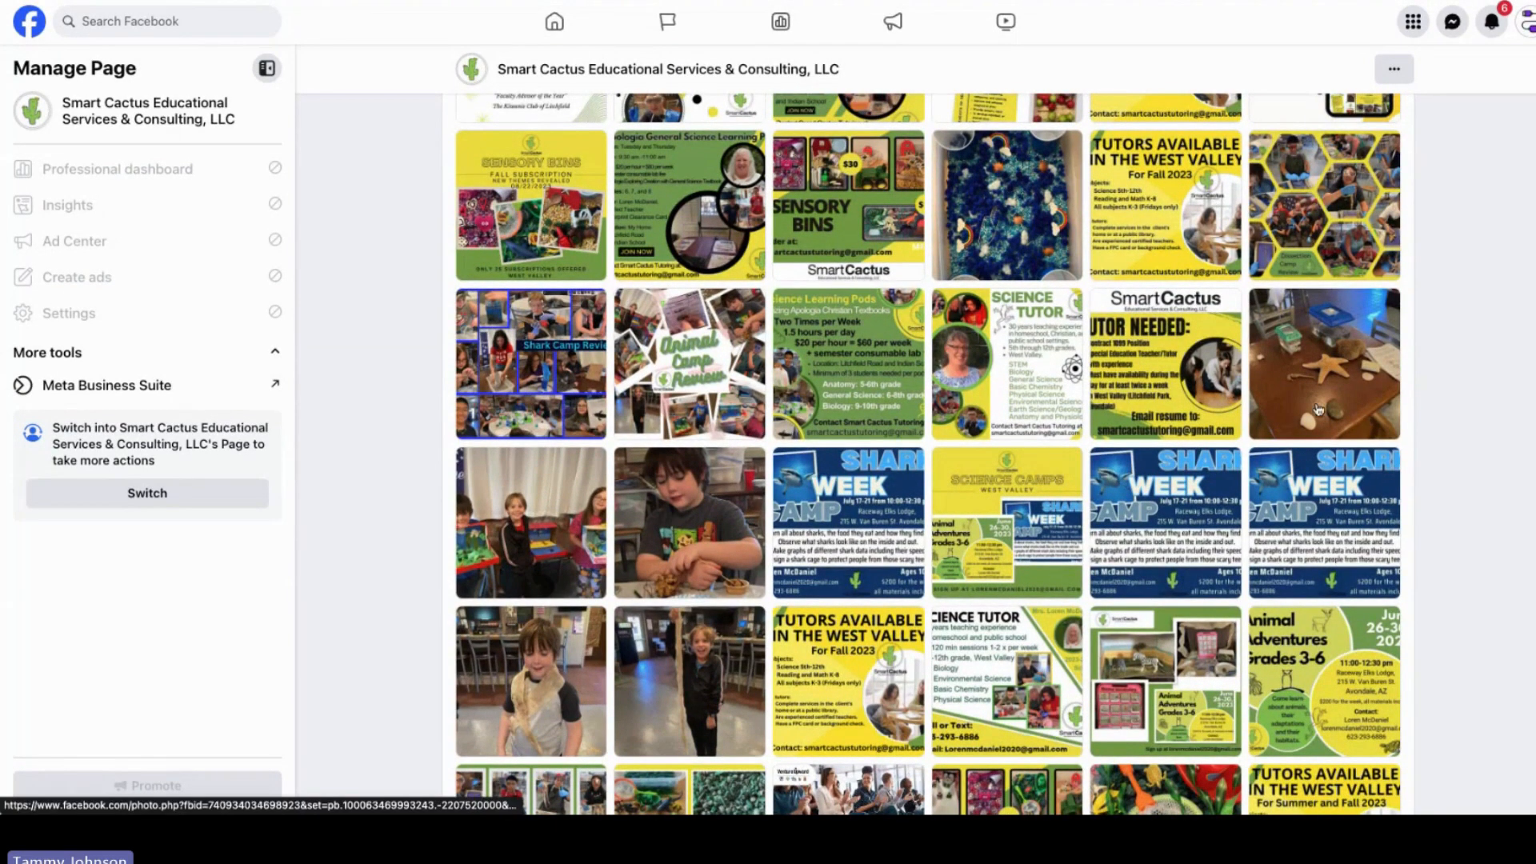
{"action": "scroll", "coordinate": [1040, 367], "scroll_direction": "down", "scroll_amount": 1}
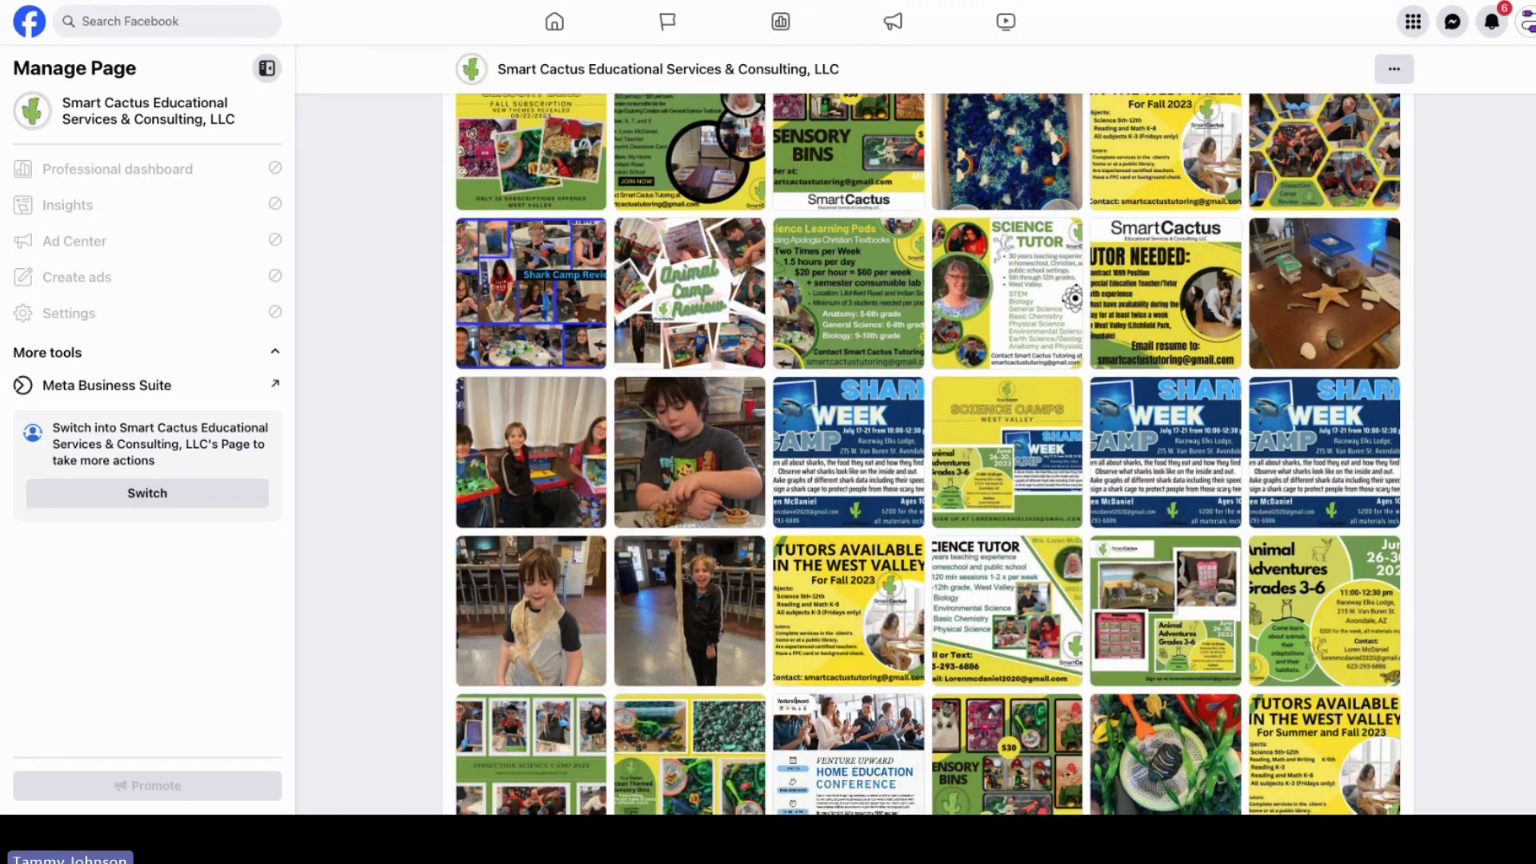
{"action": "scroll", "coordinate": [927, 454], "scroll_direction": "down", "scroll_amount": 1}
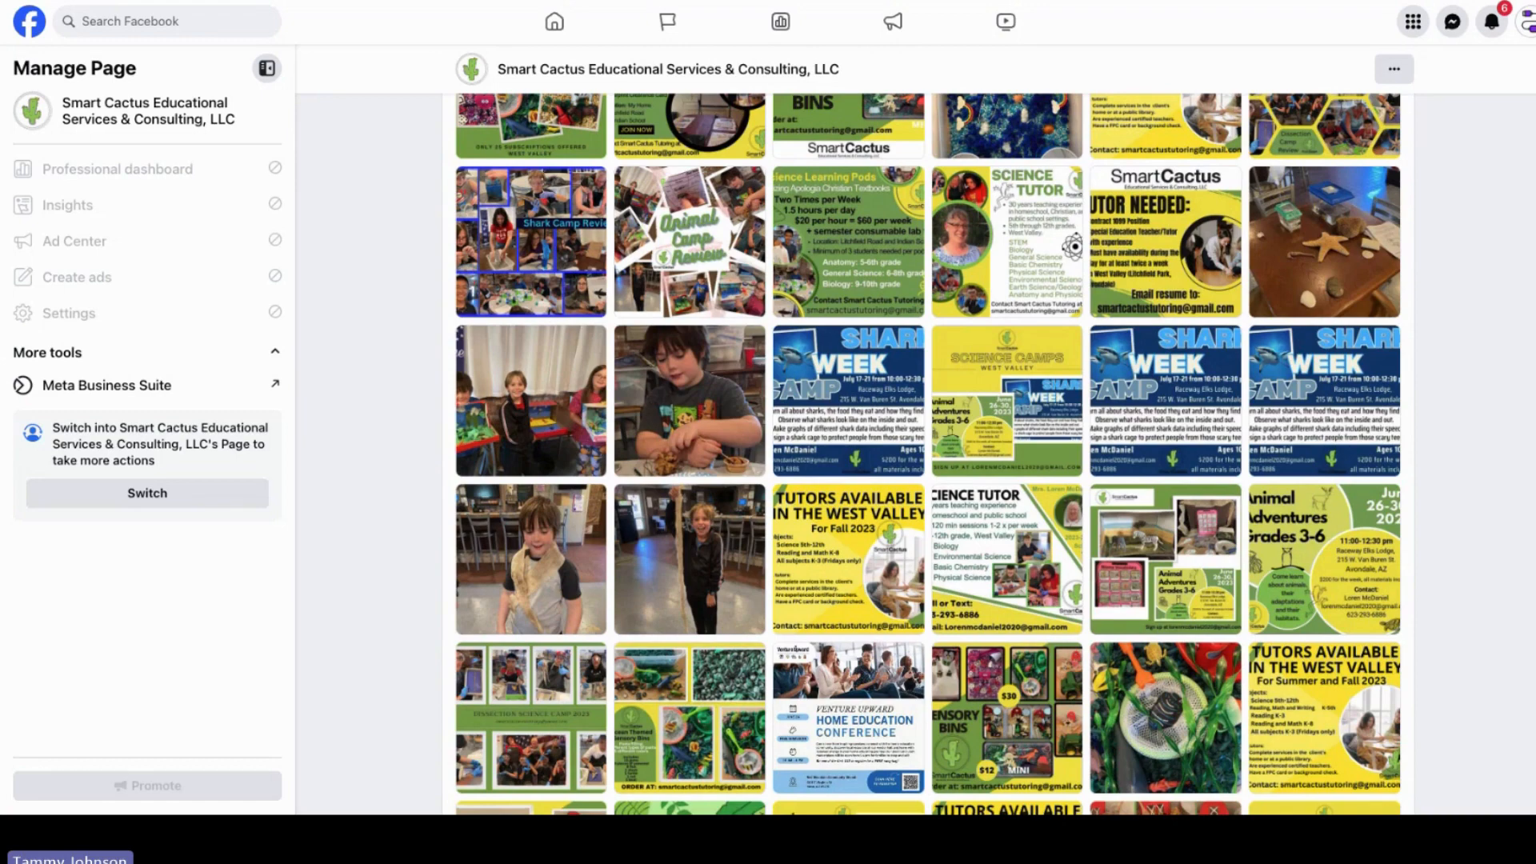
{"action": "scroll", "coordinate": [927, 454], "scroll_direction": "down", "scroll_amount": 2}
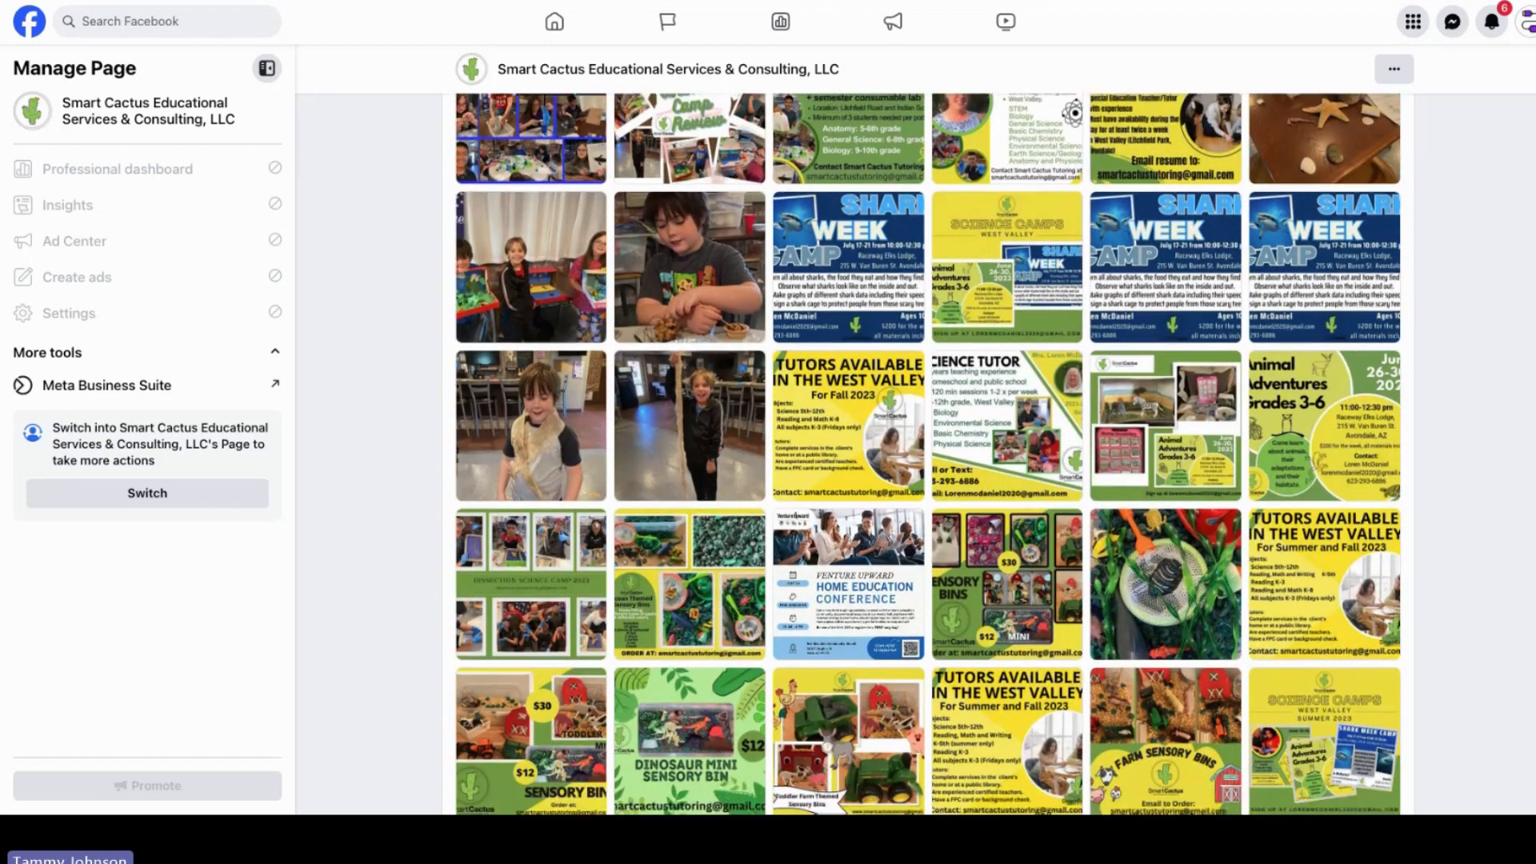
{"action": "scroll", "coordinate": [928, 454], "scroll_direction": "up", "scroll_amount": 1}
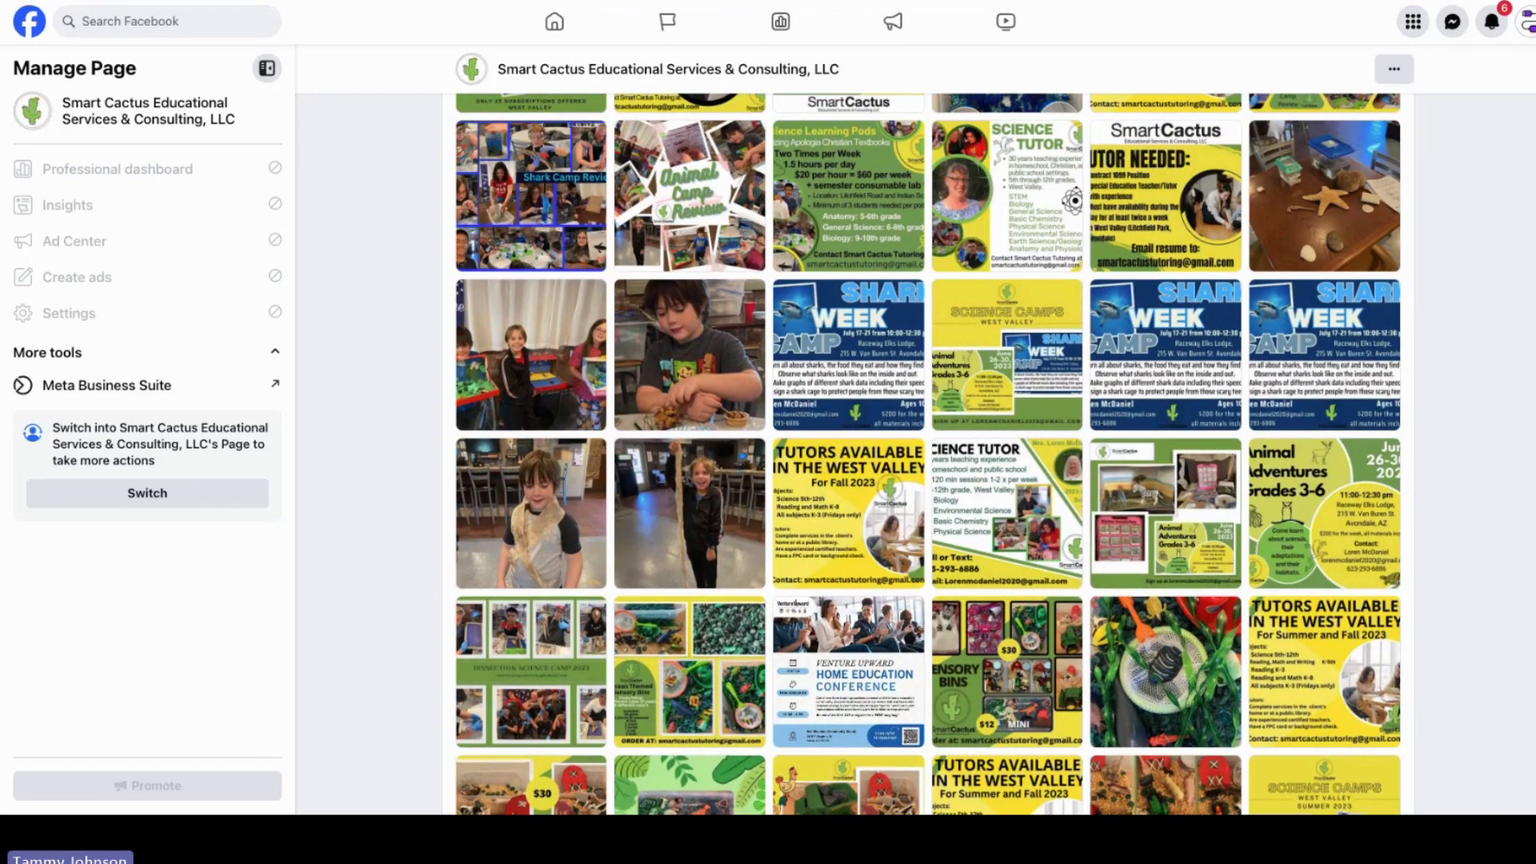
Step: Scroll further through the page's photo grid down to the videos section and back up to the branded graphics
{"action": "scroll", "coordinate": [928, 453], "scroll_direction": "down", "scroll_amount": 1}
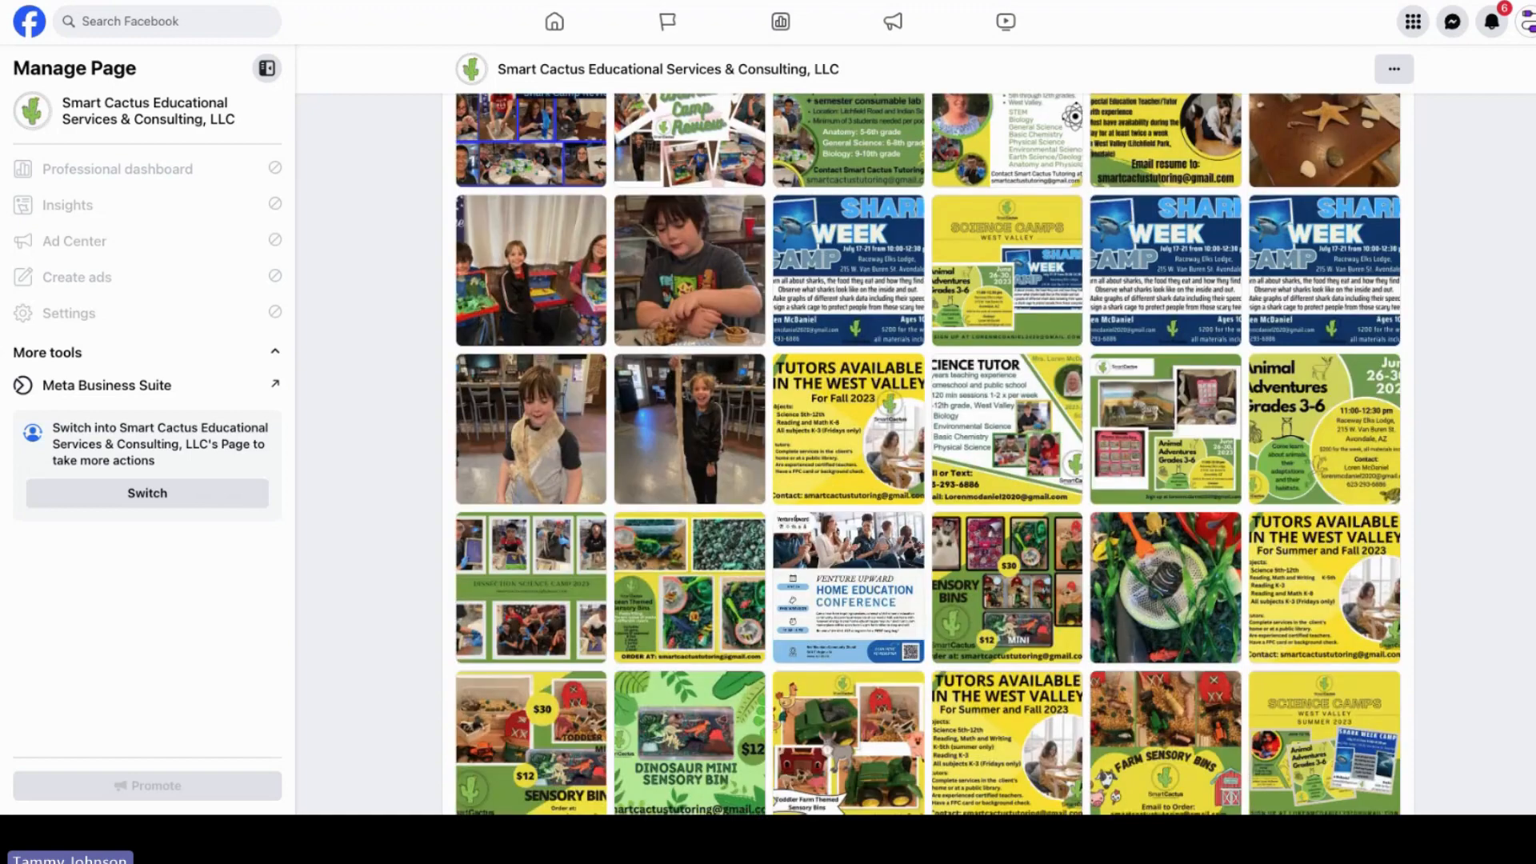
{"action": "scroll", "coordinate": [928, 453], "scroll_direction": "down", "scroll_amount": 1}
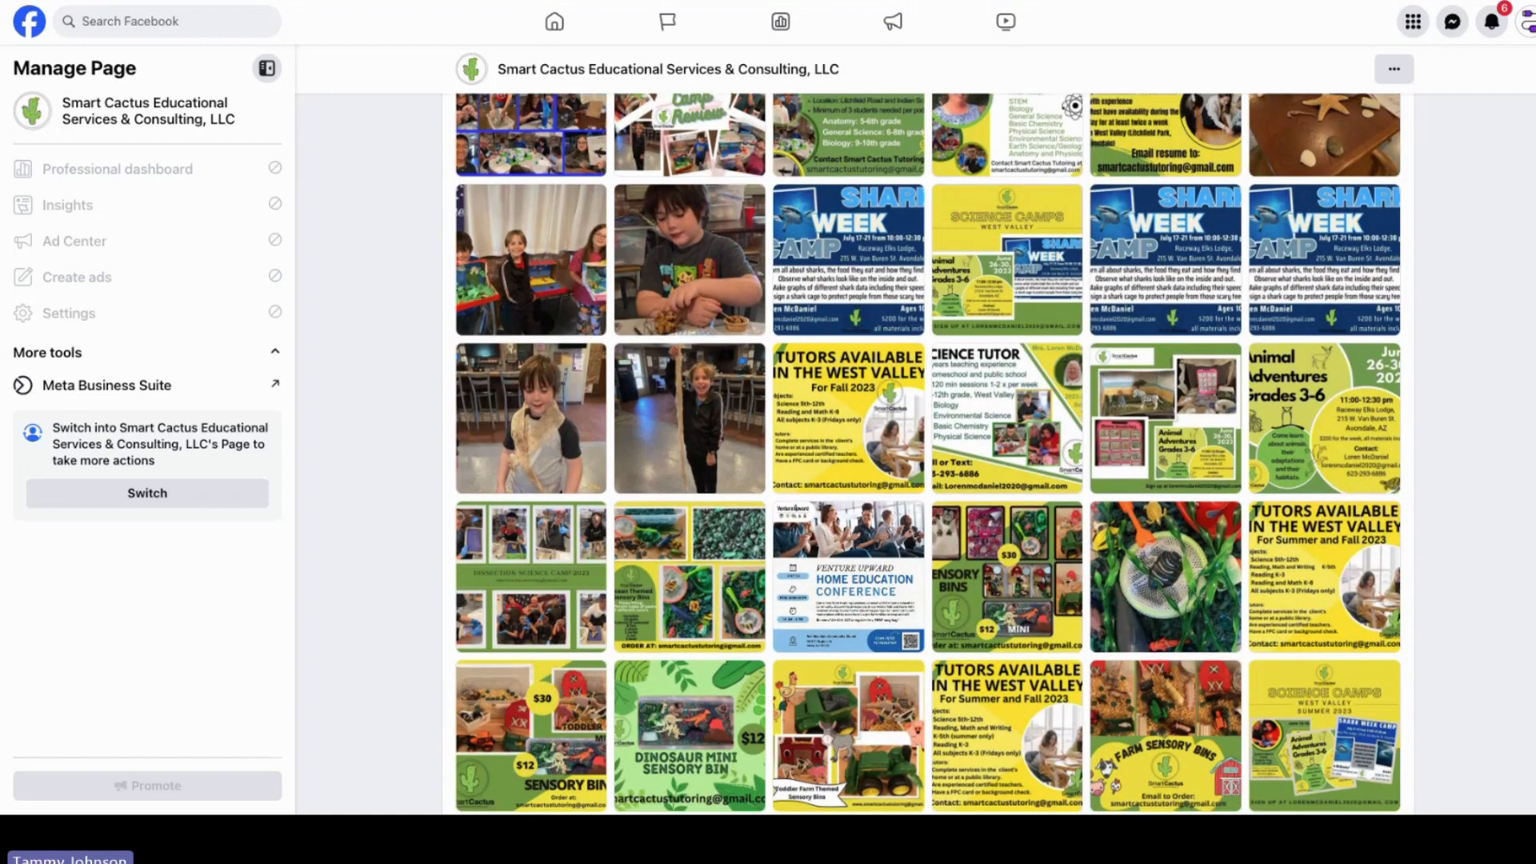
{"action": "scroll", "coordinate": [927, 453], "scroll_direction": "down", "scroll_amount": 1}
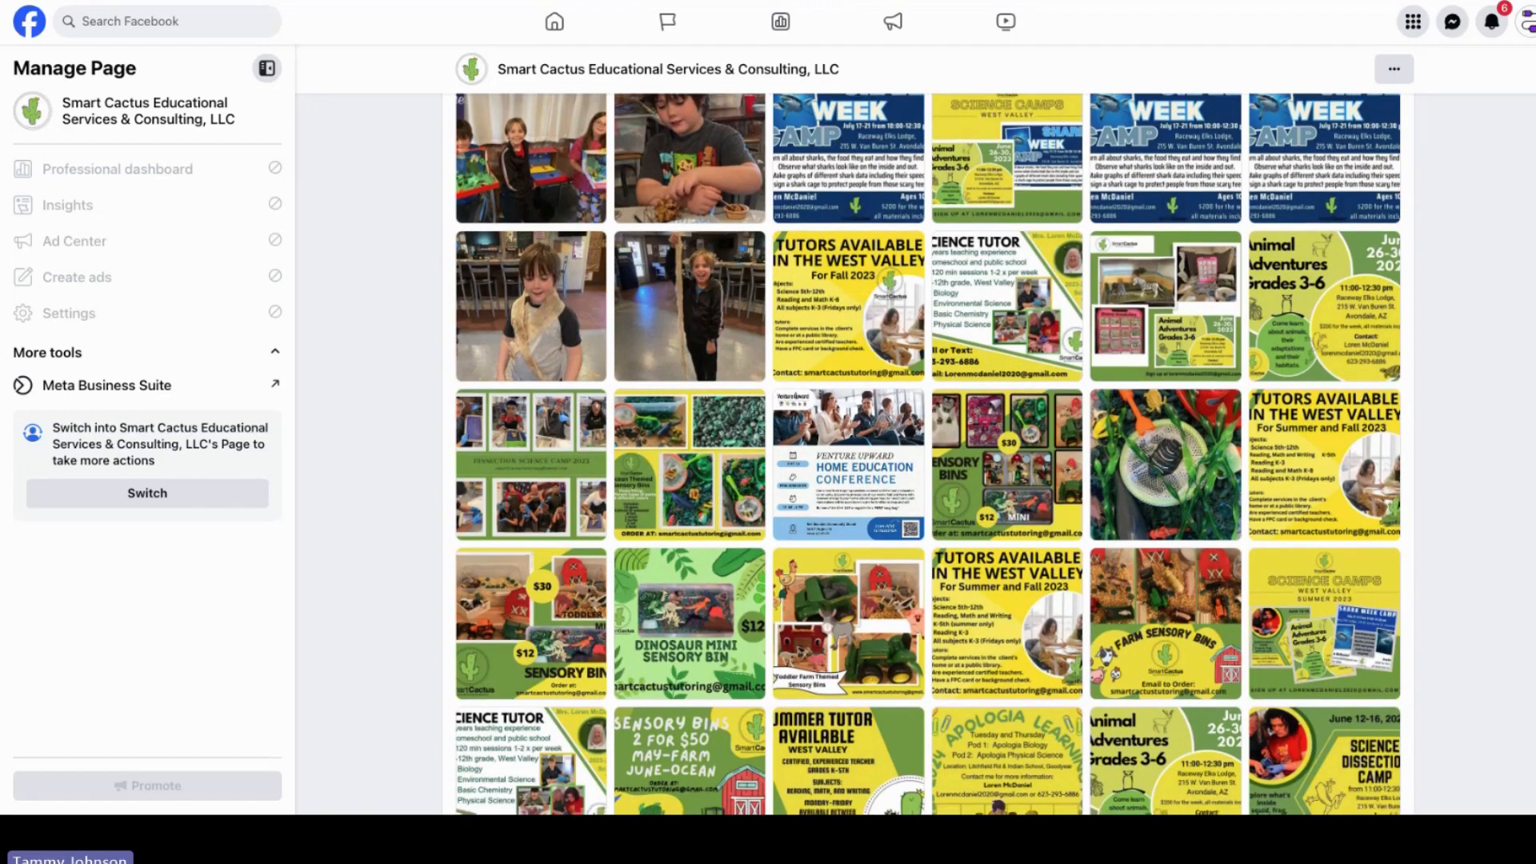
{"action": "scroll", "coordinate": [928, 453], "scroll_direction": "down", "scroll_amount": 2}
{"action": "scroll", "coordinate": [928, 453], "scroll_direction": "down", "scroll_amount": 1}
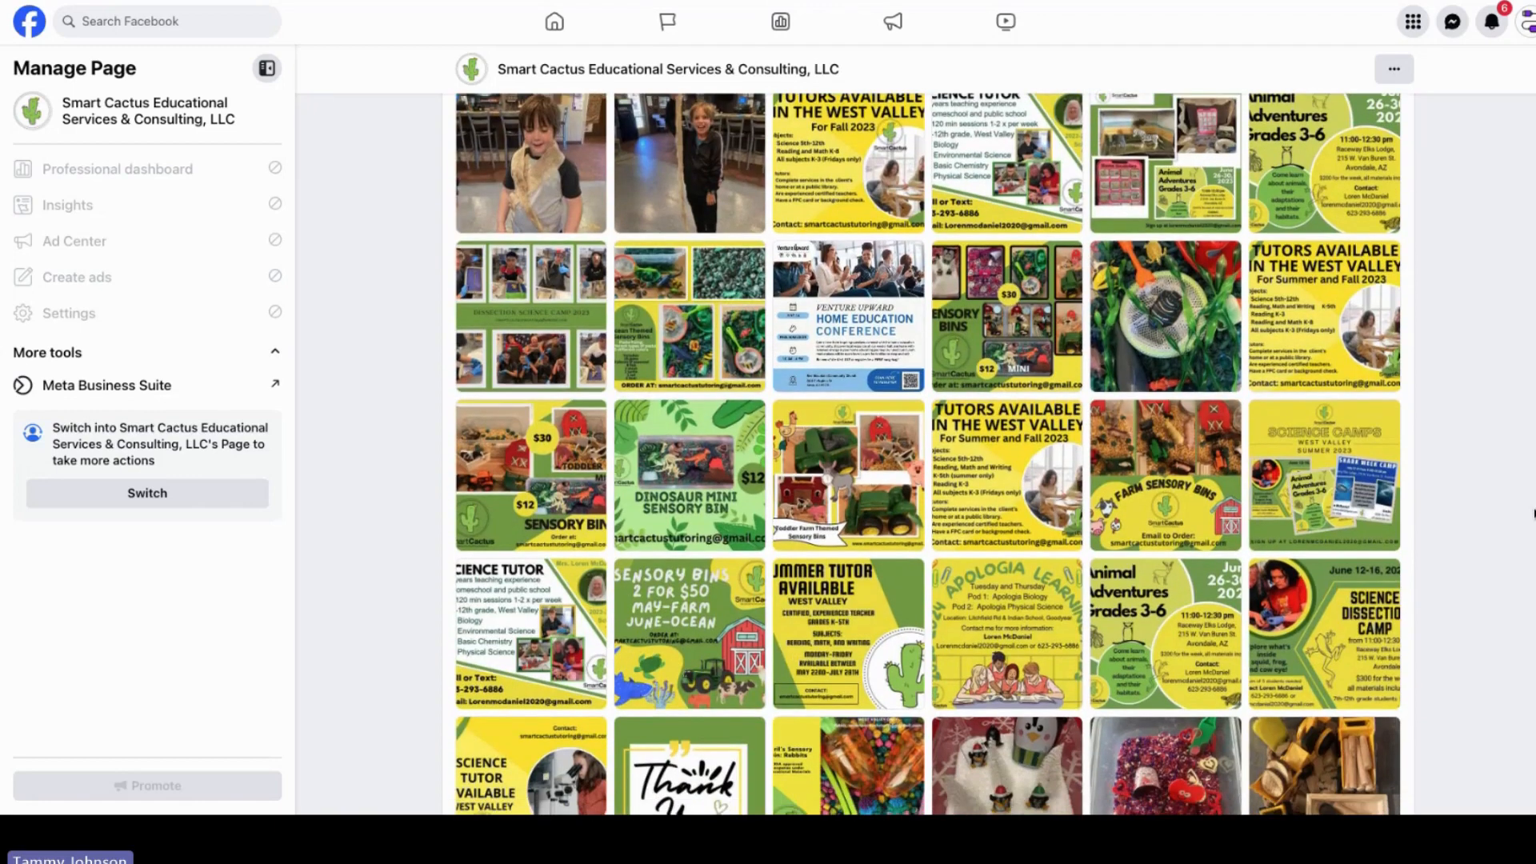
{"action": "scroll", "coordinate": [1533, 513], "scroll_direction": "down", "scroll_amount": 5}
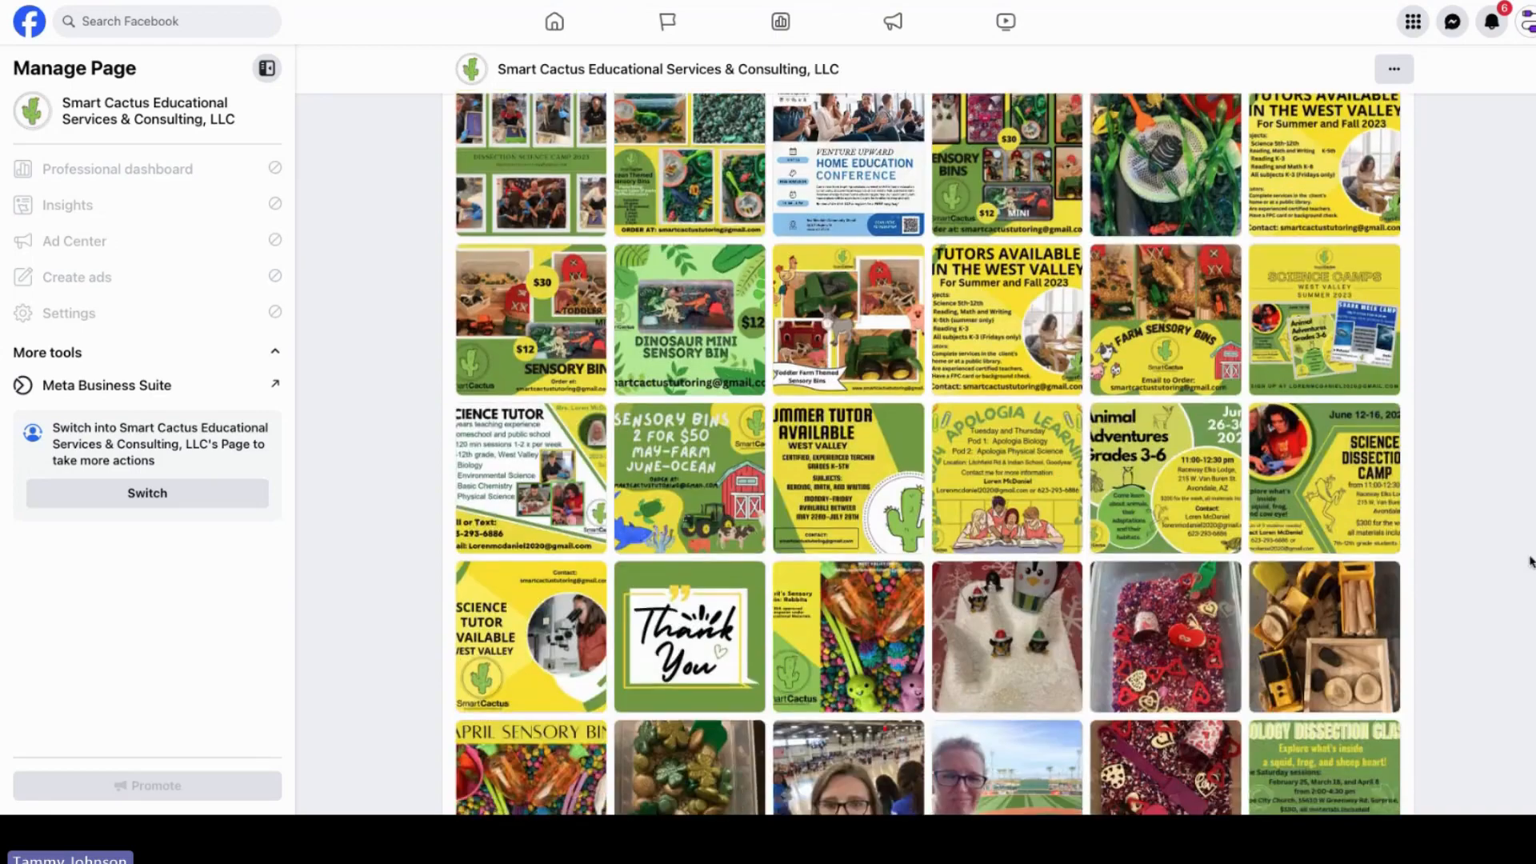
{"action": "scroll", "coordinate": [1518, 642], "scroll_direction": "down", "scroll_amount": 8}
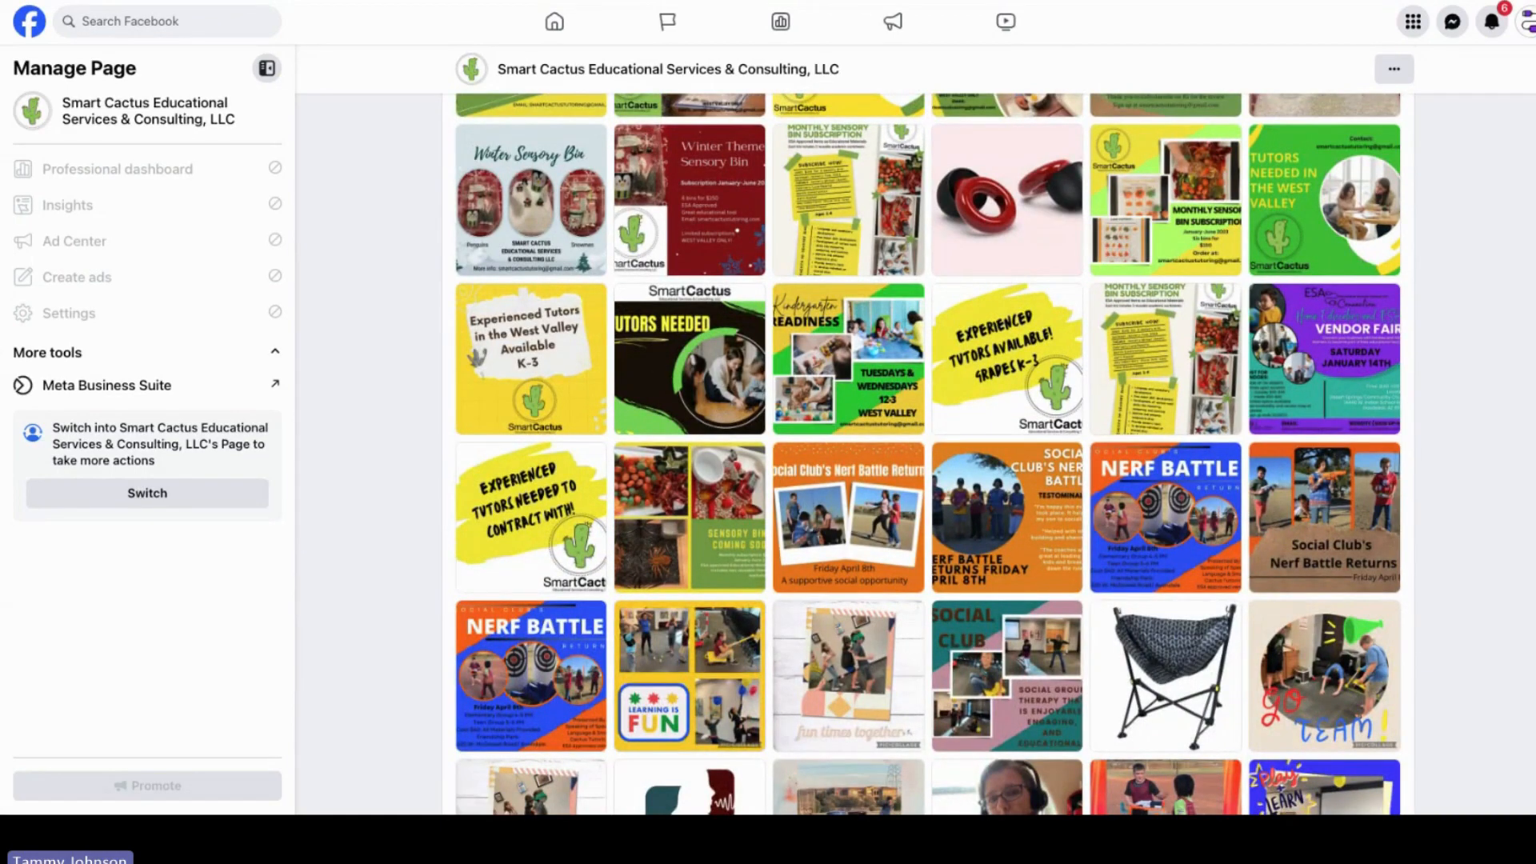
{"action": "scroll", "coordinate": [928, 453], "scroll_direction": "up", "scroll_amount": 3}
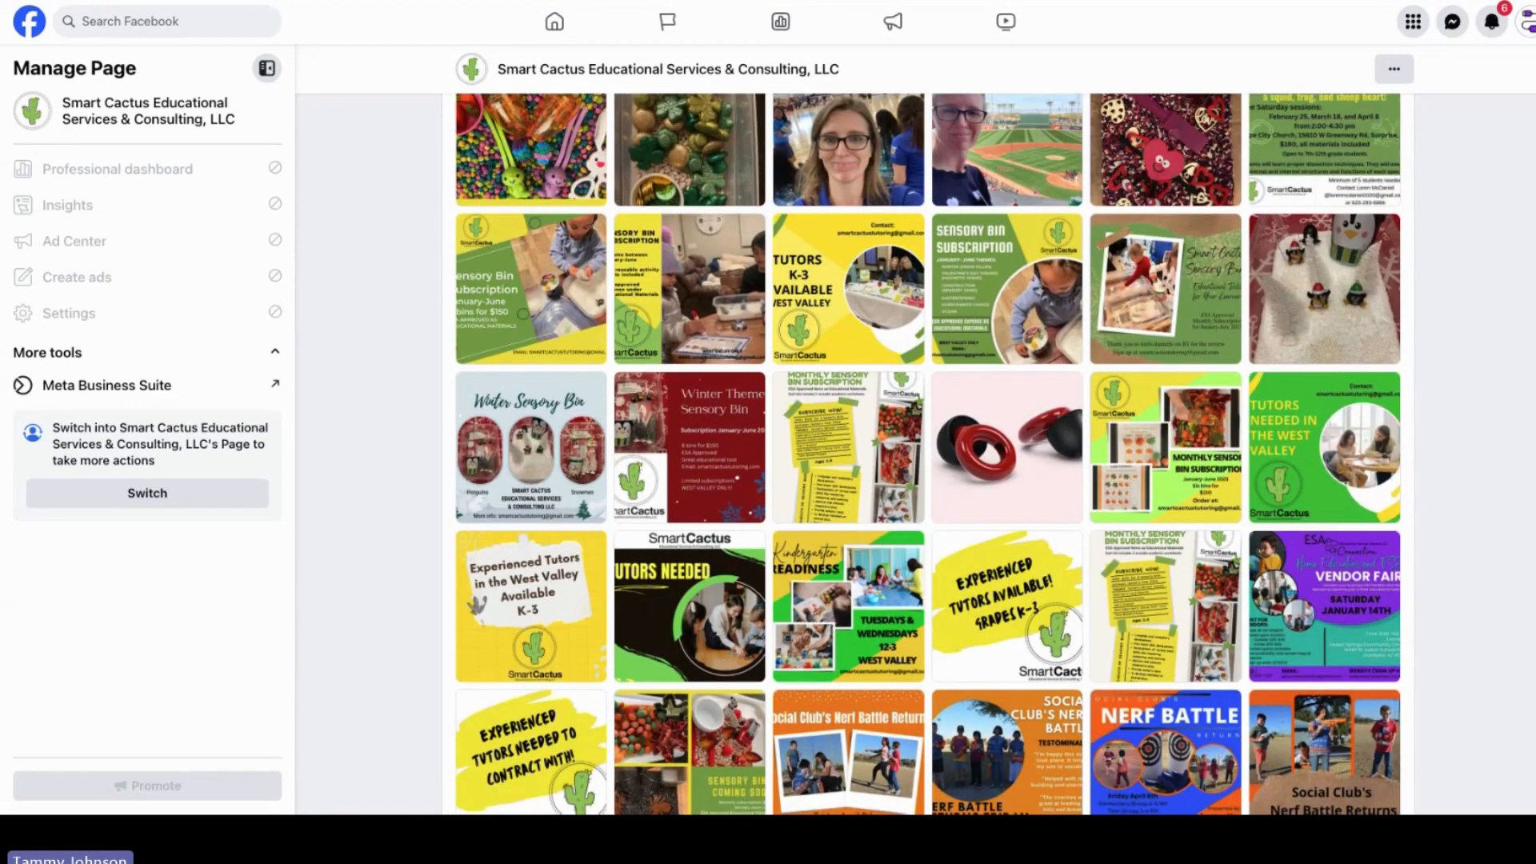
{"action": "scroll", "coordinate": [928, 454], "scroll_direction": "up", "scroll_amount": 1}
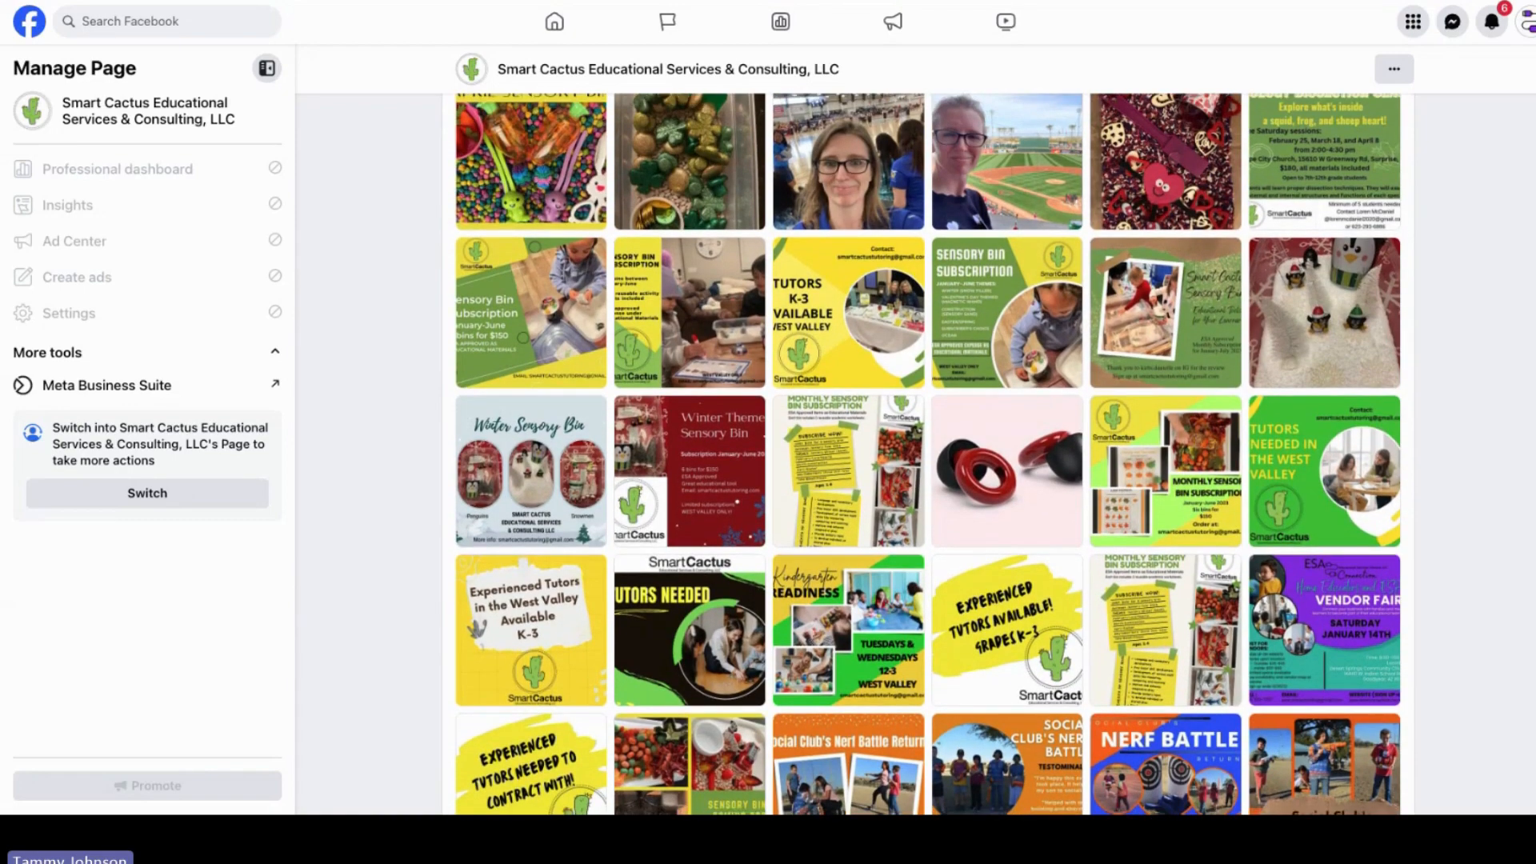
{"action": "scroll", "coordinate": [927, 453], "scroll_direction": "down", "scroll_amount": 4}
{"action": "scroll", "coordinate": [1532, 602], "scroll_direction": "down", "scroll_amount": 1}
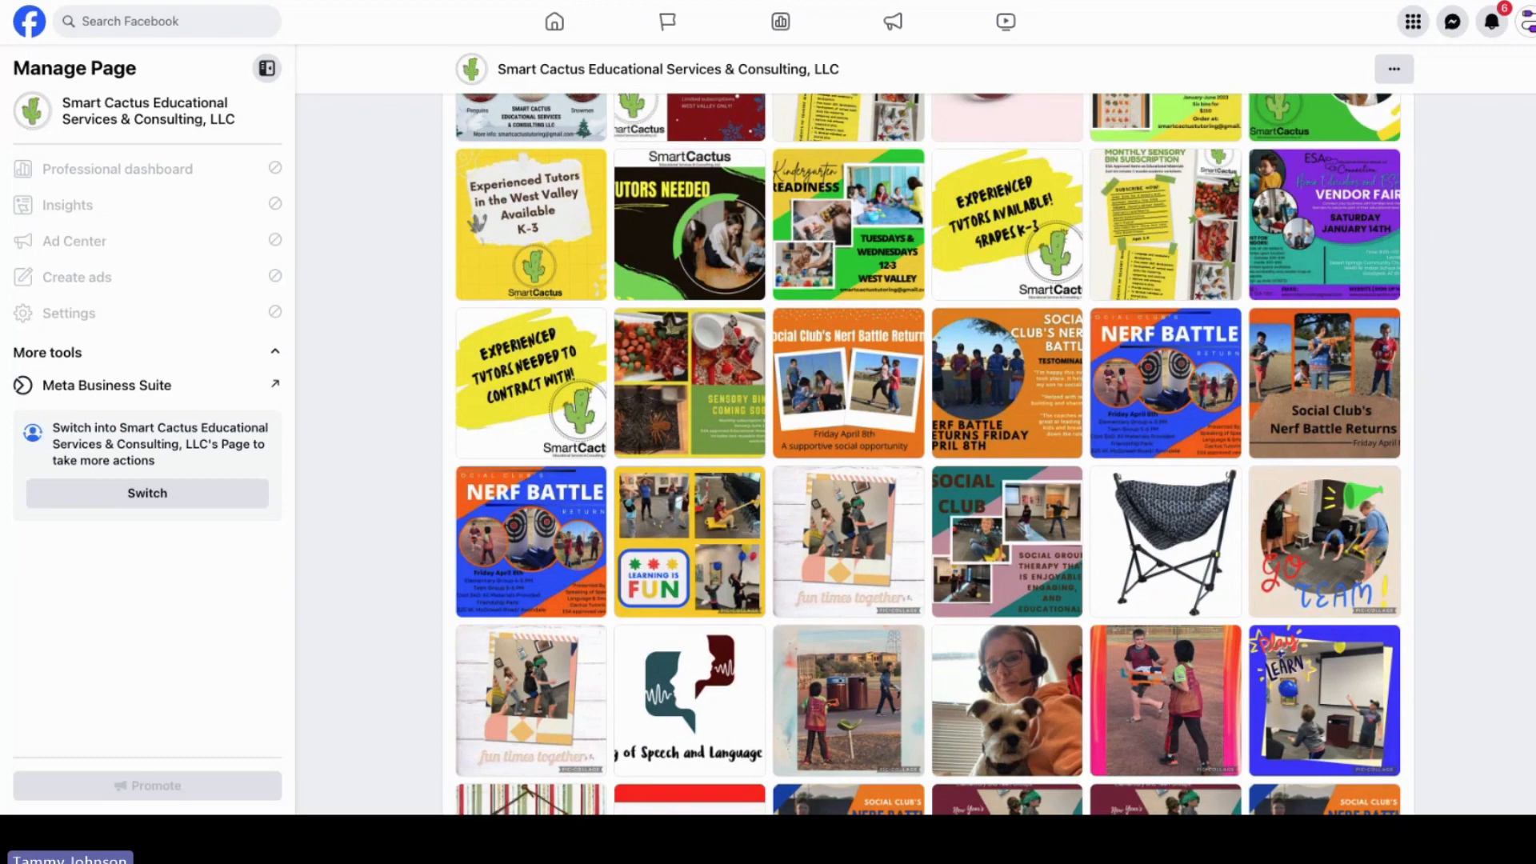
{"action": "scroll", "coordinate": [928, 453], "scroll_direction": "down", "scroll_amount": 5}
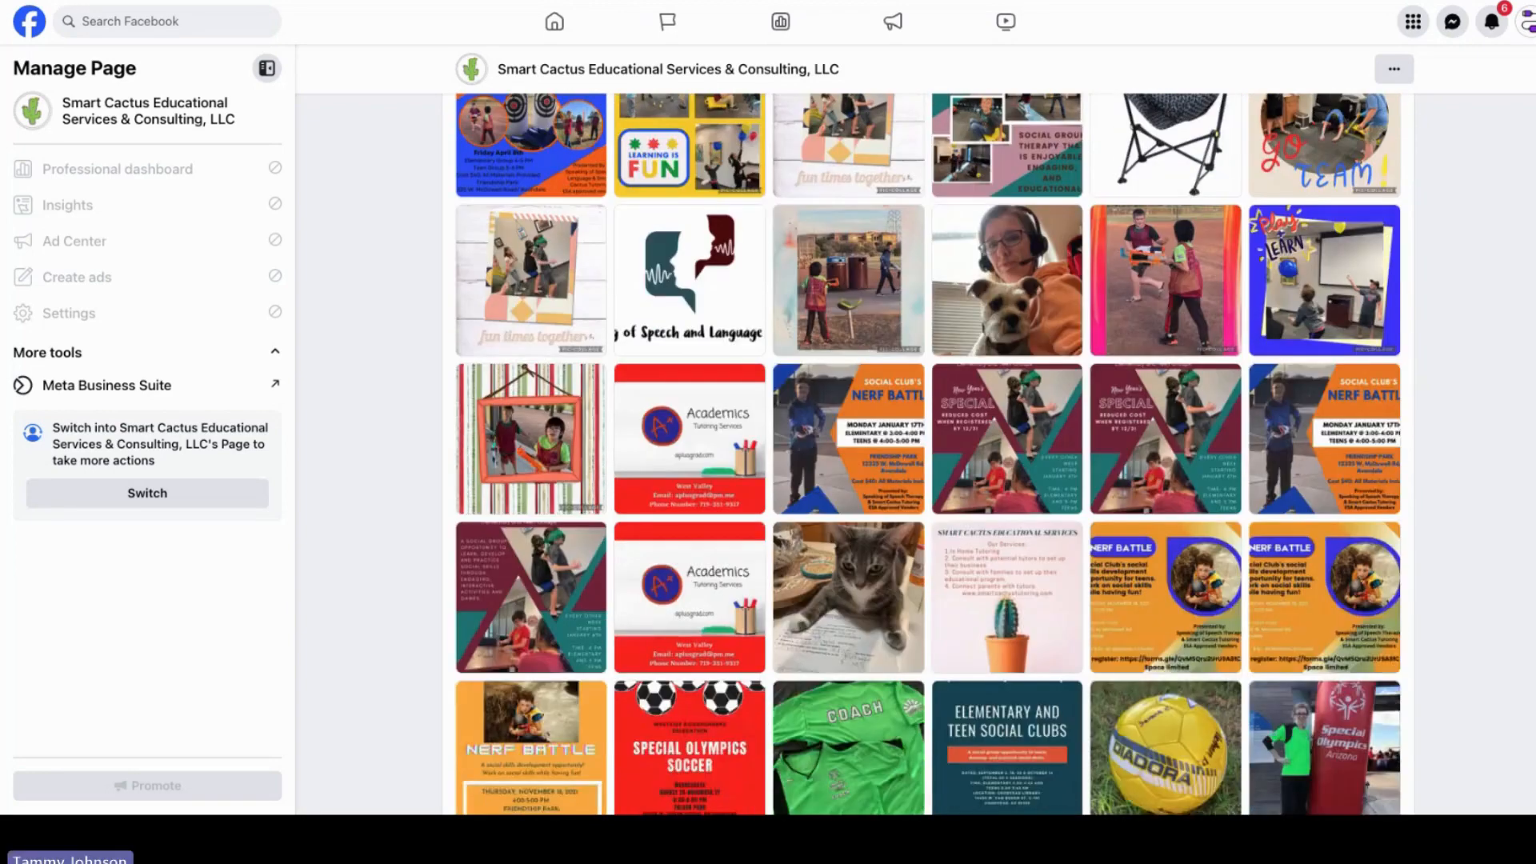
{"action": "scroll", "coordinate": [928, 454], "scroll_direction": "up", "scroll_amount": 1}
{"action": "scroll", "coordinate": [928, 453], "scroll_direction": "down", "scroll_amount": 2}
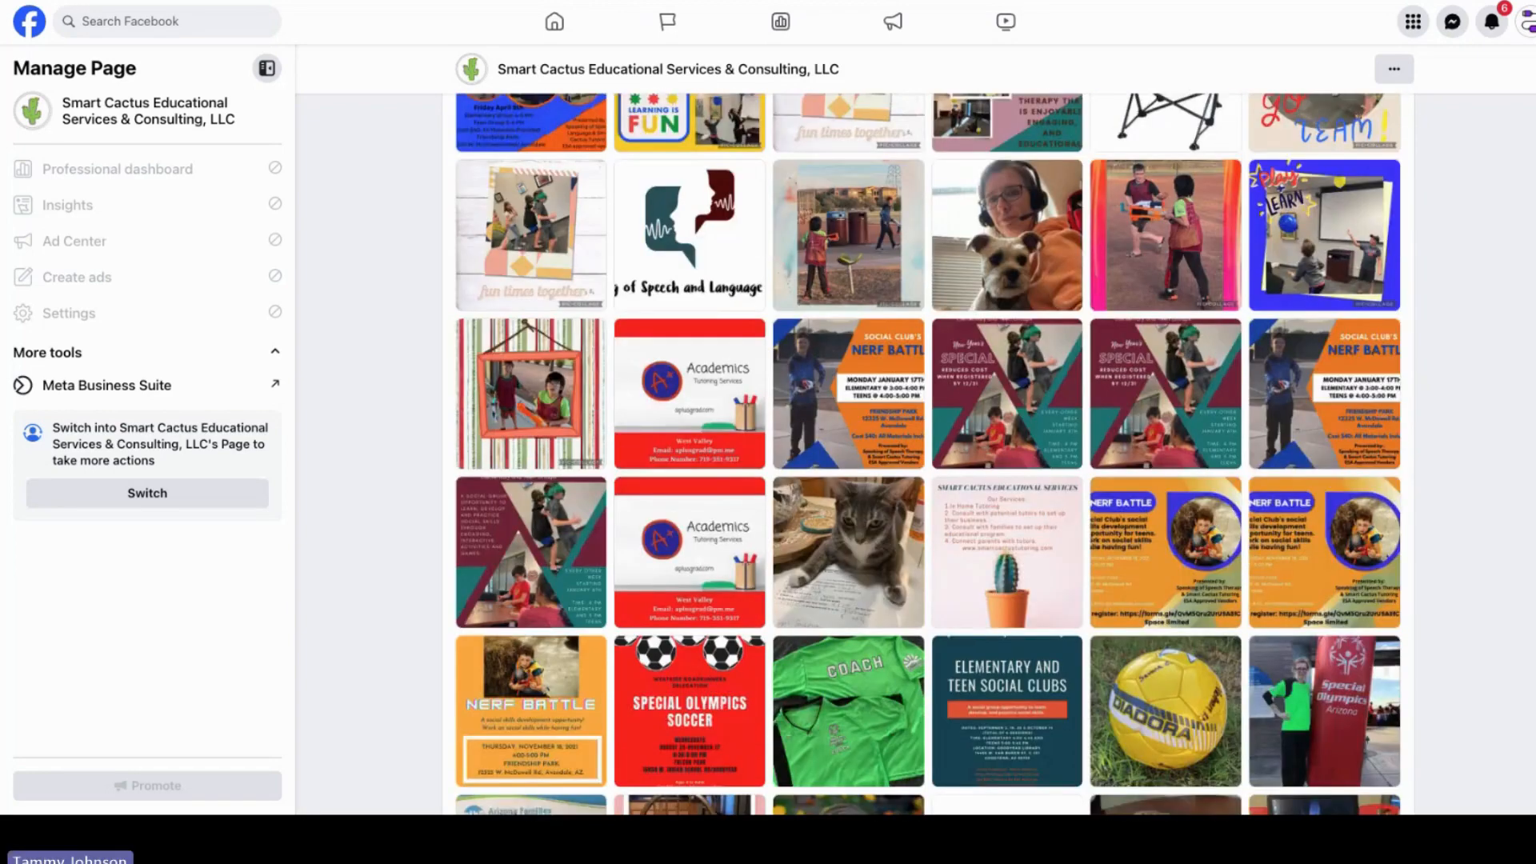
{"action": "scroll", "coordinate": [928, 453], "scroll_direction": "up", "scroll_amount": 1}
{"action": "scroll", "coordinate": [928, 453], "scroll_direction": "down", "scroll_amount": 5}
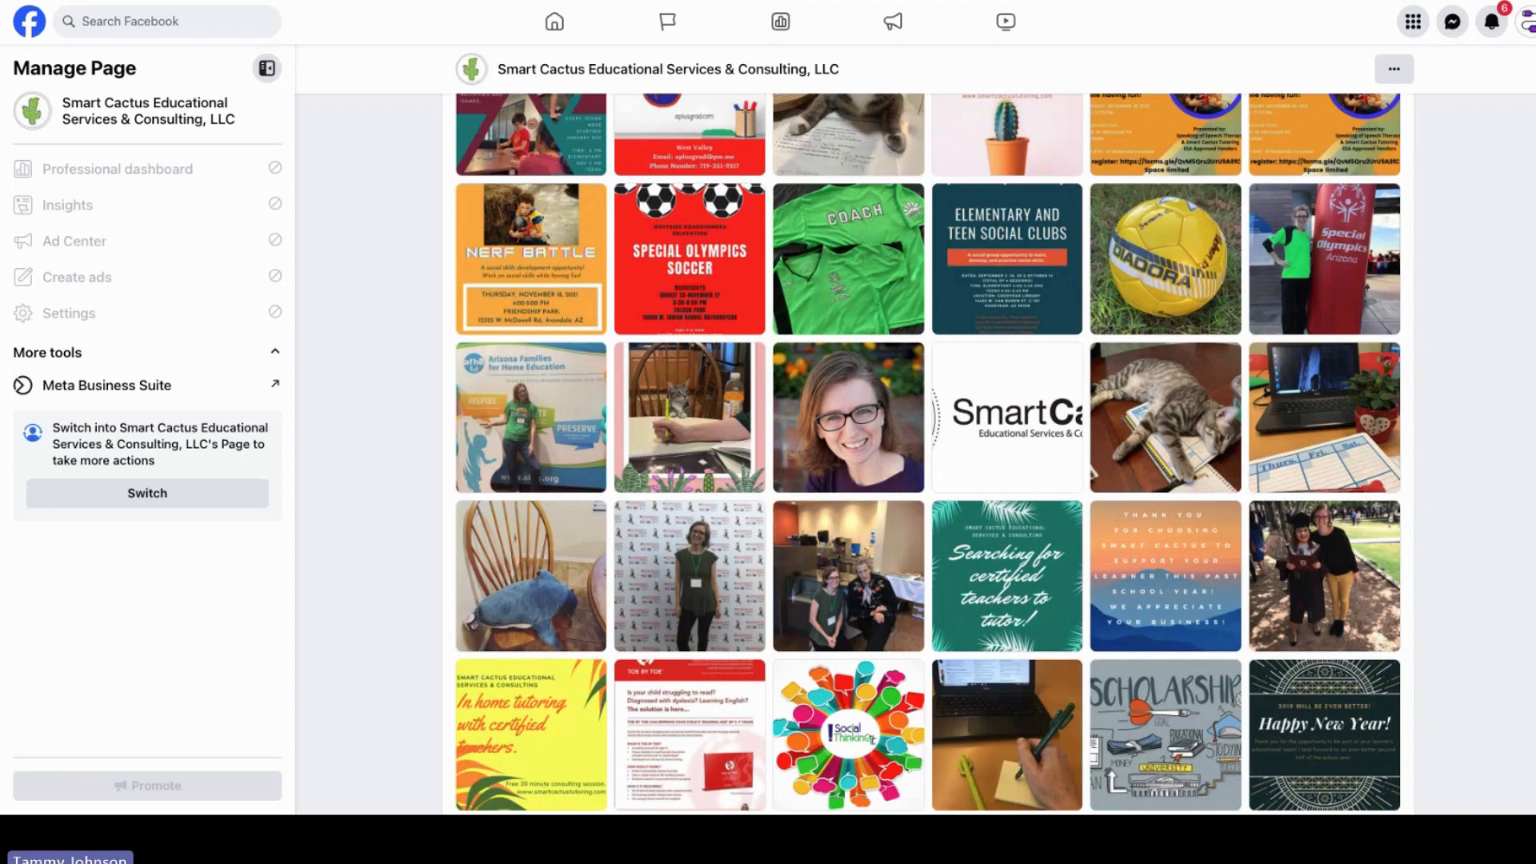
{"action": "scroll", "coordinate": [928, 453], "scroll_direction": "down", "scroll_amount": 2}
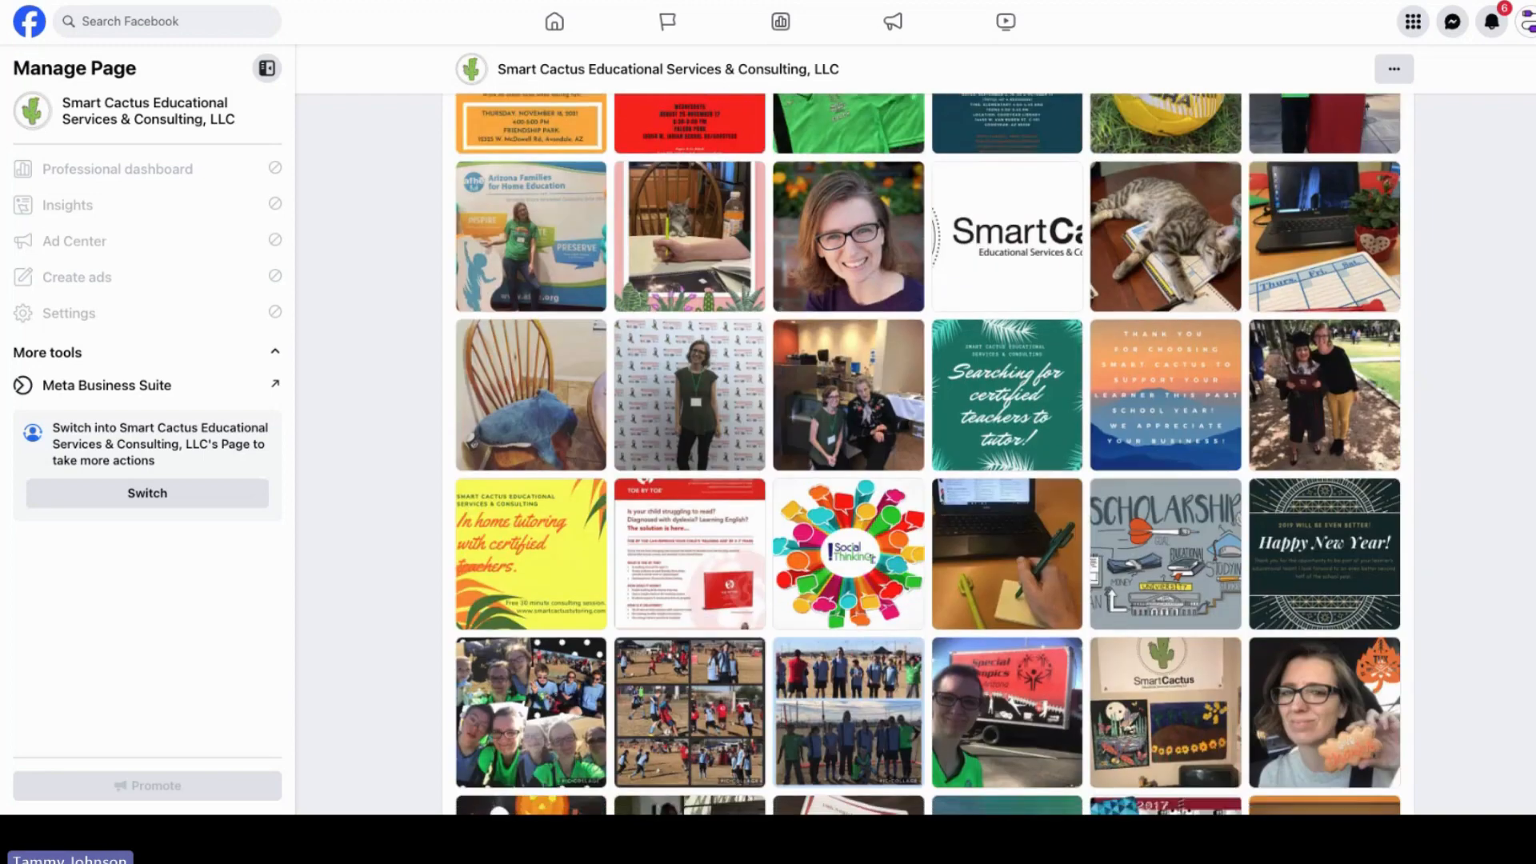
{"action": "scroll", "coordinate": [928, 454], "scroll_direction": "down", "scroll_amount": 3}
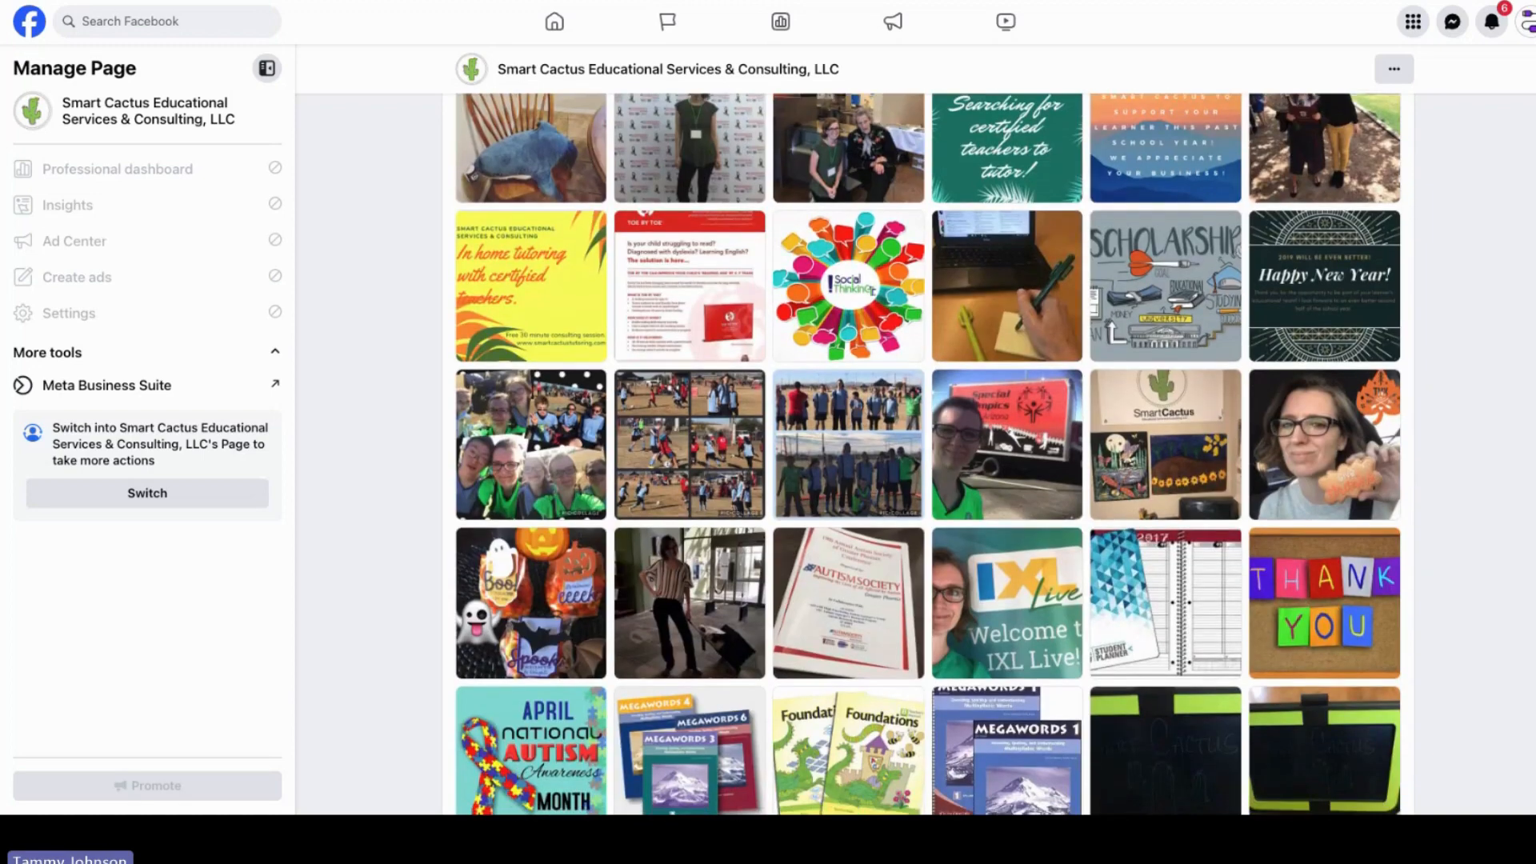
{"action": "scroll", "coordinate": [928, 454], "scroll_direction": "up", "scroll_amount": 1}
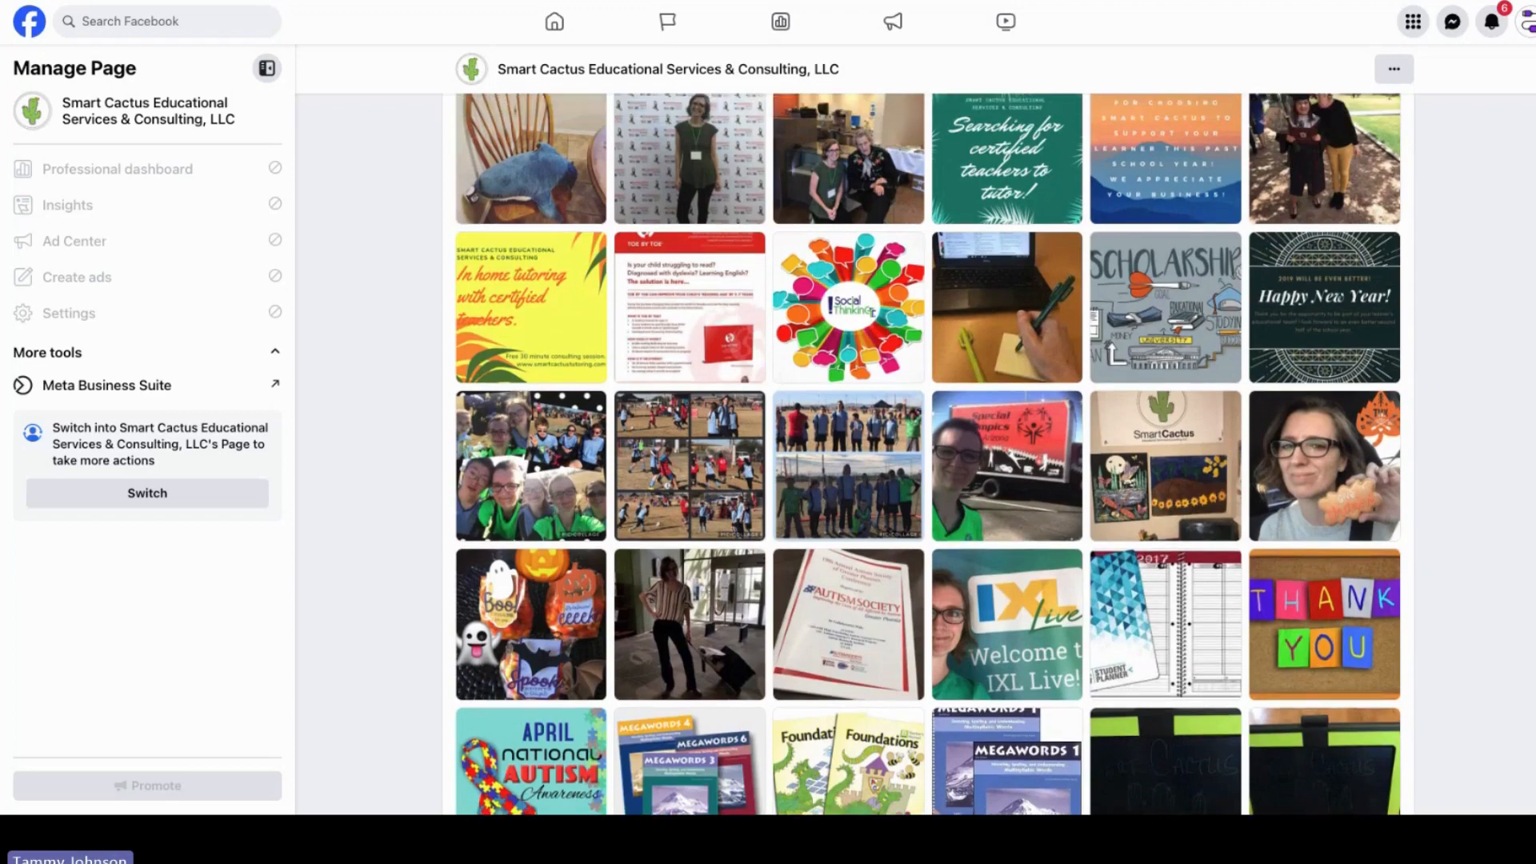
{"action": "scroll", "coordinate": [928, 454], "scroll_direction": "down", "scroll_amount": 7}
{"action": "scroll", "coordinate": [928, 454], "scroll_direction": "up", "scroll_amount": 1}
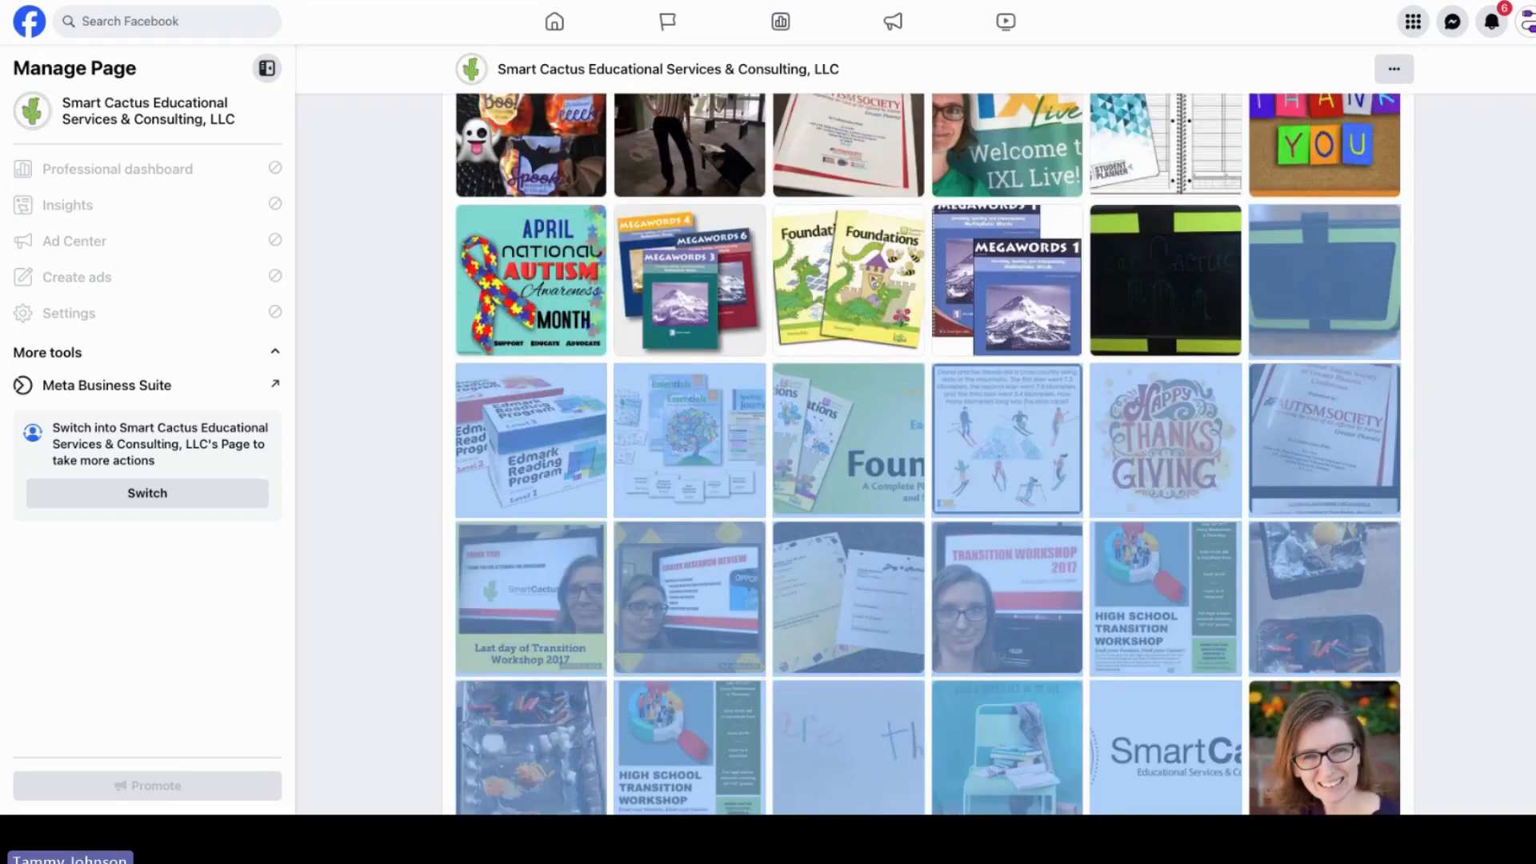
{"action": "scroll", "coordinate": [927, 453], "scroll_direction": "down", "scroll_amount": 3}
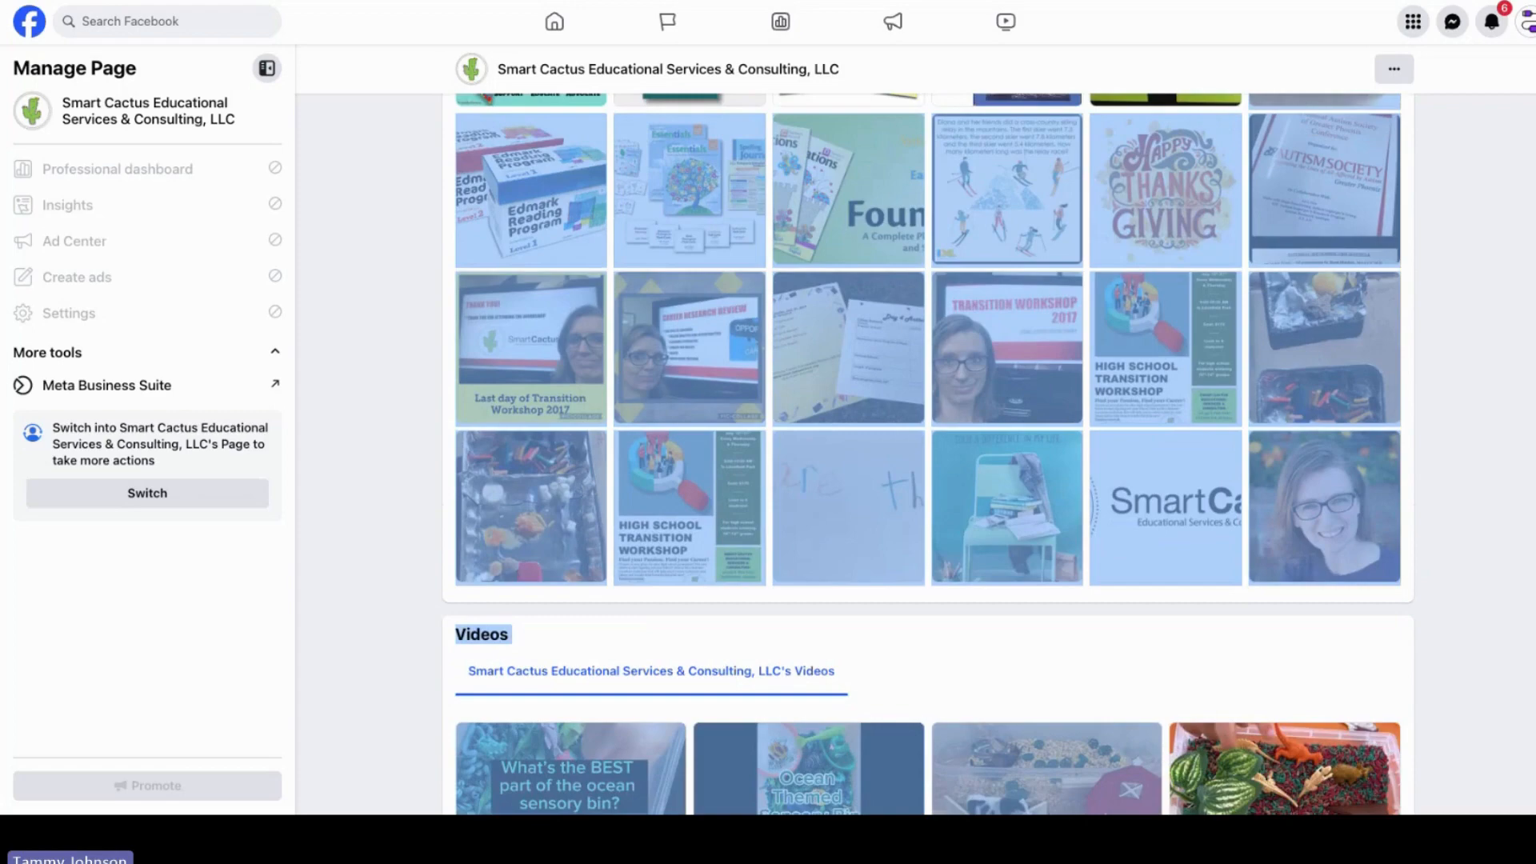
{"action": "scroll", "coordinate": [928, 454], "scroll_direction": "up", "scroll_amount": 3}
{"action": "scroll", "coordinate": [928, 453], "scroll_direction": "down", "scroll_amount": 8}
{"action": "scroll", "coordinate": [928, 453], "scroll_direction": "up", "scroll_amount": 2}
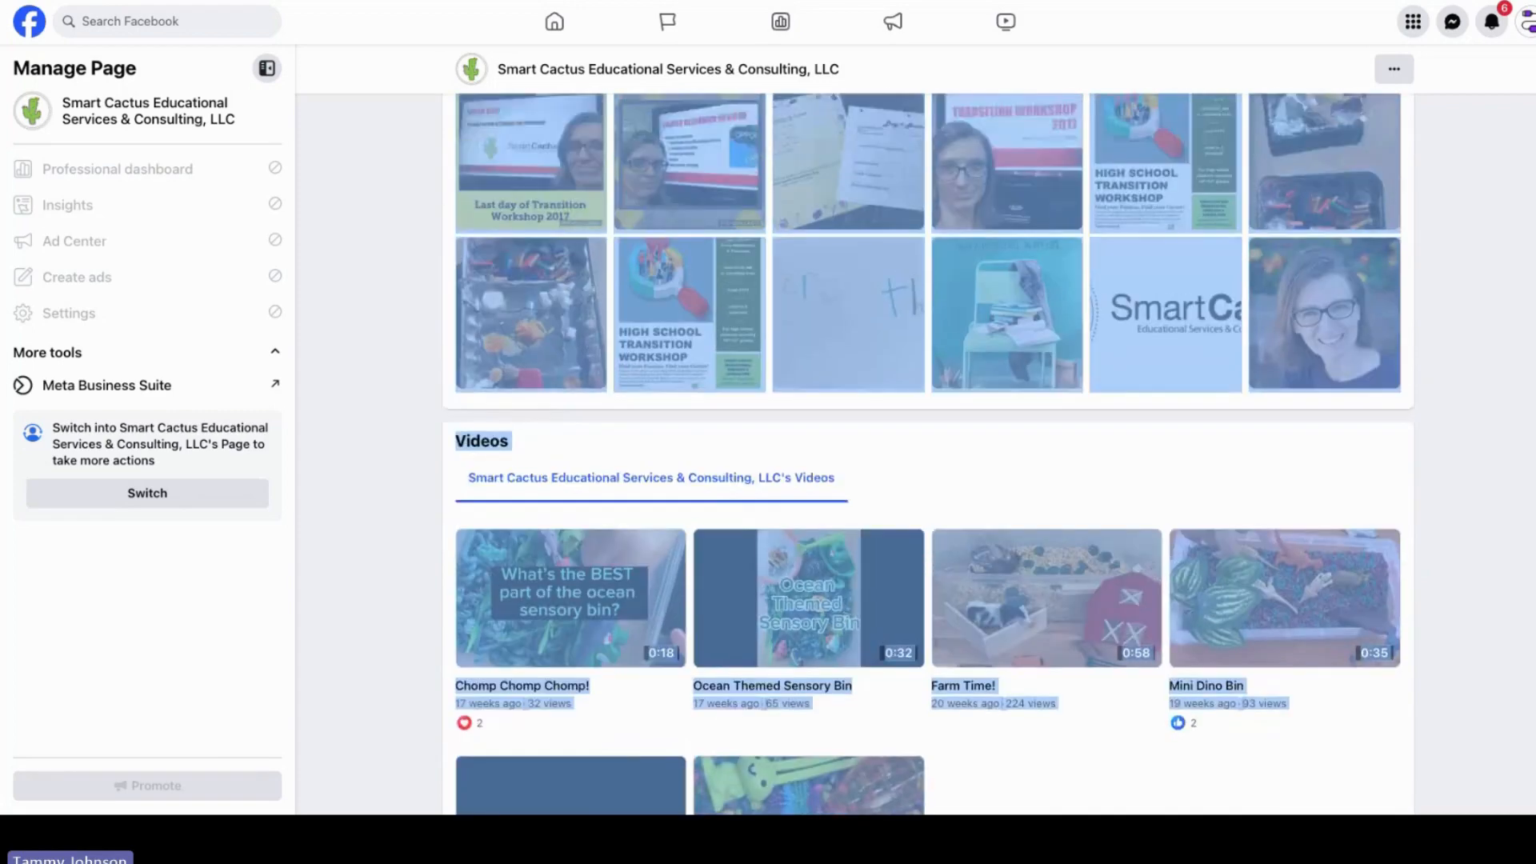
{"action": "scroll", "coordinate": [927, 454], "scroll_direction": "up", "scroll_amount": 15}
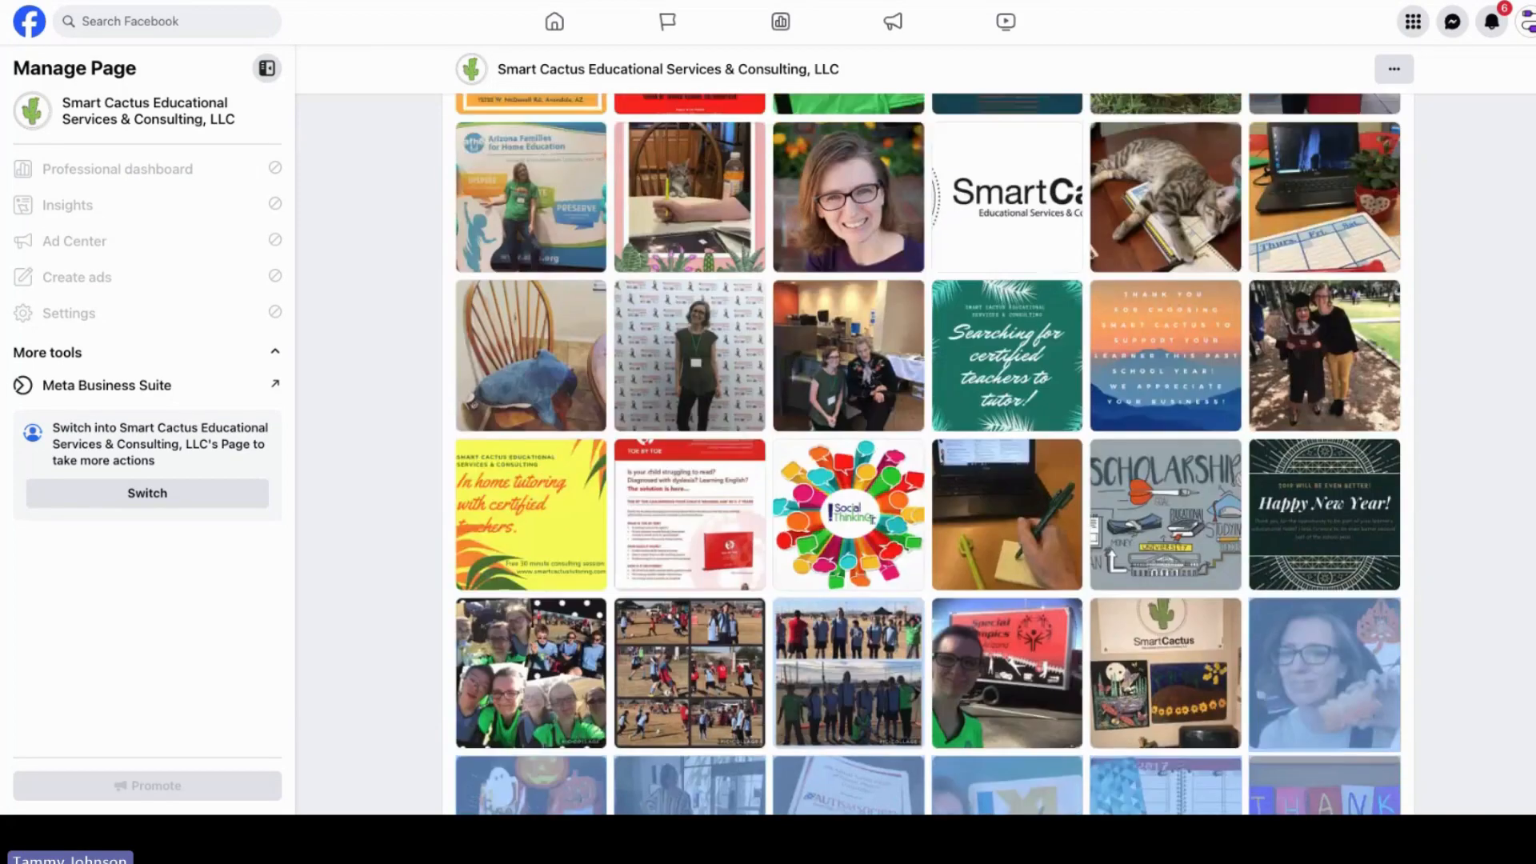
{"action": "scroll", "coordinate": [928, 454], "scroll_direction": "up", "scroll_amount": 1}
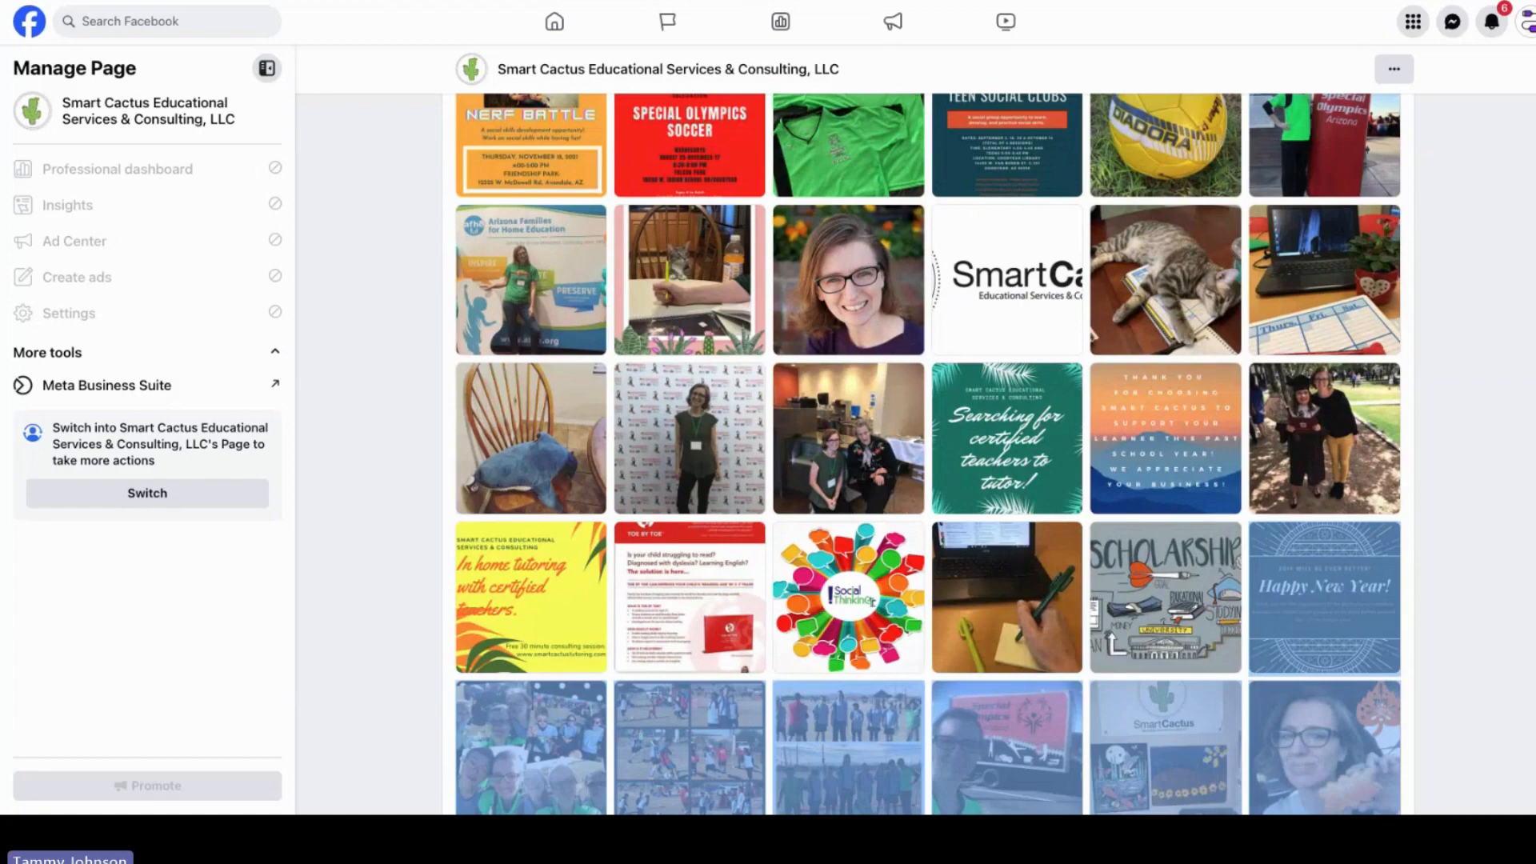
{"action": "scroll", "coordinate": [928, 453], "scroll_direction": "up", "scroll_amount": 1}
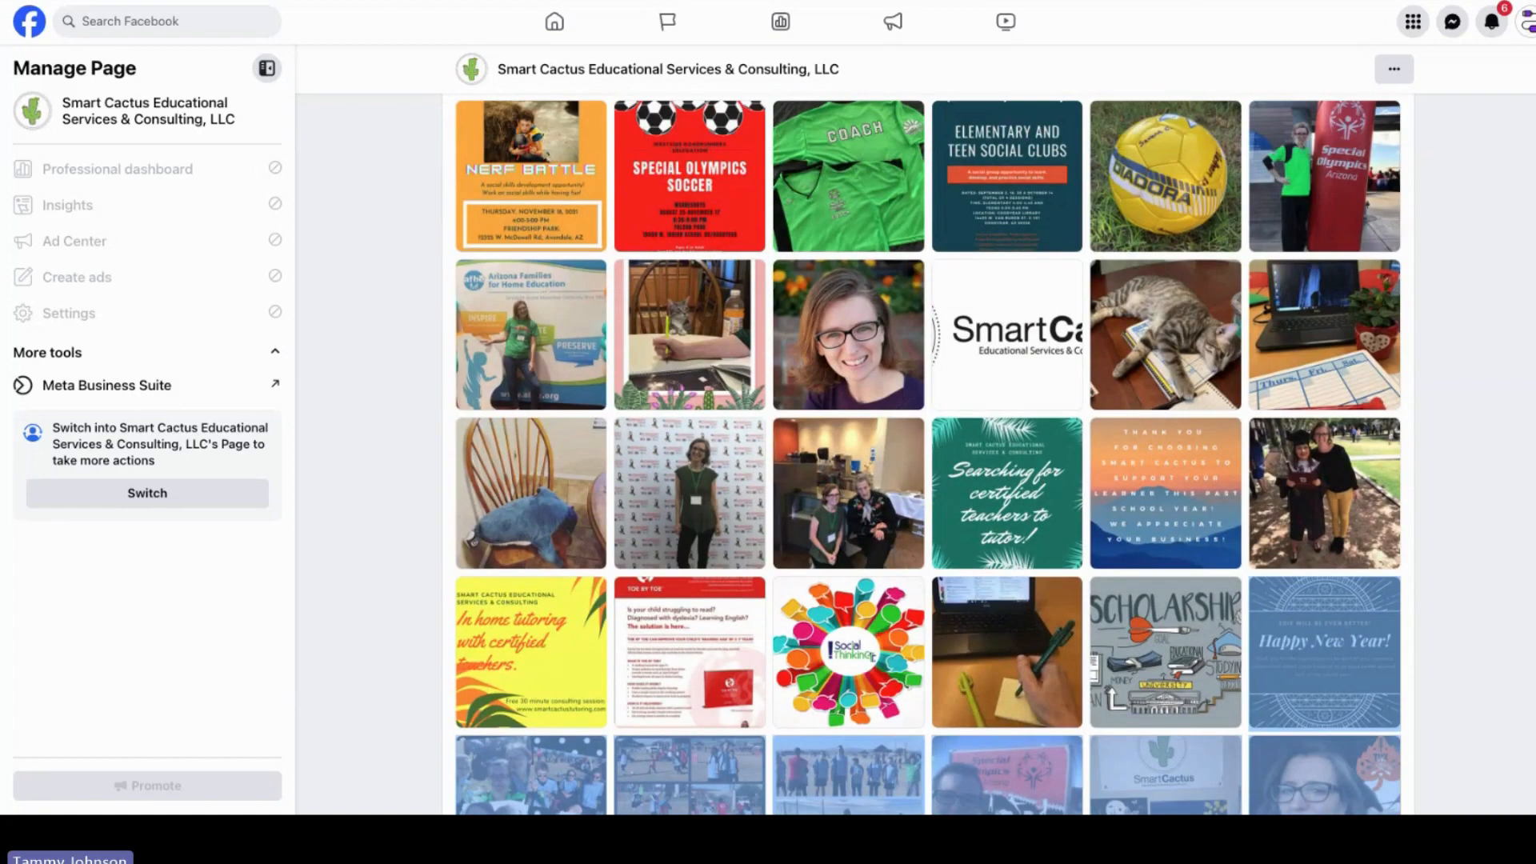
{"action": "scroll", "coordinate": [928, 453], "scroll_direction": "up", "scroll_amount": 5}
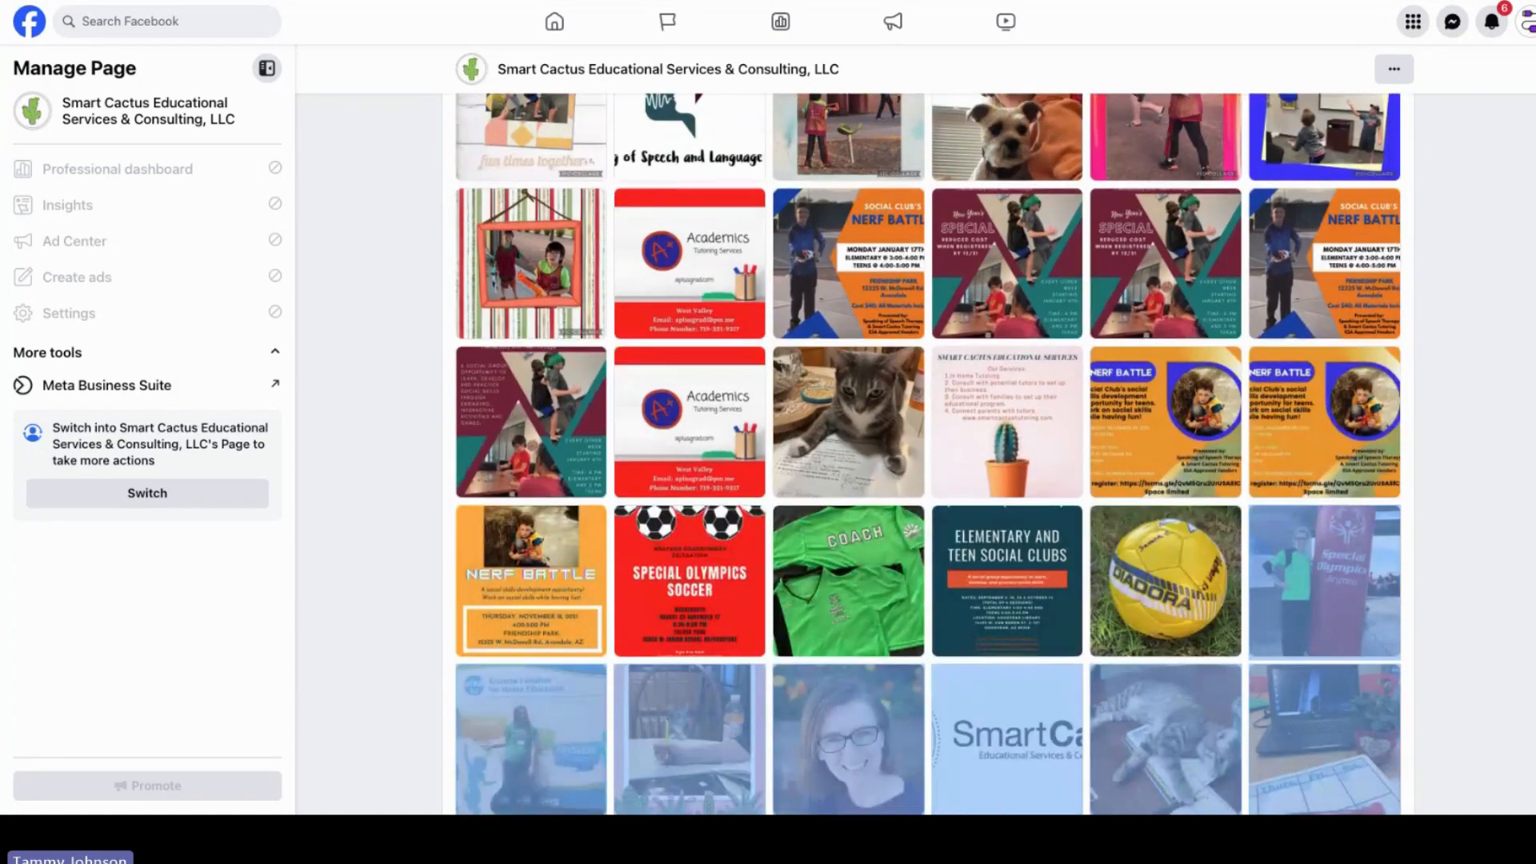
{"action": "scroll", "coordinate": [928, 454], "scroll_direction": "up", "scroll_amount": 2}
{"action": "scroll", "coordinate": [927, 453], "scroll_direction": "up", "scroll_amount": 5}
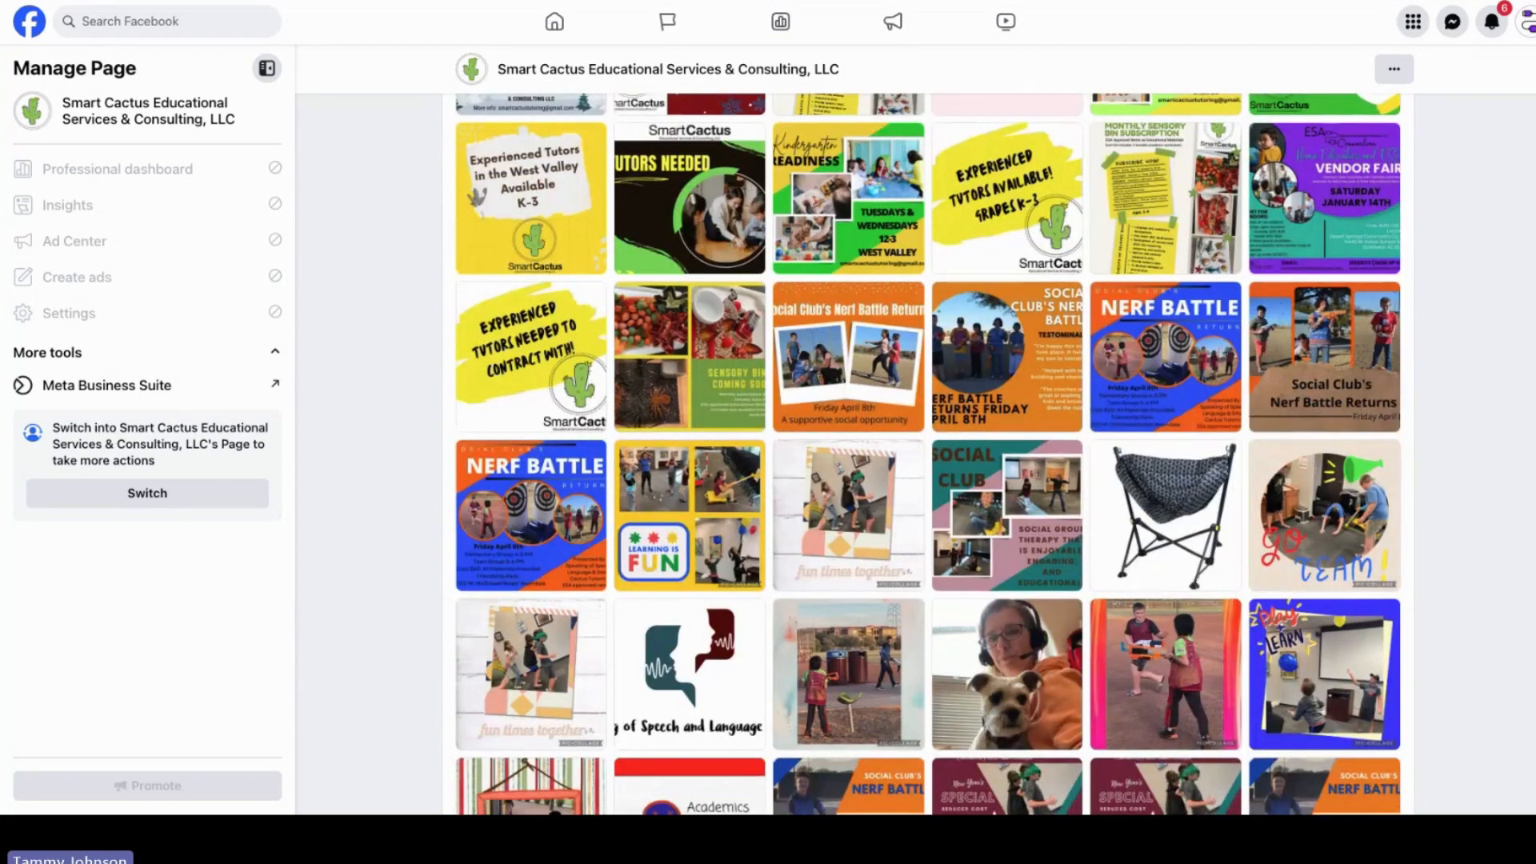
{"action": "scroll", "coordinate": [971, 268], "scroll_direction": "up", "scroll_amount": 2}
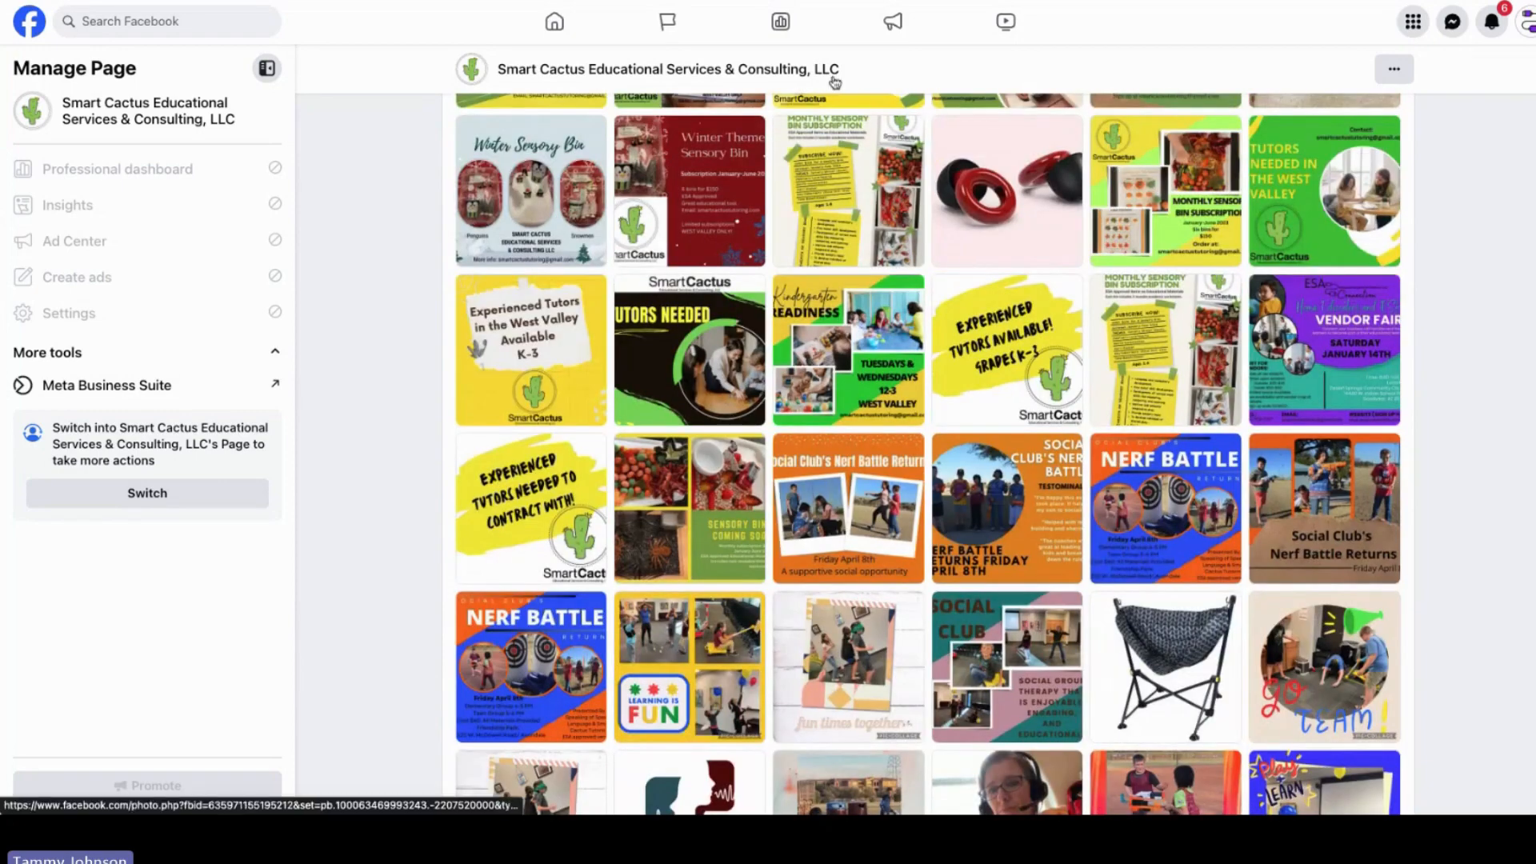
Step: Return to the Loren Kiwanis Award design in Canva and delete the Smart Cactus logo placed on it
{"action": "left_click", "coordinate": [687, 0]}
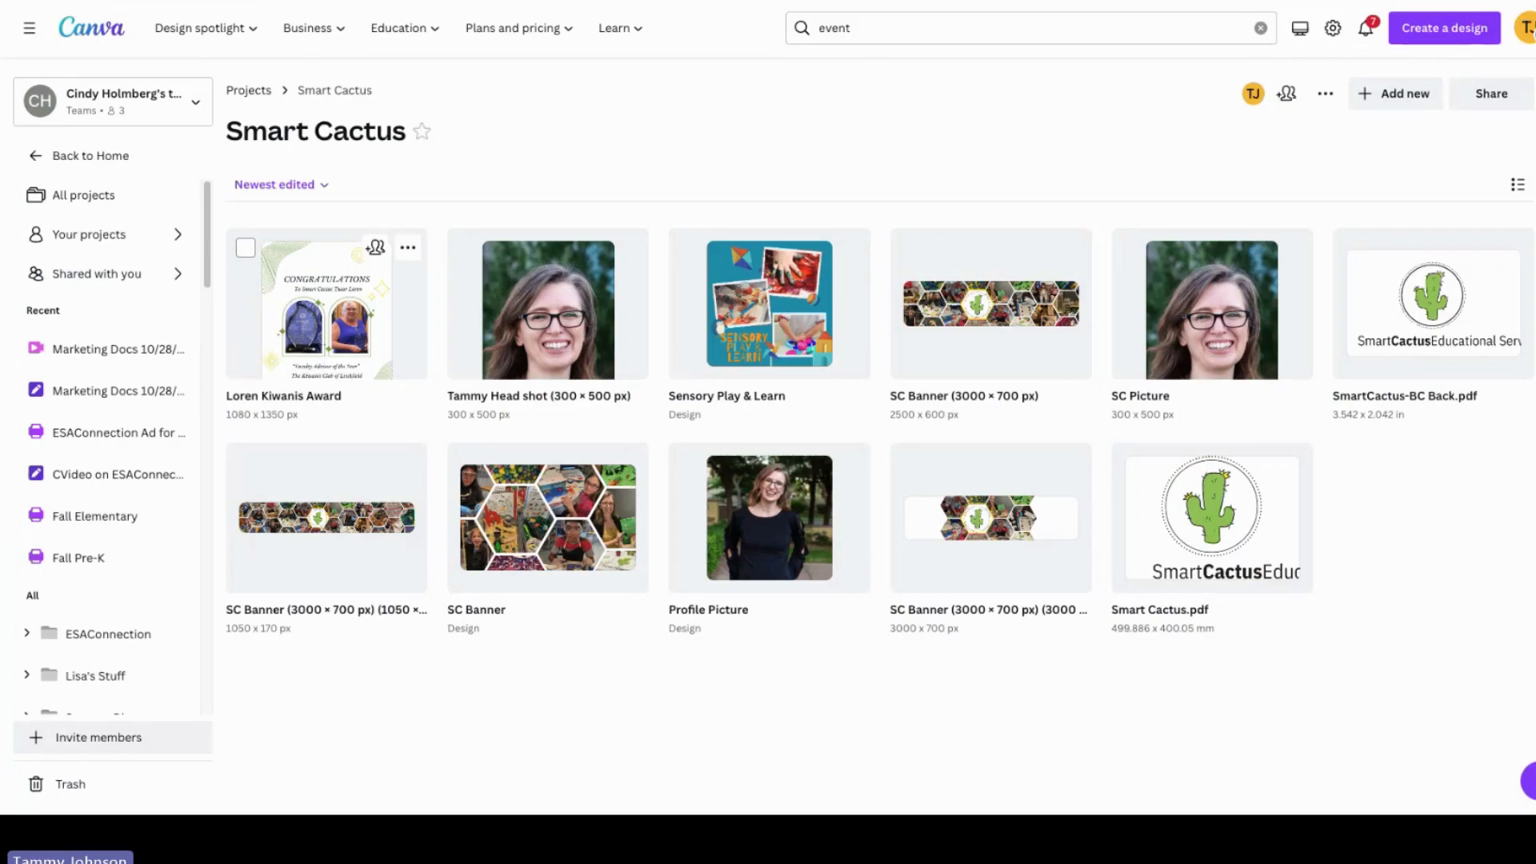
{"action": "left_click", "coordinate": [724, 0]}
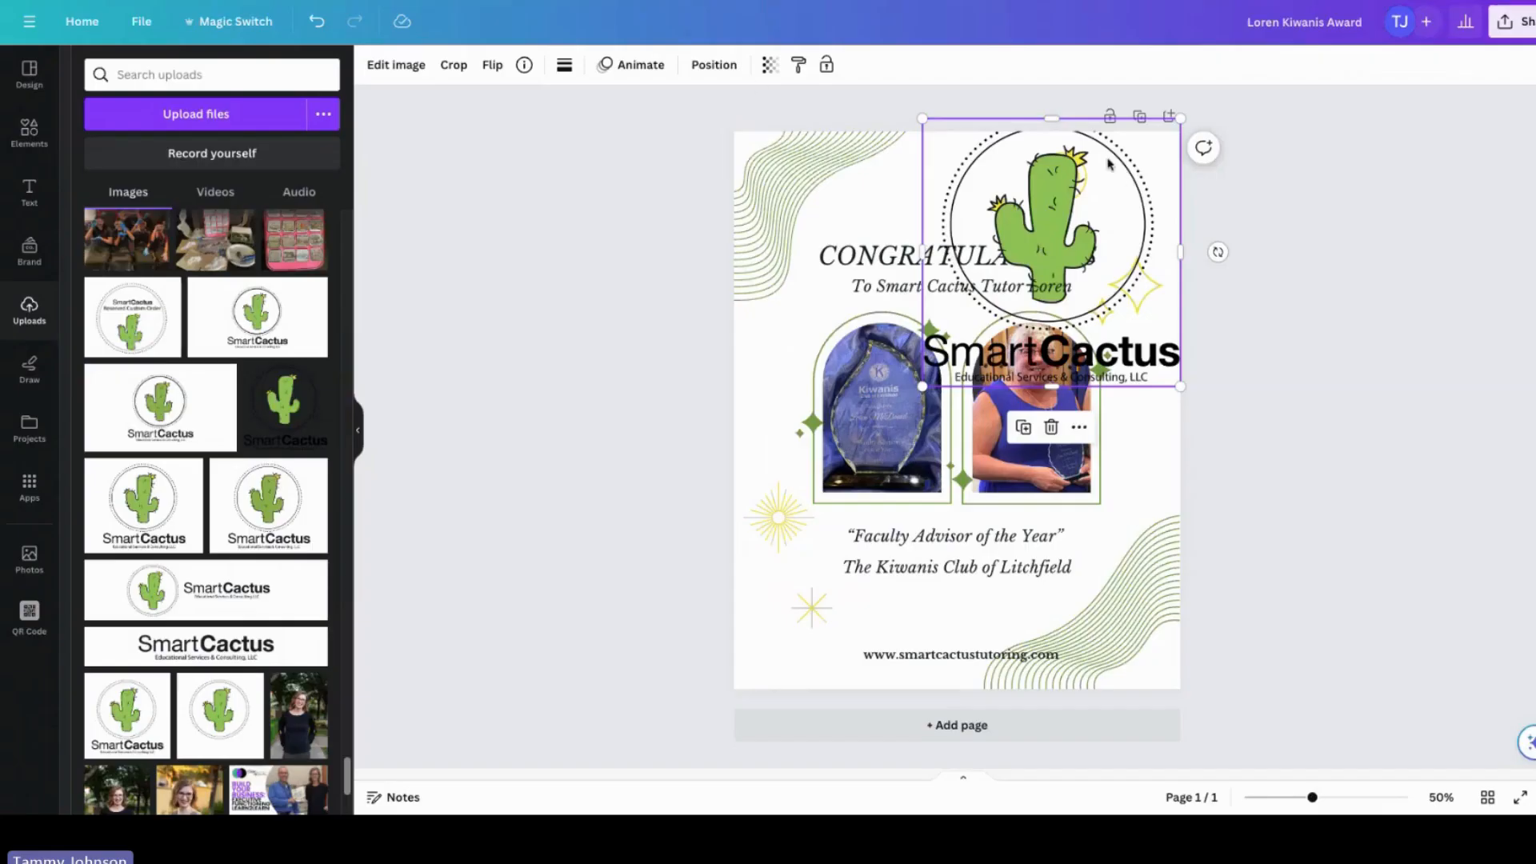
{"action": "left_click", "coordinate": [1051, 427]}
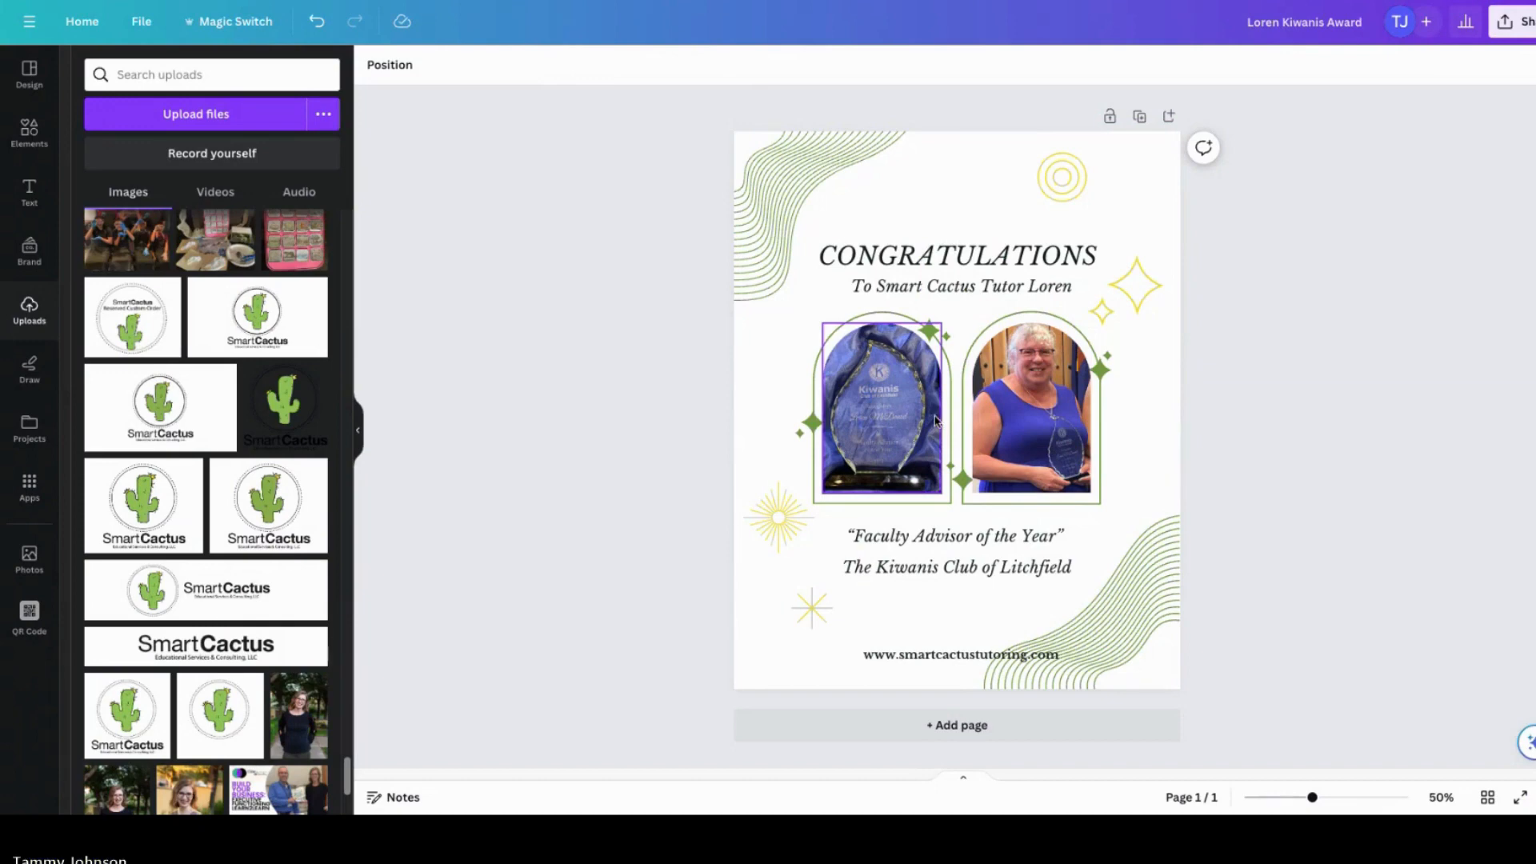
Step: Select the curved line graphic in the award's upper corner and open its colour options
{"action": "left_click", "coordinate": [964, 222]}
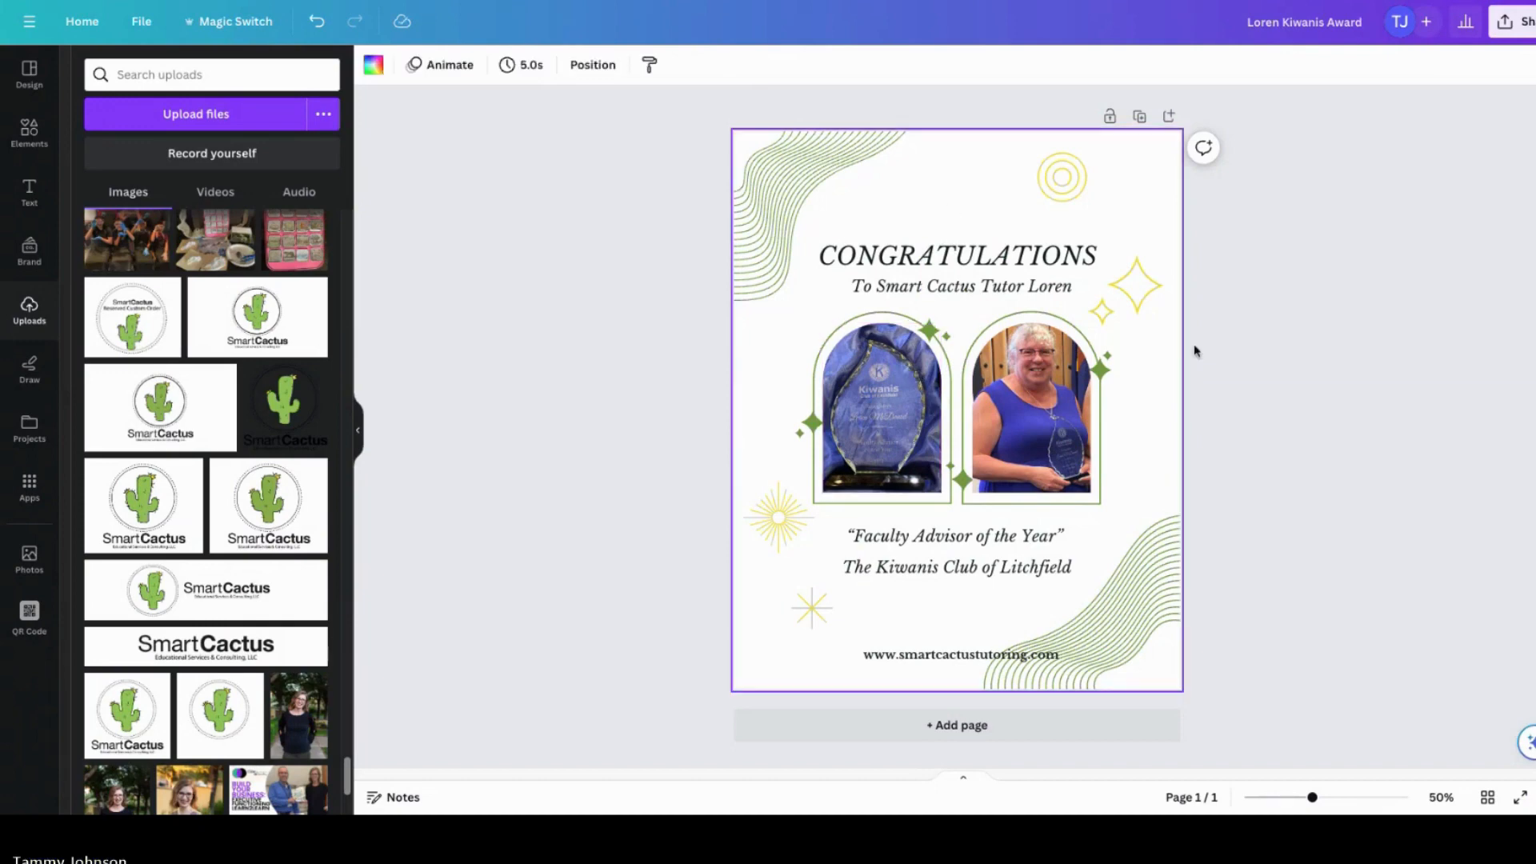
{"action": "left_click", "coordinate": [1298, 417]}
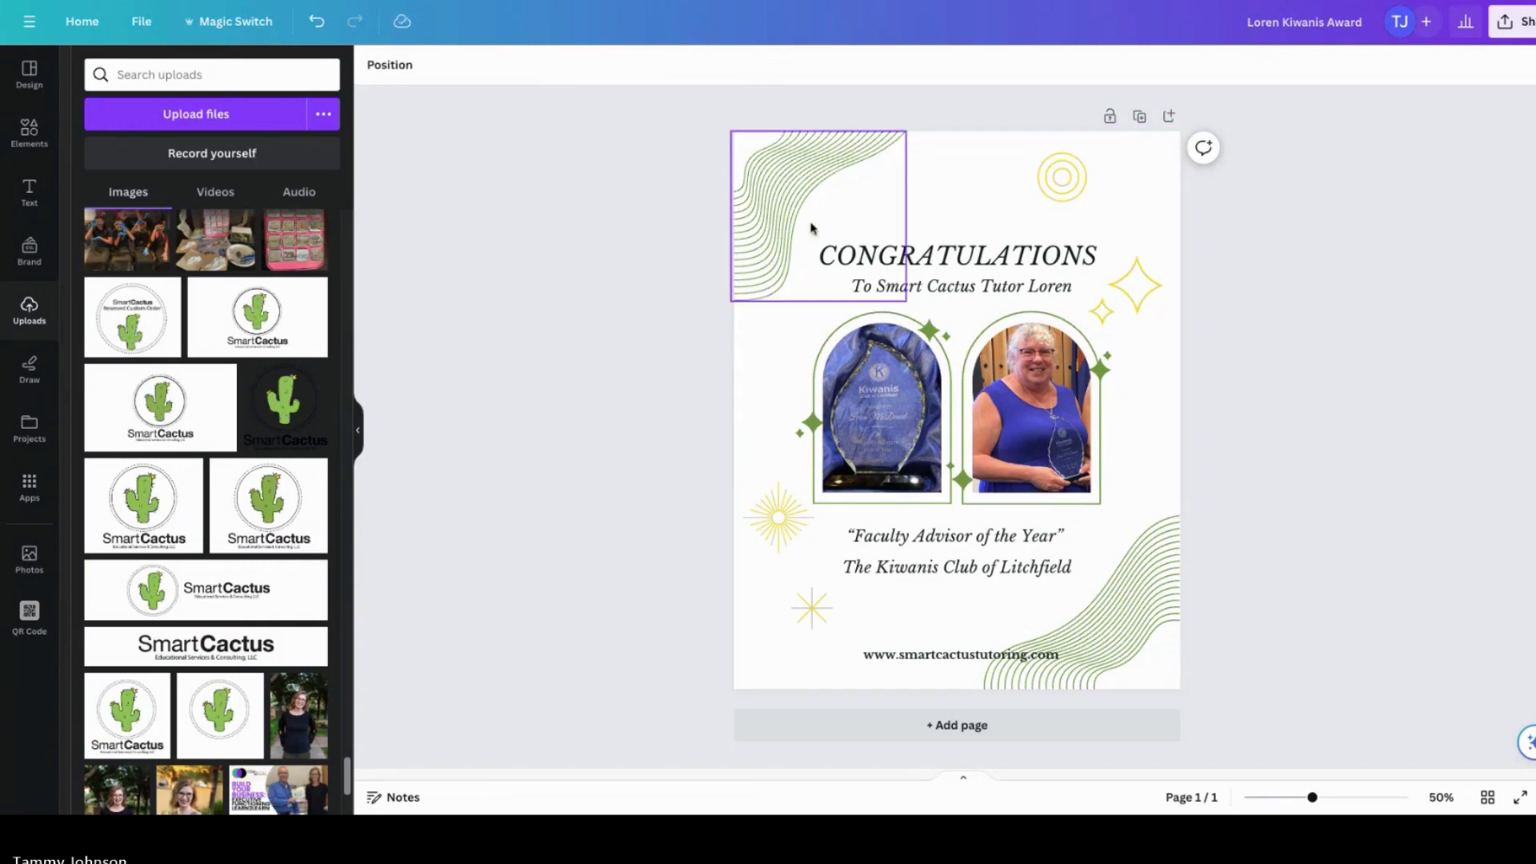
{"action": "left_click", "coordinate": [768, 210]}
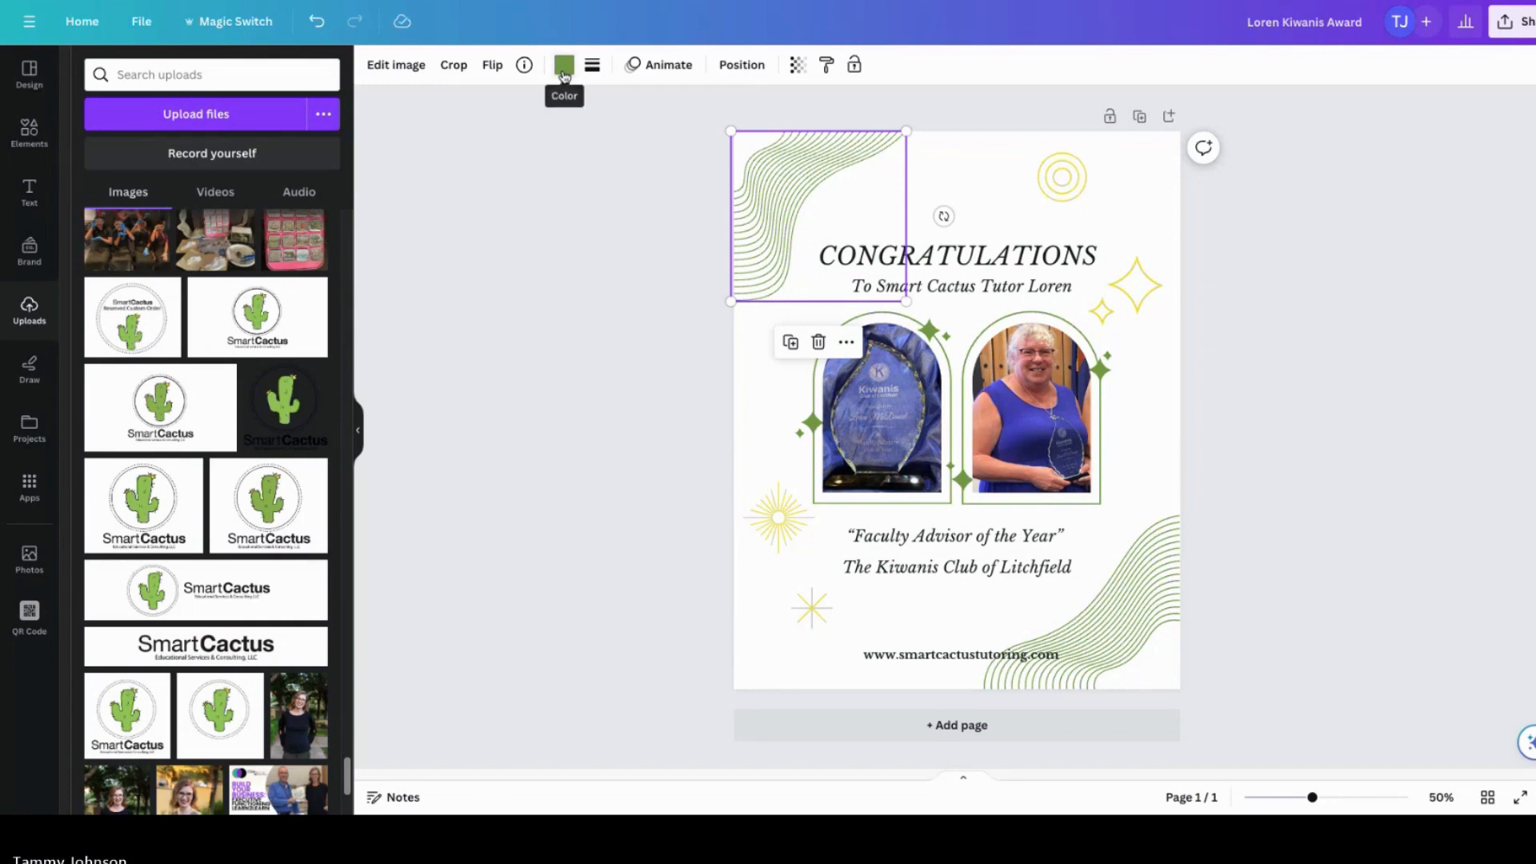
{"action": "left_click", "coordinate": [564, 76]}
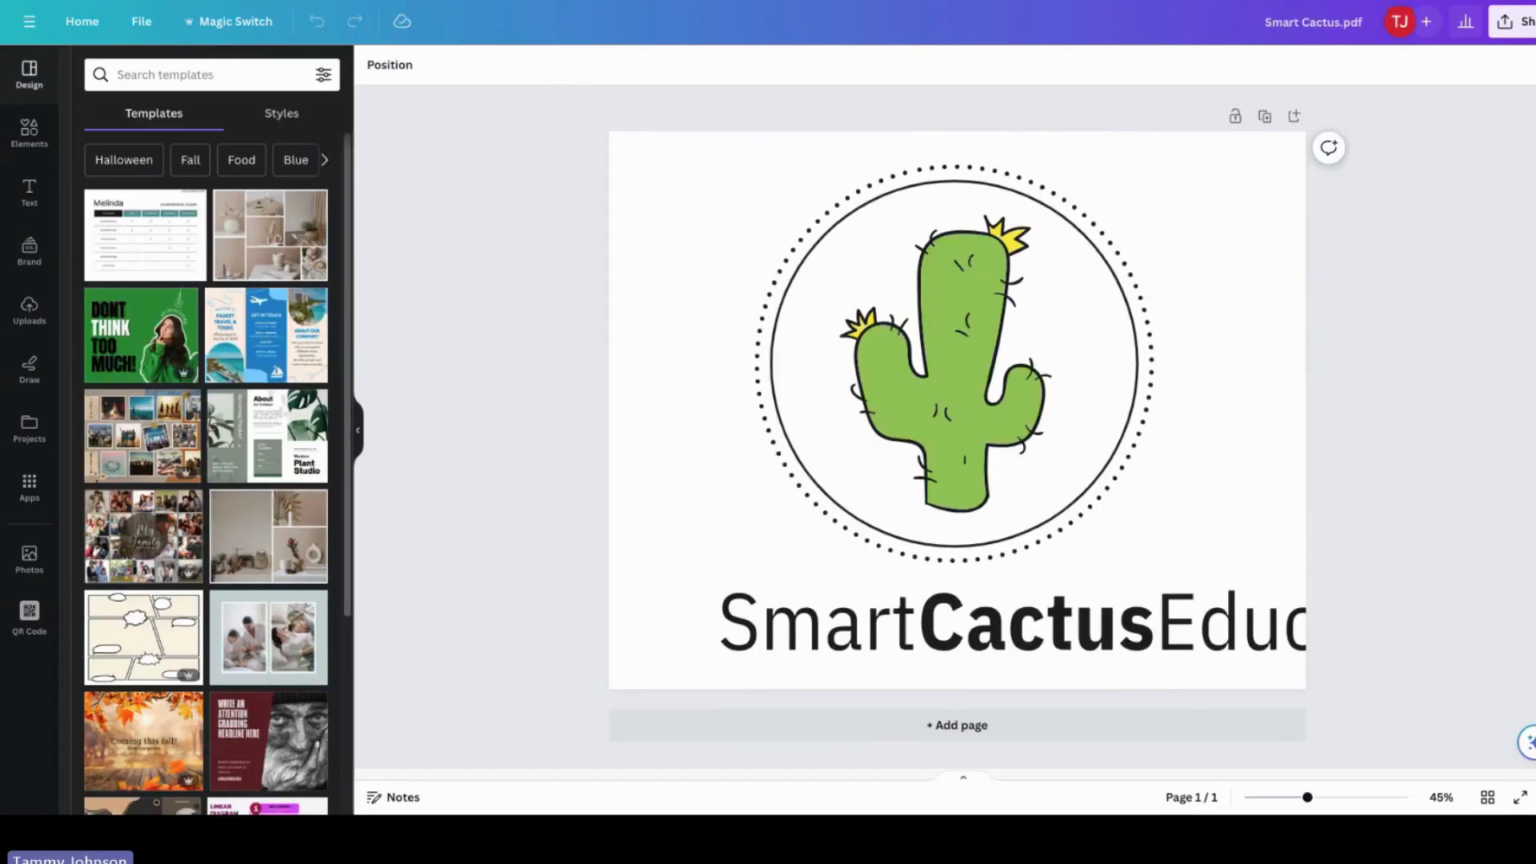
Step: Switch to the Holiday Pop-Up Shop design and recolour all three colours of the upper-left dotted pattern to the brand teal
{"action": "left_click", "coordinate": [676, 2]}
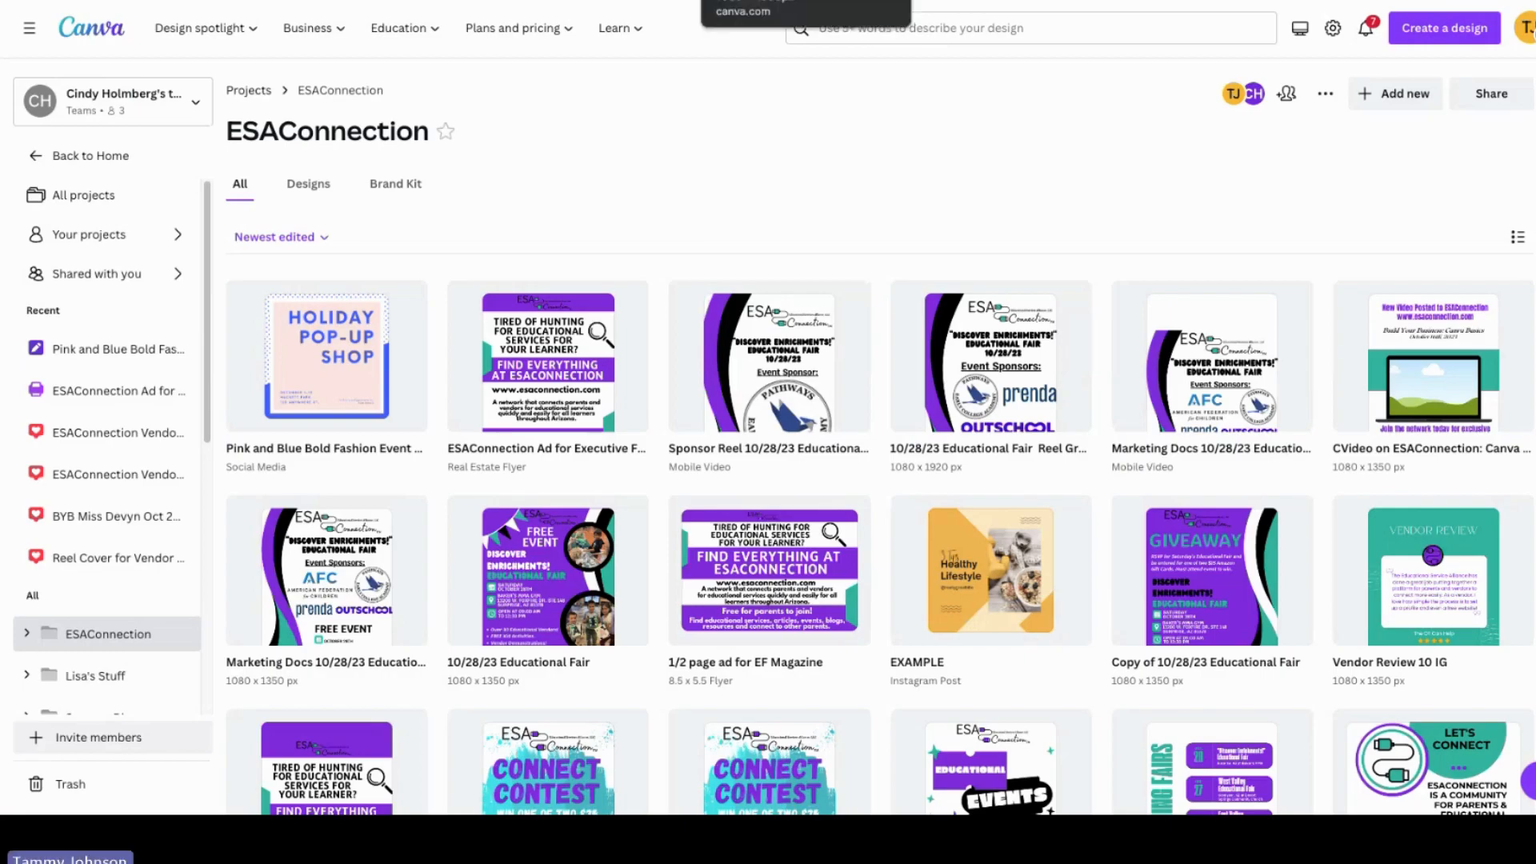
{"action": "left_click", "coordinate": [724, 1]}
{"action": "left_click", "coordinate": [780, 184]}
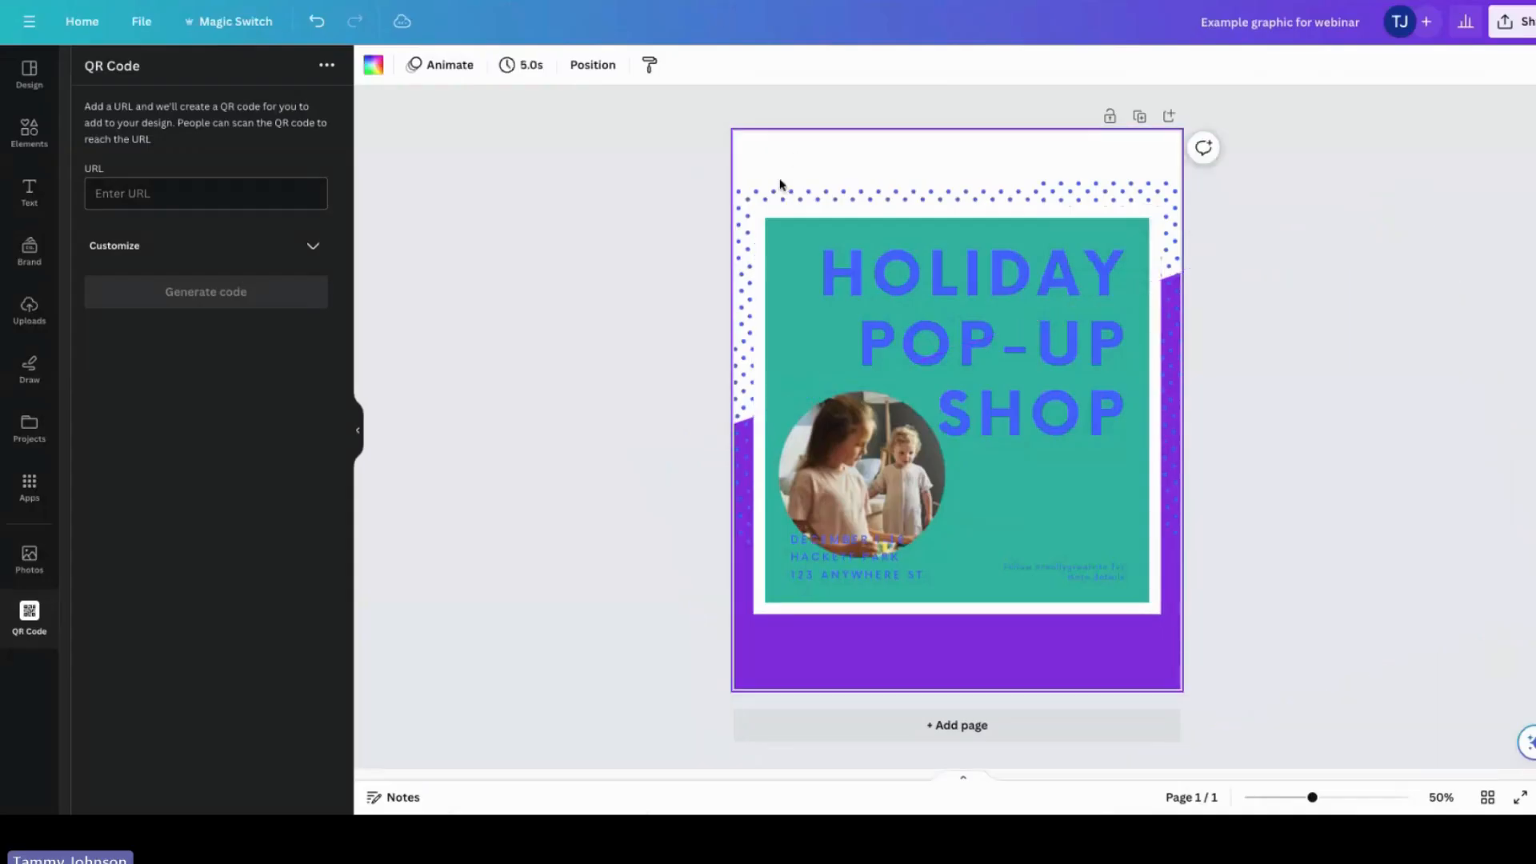
{"action": "left_click", "coordinate": [769, 194]}
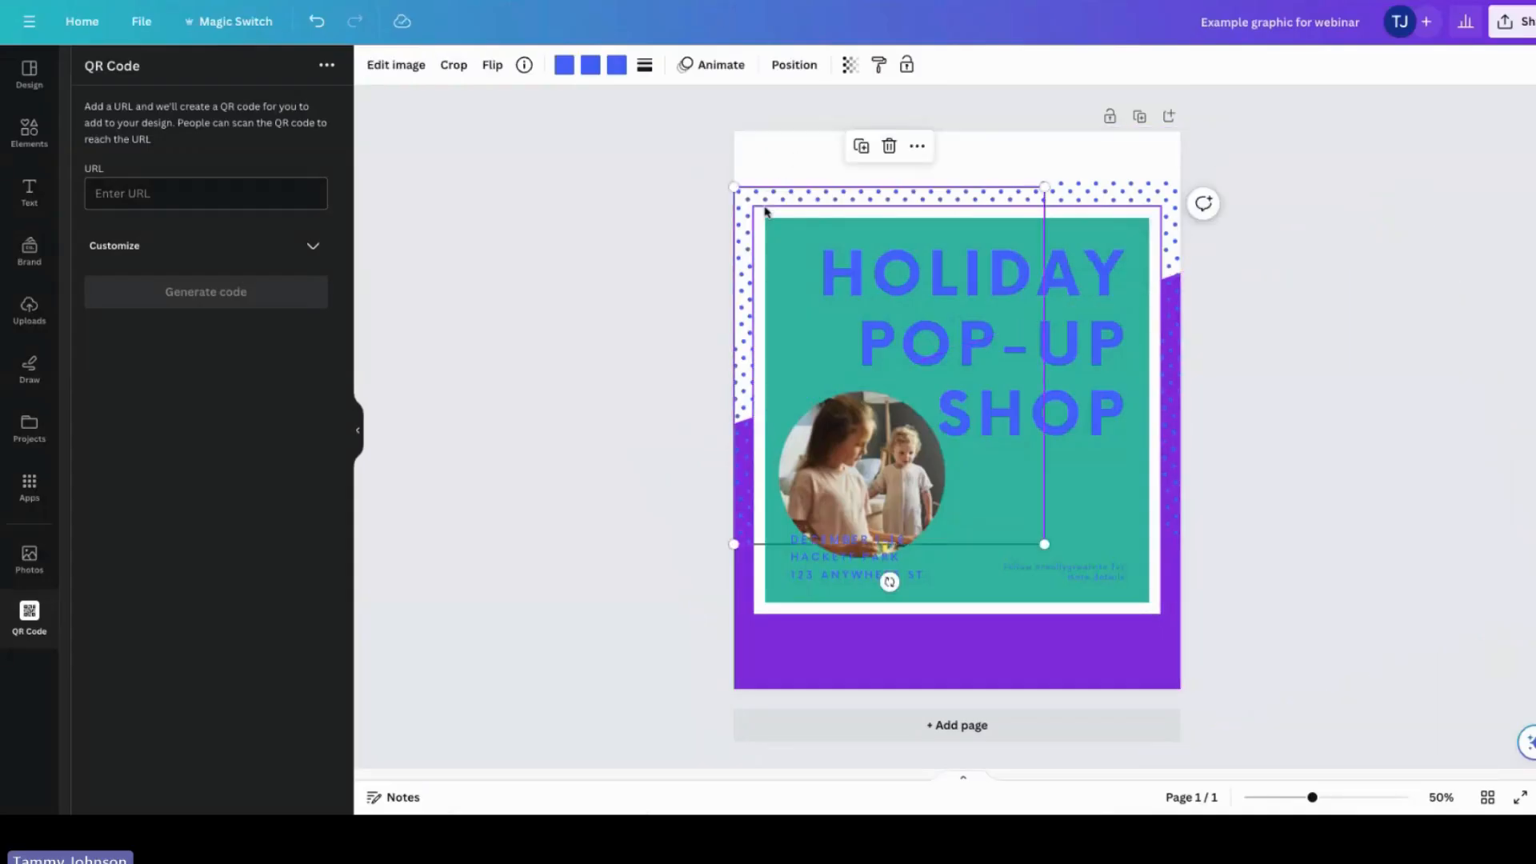
{"action": "left_click", "coordinate": [564, 67]}
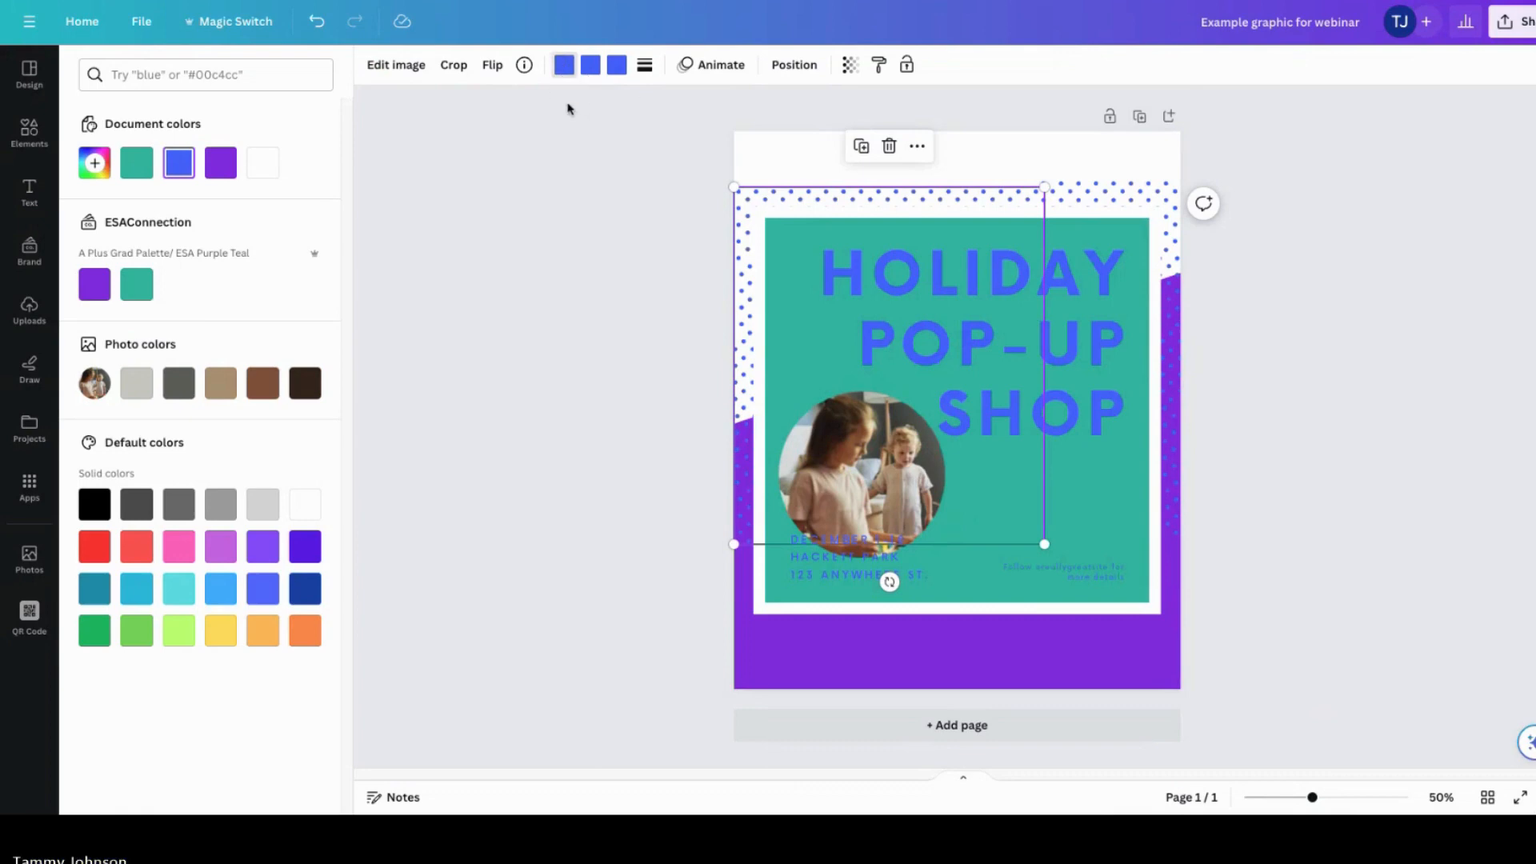
{"action": "left_click", "coordinate": [136, 163]}
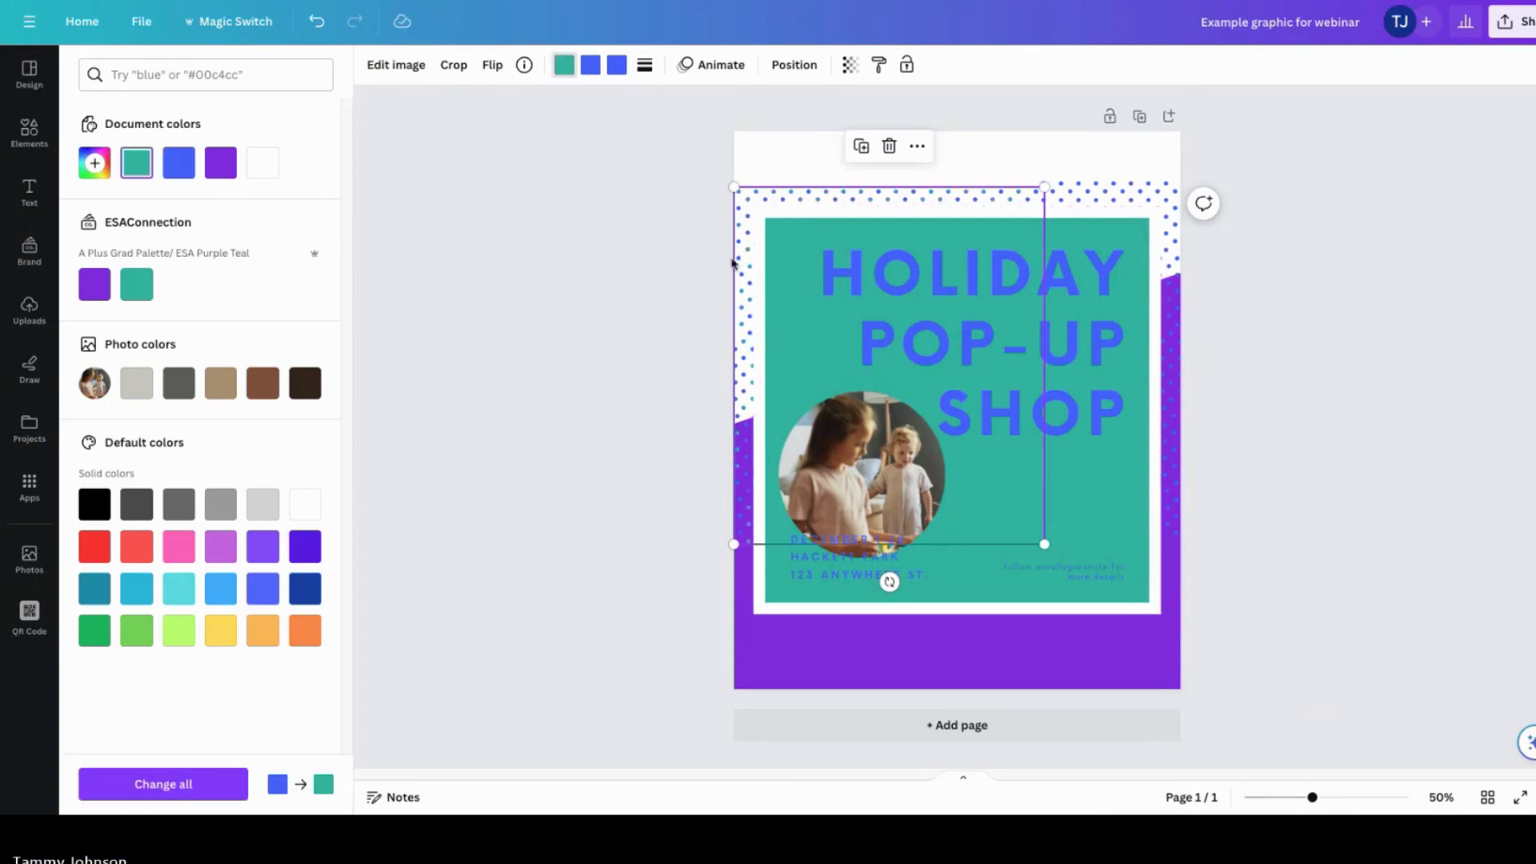
{"action": "left_click", "coordinate": [590, 65]}
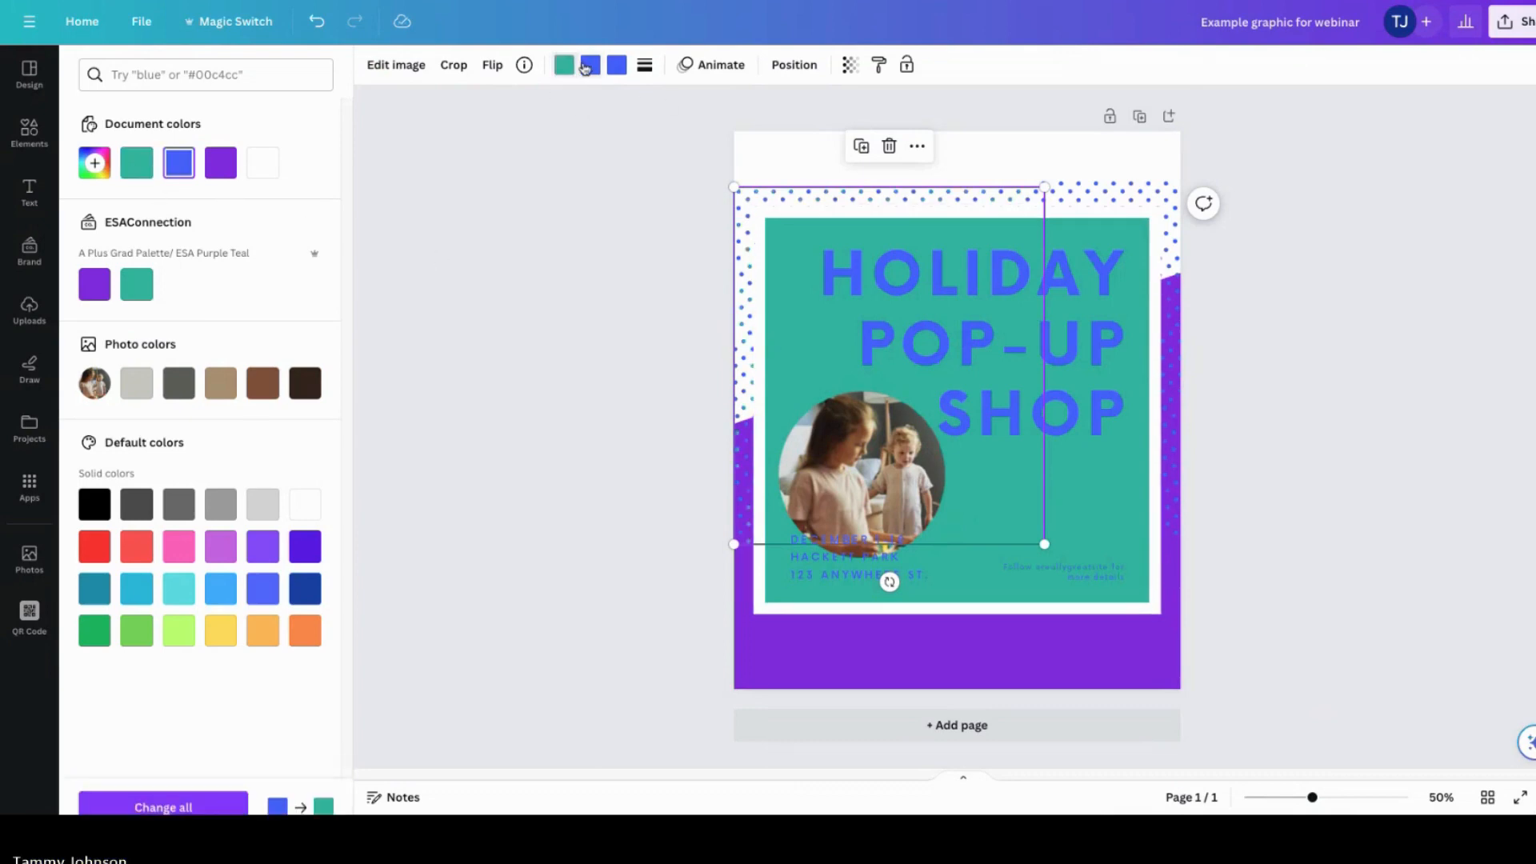
{"action": "left_click", "coordinate": [136, 162]}
{"action": "left_click", "coordinate": [617, 67]}
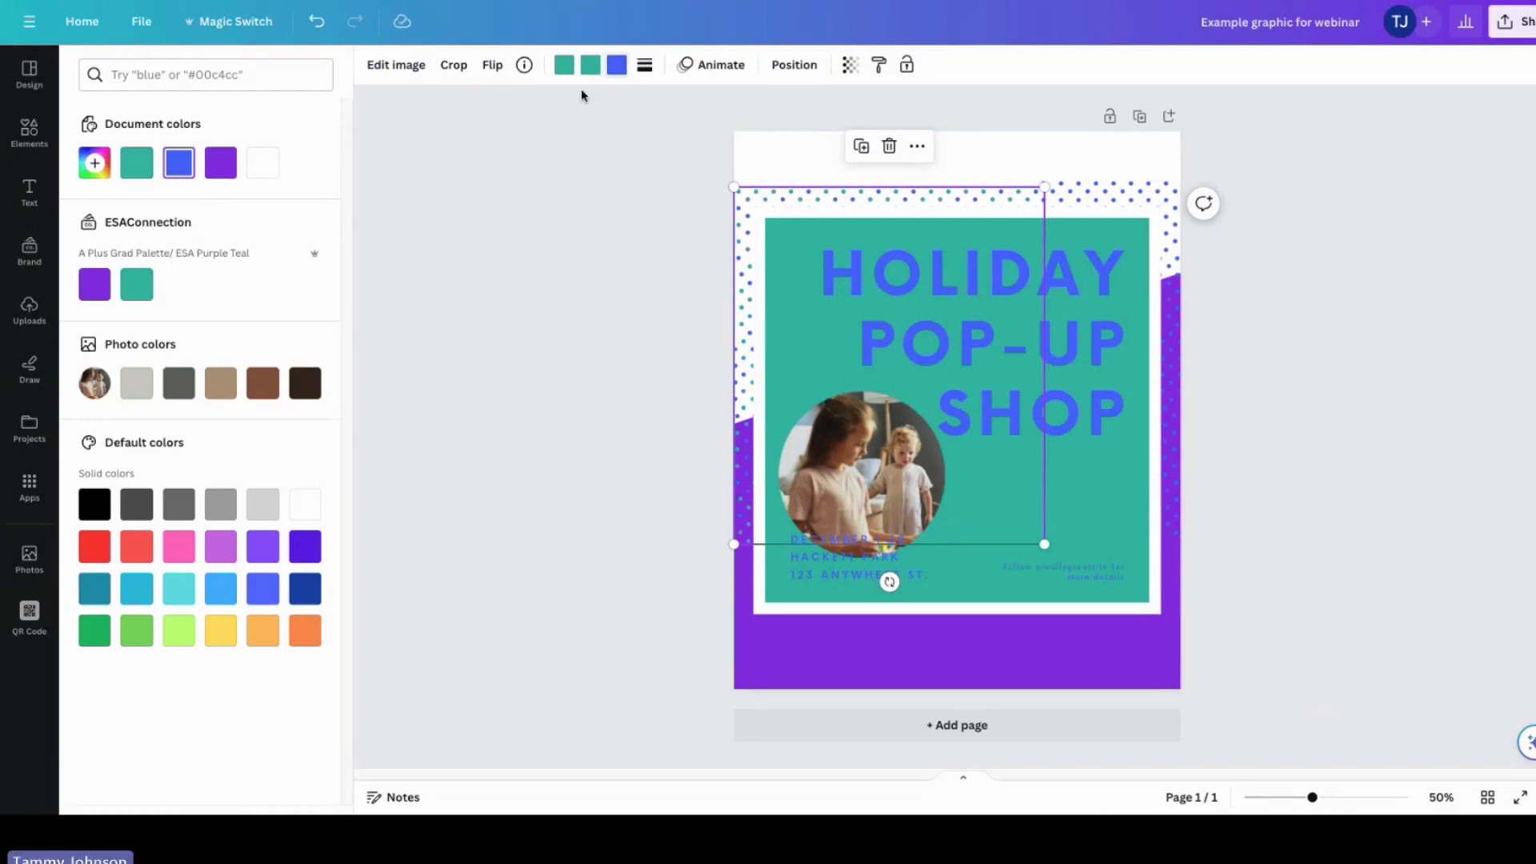
{"action": "left_click", "coordinate": [137, 168]}
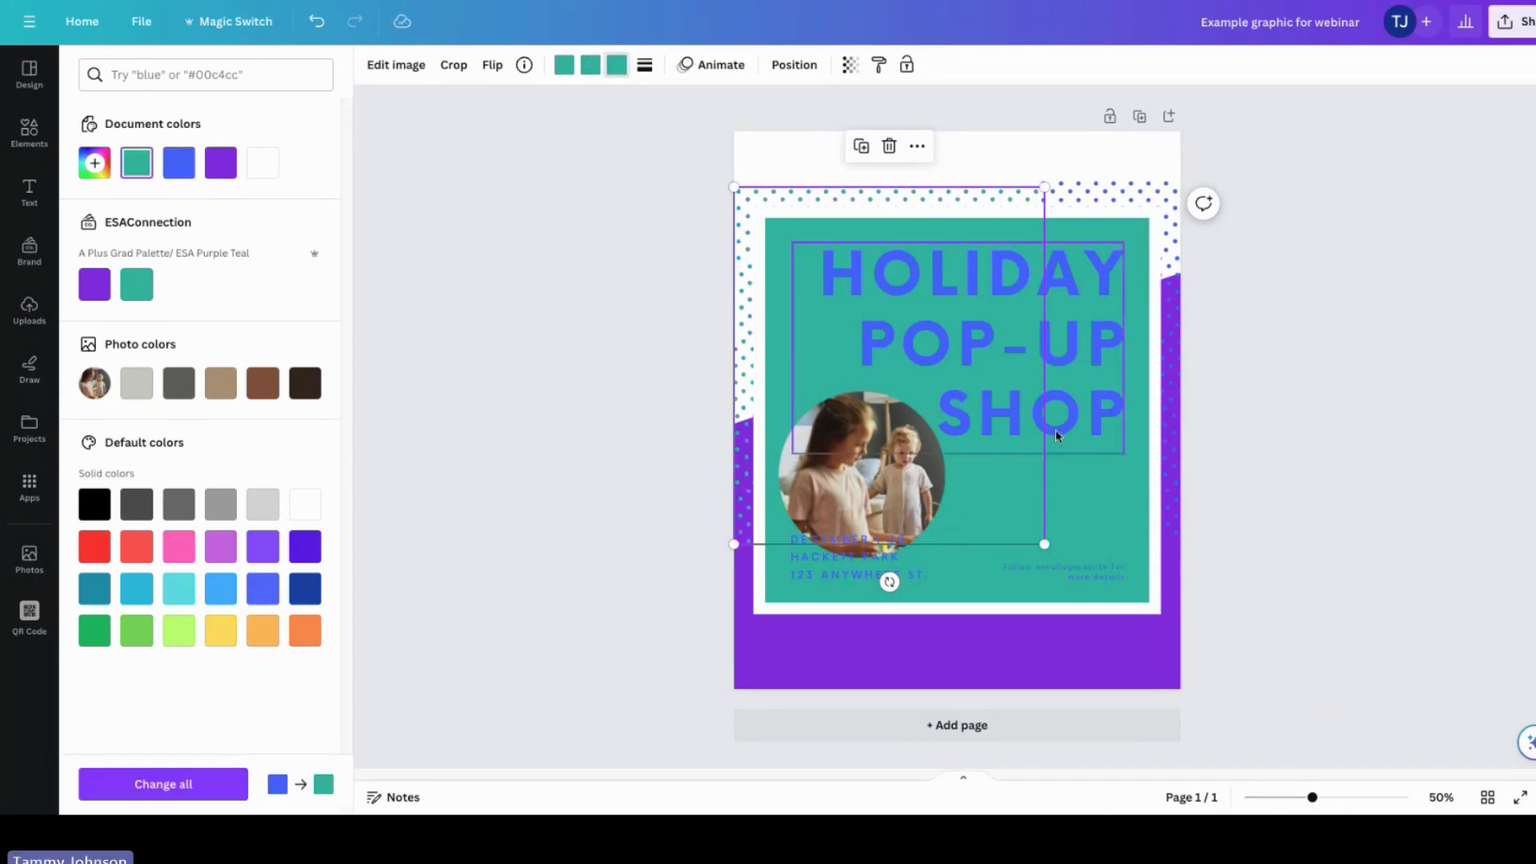
Step: Recolour all three colours of the right-side dotted pattern to the brand teal
{"action": "left_click", "coordinate": [1114, 206]}
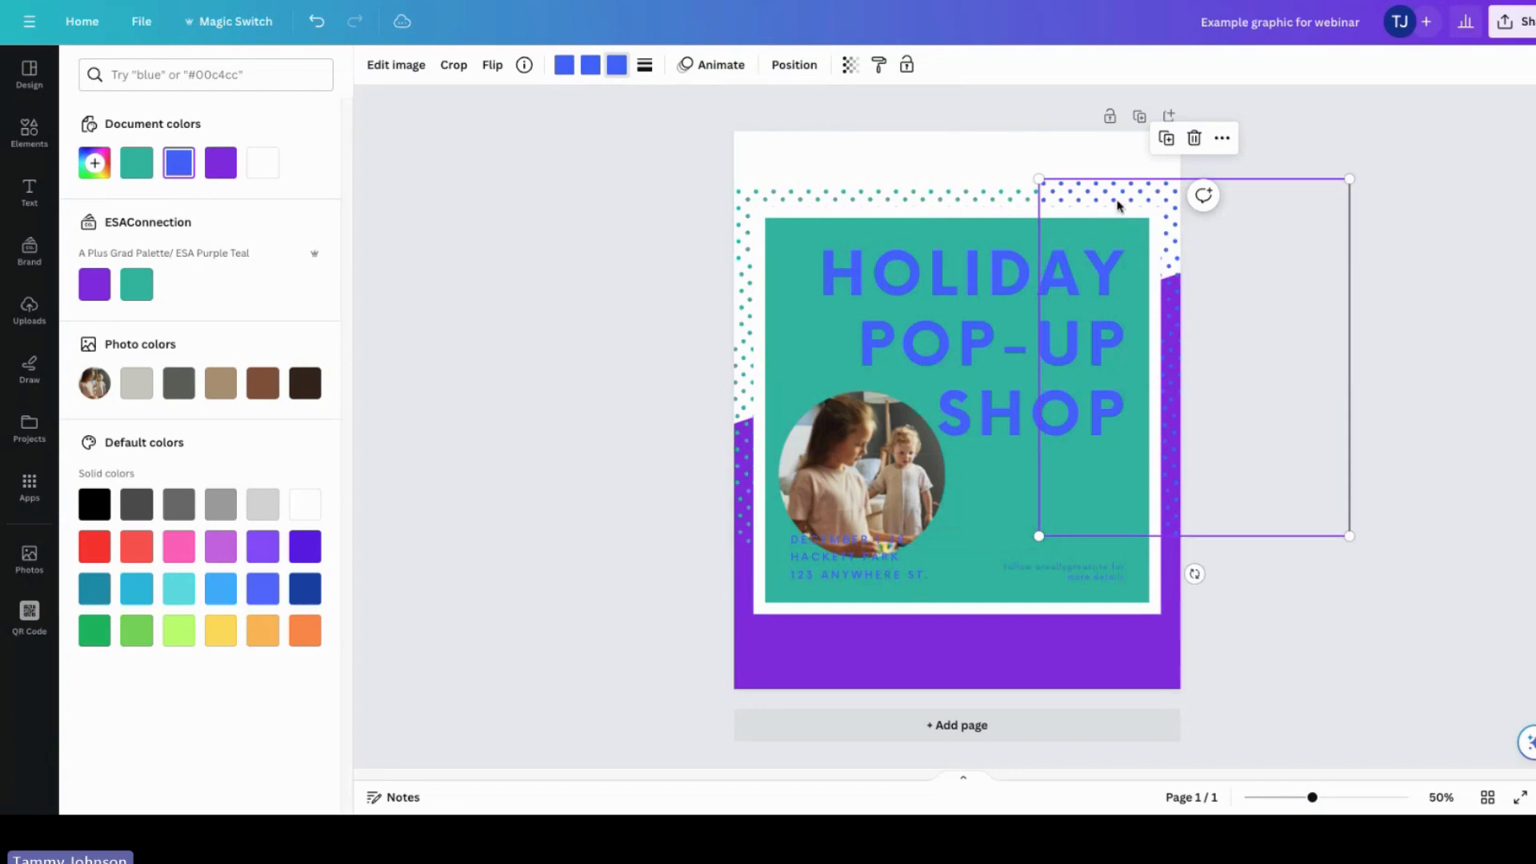
{"action": "left_click", "coordinate": [559, 66]}
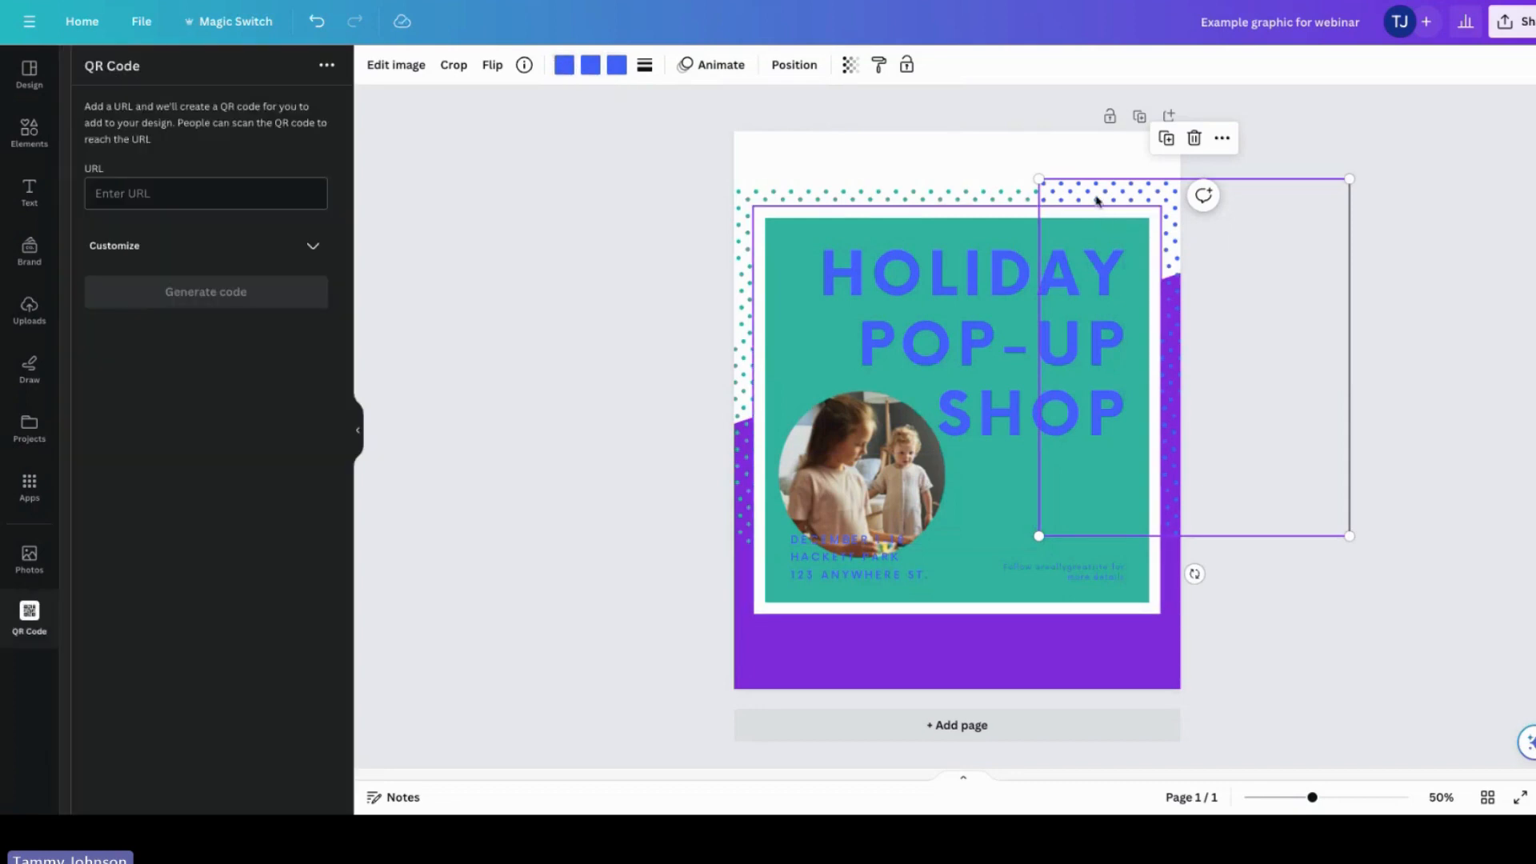
{"action": "left_click", "coordinate": [565, 67]}
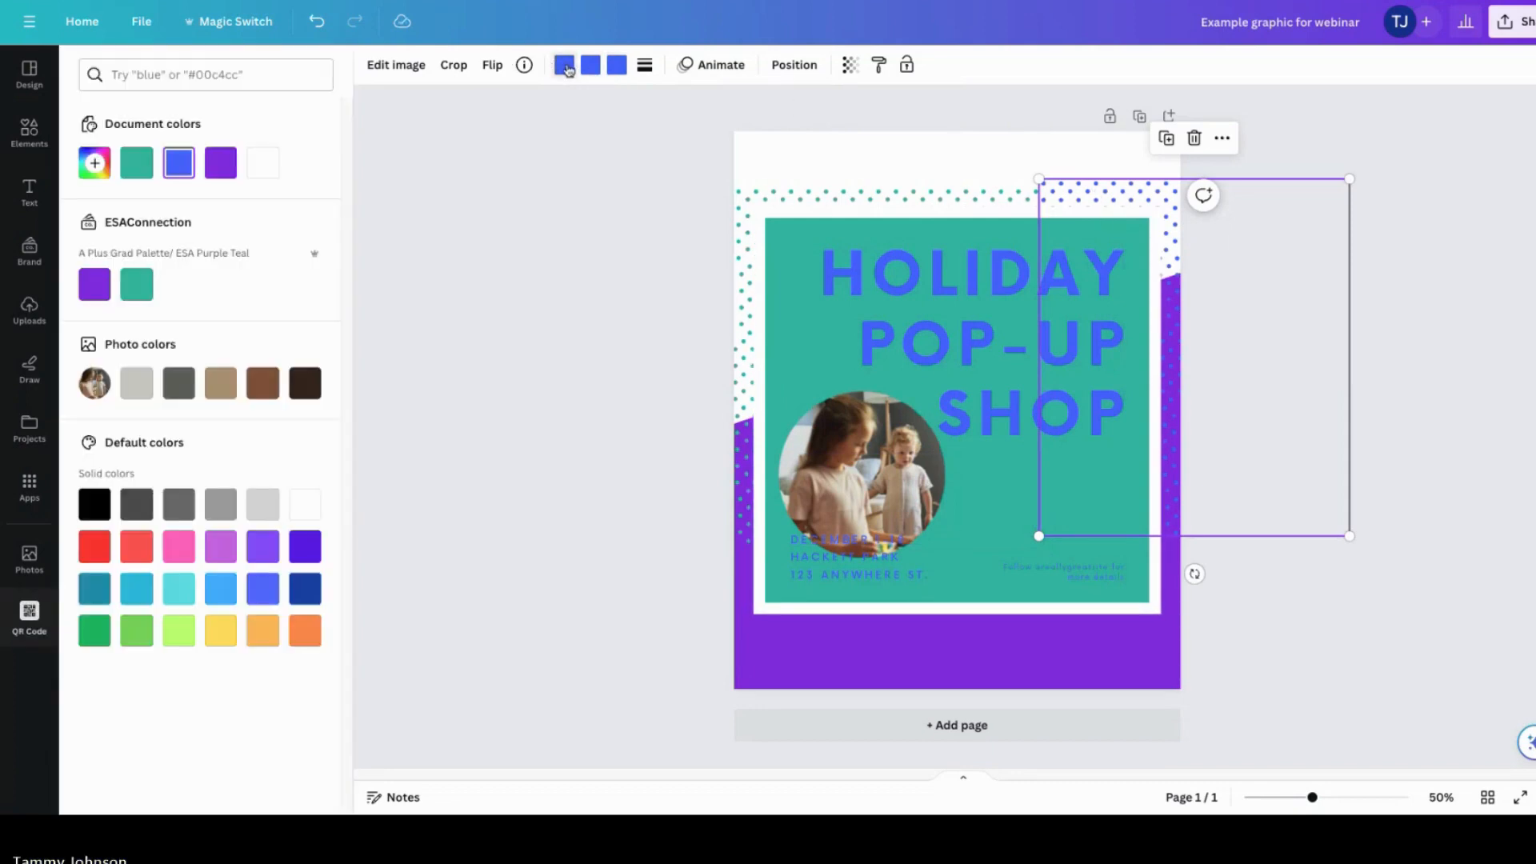
{"action": "left_click", "coordinate": [136, 162]}
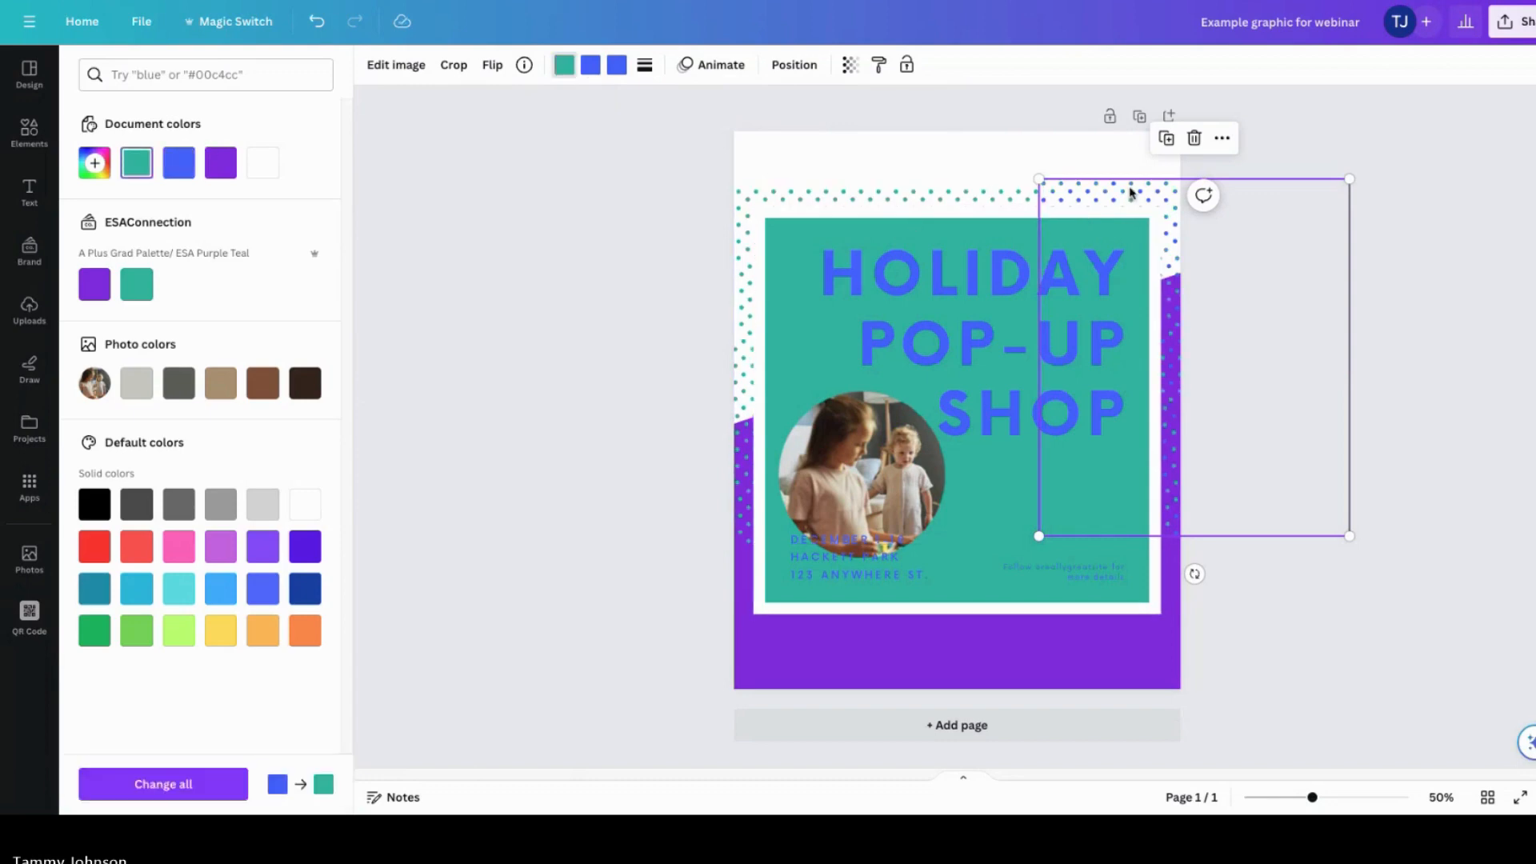
{"action": "left_click", "coordinate": [590, 69]}
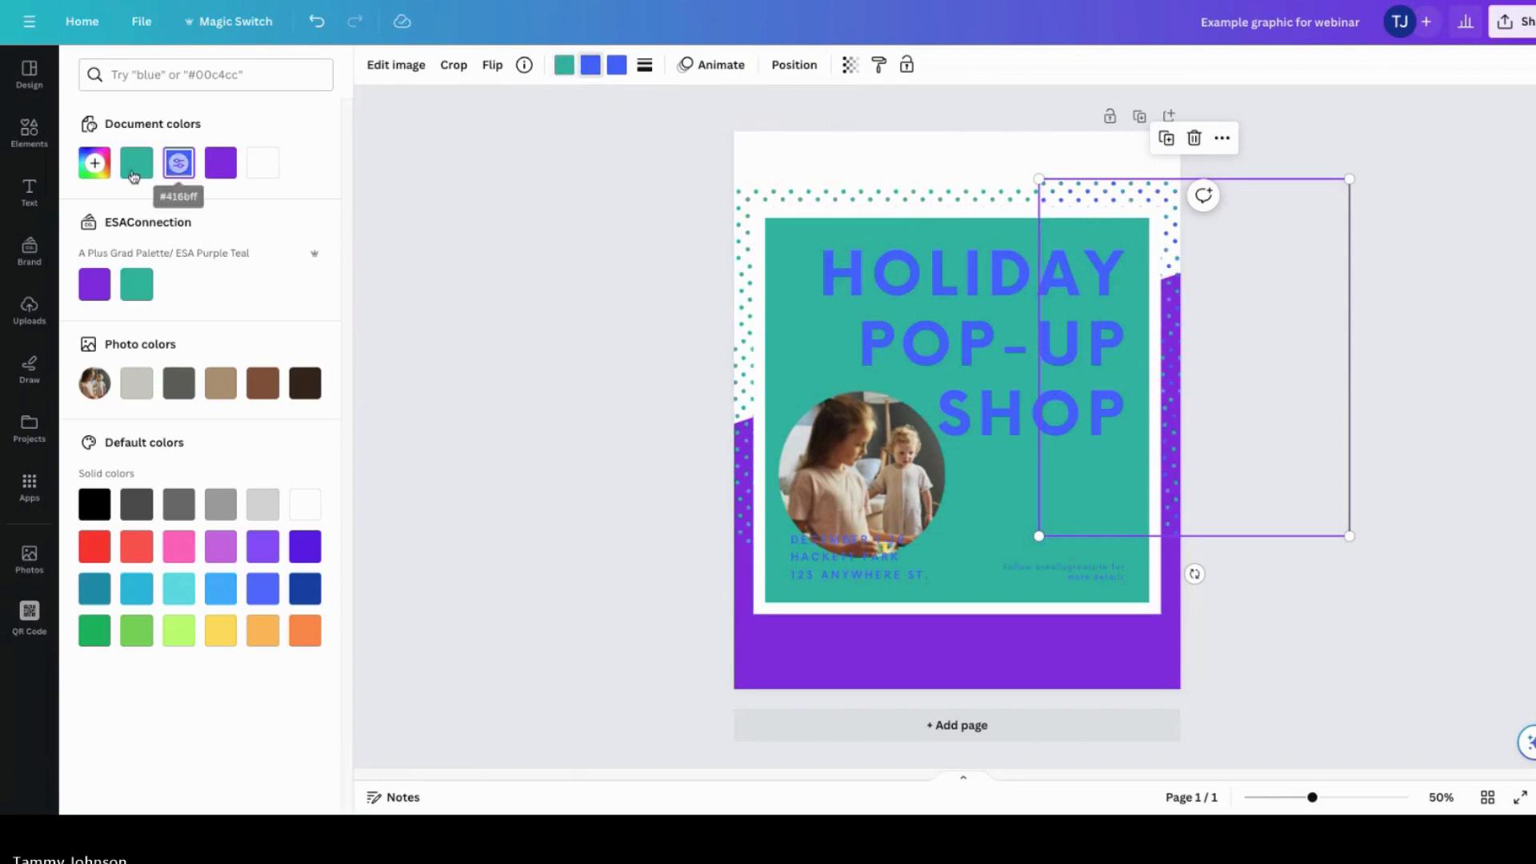
{"action": "left_click", "coordinate": [134, 176]}
{"action": "left_click", "coordinate": [617, 65]}
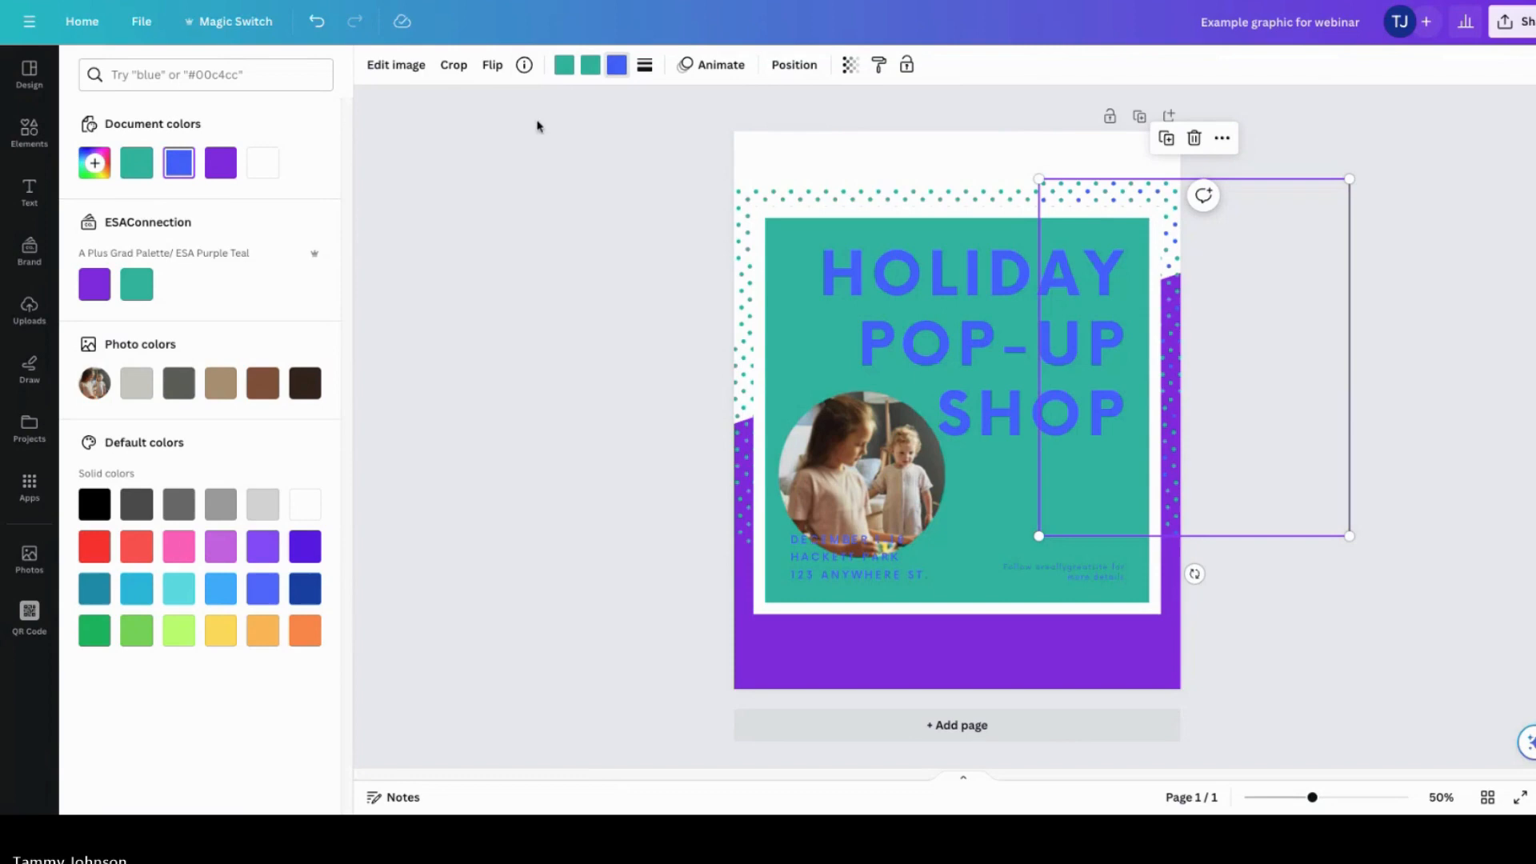
{"action": "left_click", "coordinate": [138, 174]}
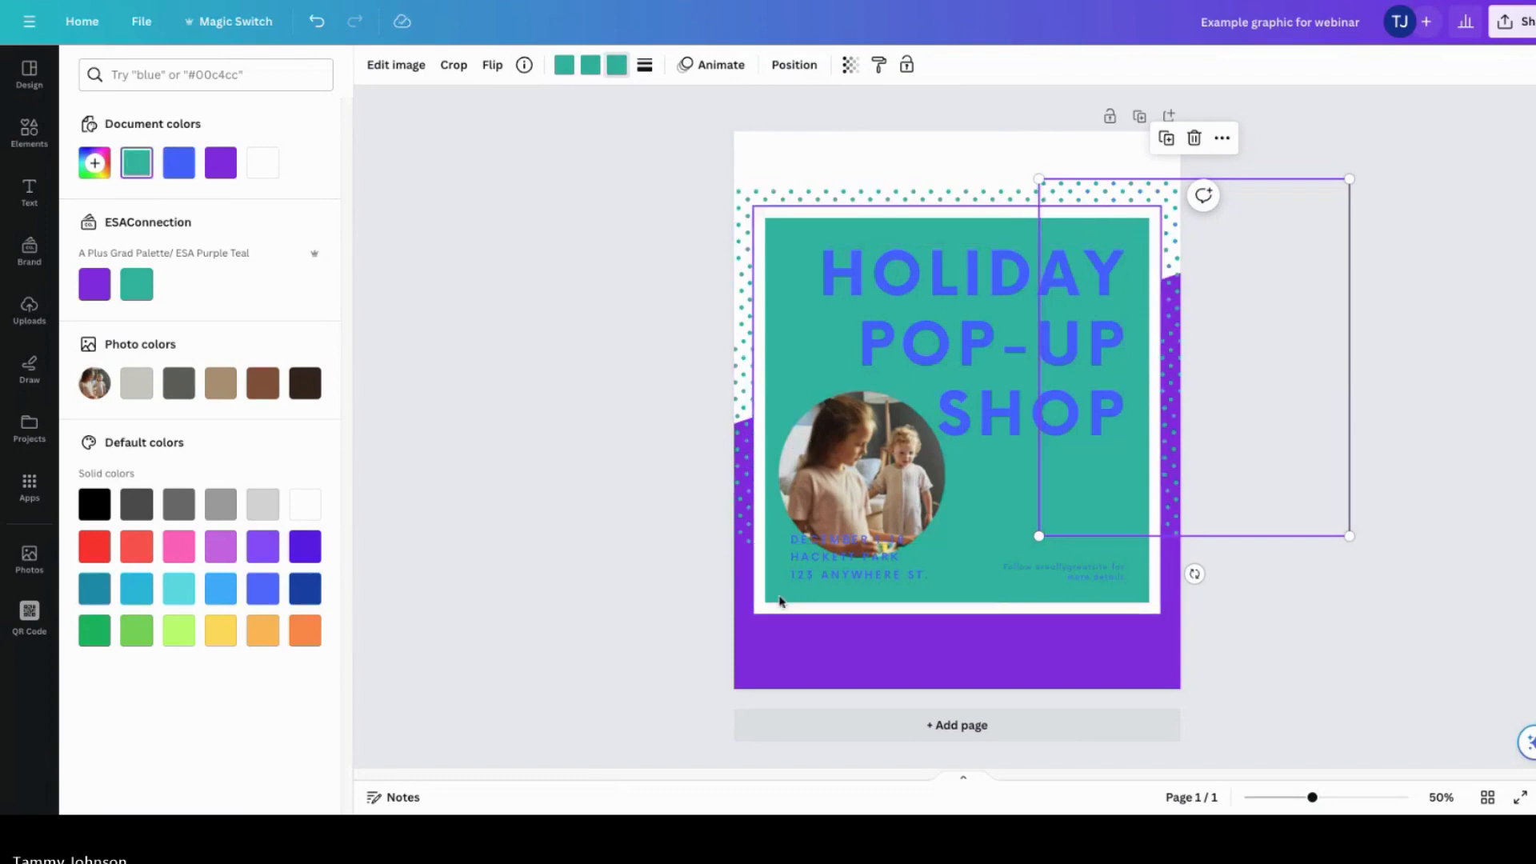
{"action": "left_click", "coordinate": [965, 364]}
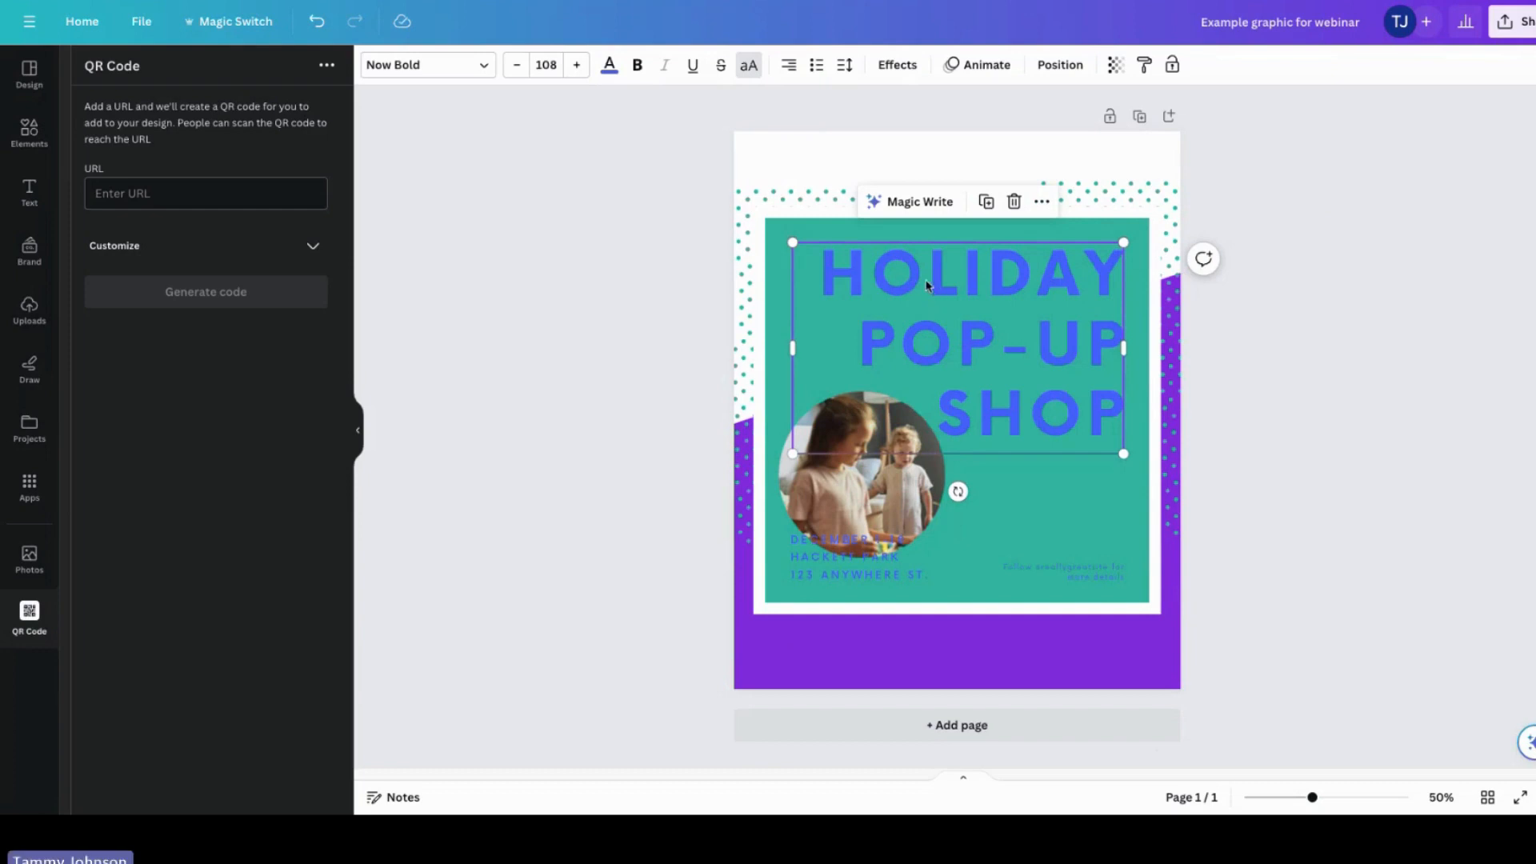
{"action": "double_click", "coordinate": [921, 294]}
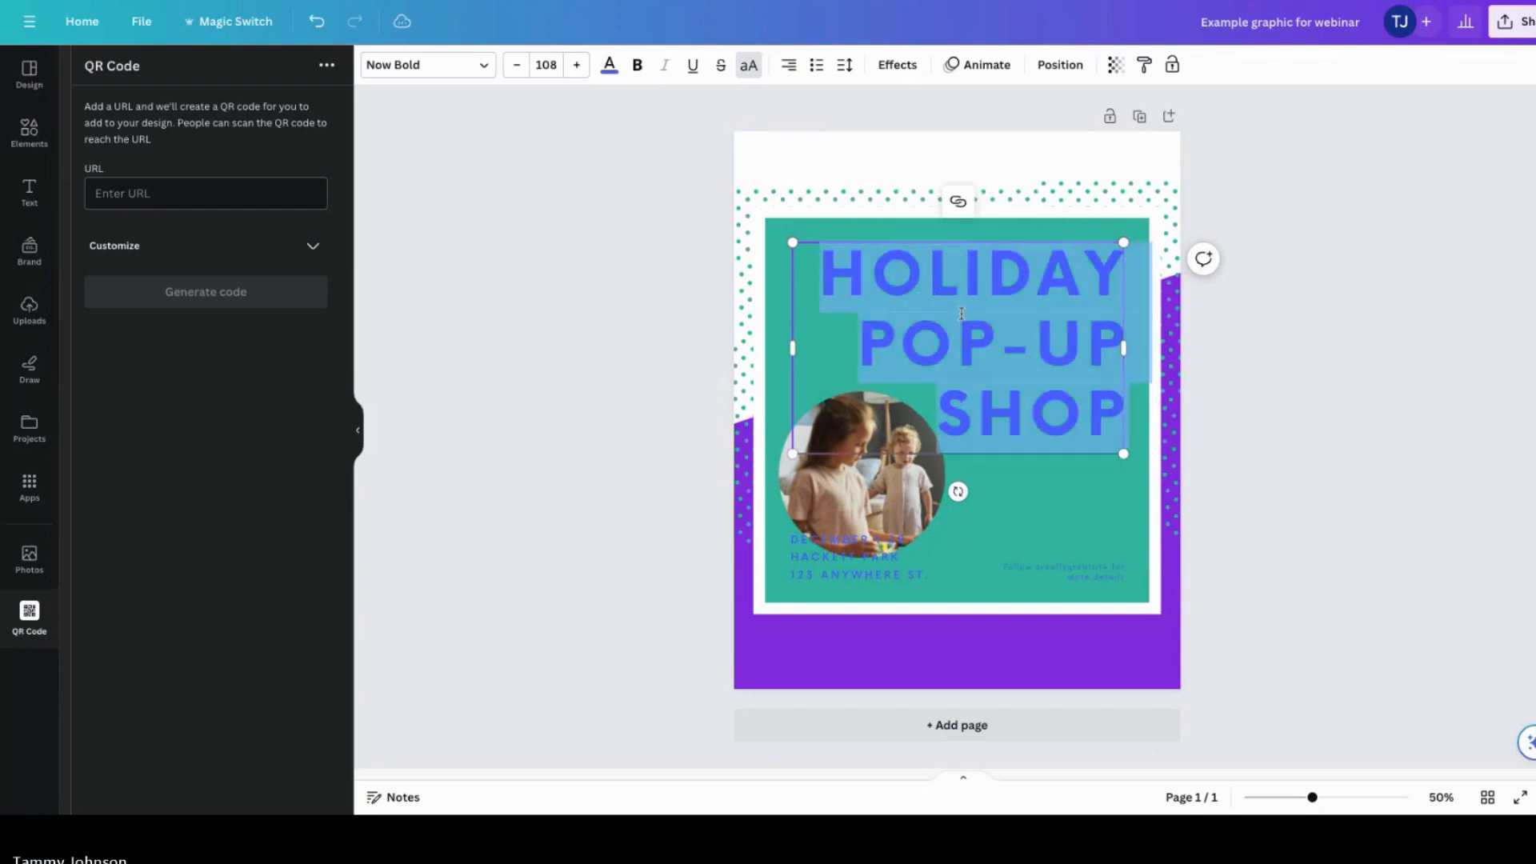
{"action": "left_click", "coordinate": [1342, 524]}
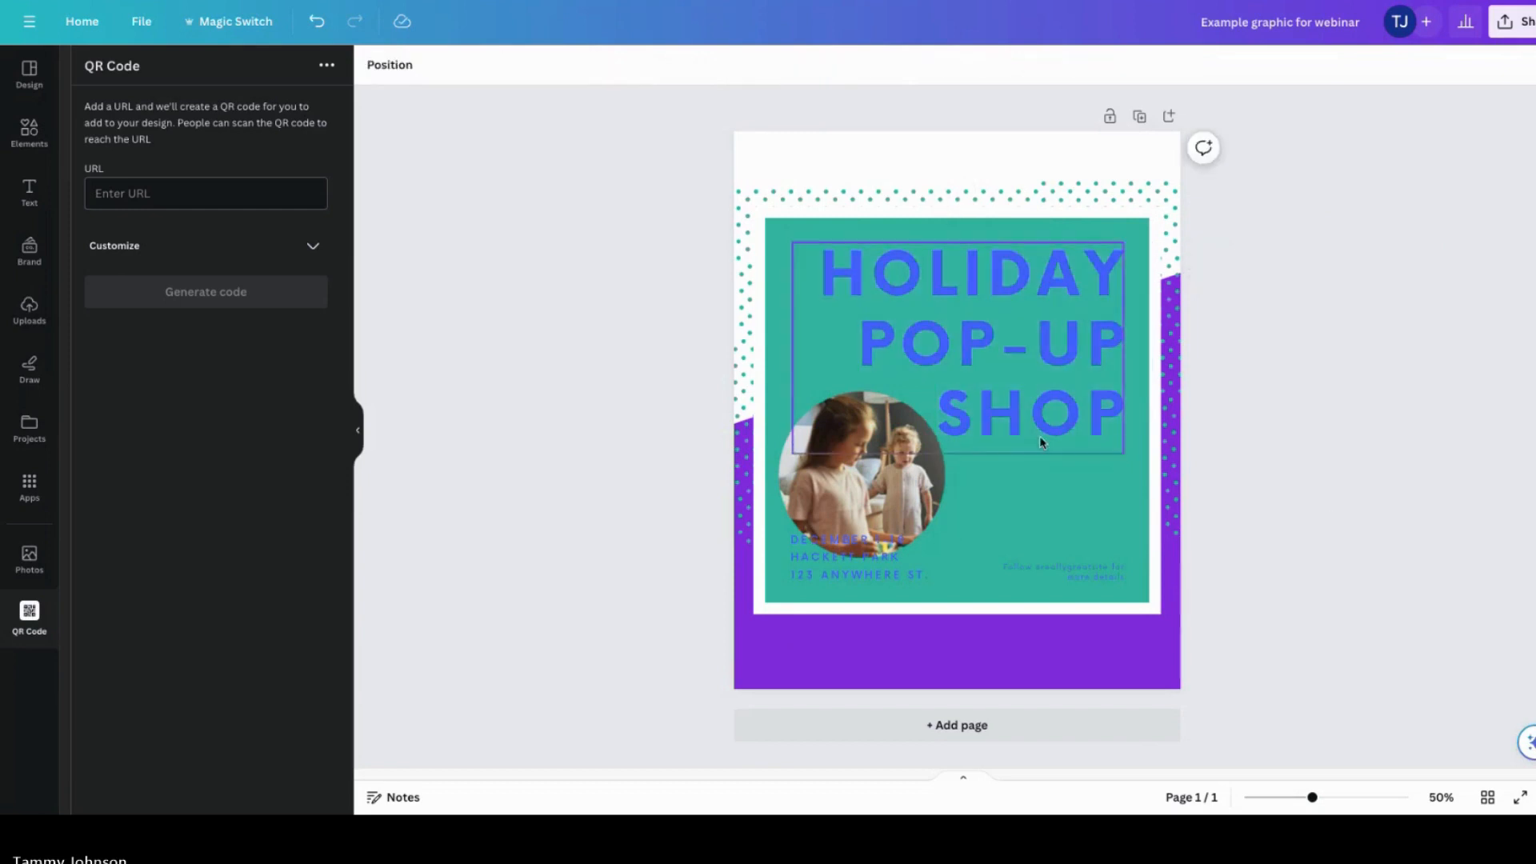
{"action": "left_click", "coordinate": [1034, 435]}
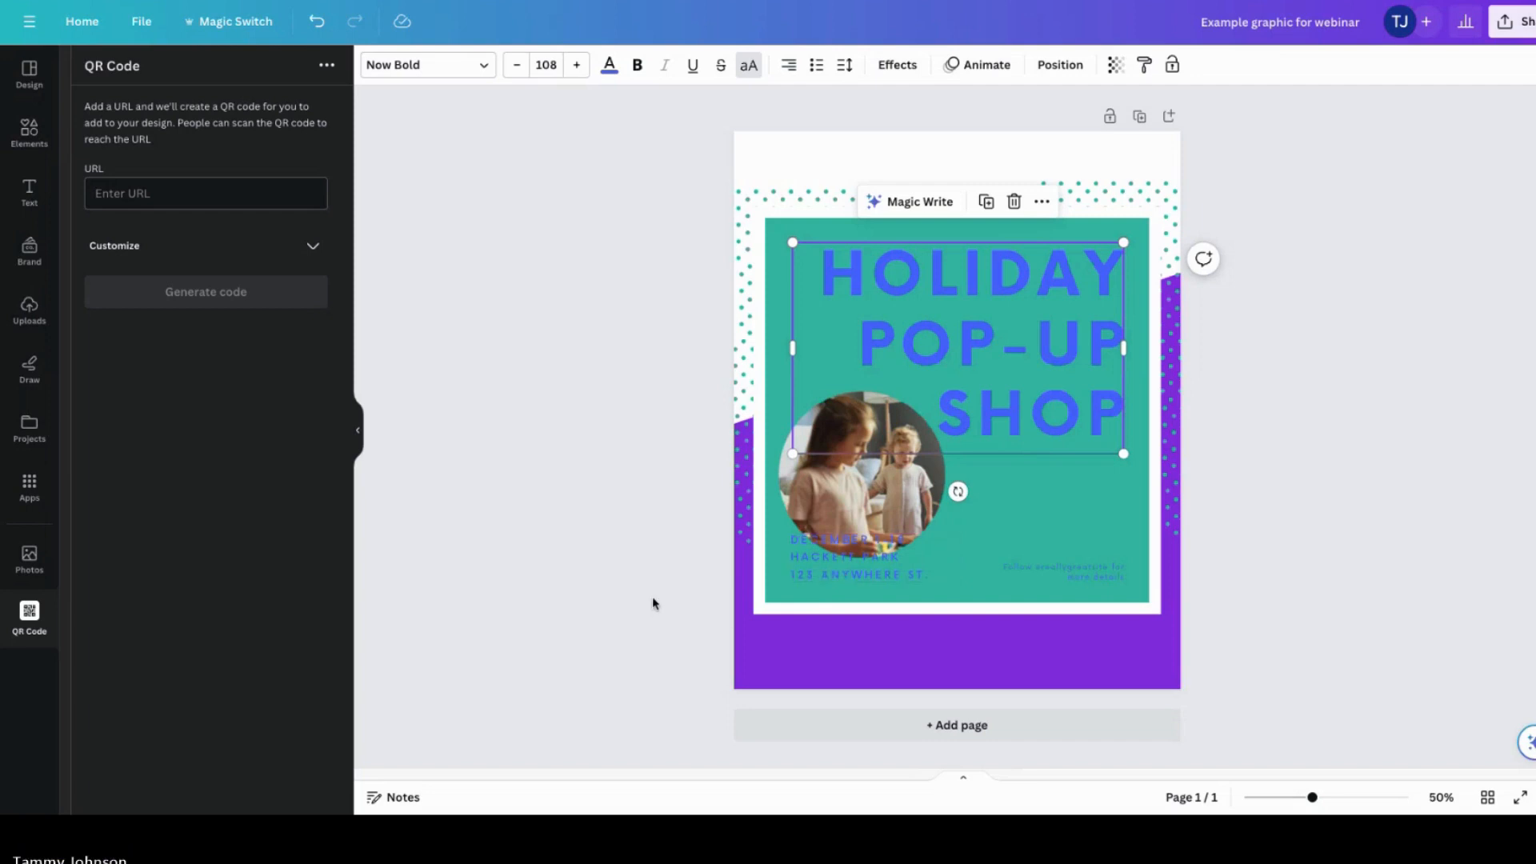
{"action": "left_click", "coordinate": [806, 660]}
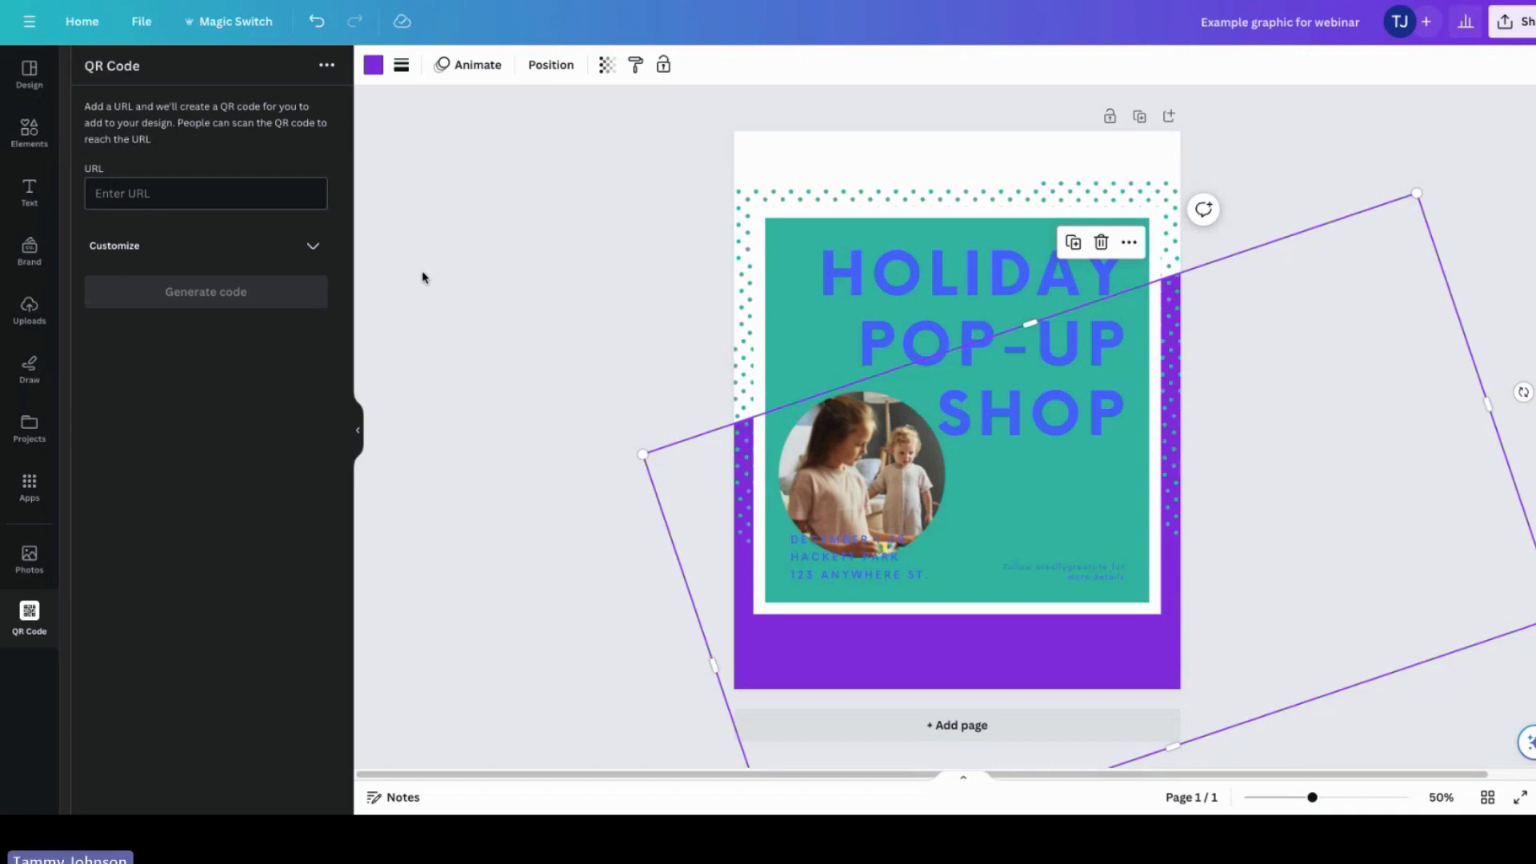
{"action": "left_click", "coordinate": [494, 290]}
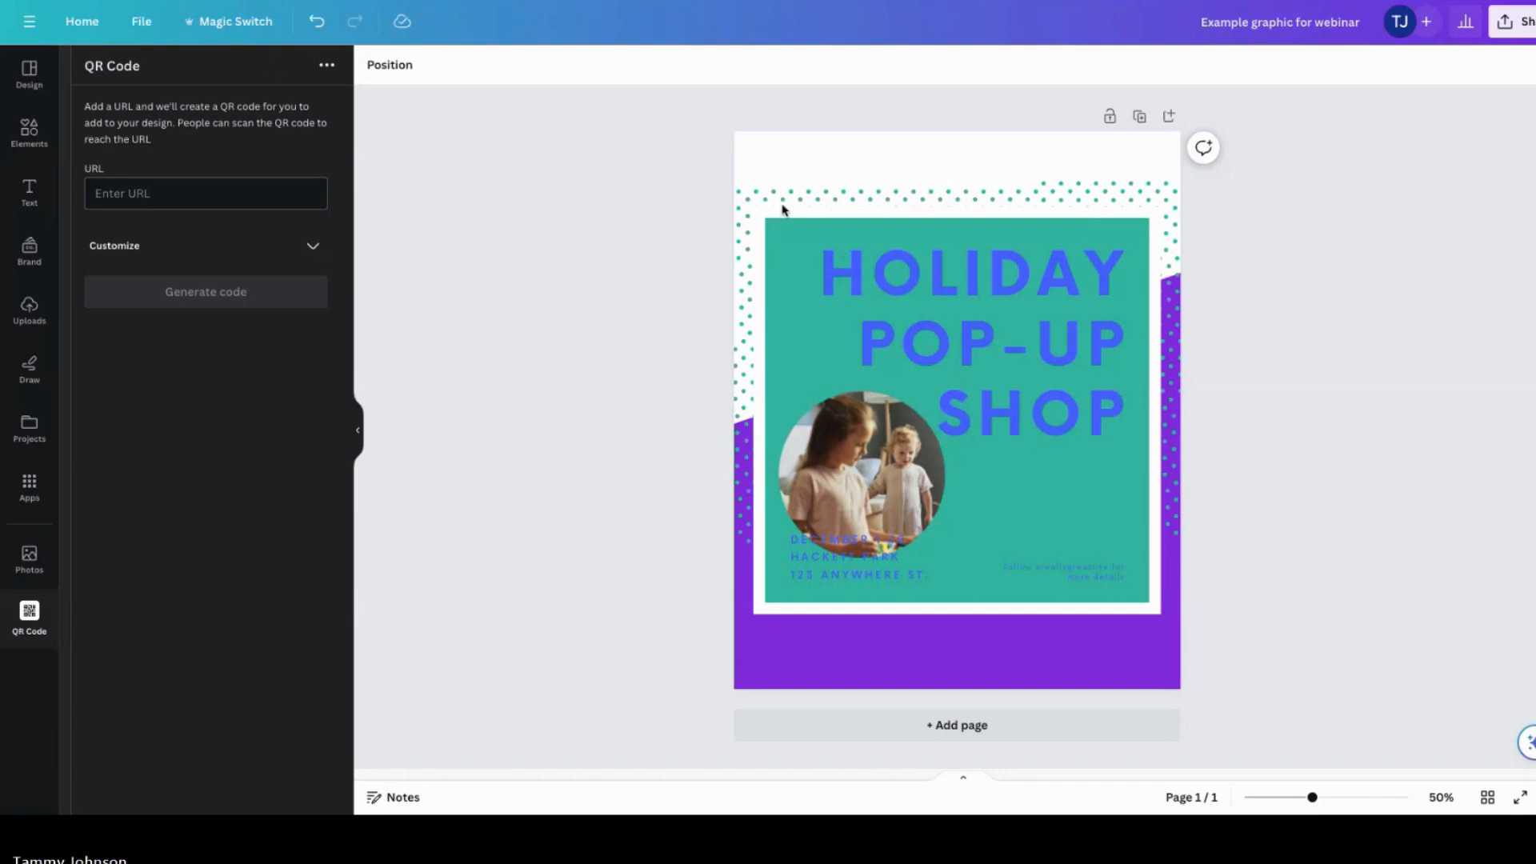
Step: Open the ESAConnection Ad for Executive Function Magazine design from the project folder and inspect its colours
{"action": "left_click", "coordinate": [750, 206]}
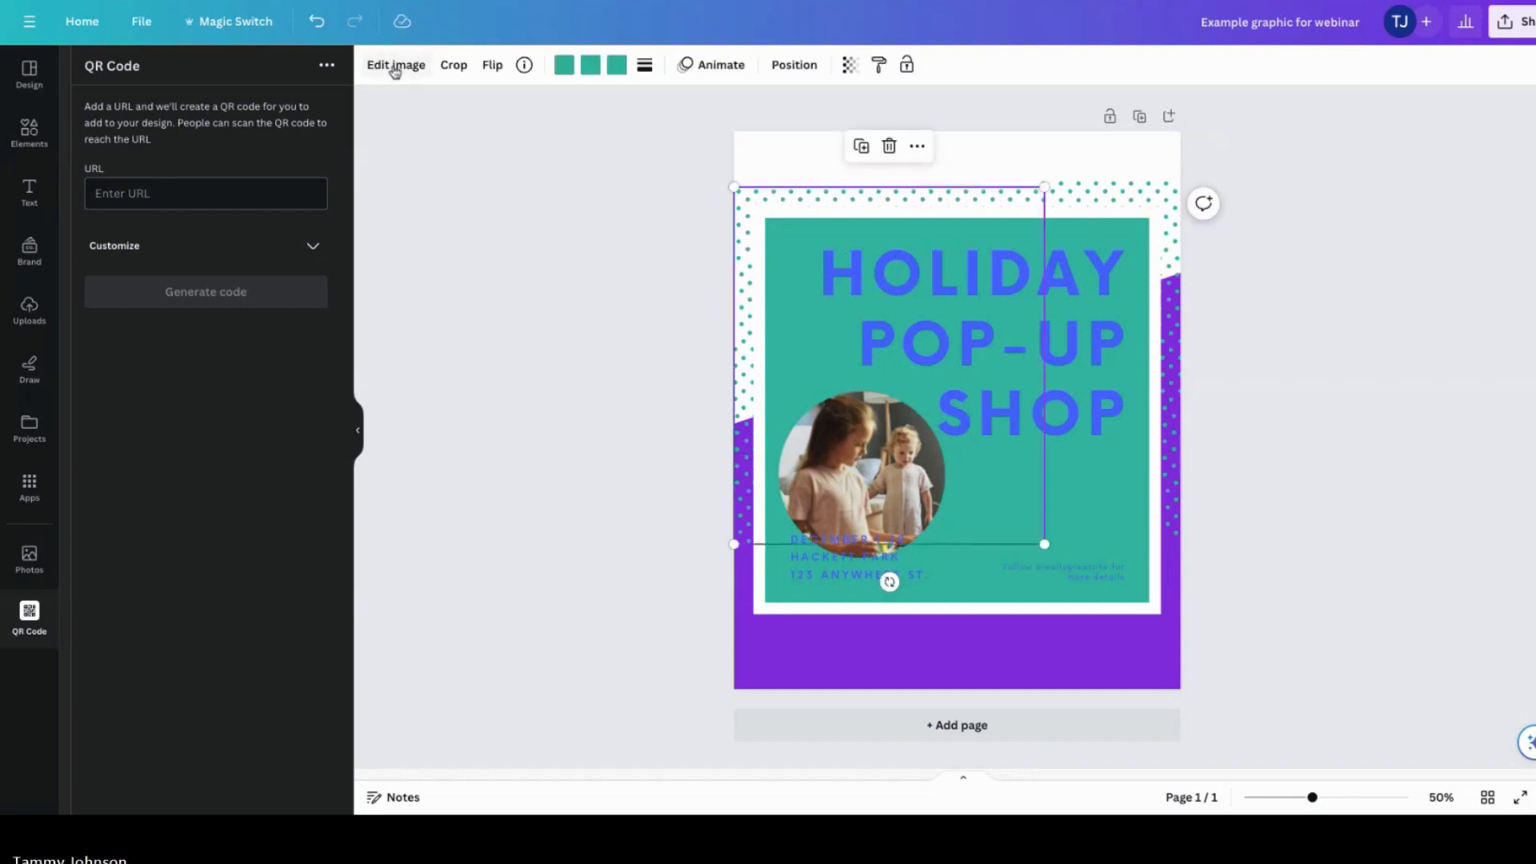
{"action": "left_click", "coordinate": [563, 67]}
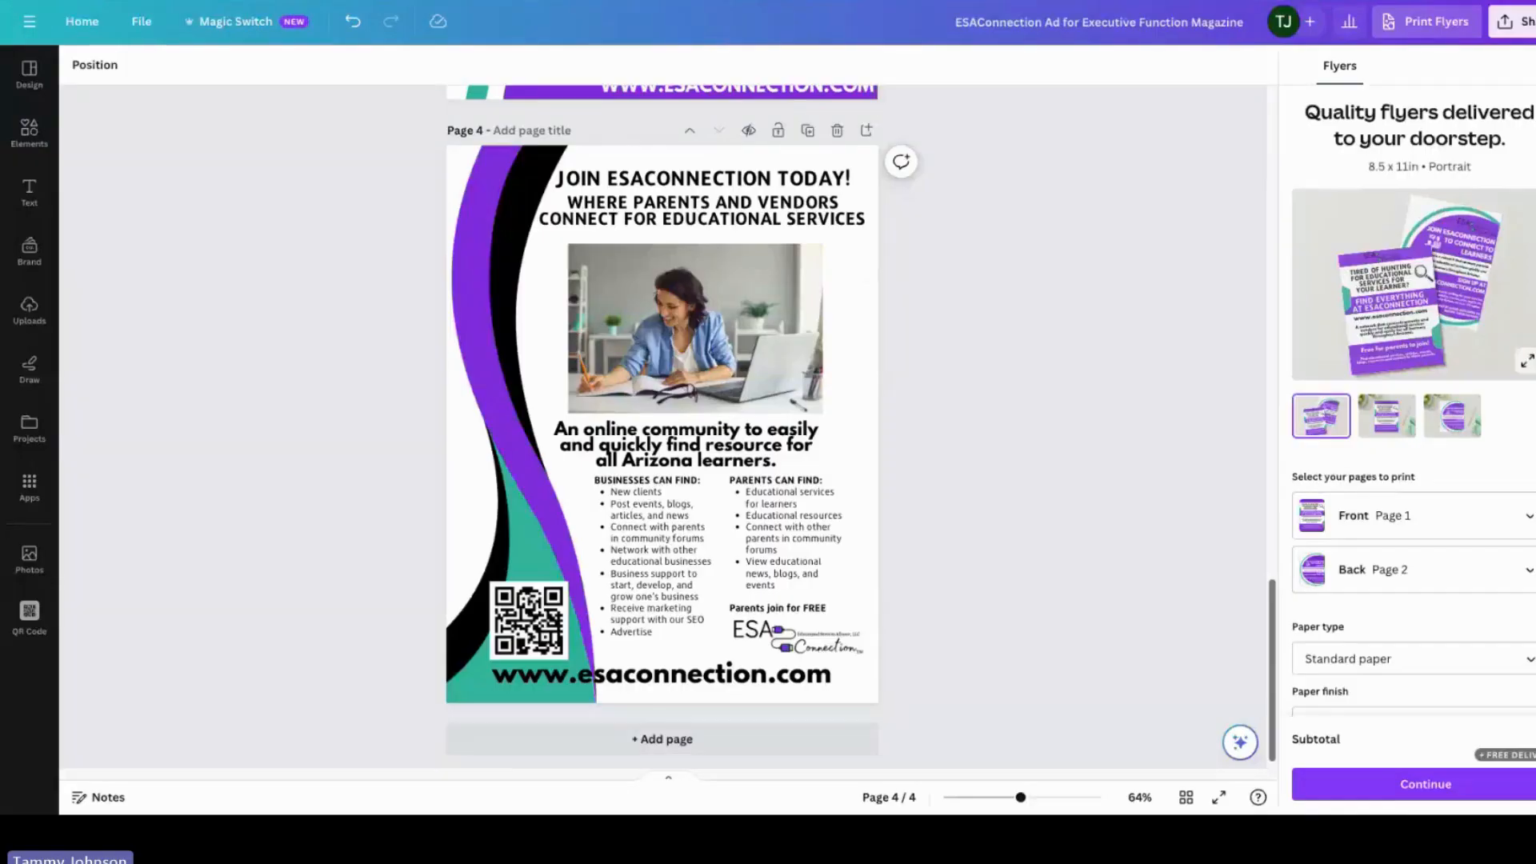
{"action": "left_click", "coordinate": [469, 233]}
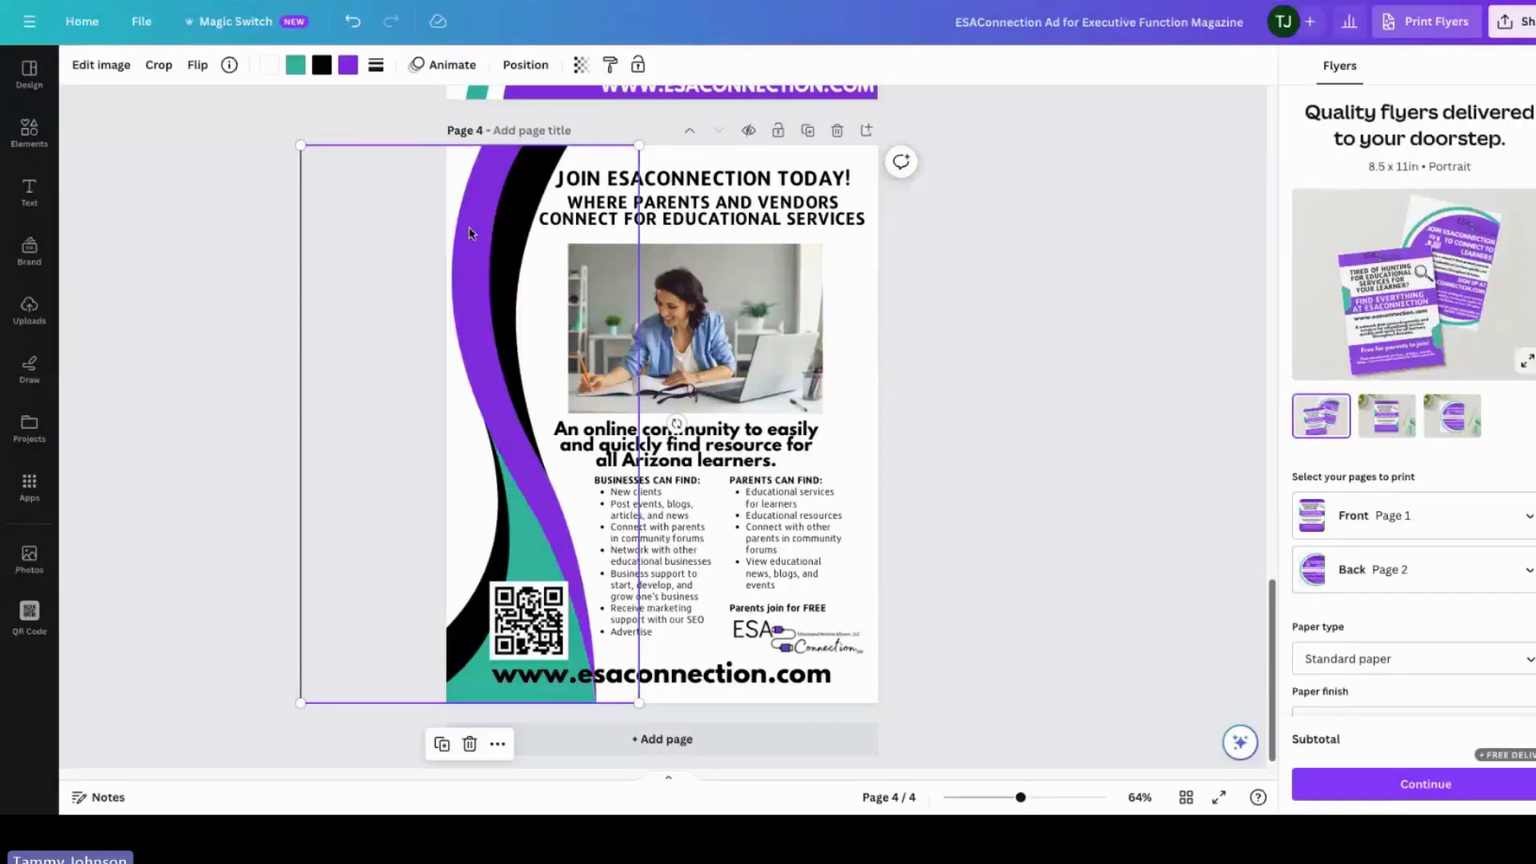
{"action": "left_click", "coordinate": [296, 65]}
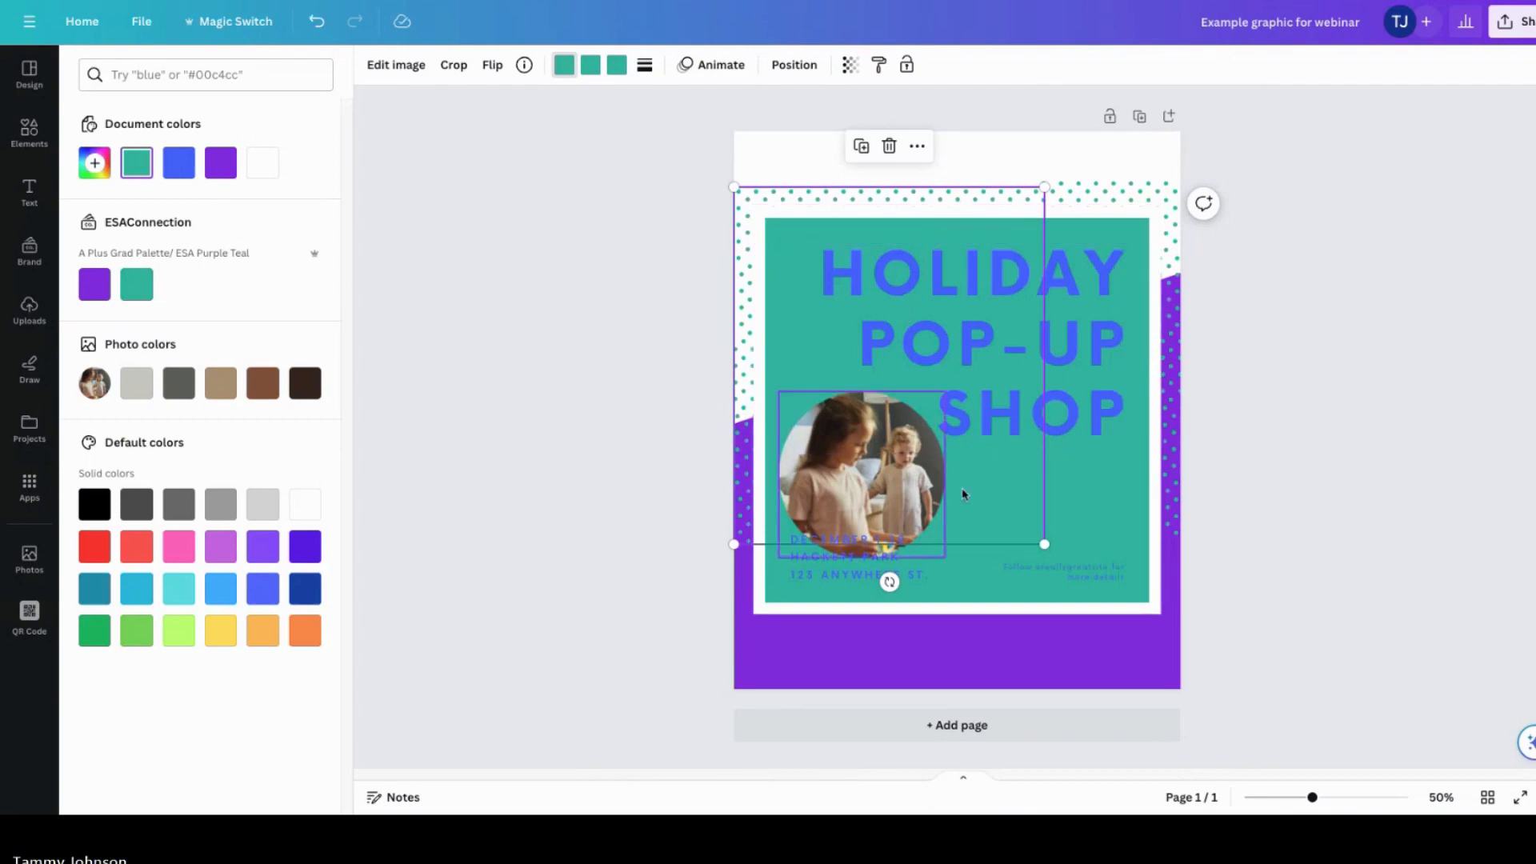
Step: Move both dotted patterns up to the top edge of the Holiday Pop-Up Shop design
{"action": "left_click", "coordinate": [1301, 511]}
{"action": "left_click_drag", "start_coordinate": [839, 482], "coordinate": [834, 362]}
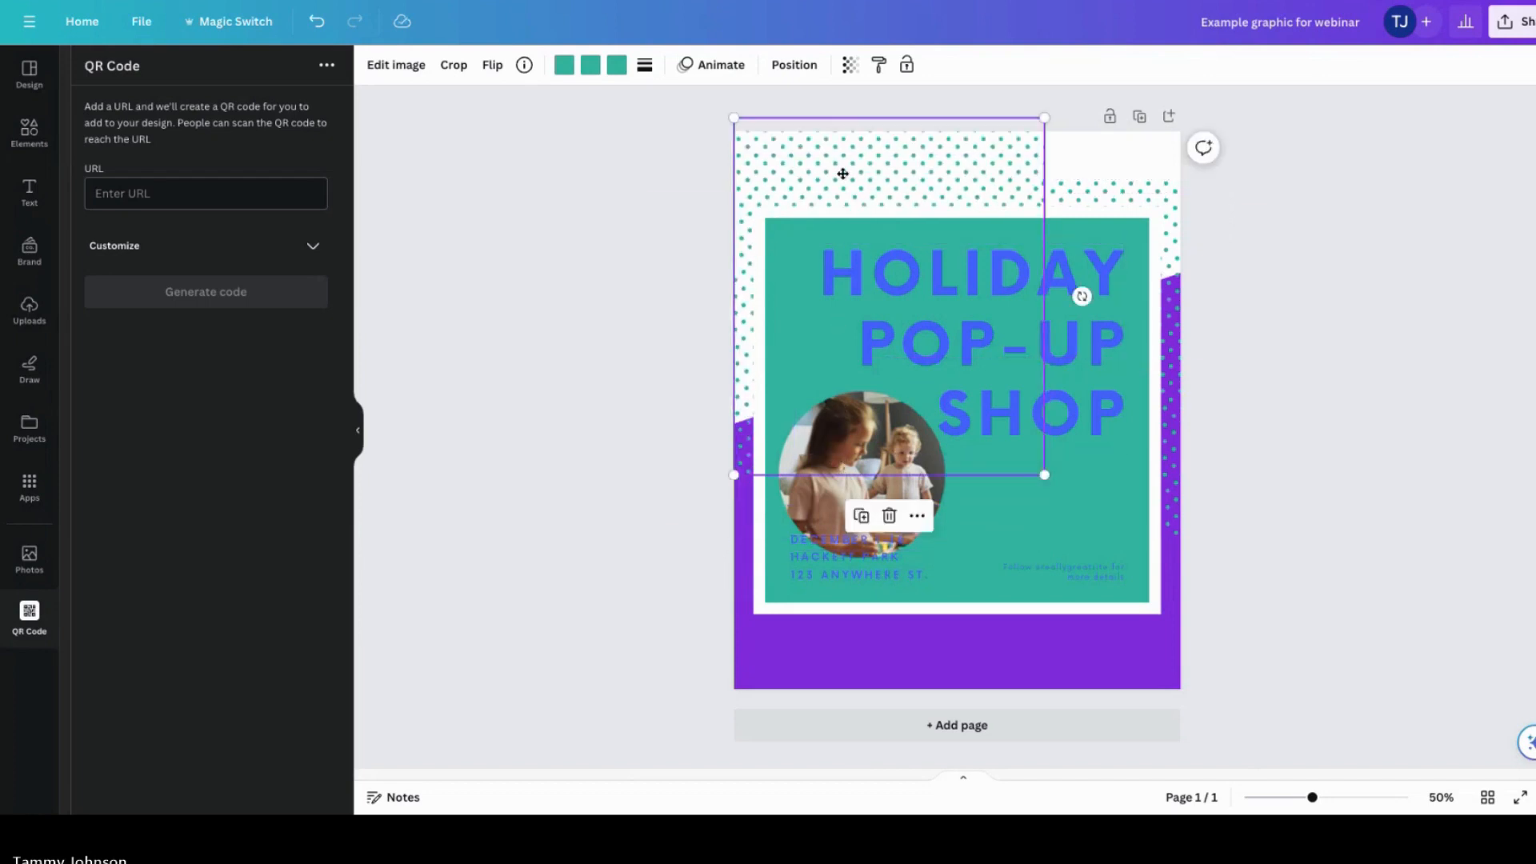
{"action": "left_click_drag", "start_coordinate": [843, 174], "coordinate": [1096, 145]}
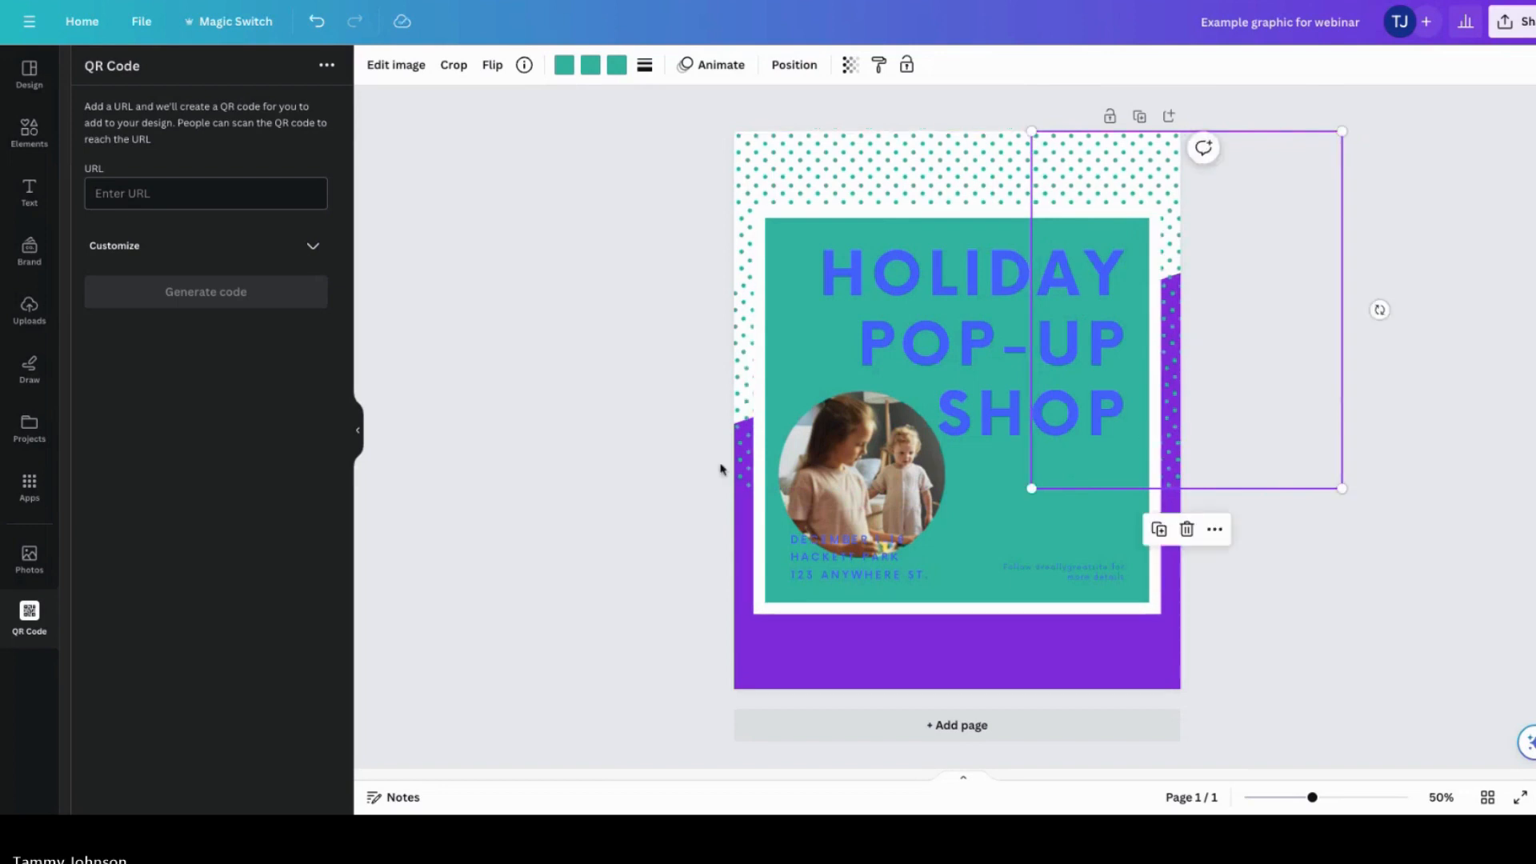
{"action": "mouse_move", "coordinate": [741, 463]}
{"action": "left_mouse_down"}
{"action": "mouse_move", "coordinate": [747, 581]}
{"action": "mouse_move", "coordinate": [737, 455]}
{"action": "left_mouse_up"}
{"action": "left_click", "coordinate": [1176, 663]}
{"action": "left_click", "coordinate": [1245, 658]}
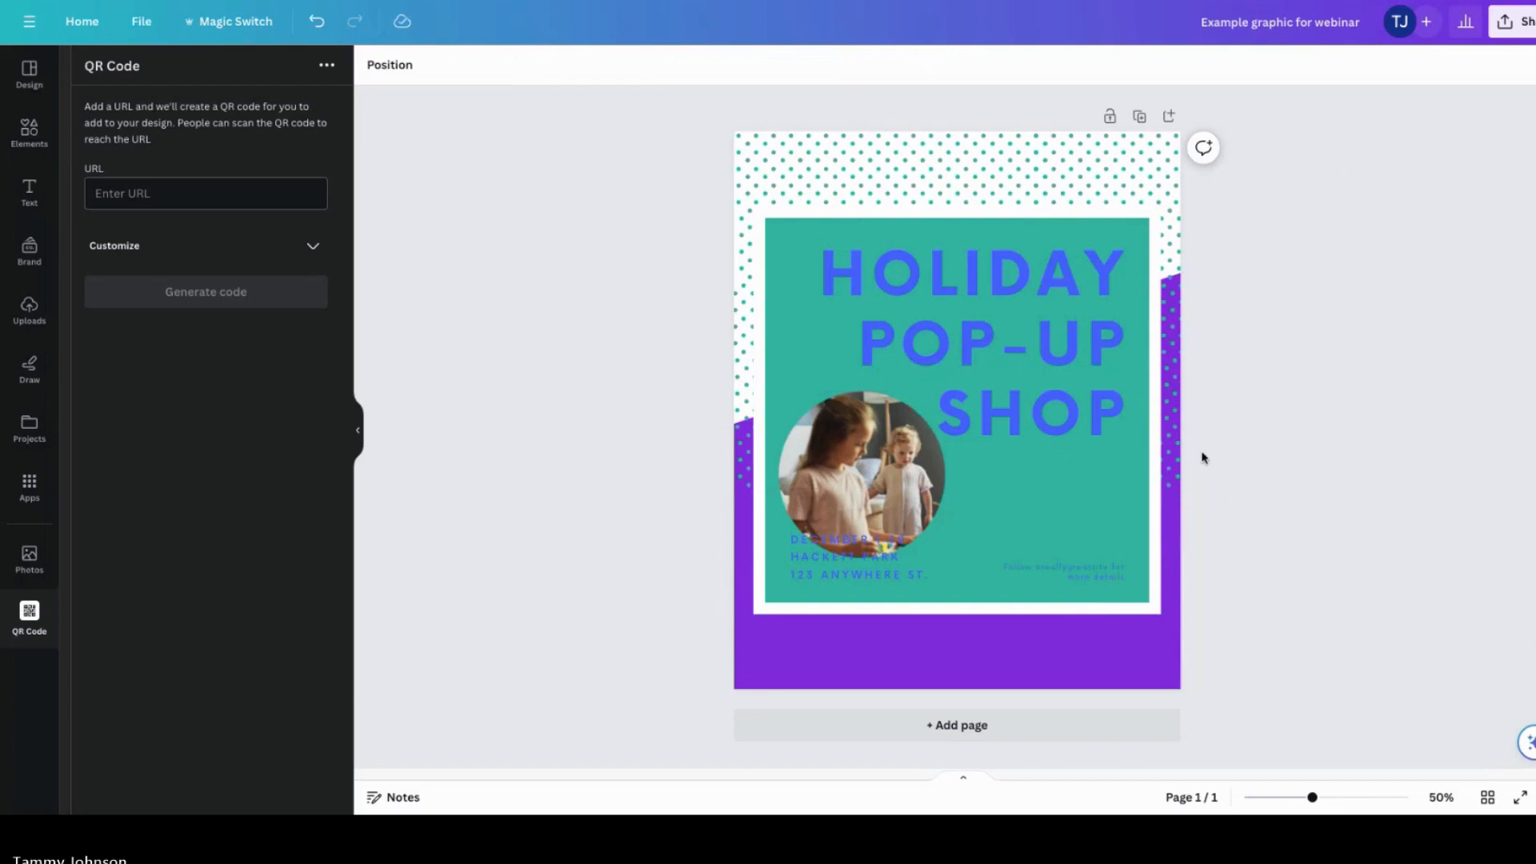
Step: Change the white frame around the teal photo panel to black
{"action": "left_click", "coordinate": [1174, 446]}
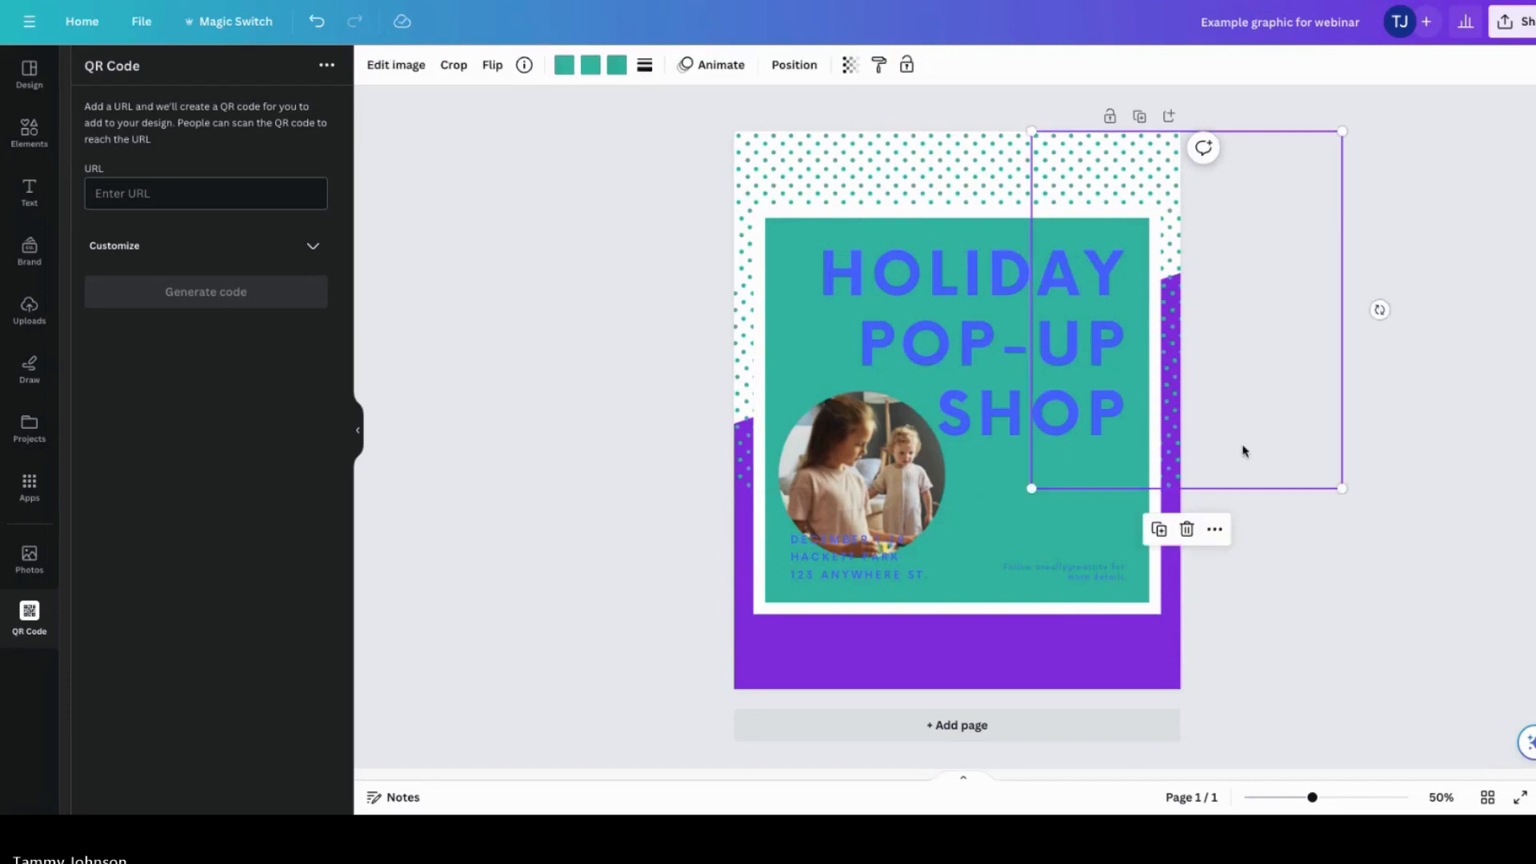
{"action": "left_click", "coordinate": [1293, 550]}
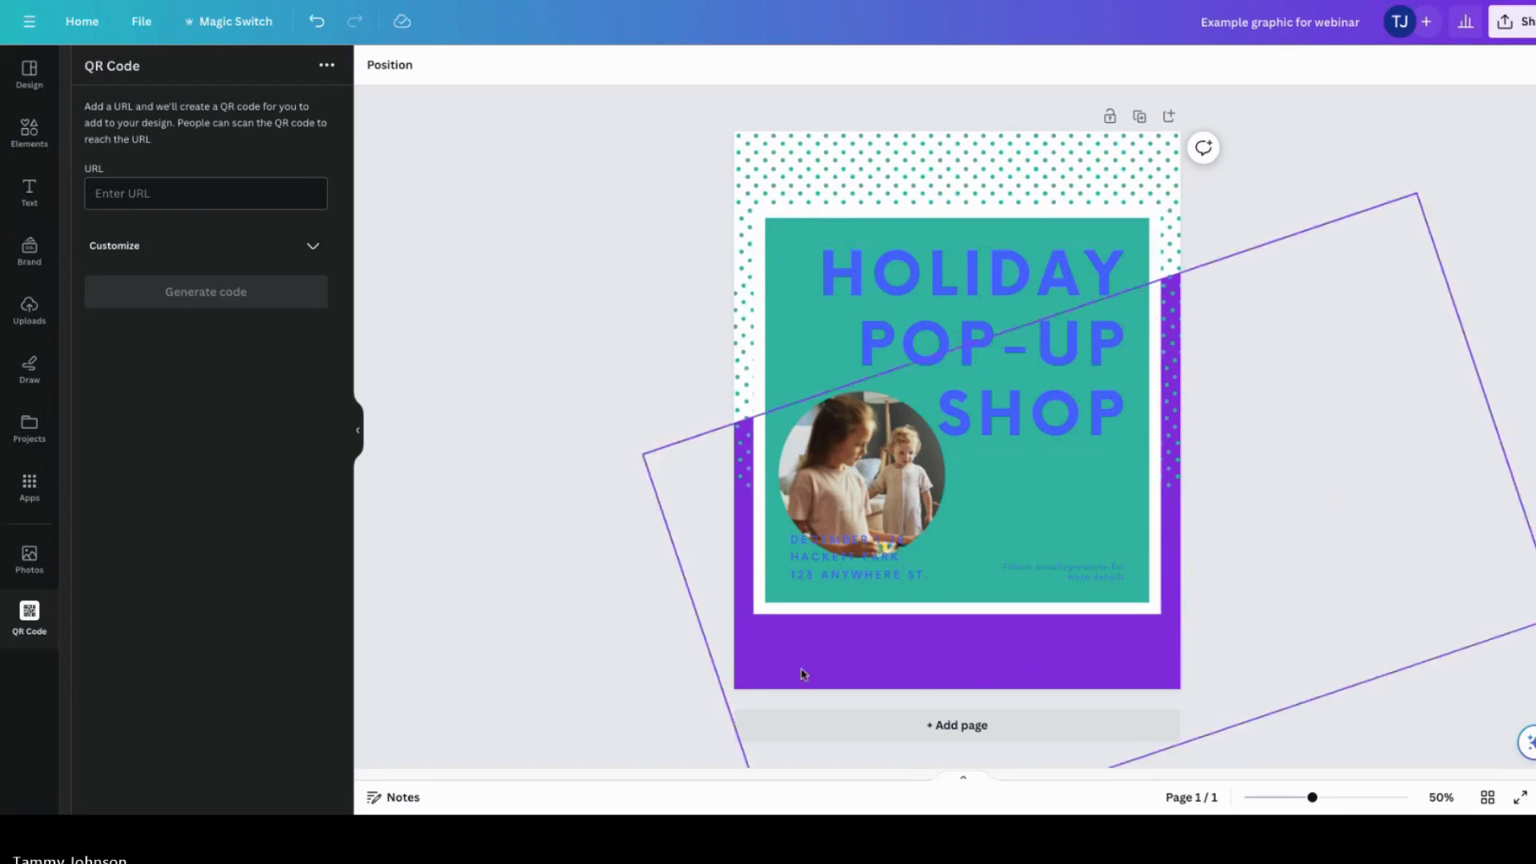
{"action": "left_click", "coordinate": [761, 609]}
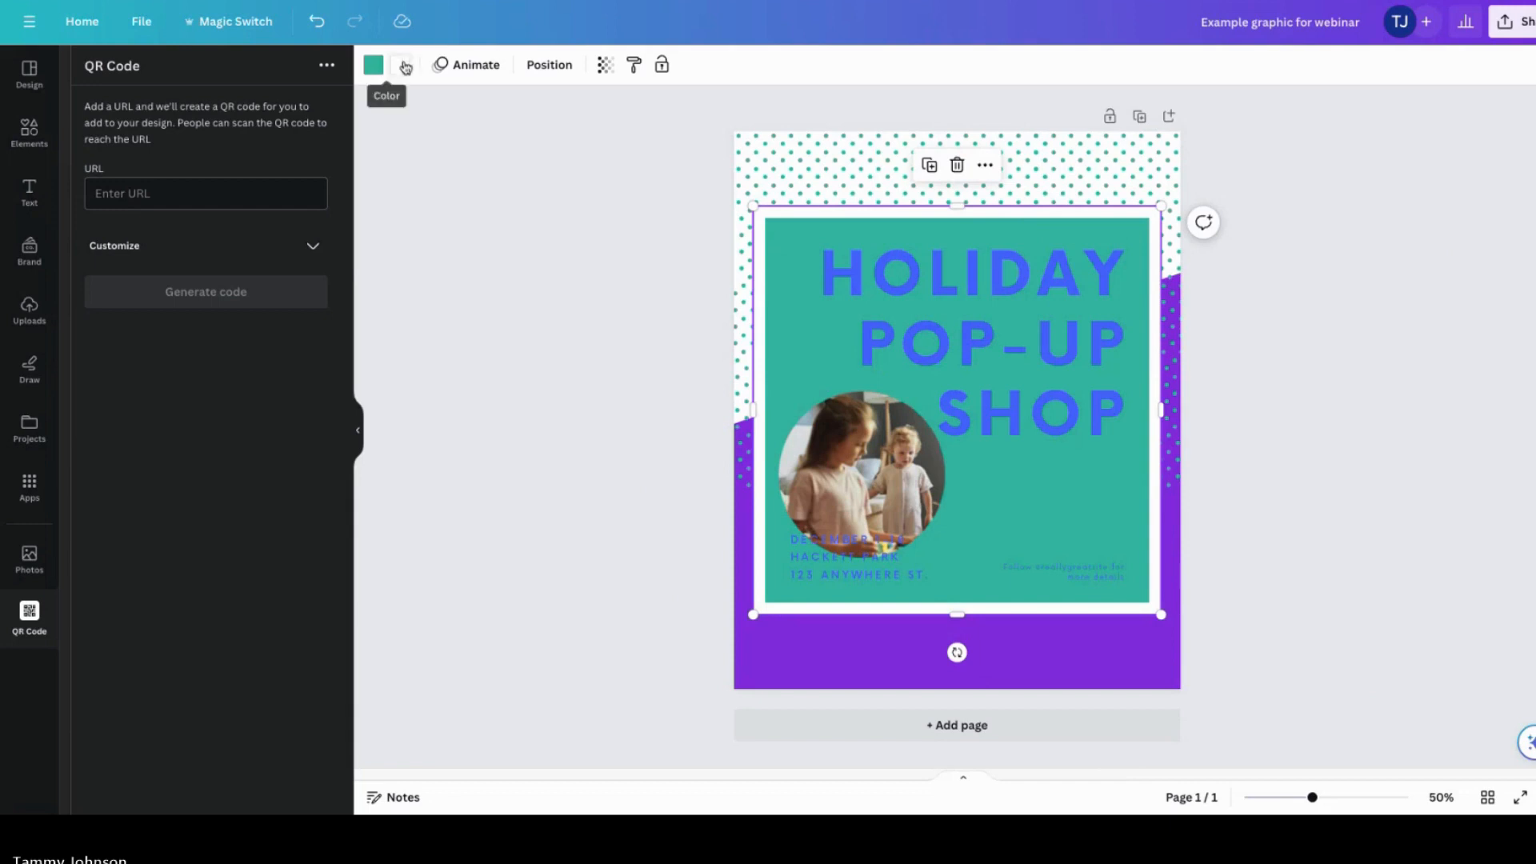
{"action": "left_click", "coordinate": [400, 65]}
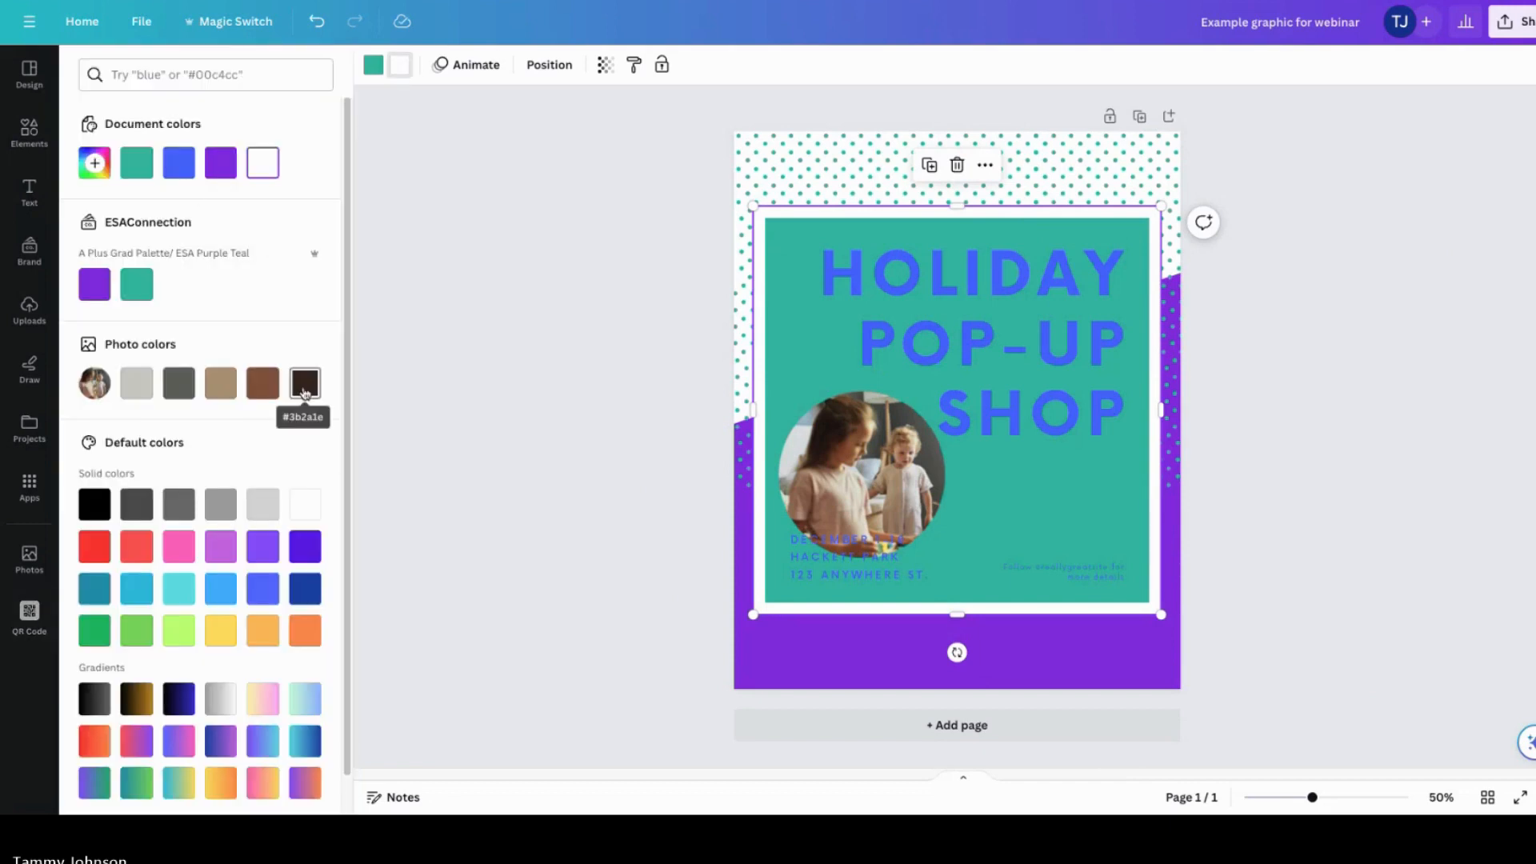
{"action": "left_click", "coordinate": [94, 504]}
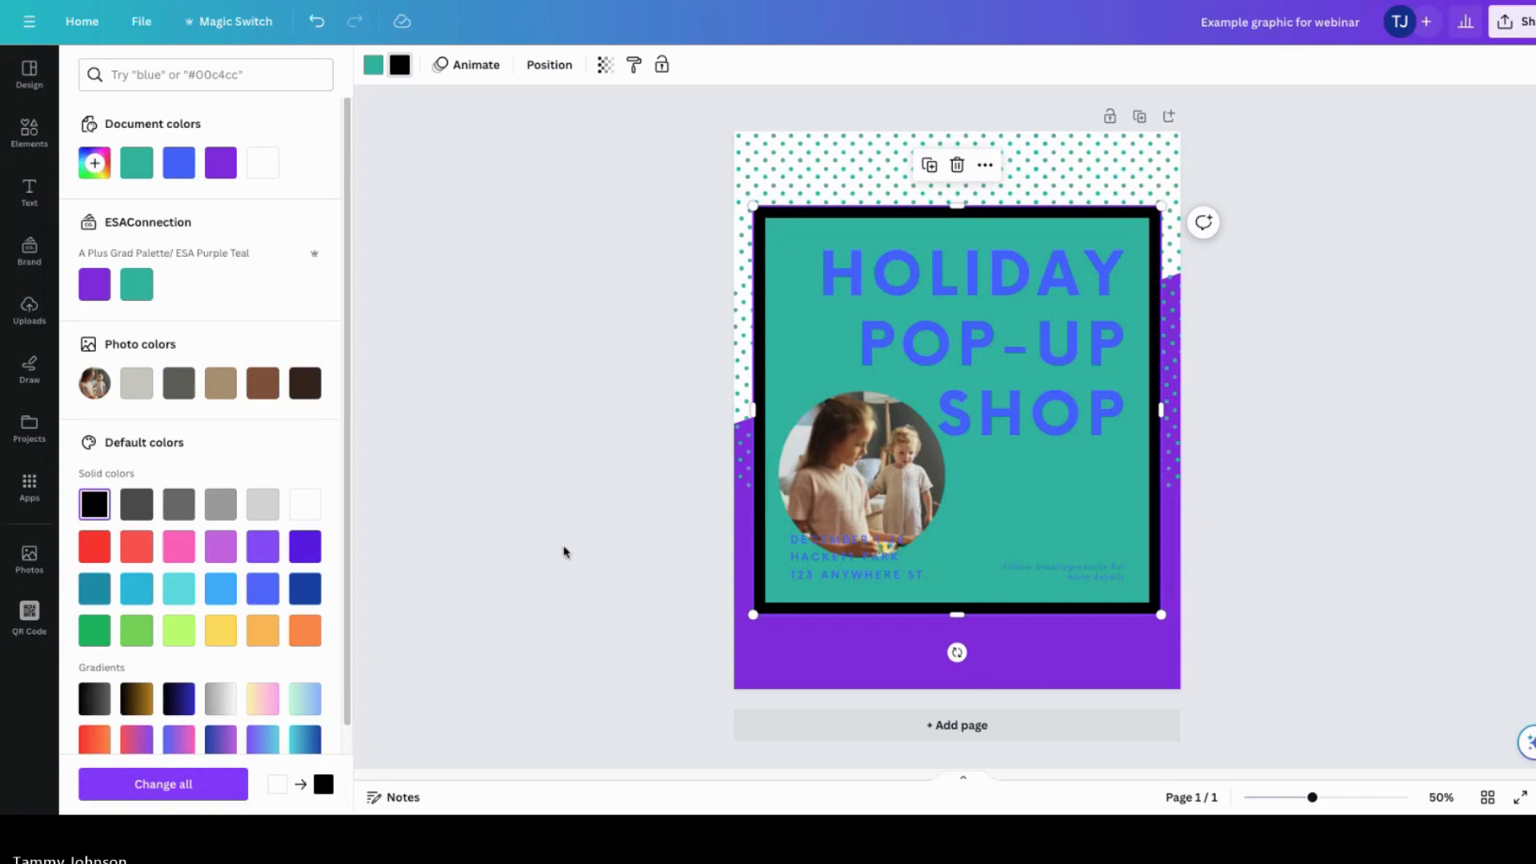
{"action": "left_click", "coordinate": [305, 504]}
{"action": "left_click", "coordinate": [94, 504]}
{"action": "key", "text": "Escape"}
{"action": "left_click", "coordinate": [689, 516]}
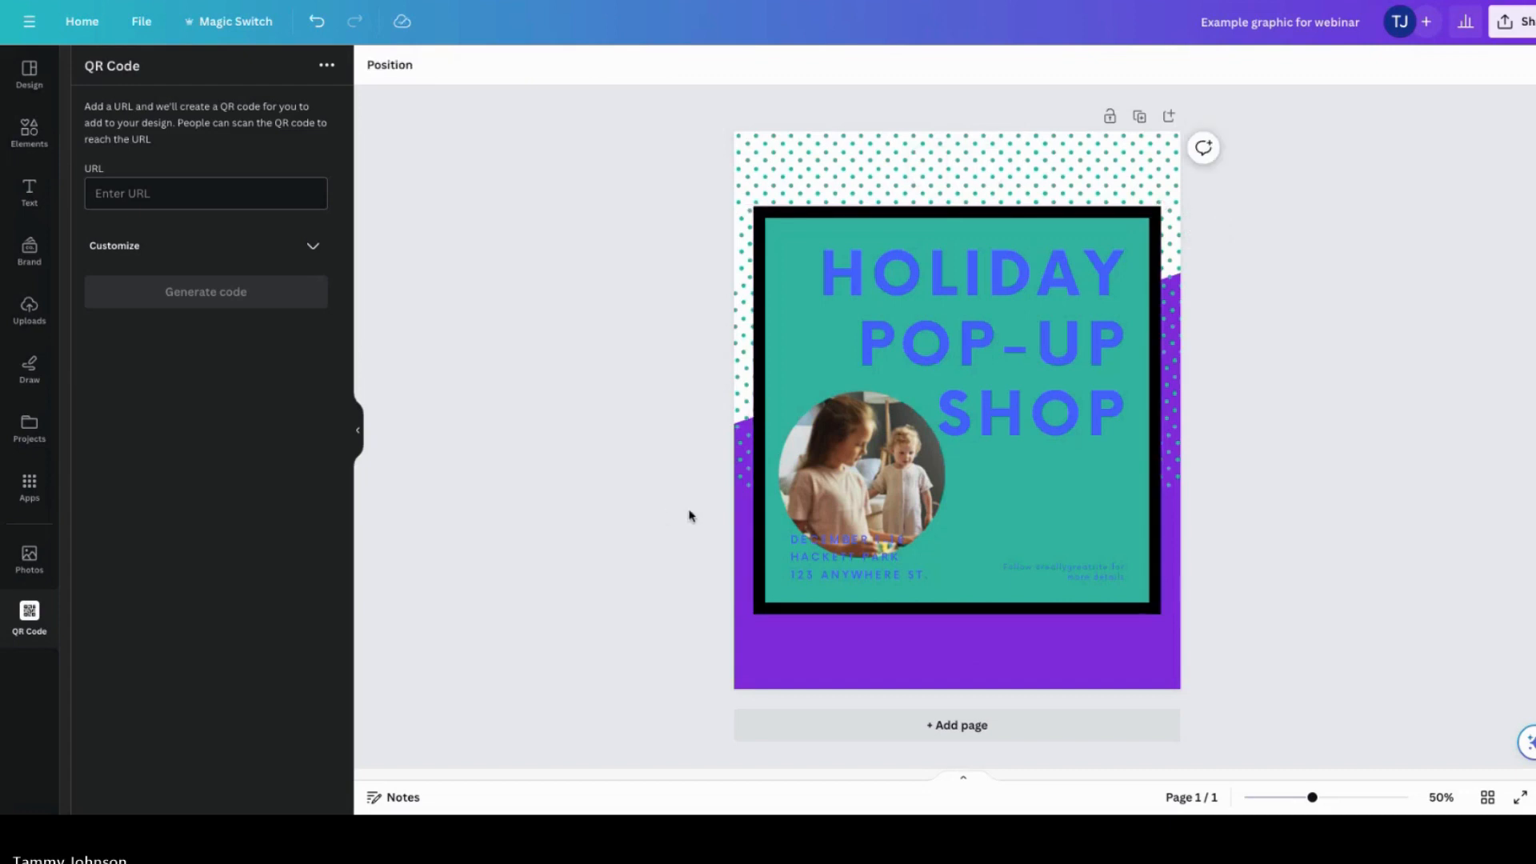
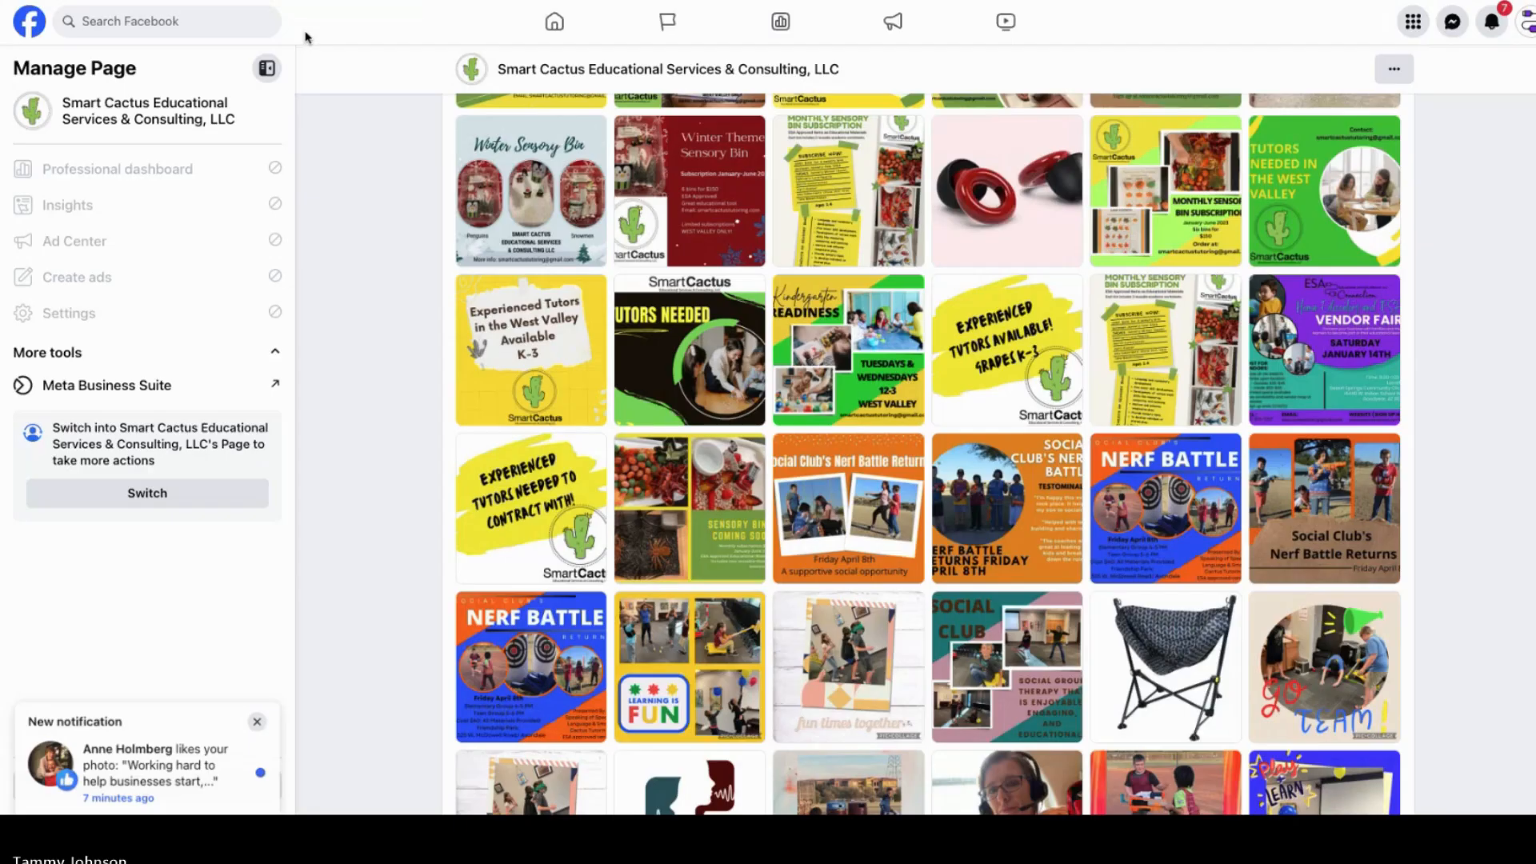
Step: Open the Educational Services Alliance page and expand the full text of the Educational Fair post
{"action": "left_click", "coordinate": [554, 21]}
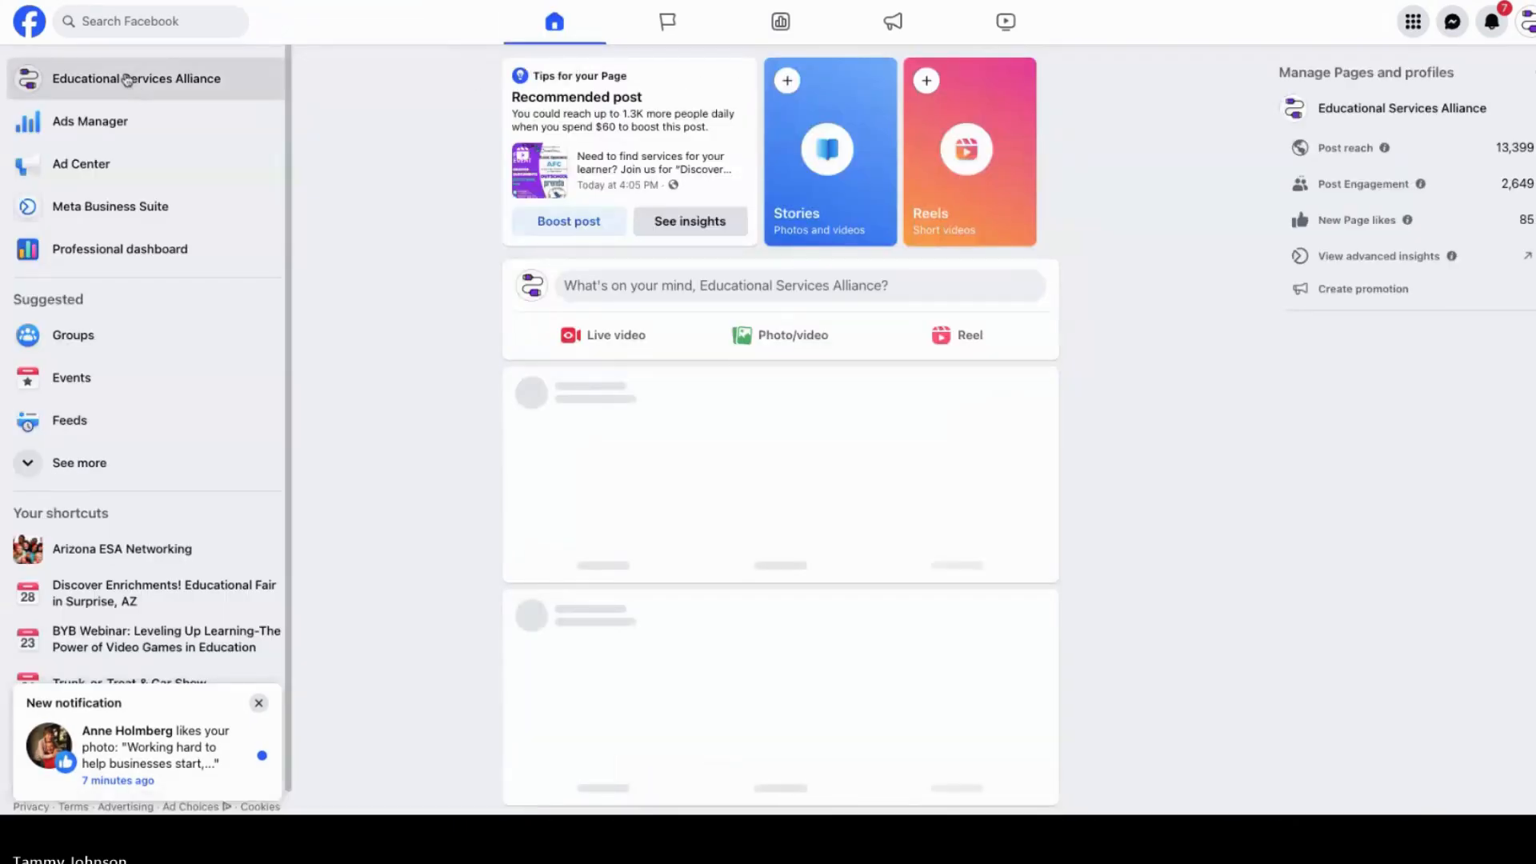
{"action": "left_click", "coordinate": [126, 80]}
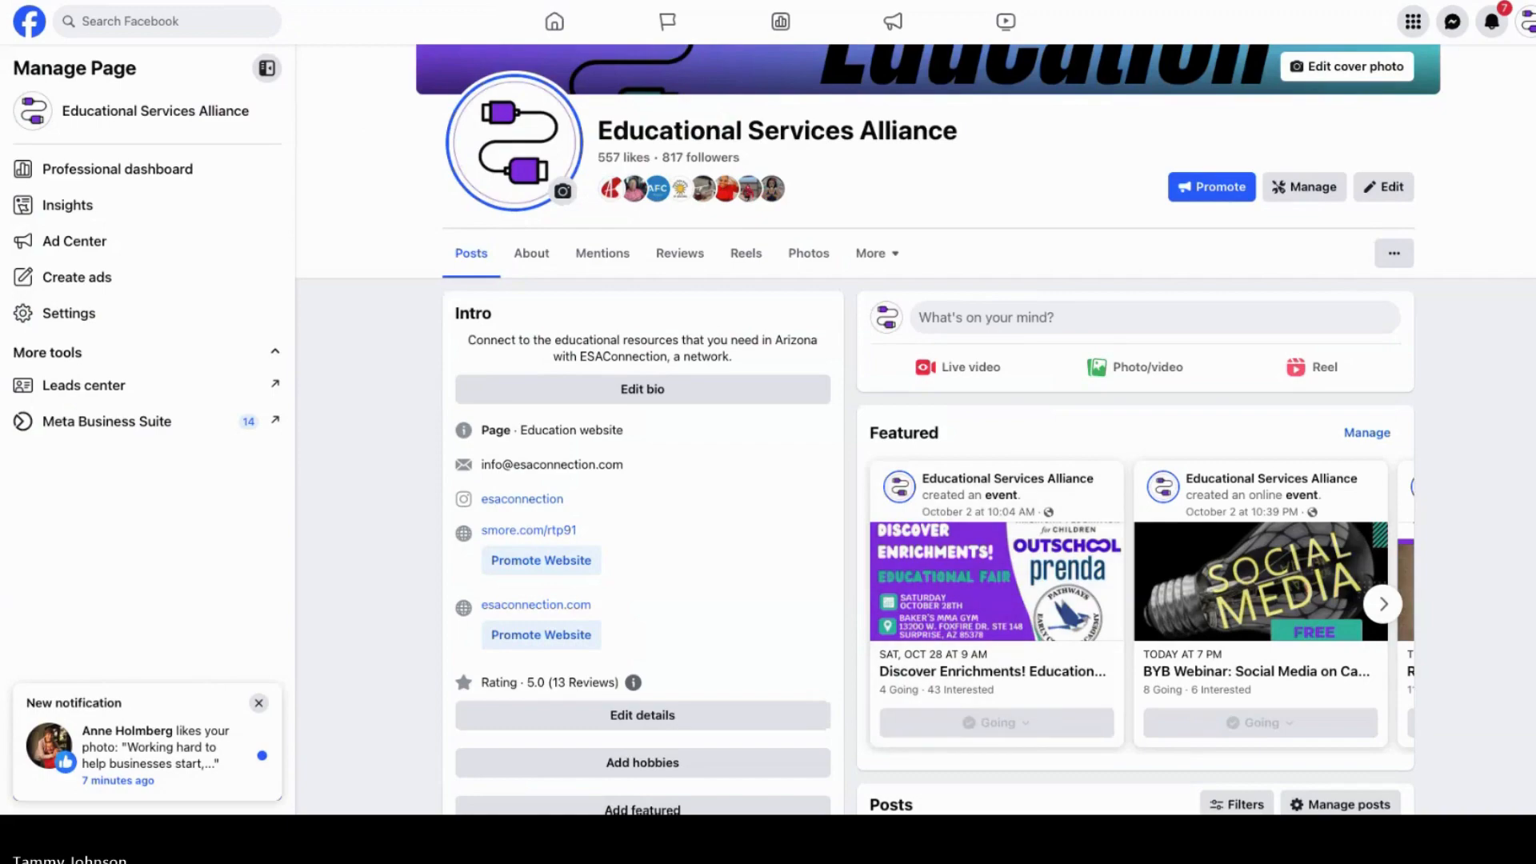
{"action": "scroll", "coordinate": [915, 448], "scroll_direction": "down", "scroll_amount": 10}
{"action": "scroll", "coordinate": [915, 448], "scroll_direction": "up", "scroll_amount": 5}
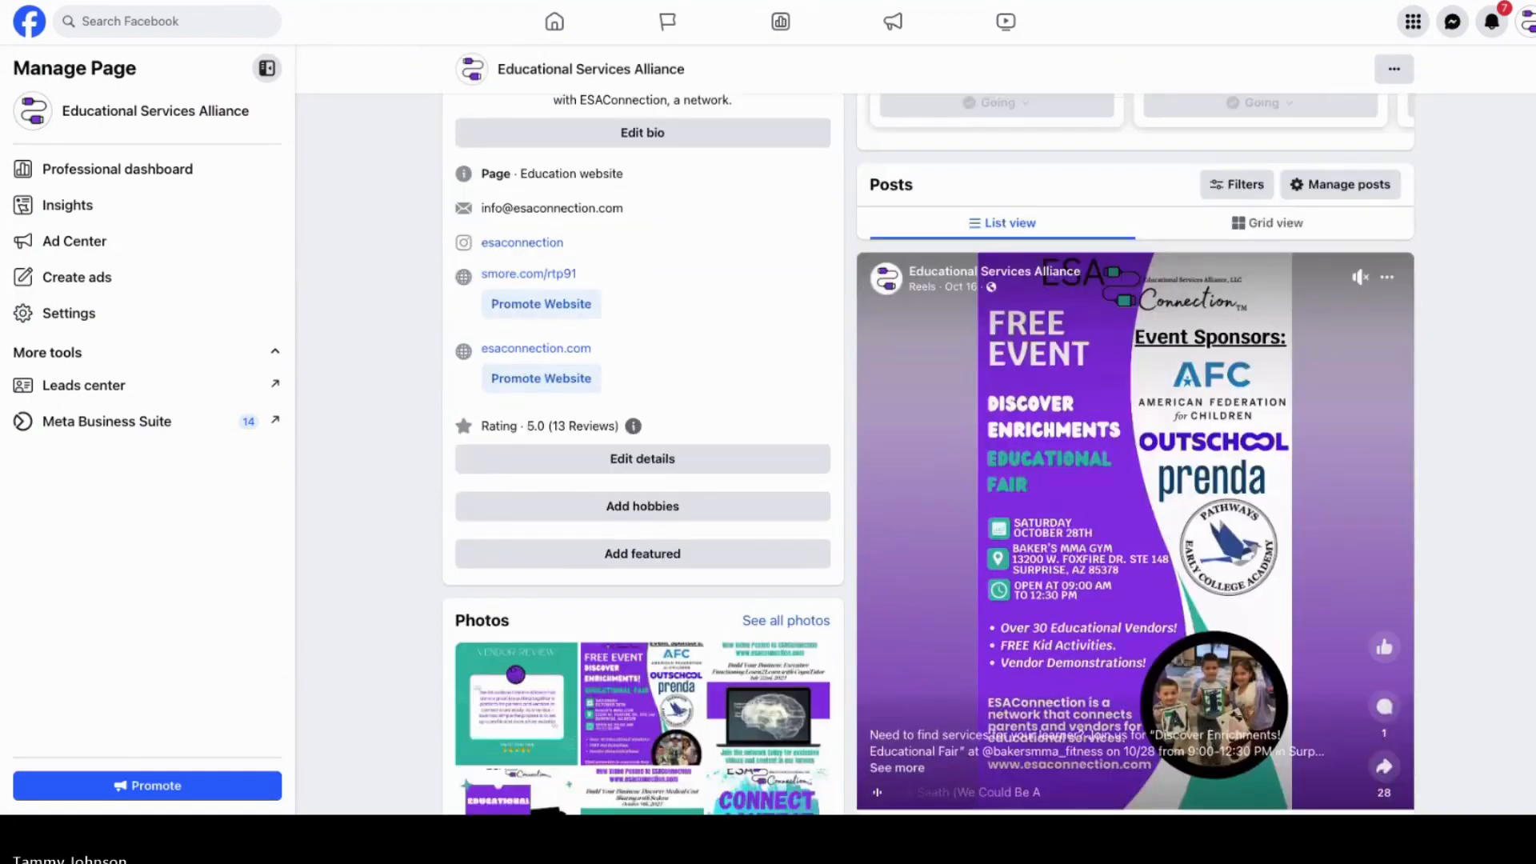
{"action": "scroll", "coordinate": [1520, 528], "scroll_direction": "down", "scroll_amount": 8}
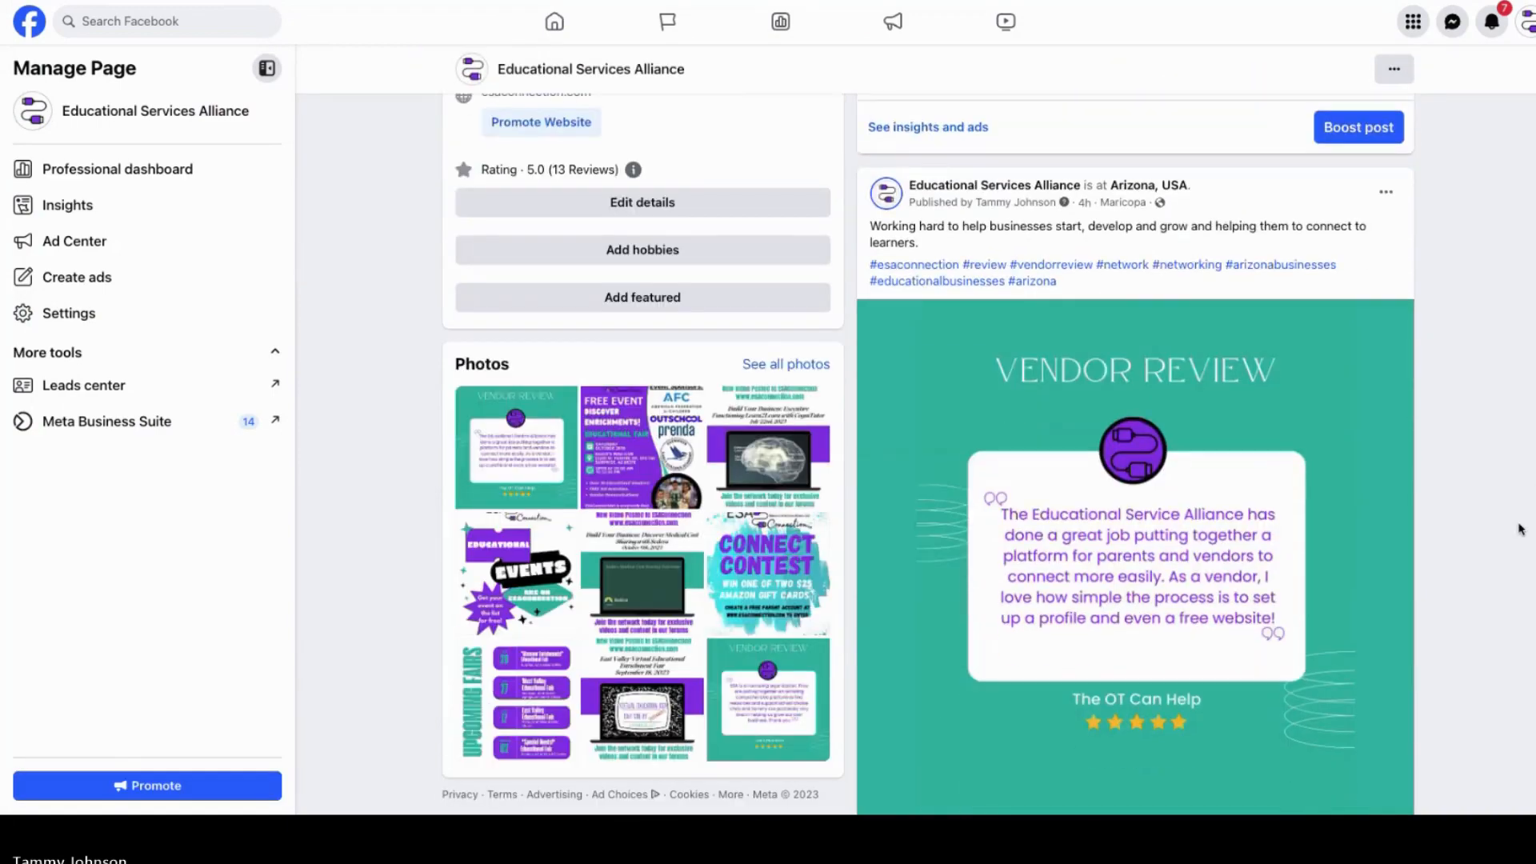
{"action": "scroll", "coordinate": [1520, 528], "scroll_direction": "down", "scroll_amount": 9}
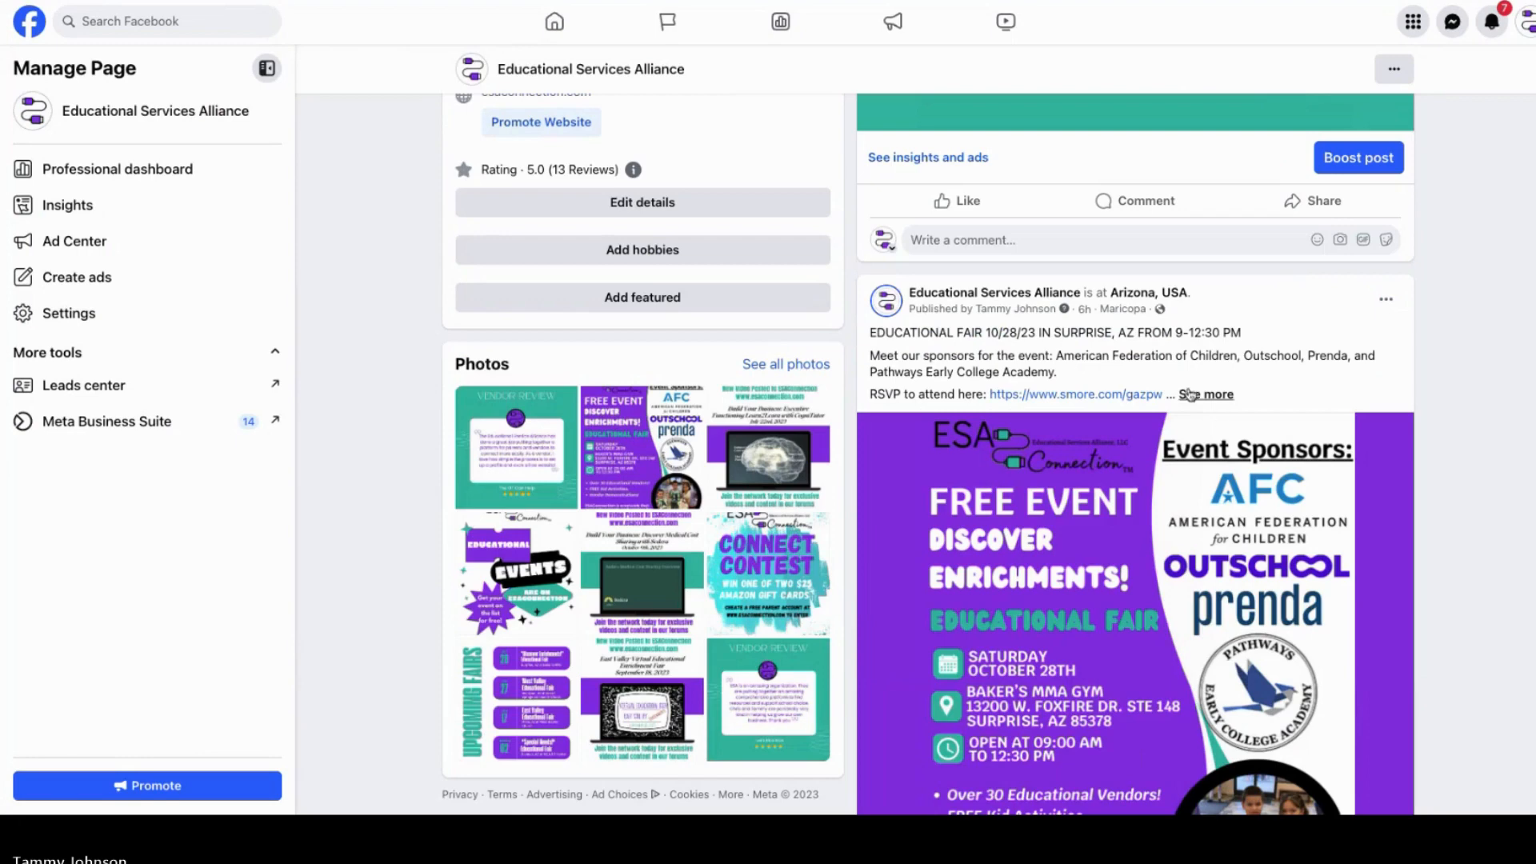
{"action": "left_click", "coordinate": [1192, 394]}
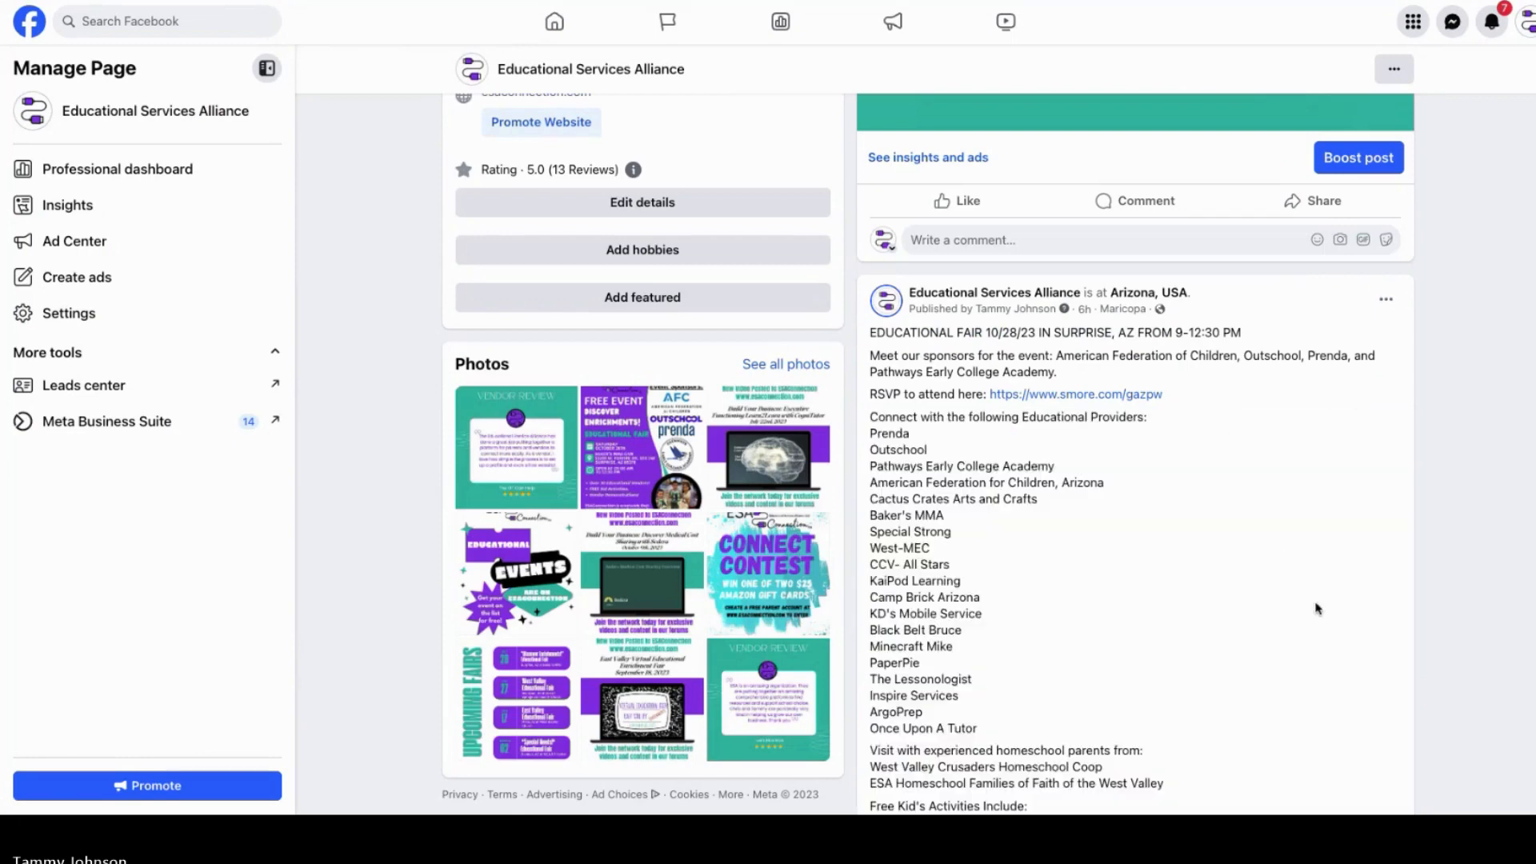
{"action": "scroll", "coordinate": [1317, 608], "scroll_direction": "down", "scroll_amount": 2}
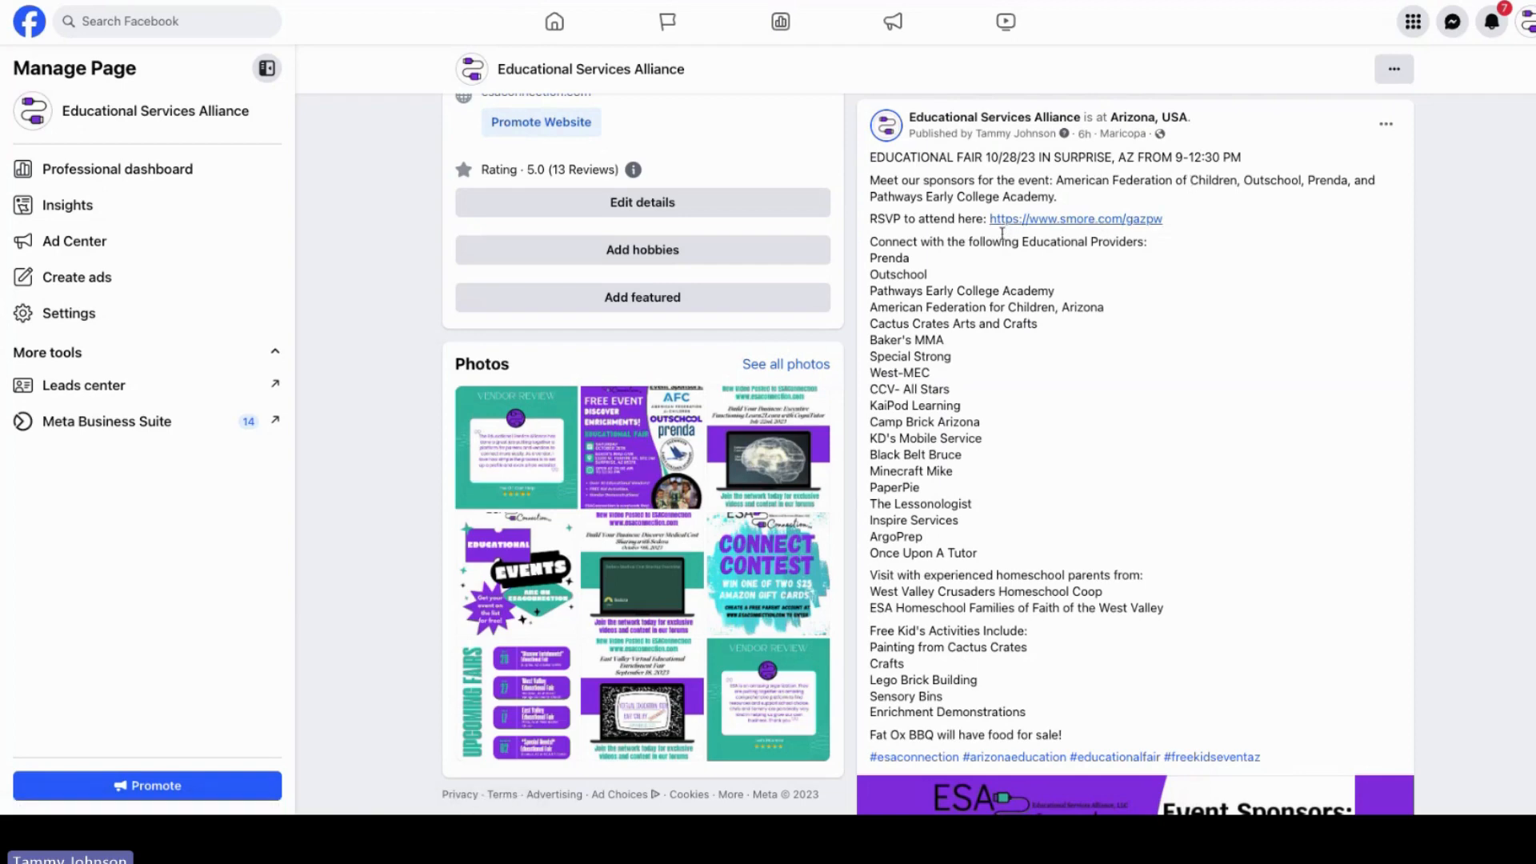
Step: Open the post's RSVP link and read through the event newsletter, then return to the Facebook tab
{"action": "left_click", "coordinate": [1060, 221]}
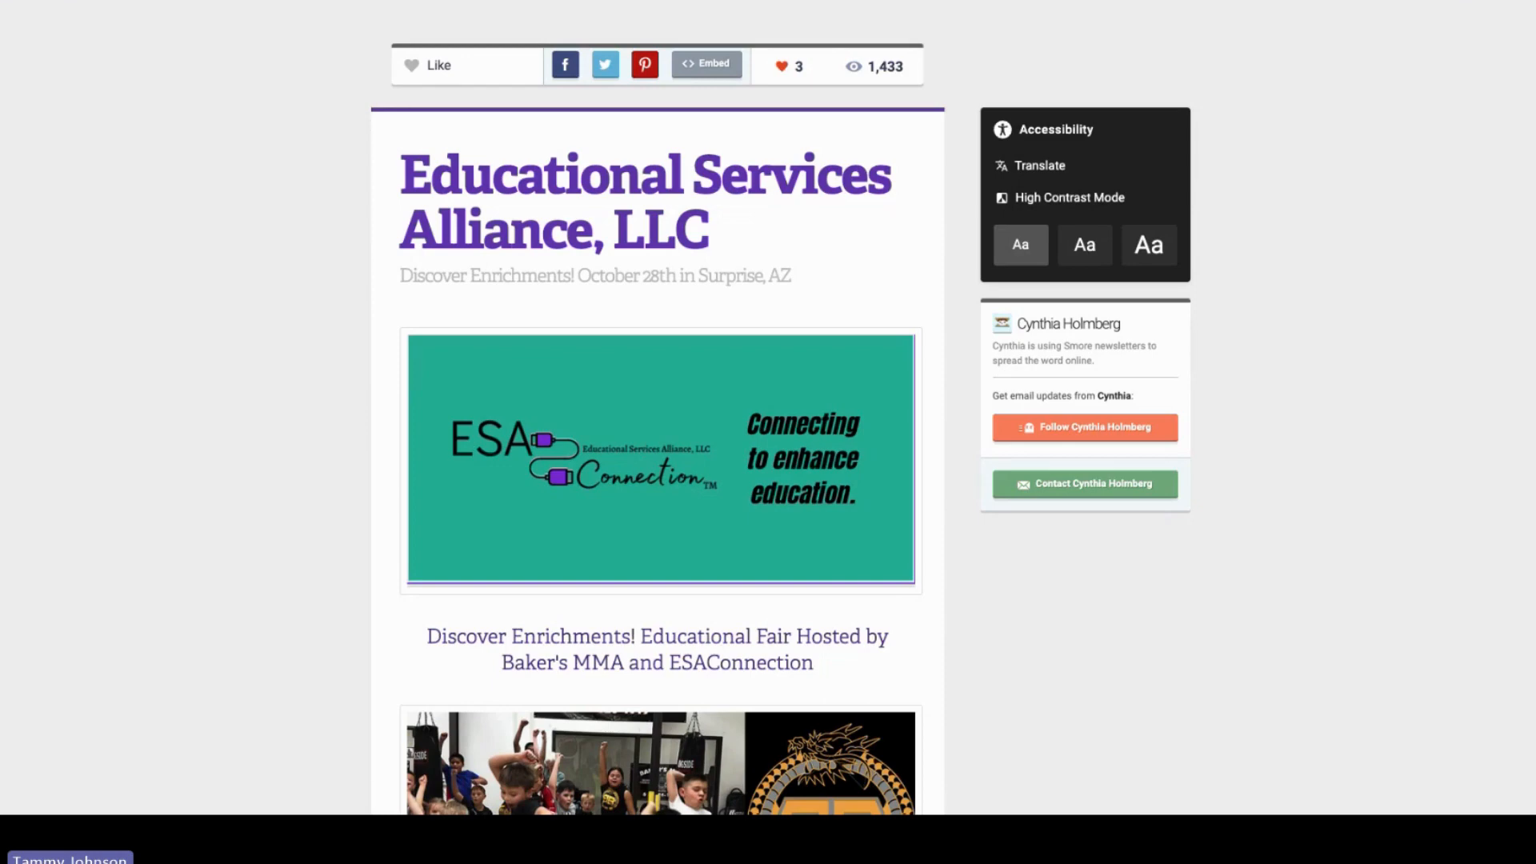
{"action": "scroll", "coordinate": [657, 432], "scroll_direction": "down", "scroll_amount": 15}
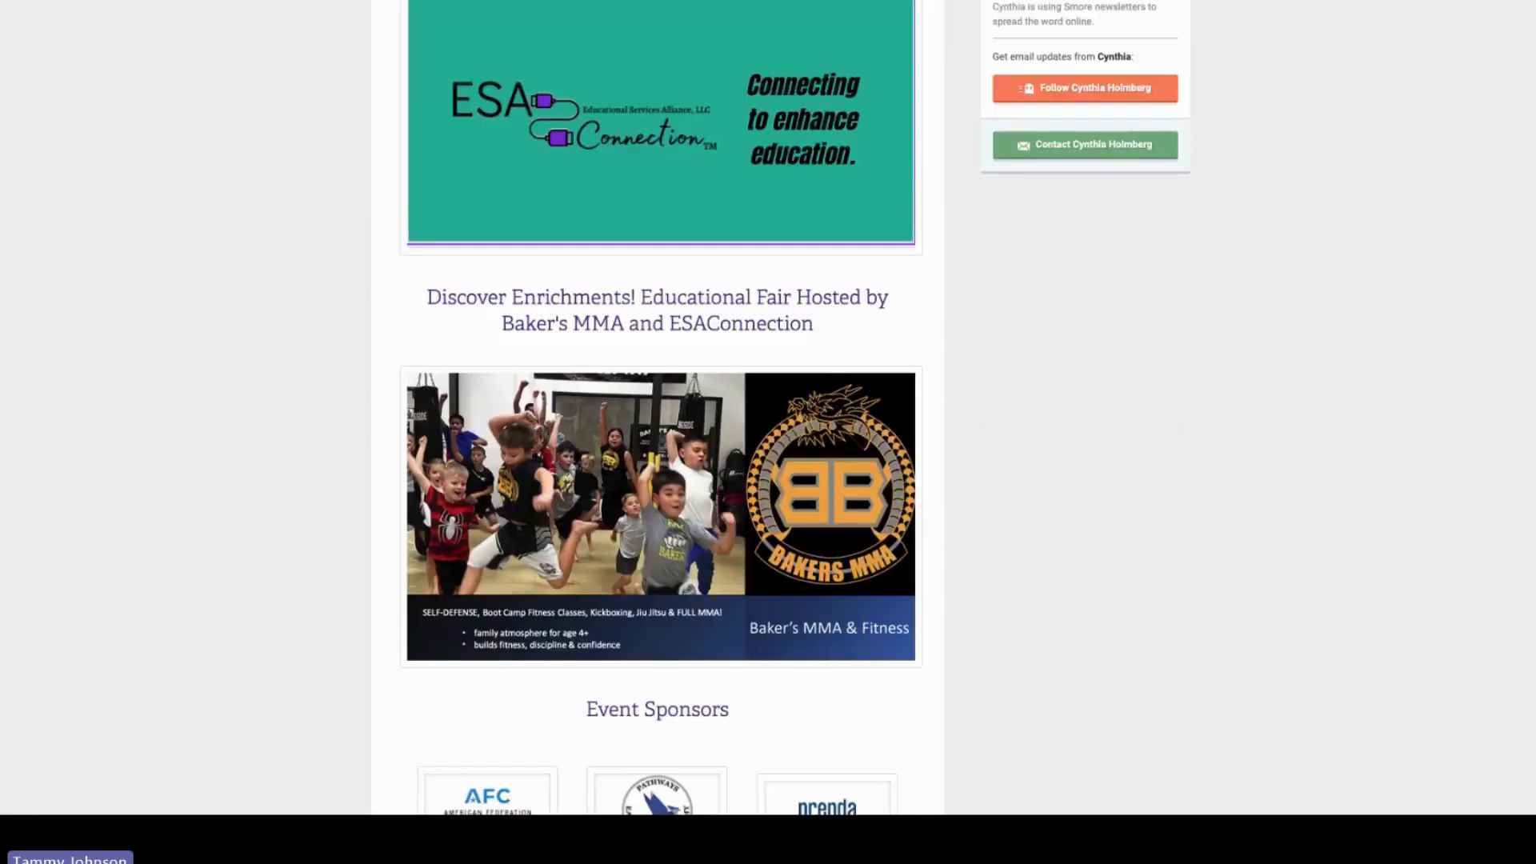
{"action": "scroll", "coordinate": [658, 432], "scroll_direction": "down", "scroll_amount": 10}
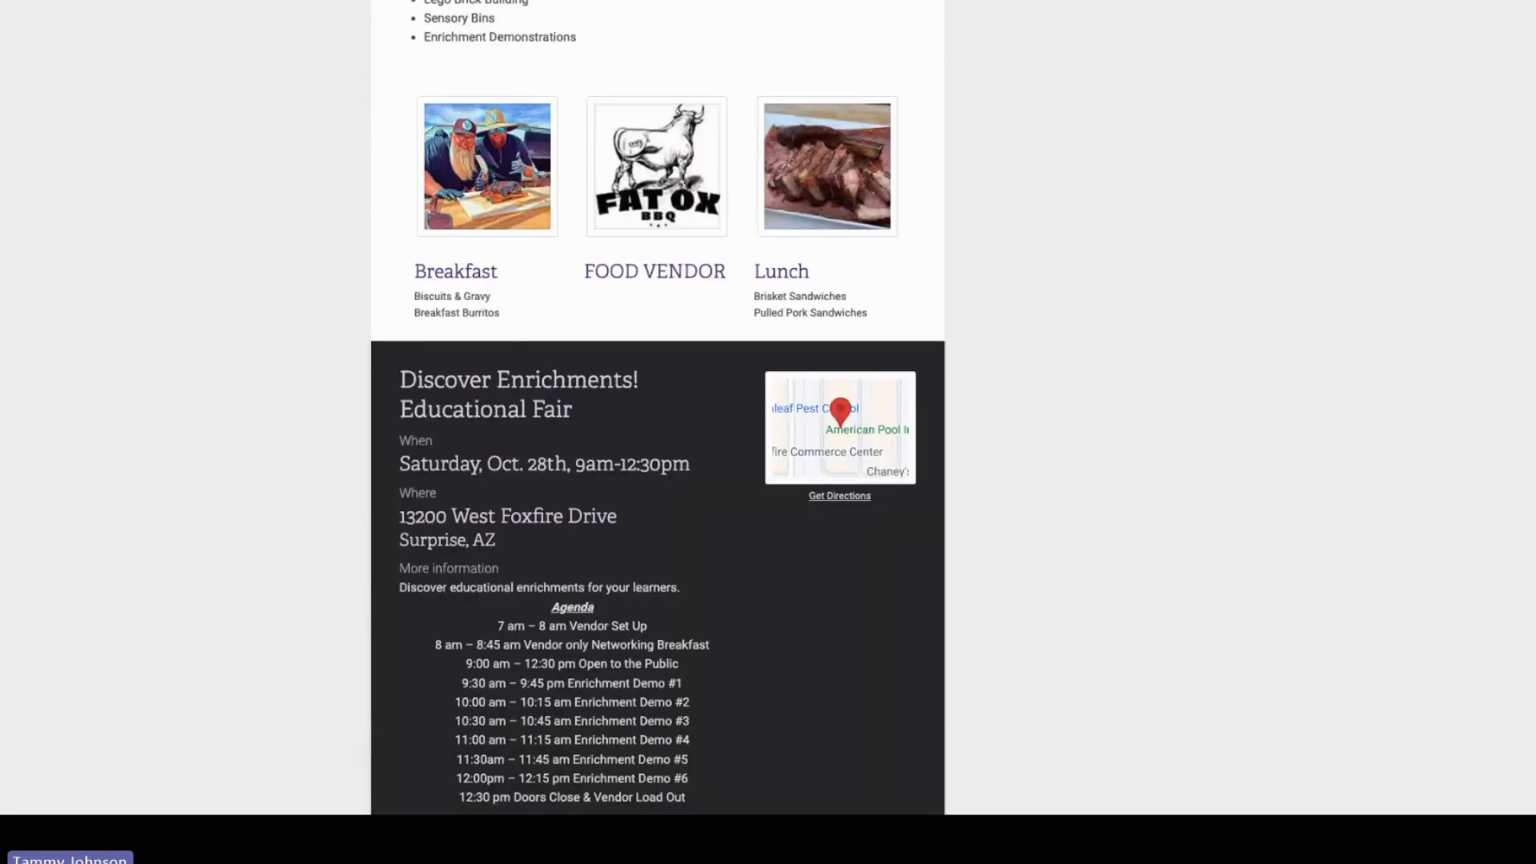
{"action": "scroll", "coordinate": [658, 431], "scroll_direction": "down", "scroll_amount": 4}
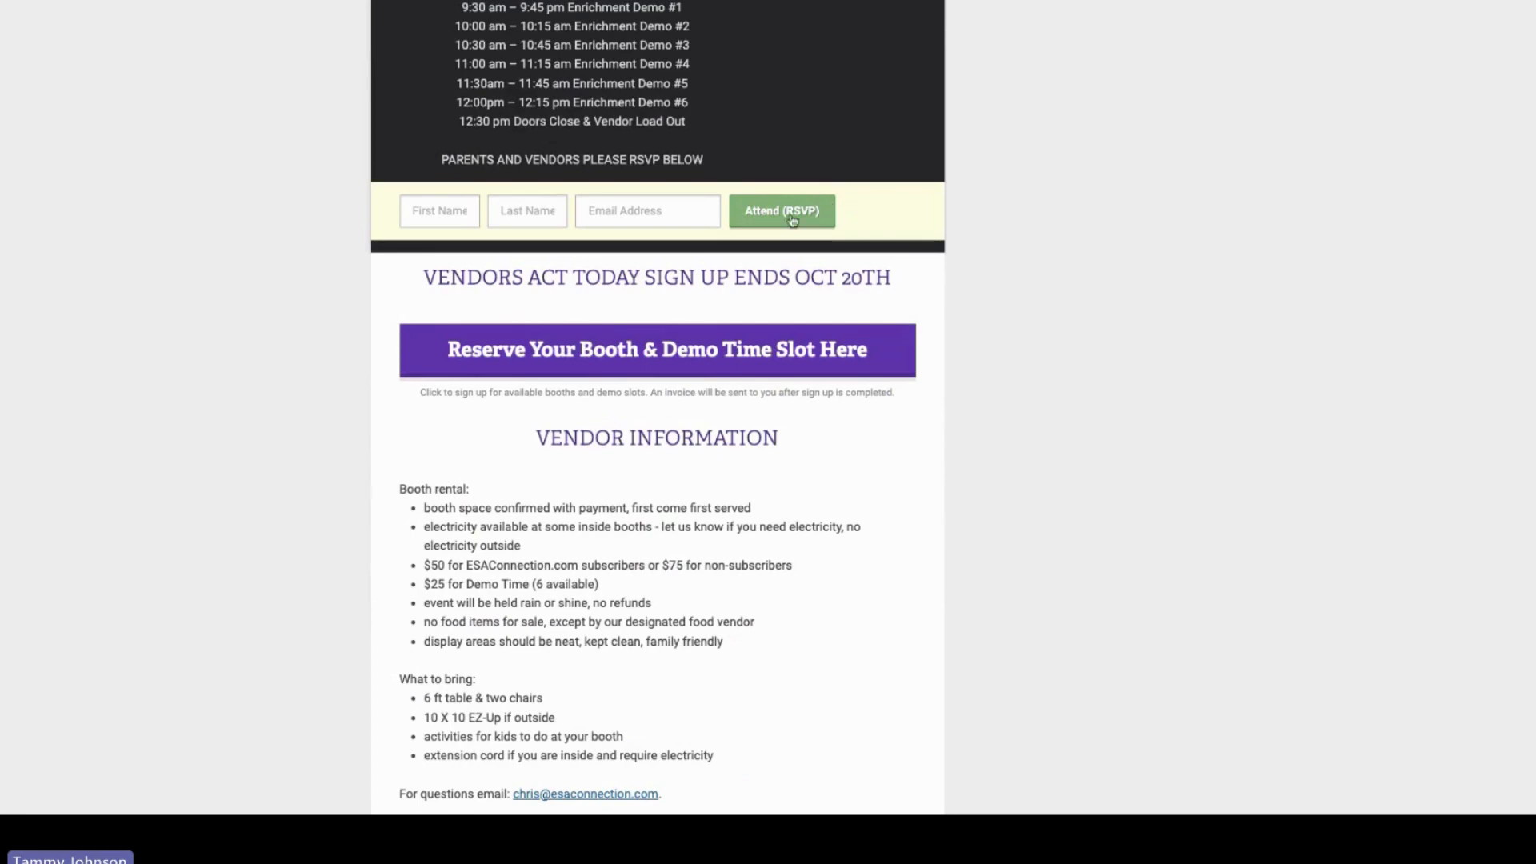
{"action": "scroll", "coordinate": [657, 432], "scroll_direction": "up", "scroll_amount": 2}
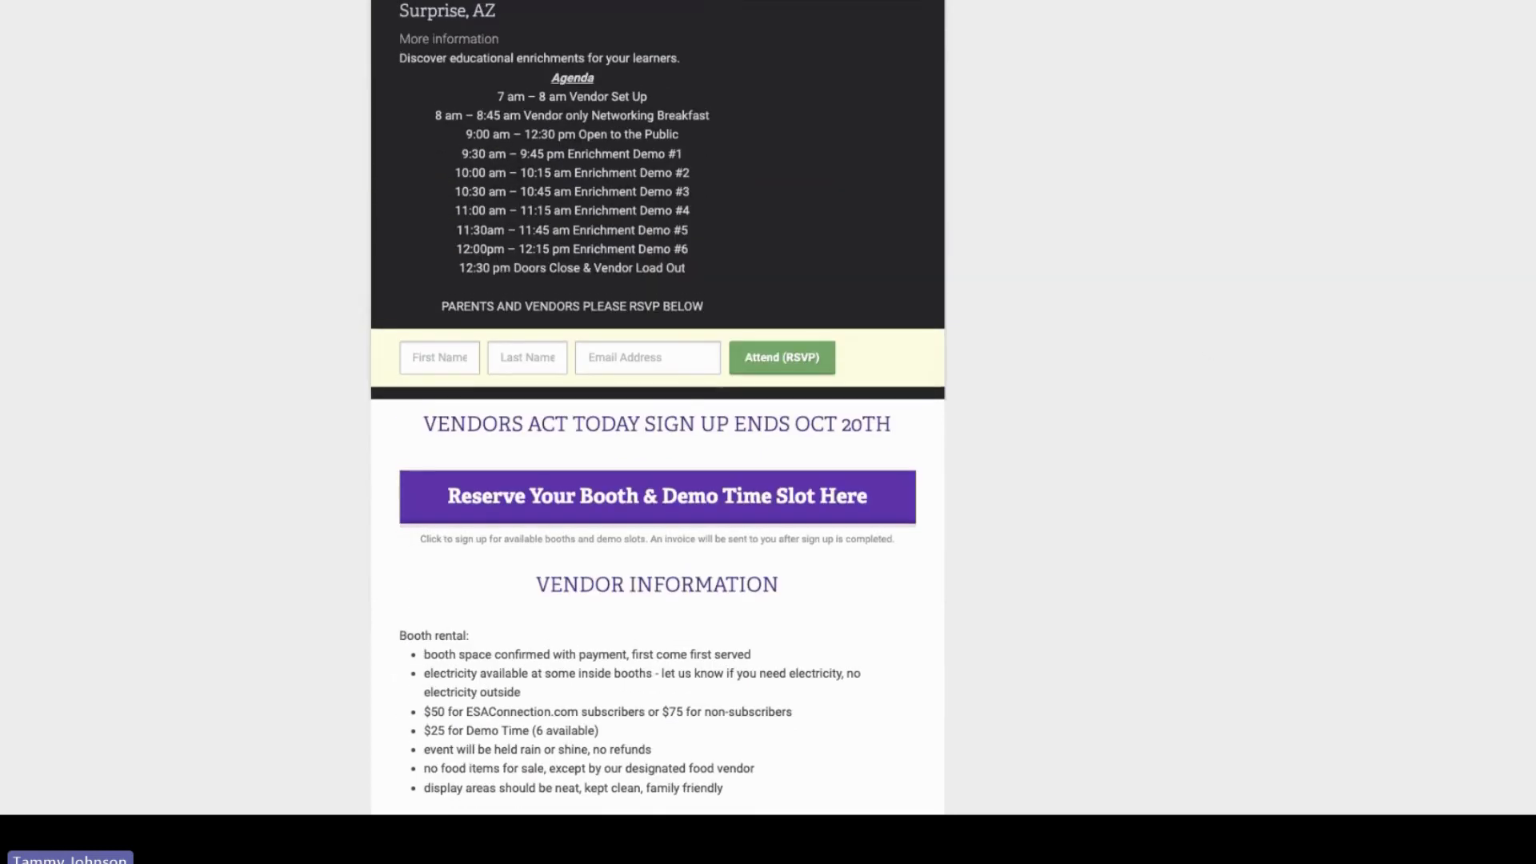
{"action": "scroll", "coordinate": [658, 432], "scroll_direction": "down", "scroll_amount": 9}
{"action": "scroll", "coordinate": [1526, 682], "scroll_direction": "down", "scroll_amount": 13}
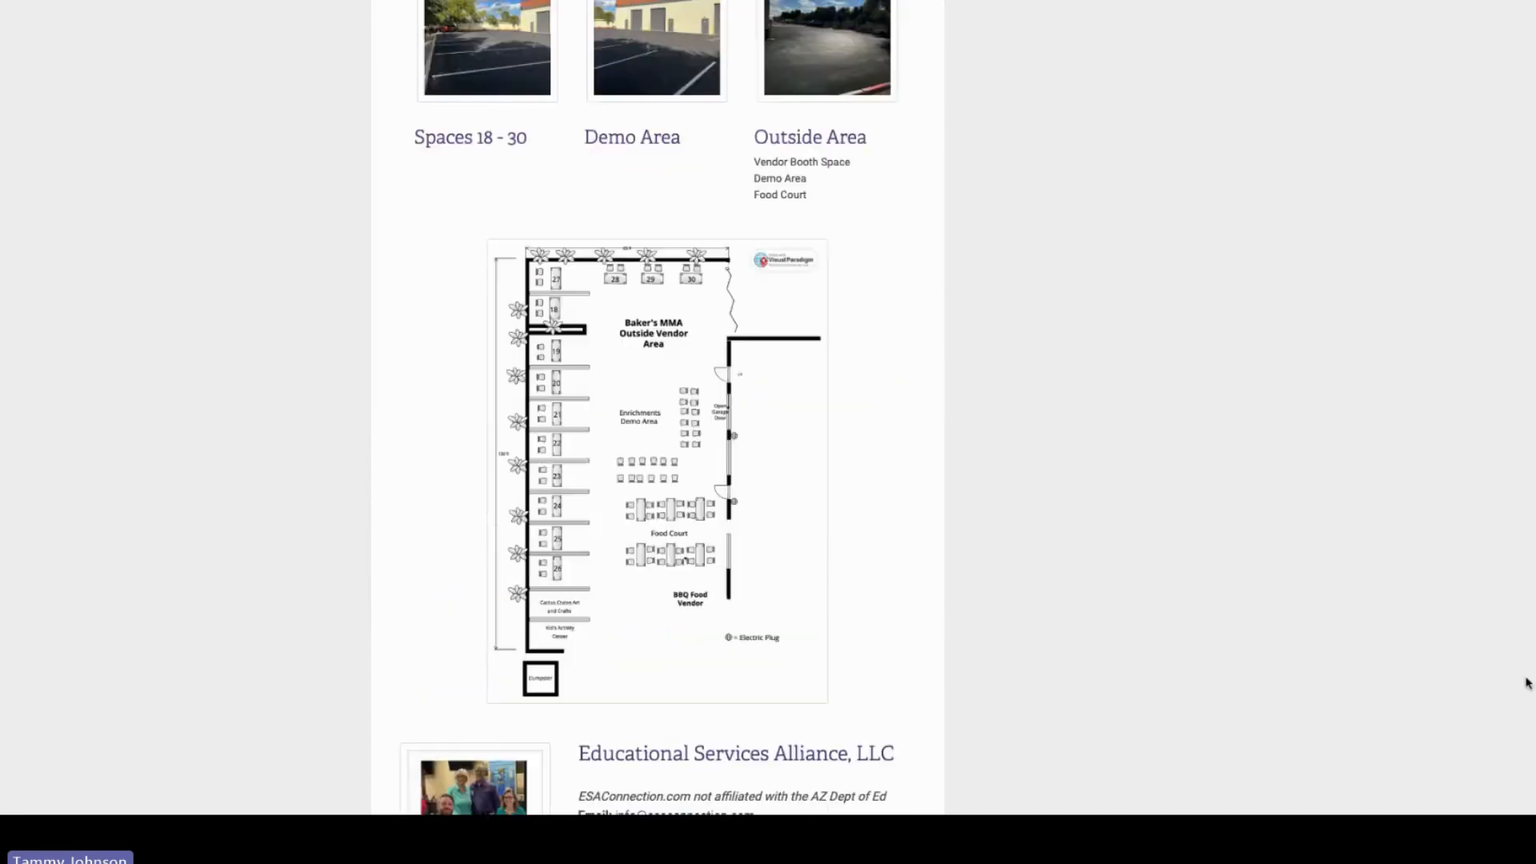
{"action": "scroll", "coordinate": [1525, 680], "scroll_direction": "up", "scroll_amount": 15}
{"action": "scroll", "coordinate": [1516, 360], "scroll_direction": "up", "scroll_amount": 9}
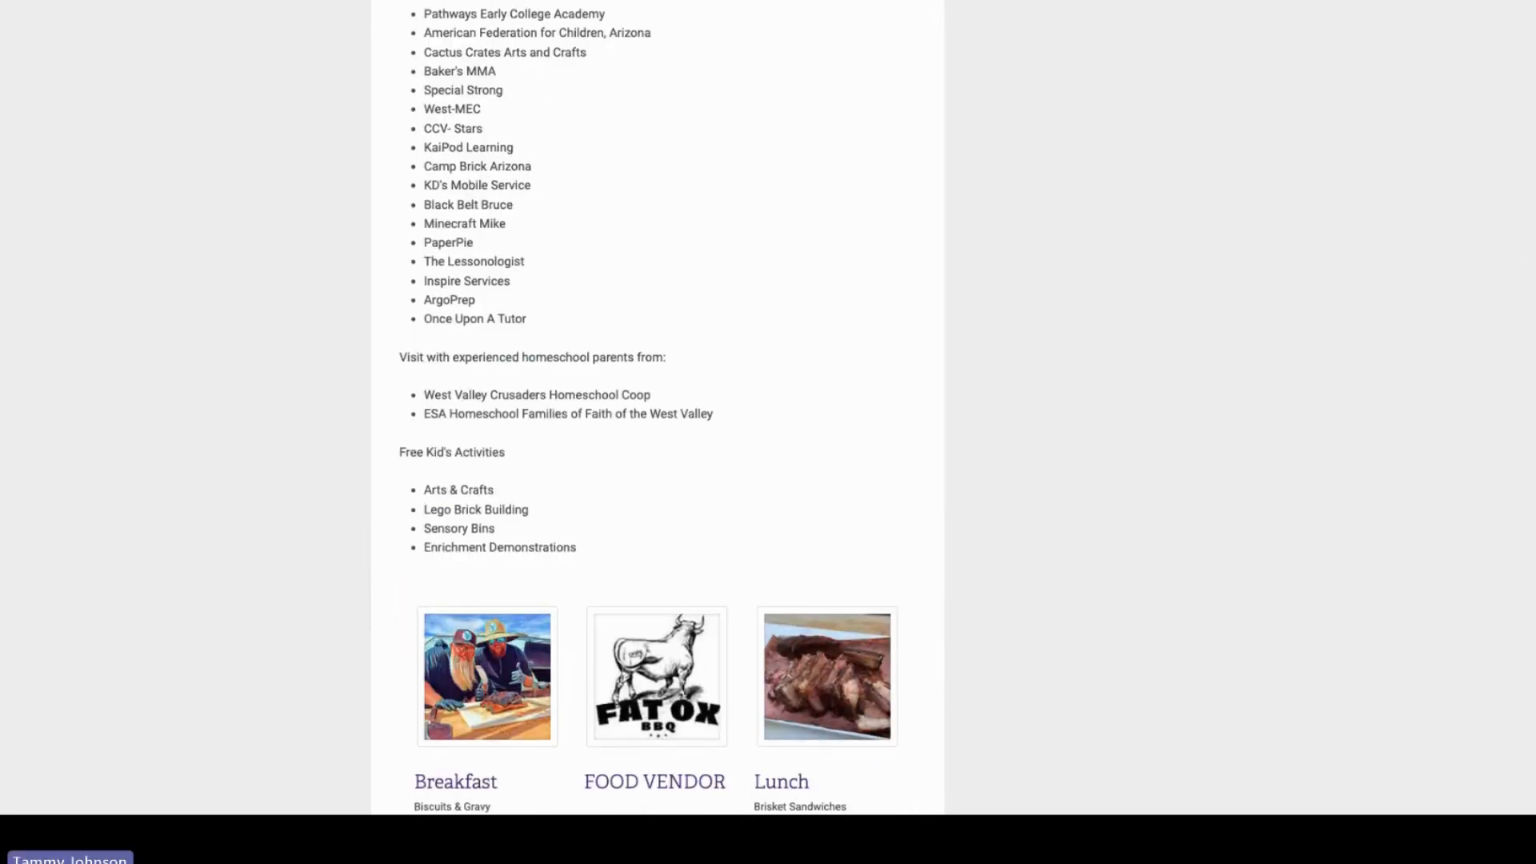
{"action": "scroll", "coordinate": [1263, 151], "scroll_direction": "down", "scroll_amount": 6}
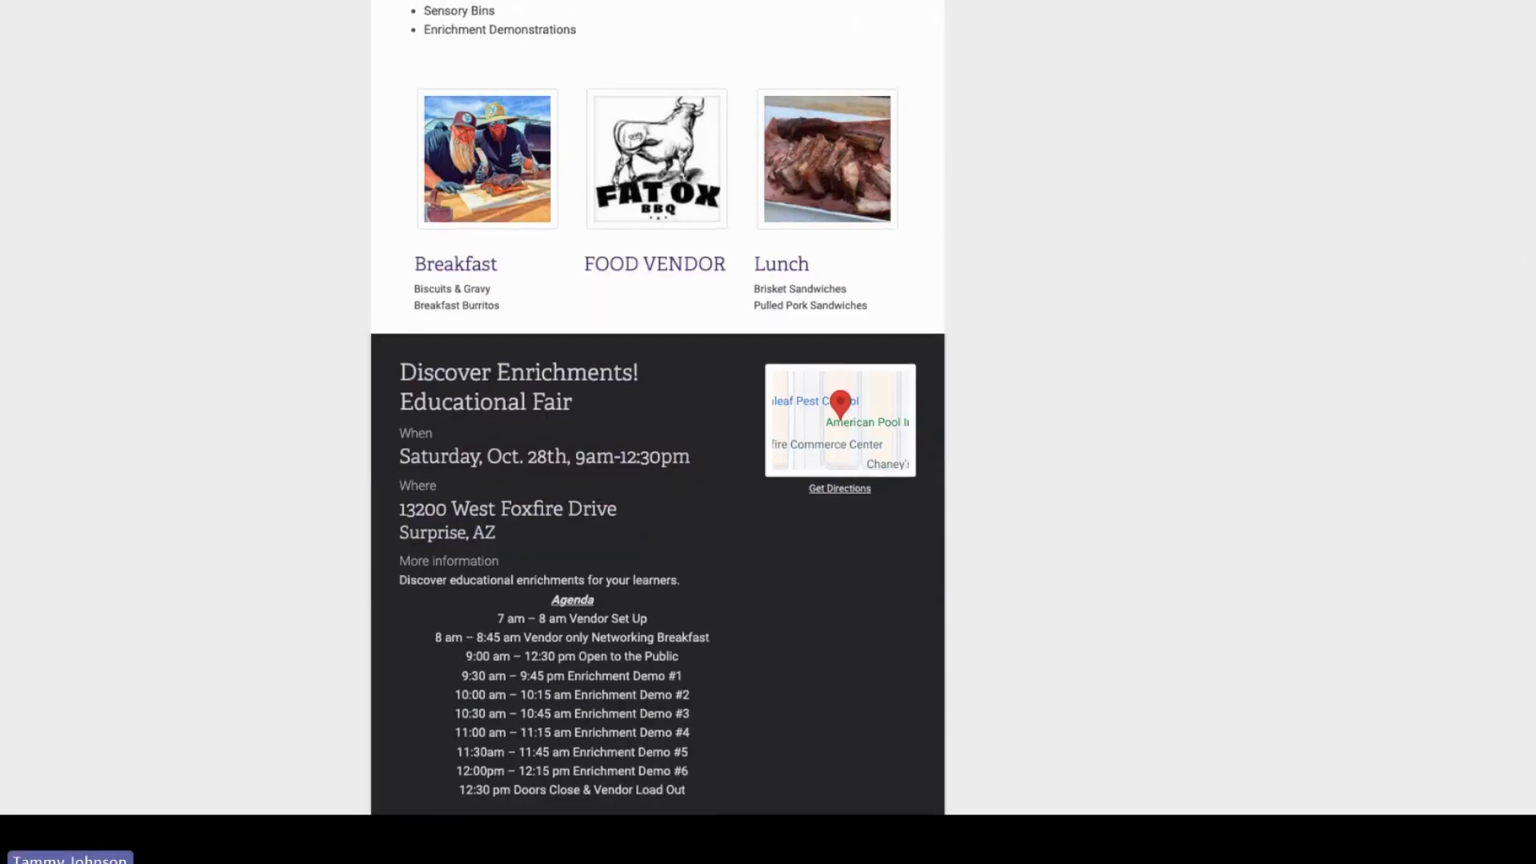
{"action": "key", "text": "ctrl+shift+Tab"}
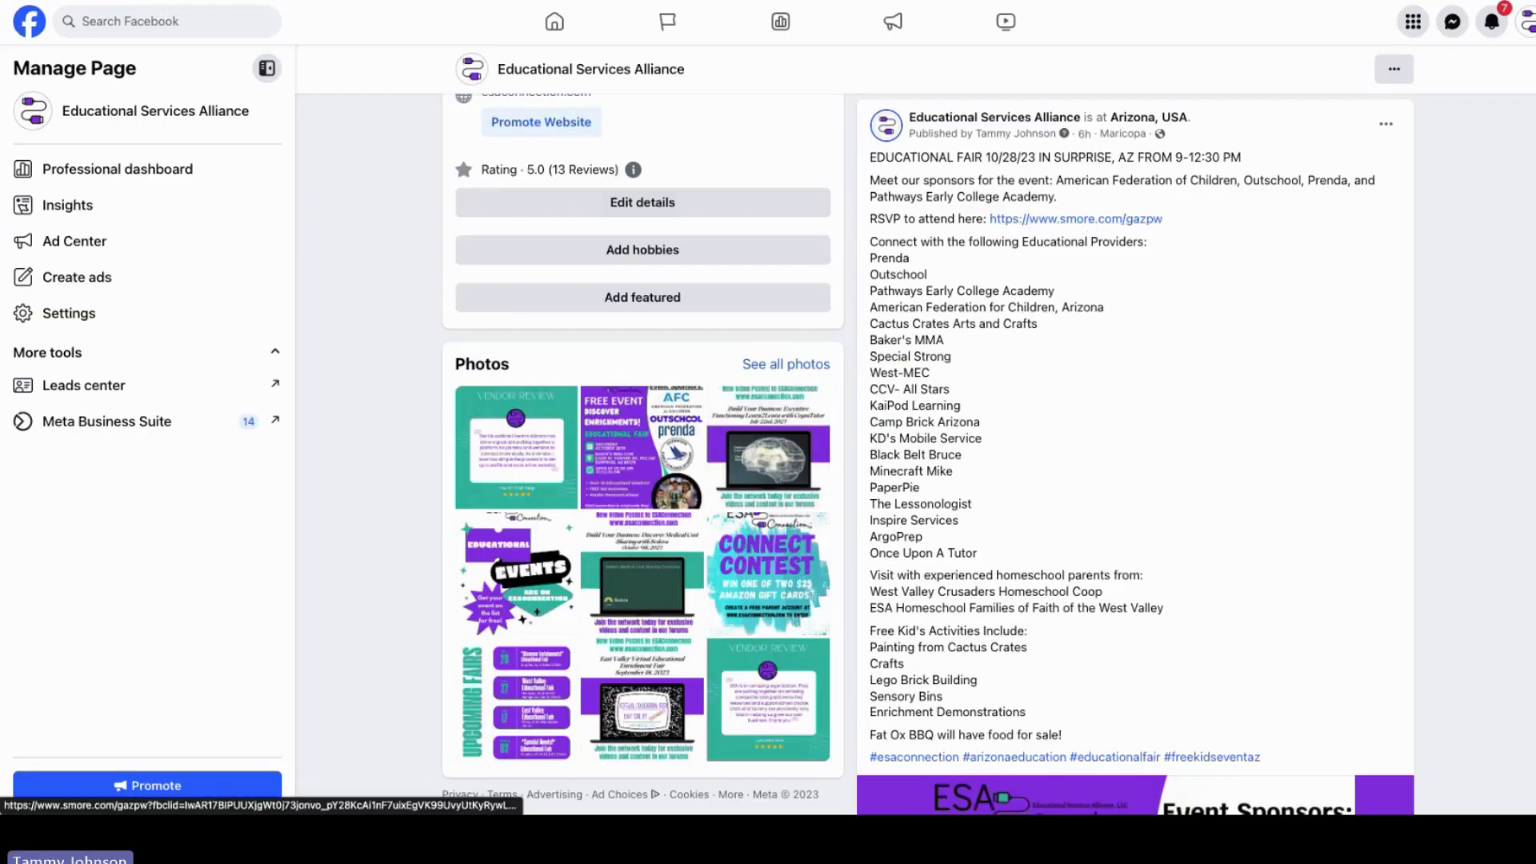
Step: Open the featured Discover Enrichments! Educational Fair event and review its details and hosts
{"action": "scroll", "coordinate": [1092, 228], "scroll_direction": "up", "scroll_amount": 5}
{"action": "scroll", "coordinate": [980, 316], "scroll_direction": "up", "scroll_amount": 5}
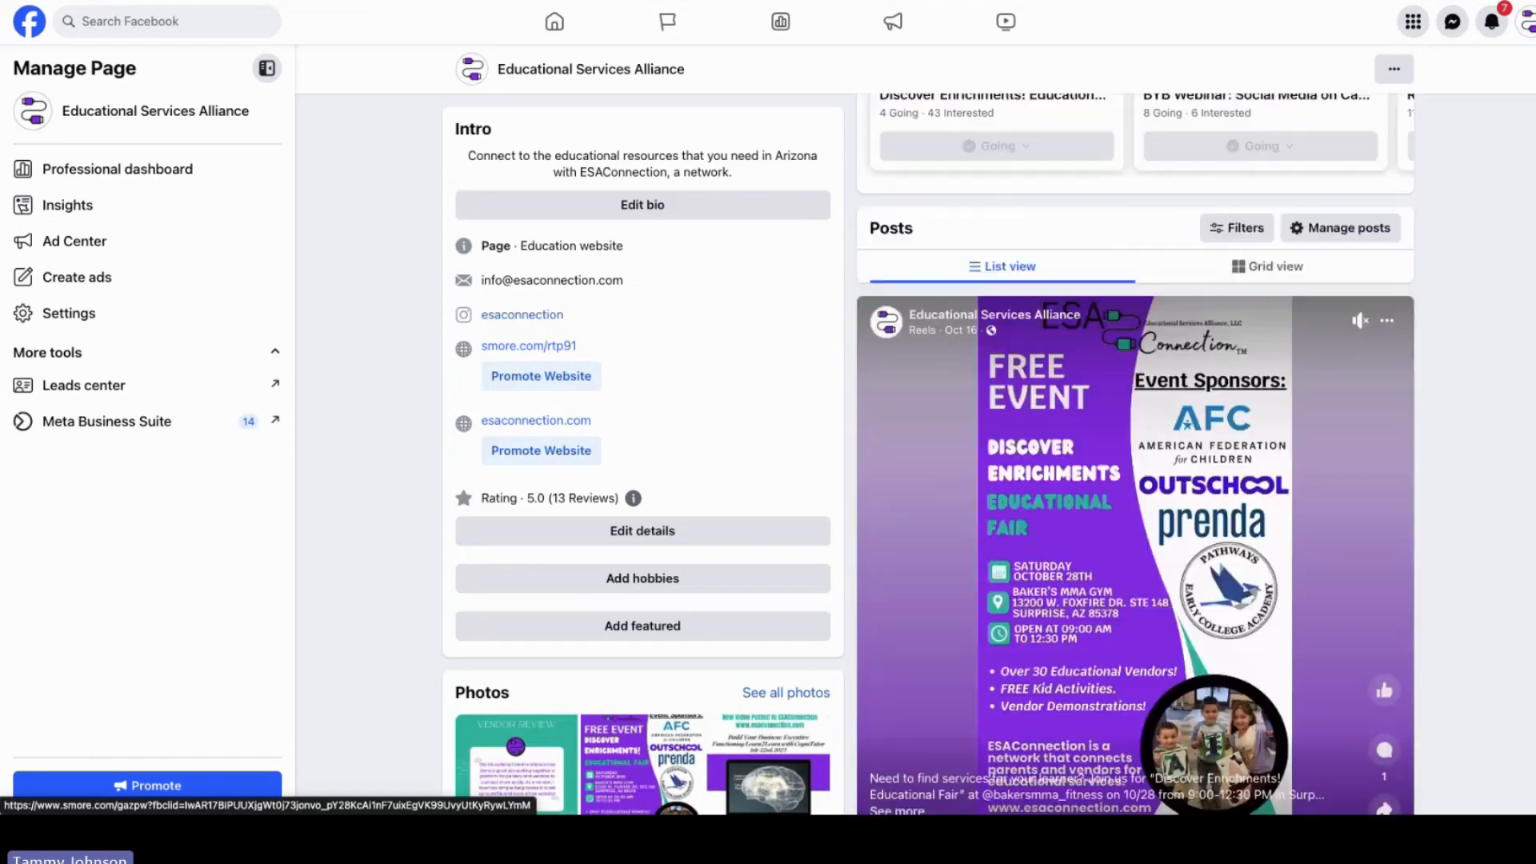
{"action": "scroll", "coordinate": [980, 315], "scroll_direction": "down", "scroll_amount": 4}
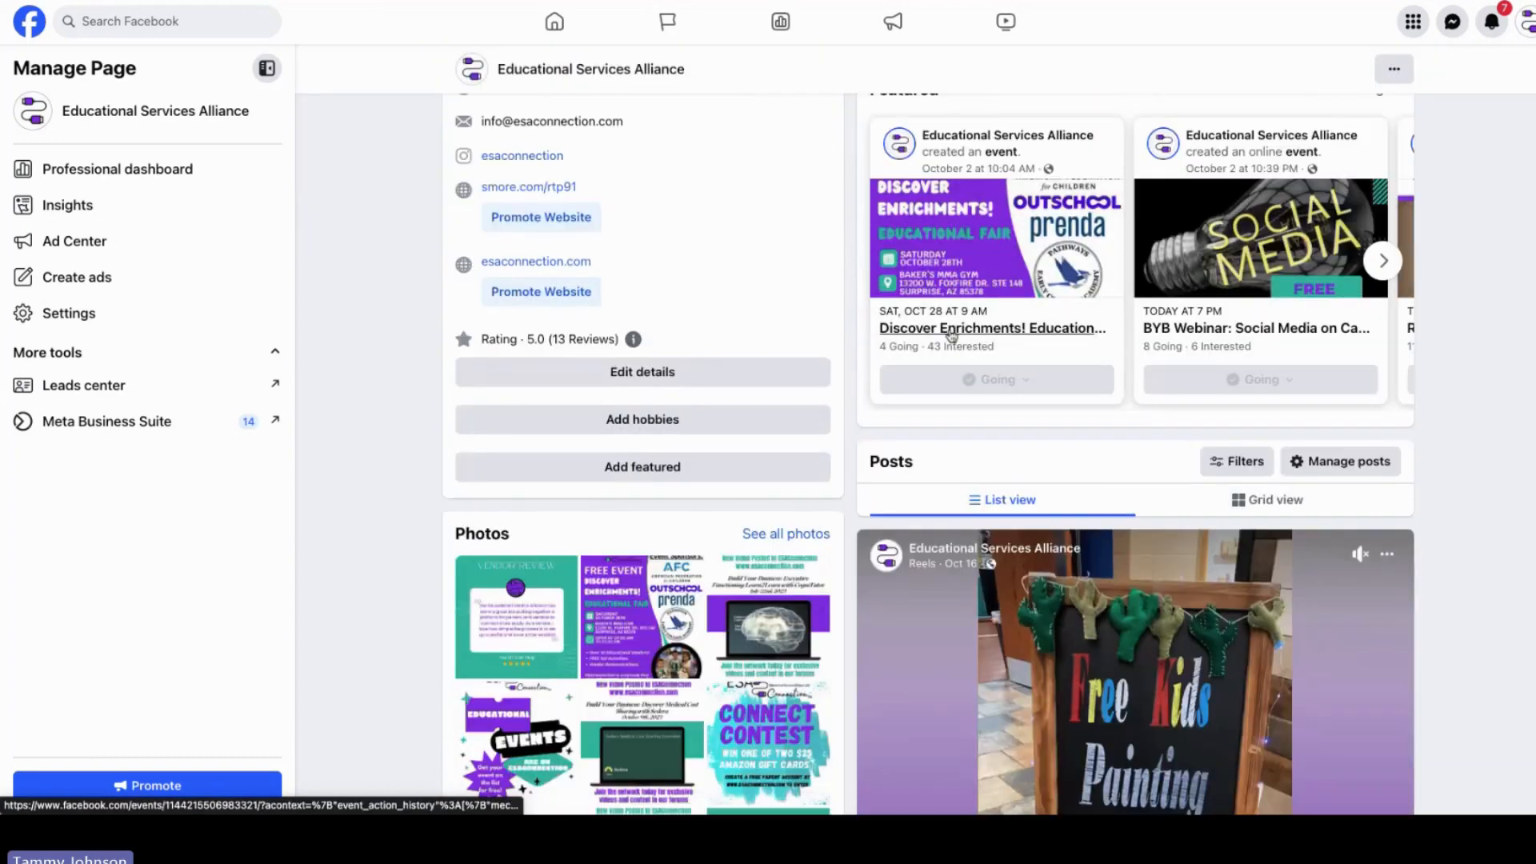
{"action": "left_click", "coordinate": [951, 328]}
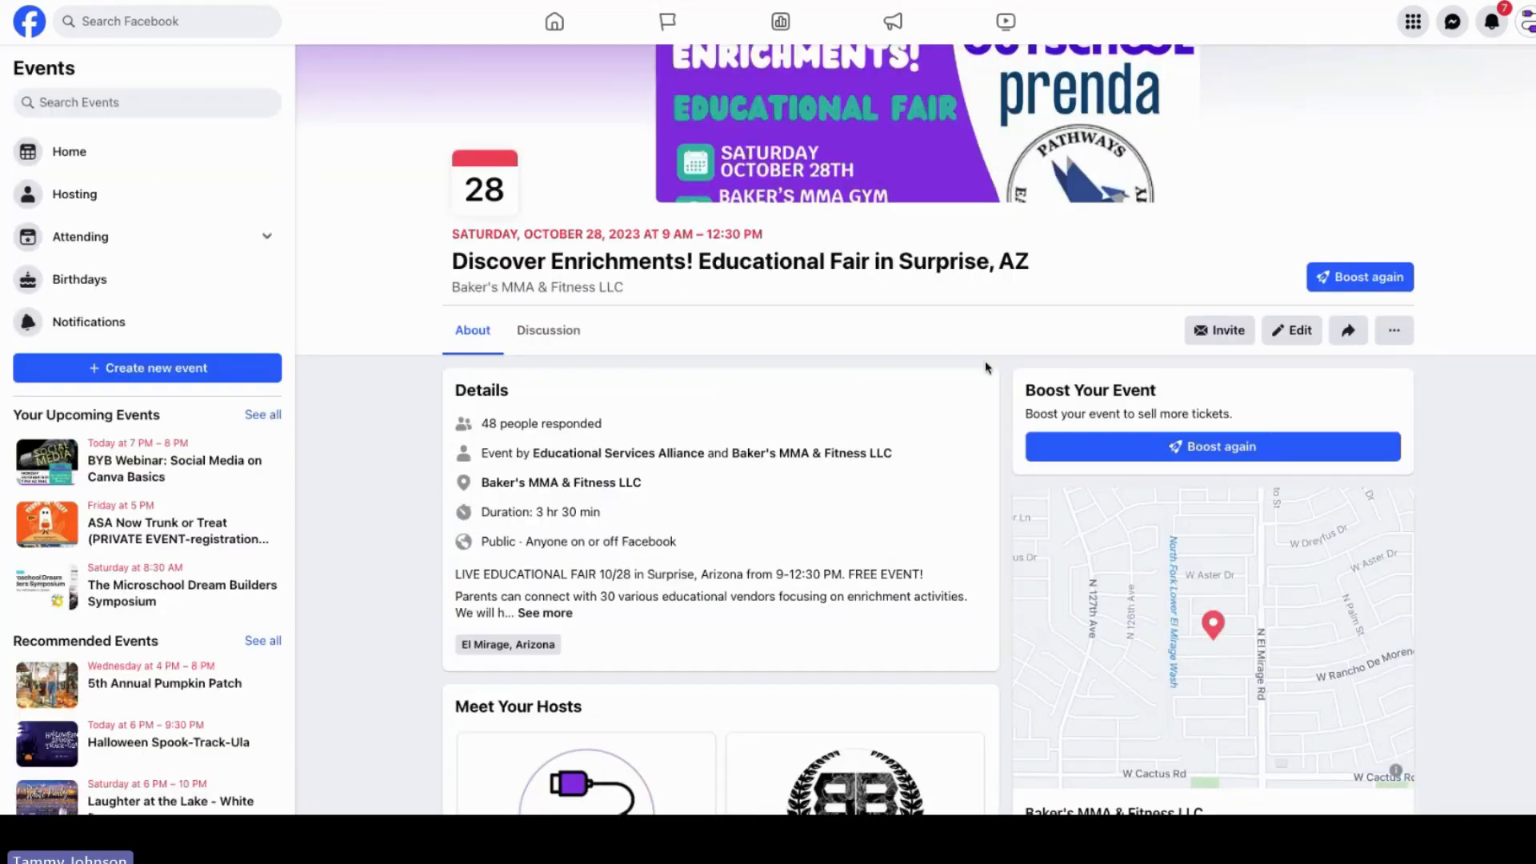
{"action": "scroll", "coordinate": [915, 430], "scroll_direction": "down", "scroll_amount": 4}
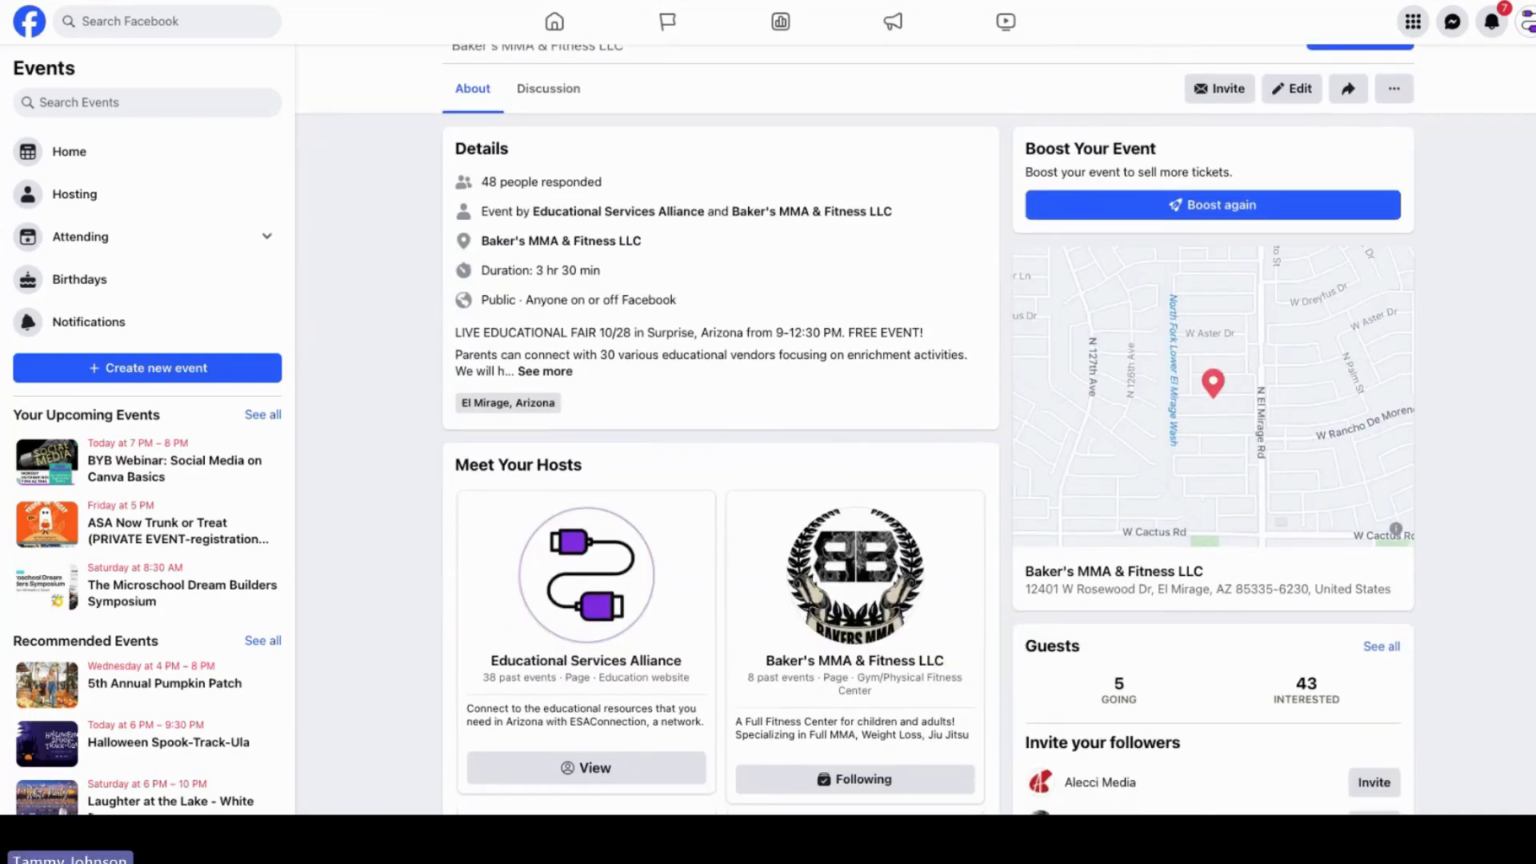
{"action": "scroll", "coordinate": [915, 430], "scroll_direction": "down", "scroll_amount": 1}
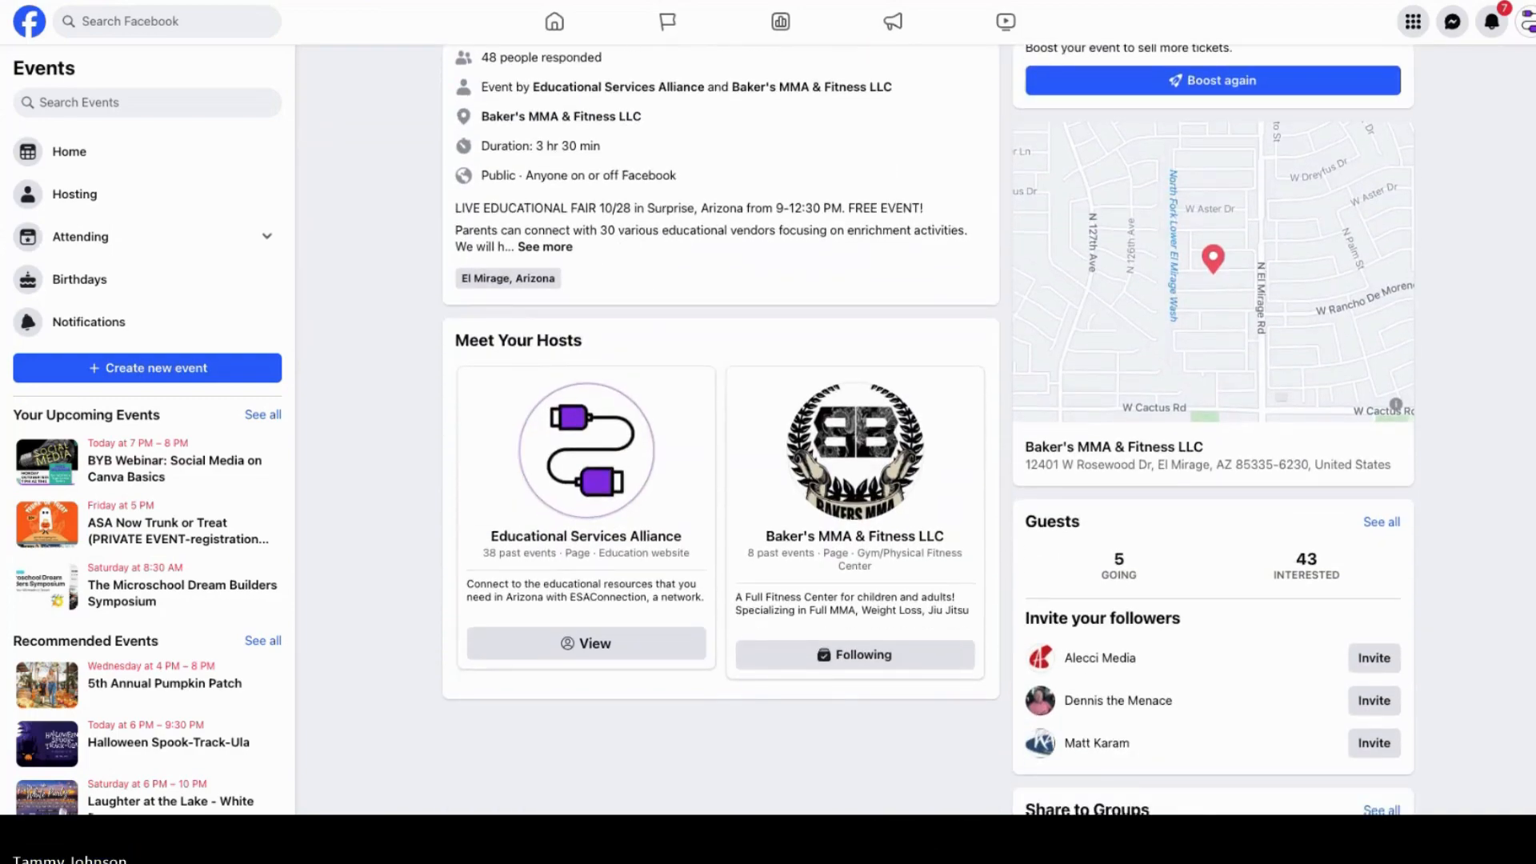
{"action": "scroll", "coordinate": [915, 430], "scroll_direction": "up", "scroll_amount": 1}
{"action": "scroll", "coordinate": [915, 430], "scroll_direction": "up", "scroll_amount": 2}
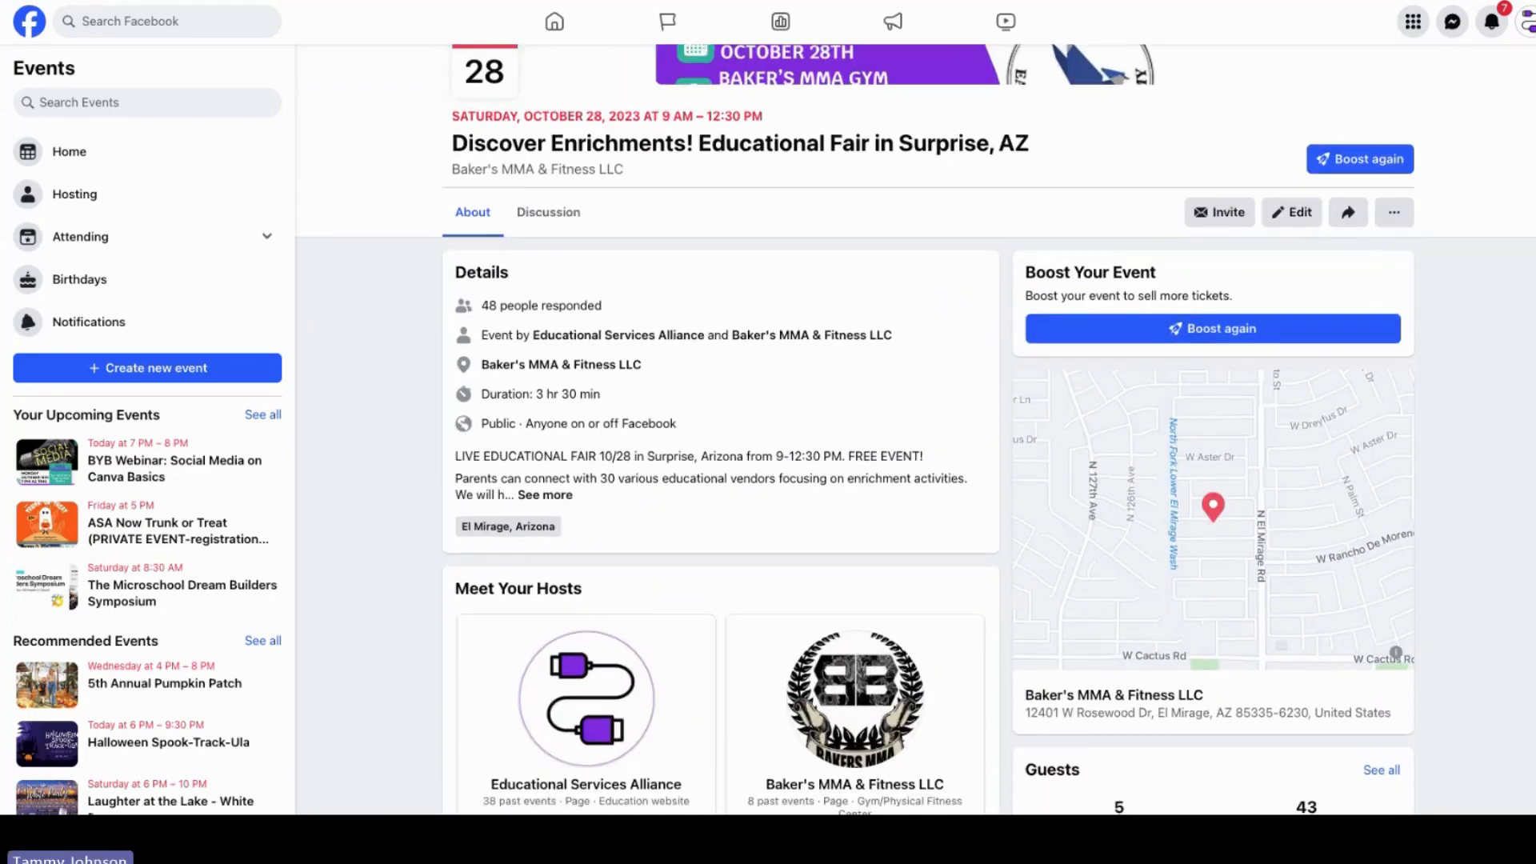
{"action": "scroll", "coordinate": [915, 429], "scroll_direction": "down", "scroll_amount": 1}
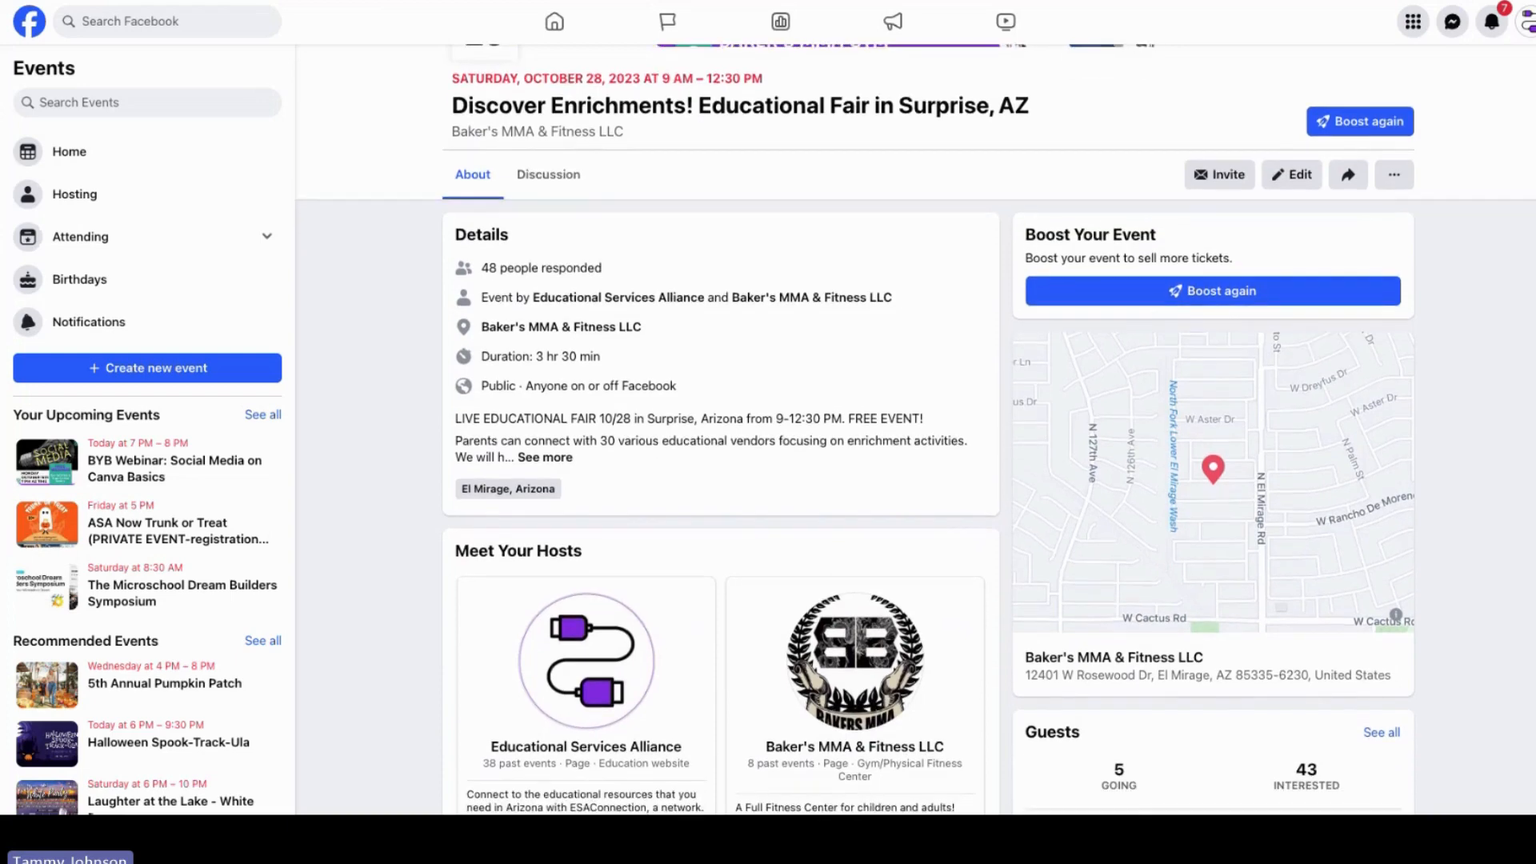
{"action": "scroll", "coordinate": [915, 430], "scroll_direction": "down", "scroll_amount": 1}
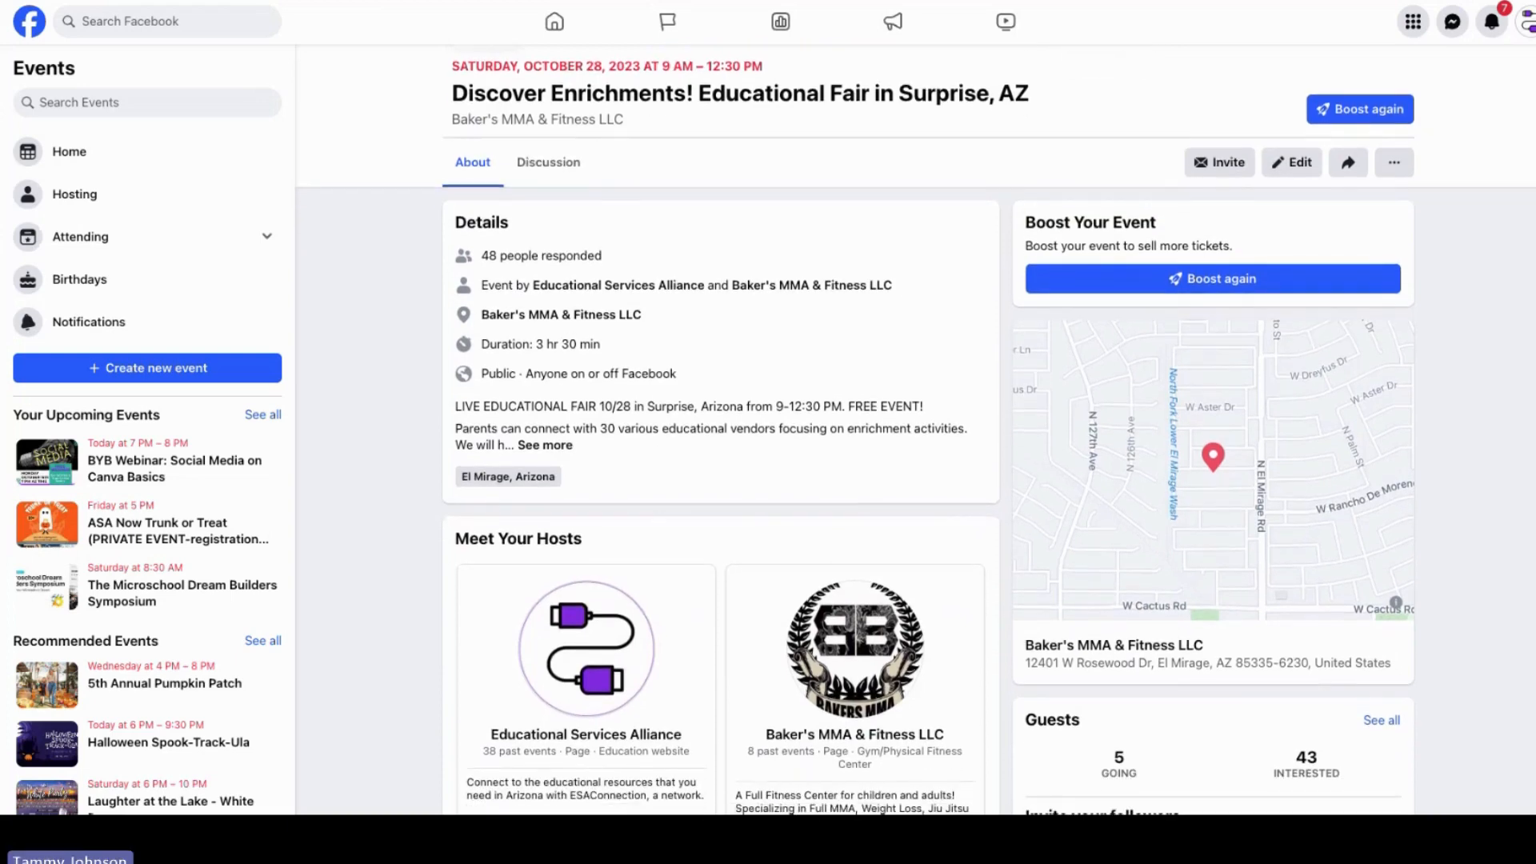
{"action": "scroll", "coordinate": [915, 429], "scroll_direction": "down", "scroll_amount": 2}
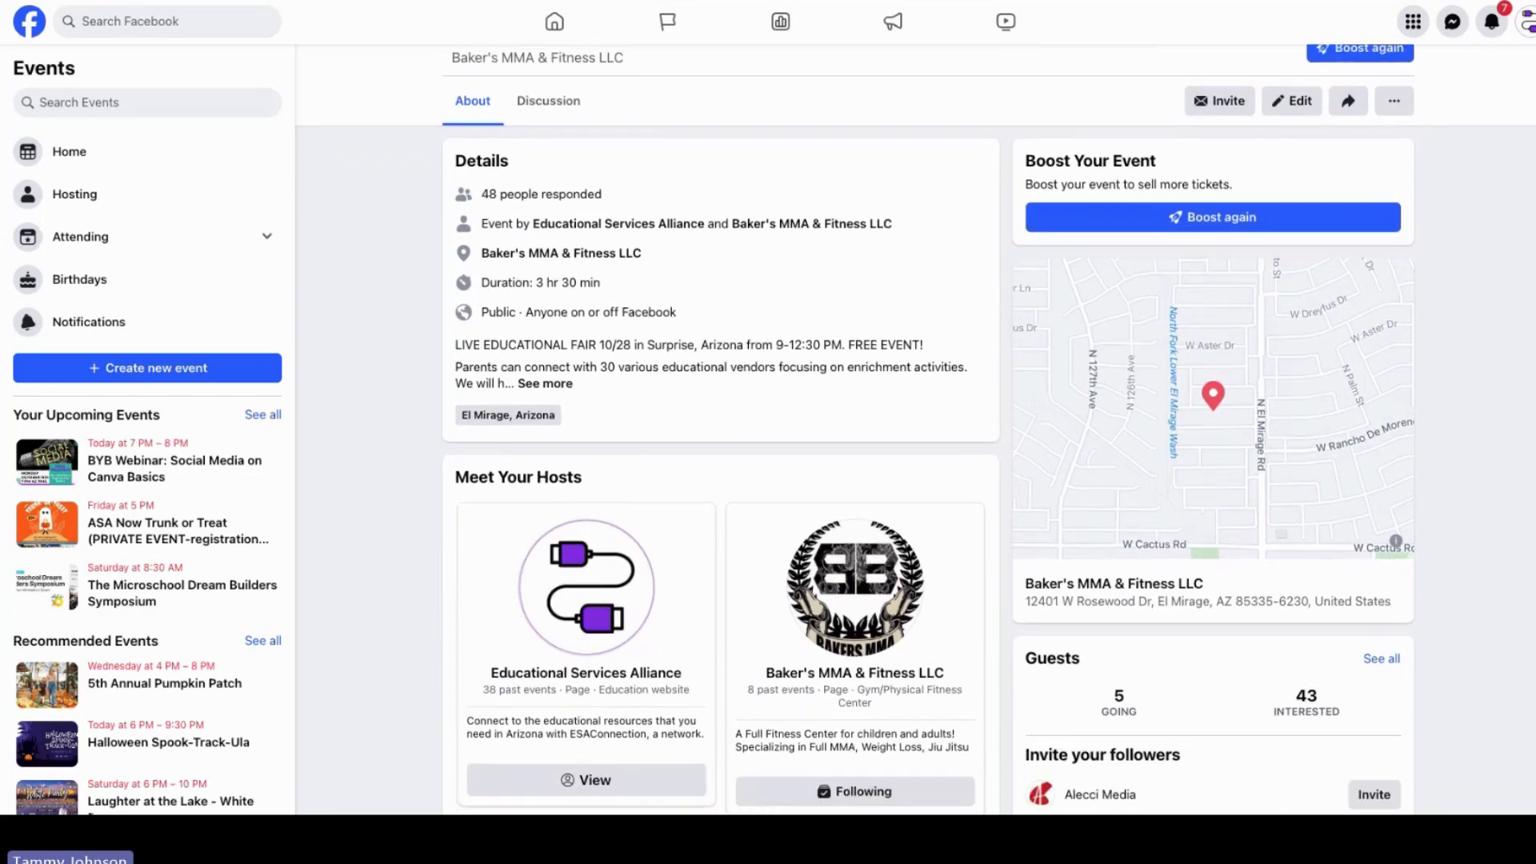
{"action": "scroll", "coordinate": [915, 430], "scroll_direction": "down", "scroll_amount": 1}
{"action": "scroll", "coordinate": [915, 430], "scroll_direction": "up", "scroll_amount": 3}
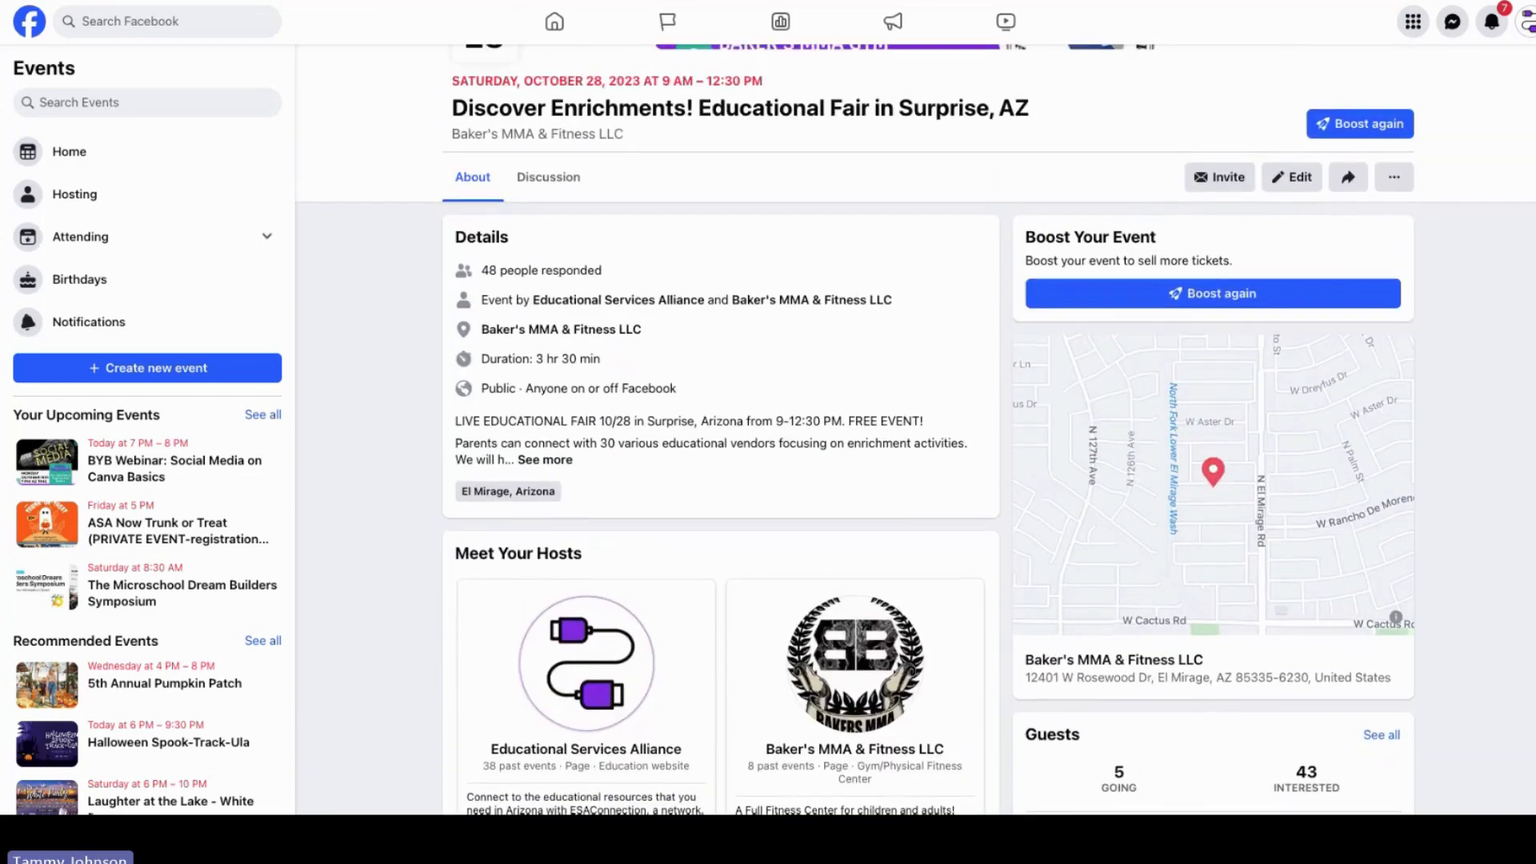
{"action": "scroll", "coordinate": [915, 429], "scroll_direction": "up", "scroll_amount": 1}
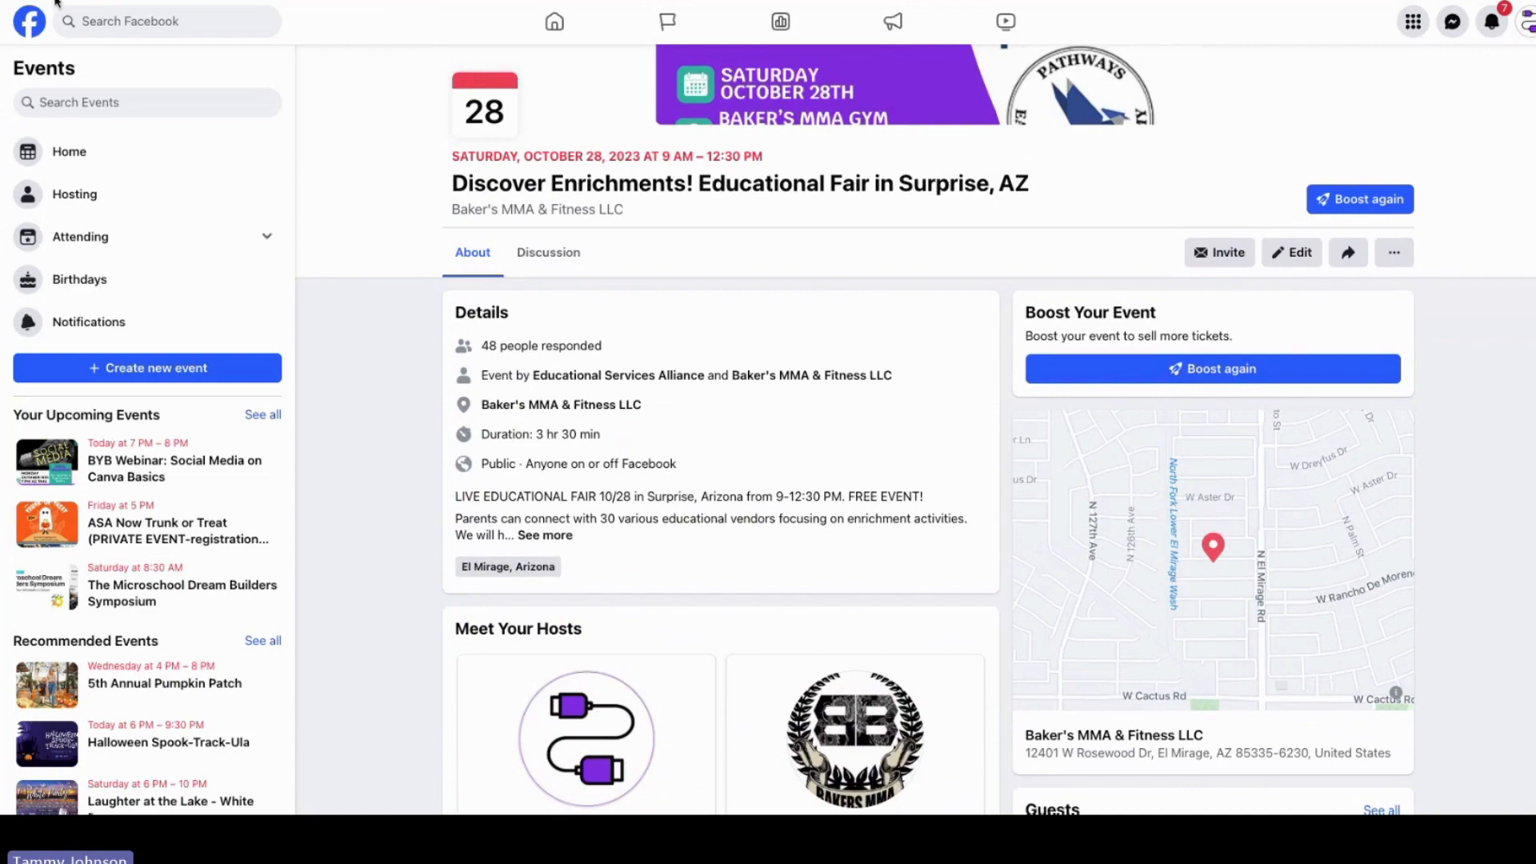
Step: Return to the page and read the expanded Educational Fair post text and hashtags
{"action": "left_click", "coordinate": [56, 1]}
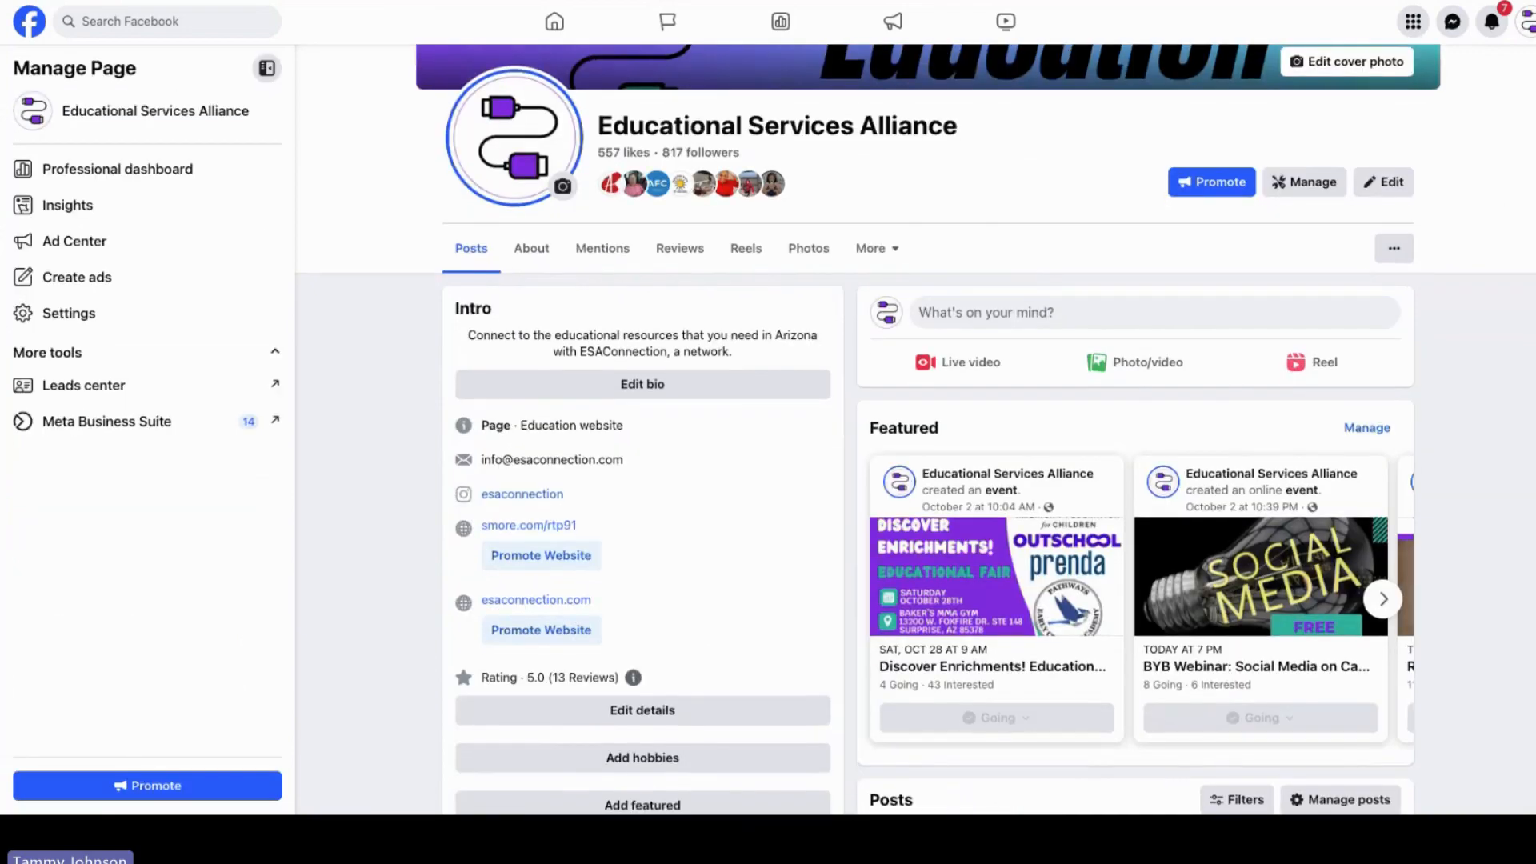
{"action": "scroll", "coordinate": [1456, 515], "scroll_direction": "down", "scroll_amount": 10}
{"action": "scroll", "coordinate": [1452, 496], "scroll_direction": "down", "scroll_amount": 5}
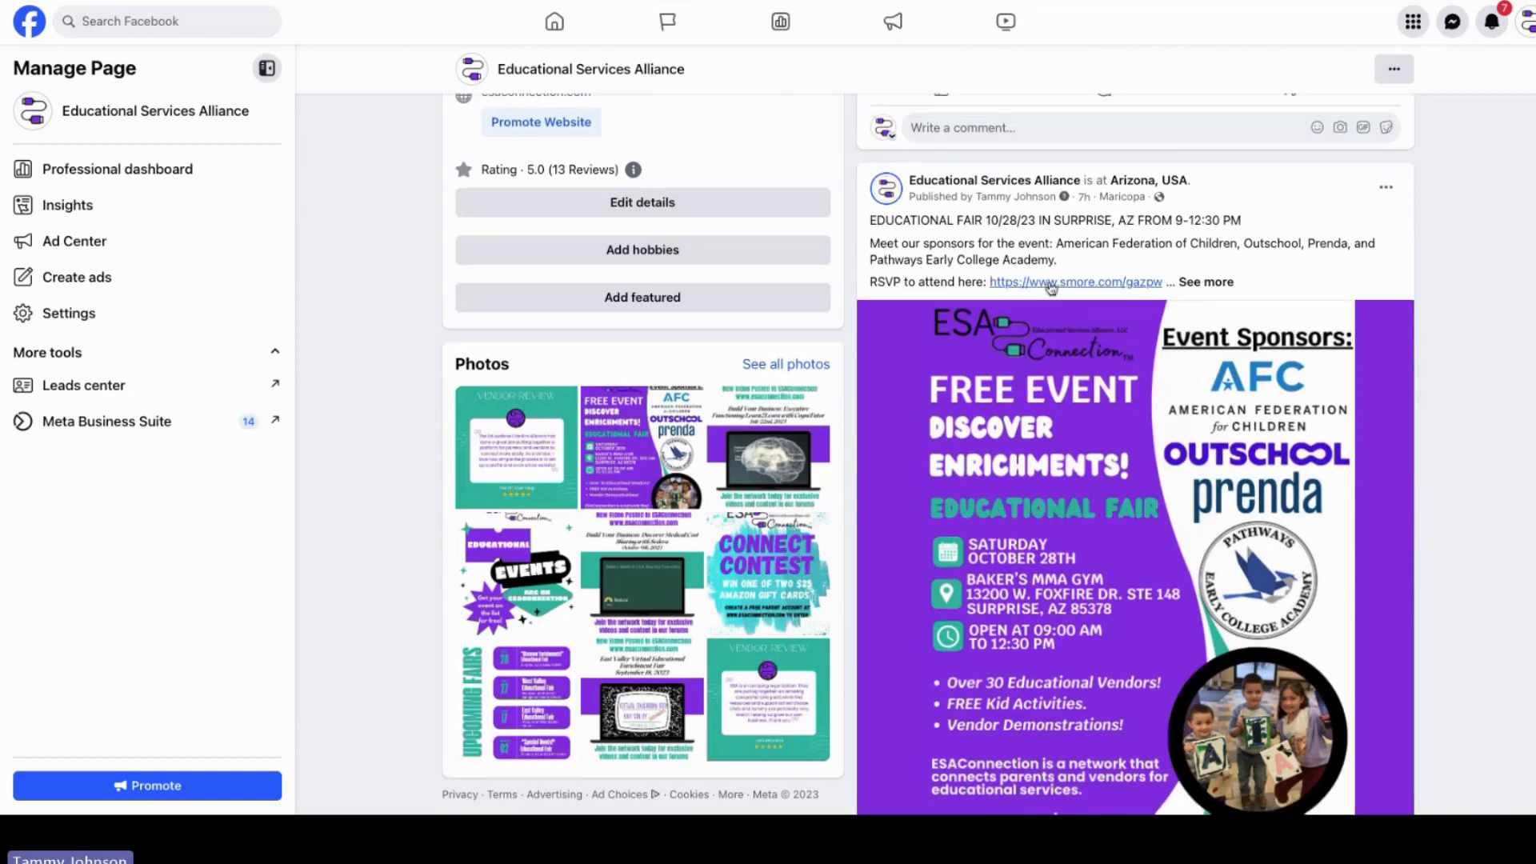
{"action": "left_click", "coordinate": [1207, 282]}
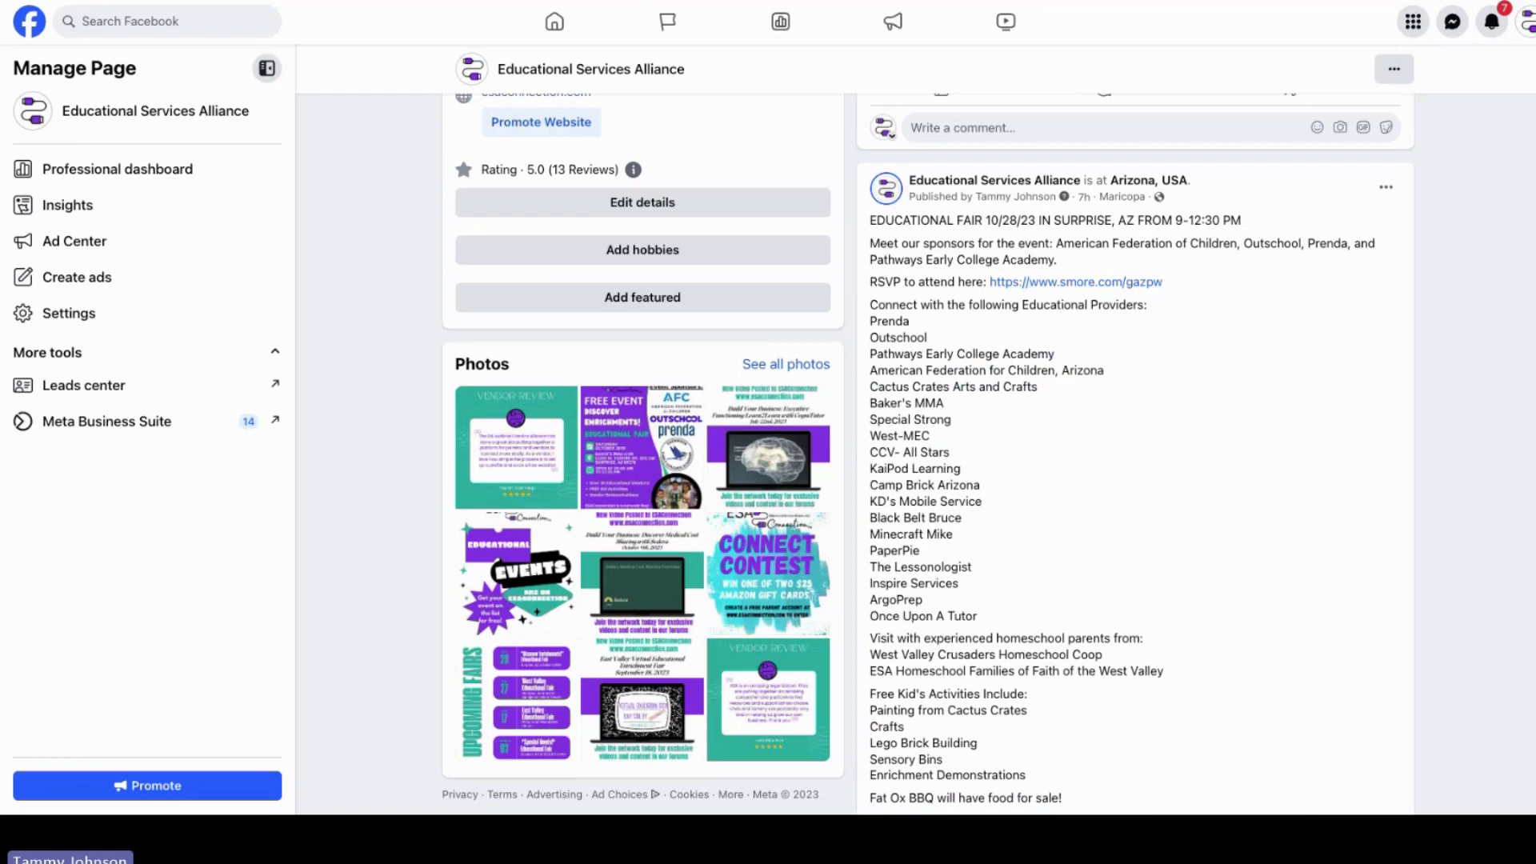
{"action": "scroll", "coordinate": [1135, 454], "scroll_direction": "down", "scroll_amount": 1}
{"action": "scroll", "coordinate": [1136, 455], "scroll_direction": "up", "scroll_amount": 1}
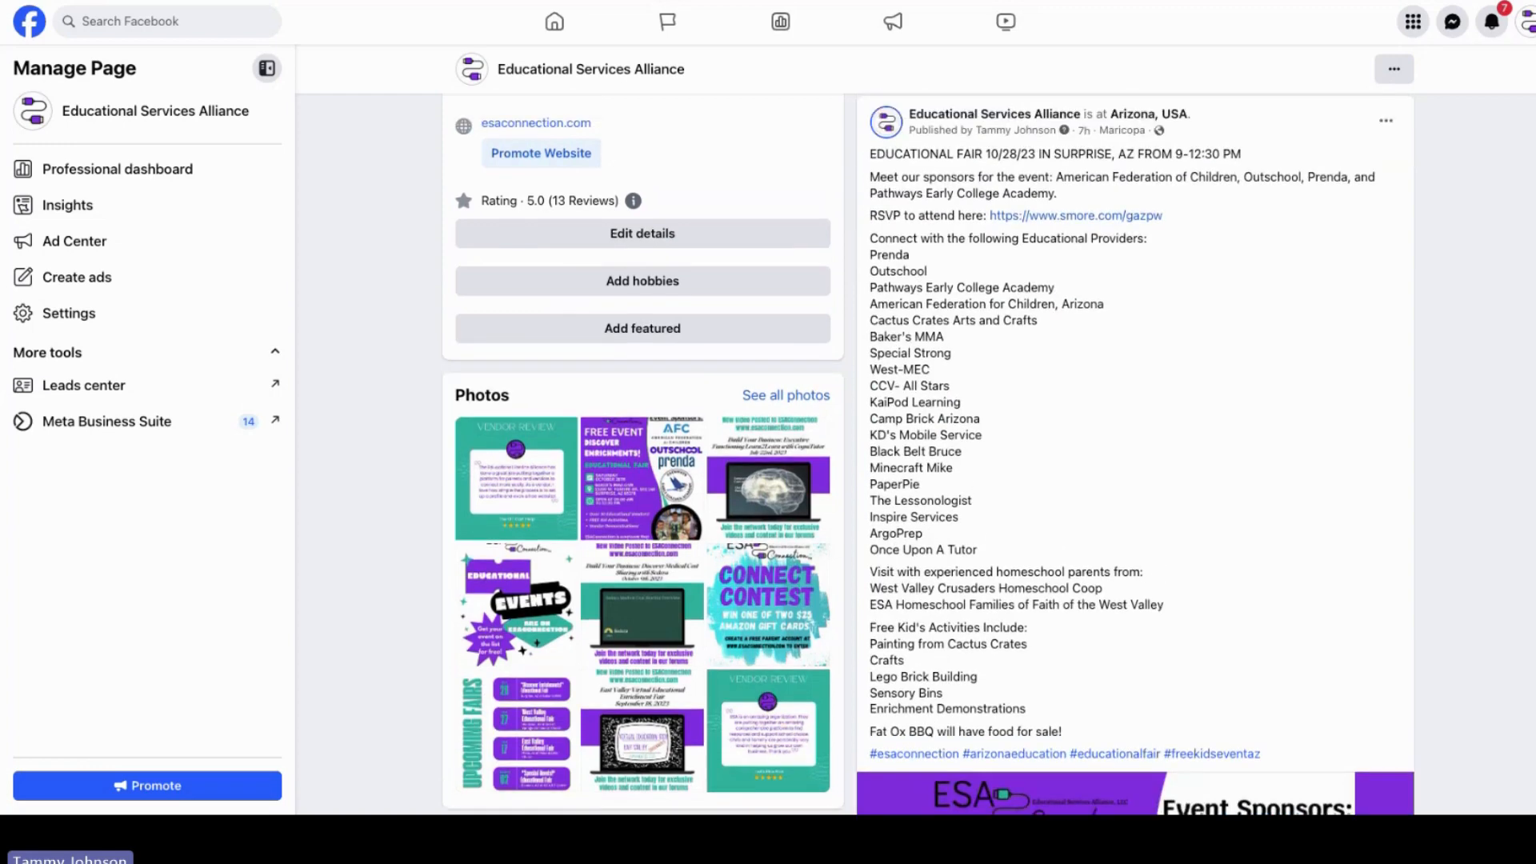
{"action": "scroll", "coordinate": [929, 454], "scroll_direction": "down", "scroll_amount": 1}
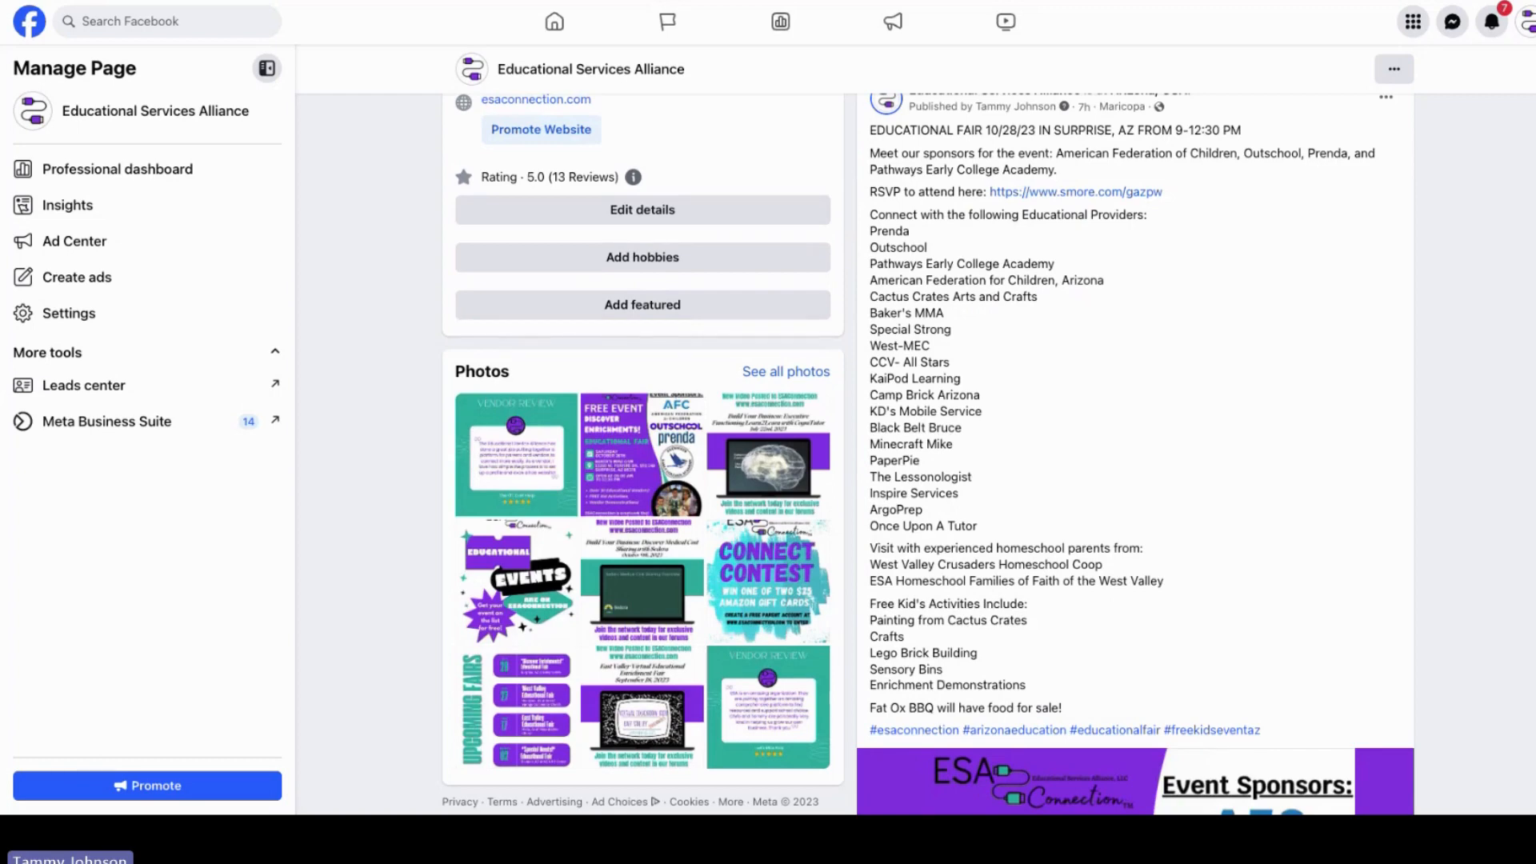
{"action": "scroll", "coordinate": [929, 454], "scroll_direction": "down", "scroll_amount": 1}
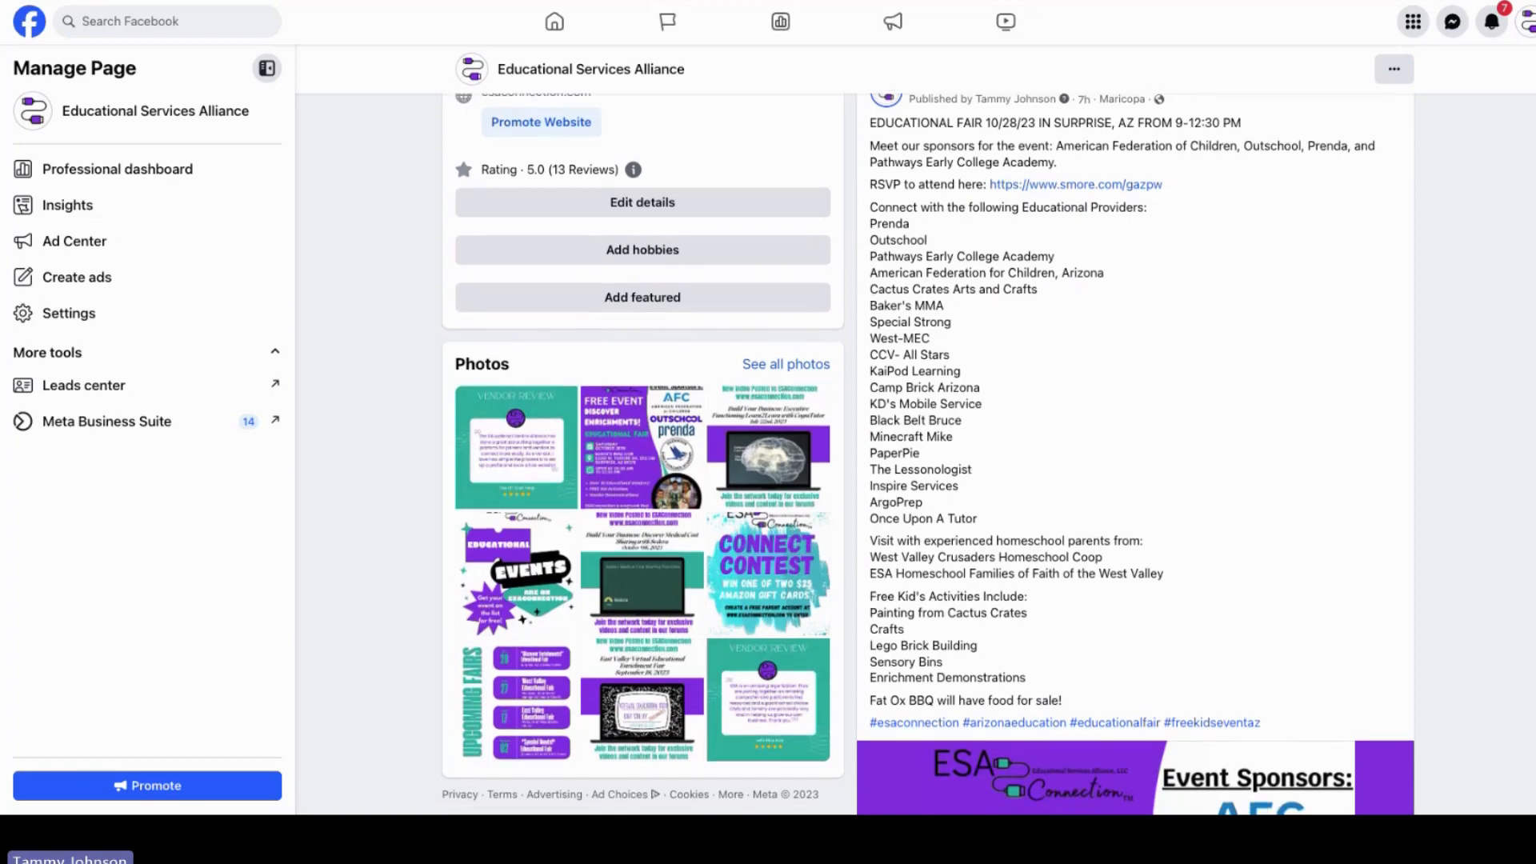
{"action": "scroll", "coordinate": [1135, 454], "scroll_direction": "down", "scroll_amount": 1}
{"action": "scroll", "coordinate": [1135, 454], "scroll_direction": "down", "scroll_amount": 1}
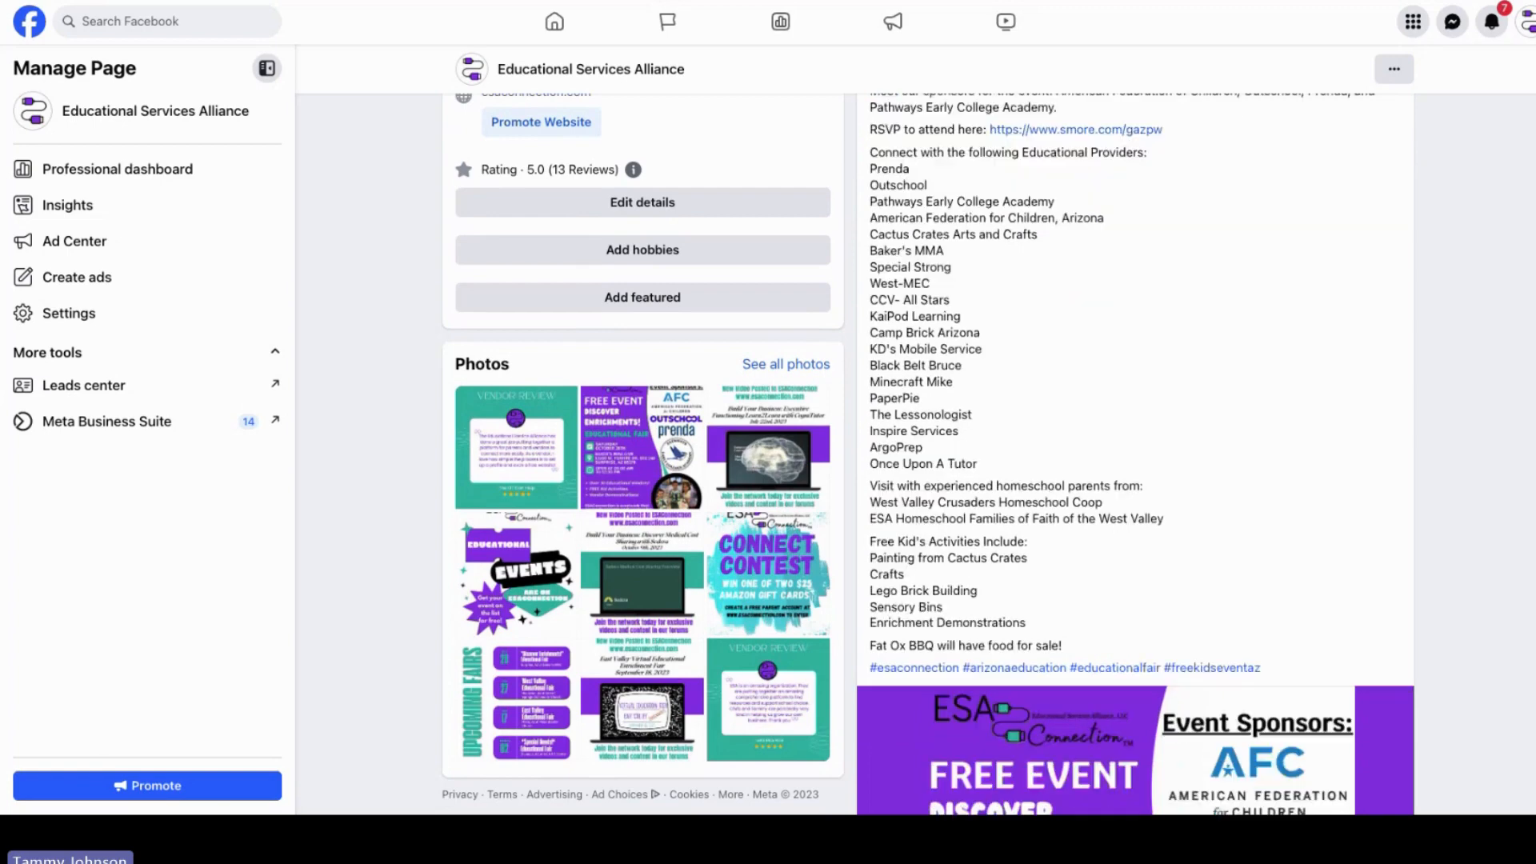
{"action": "scroll", "coordinate": [1135, 454], "scroll_direction": "down", "scroll_amount": 4}
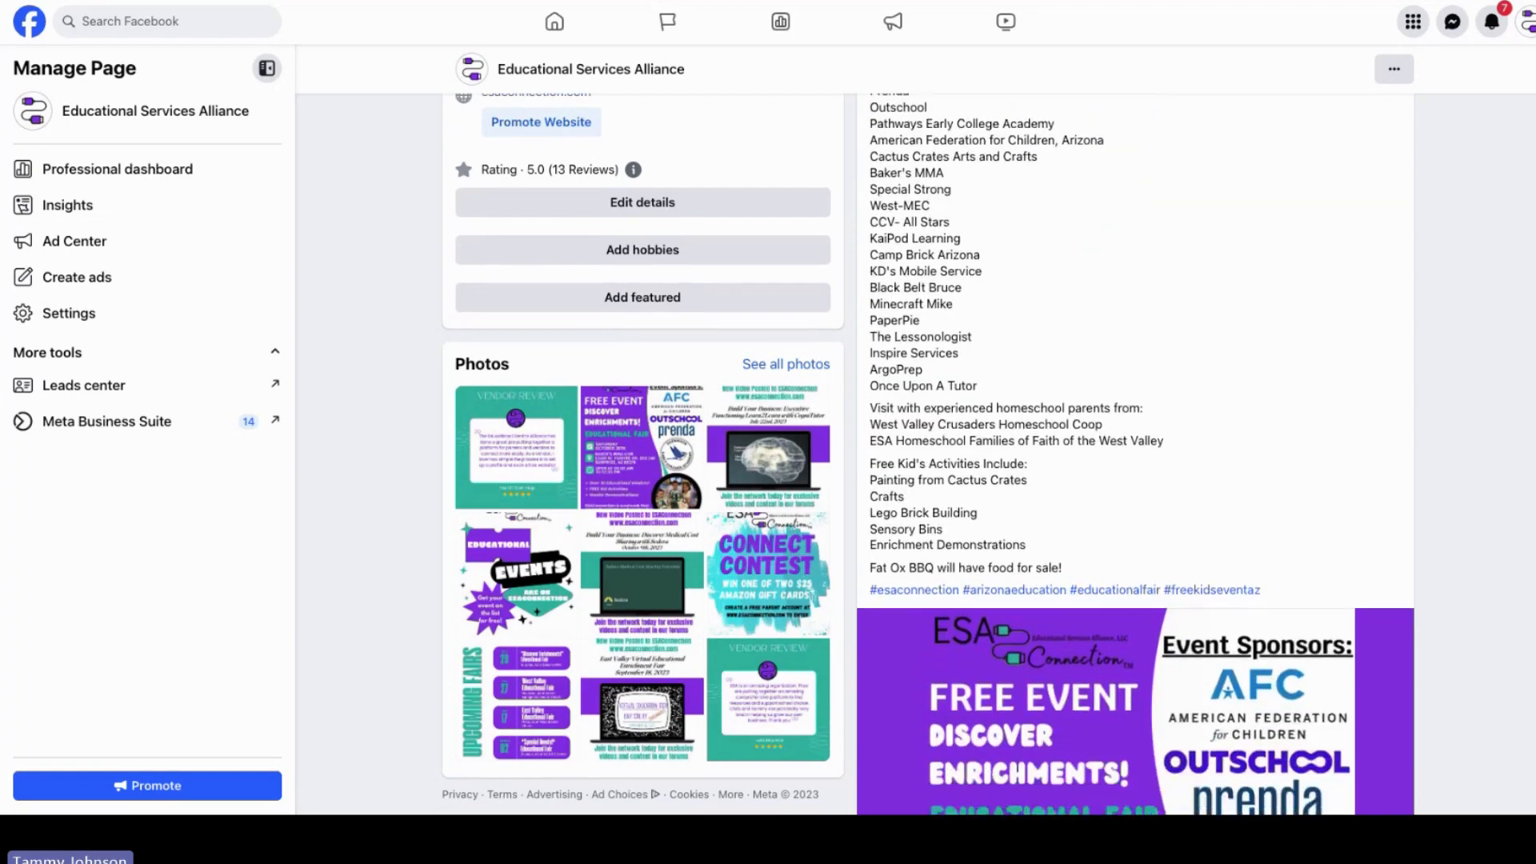
Step: Scroll through the page's recent posts and back up to the featured events
{"action": "scroll", "coordinate": [1134, 454], "scroll_direction": "down", "scroll_amount": 10}
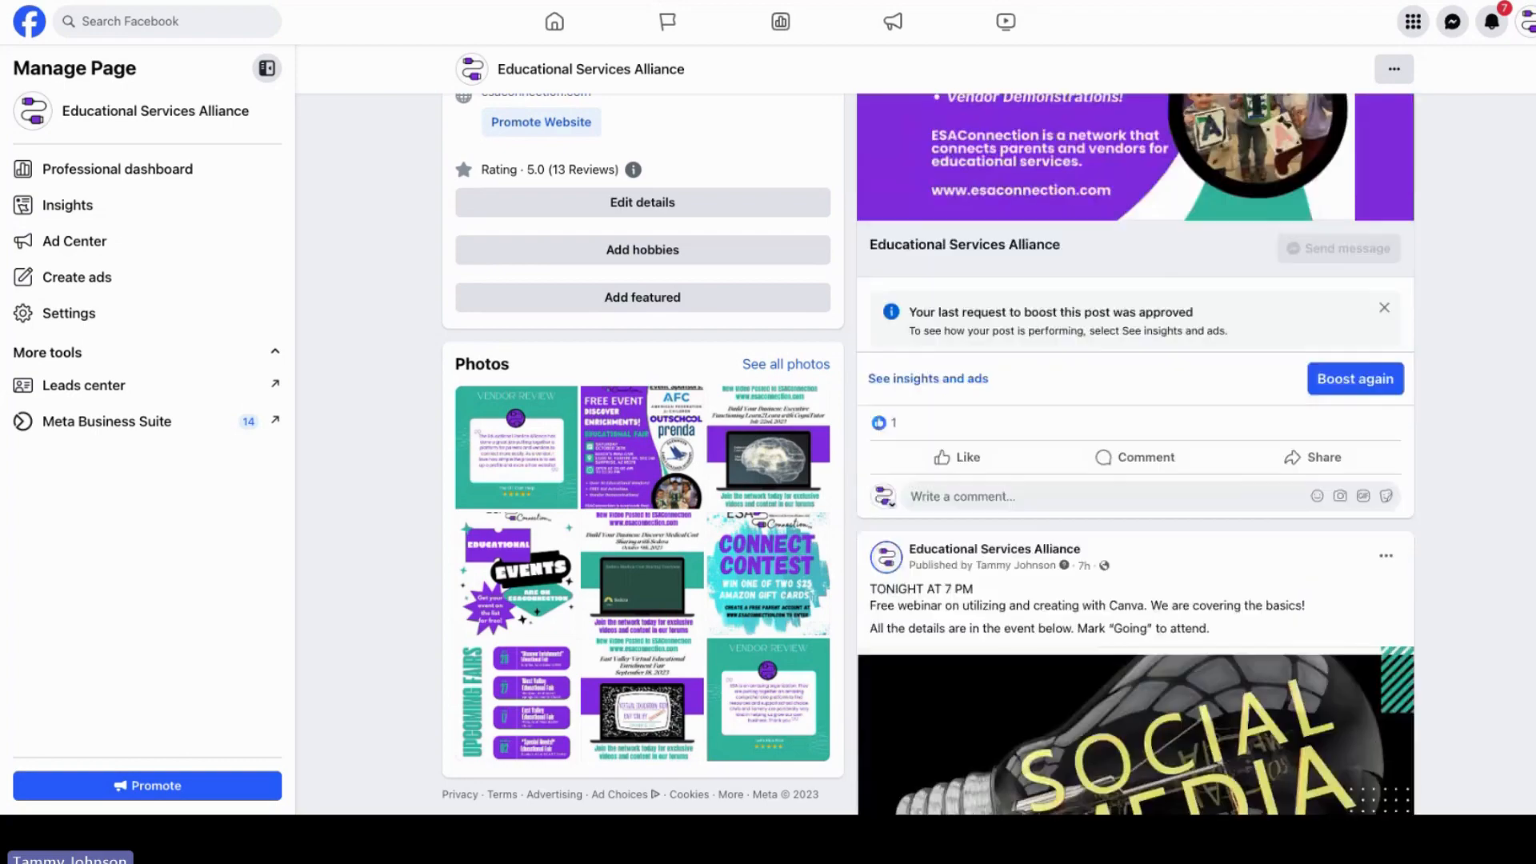
{"action": "scroll", "coordinate": [1134, 453], "scroll_direction": "down", "scroll_amount": 3}
{"action": "scroll", "coordinate": [1531, 596], "scroll_direction": "down", "scroll_amount": 12}
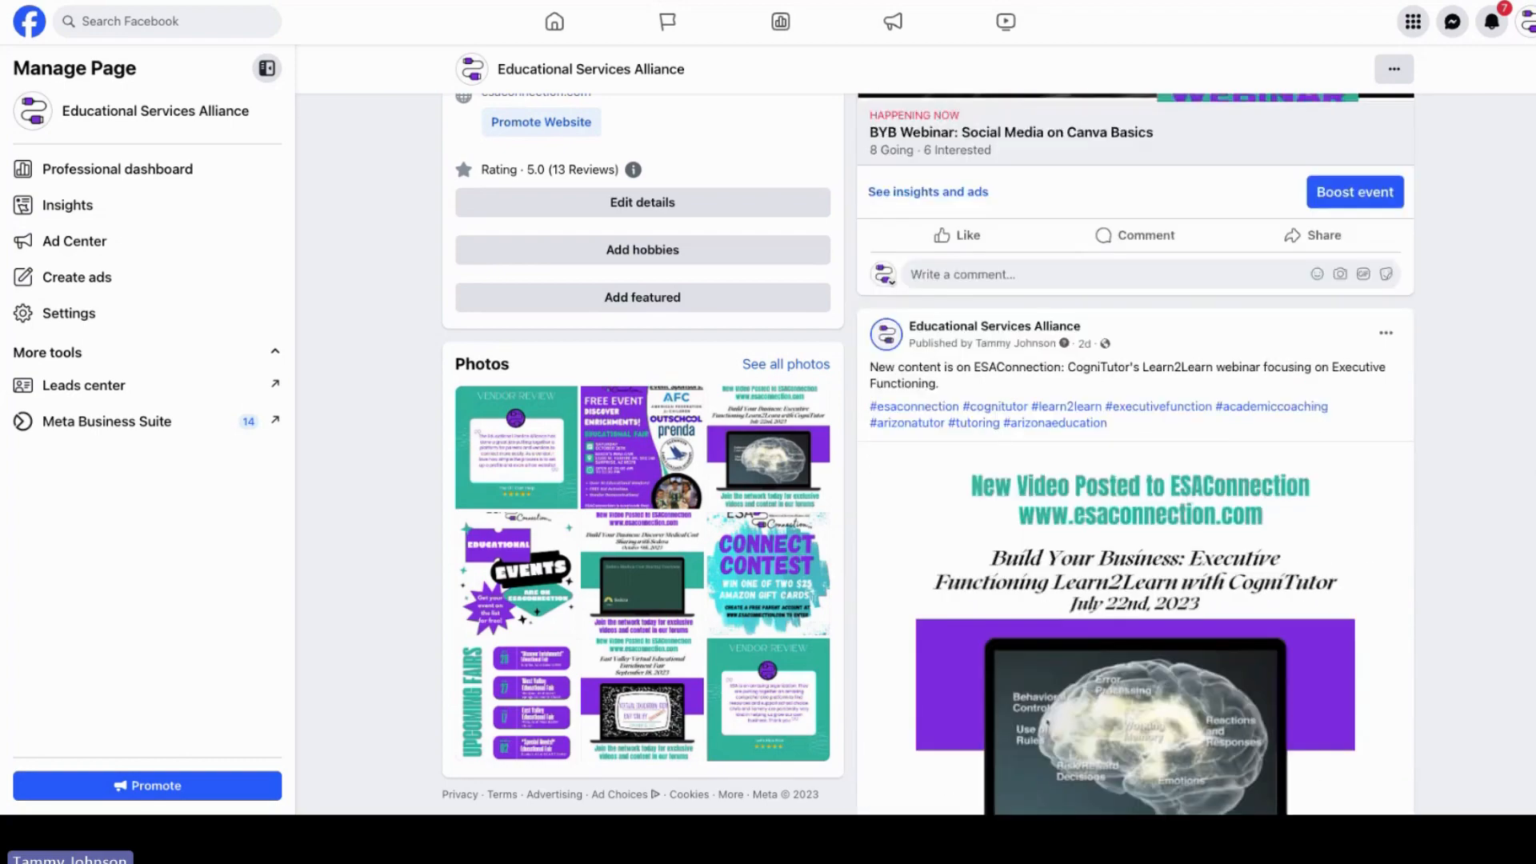
{"action": "scroll", "coordinate": [1532, 596], "scroll_direction": "down", "scroll_amount": 10}
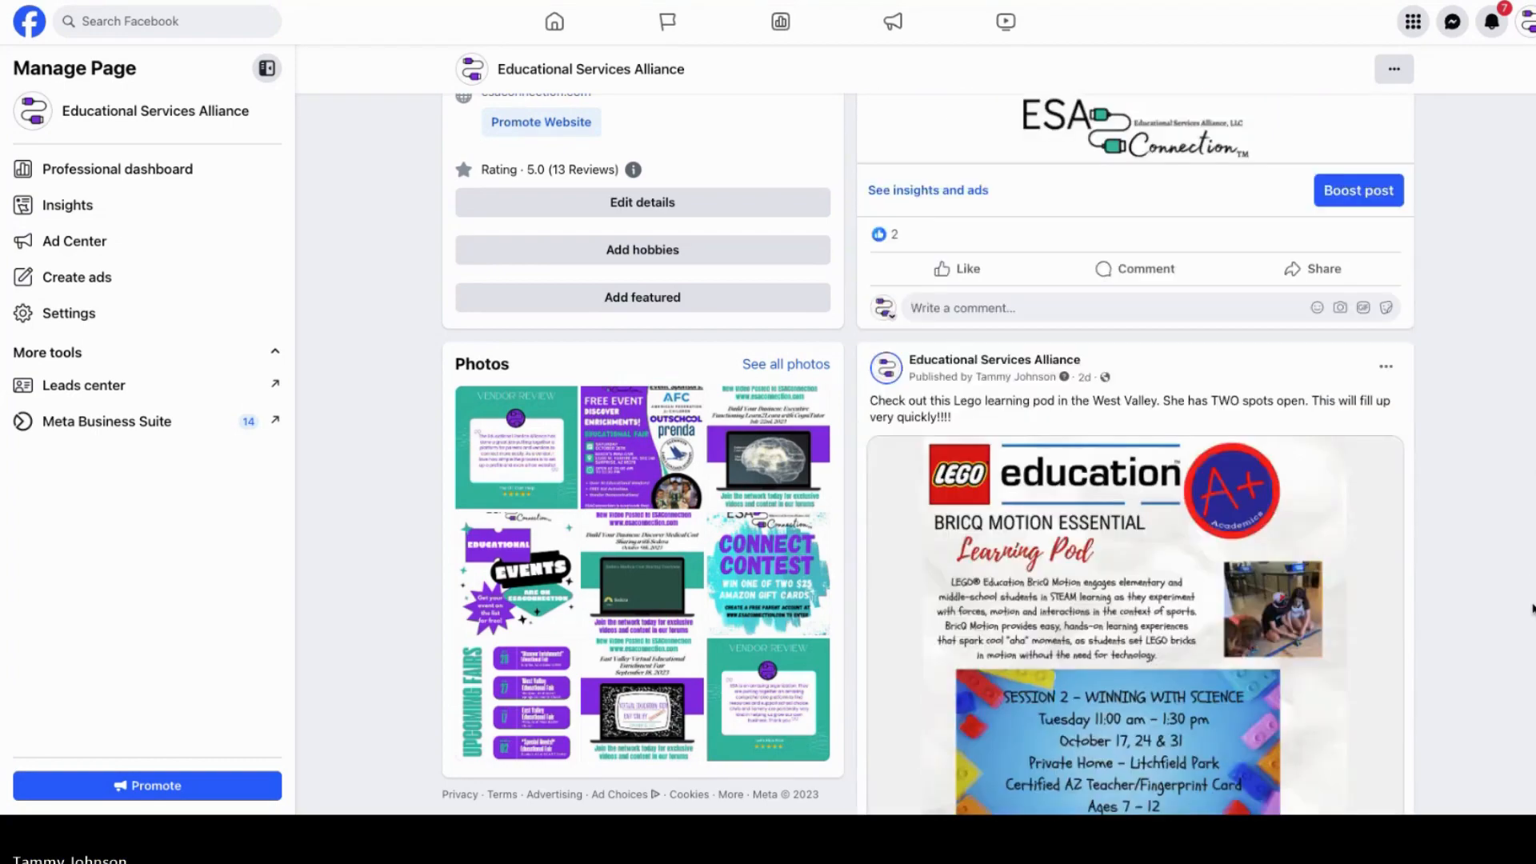
{"action": "scroll", "coordinate": [1532, 666], "scroll_direction": "down", "scroll_amount": 12}
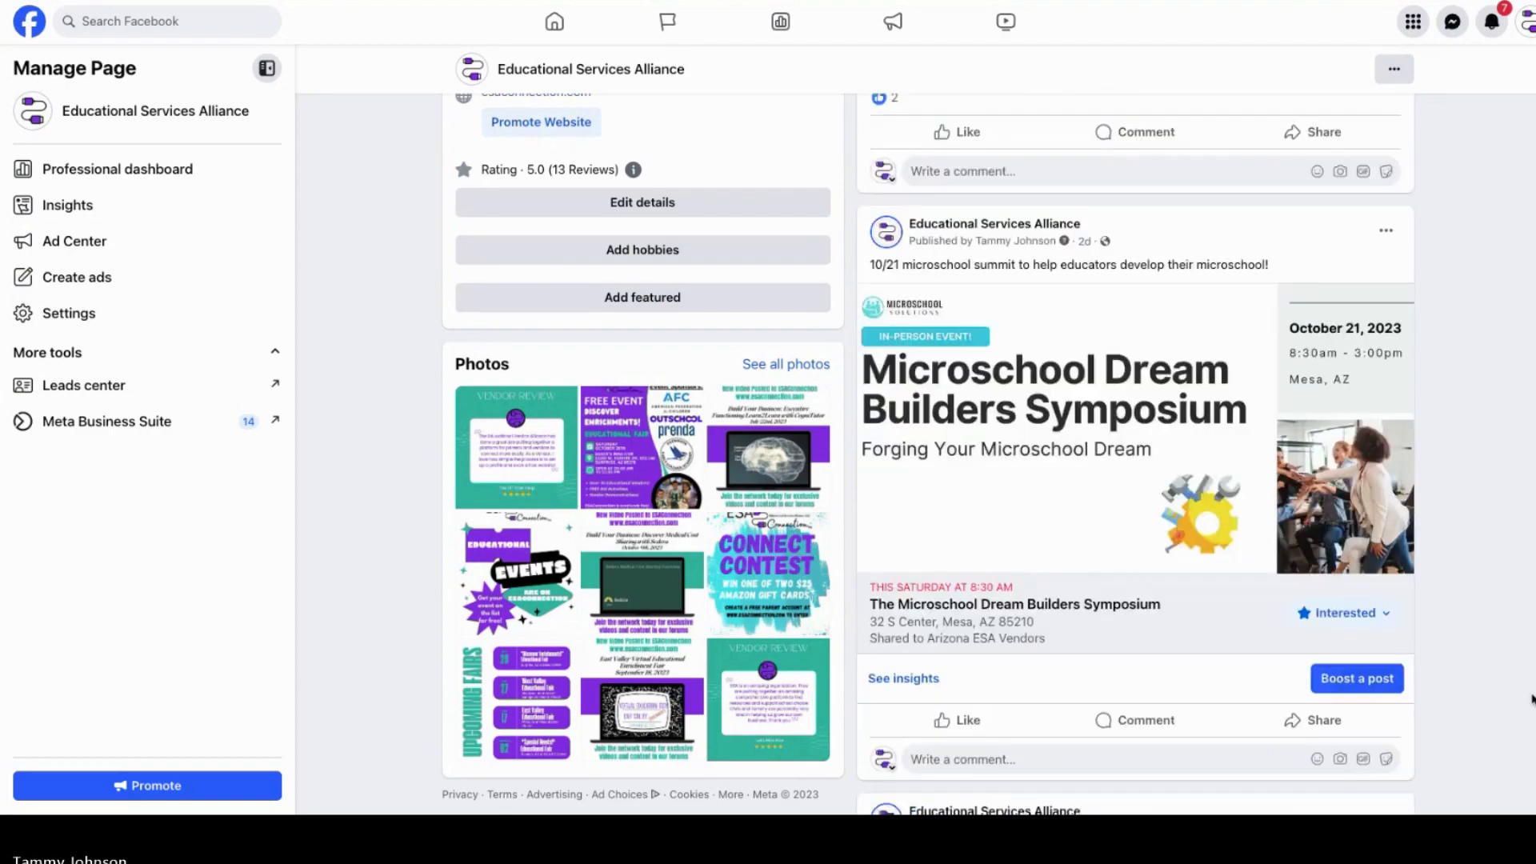
{"action": "scroll", "coordinate": [1521, 756], "scroll_direction": "up", "scroll_amount": 20}
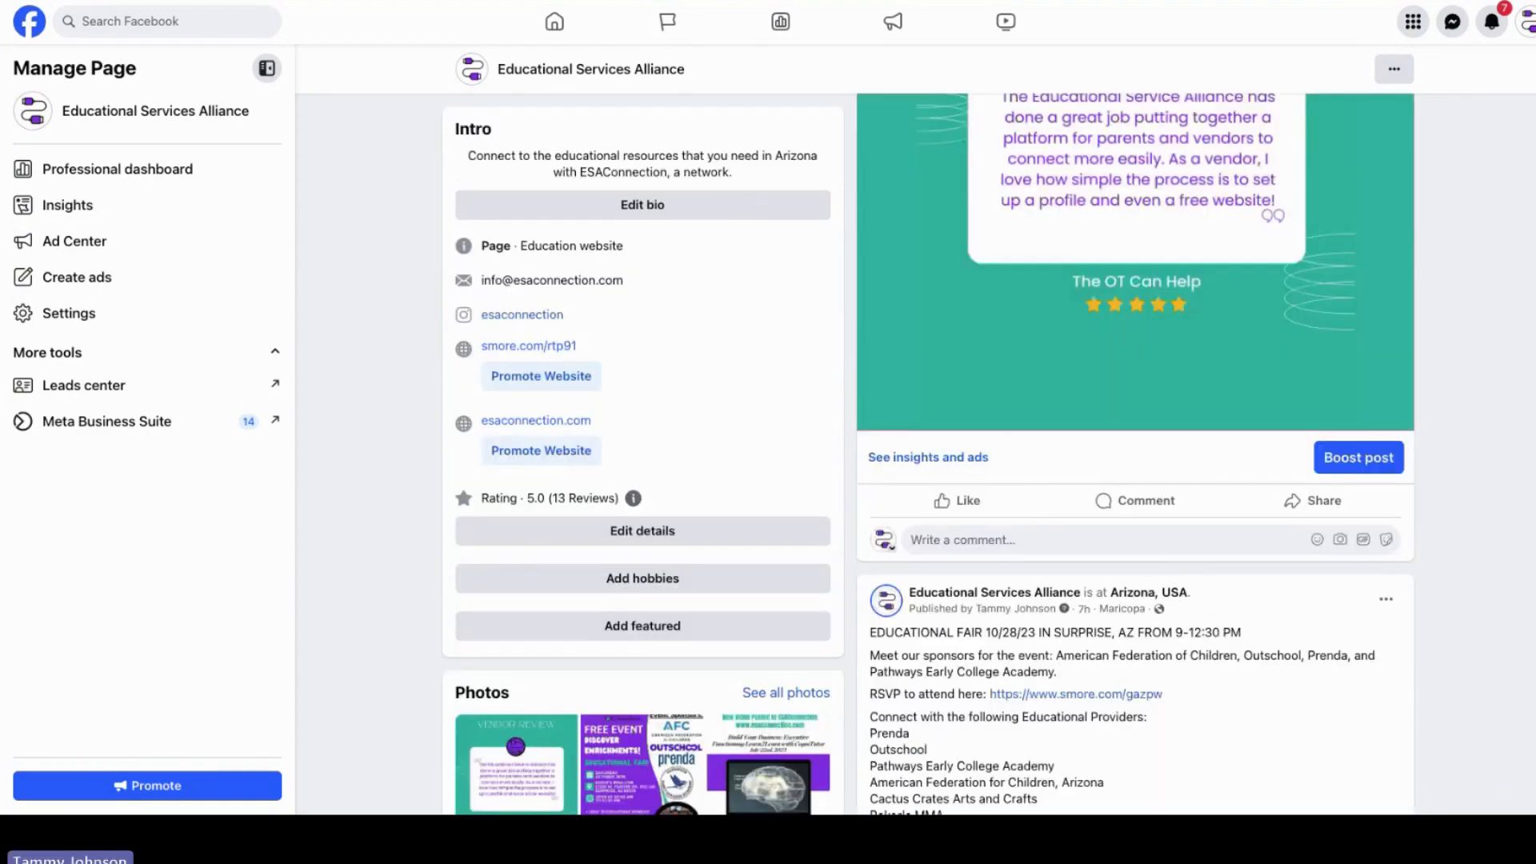
{"action": "scroll", "coordinate": [1520, 756], "scroll_direction": "down", "scroll_amount": 4}
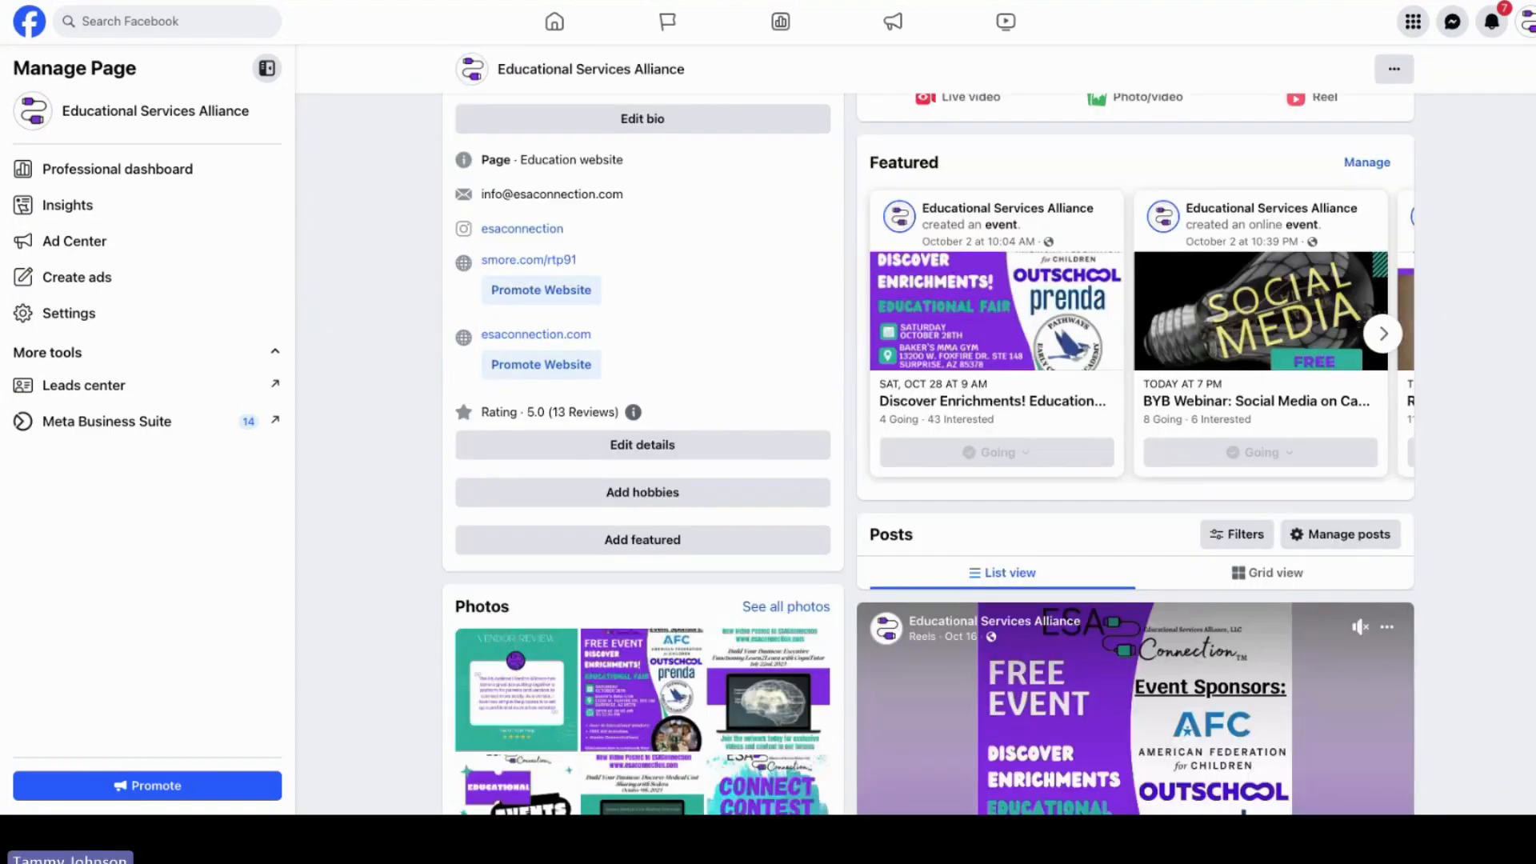
Step: Open the featured Discover Enrichments! Educational Fair event and view its About section
{"action": "left_click", "coordinate": [937, 404]}
{"action": "left_click", "coordinate": [564, 206]}
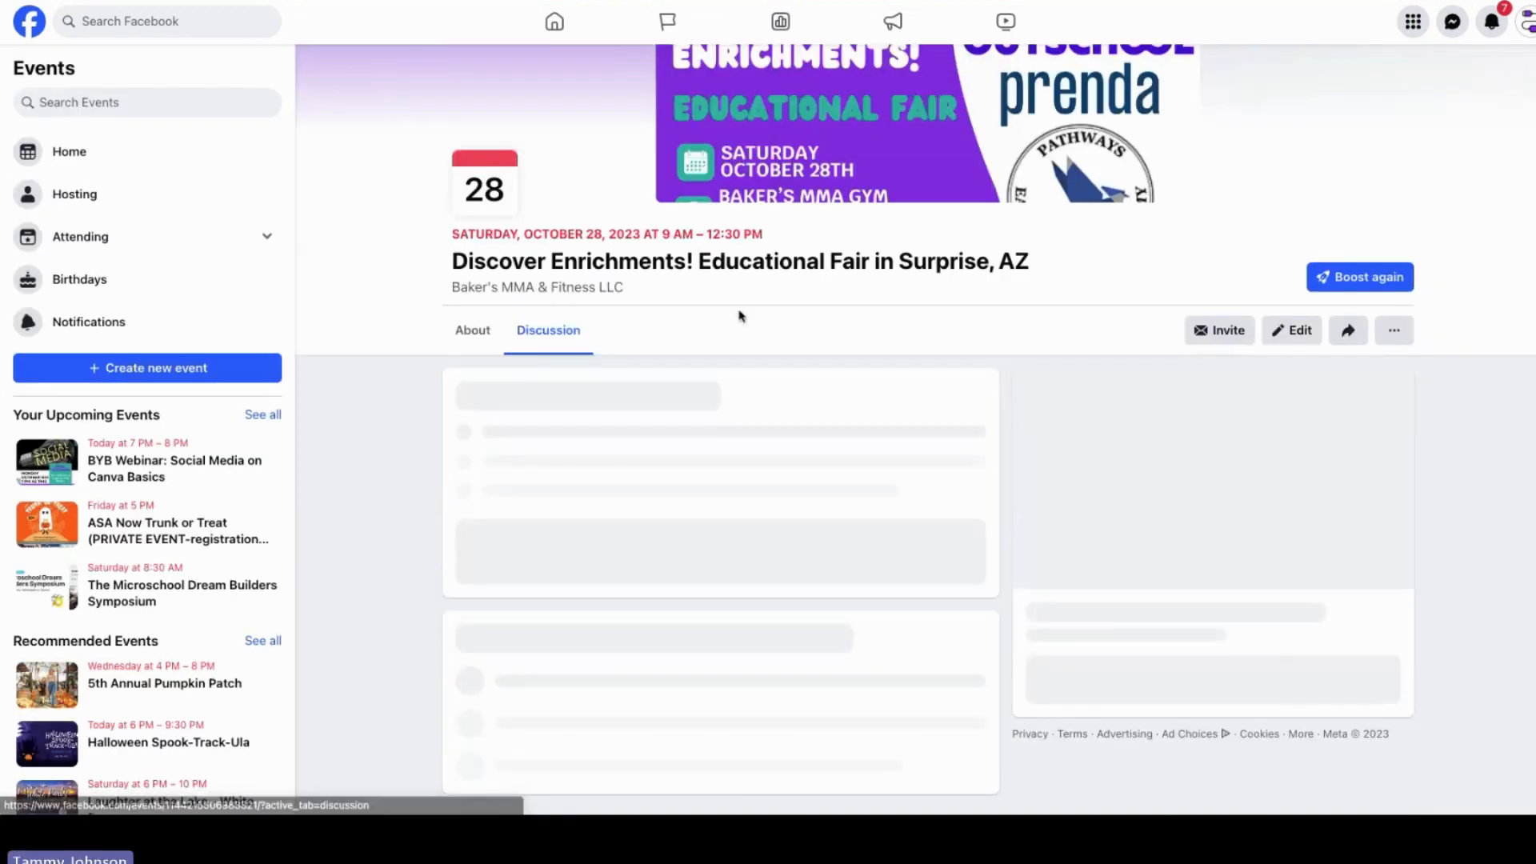
{"action": "left_click", "coordinate": [473, 330]}
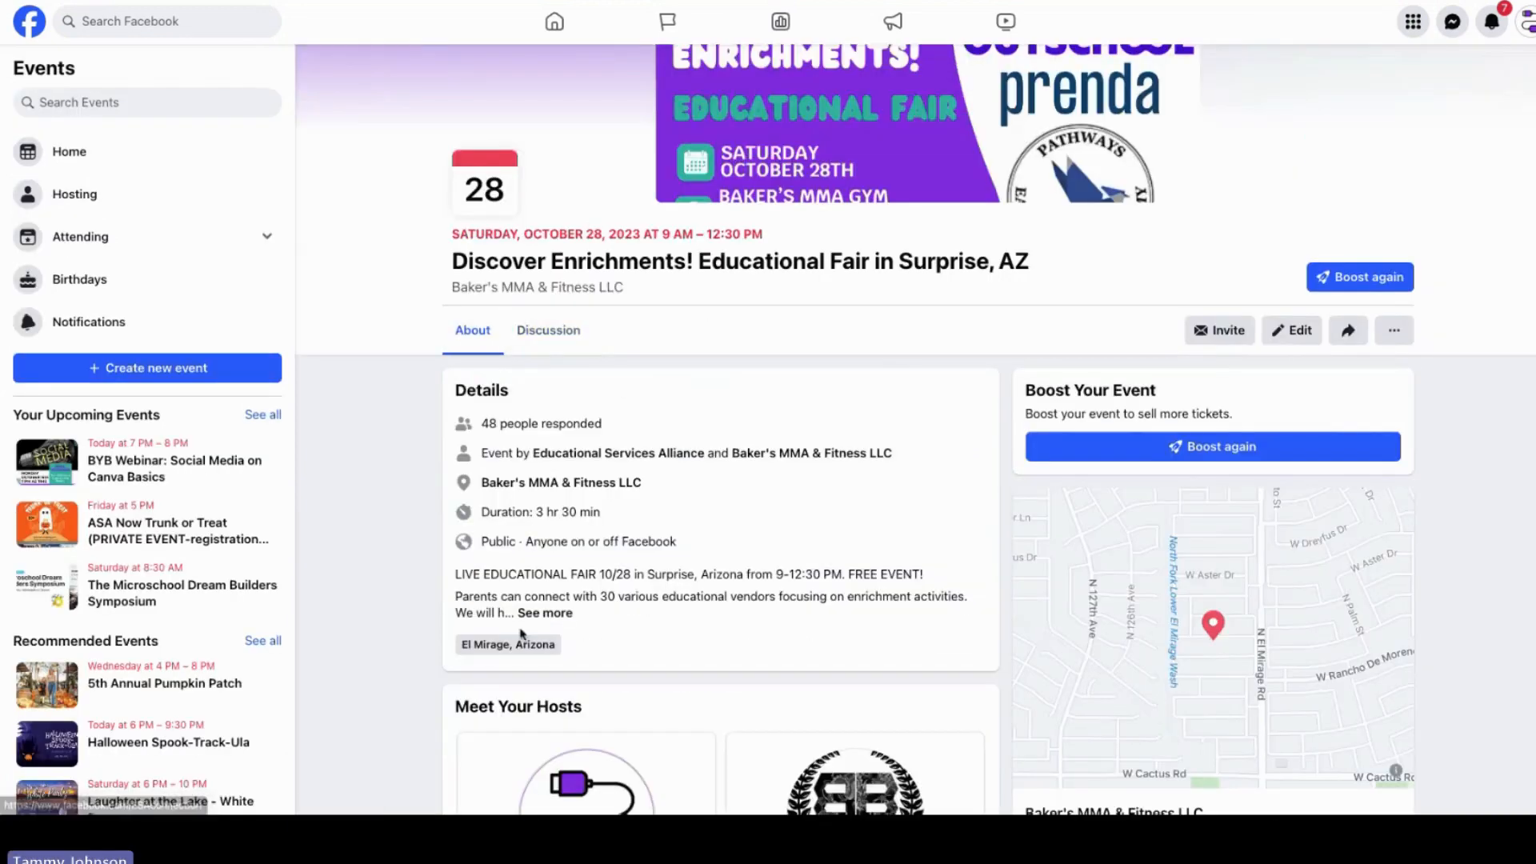
Step: Expand the event's full description and open the parents and vendors sign-up link
{"action": "left_click", "coordinate": [545, 613]}
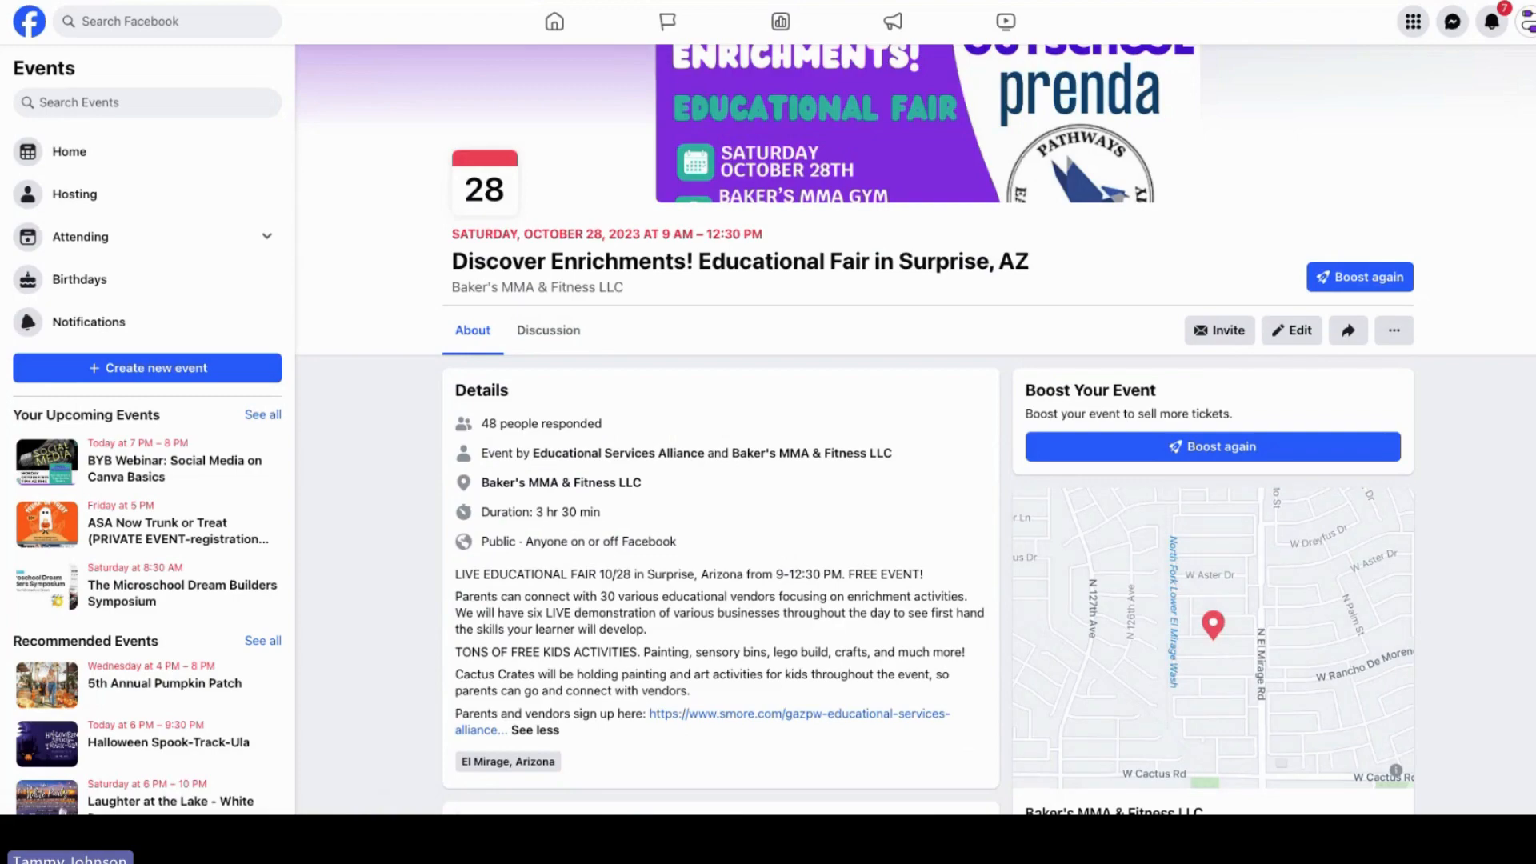
{"action": "scroll", "coordinate": [742, 410], "scroll_direction": "down", "scroll_amount": 4}
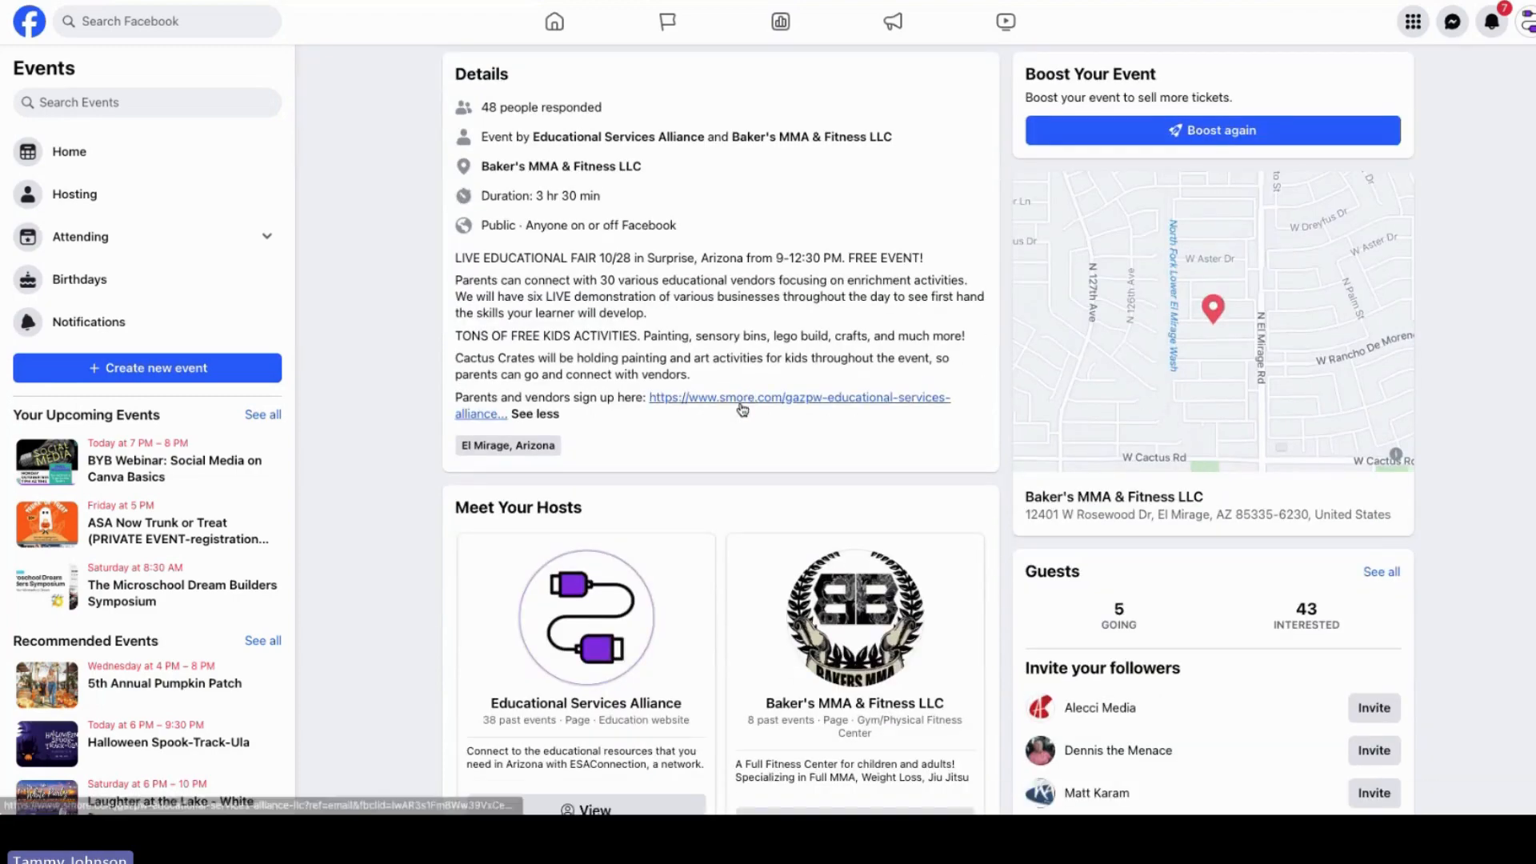
{"action": "left_click", "coordinate": [742, 398]}
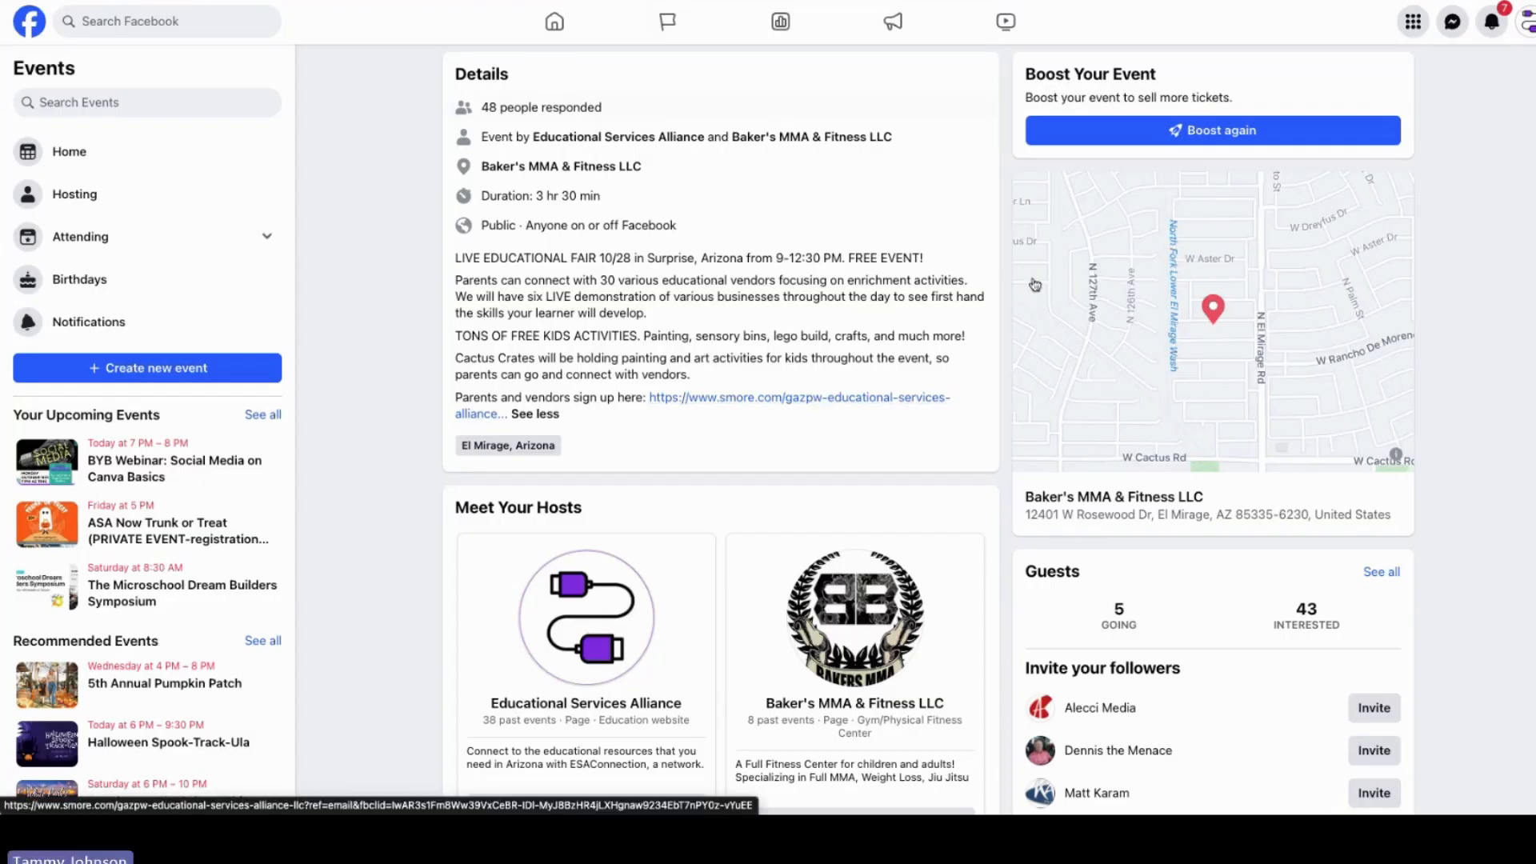
Step: Review the posts in the event's Discussion section
{"action": "scroll", "coordinate": [548, 179], "scroll_direction": "up", "scroll_amount": 2}
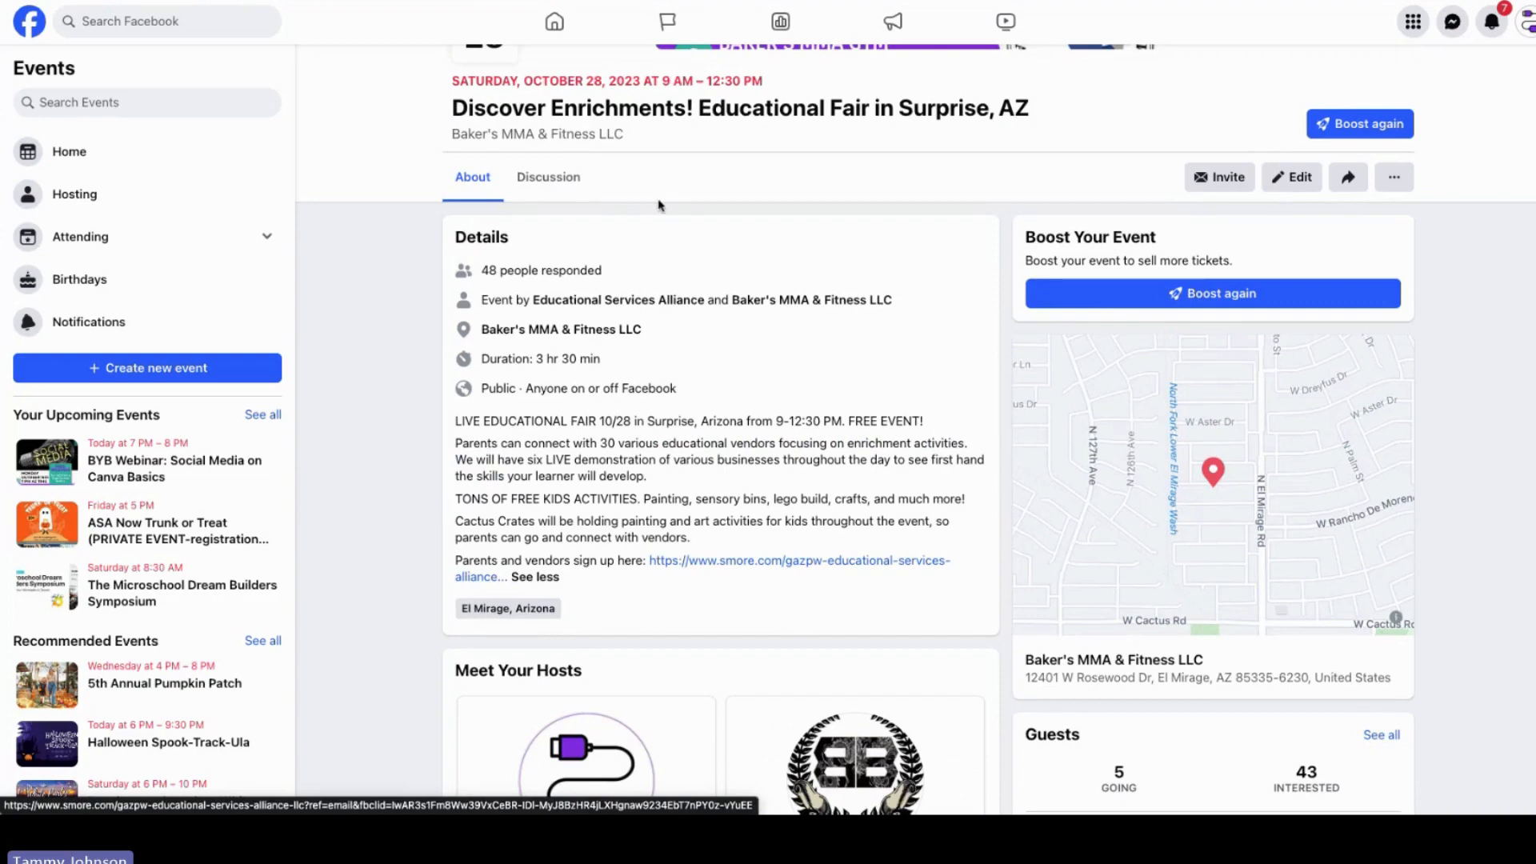
{"action": "left_click", "coordinate": [548, 177]}
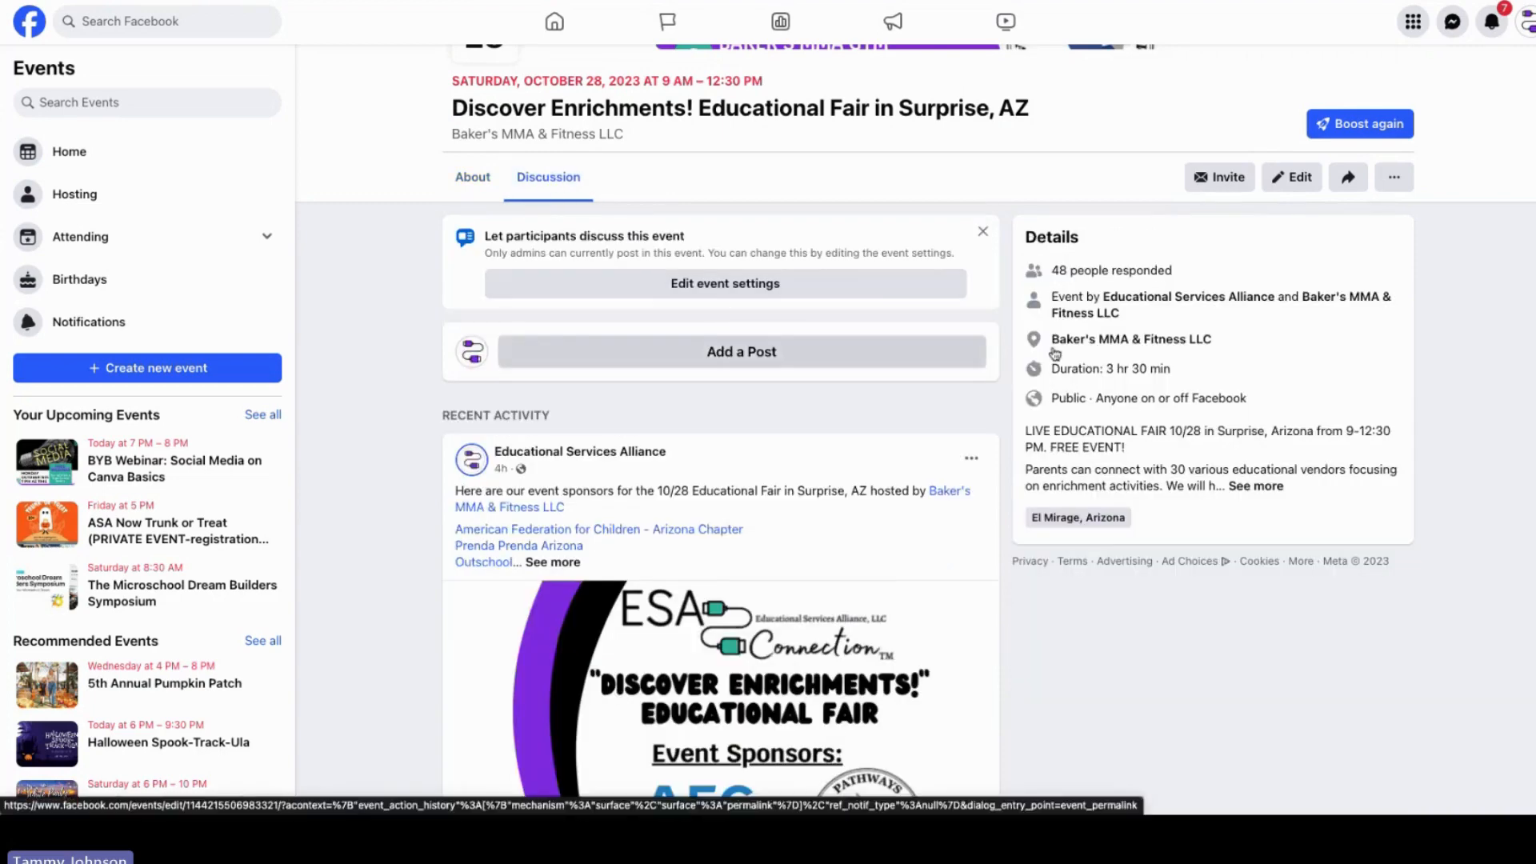
{"action": "scroll", "coordinate": [1531, 321], "scroll_direction": "down", "scroll_amount": 8}
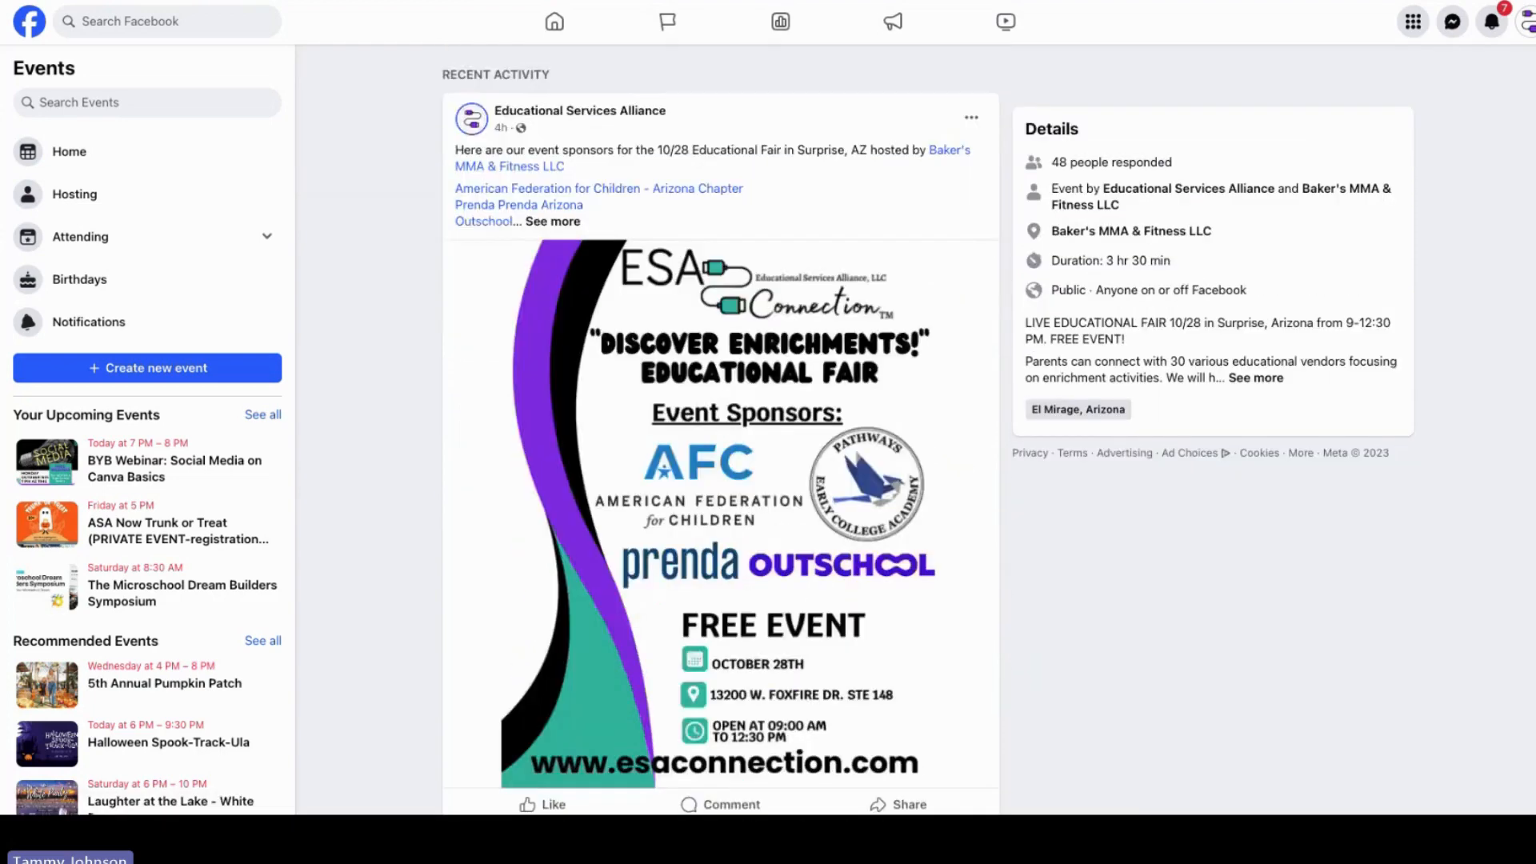
{"action": "scroll", "coordinate": [1523, 352], "scroll_direction": "down", "scroll_amount": 5}
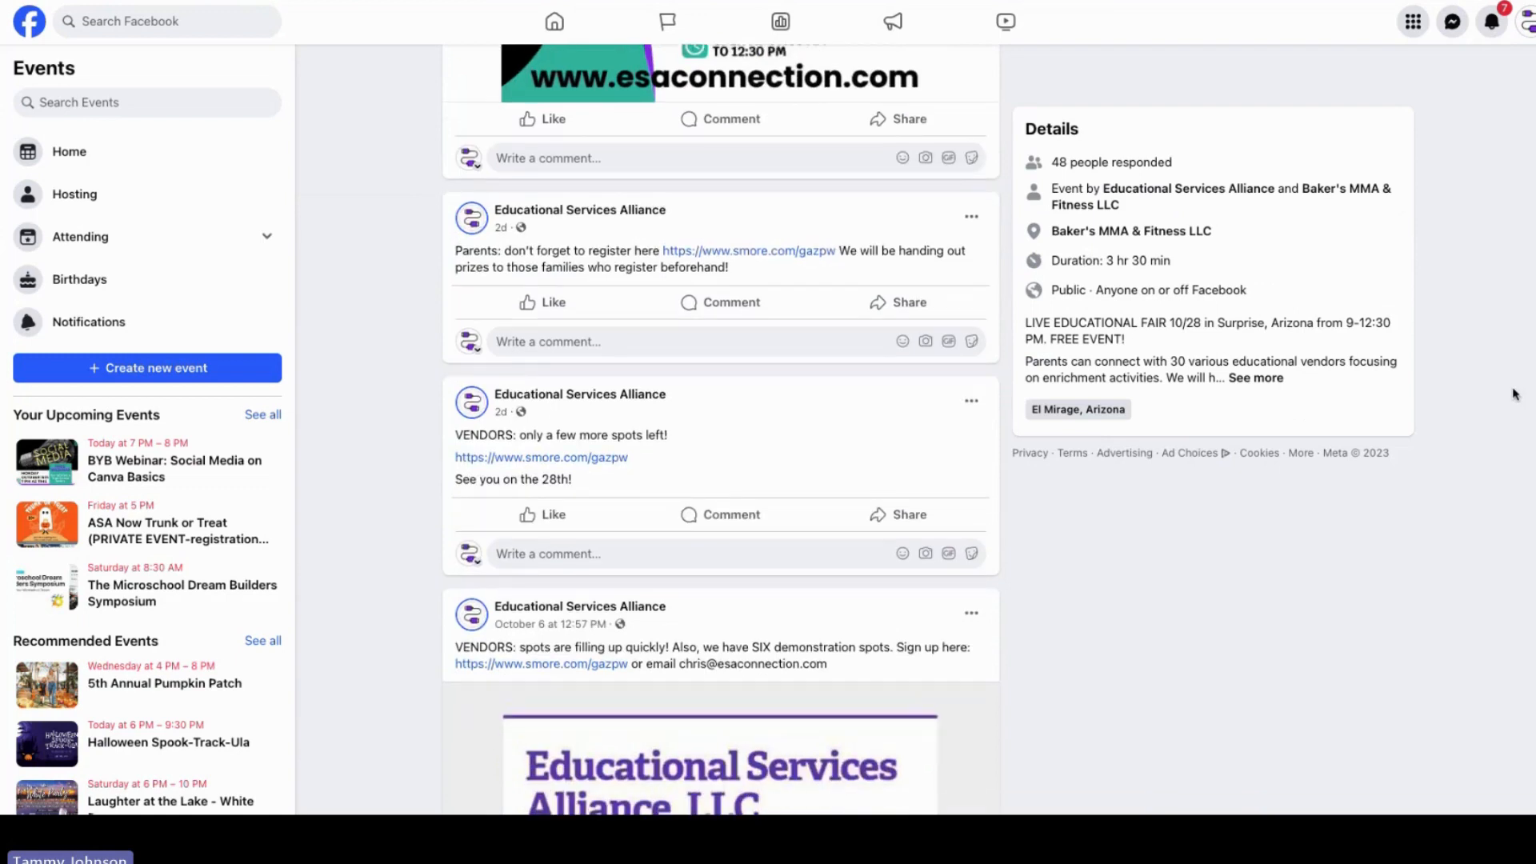
{"action": "scroll", "coordinate": [1515, 395], "scroll_direction": "down", "scroll_amount": 3}
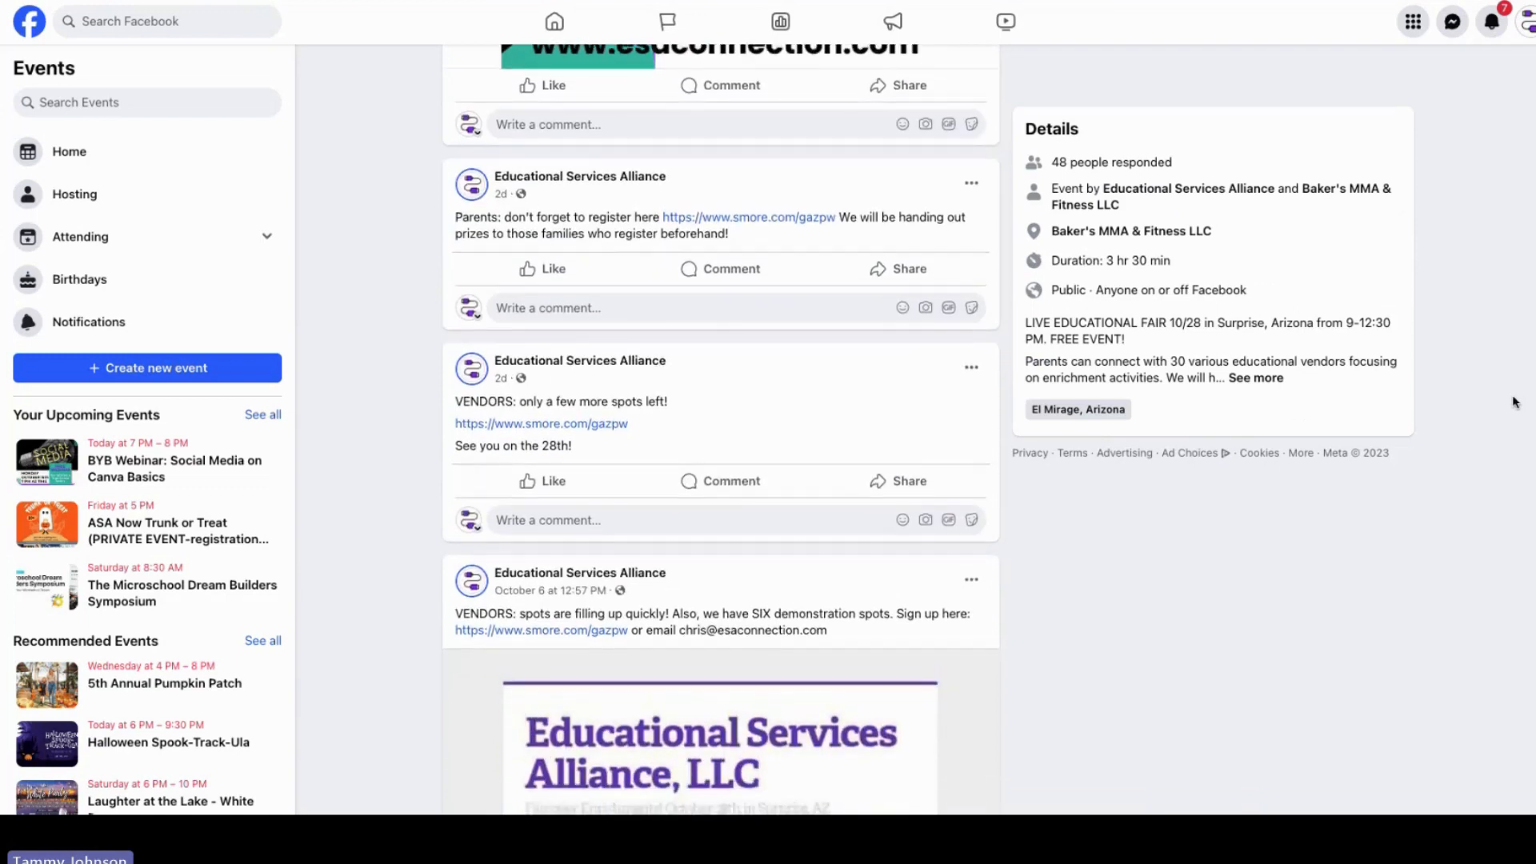
{"action": "scroll", "coordinate": [1511, 424], "scroll_direction": "up", "scroll_amount": 1}
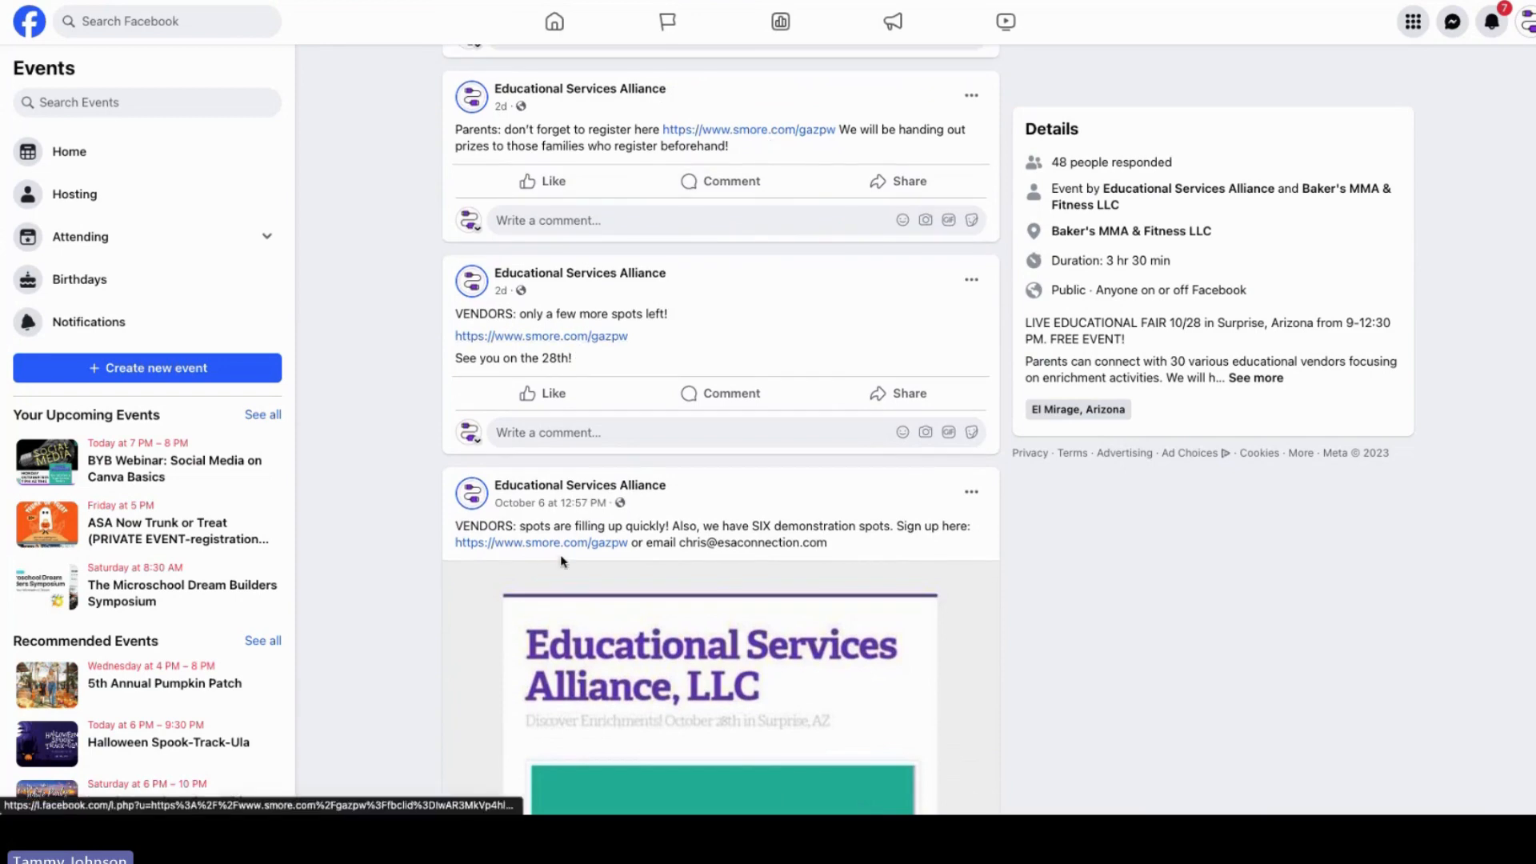
{"action": "scroll", "coordinate": [1527, 473], "scroll_direction": "down", "scroll_amount": 12}
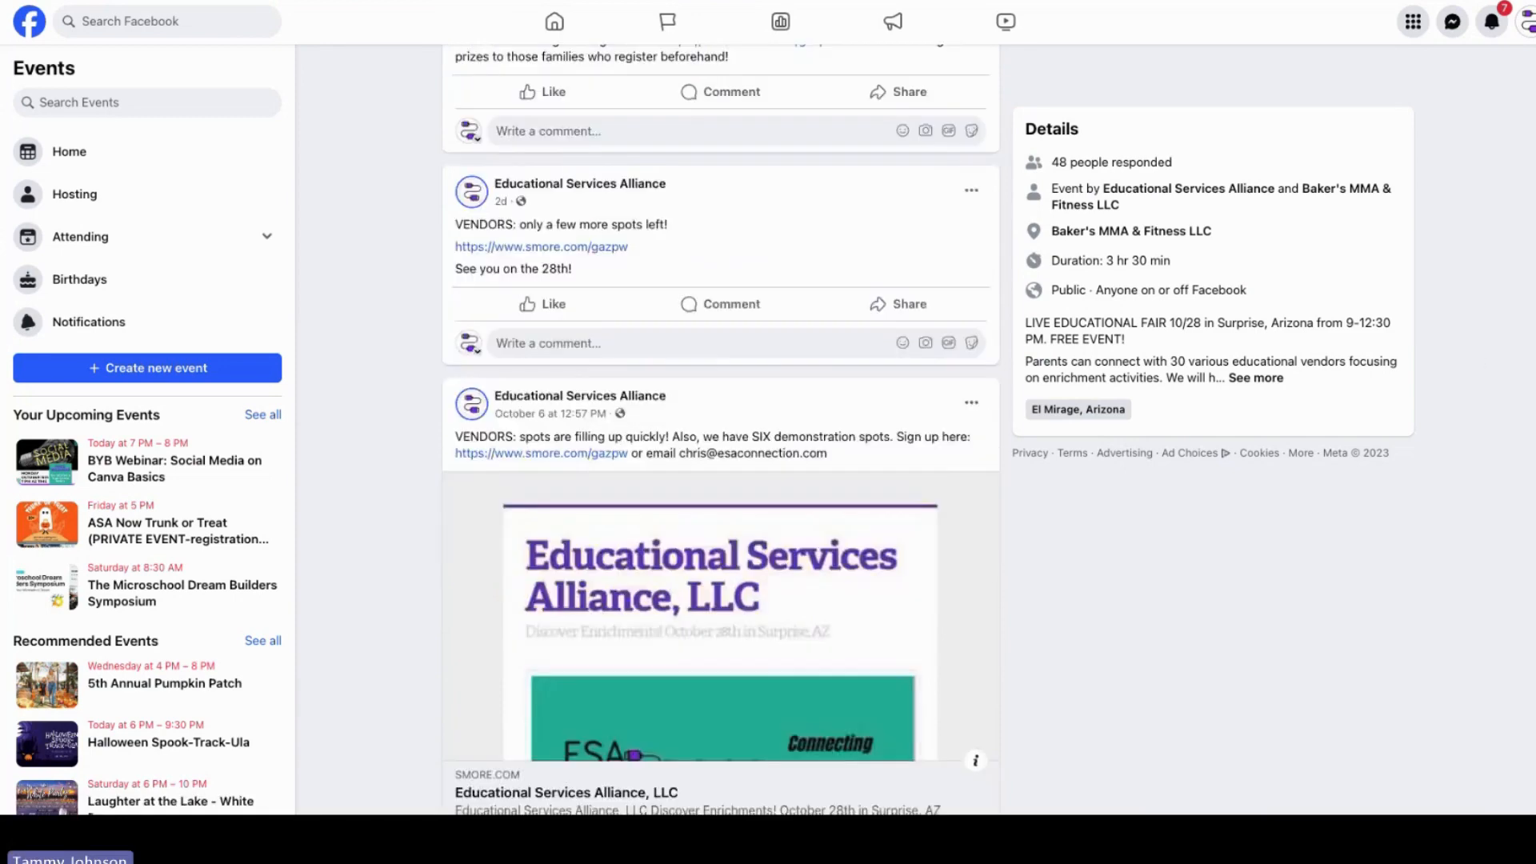
{"action": "scroll", "coordinate": [1527, 473], "scroll_direction": "down", "scroll_amount": 11}
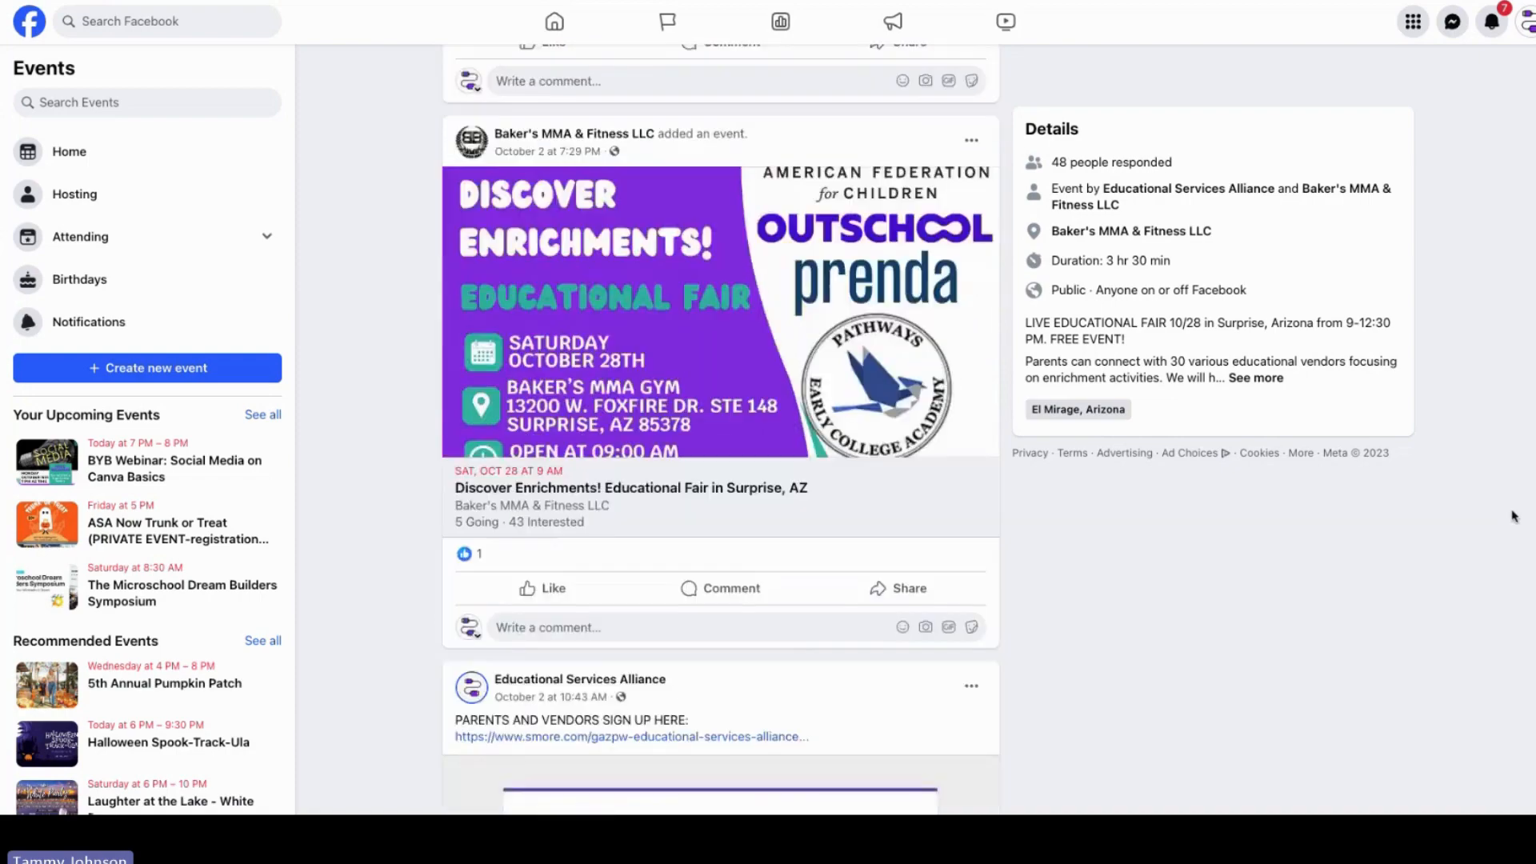
{"action": "scroll", "coordinate": [720, 432], "scroll_direction": "down", "scroll_amount": 1}
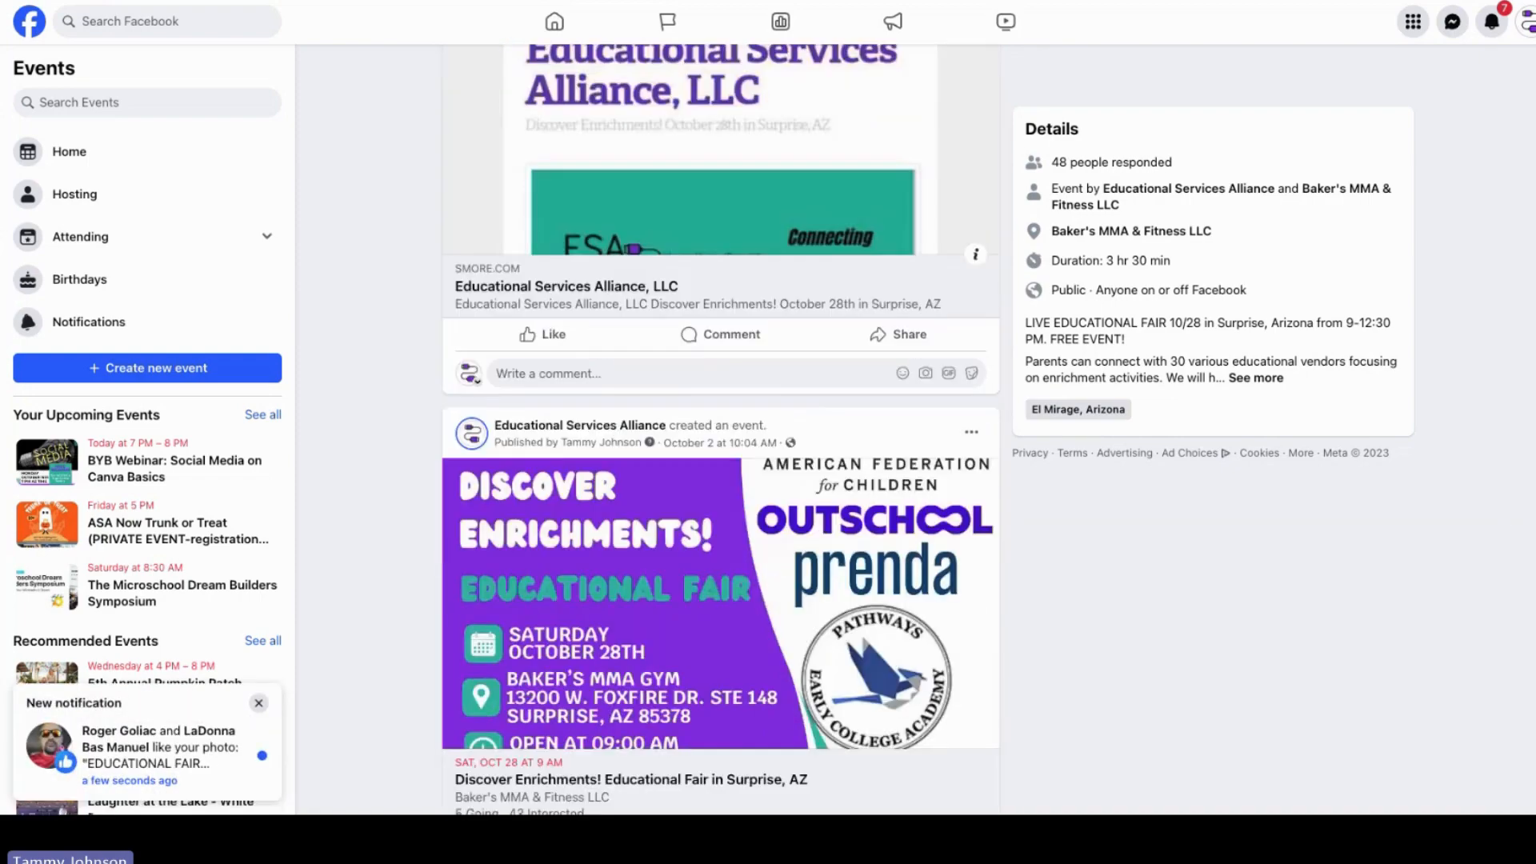
{"action": "scroll", "coordinate": [720, 432], "scroll_direction": "up", "scroll_amount": 15}
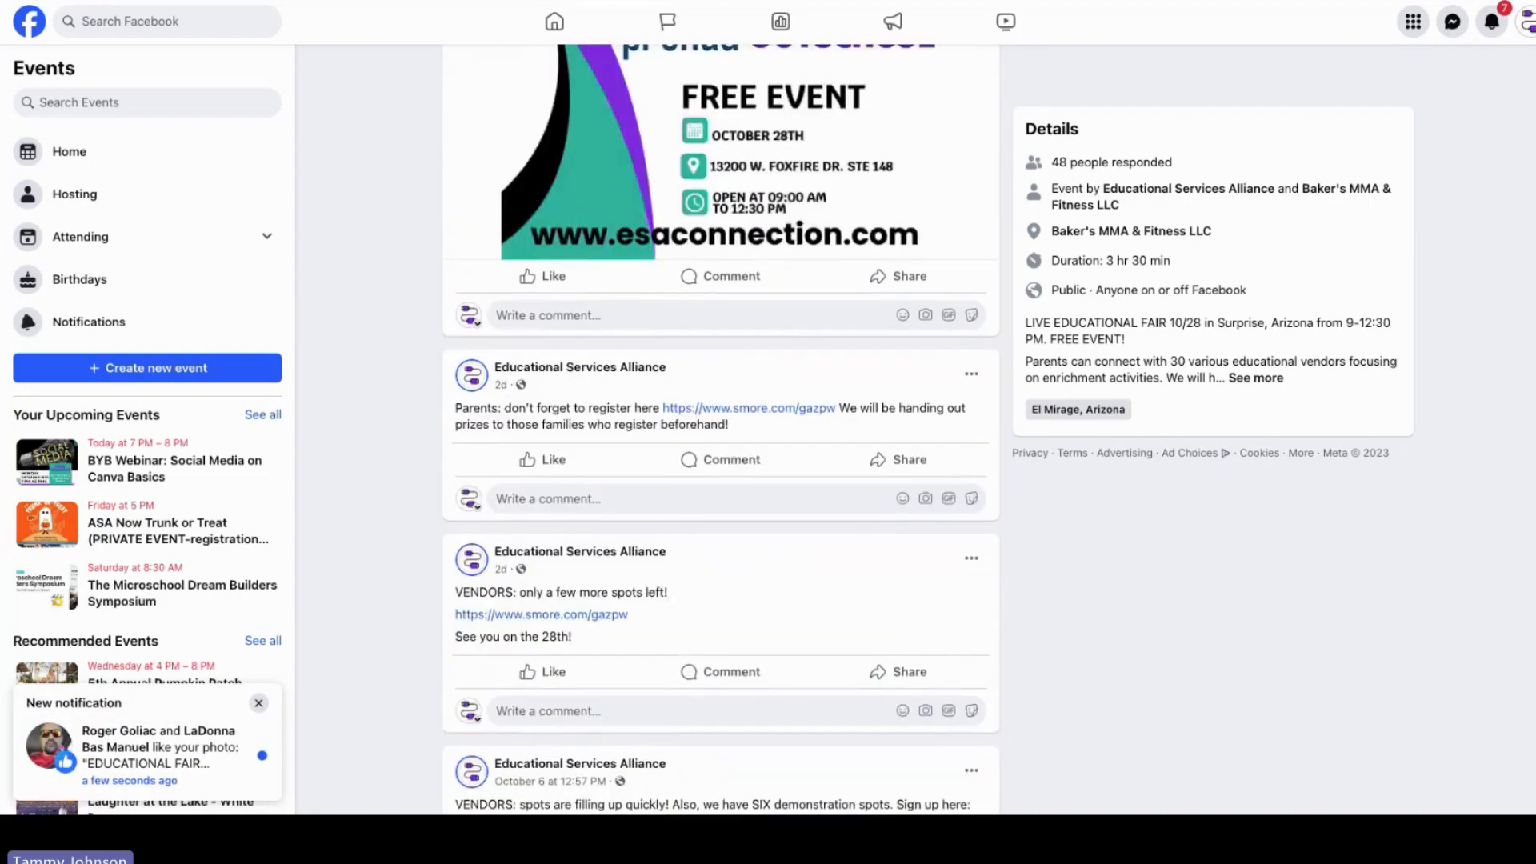
{"action": "scroll", "coordinate": [720, 432], "scroll_direction": "up", "scroll_amount": 5}
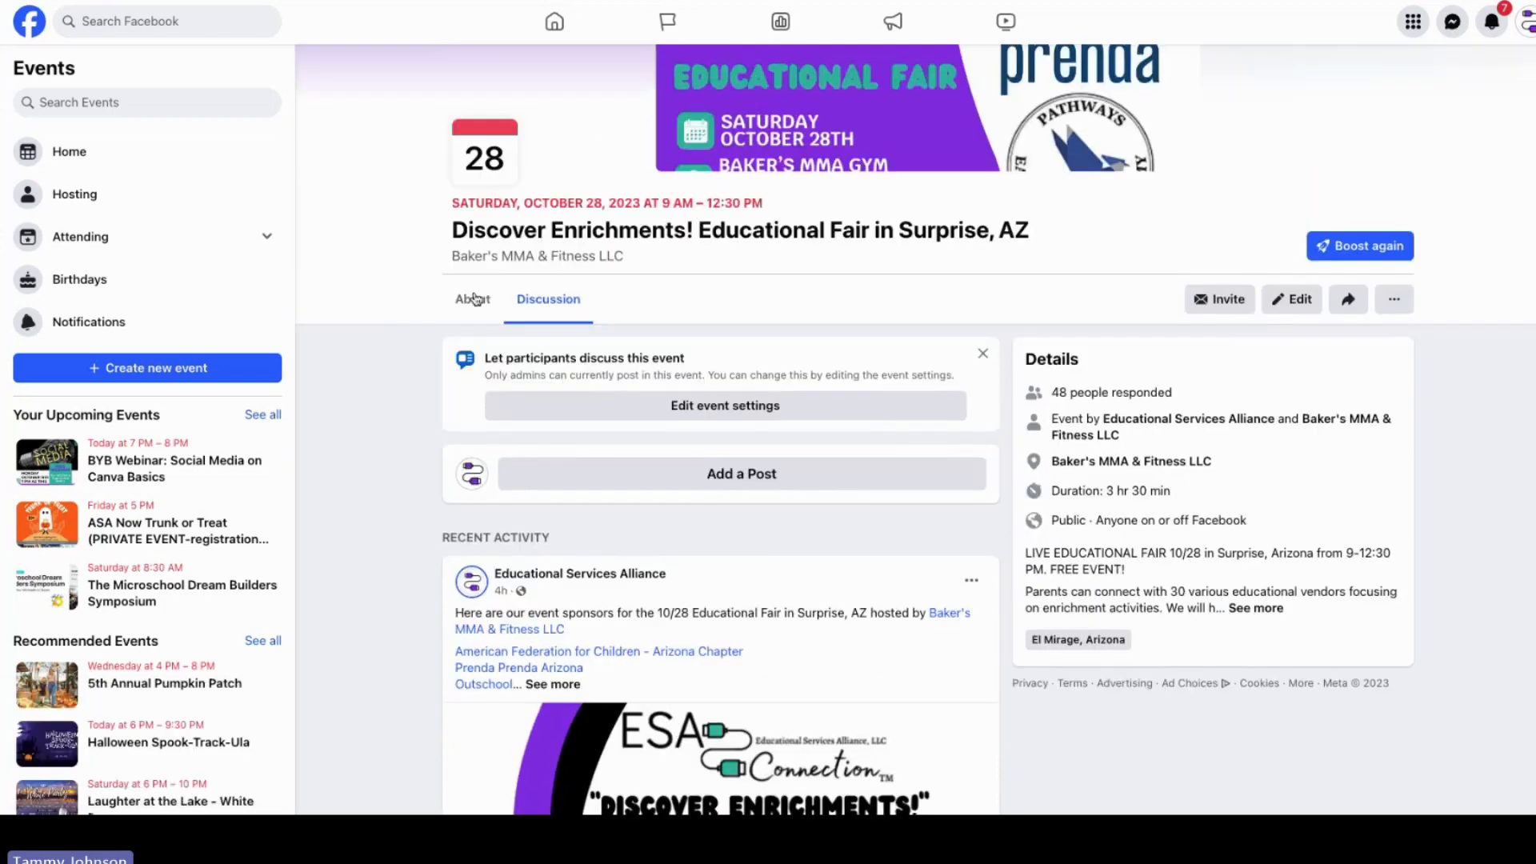
Step: Open the event's guest list from the About section and compare the Going and Interested lists
{"action": "left_click", "coordinate": [472, 299]}
{"action": "scroll", "coordinate": [1218, 396], "scroll_direction": "down", "scroll_amount": 6}
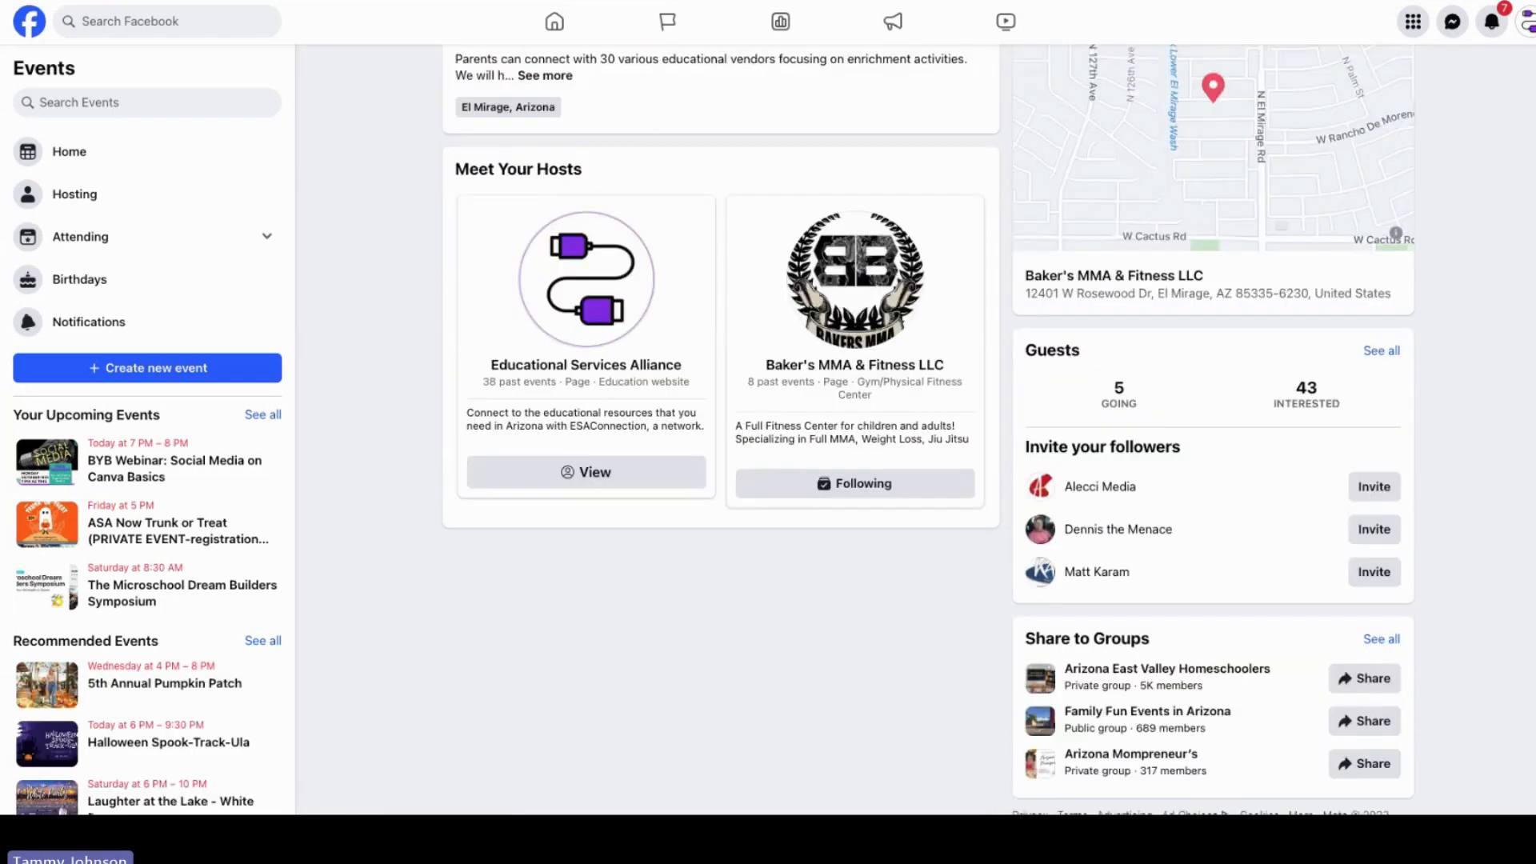
{"action": "left_click", "coordinate": [1119, 380]}
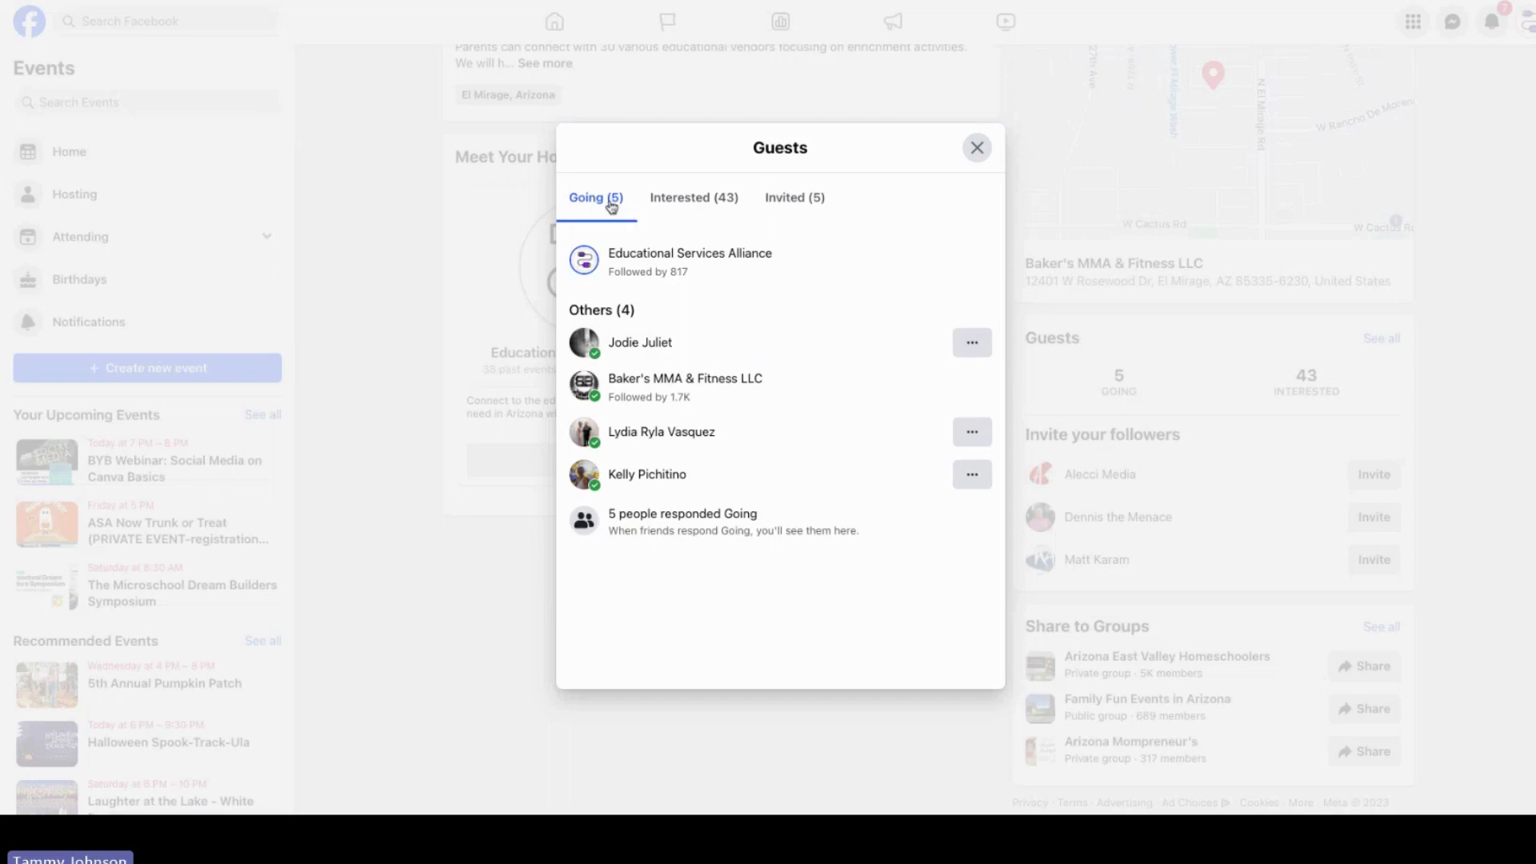
{"action": "left_click", "coordinate": [667, 202]}
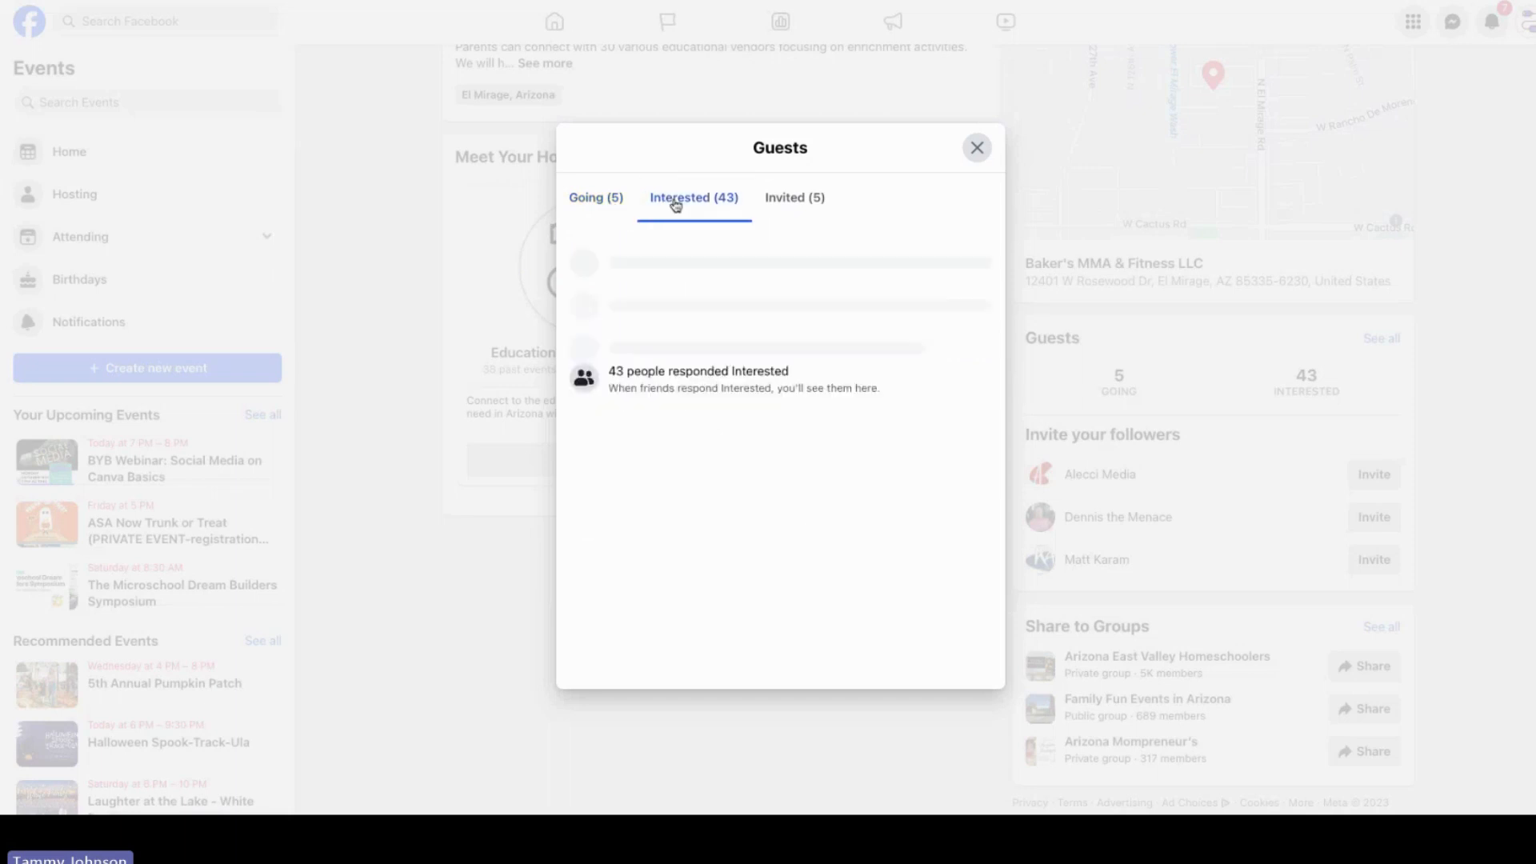
{"action": "left_click", "coordinate": [597, 205]}
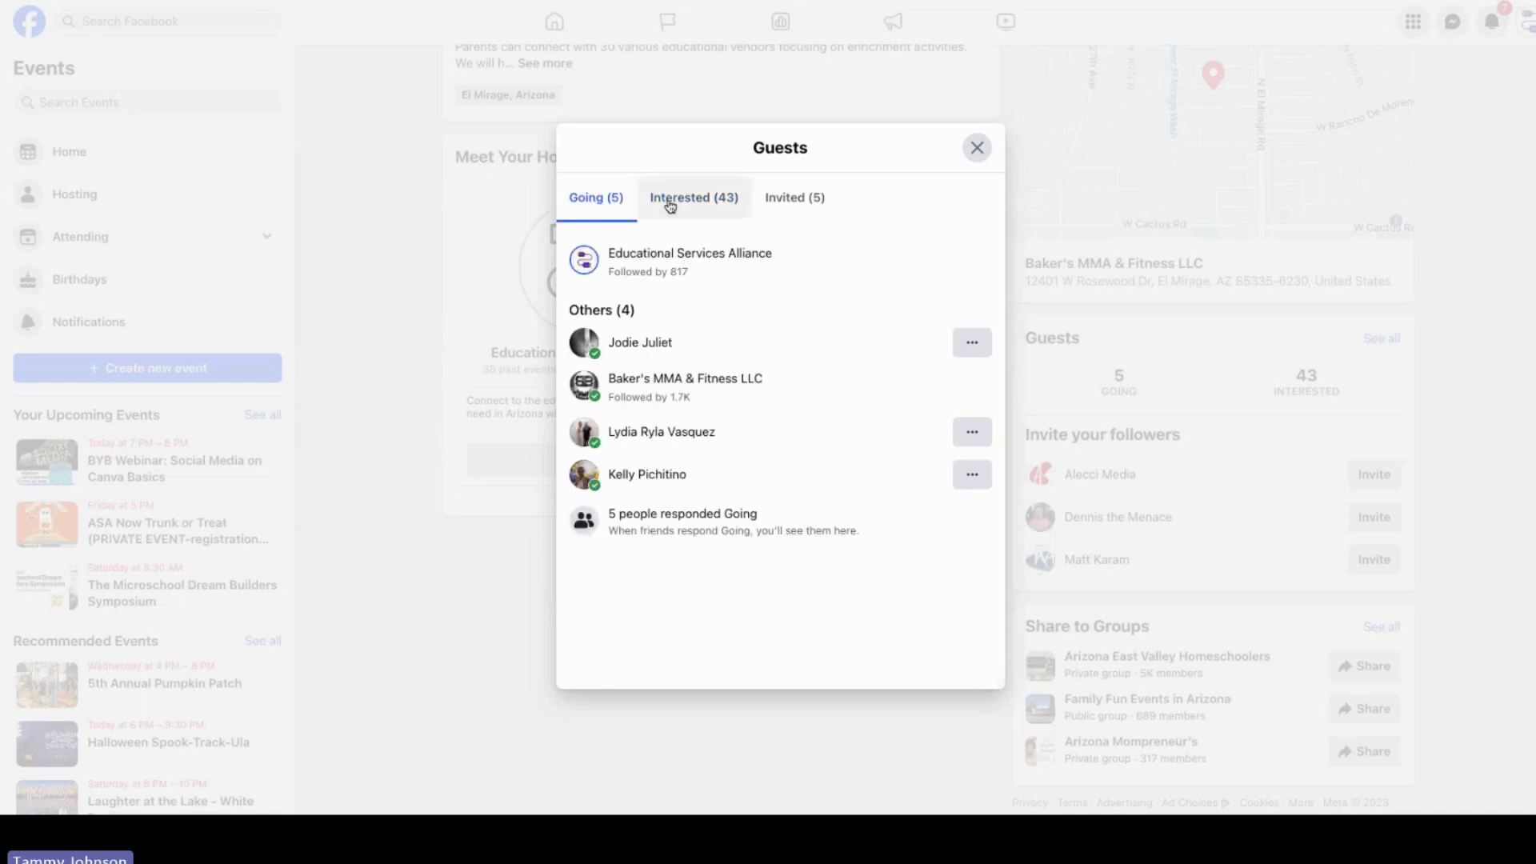
{"action": "left_click", "coordinate": [669, 201]}
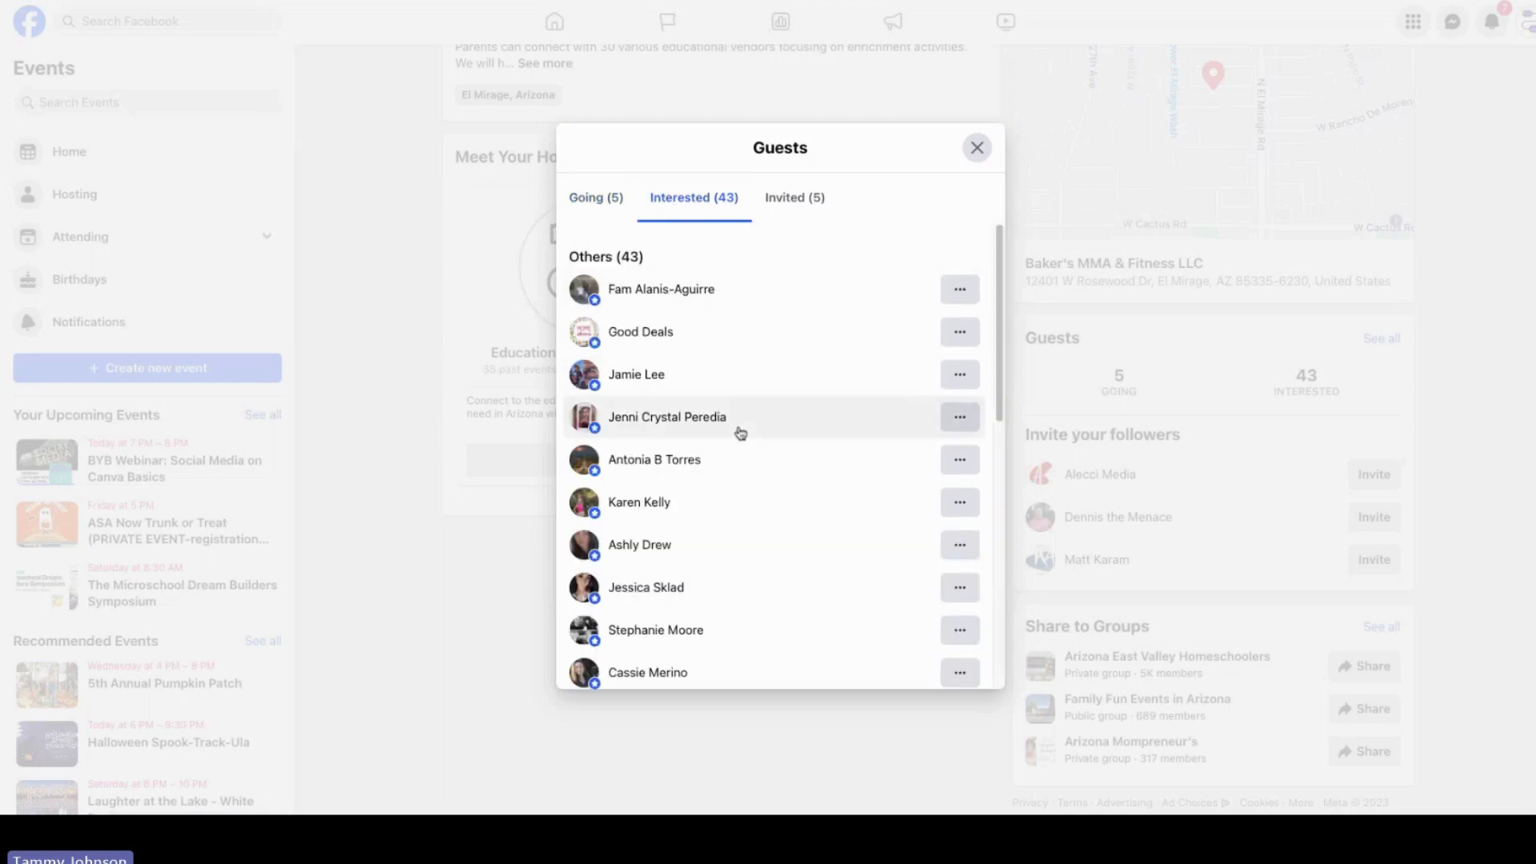
{"action": "left_click", "coordinate": [976, 152]}
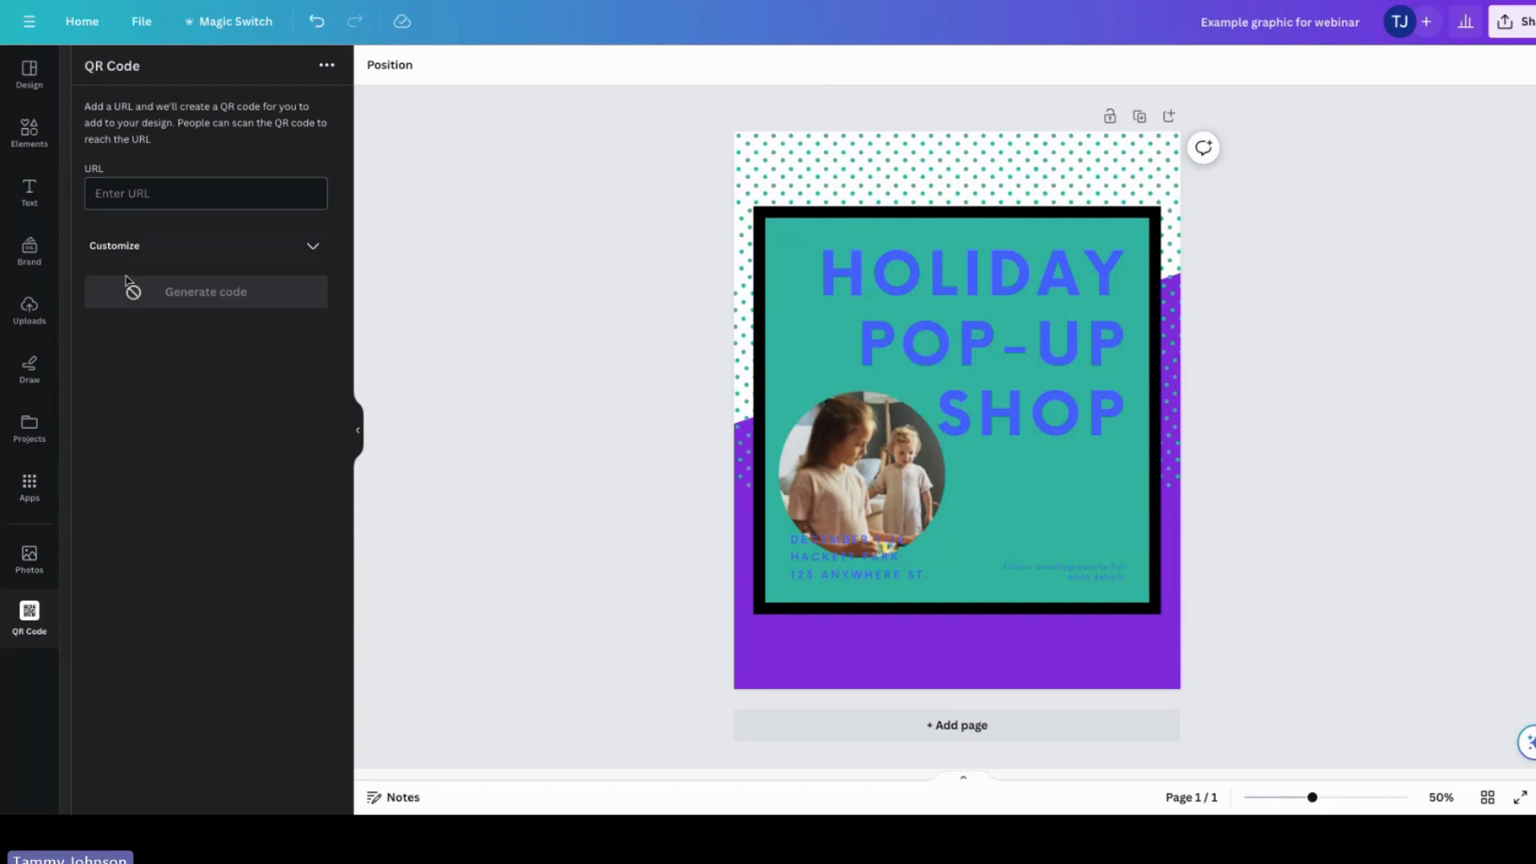
Step: Open the QR Code app from the apps panel in the Canva design
{"action": "left_click", "coordinate": [30, 485]}
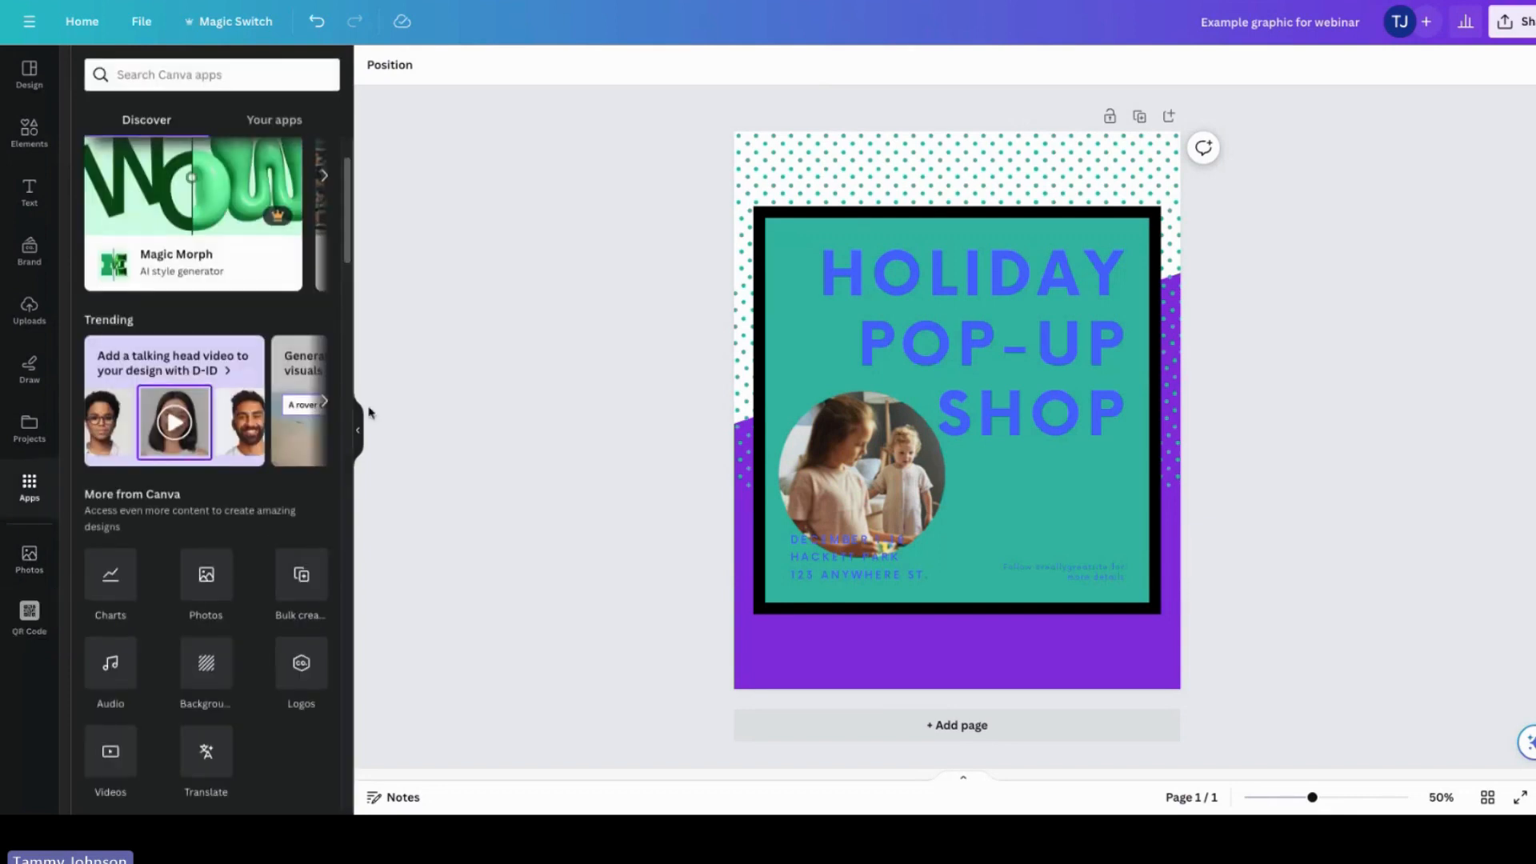
{"action": "left_click_drag", "start_coordinate": [344, 242], "coordinate": [357, 322]}
{"action": "scroll", "coordinate": [362, 352], "scroll_direction": "down", "scroll_amount": 6}
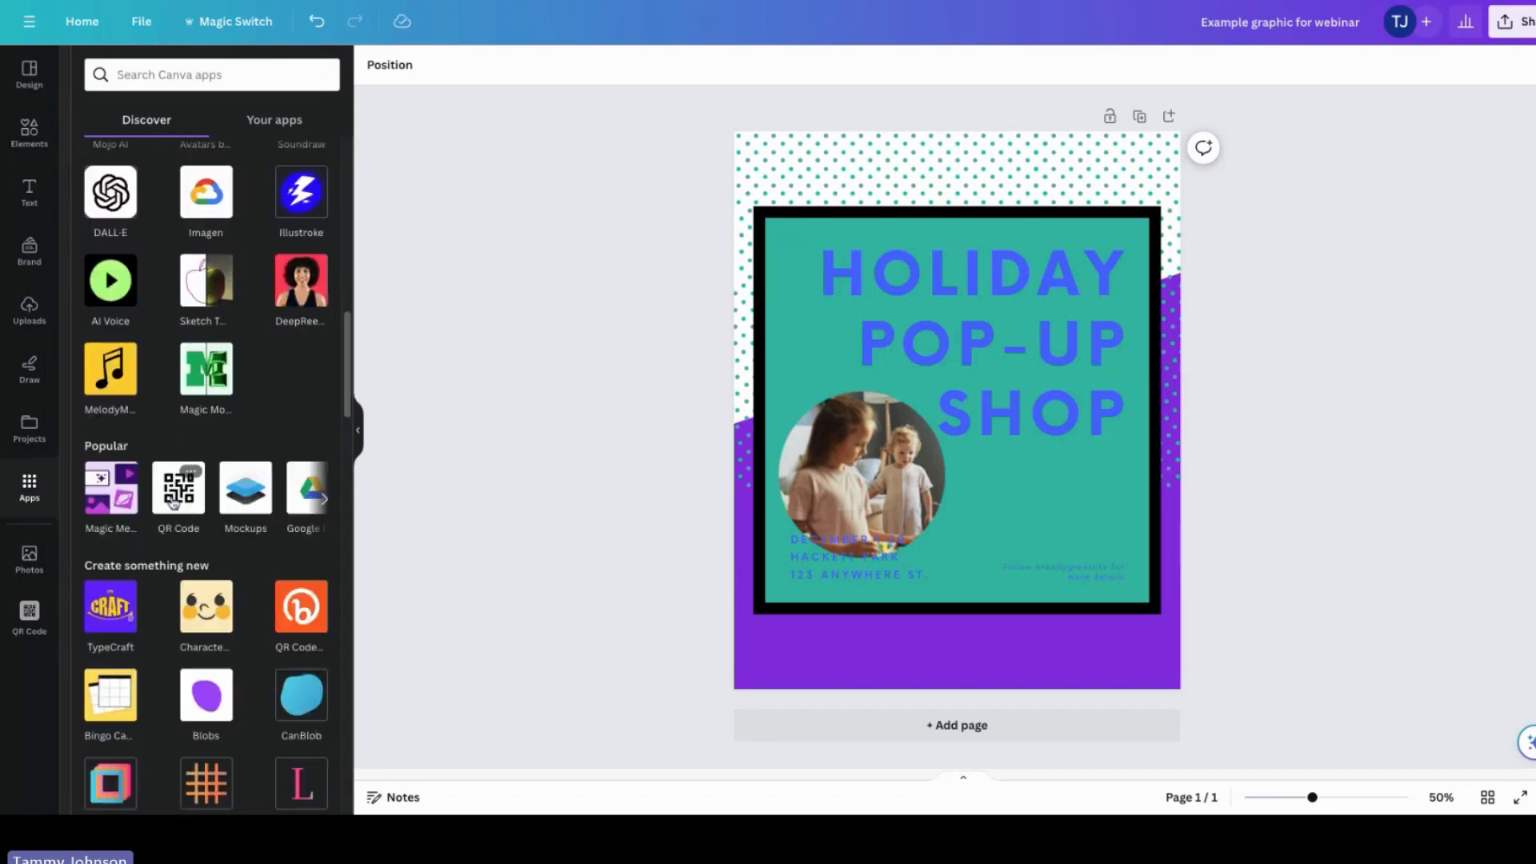
{"action": "left_click", "coordinate": [169, 509]}
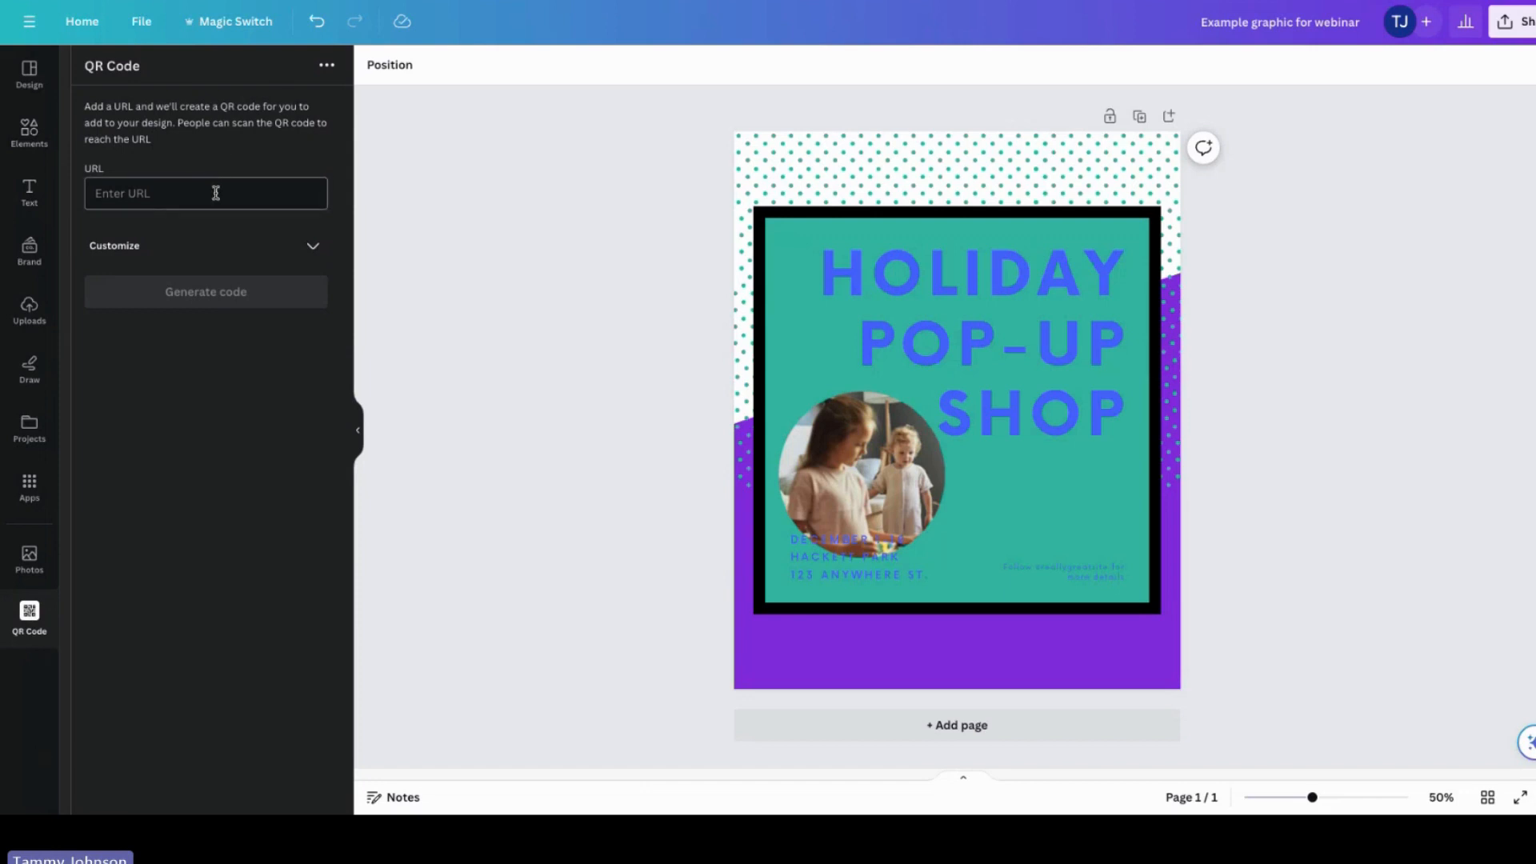
{"action": "type", "text": "ww"}
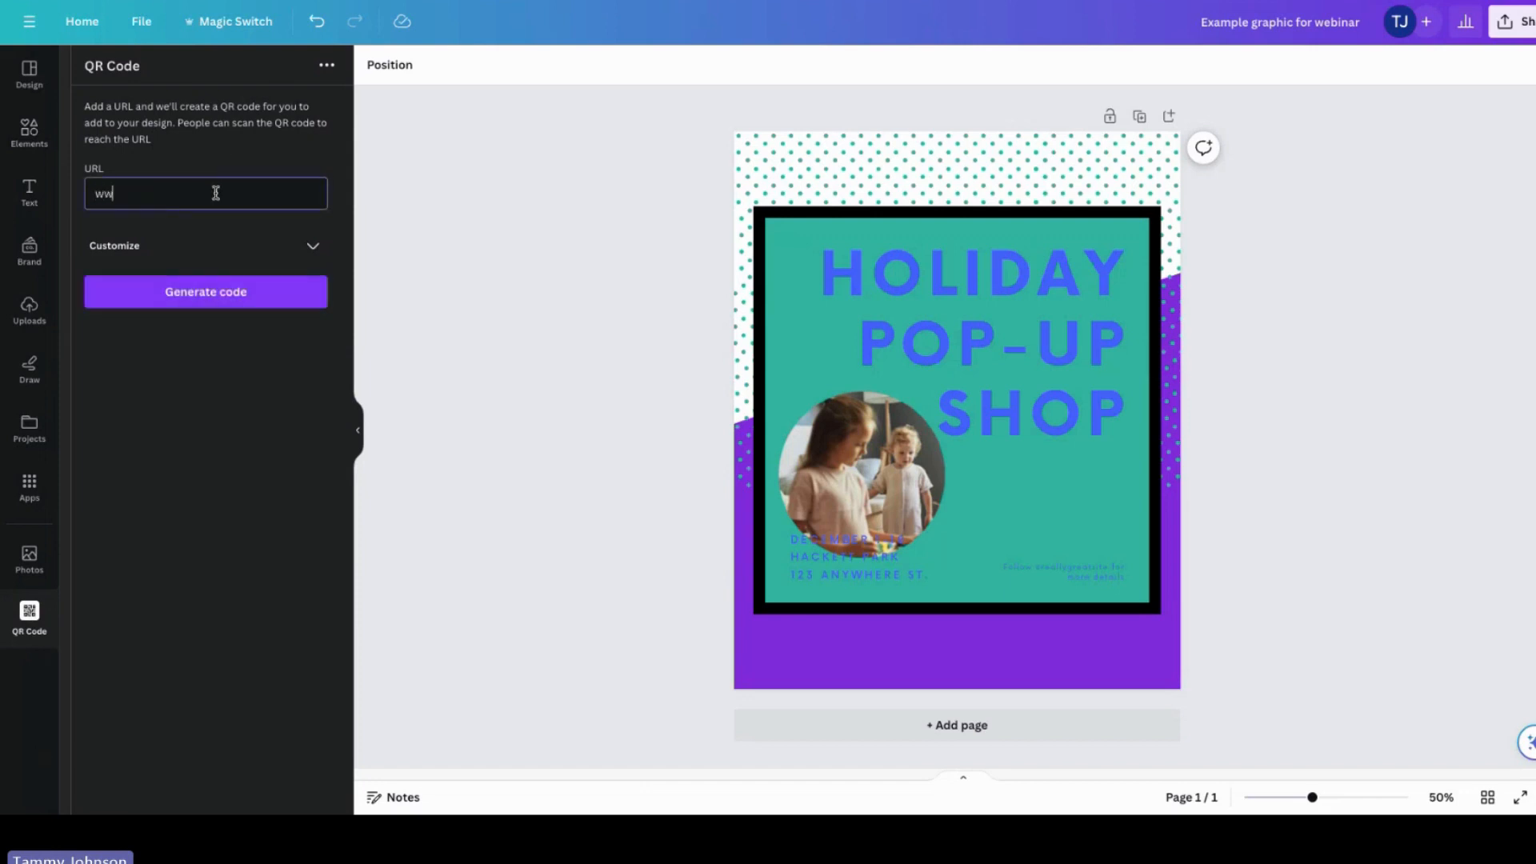
{"action": "type", "text": "w.esaconnection.com"}
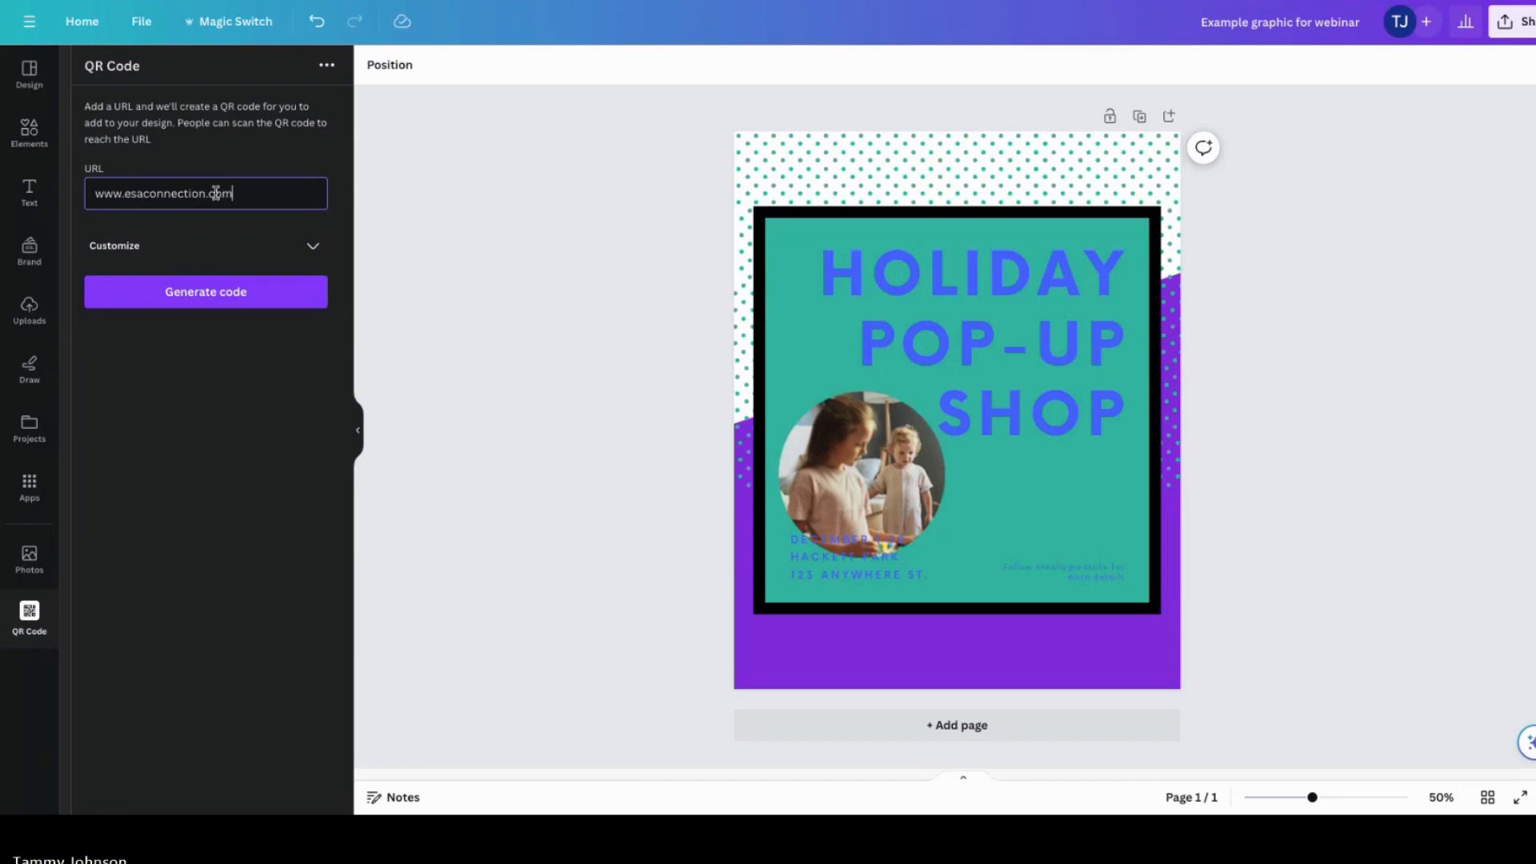
{"action": "left_click", "coordinate": [205, 292]}
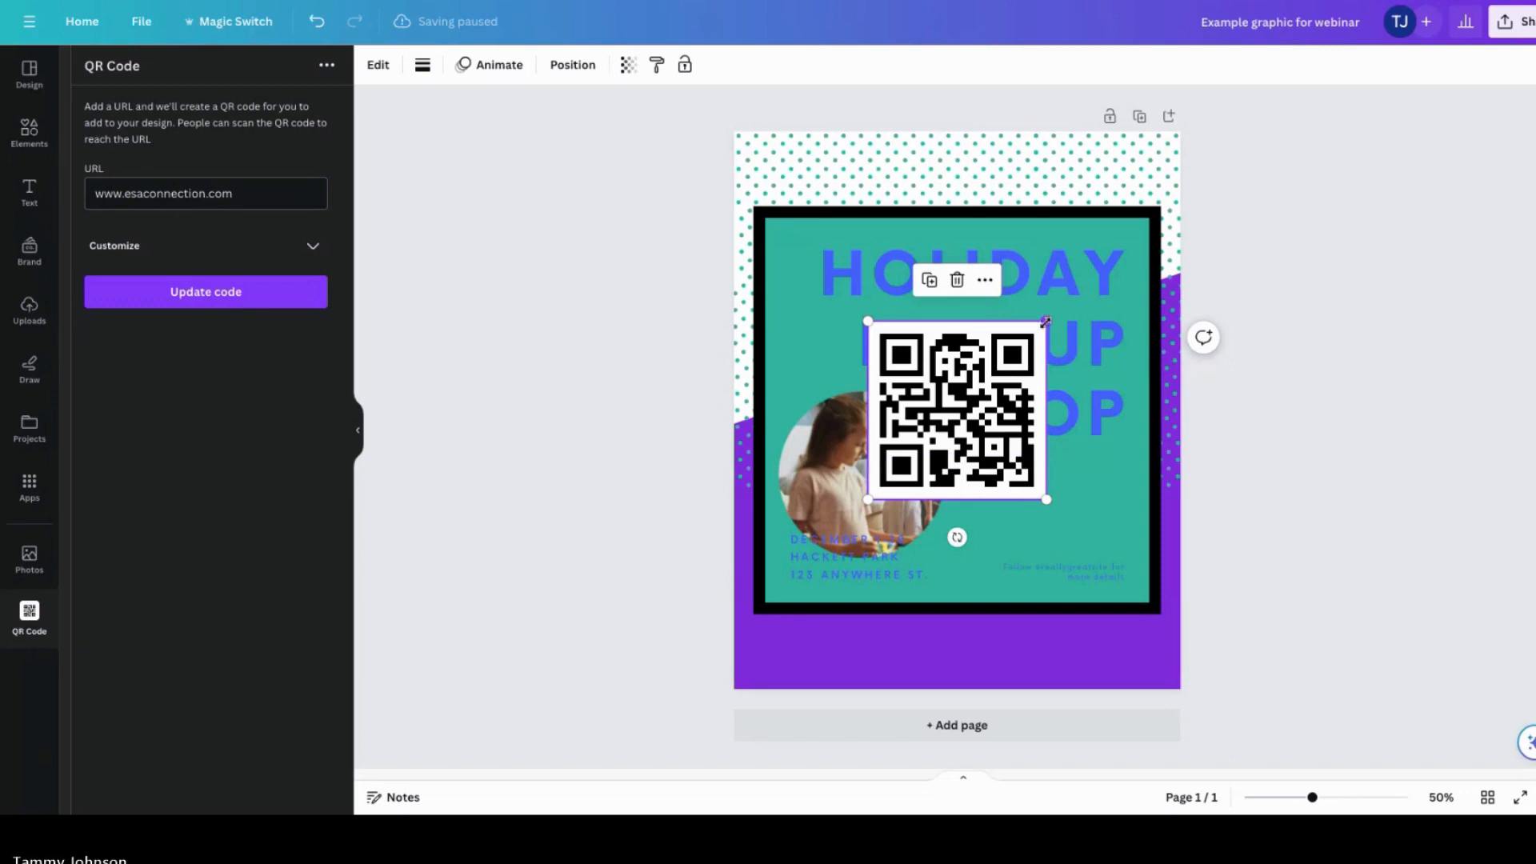
{"action": "left_click_drag", "start_coordinate": [1045, 321], "coordinate": [1087, 502]}
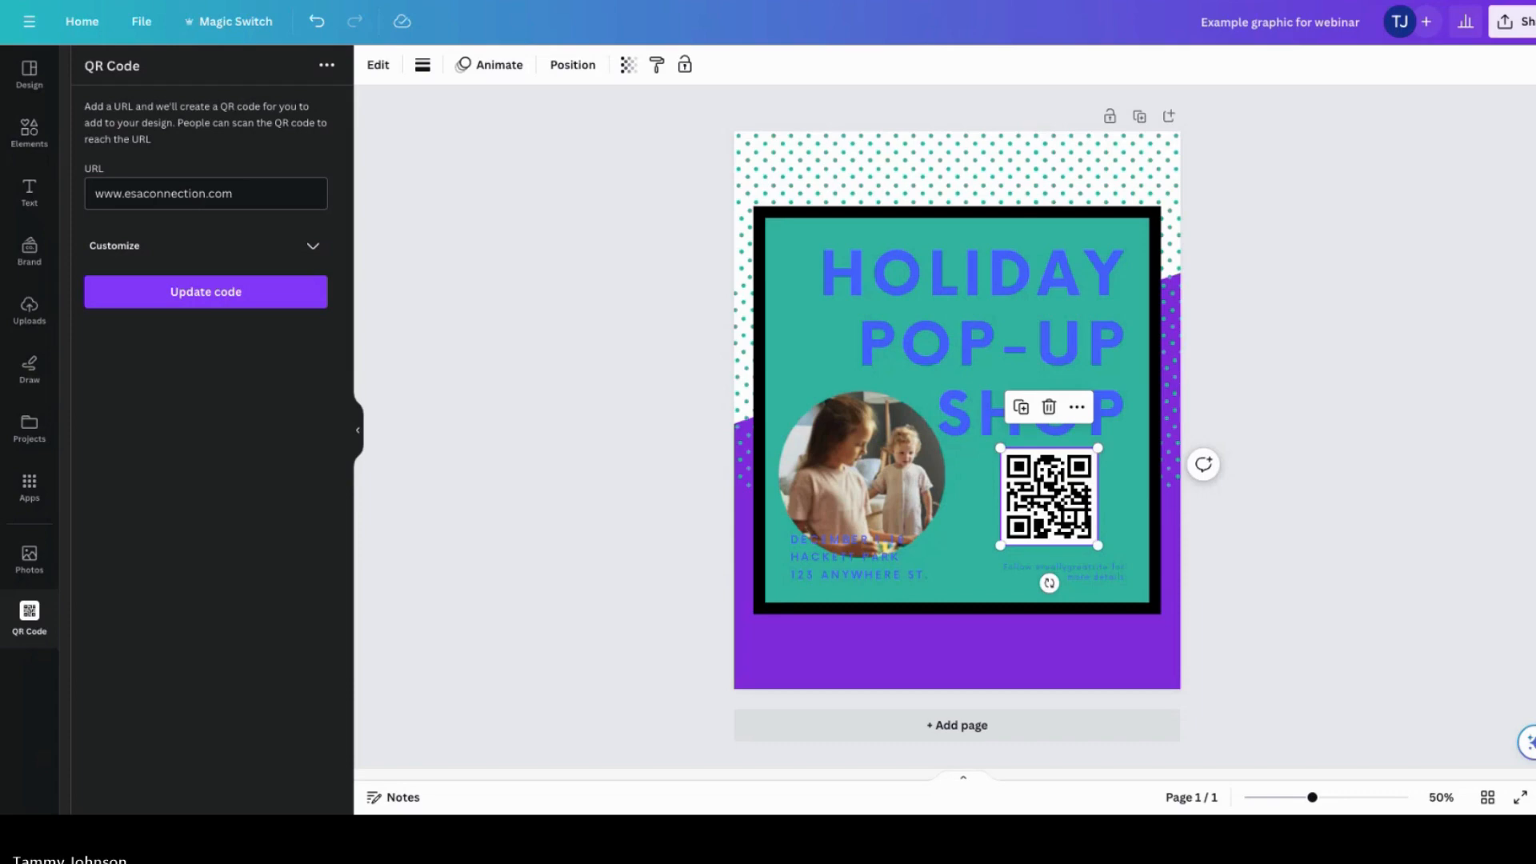
Step: Switch to the ESA Connection website and open the Events page under News & Events
{"action": "left_click", "coordinate": [474, 2]}
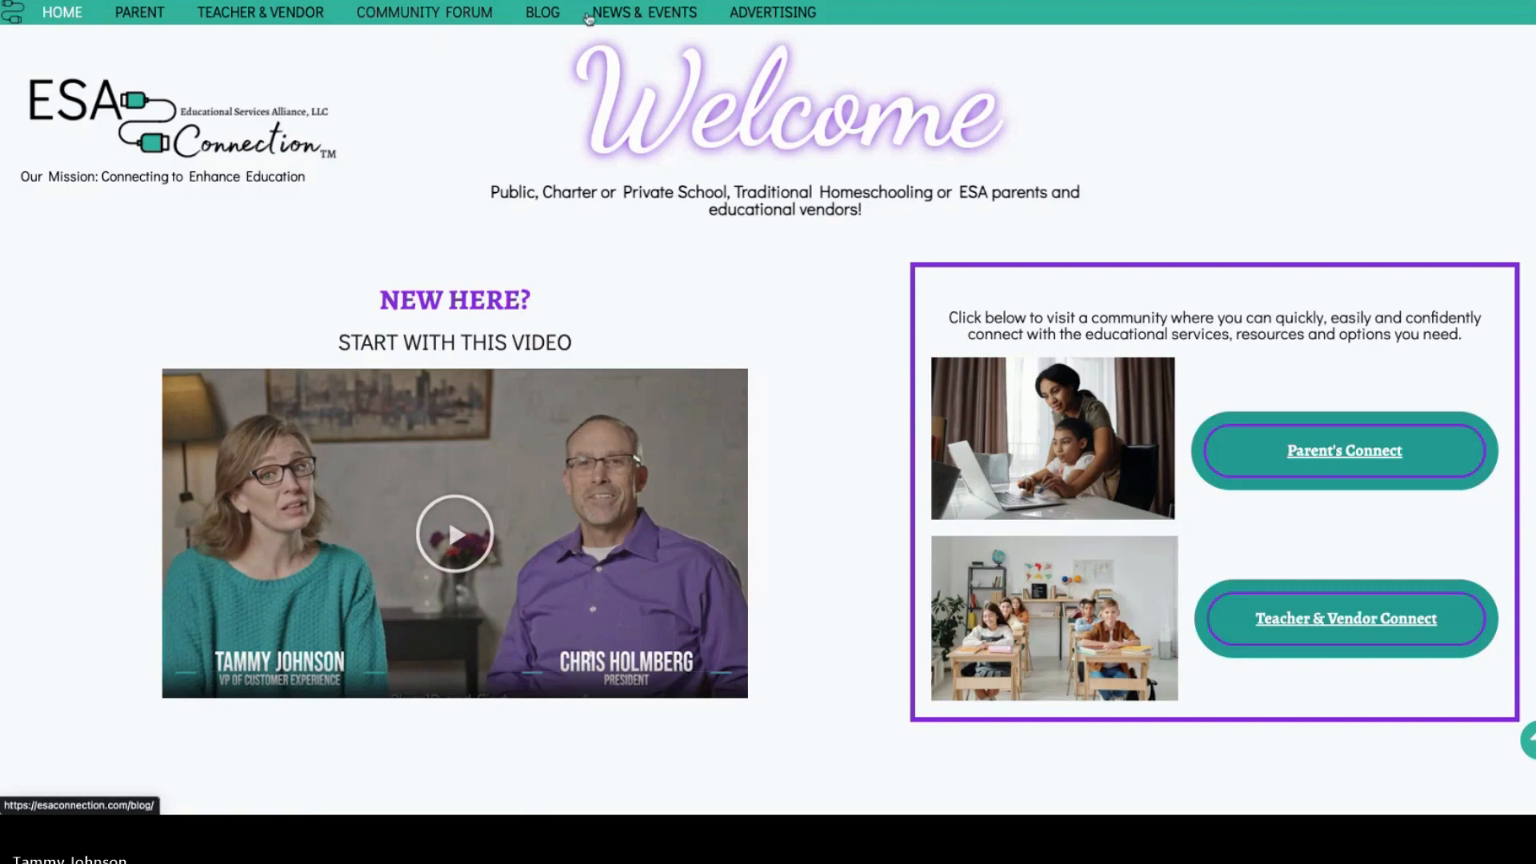
{"action": "left_click", "coordinate": [639, 13]}
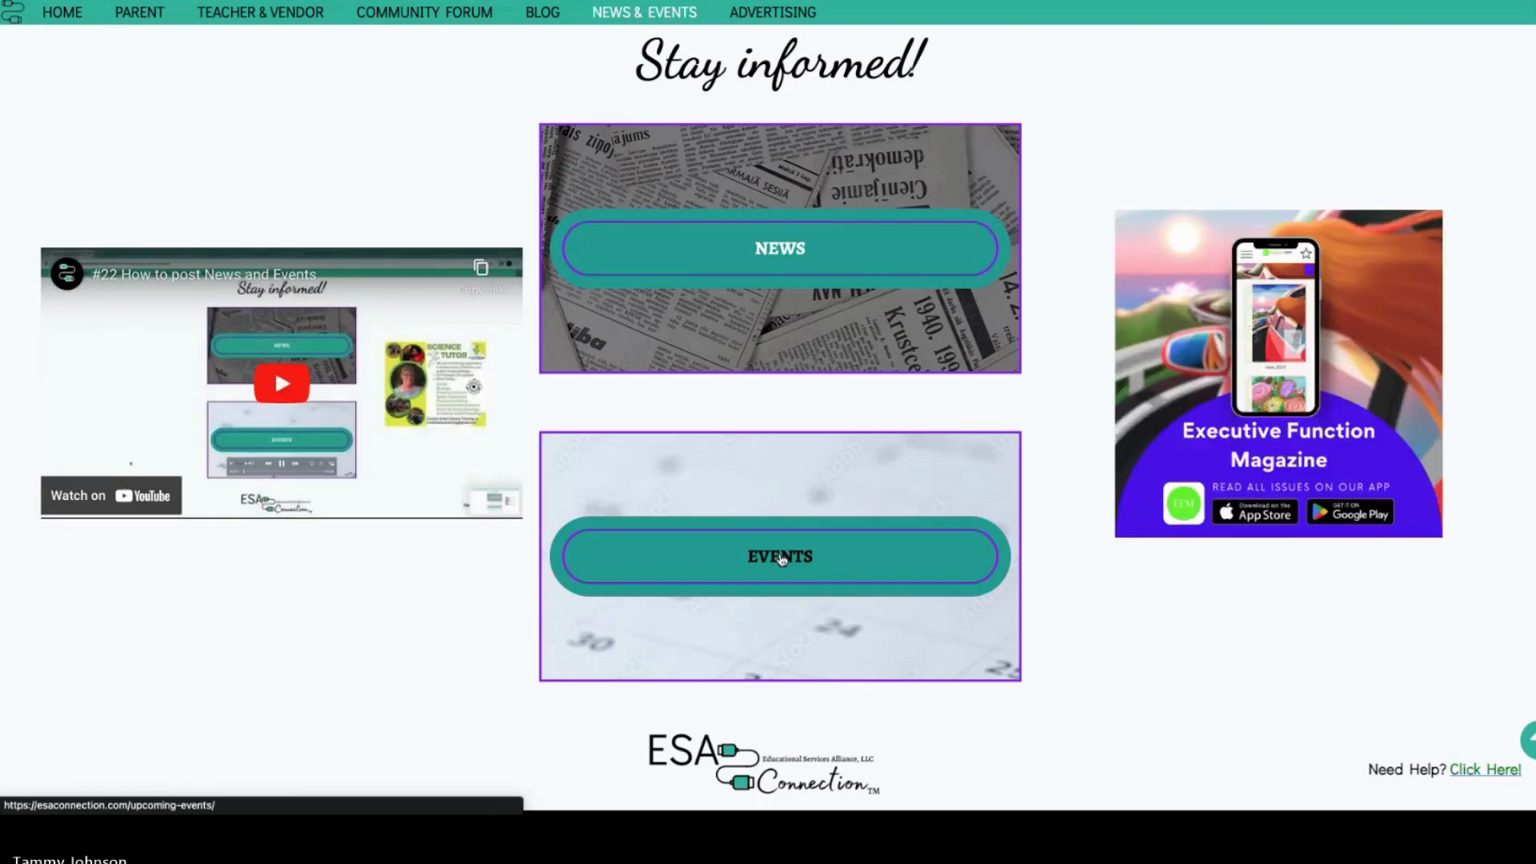
{"action": "left_click", "coordinate": [782, 558]}
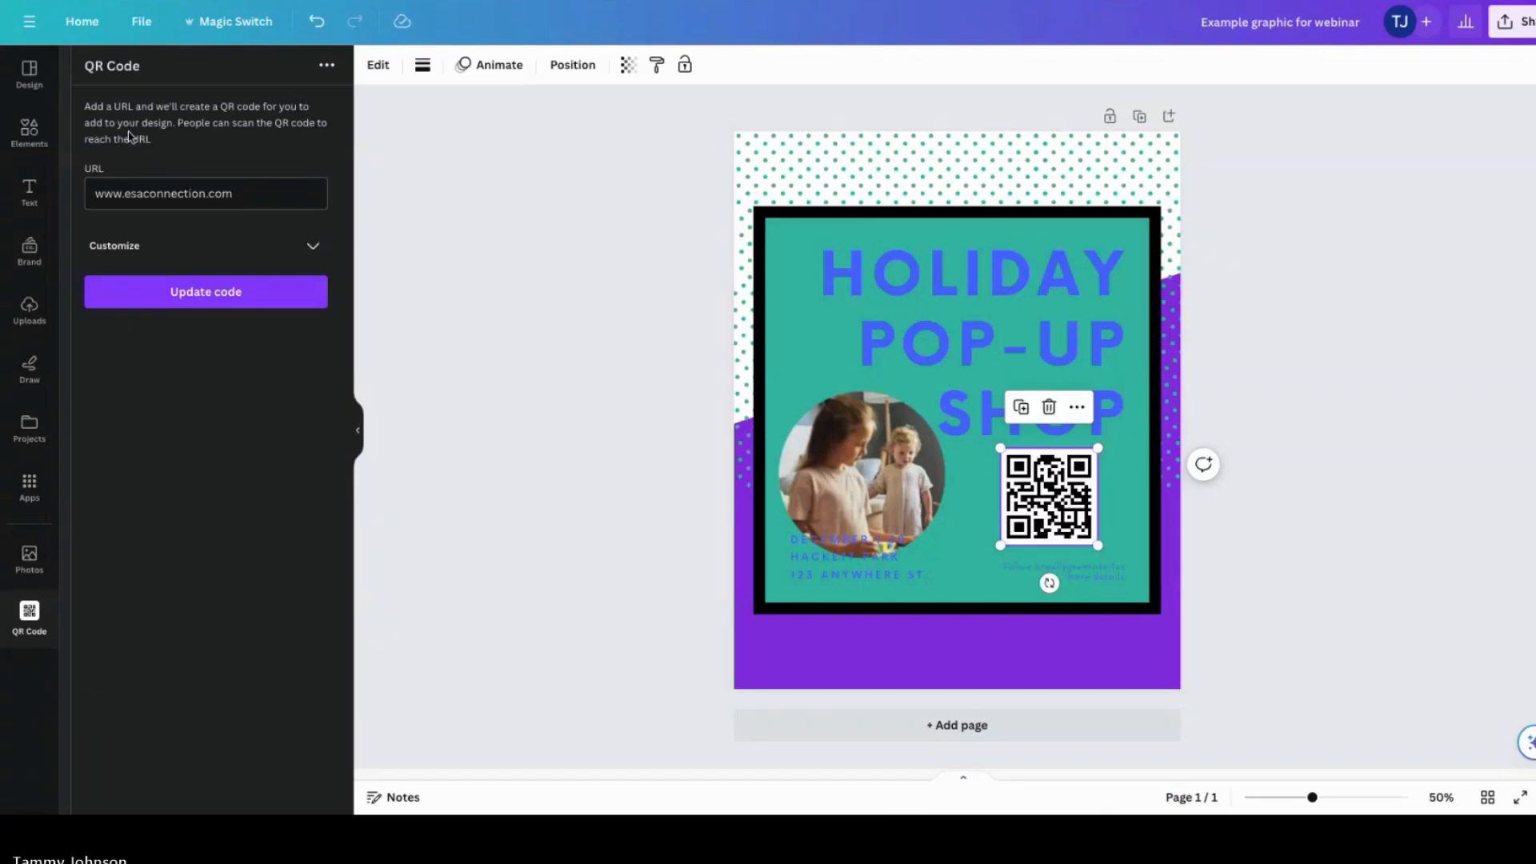
{"action": "triple_click", "coordinate": [270, 199]}
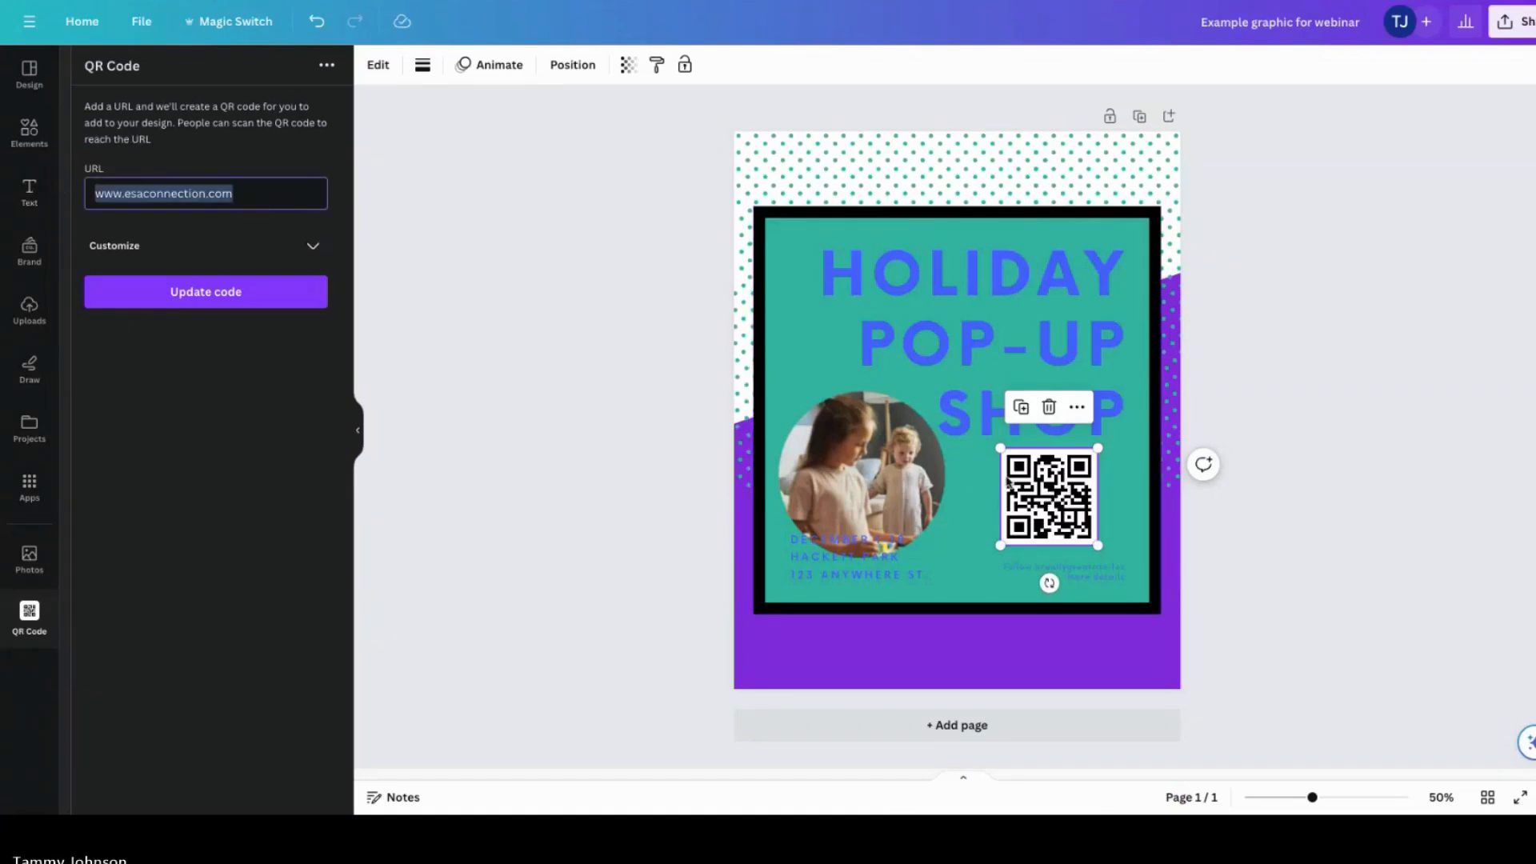
{"action": "type", "text": "https://esaconnection.com/upcoming-events/"}
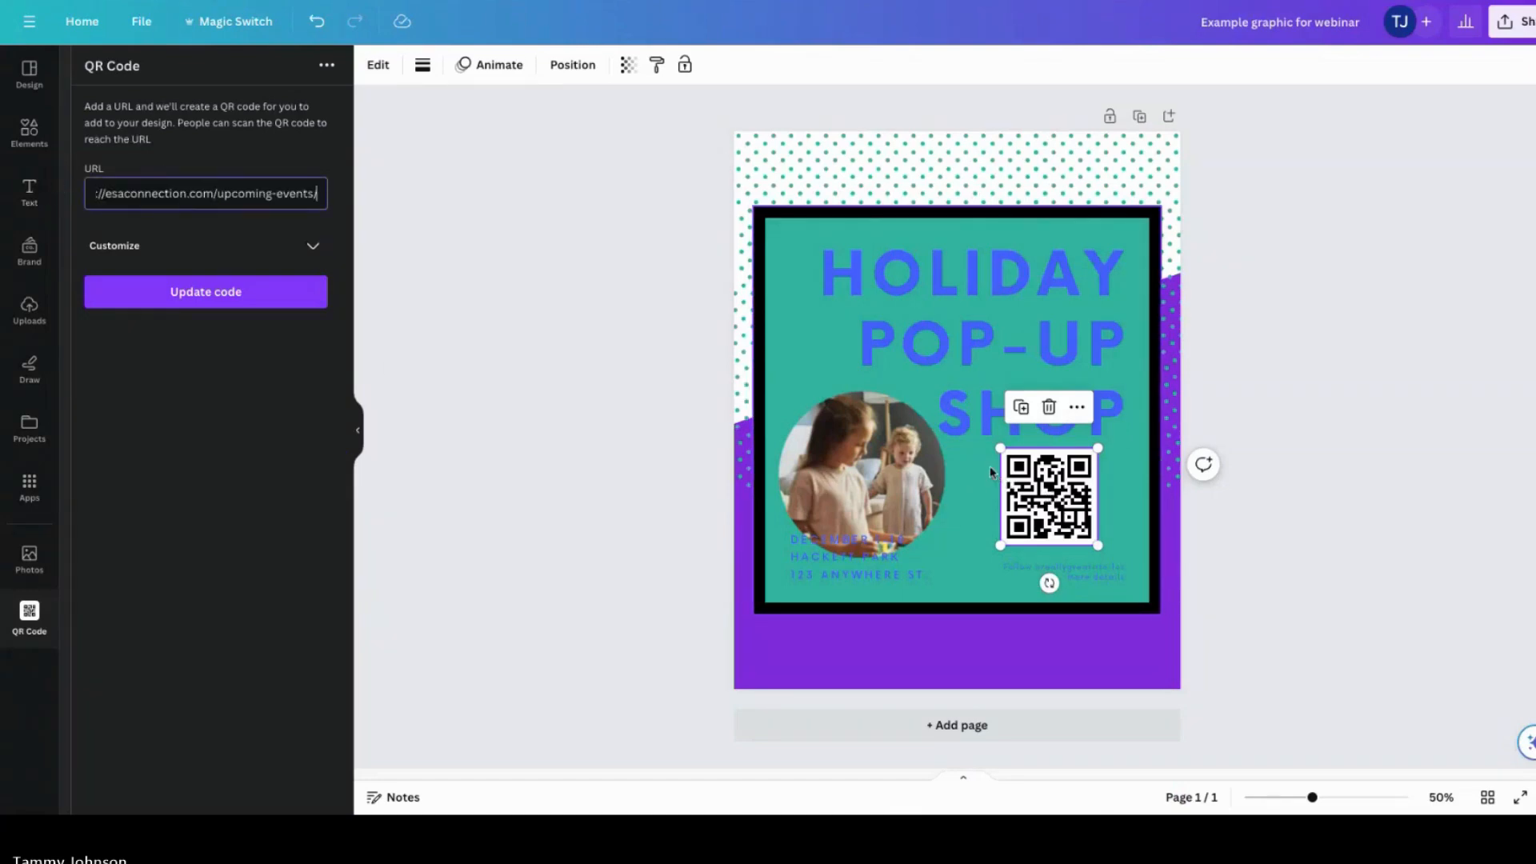
{"action": "left_click", "coordinate": [241, 298]}
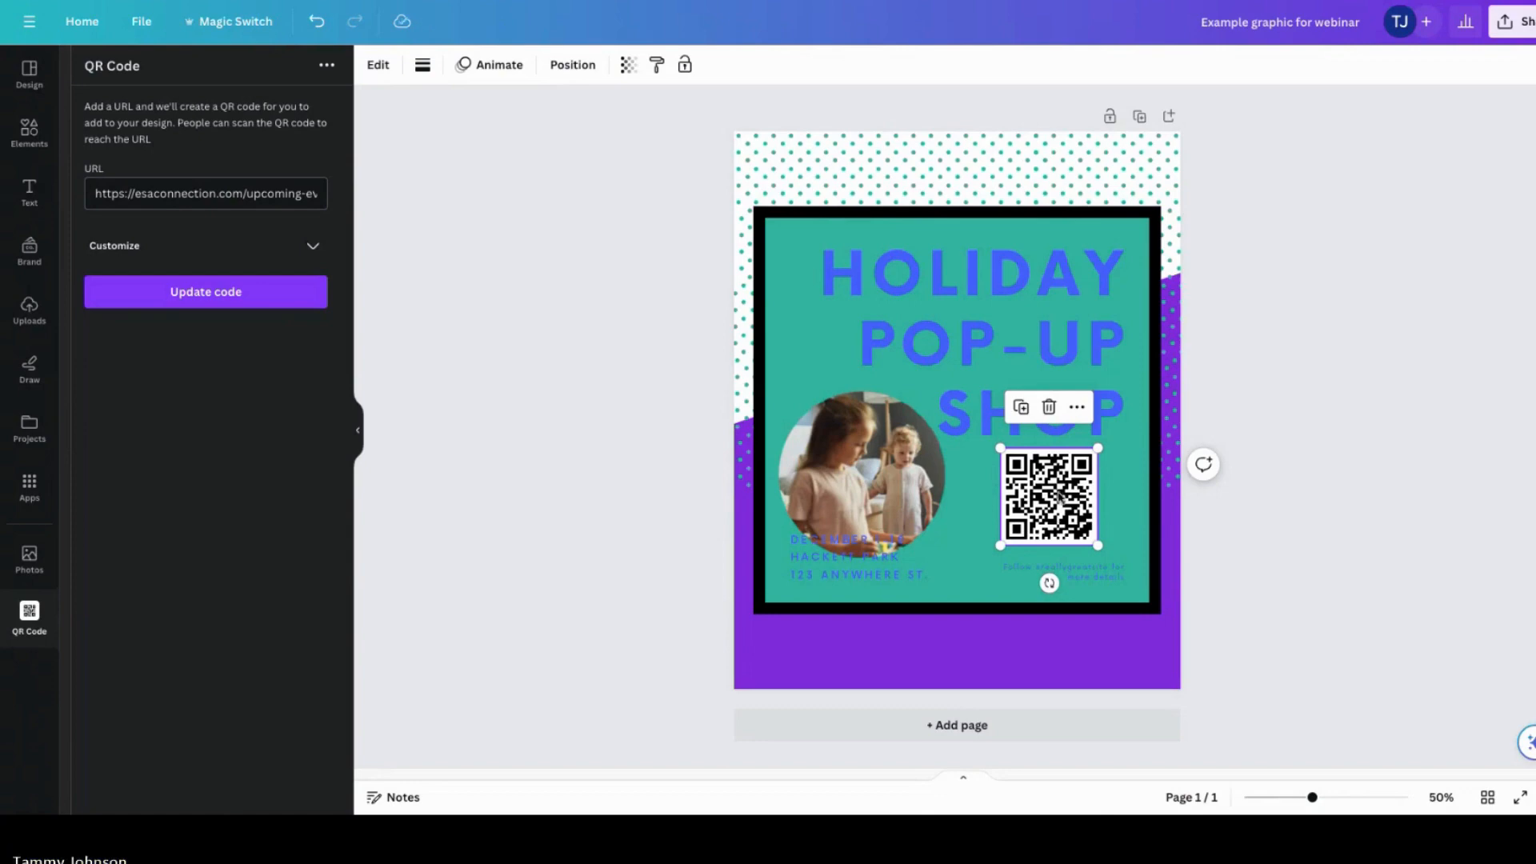
{"action": "left_click_drag", "start_coordinate": [1060, 496], "coordinate": [1056, 501]}
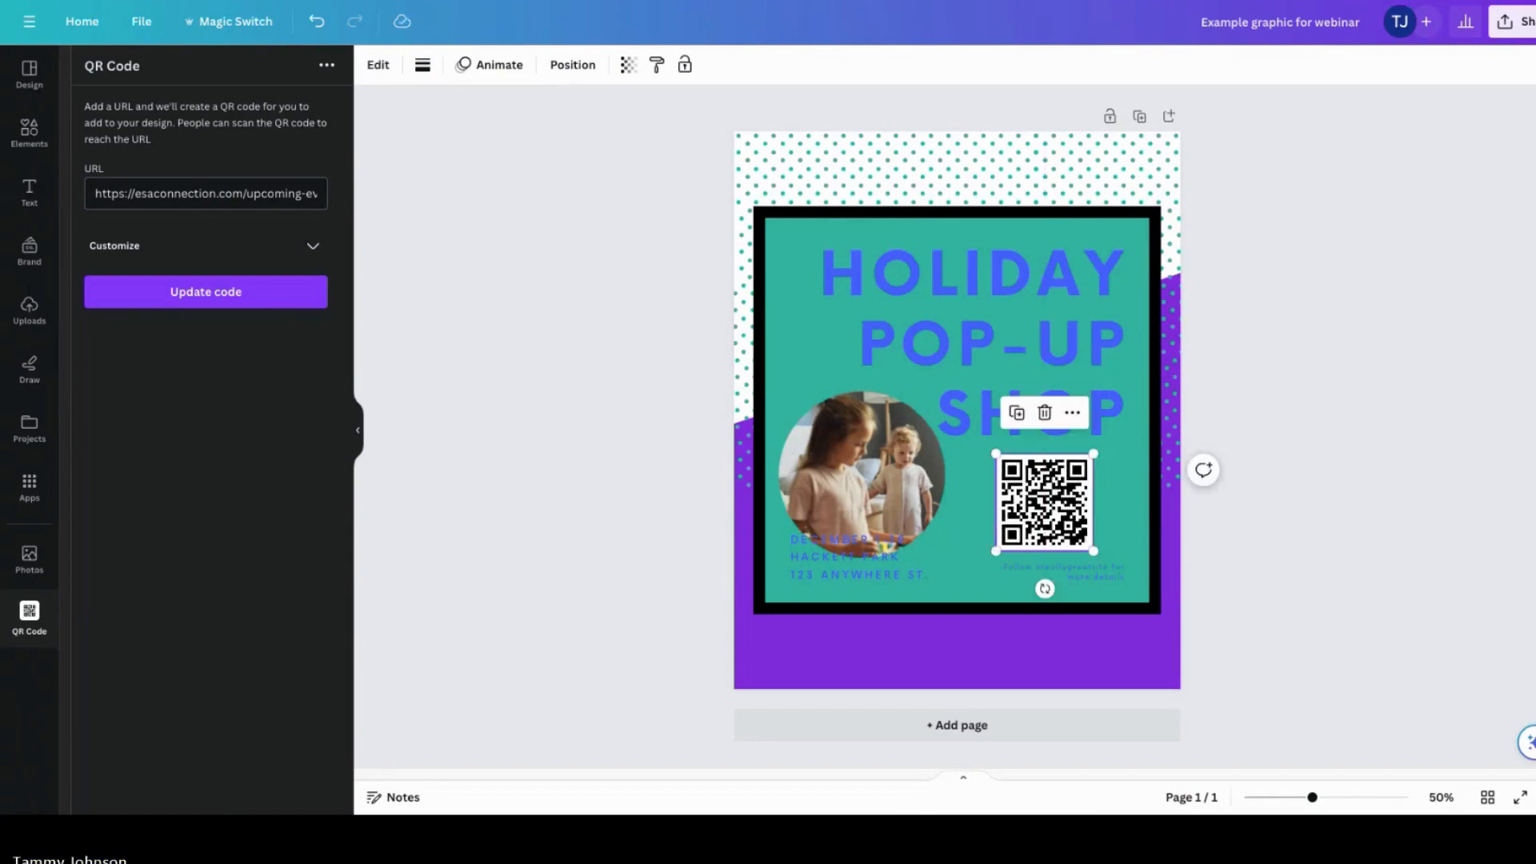
{"action": "left_click", "coordinate": [1391, 558]}
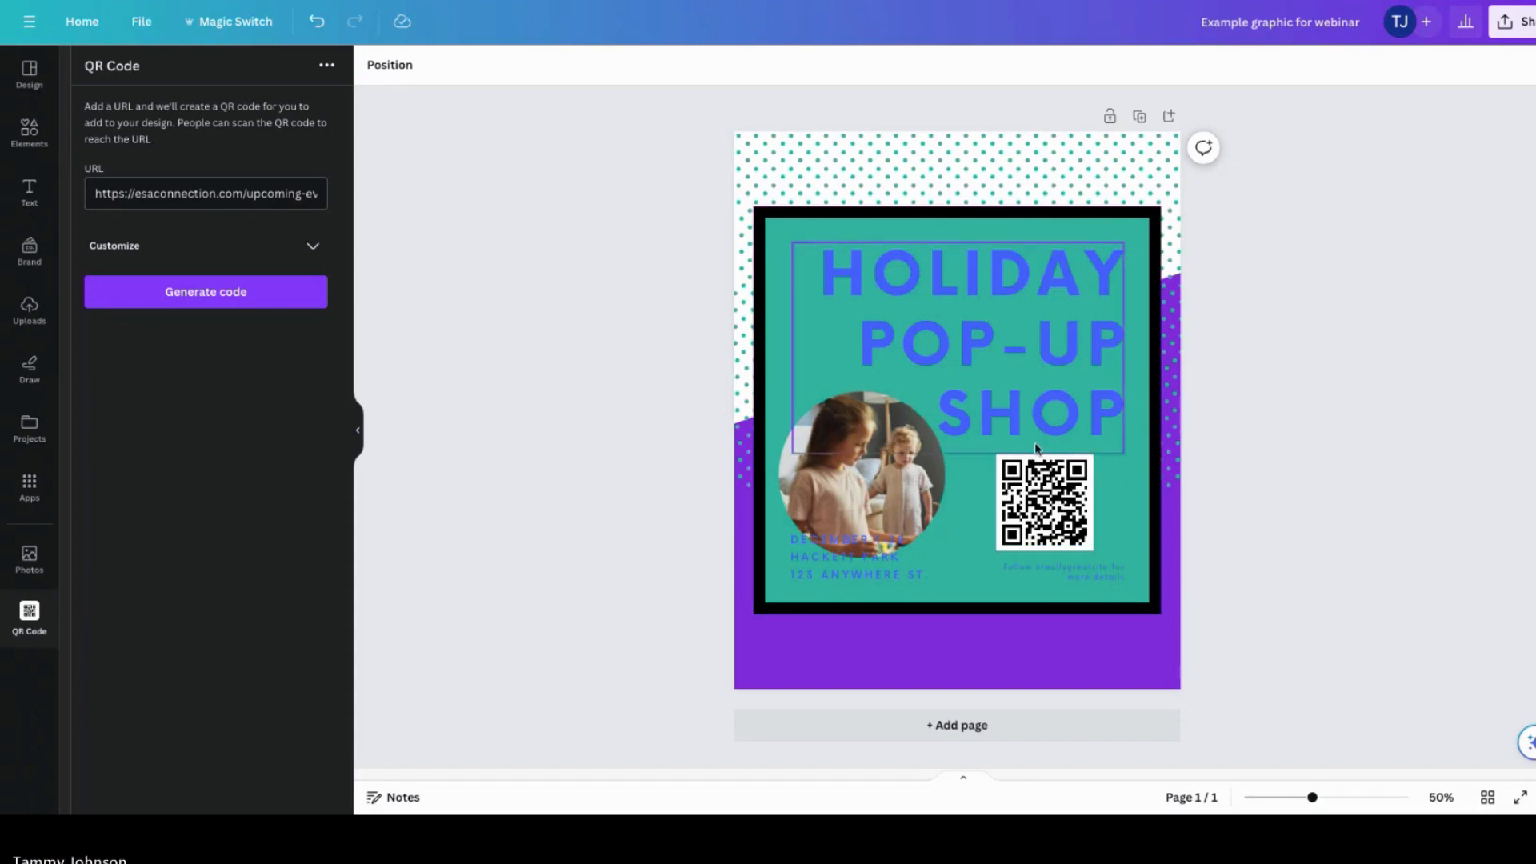
Step: Link the small caption text beneath the QR code to the upcoming events page URL
{"action": "mouse_move", "coordinate": [1073, 576]}
{"action": "left_mouse_down"}
{"action": "mouse_move", "coordinate": [1020, 570]}
{"action": "mouse_move", "coordinate": [1053, 570]}
{"action": "left_mouse_up"}
{"action": "left_click", "coordinate": [1053, 567]}
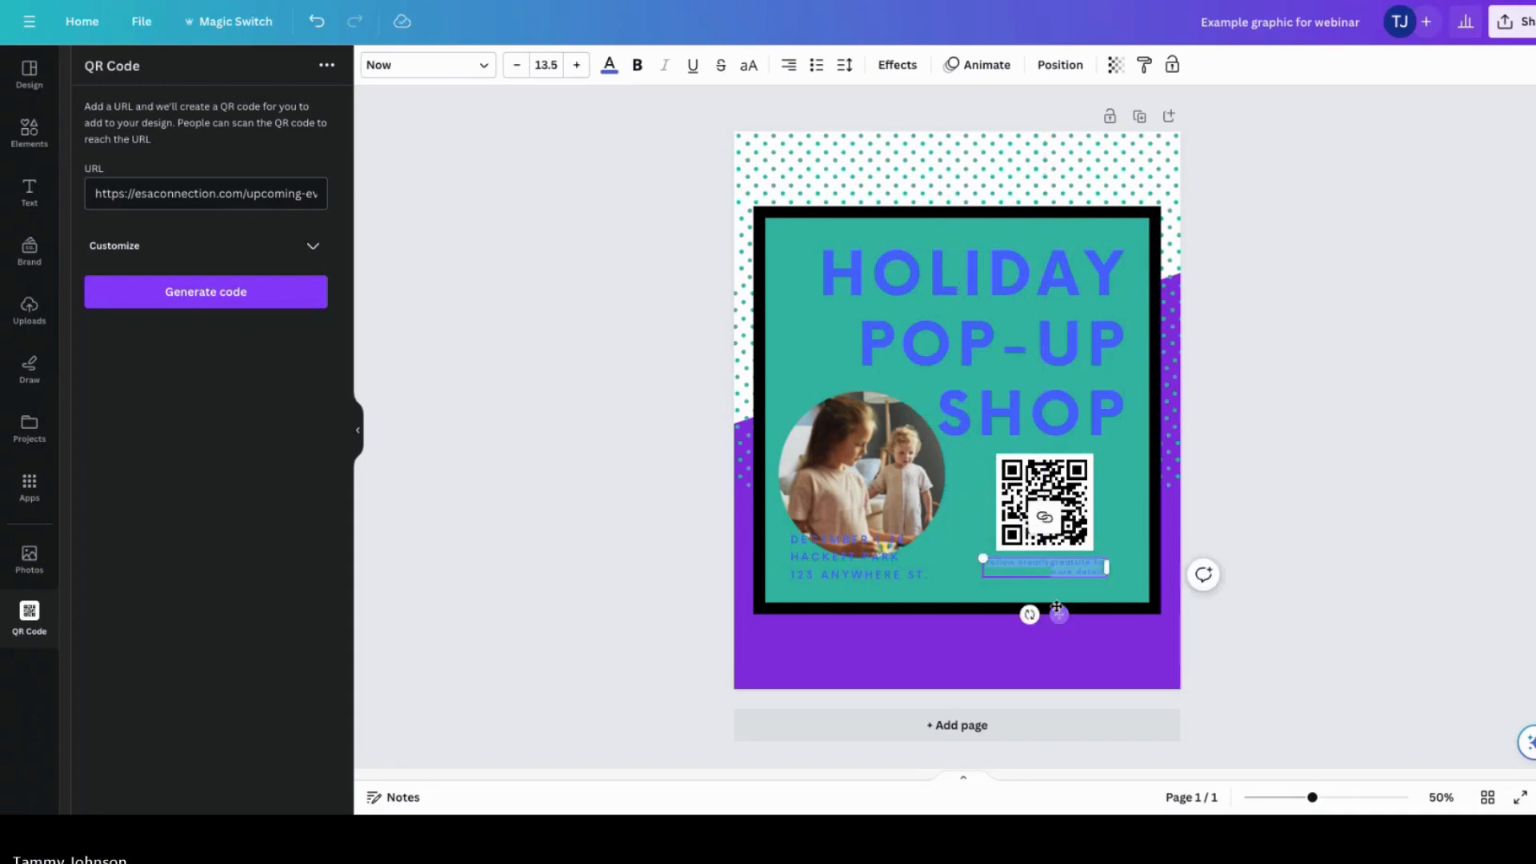
{"action": "left_click", "coordinate": [1043, 522]}
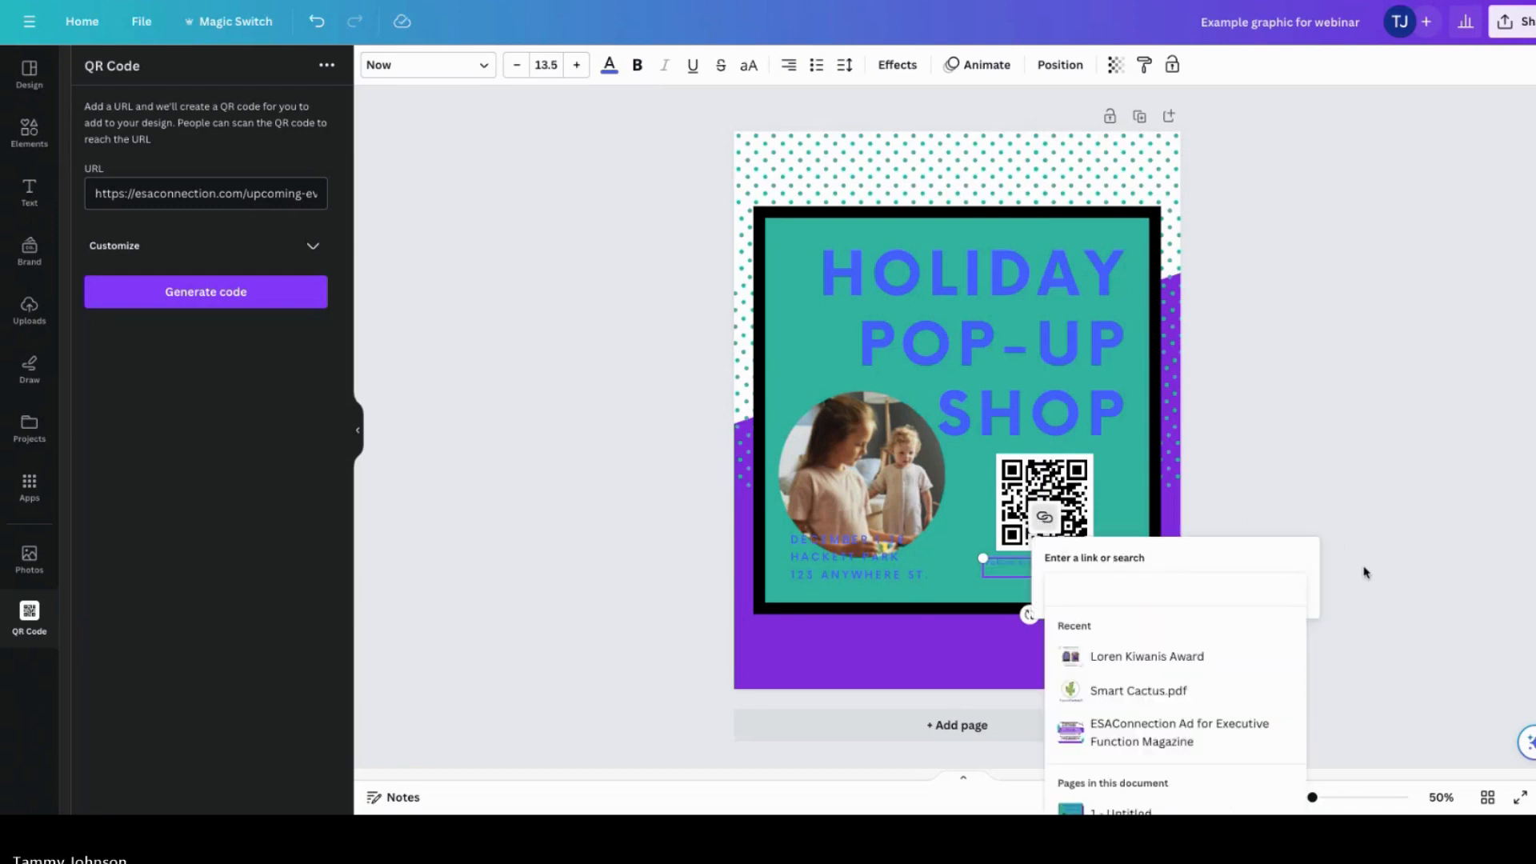
{"action": "type", "text": "https://esaconnection.com/upcoming-events/"}
{"action": "key", "text": "Return"}
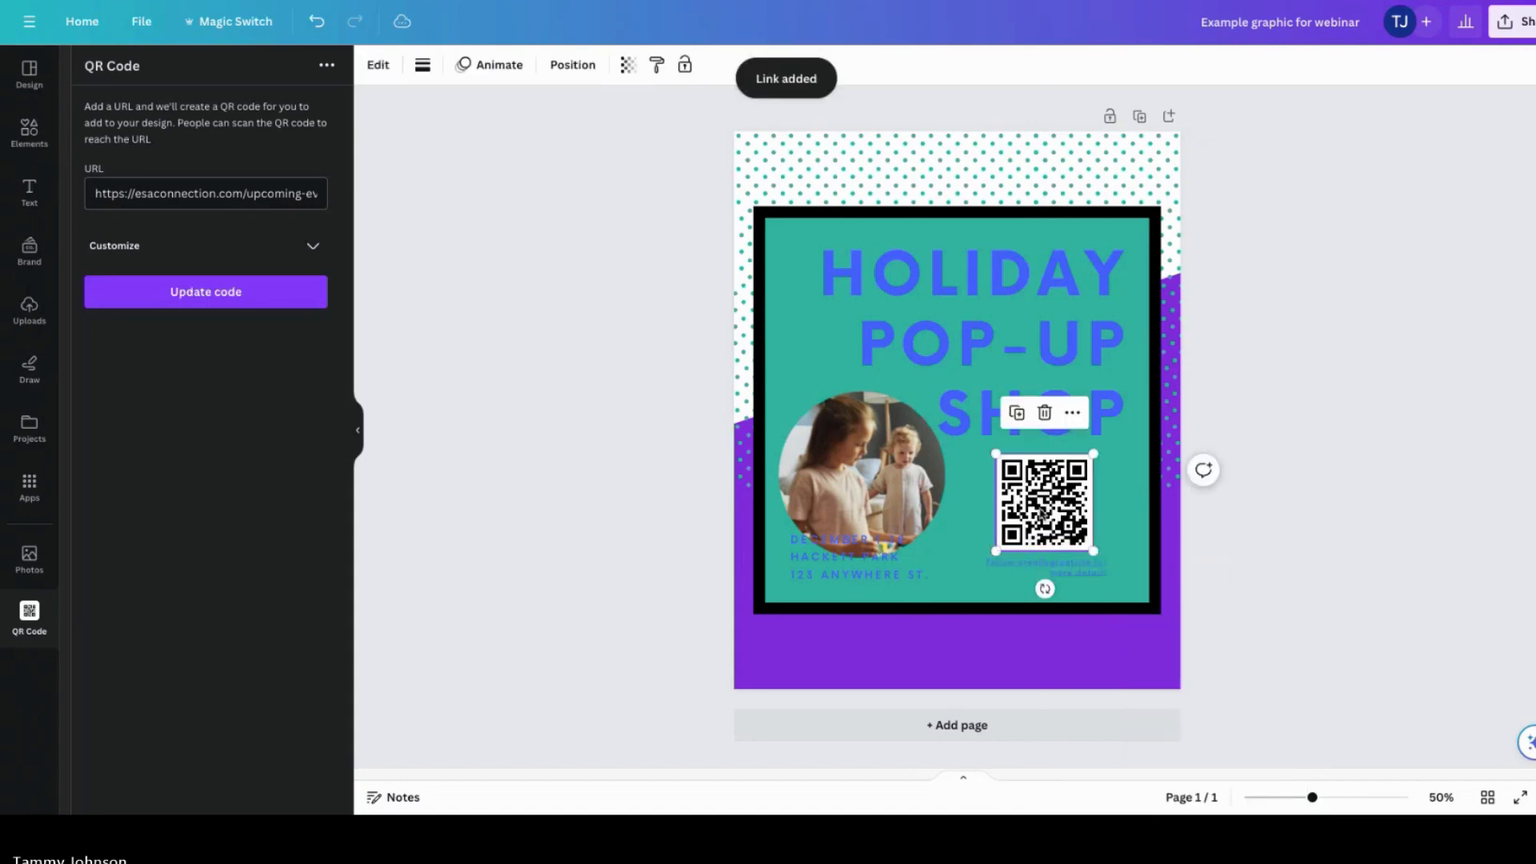
Step: Shift the caption text beneath the QR code slightly left
{"action": "right_click", "coordinate": [1041, 513]}
{"action": "left_click", "coordinate": [1028, 514]}
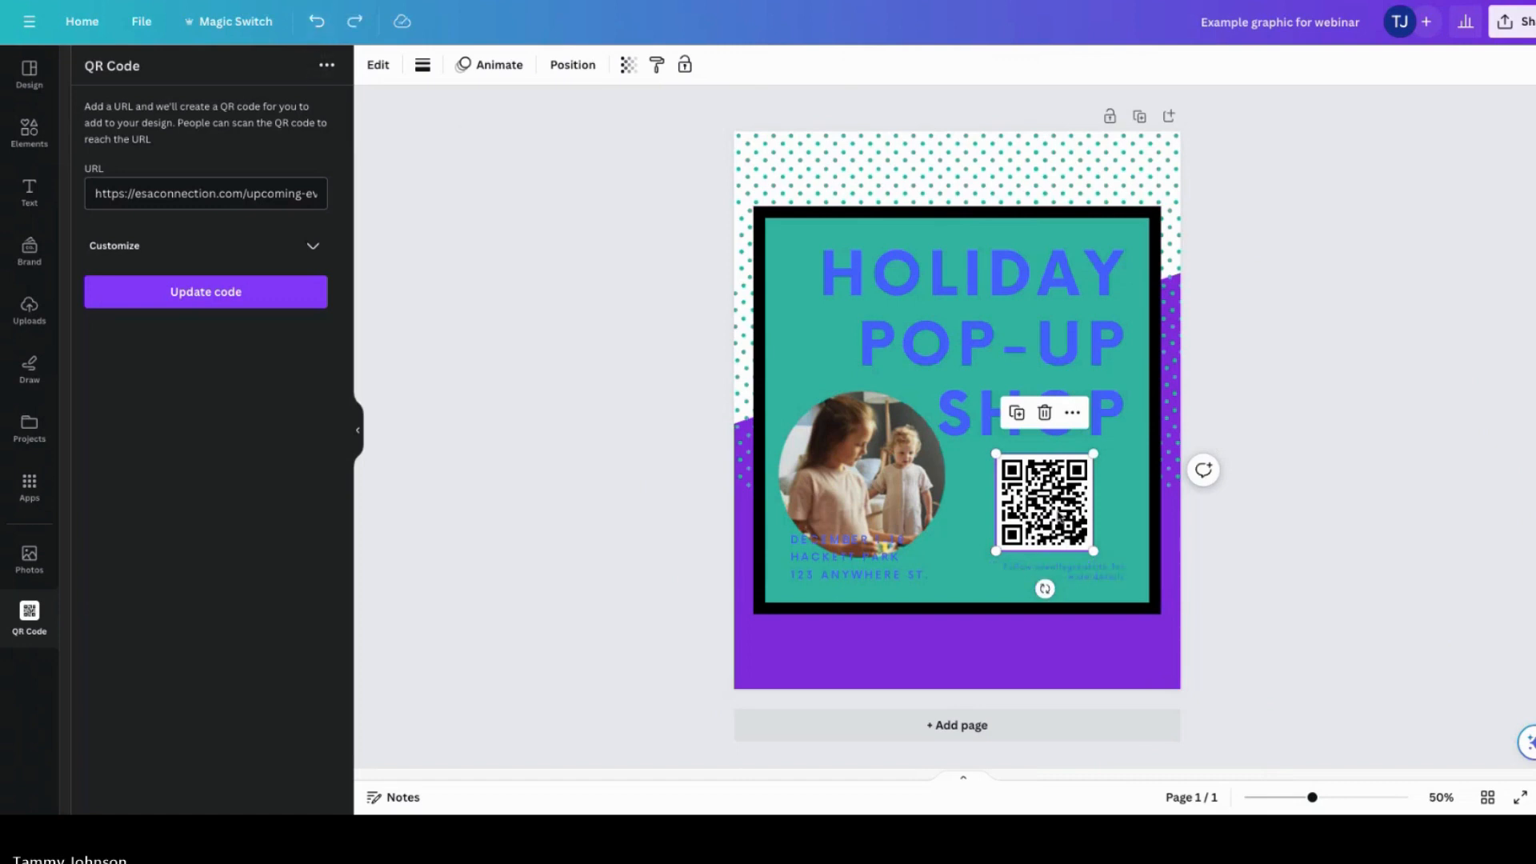
{"action": "left_click_drag", "start_coordinate": [1089, 575], "coordinate": [1077, 574]}
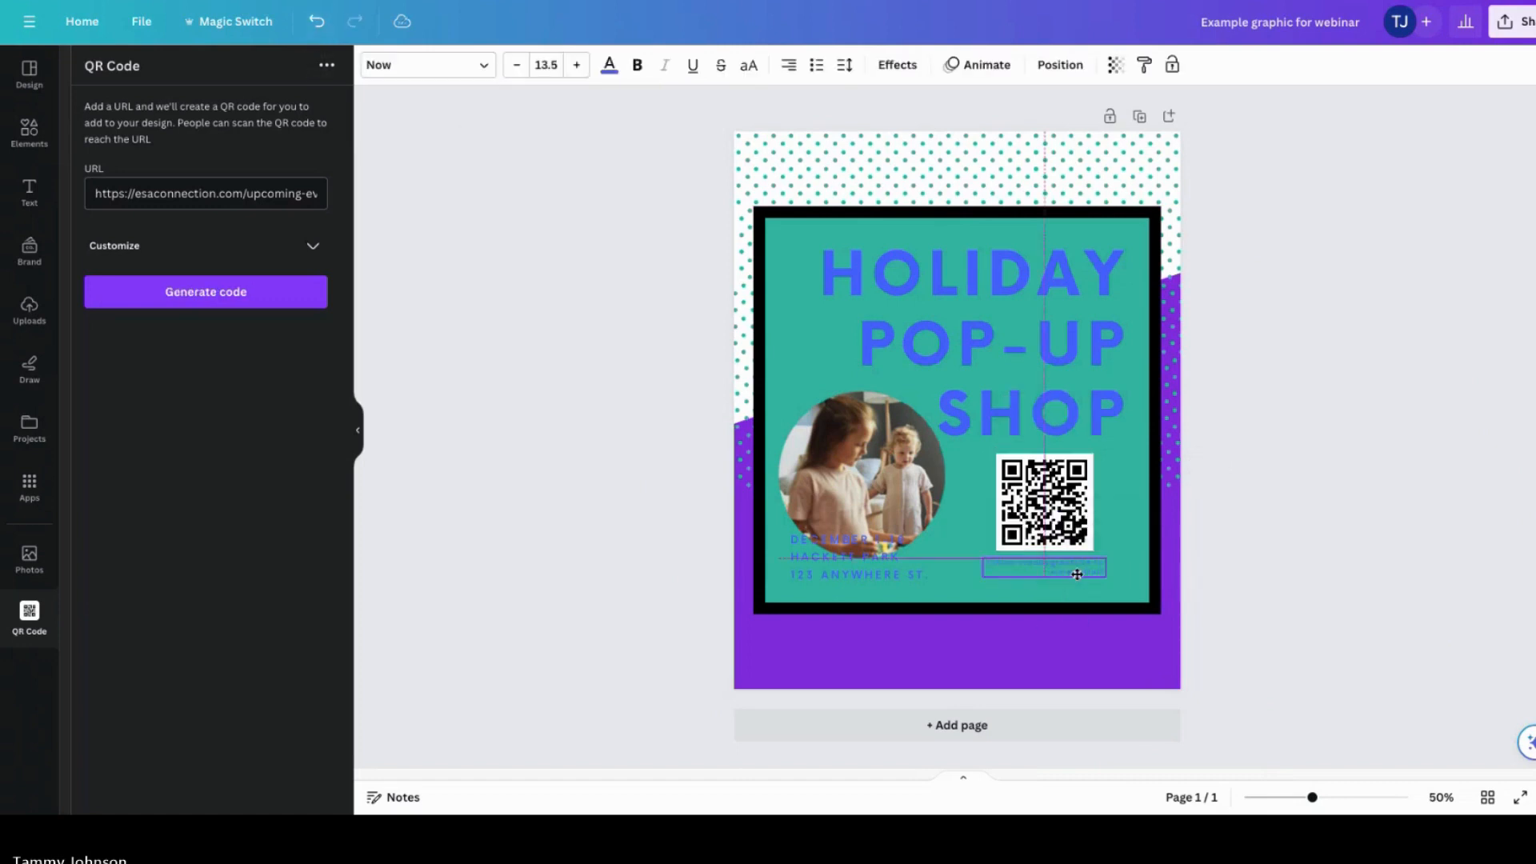
{"action": "left_click", "coordinate": [1228, 515]}
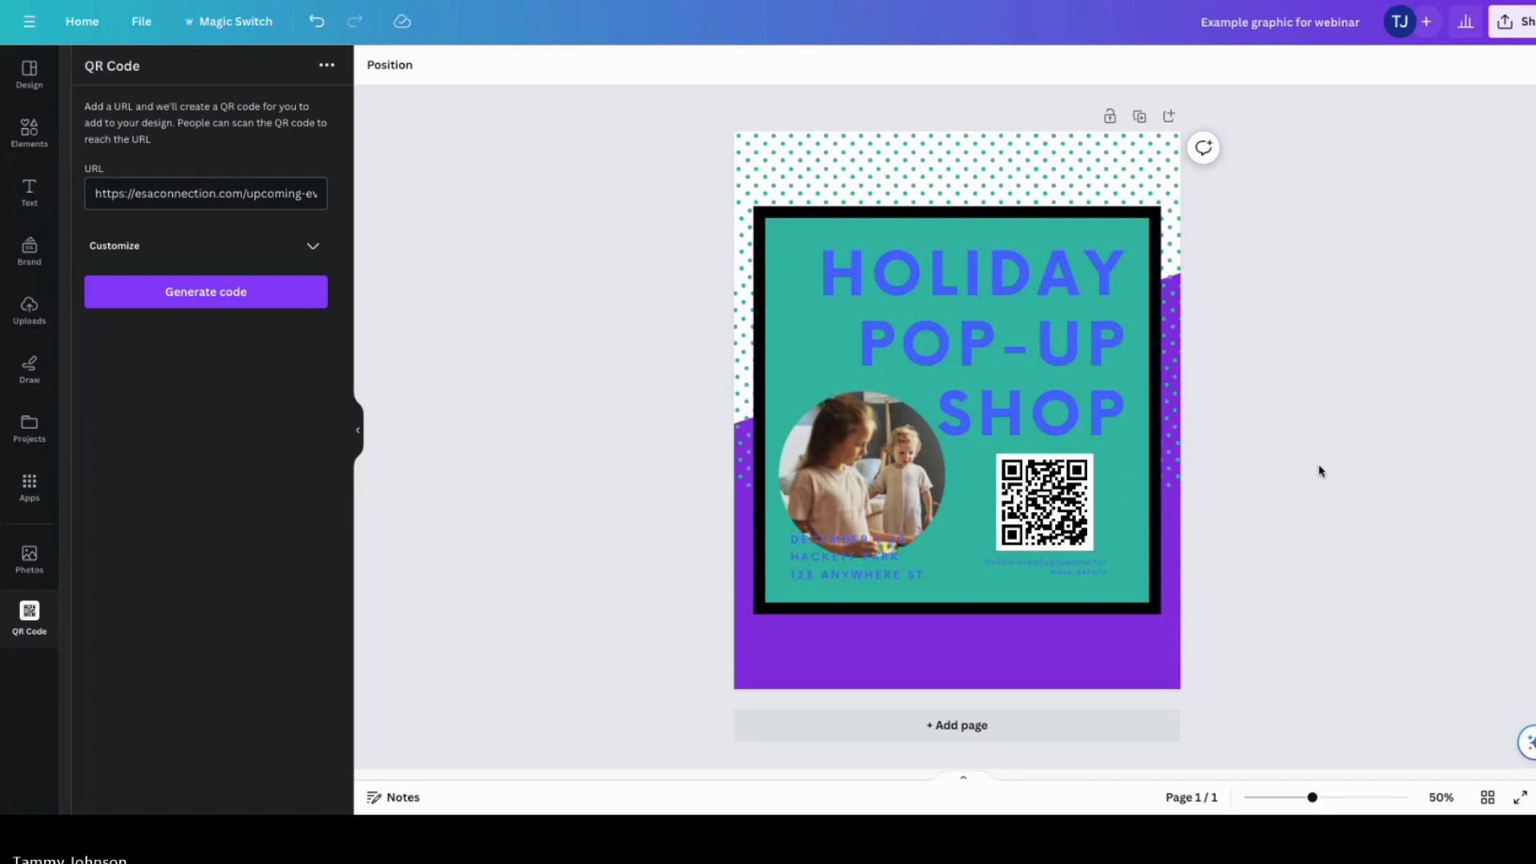
{"action": "left_click", "coordinate": [1059, 507]}
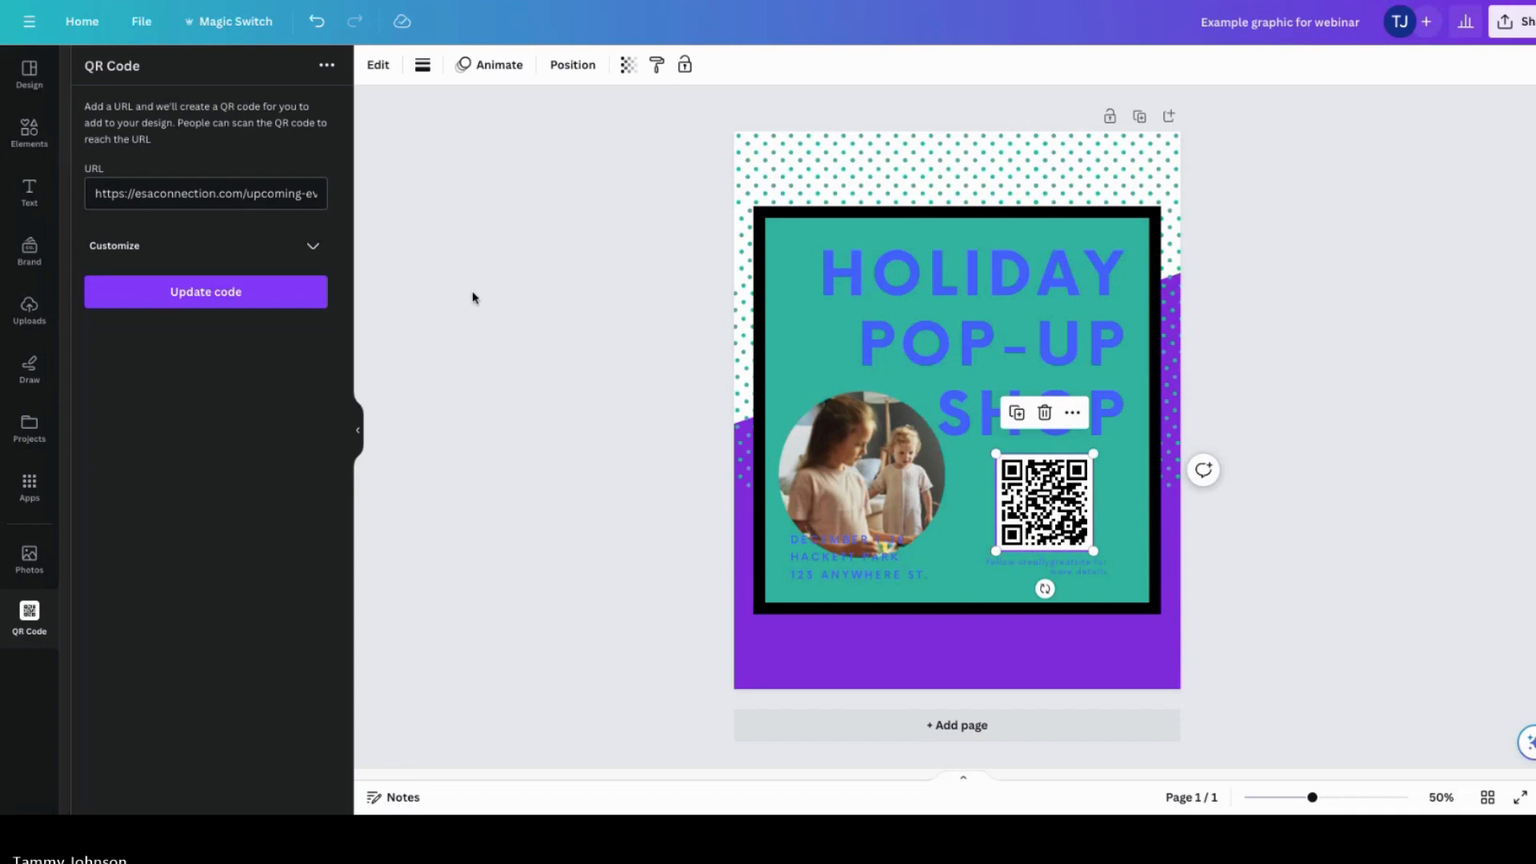
{"action": "left_click", "coordinate": [522, 307]}
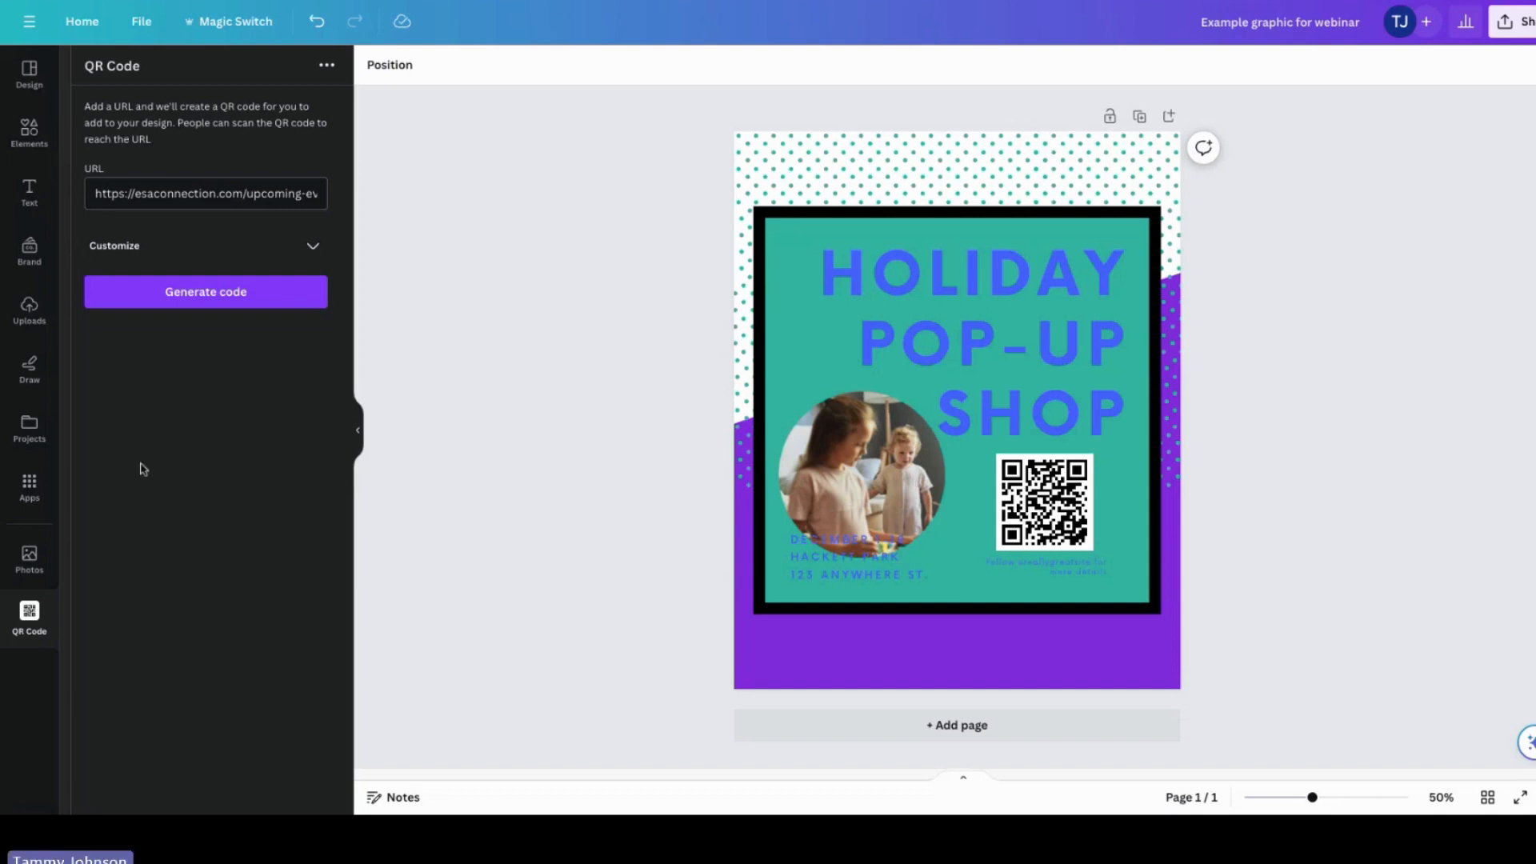
Step: Open the Magic Media app from the apps panel
{"action": "left_click", "coordinate": [30, 488]}
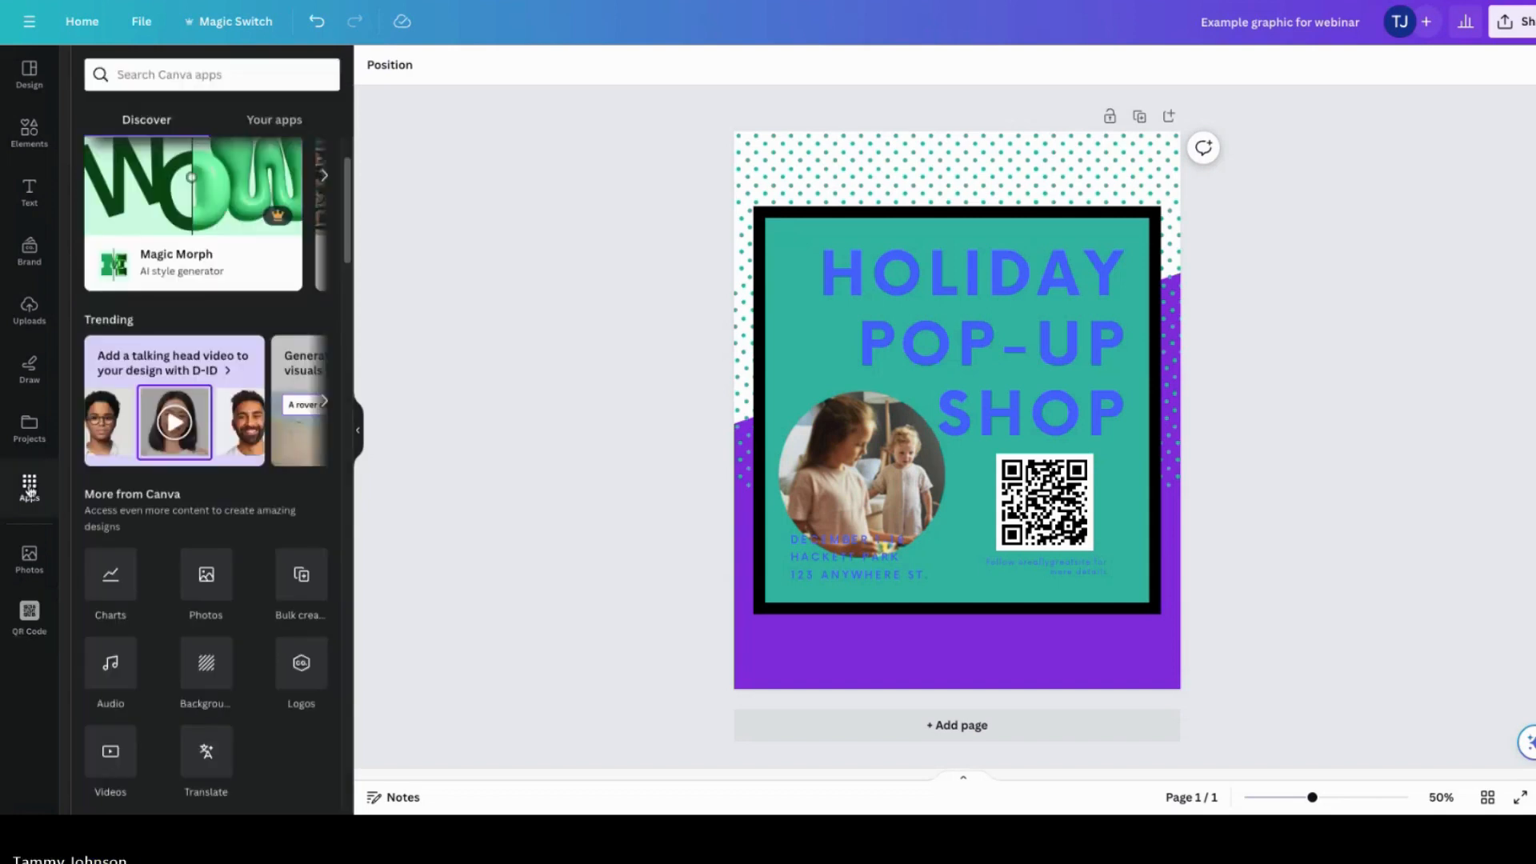
{"action": "left_click_drag", "start_coordinate": [340, 261], "coordinate": [339, 206]}
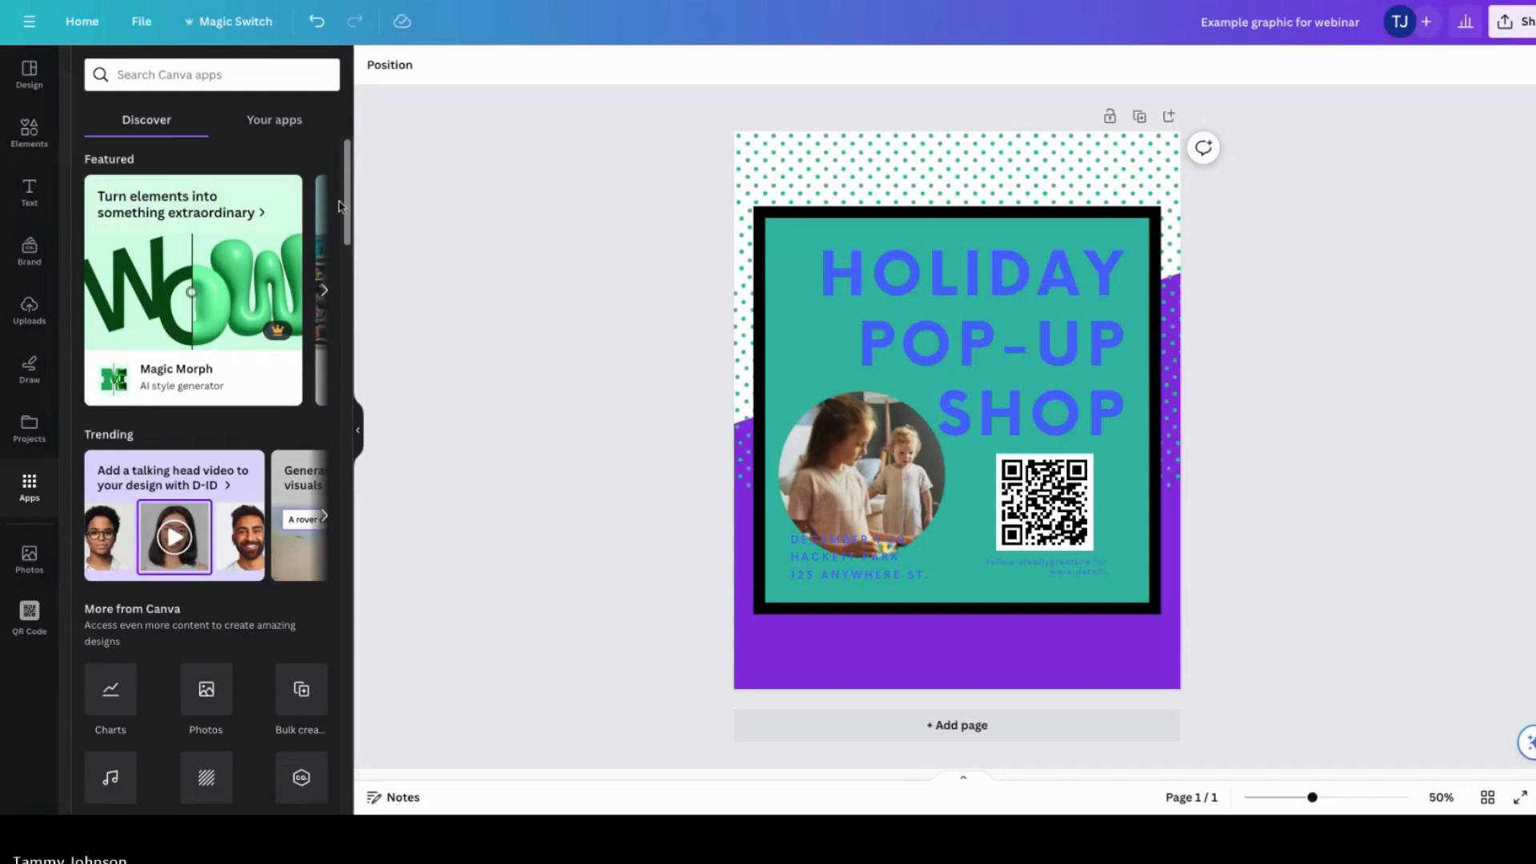
{"action": "left_click", "coordinate": [325, 517]}
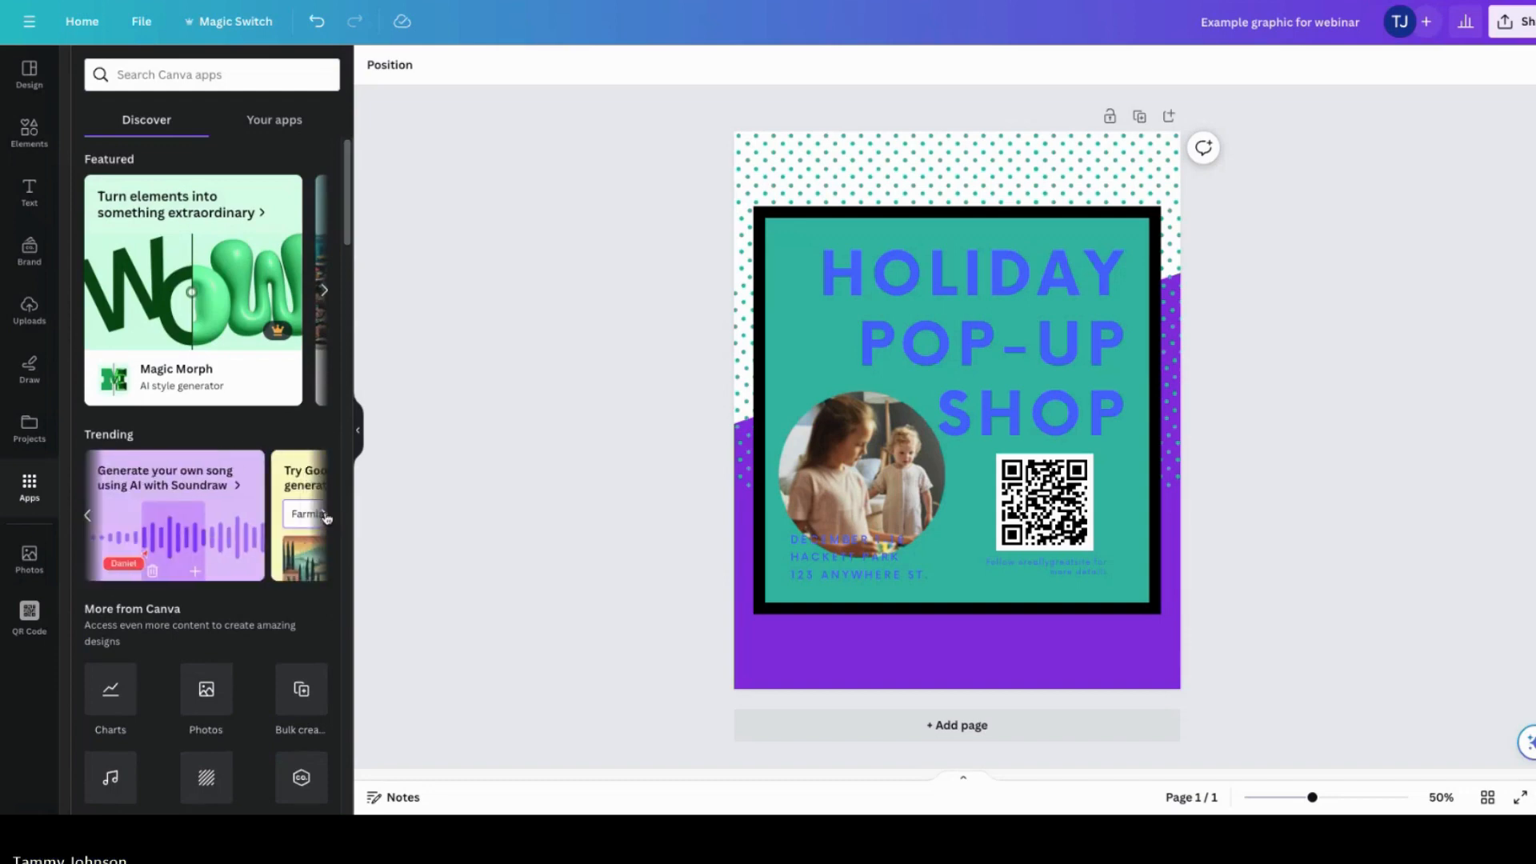
{"action": "left_click", "coordinate": [89, 517]}
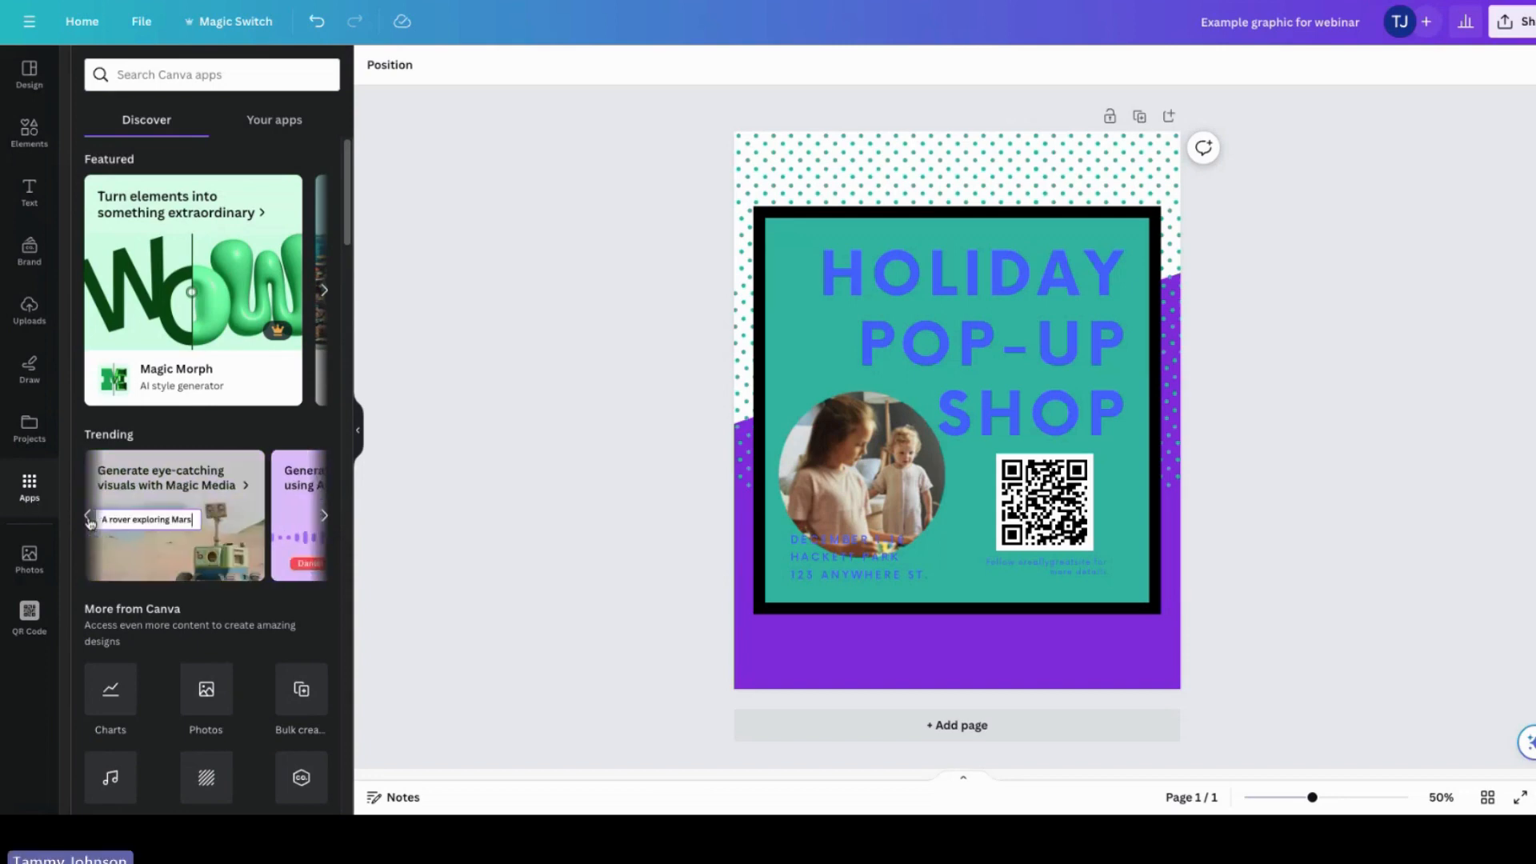
{"action": "left_click", "coordinate": [180, 546]}
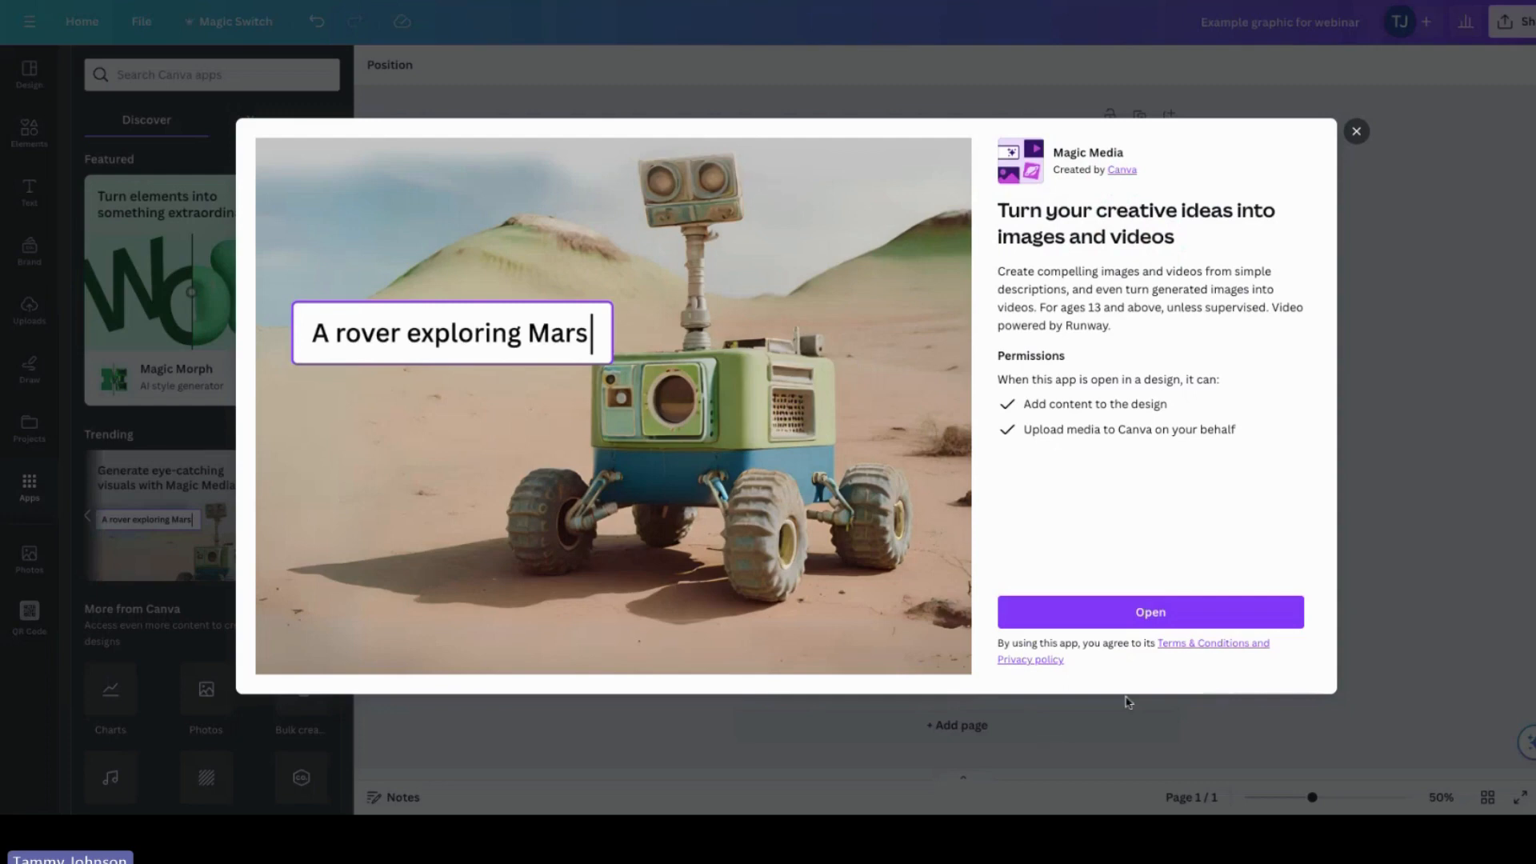
{"action": "left_click", "coordinate": [1100, 614]}
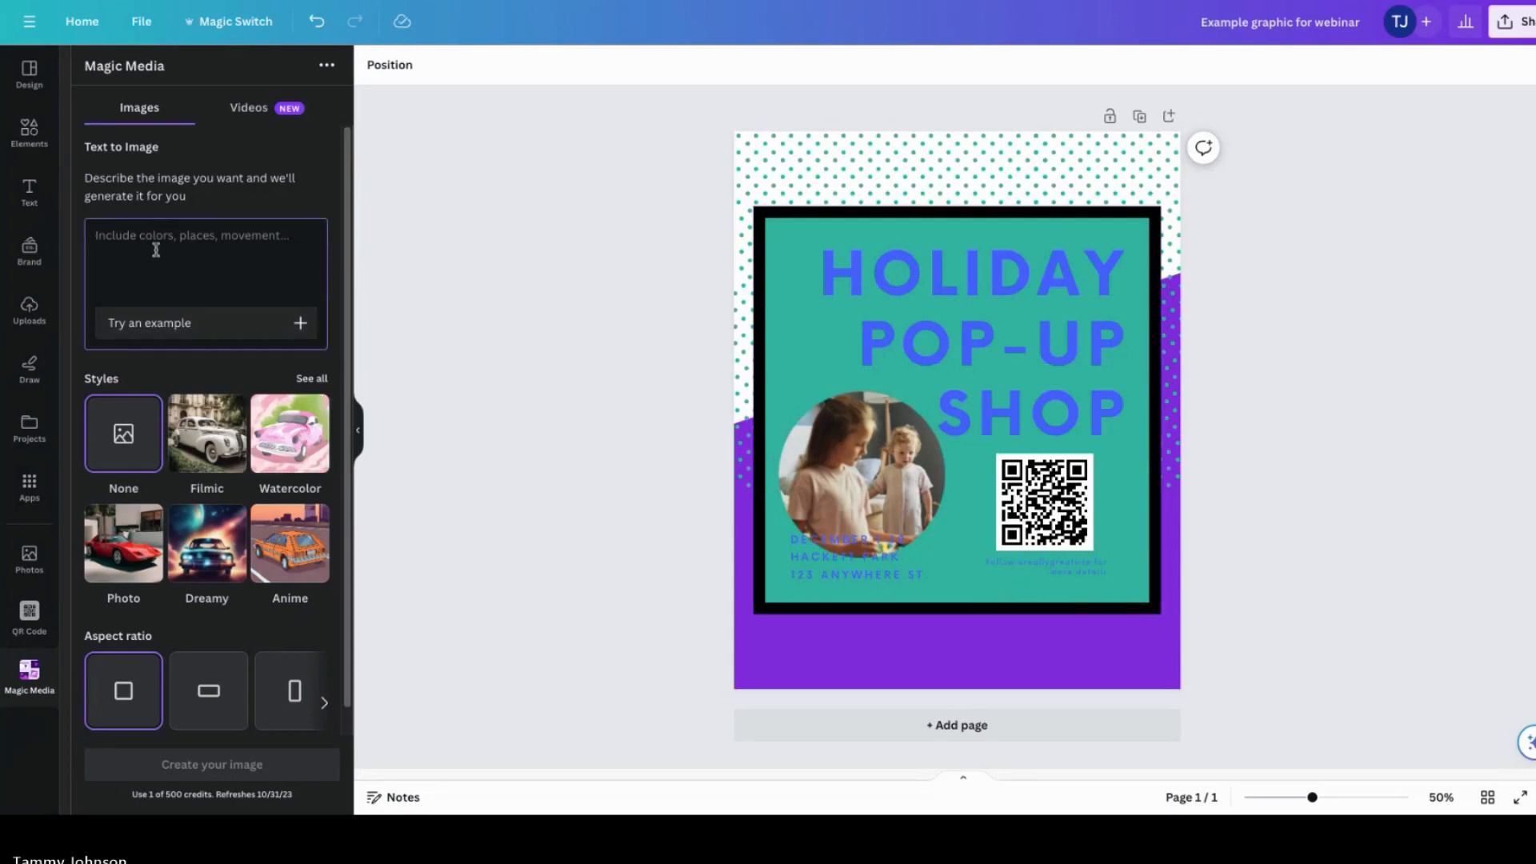
Step: Generate images with Magic Media from the prompt "a cactus with a bow tie"
{"action": "type", "text": "a cactus wei"}
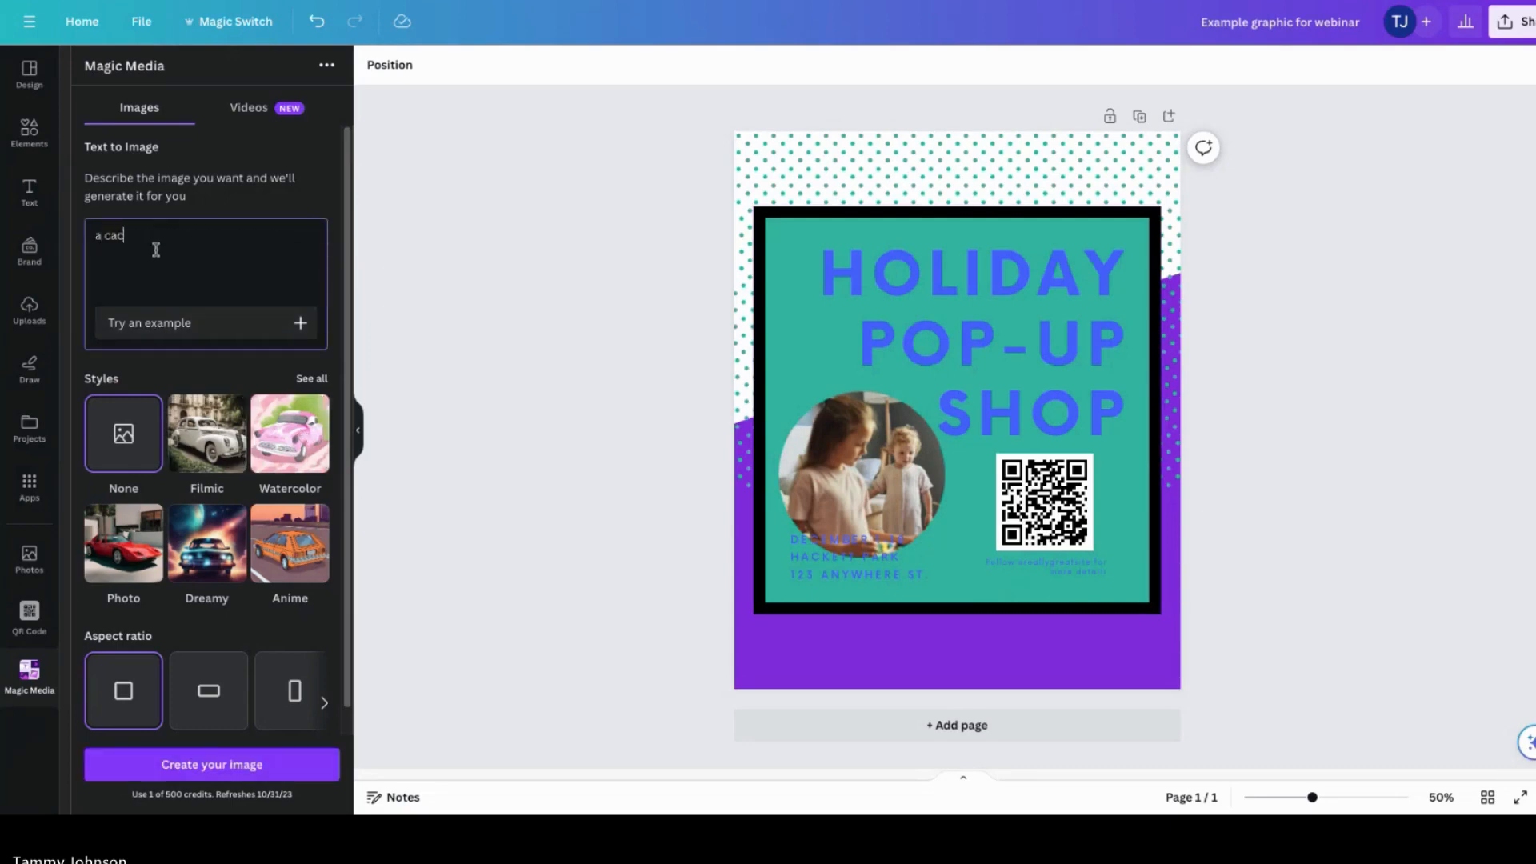
{"action": "key", "text": "BackSpace"}
{"action": "key", "text": "BackSpace"}
{"action": "type", "text": "ith a bow tie"}
{"action": "left_click", "coordinate": [300, 322]}
{"action": "left_click_drag", "start_coordinate": [250, 235], "coordinate": [35, 232]}
{"action": "key", "text": "BackSpace"}
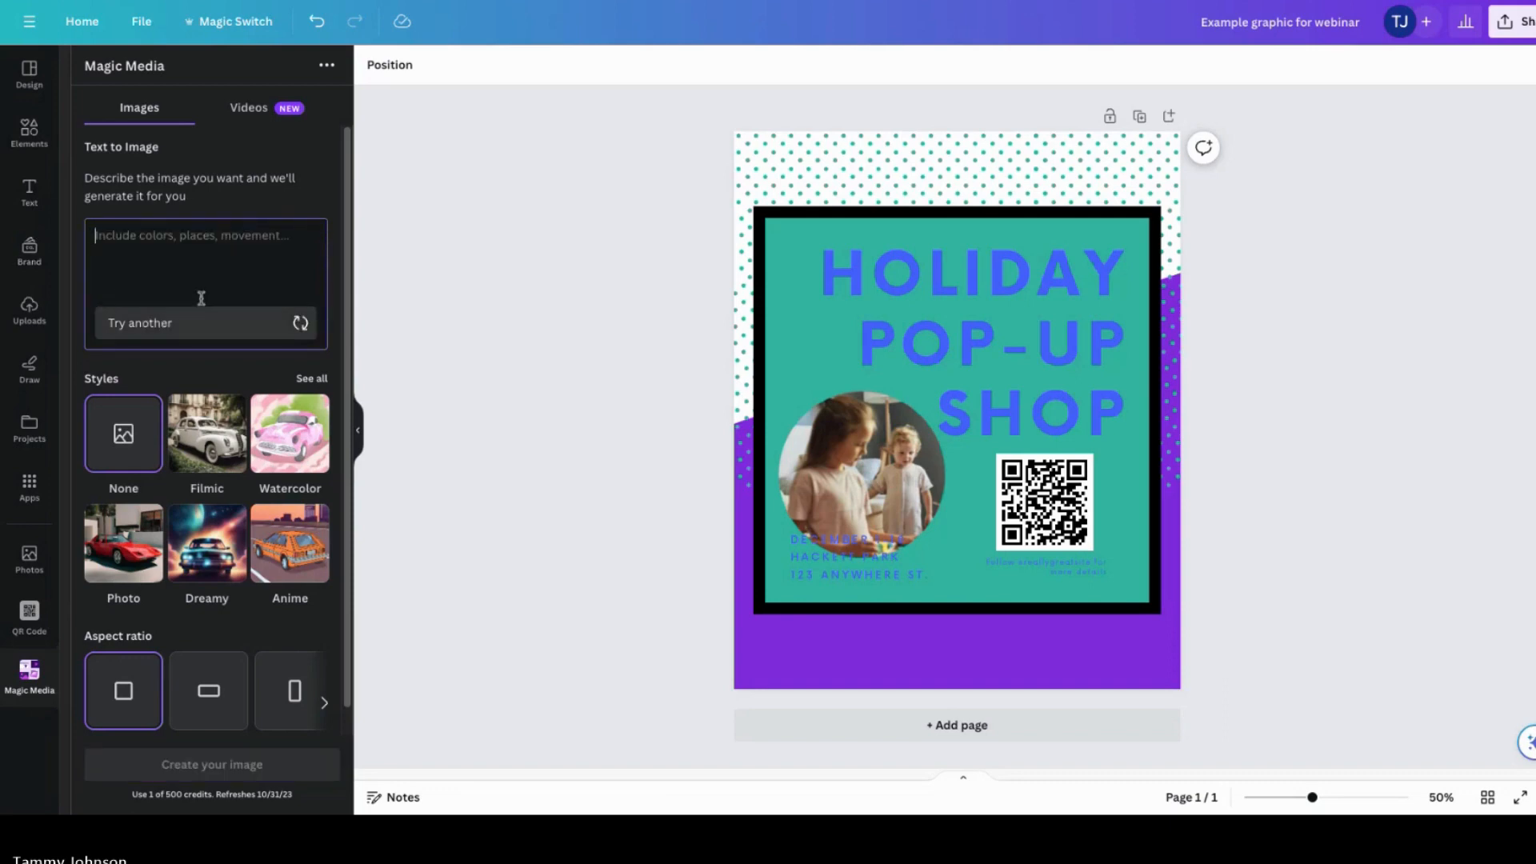
{"action": "type", "text": "a cactus witha"}
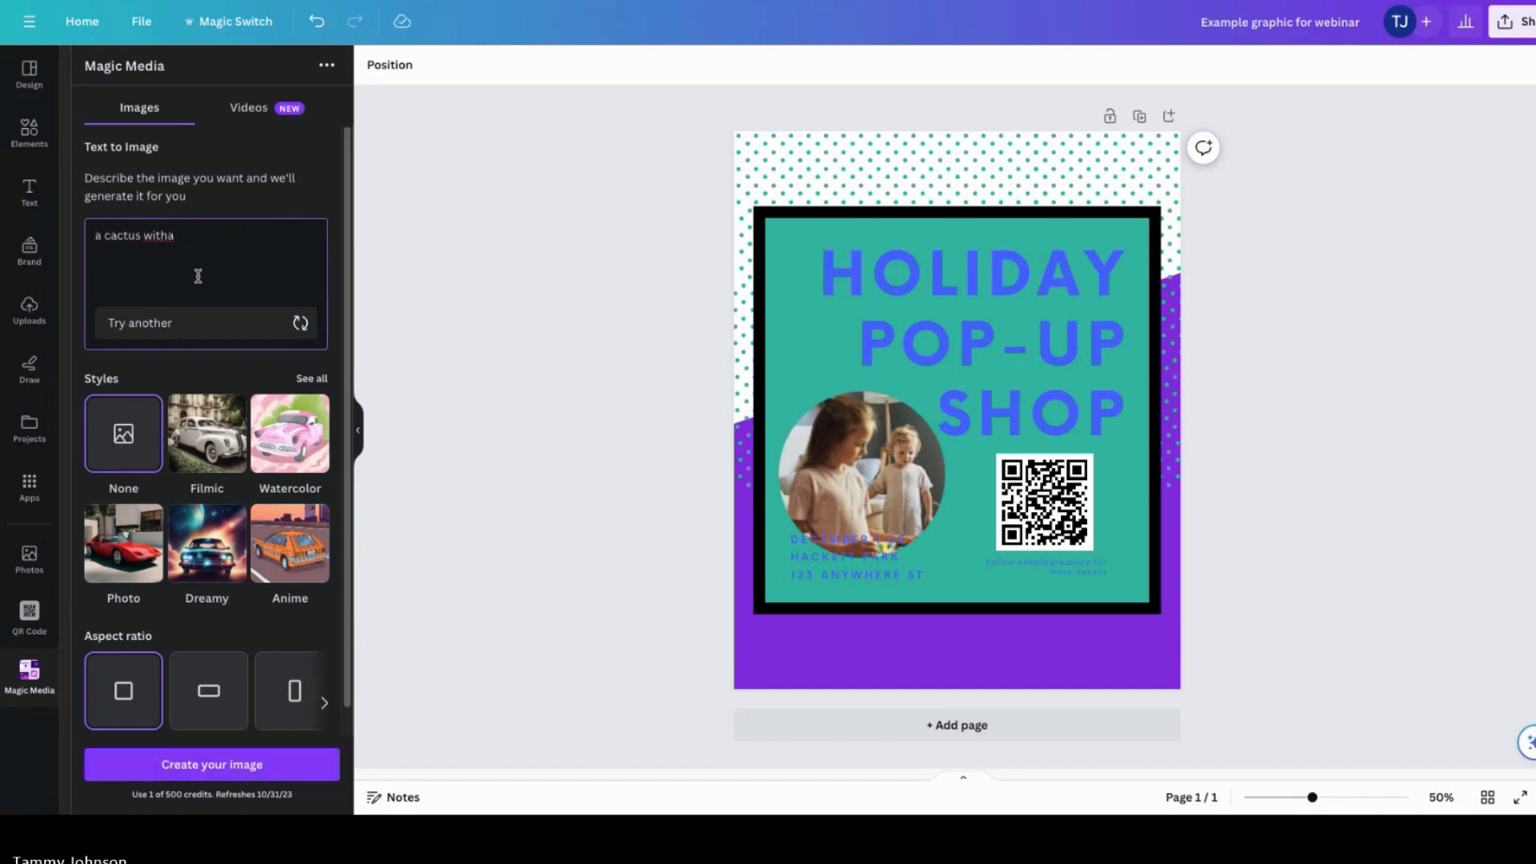
{"action": "type", "text": "bv"}
{"action": "left_click", "coordinate": [259, 781]}
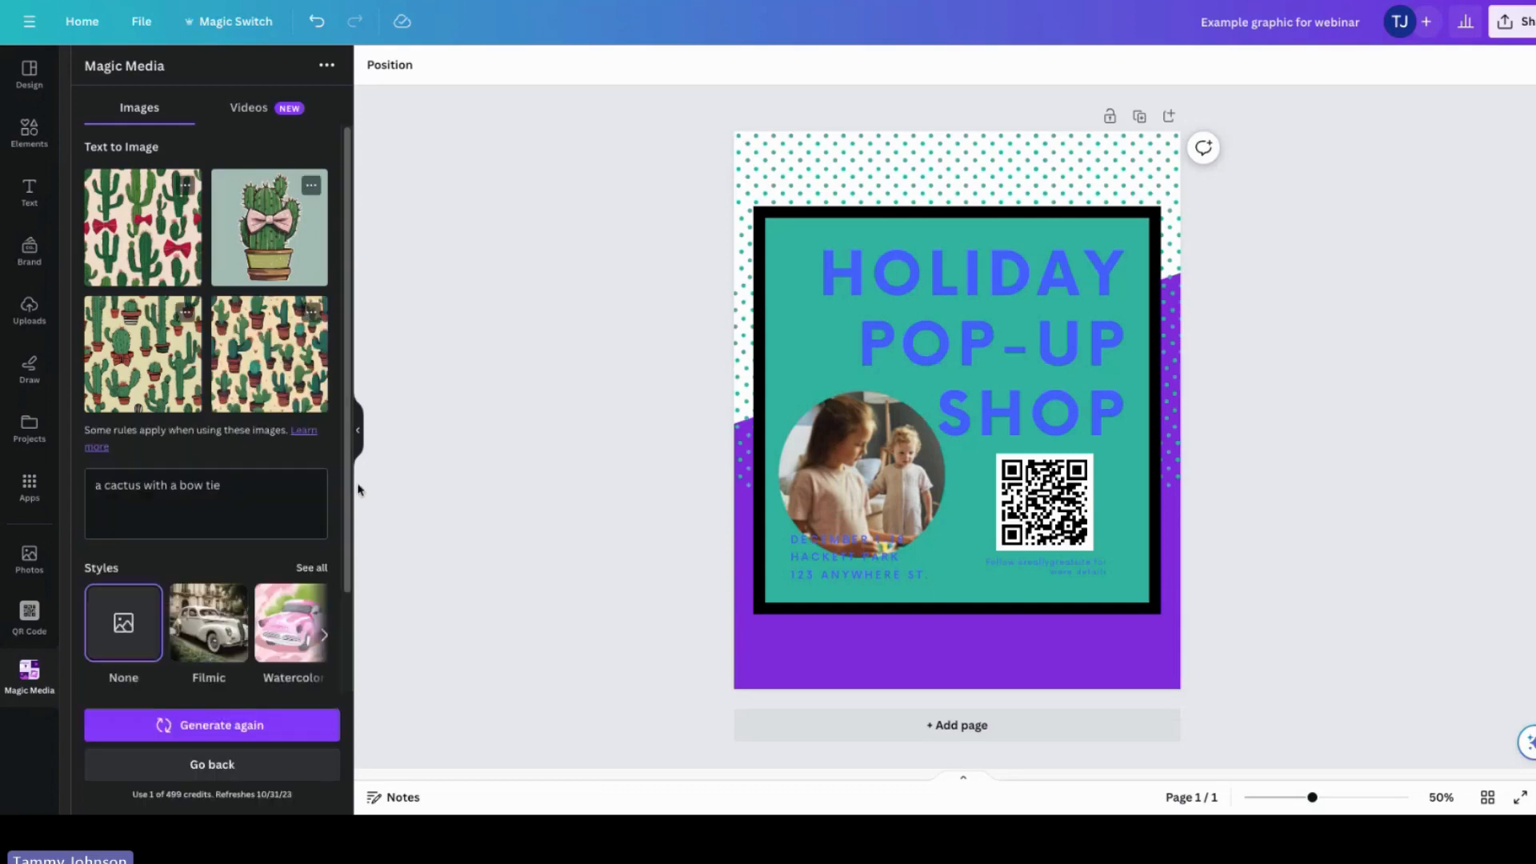
Step: Add the potted cactus image to the design and drag it downward
{"action": "left_click", "coordinate": [271, 236]}
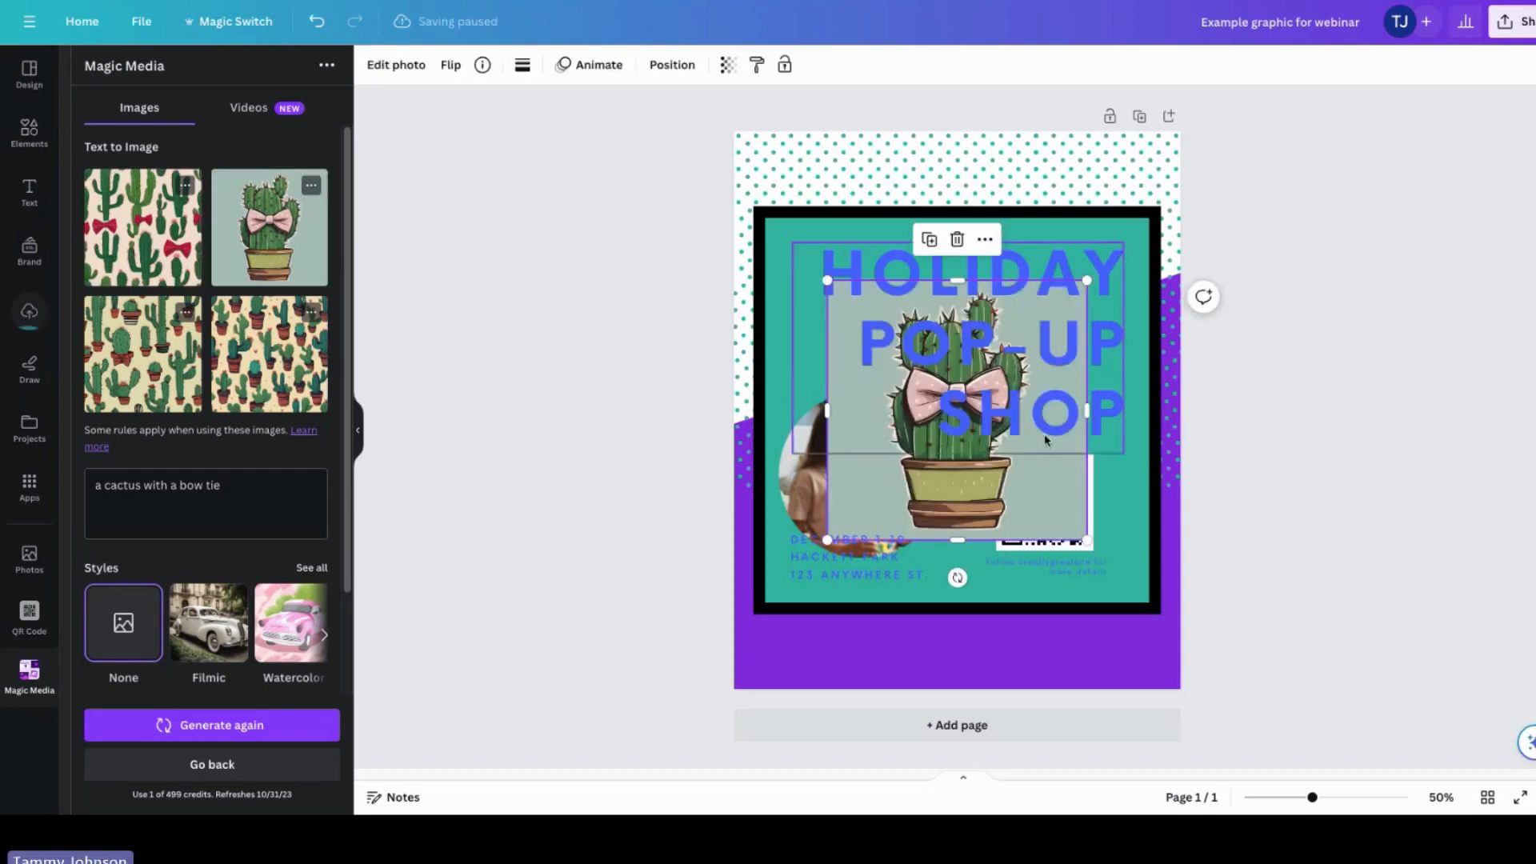
{"action": "left_click_drag", "start_coordinate": [1048, 485], "coordinate": [1045, 651]}
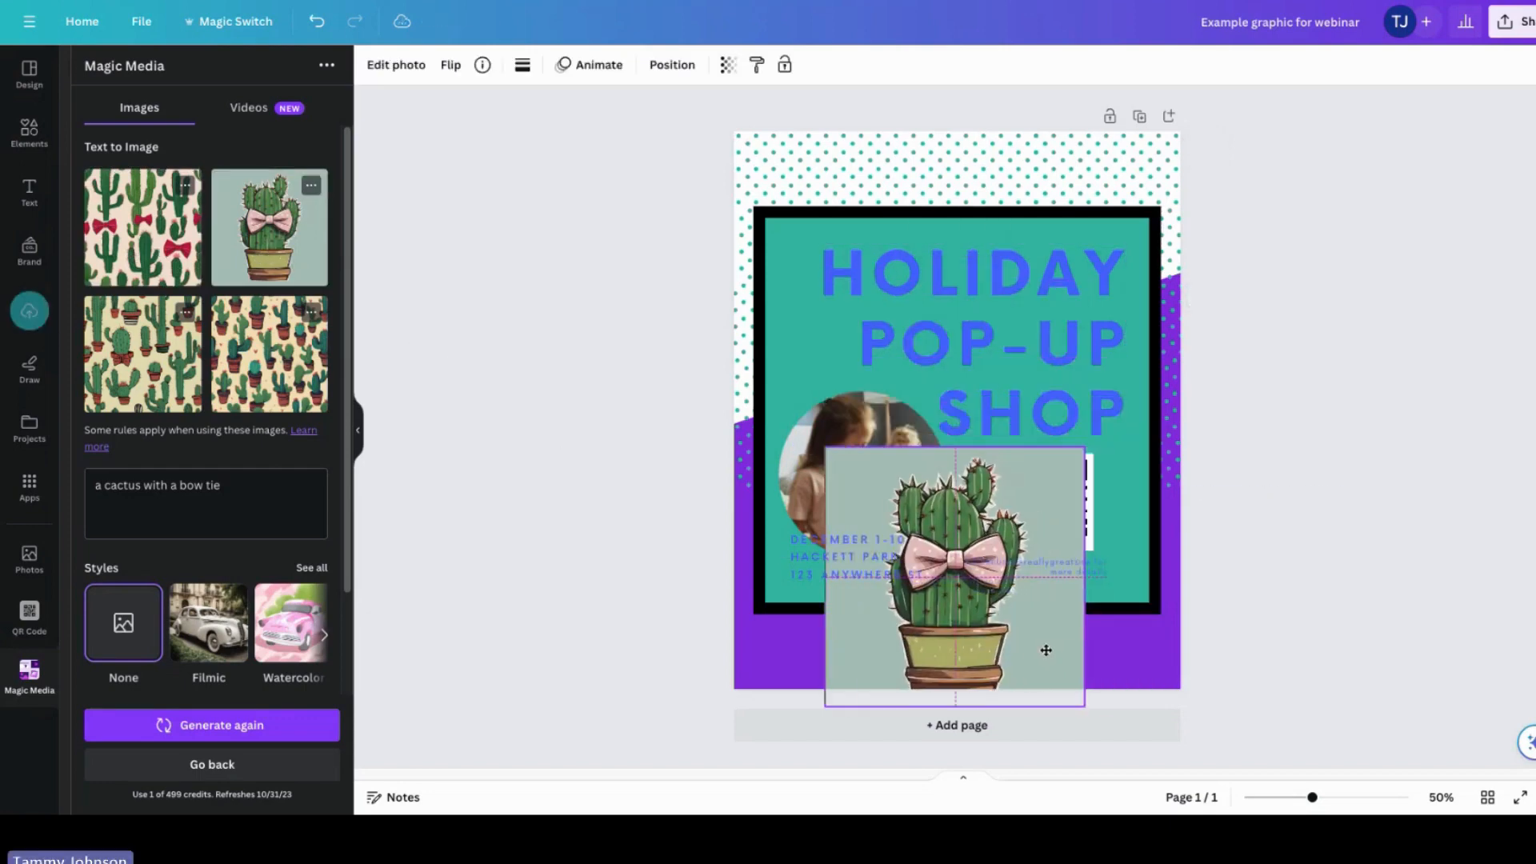
{"action": "left_click", "coordinate": [955, 407]}
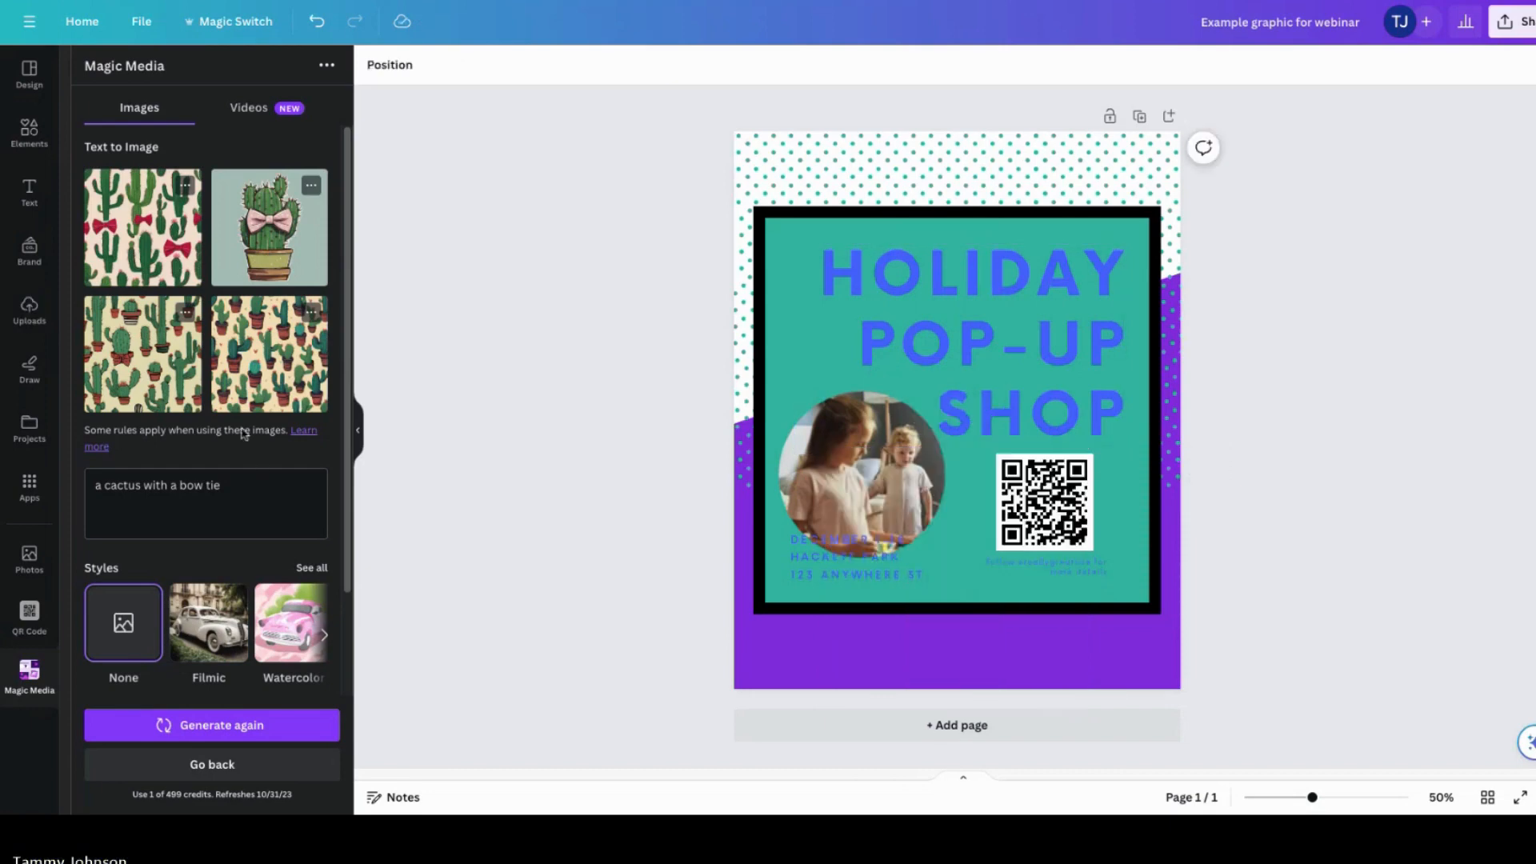
Step: Browse the apps listed in the apps panel
{"action": "mouse_move", "coordinate": [345, 264]}
{"action": "left_mouse_down"}
{"action": "mouse_move", "coordinate": [351, 283]}
{"action": "mouse_move", "coordinate": [350, 261]}
{"action": "left_mouse_up"}
{"action": "left_click", "coordinate": [29, 485]}
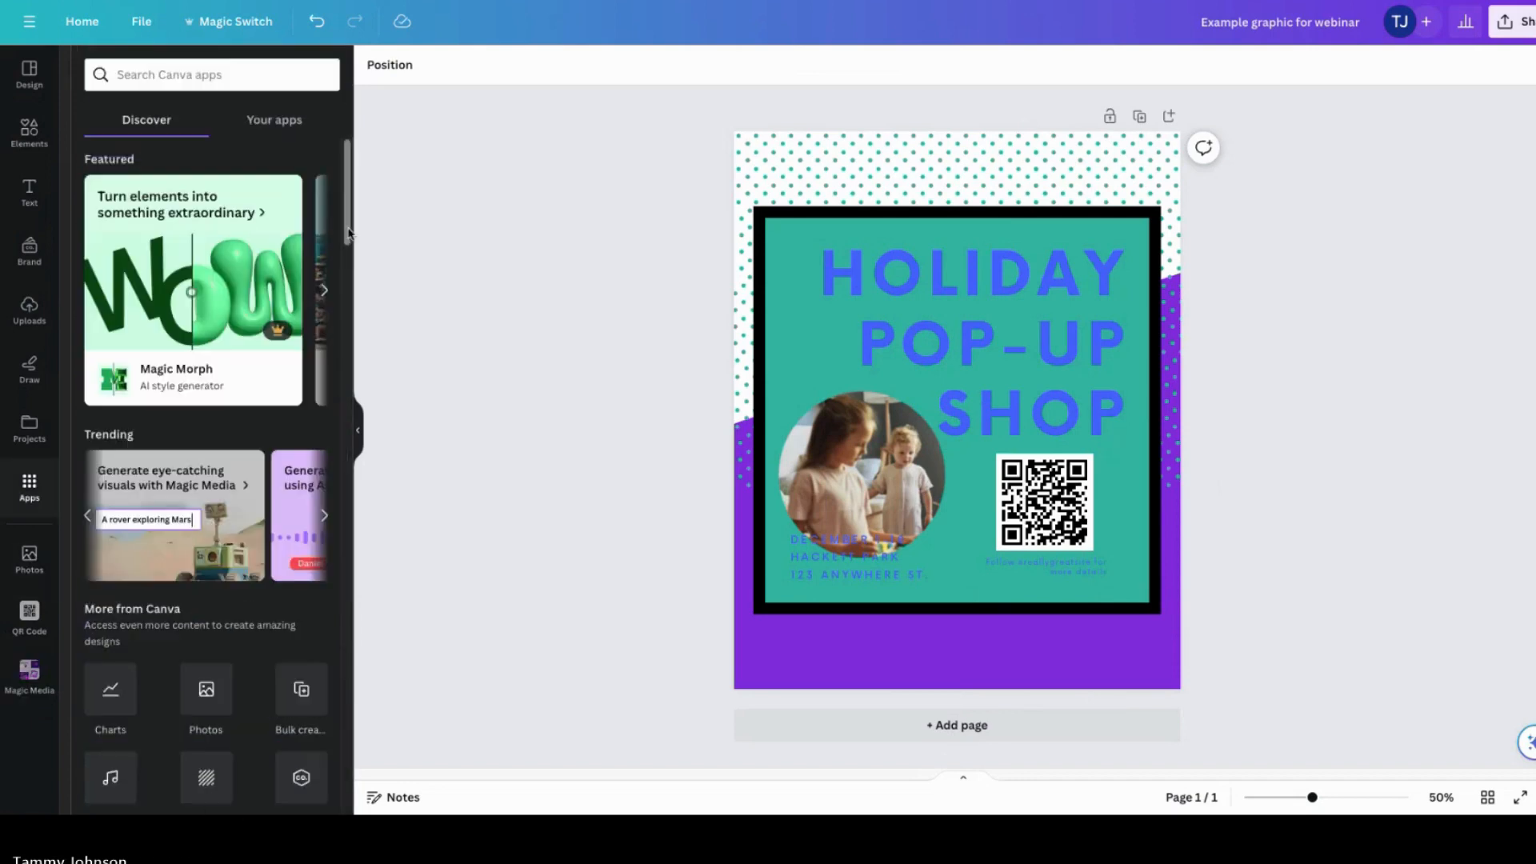
{"action": "left_click_drag", "start_coordinate": [346, 240], "coordinate": [357, 600]}
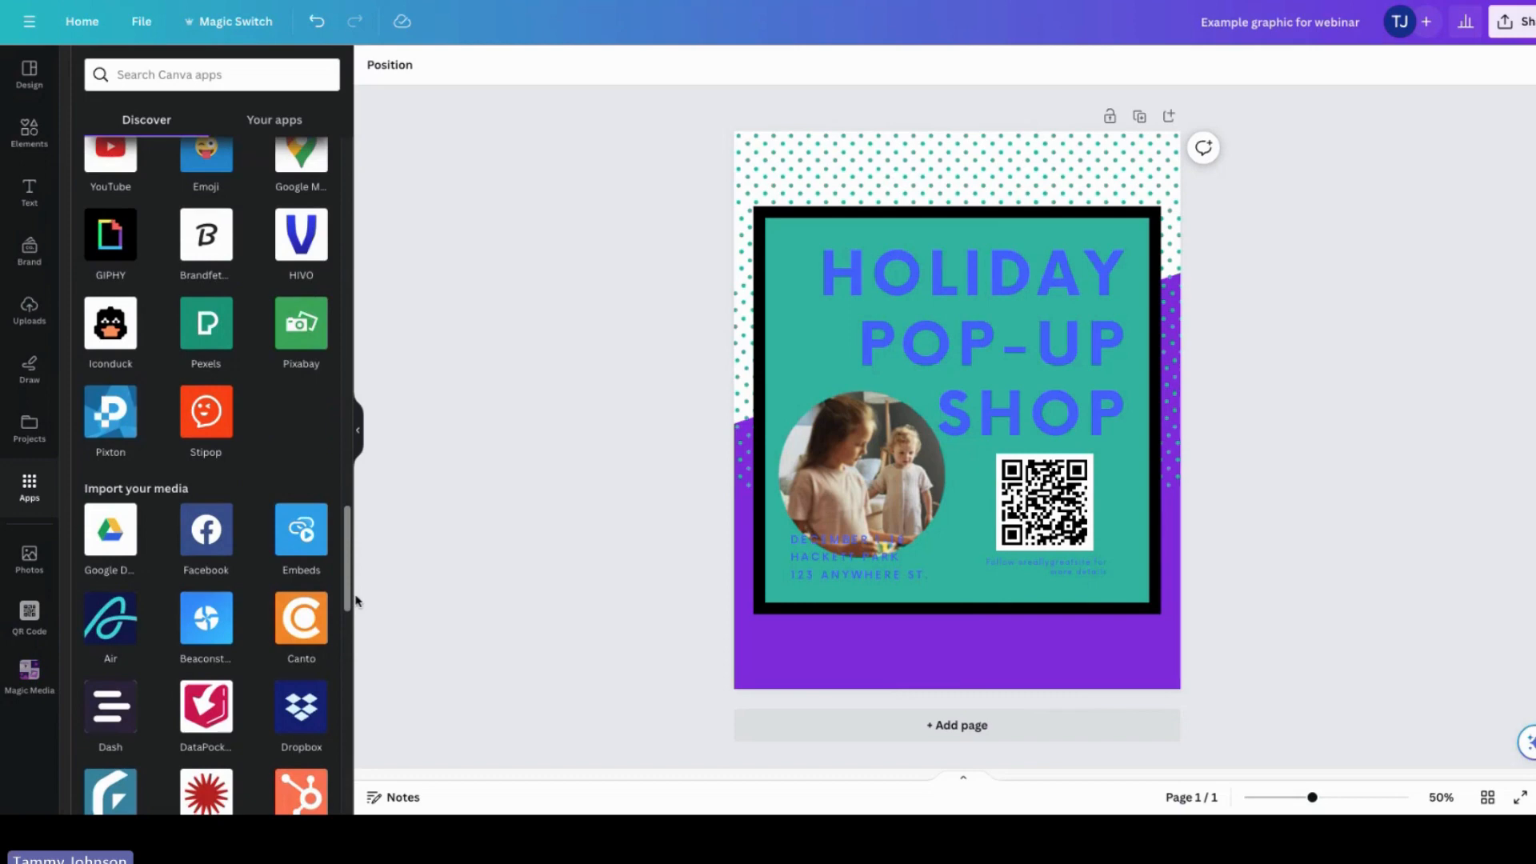
{"action": "left_click_drag", "start_coordinate": [356, 600], "coordinate": [355, 102]}
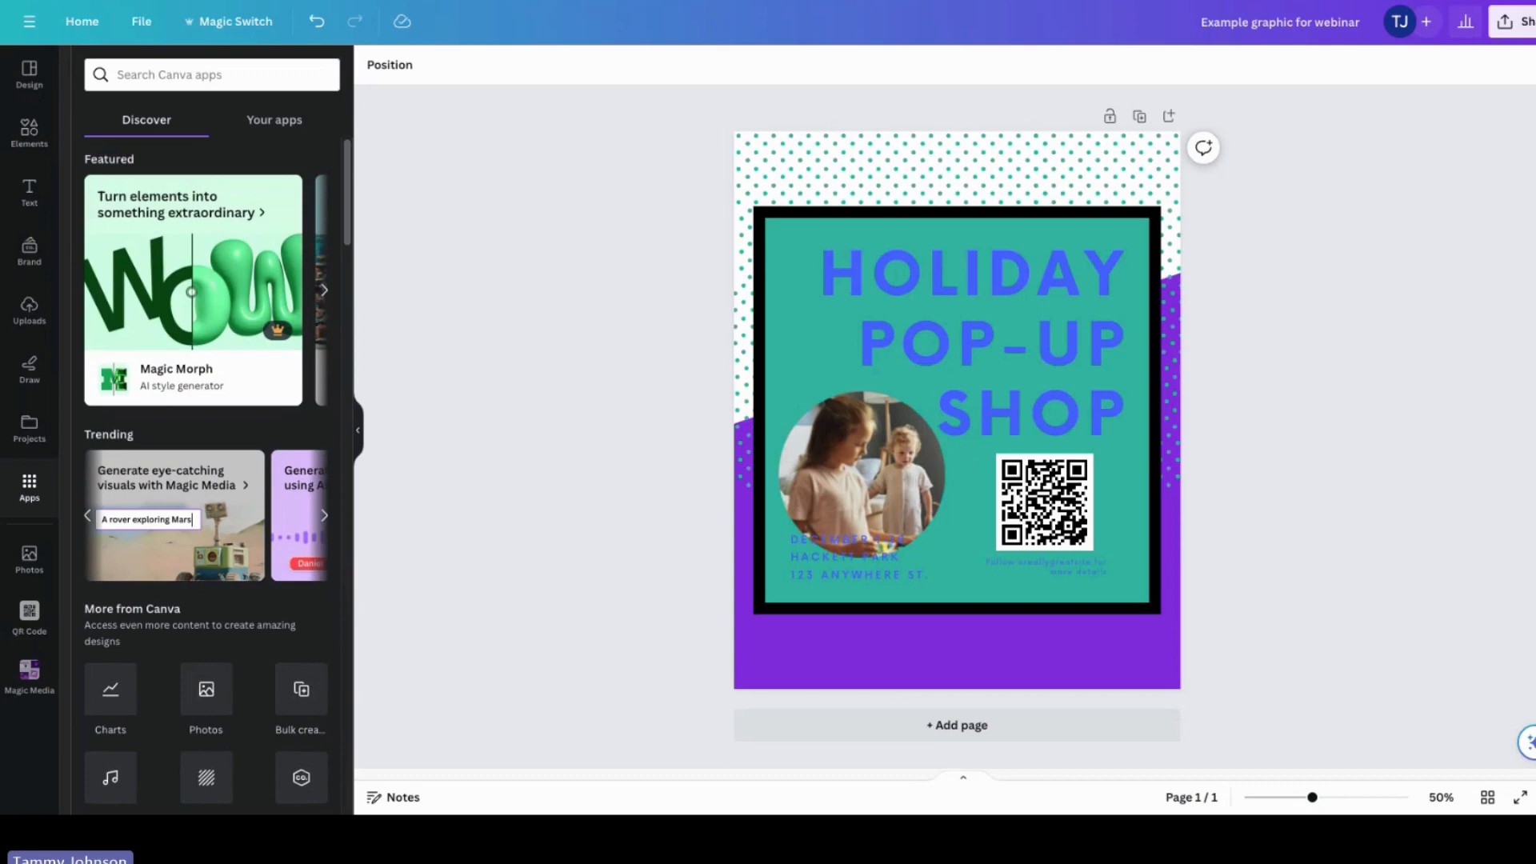